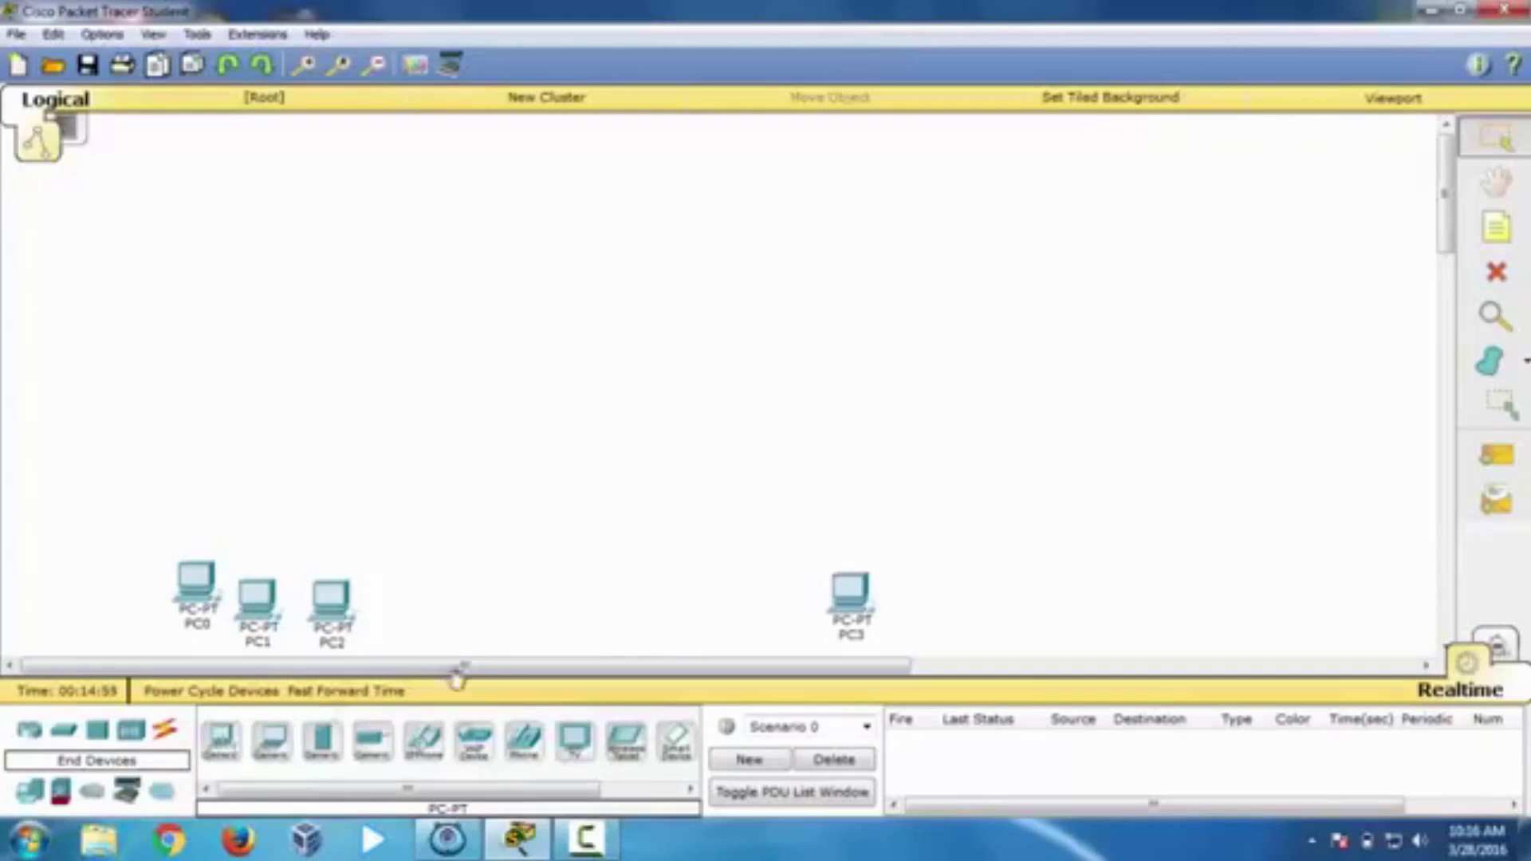
# Step: Place three more generic PCs in a row beside PC3, leaving a wider gap before the last one
pyautogui.click(931, 608)
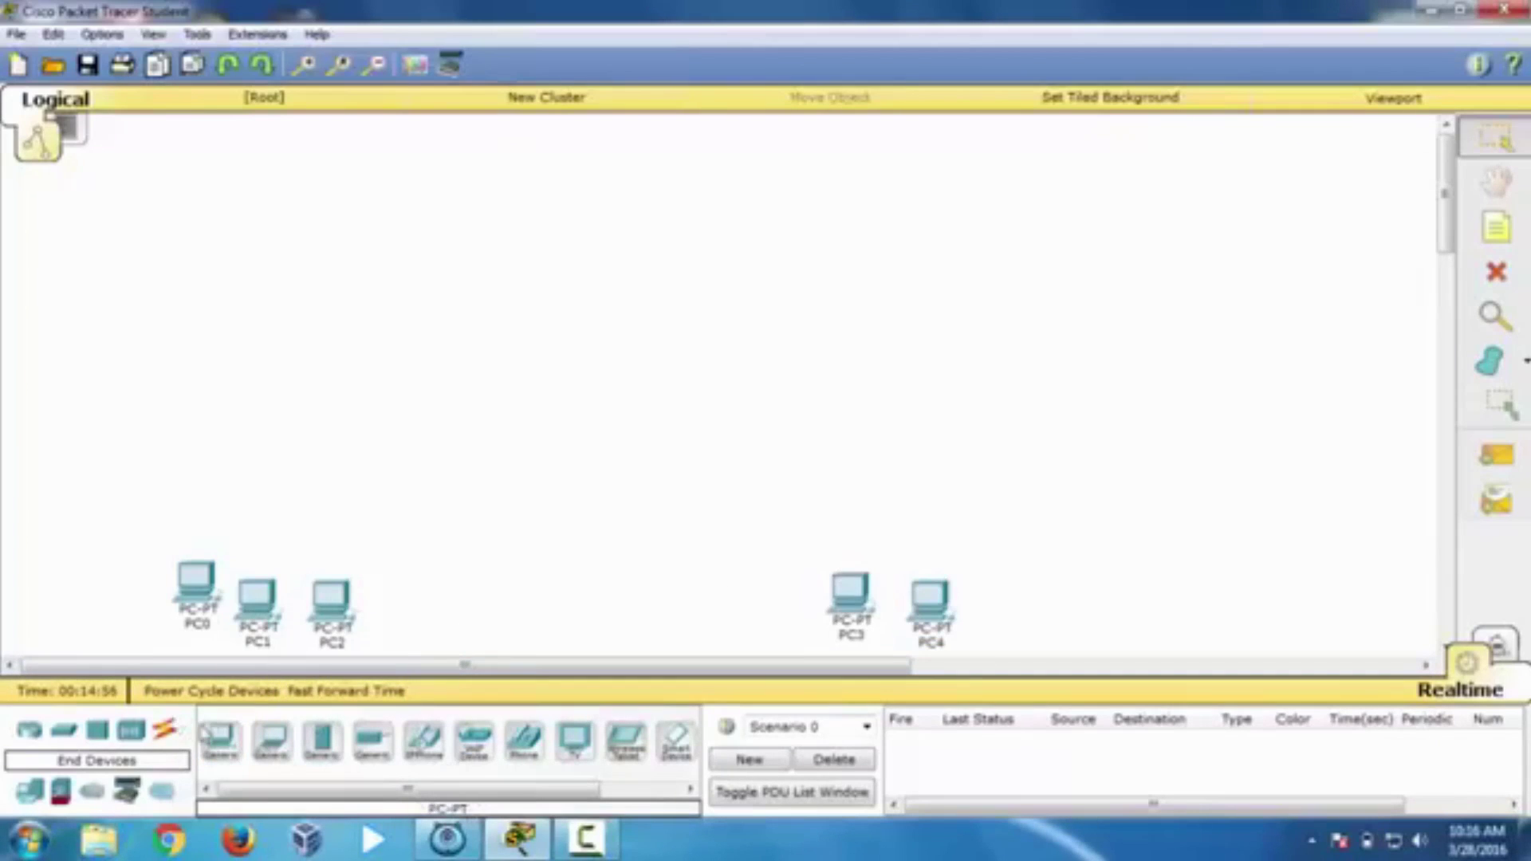
pyautogui.click(221, 737)
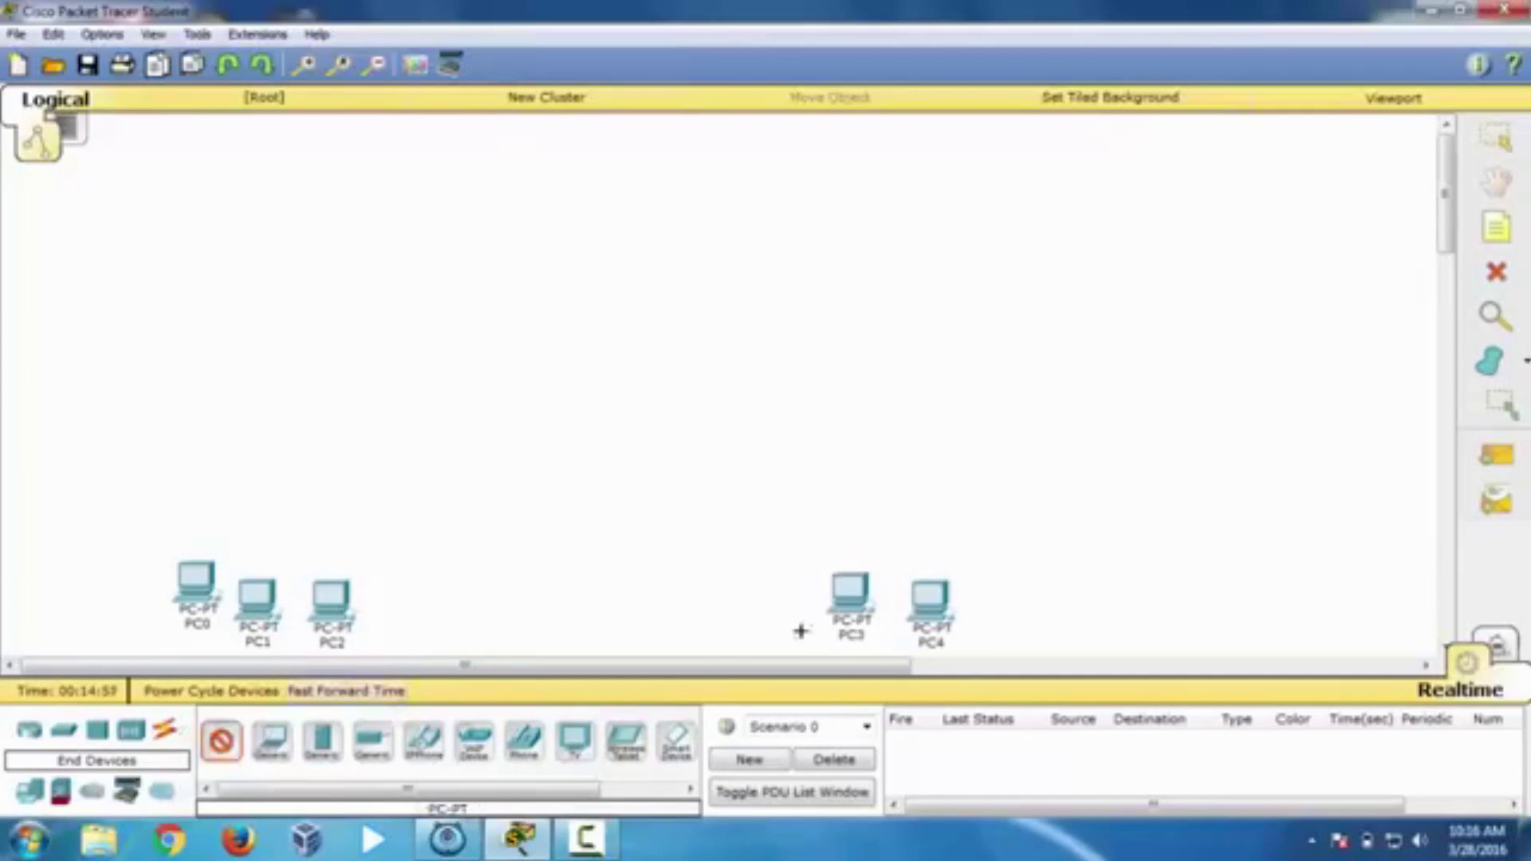
pyautogui.click(989, 602)
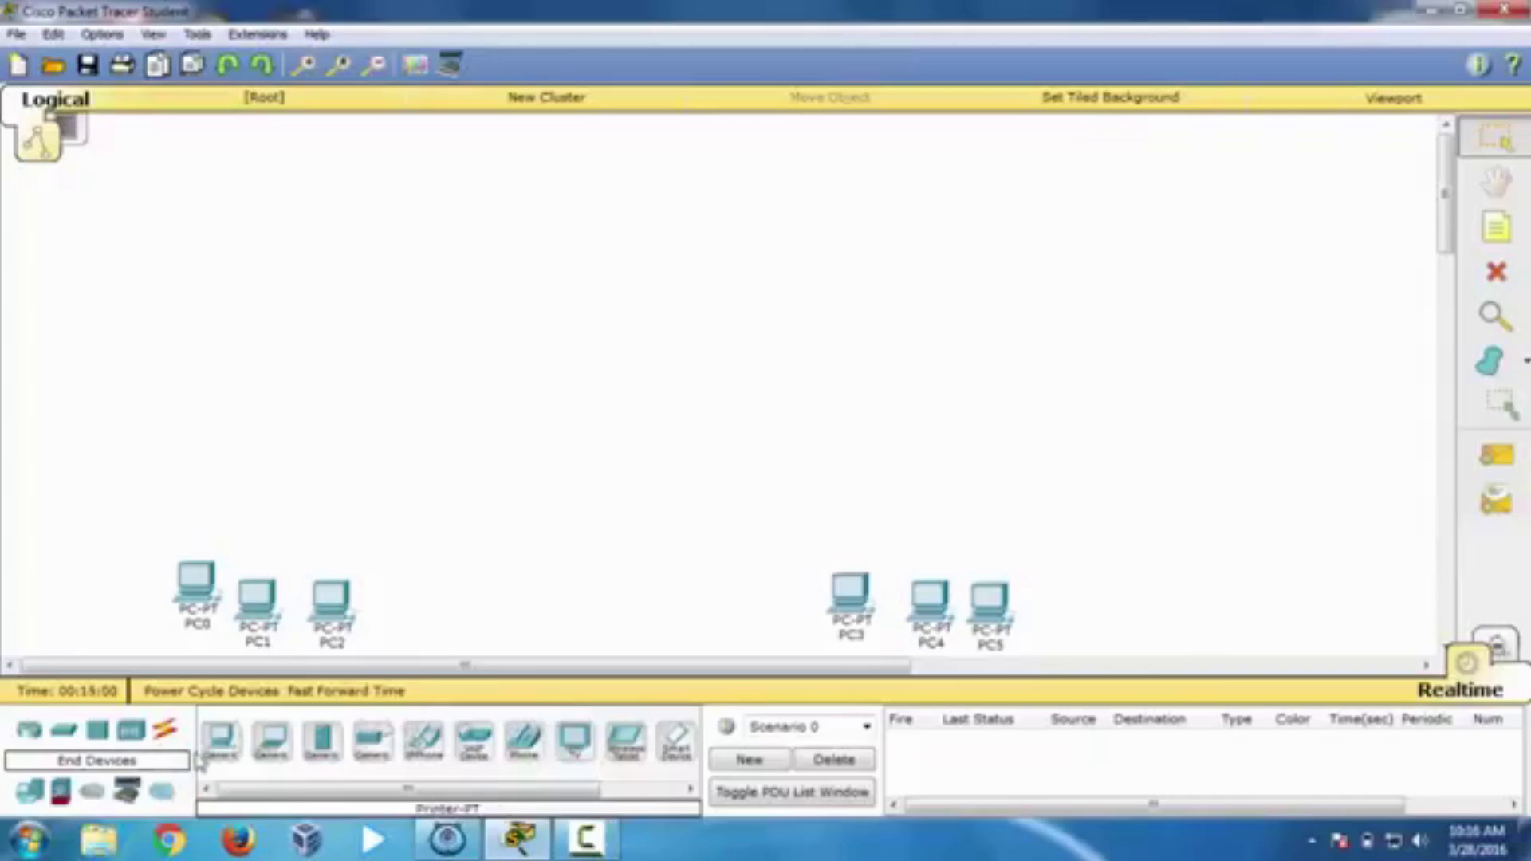
pyautogui.click(221, 738)
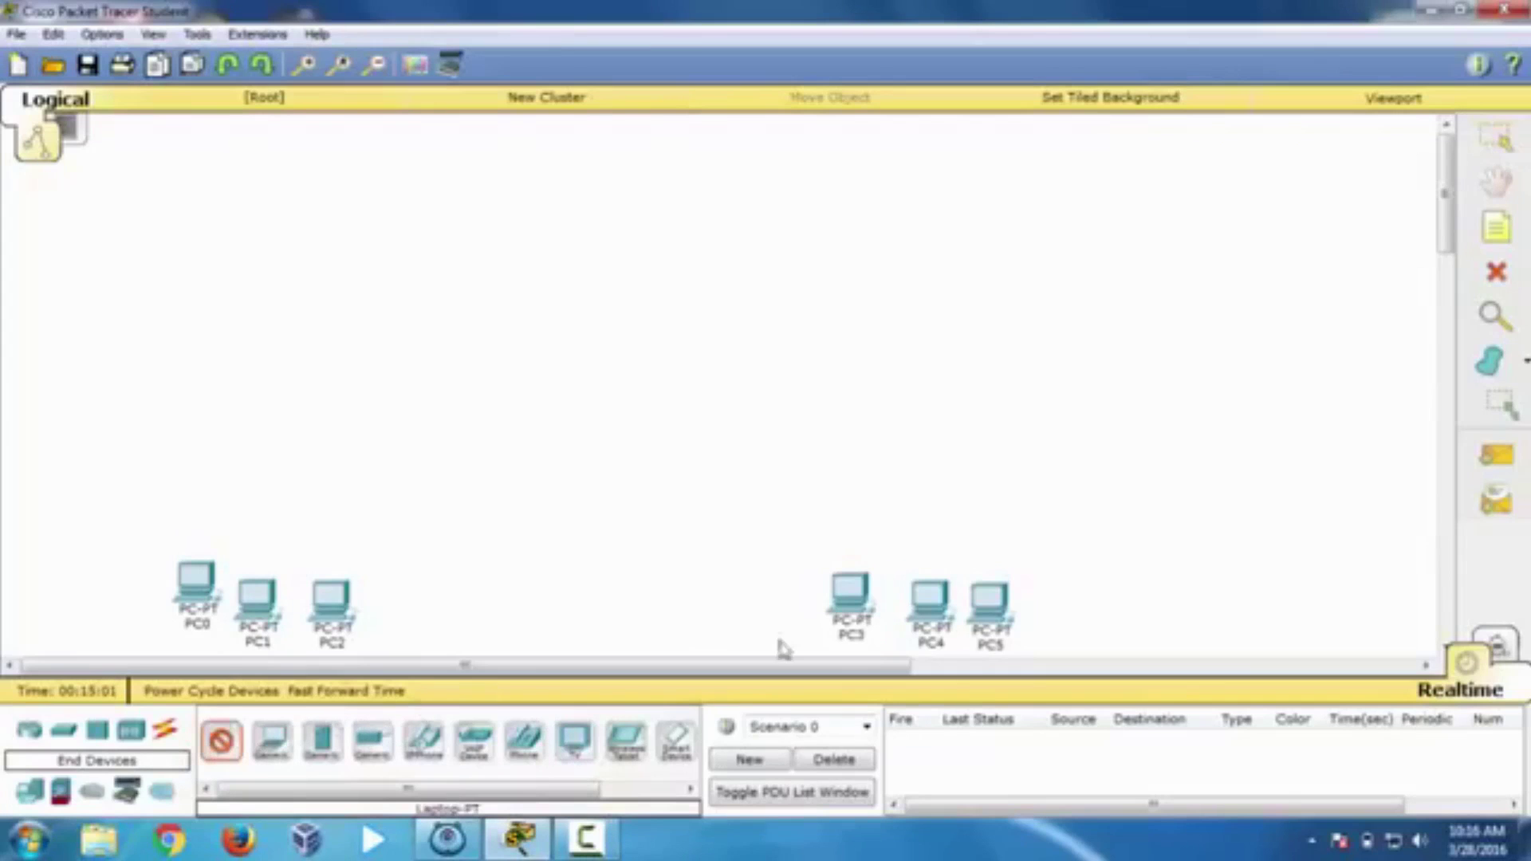
pyautogui.click(1115, 583)
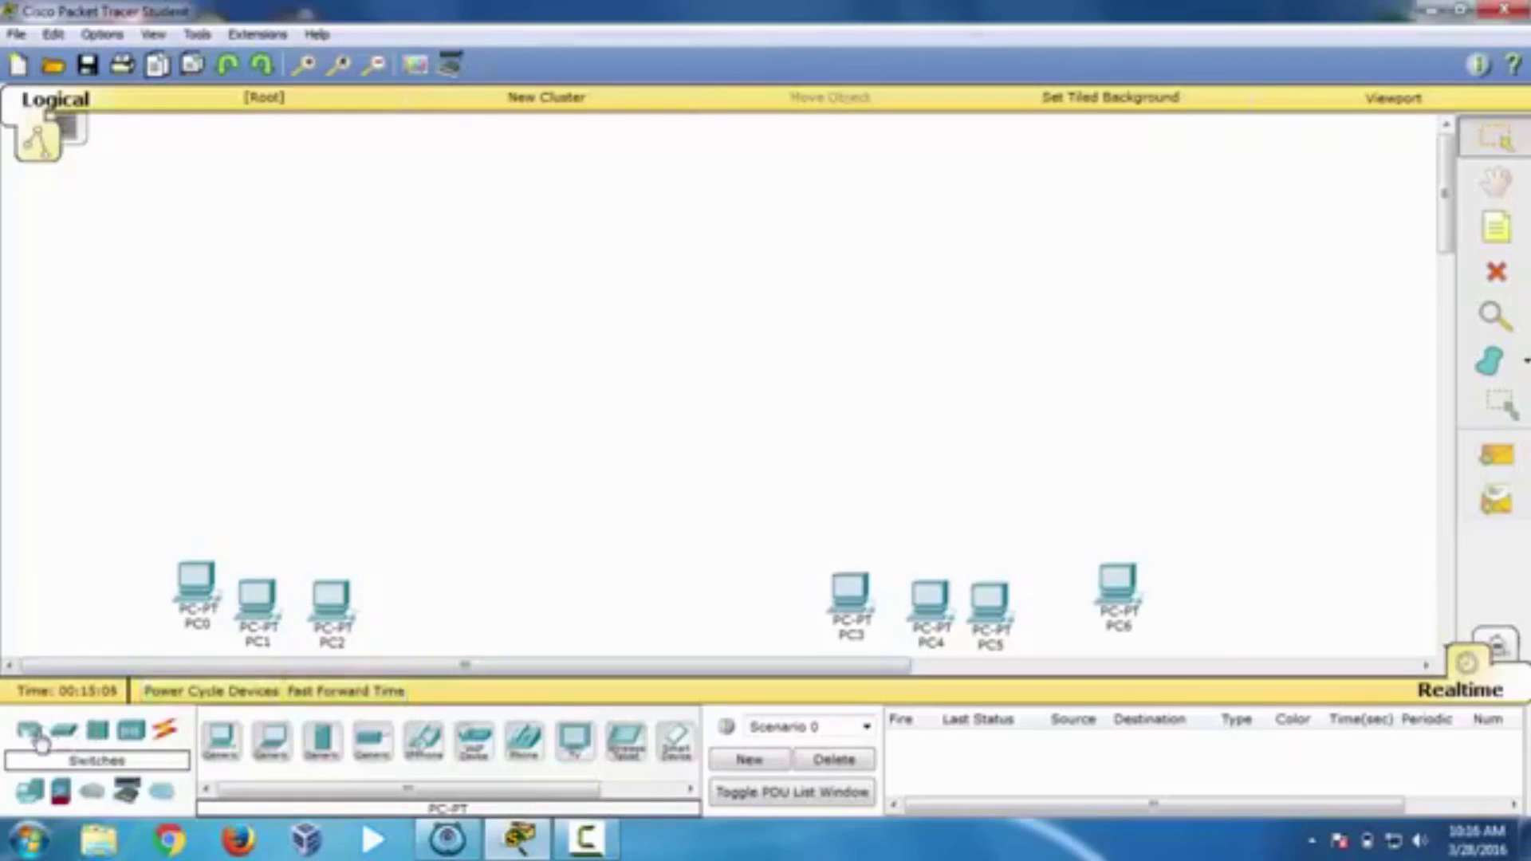
# Step: Add three 2960-24TT switches: one above PC2, one higher near the middle of the workspace, and one above PC4
pyautogui.click(67, 738)
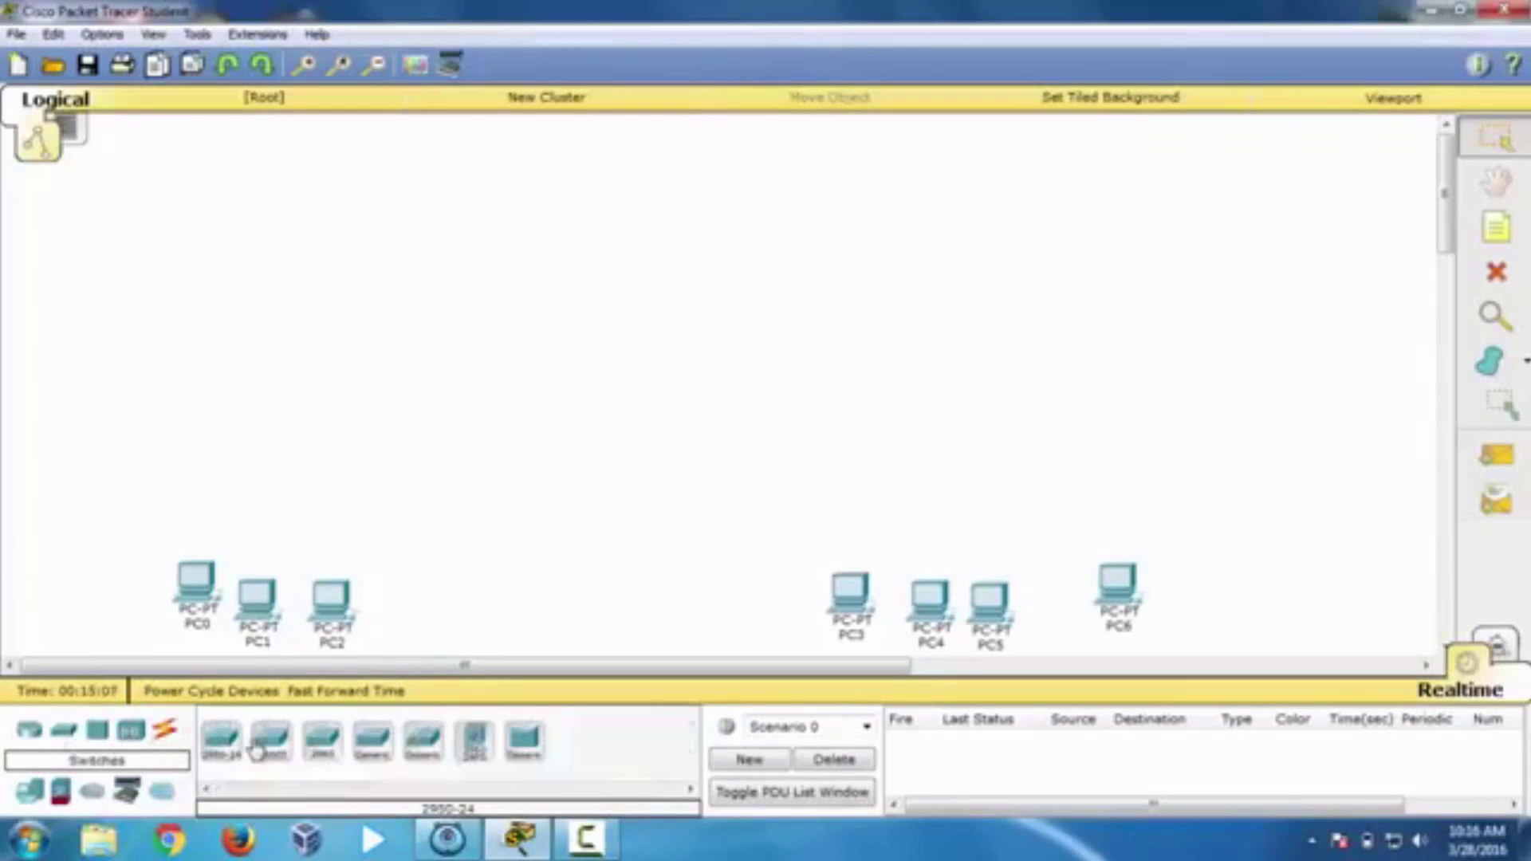
pyautogui.click(311, 749)
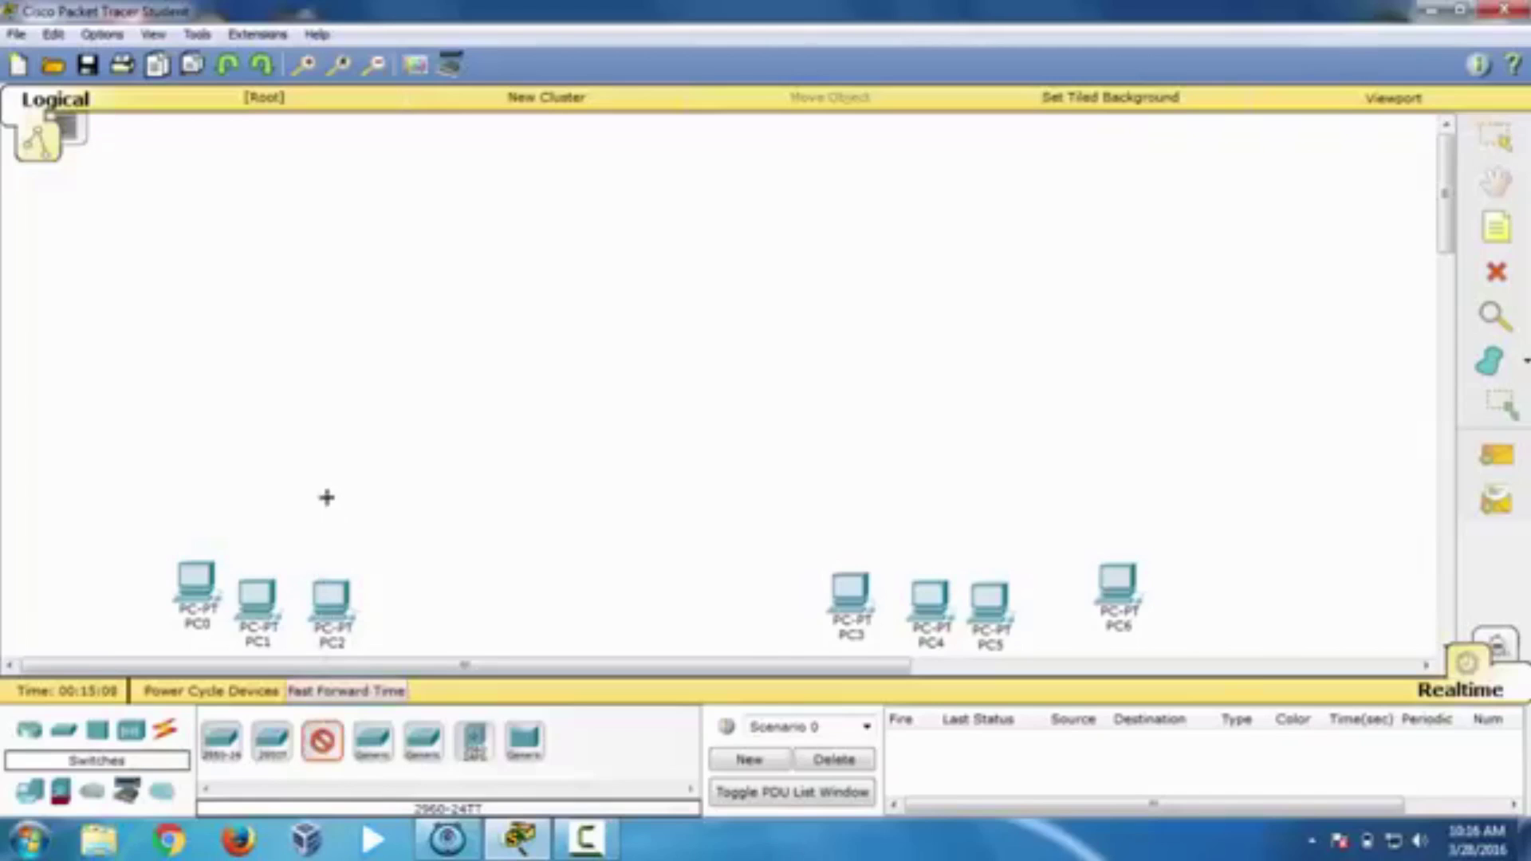
pyautogui.click(339, 444)
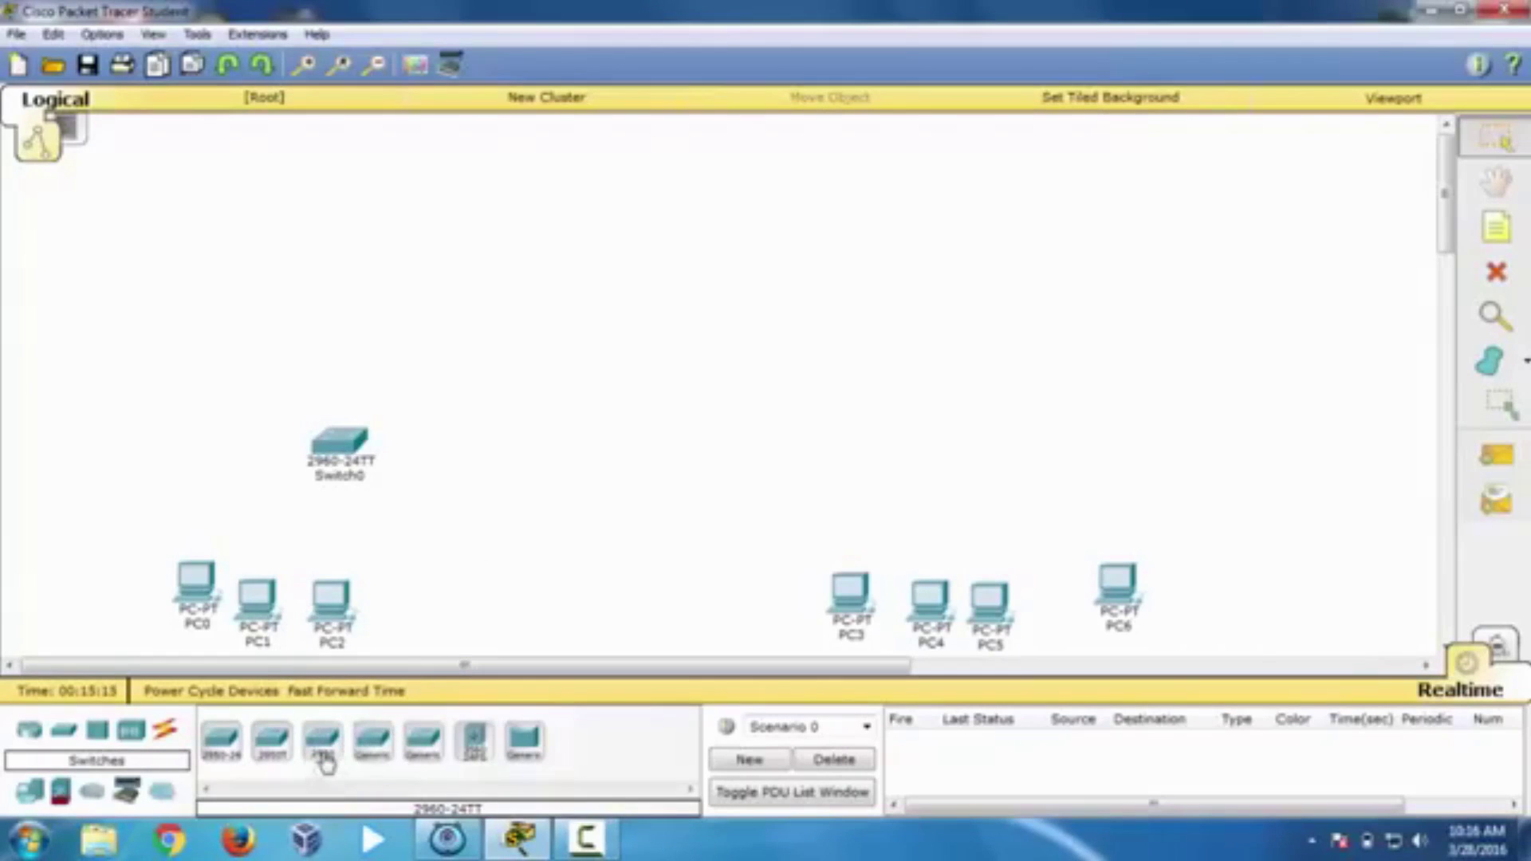
pyautogui.click(323, 750)
pyautogui.click(584, 353)
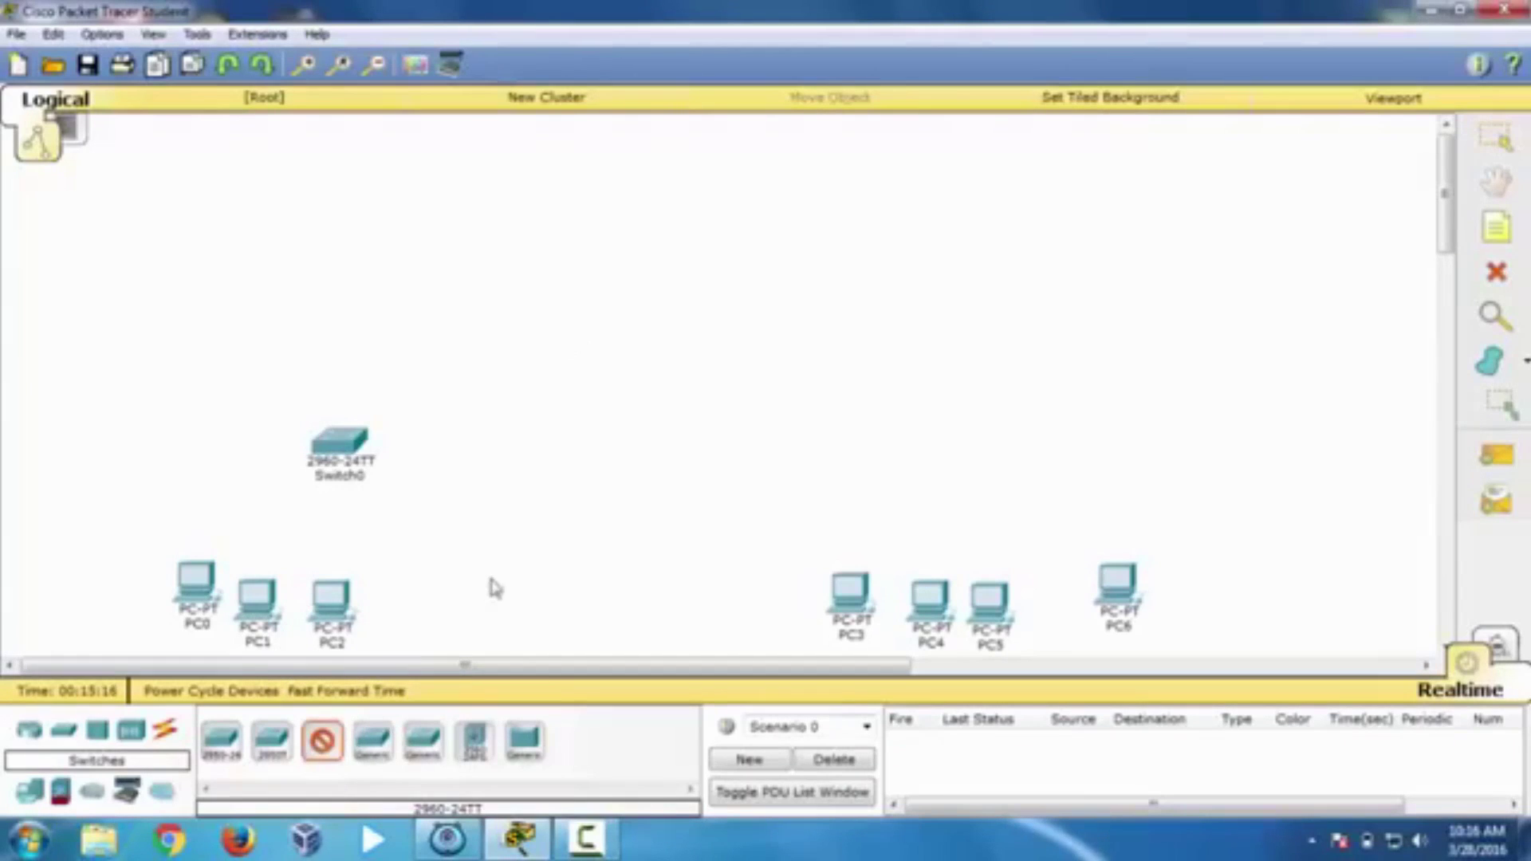
pyautogui.click(323, 742)
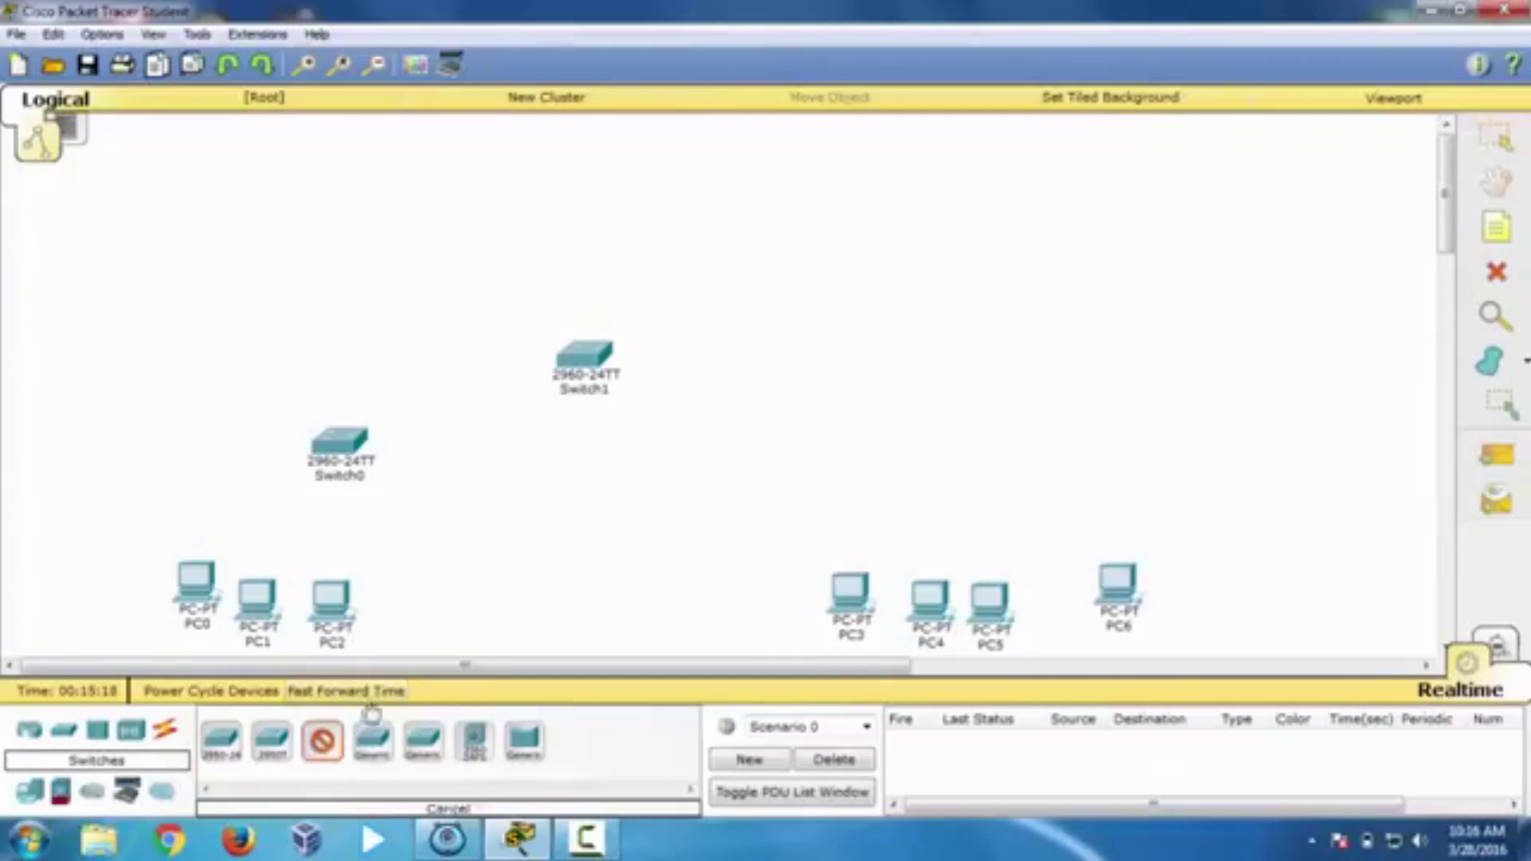
pyautogui.click(915, 443)
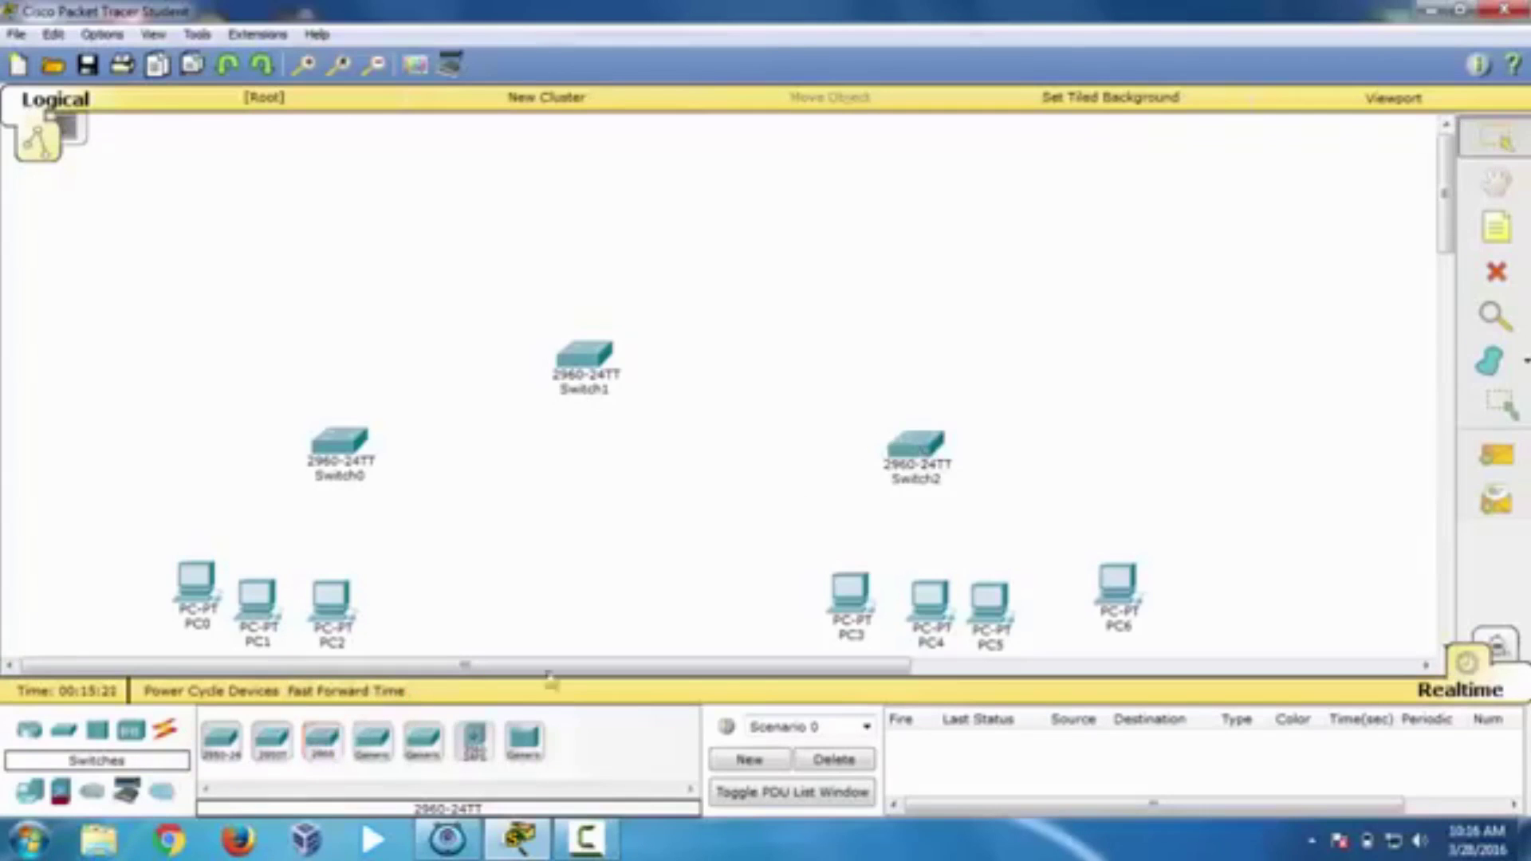
# Step: Add a 2811 router directly above the middle switch, Switch1
pyautogui.click(32, 732)
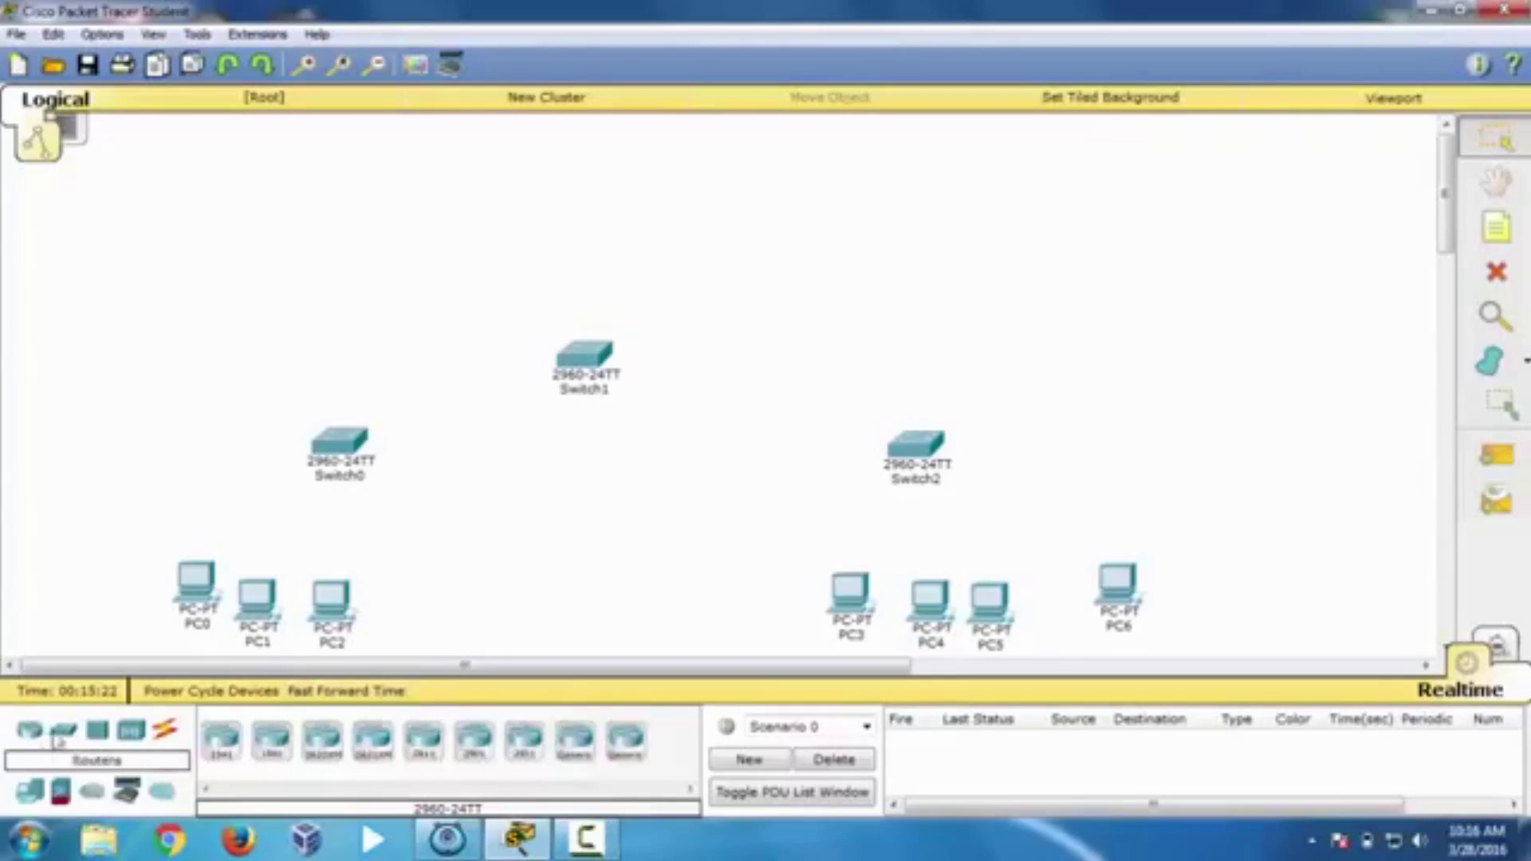
pyautogui.click(427, 749)
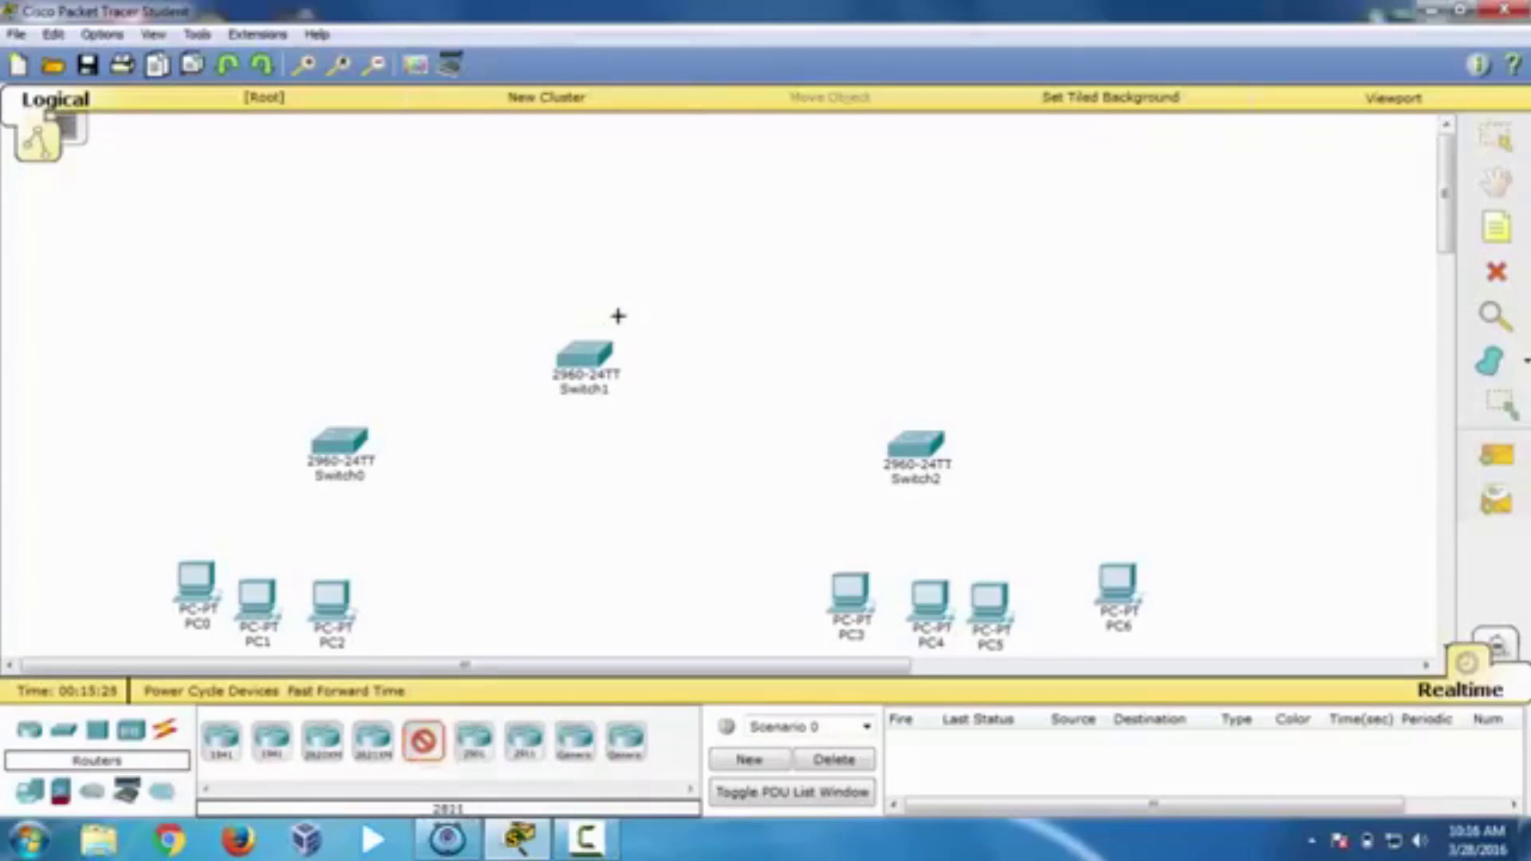
pyautogui.click(594, 202)
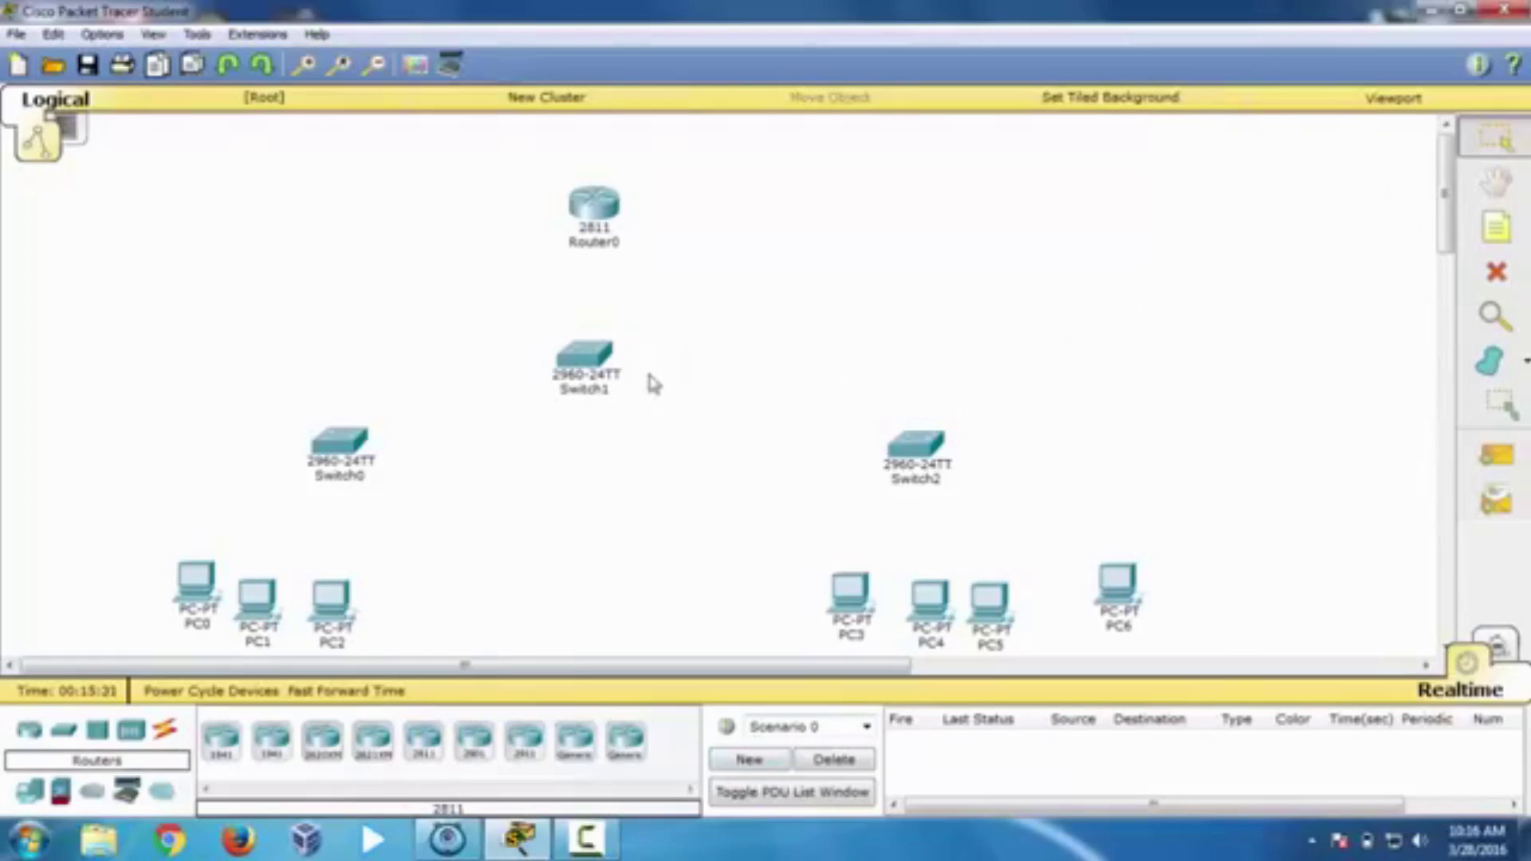
# Step: Shift Switch1 up and to the right, align Router0 above it, and move Switch2 slightly right
pyautogui.moveTo(604, 344); pyautogui.dragTo(642, 315)
pyautogui.moveTo(610, 204)
pyautogui.mouseDown()
pyautogui.moveTo(648, 199)
pyautogui.moveTo(634, 197)
pyautogui.mouseUp()
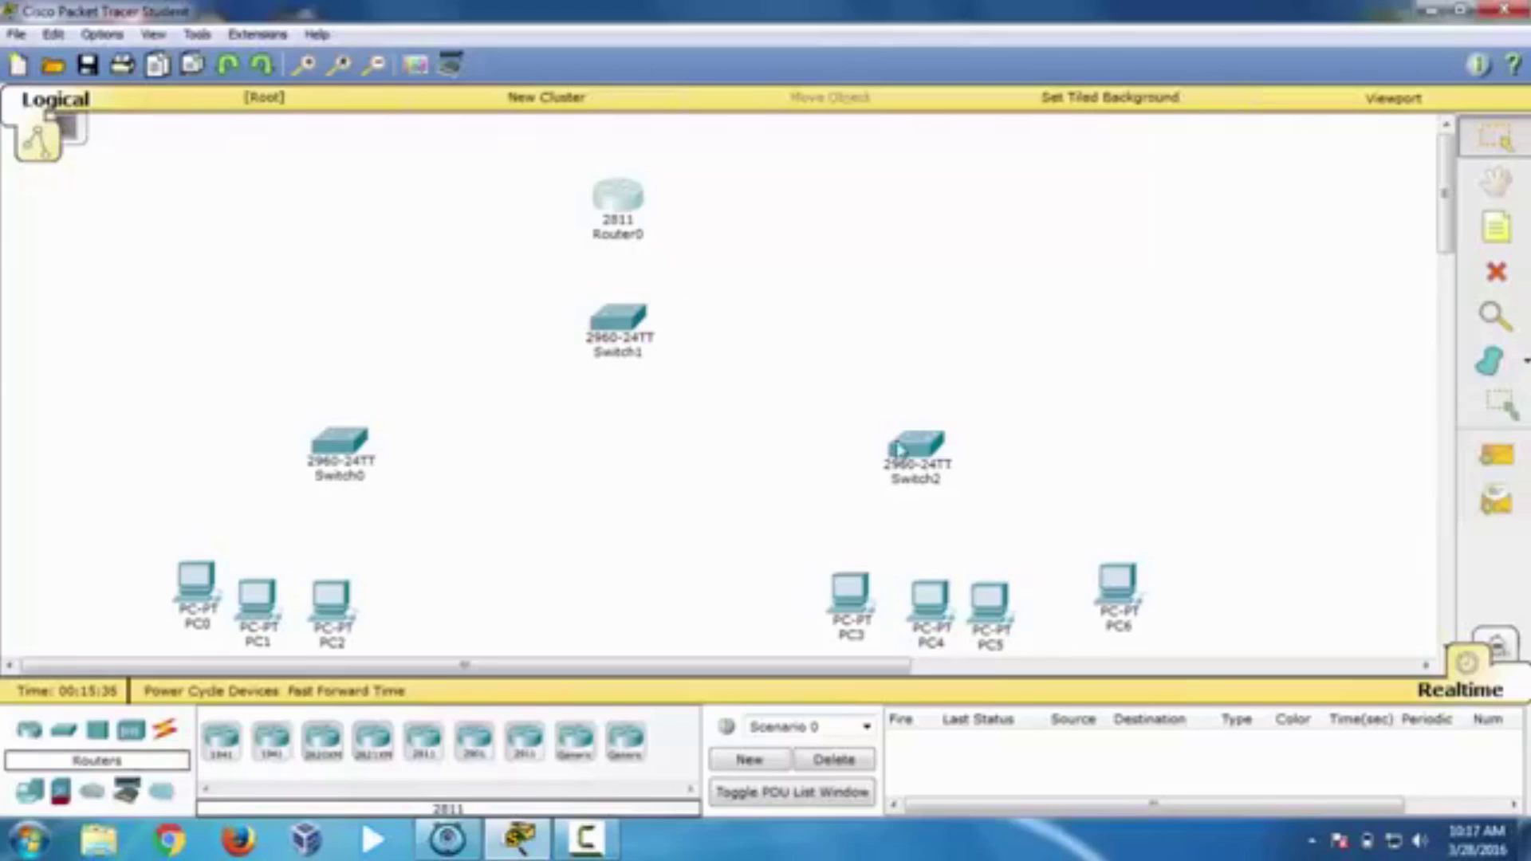
pyautogui.moveTo(908, 443); pyautogui.dragTo(937, 441)
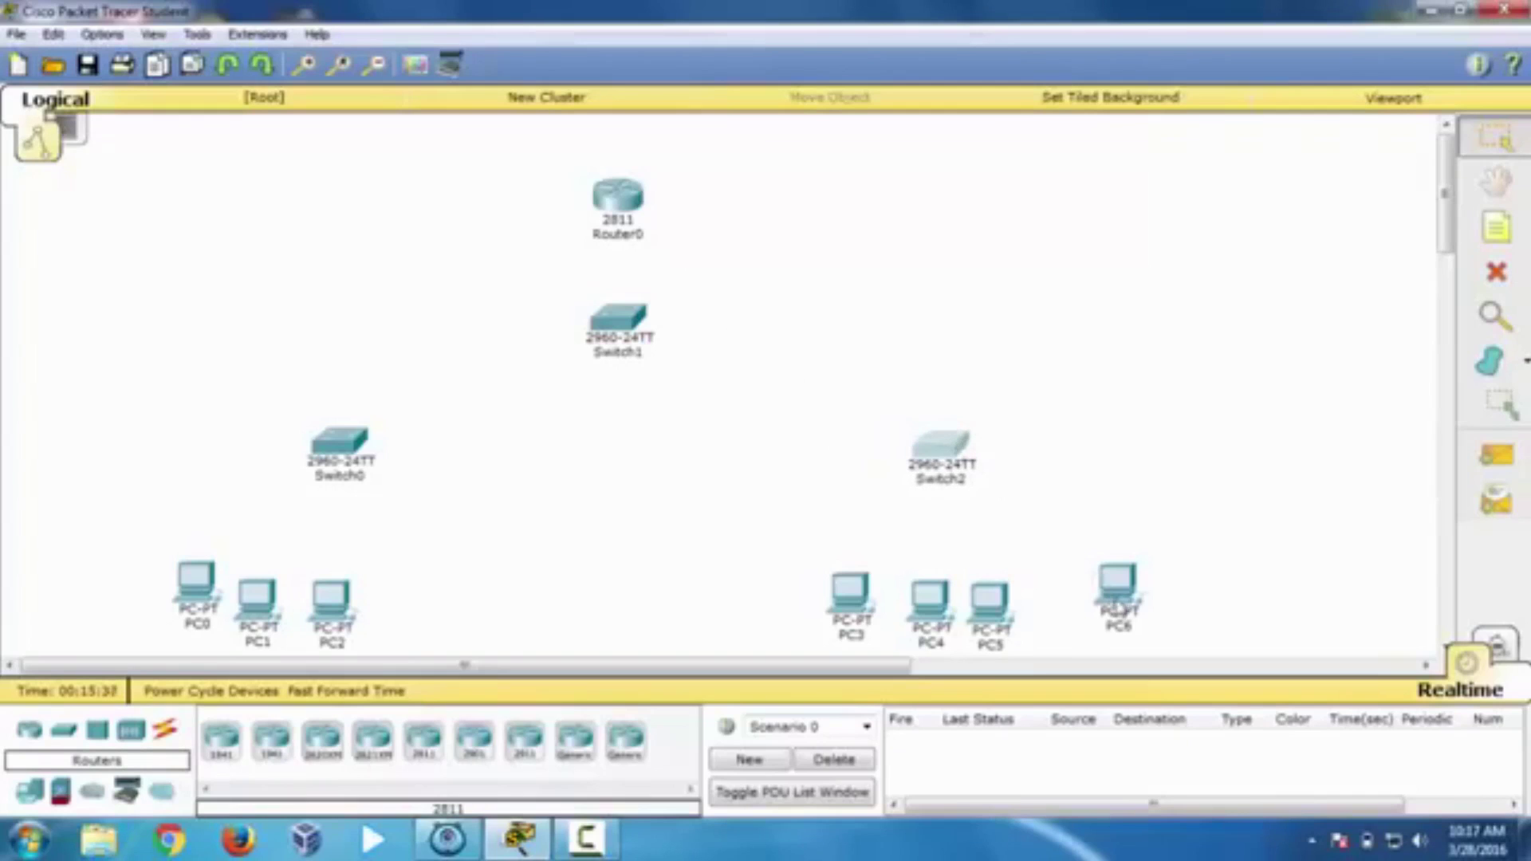
# Step: Arrange PC6, PC5, PC4 and PC3 from top to bottom in a vertical column to the right of Switch2
pyautogui.moveTo(1118, 594); pyautogui.dragTo(1178, 384)
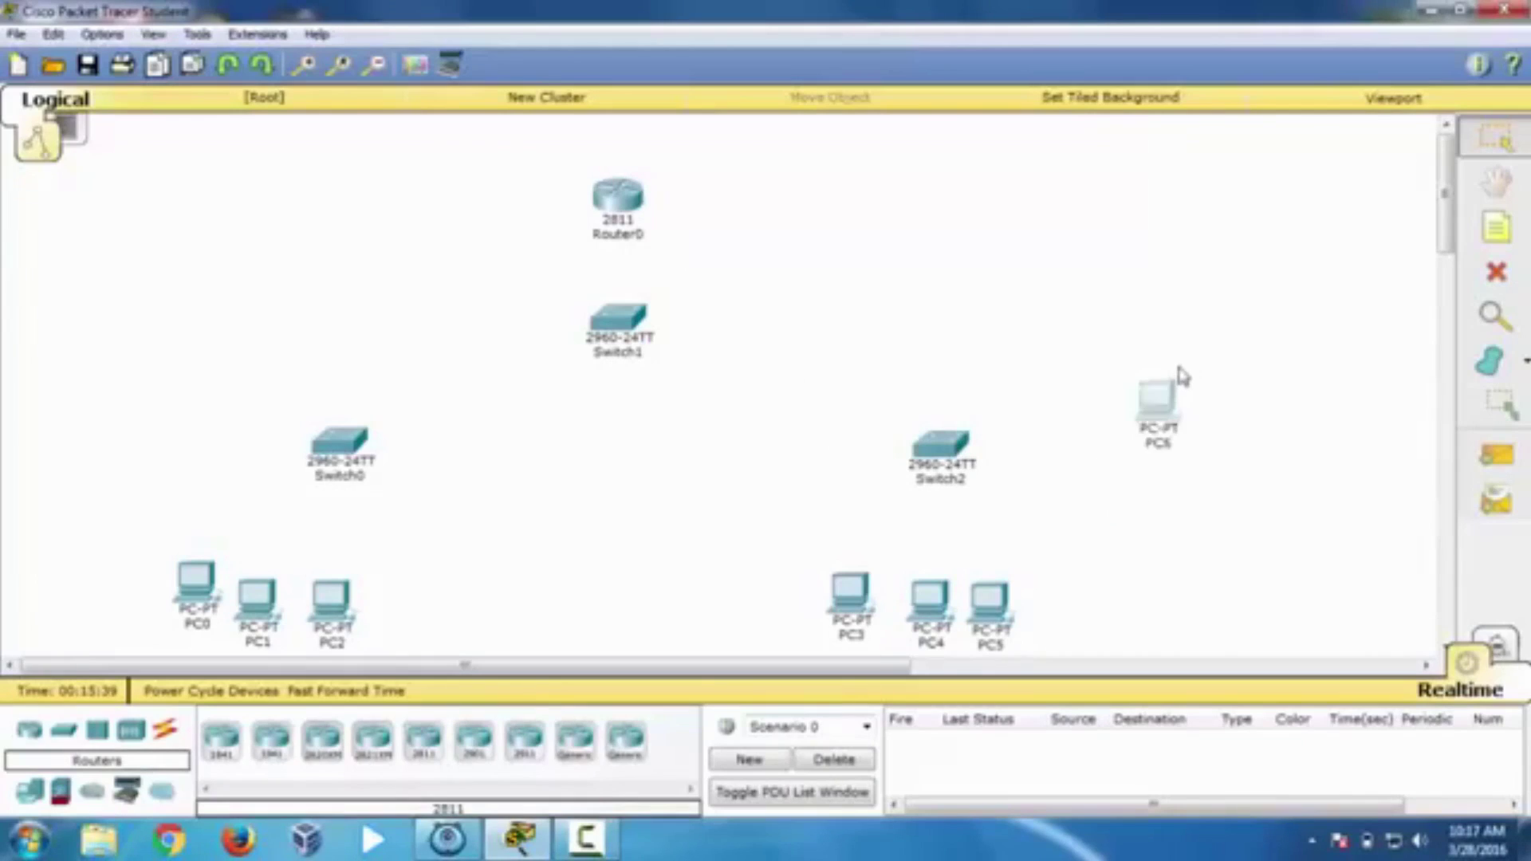
pyautogui.moveTo(989, 602); pyautogui.dragTo(1178, 477)
pyautogui.moveTo(930, 600); pyautogui.dragTo(1195, 572)
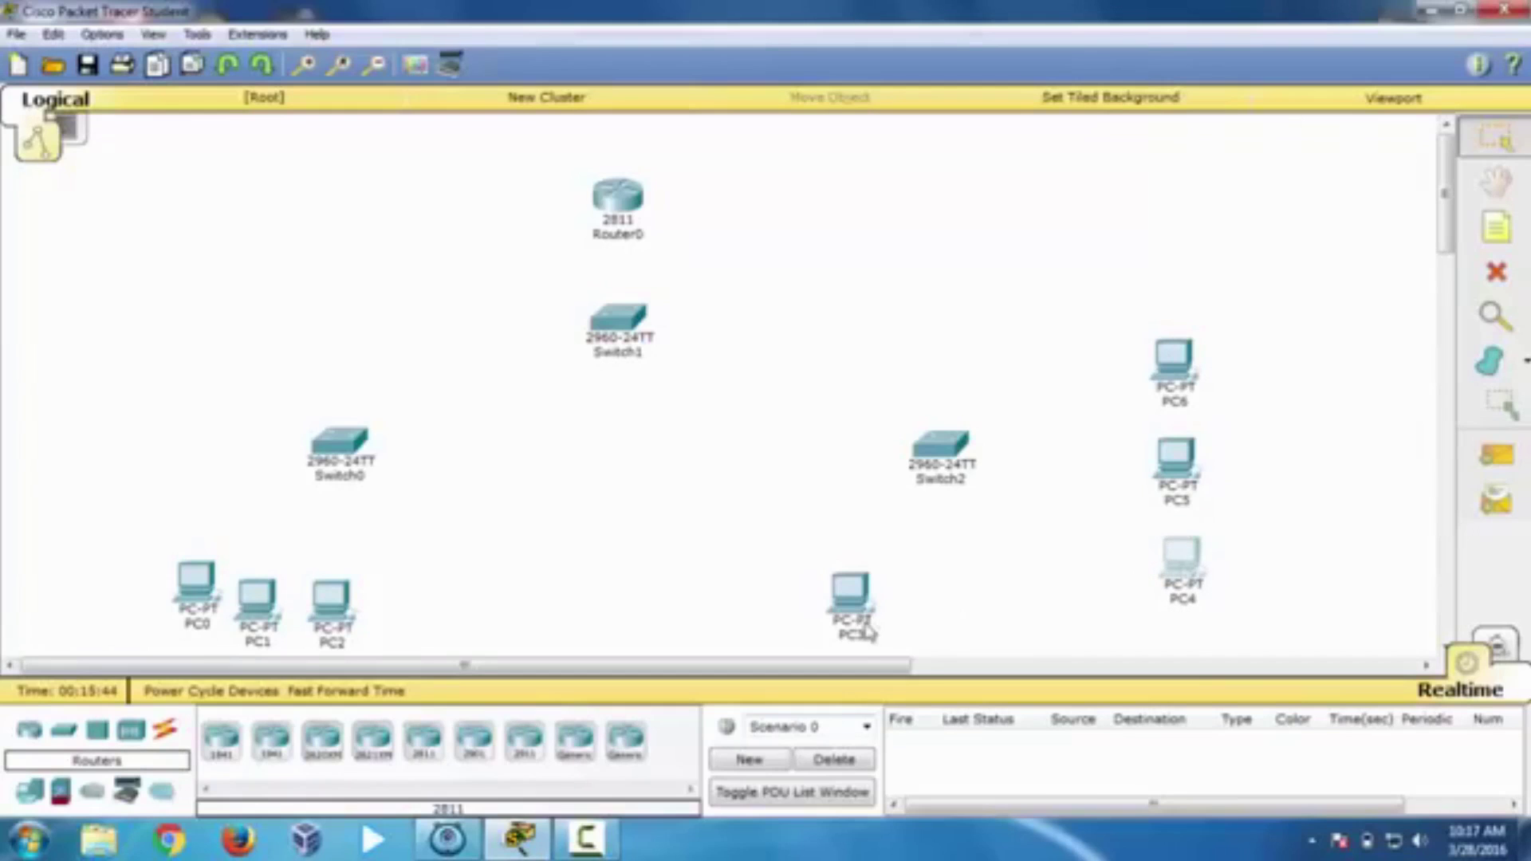
pyautogui.moveTo(852, 606); pyautogui.dragTo(1200, 662)
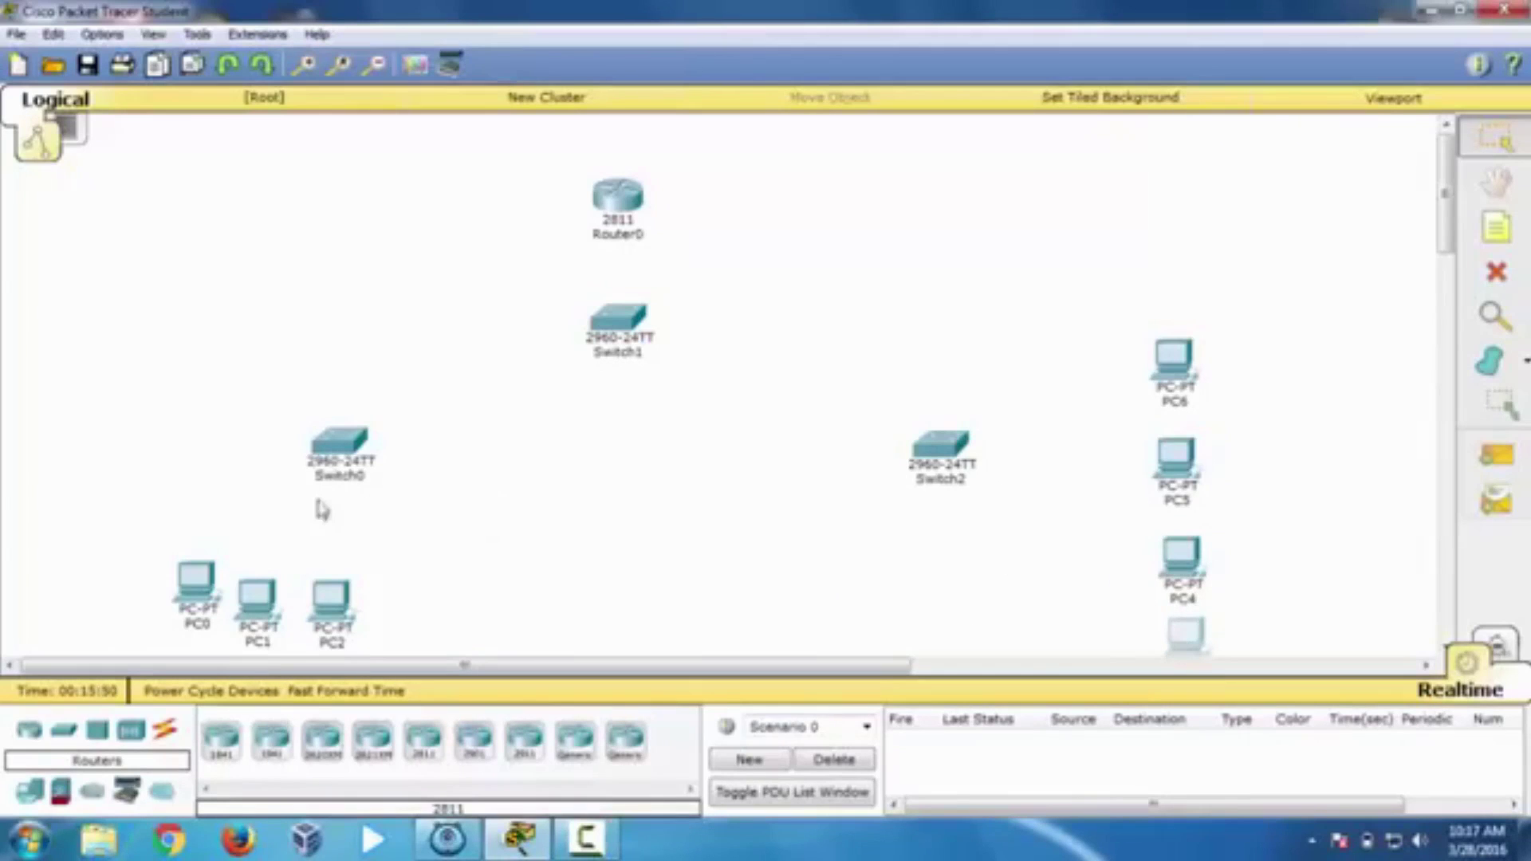
# Step: Move Switch0 to the right, then recentre Switch1 and Router0 between Switch0 and Switch2
pyautogui.moveTo(343, 454); pyautogui.dragTo(465, 457)
pyautogui.moveTo(628, 343); pyautogui.dragTo(678, 343)
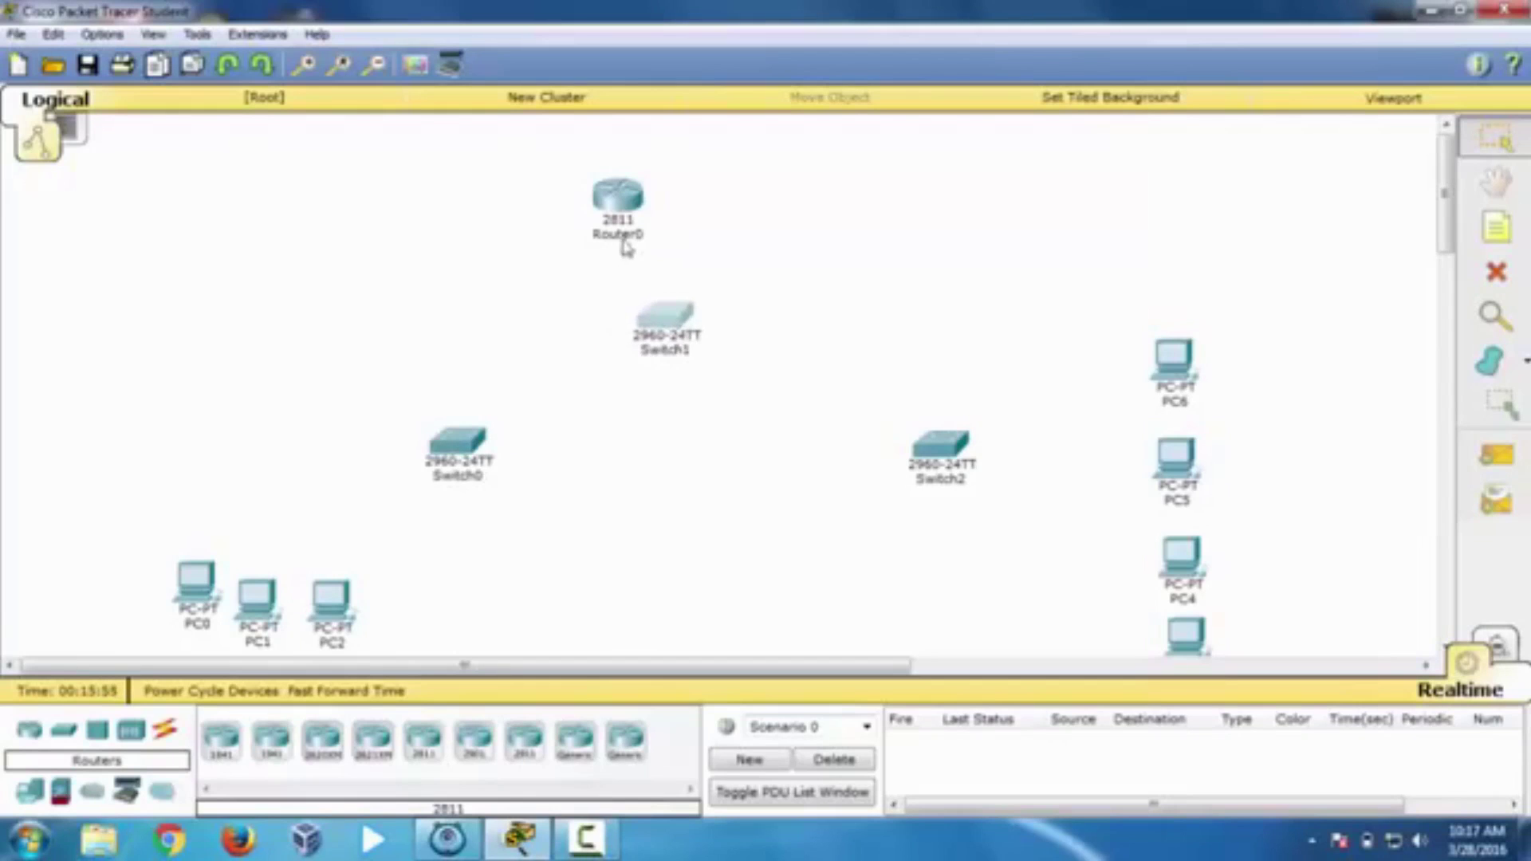
pyautogui.moveTo(622, 211); pyautogui.dragTo(682, 198)
# Step: Arrange PC0, PC1 and PC2 from top to bottom in a vertical column to the left of Switch0
pyautogui.moveTo(217, 586); pyautogui.dragTo(217, 478)
pyautogui.moveTo(322, 602); pyautogui.dragTo(214, 619)
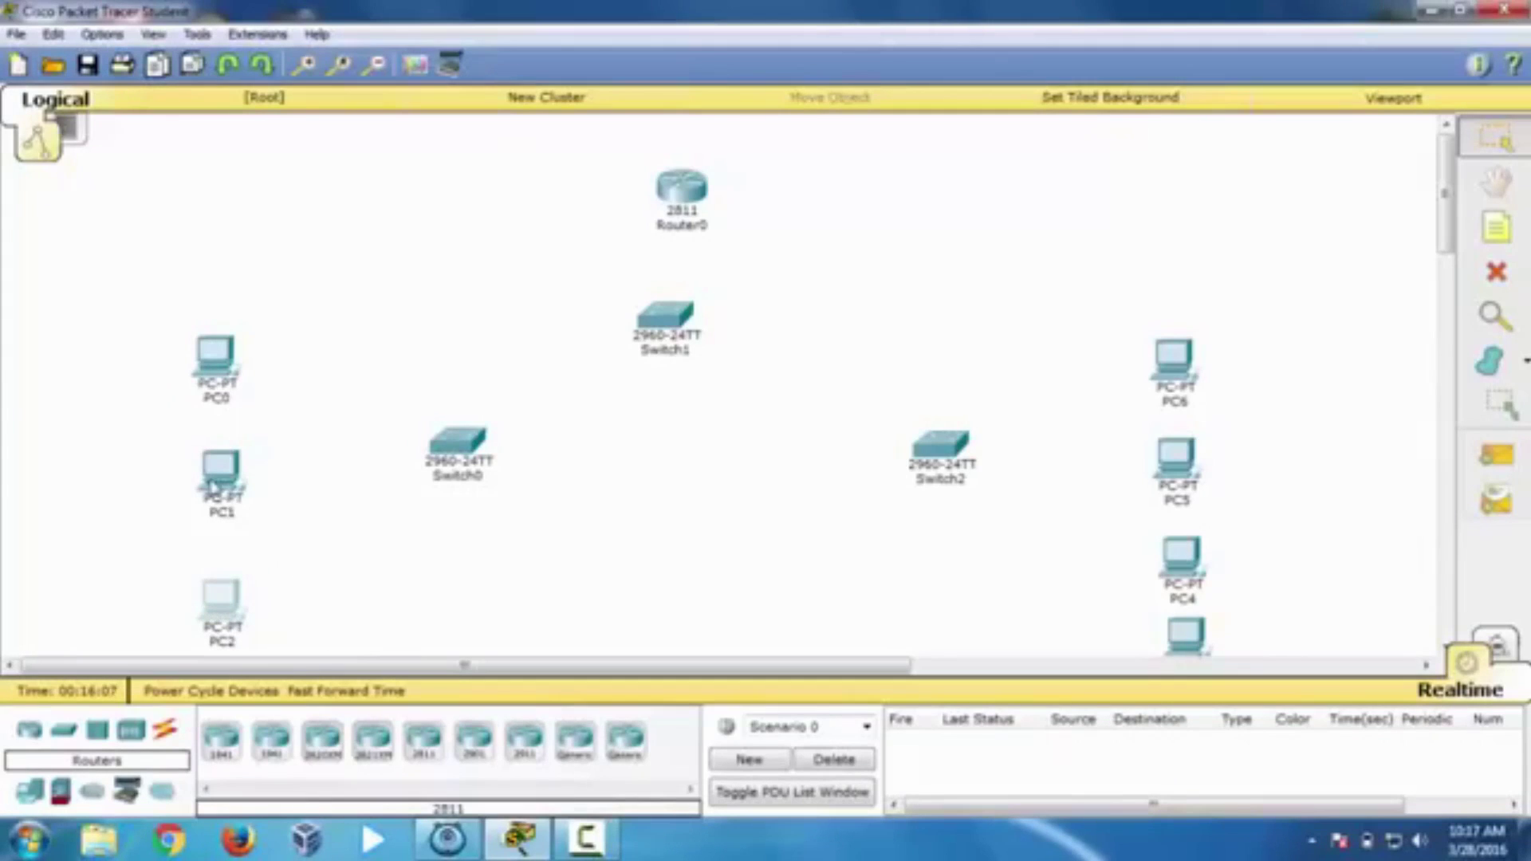
pyautogui.moveTo(212, 485); pyautogui.dragTo(200, 481)
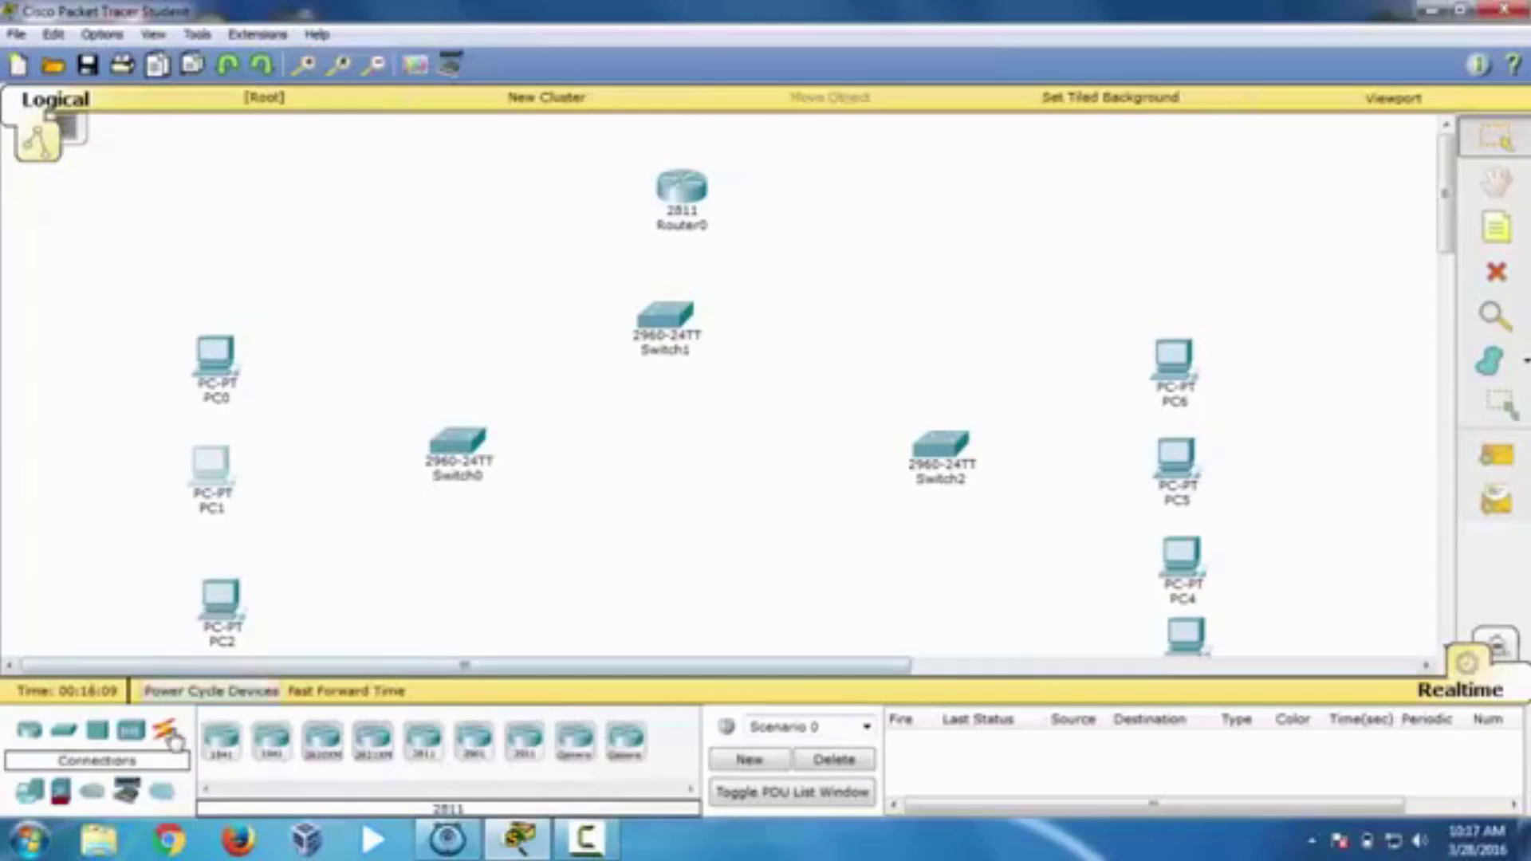
pyautogui.click(169, 733)
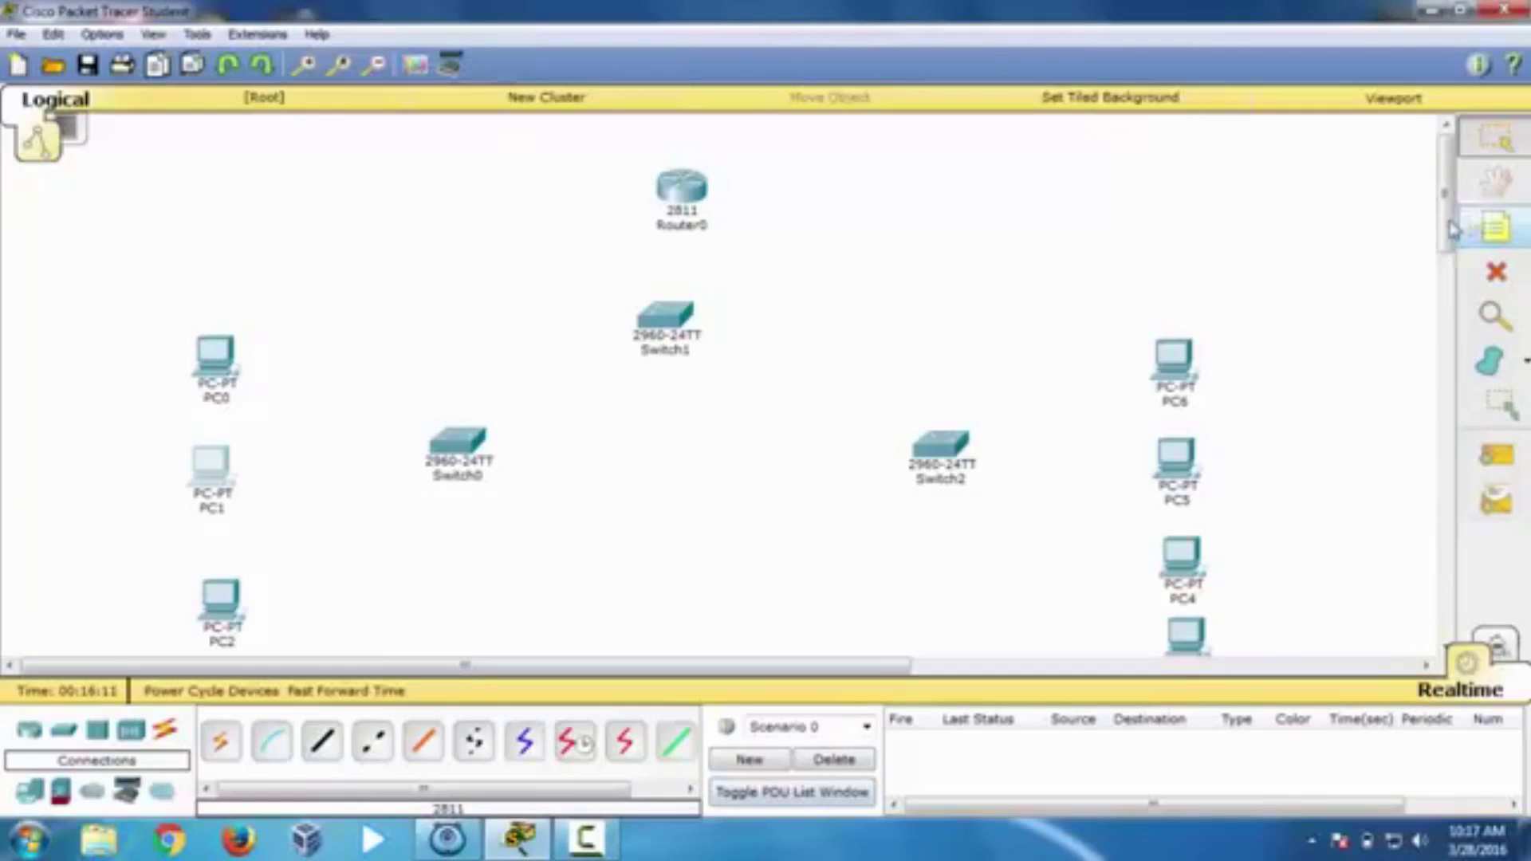
pyautogui.scroll(-1, 974, 355)
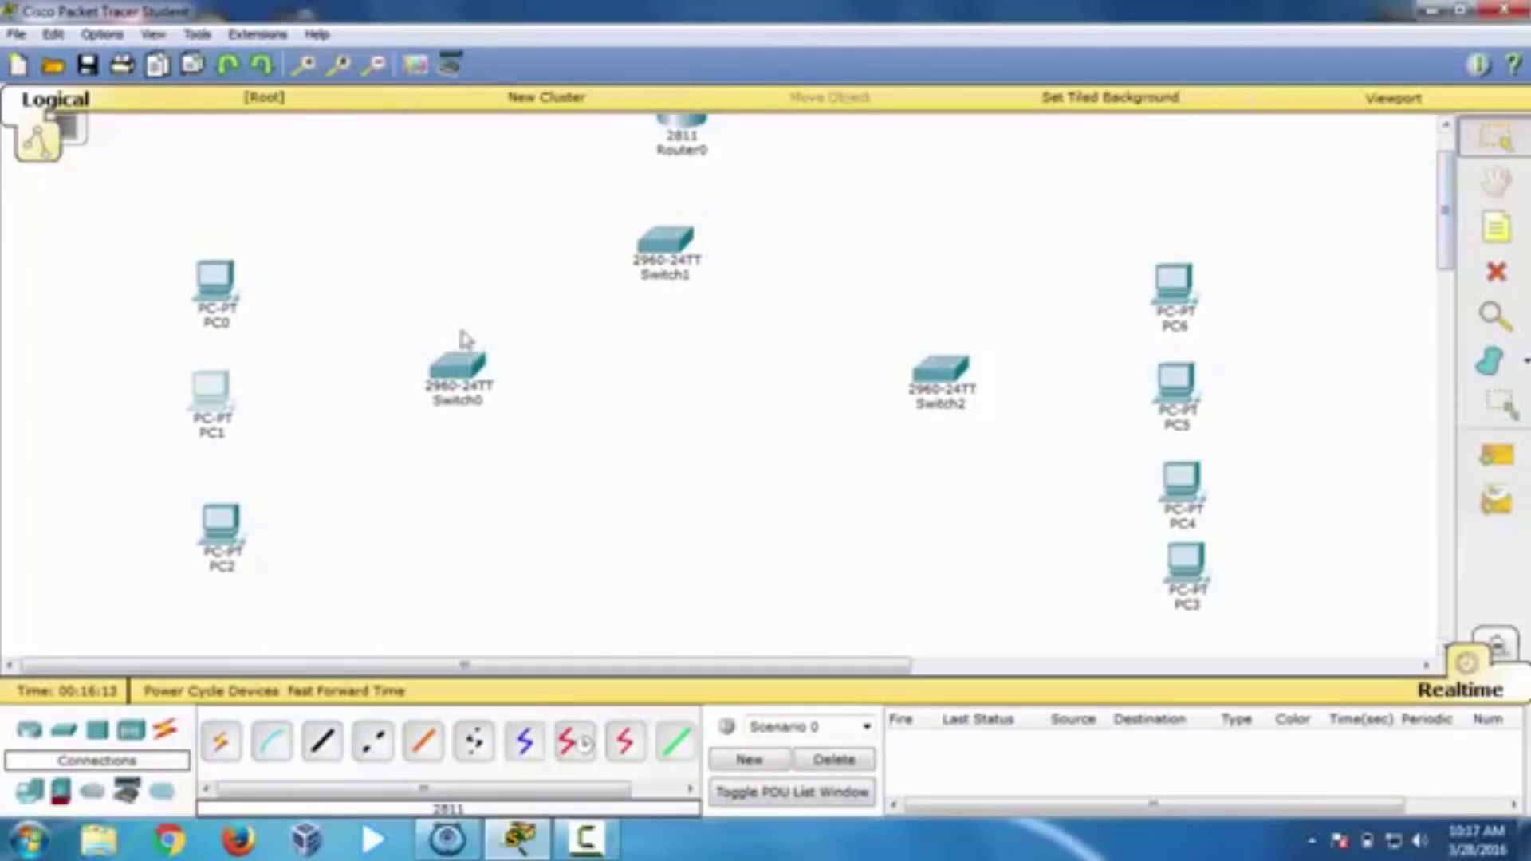
pyautogui.click(390, 754)
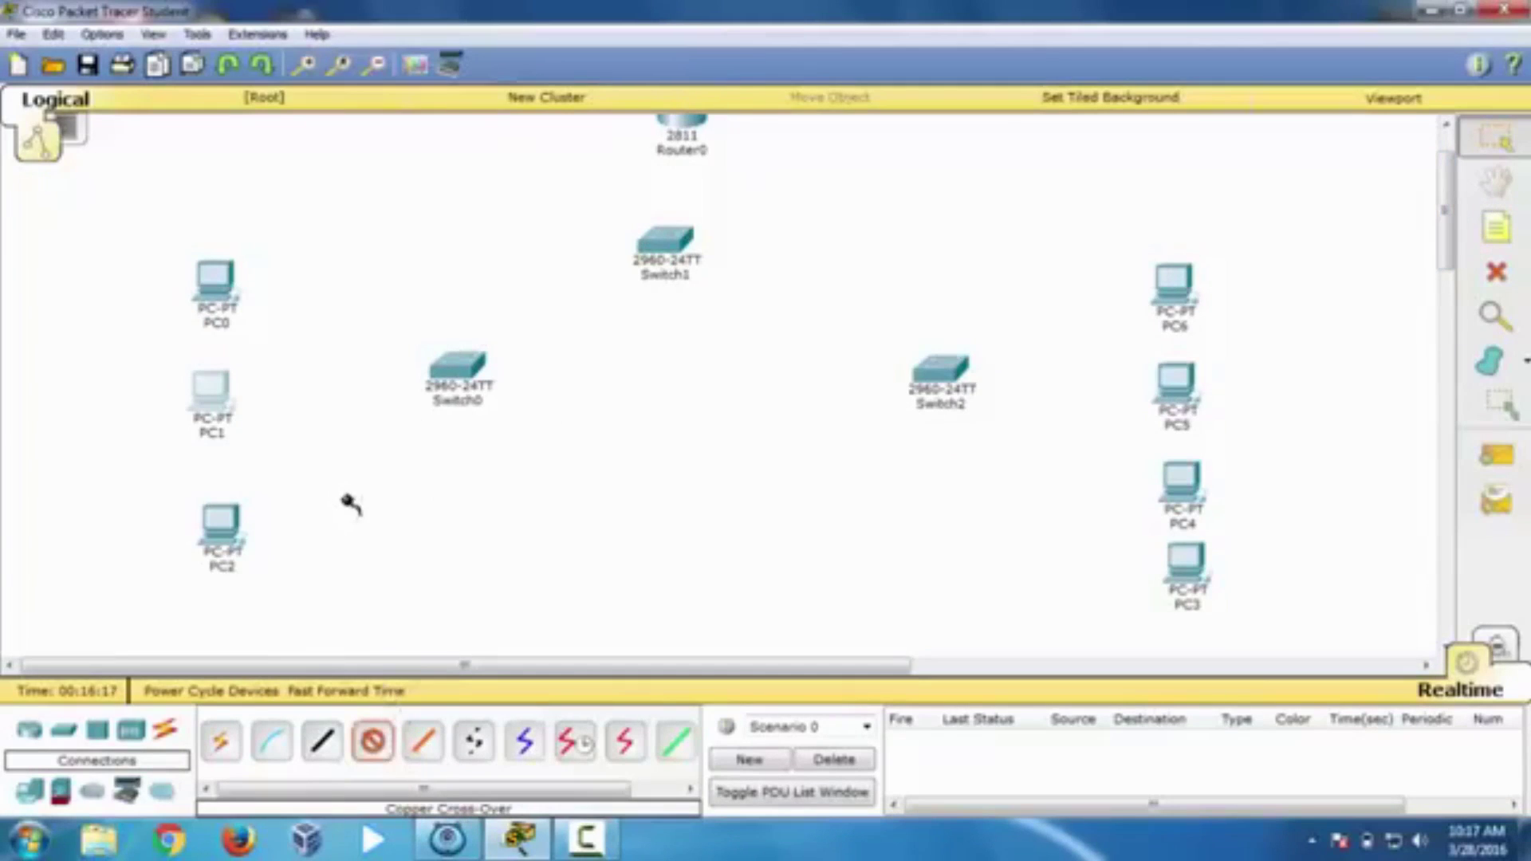
pyautogui.click(230, 300)
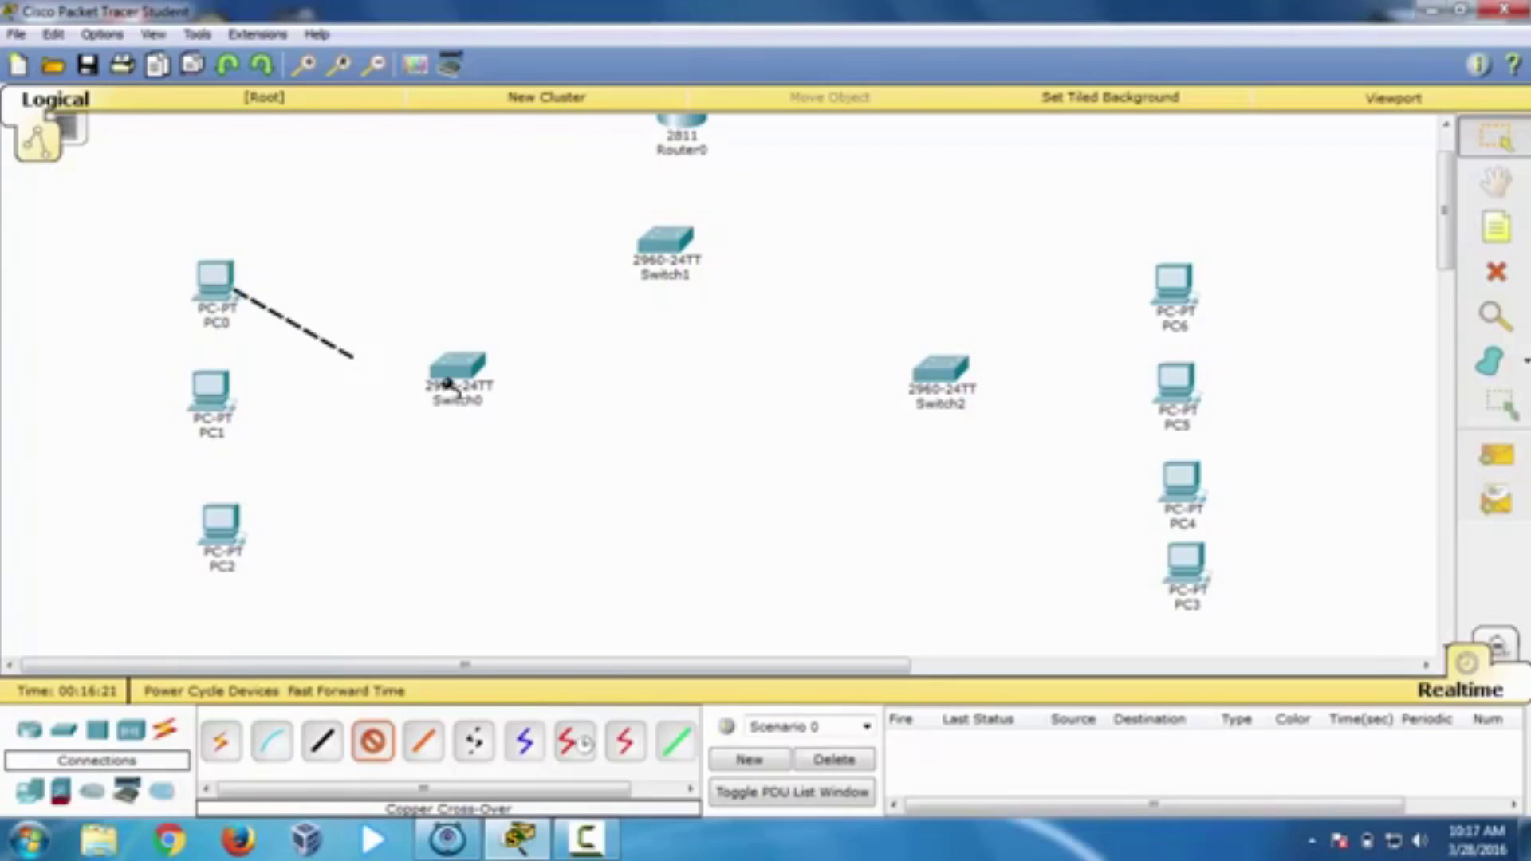
pyautogui.click(470, 368)
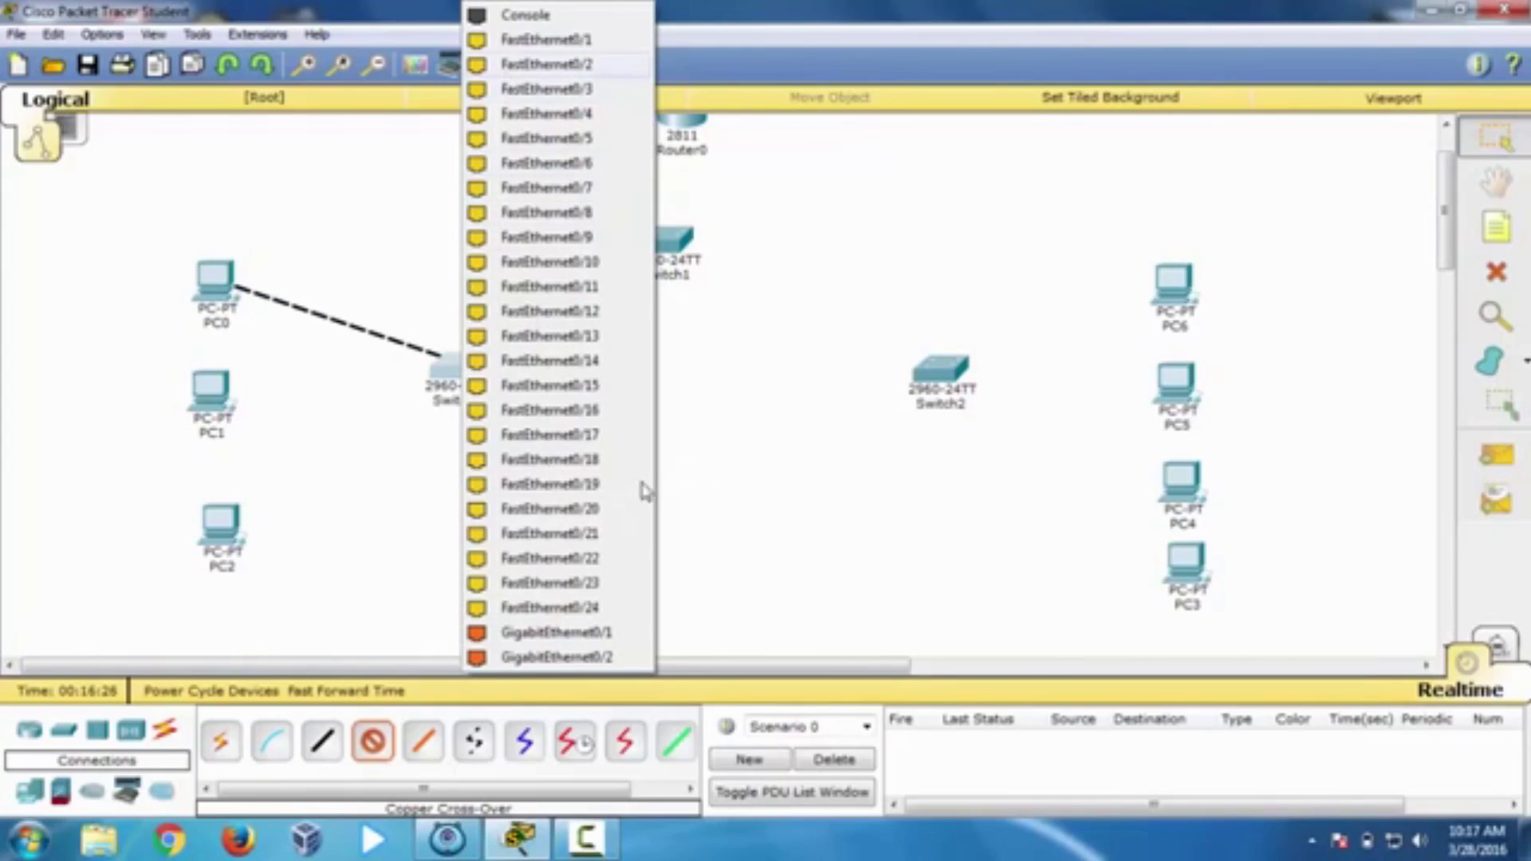
pyautogui.click(725, 476)
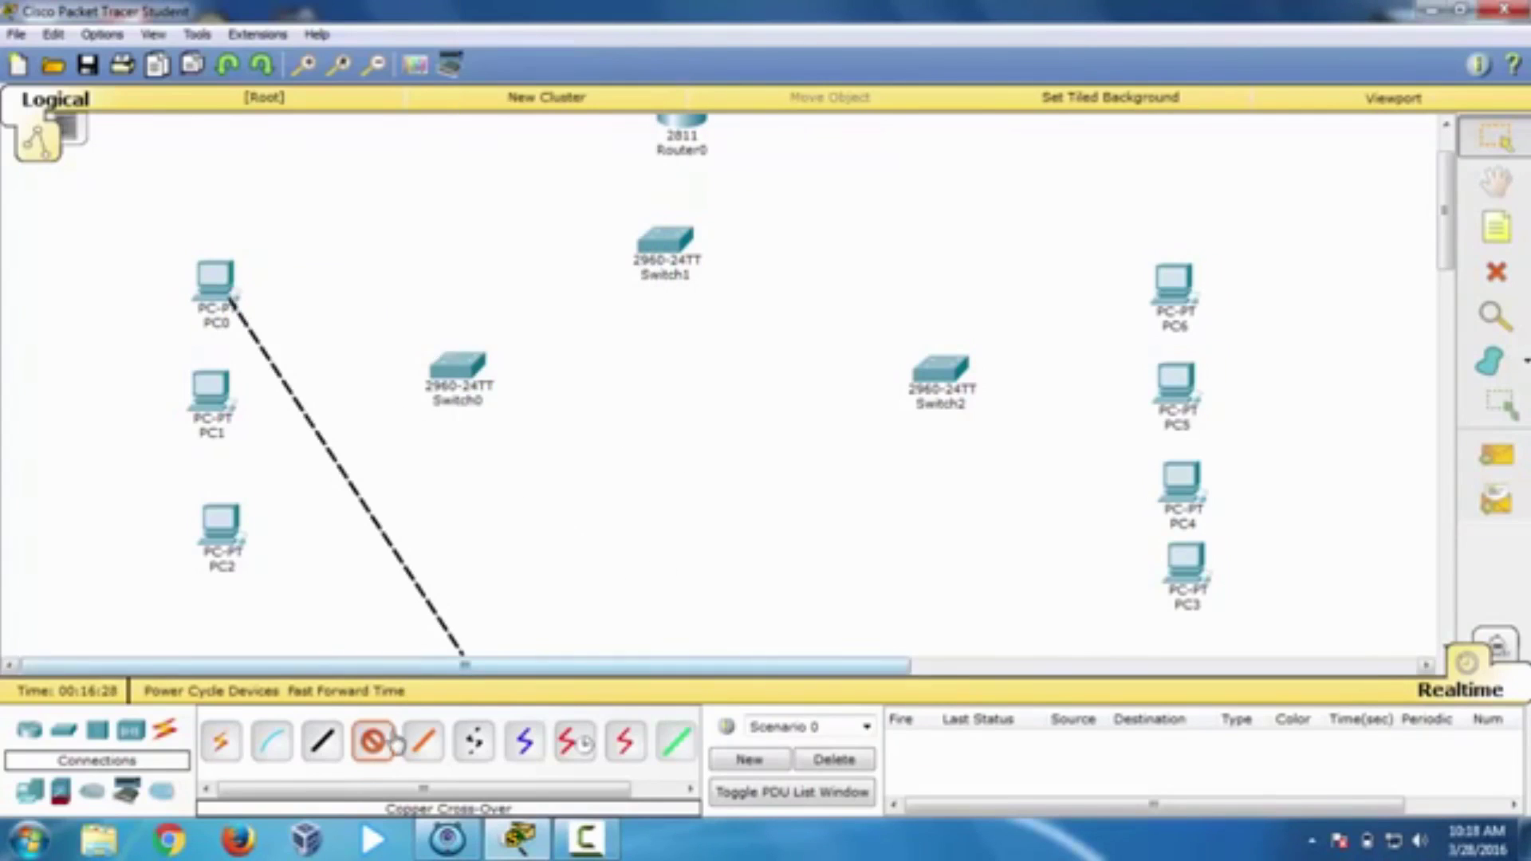
pyautogui.press('Escape')
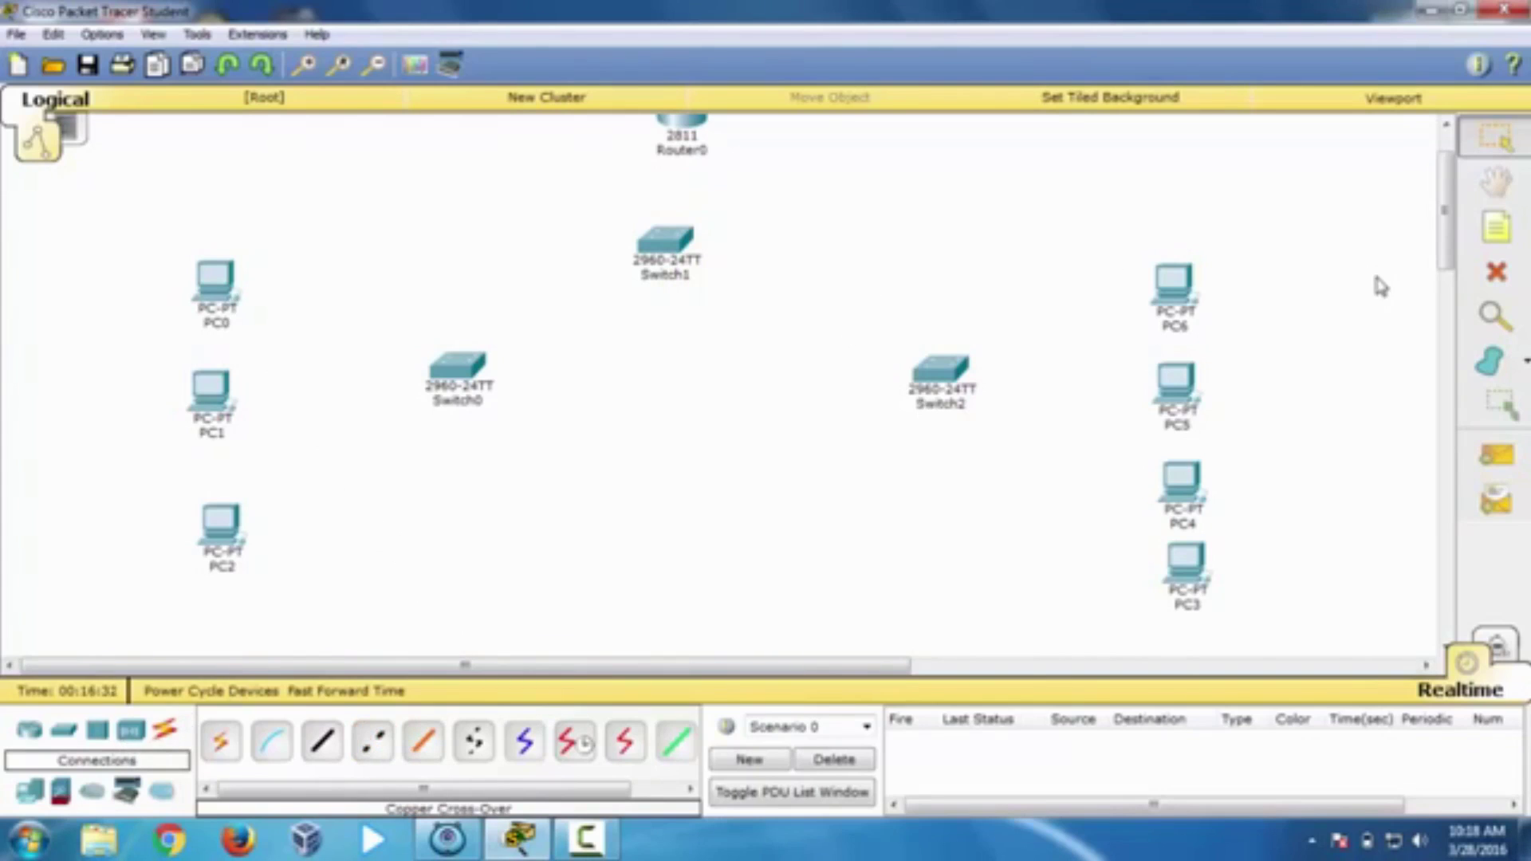
# Step: Add a note above Switch2, to the right of Router0, reading "vlan 10 nama XIITKJ NETWORK 192.168.1.0/24"
pyautogui.click(1493, 231)
pyautogui.click(976, 185)
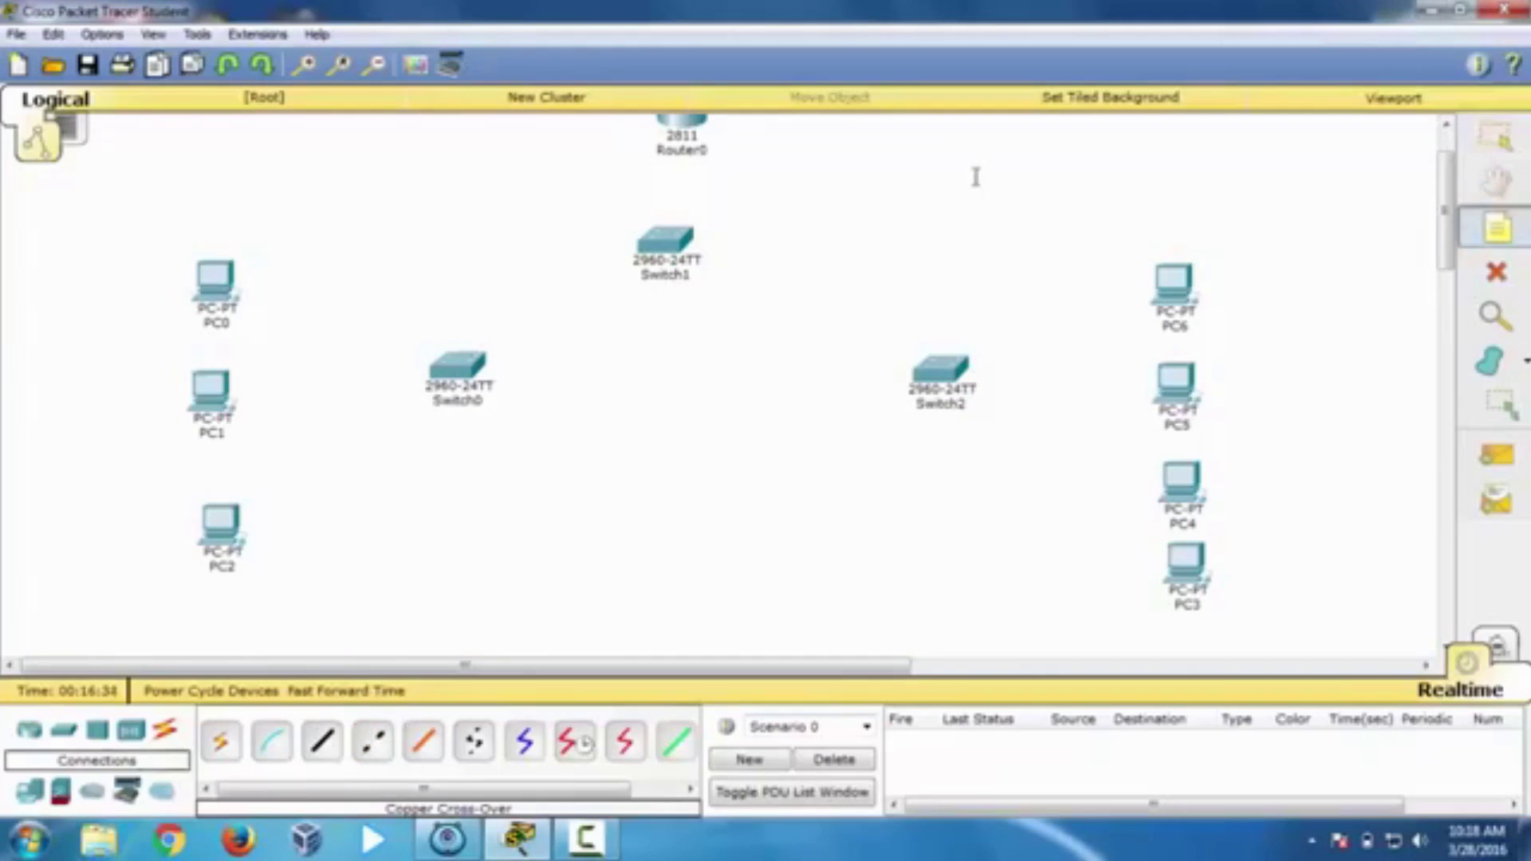
pyautogui.write('vlan 10 name')
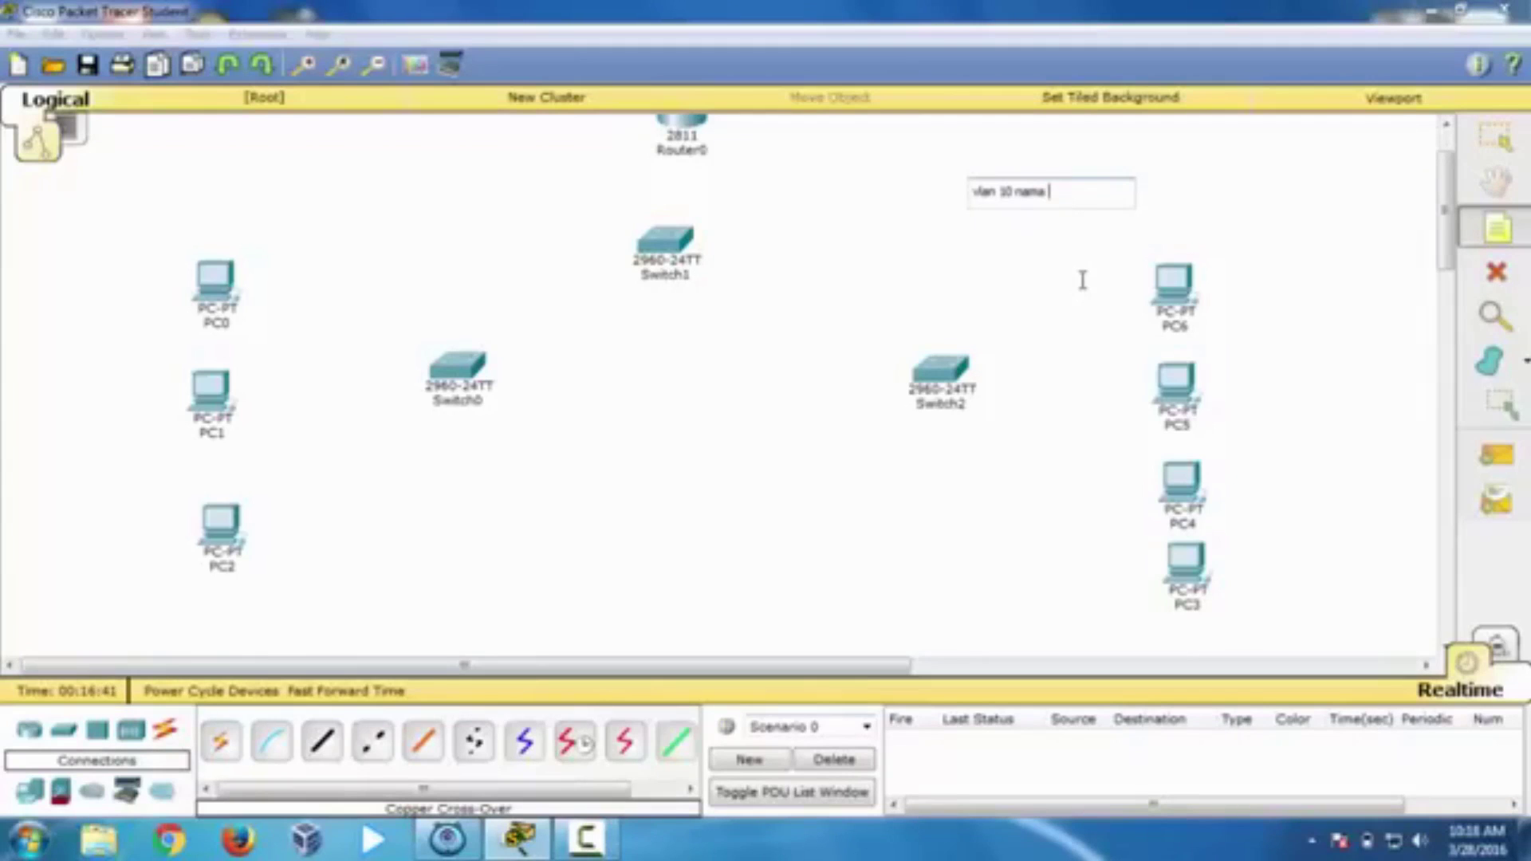
pyautogui.write('10 name K3TK3 NETWROK')
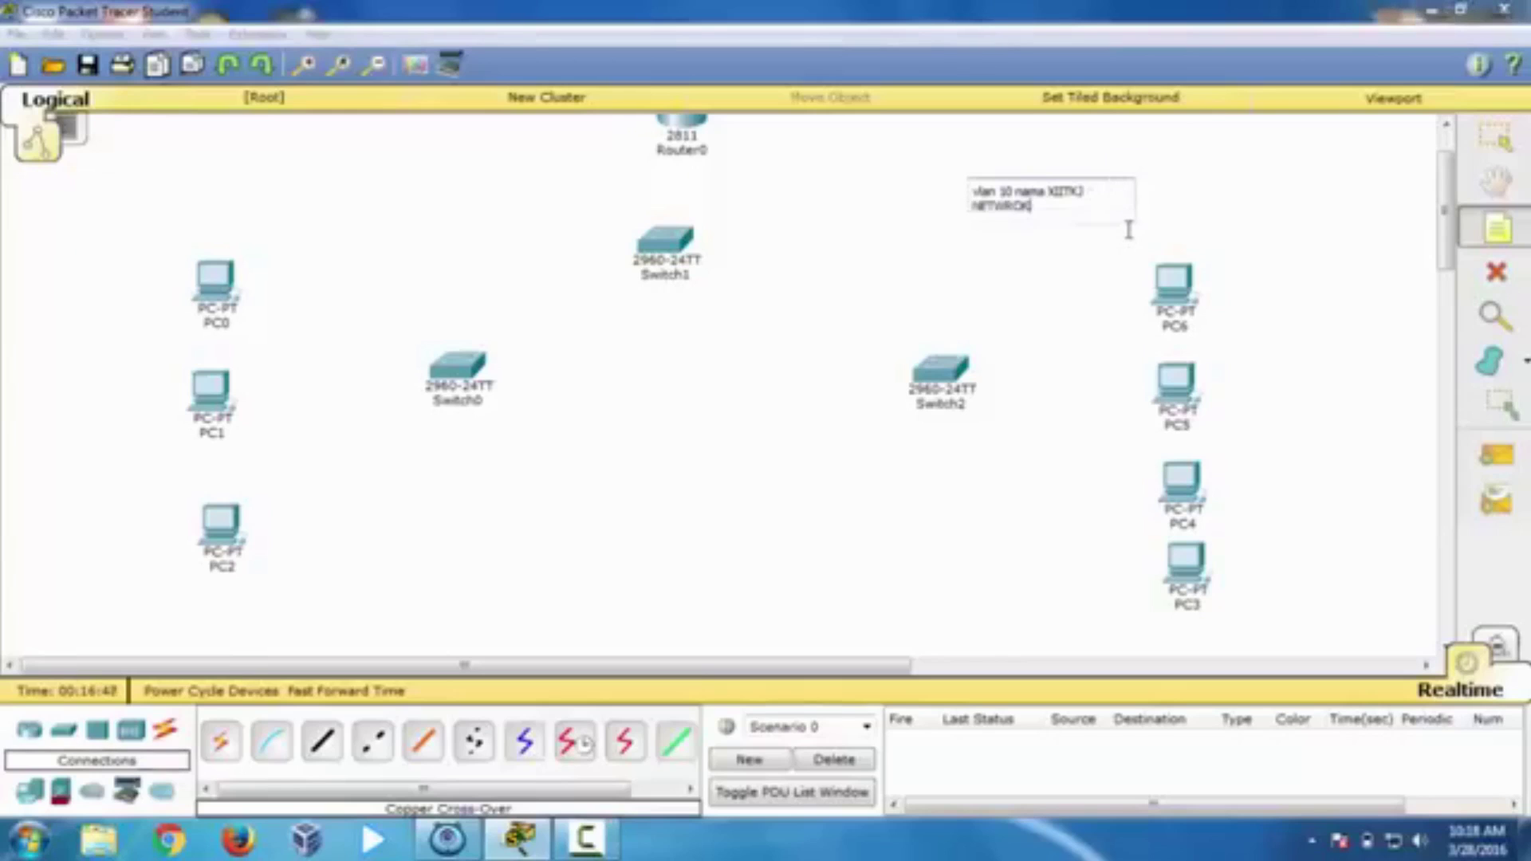
pyautogui.press('BackSpace')
pyautogui.press('BackSpace')
pyautogui.press('BackSpace')
pyautogui.write('ORK 192.168.1.0')
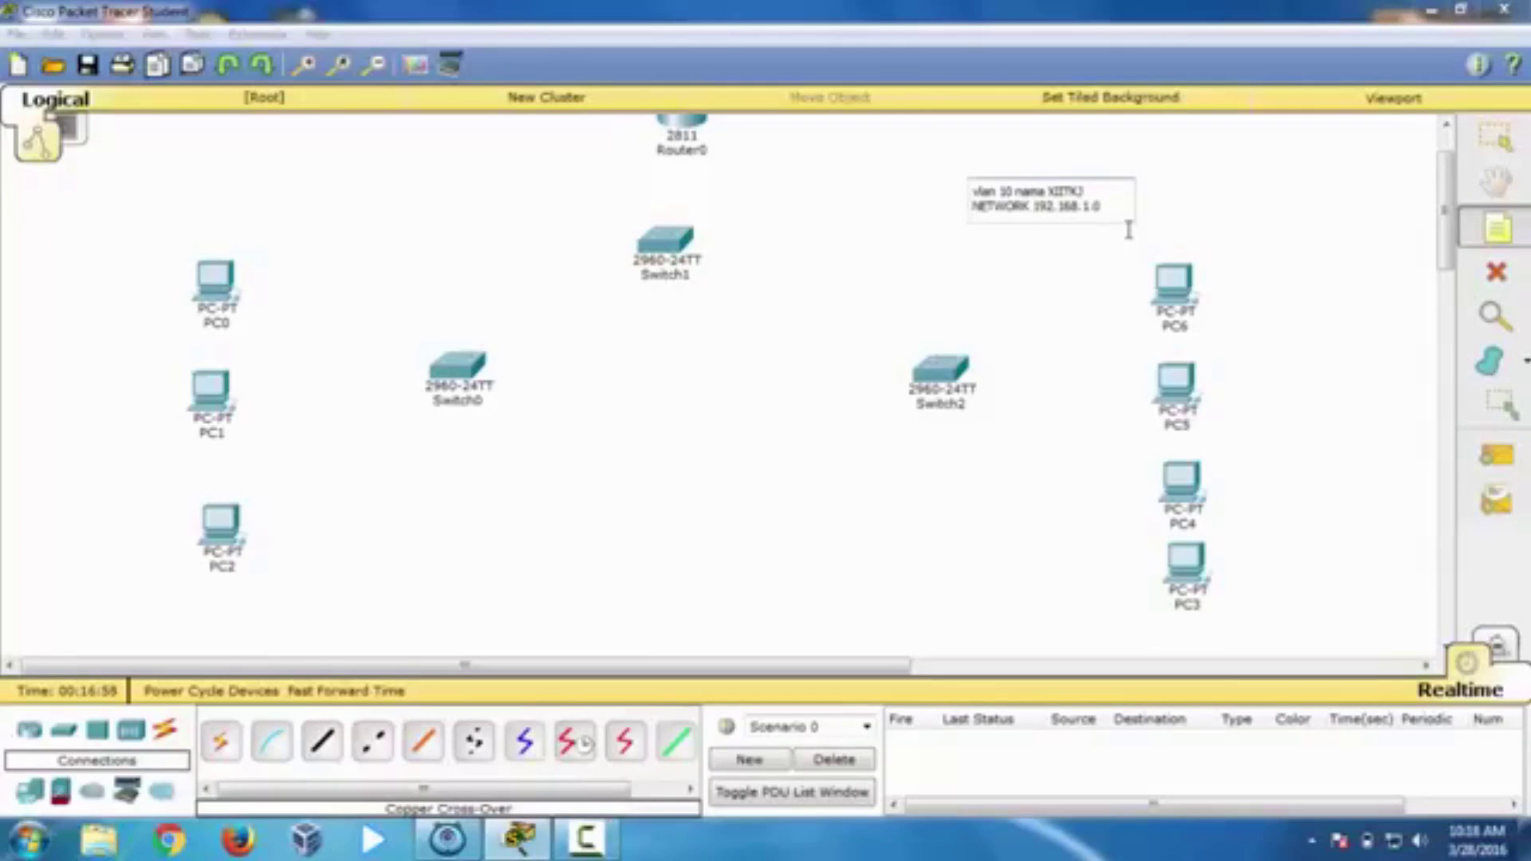
pyautogui.write('4')
# Step: Copy the VLAN 10 note into a second note below it, edited to read "vlan 20 nama XITKJ NETWORK 192.168.2.0/24"
pyautogui.hotkey('ctrl', 'a')
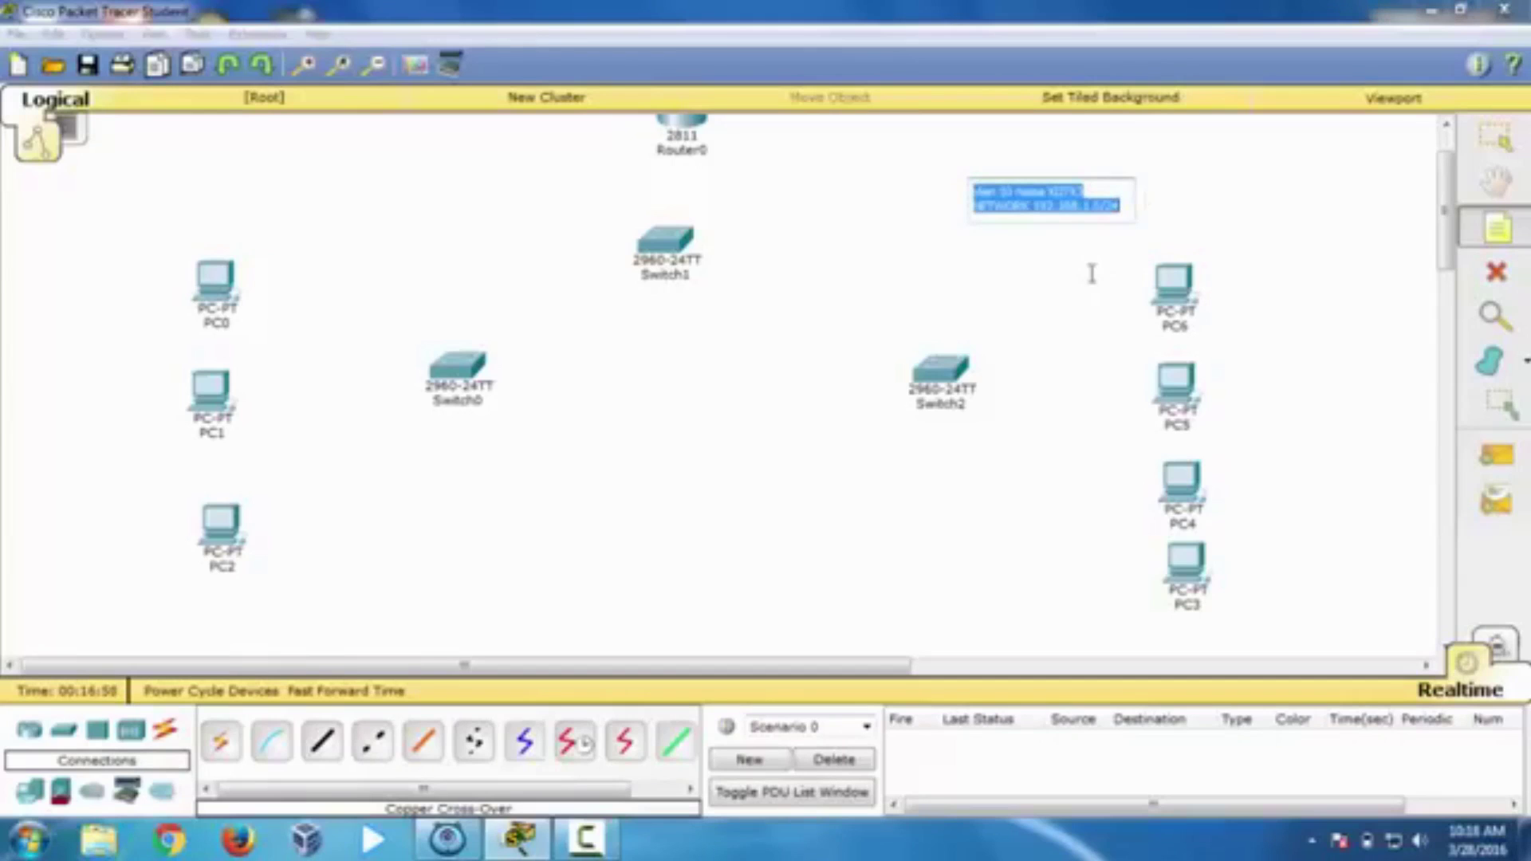
pyautogui.click(1171, 280)
pyautogui.write('vlan 10 nama XIITKJ NETWORK 192.168.1.0/24')
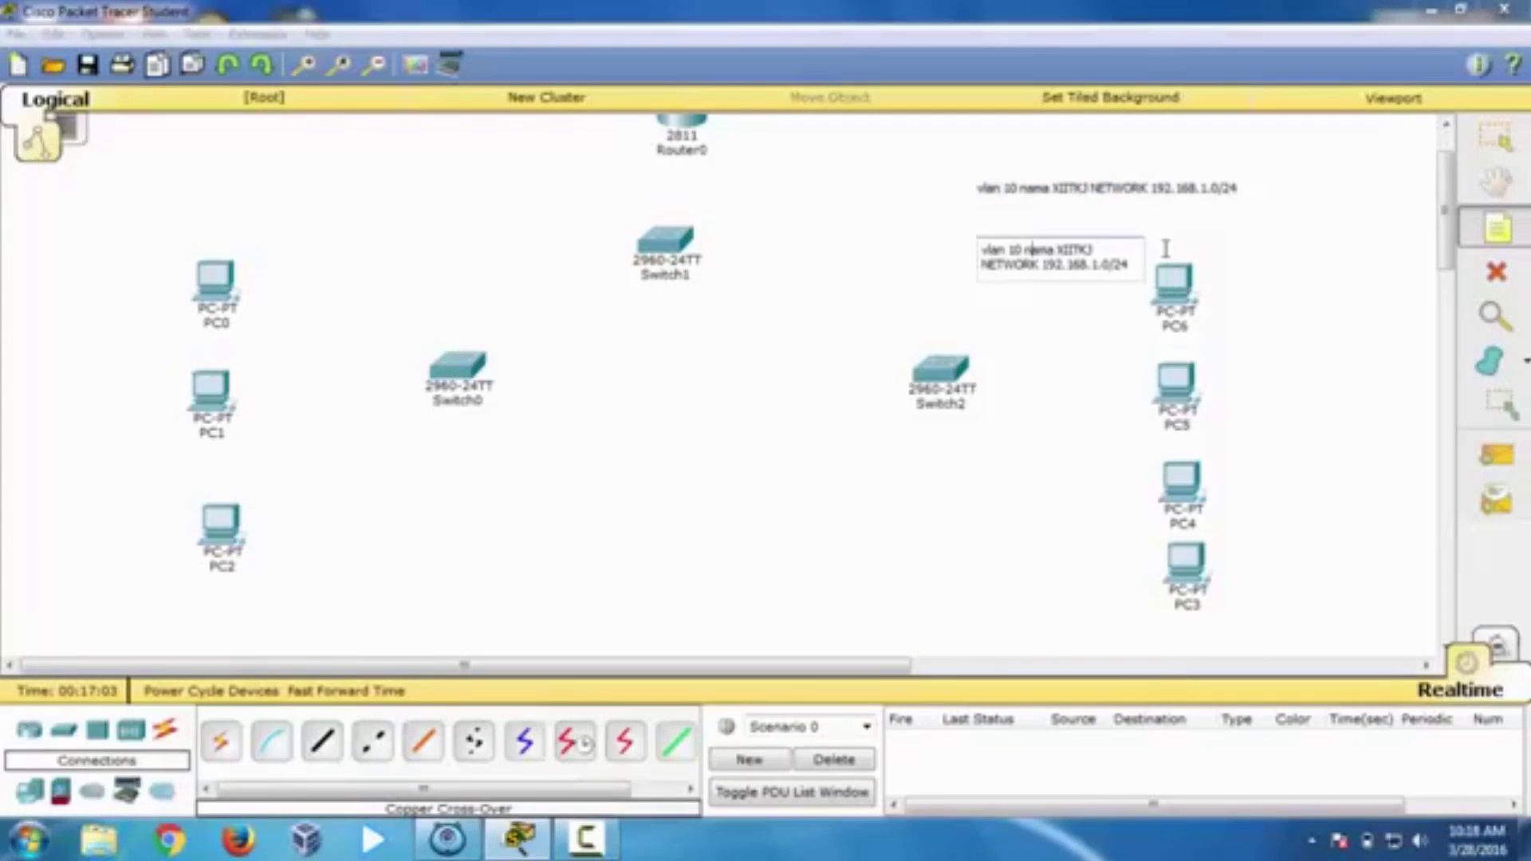
pyautogui.press('BackSpace')
pyautogui.press('BackSpace')
pyautogui.write('20')
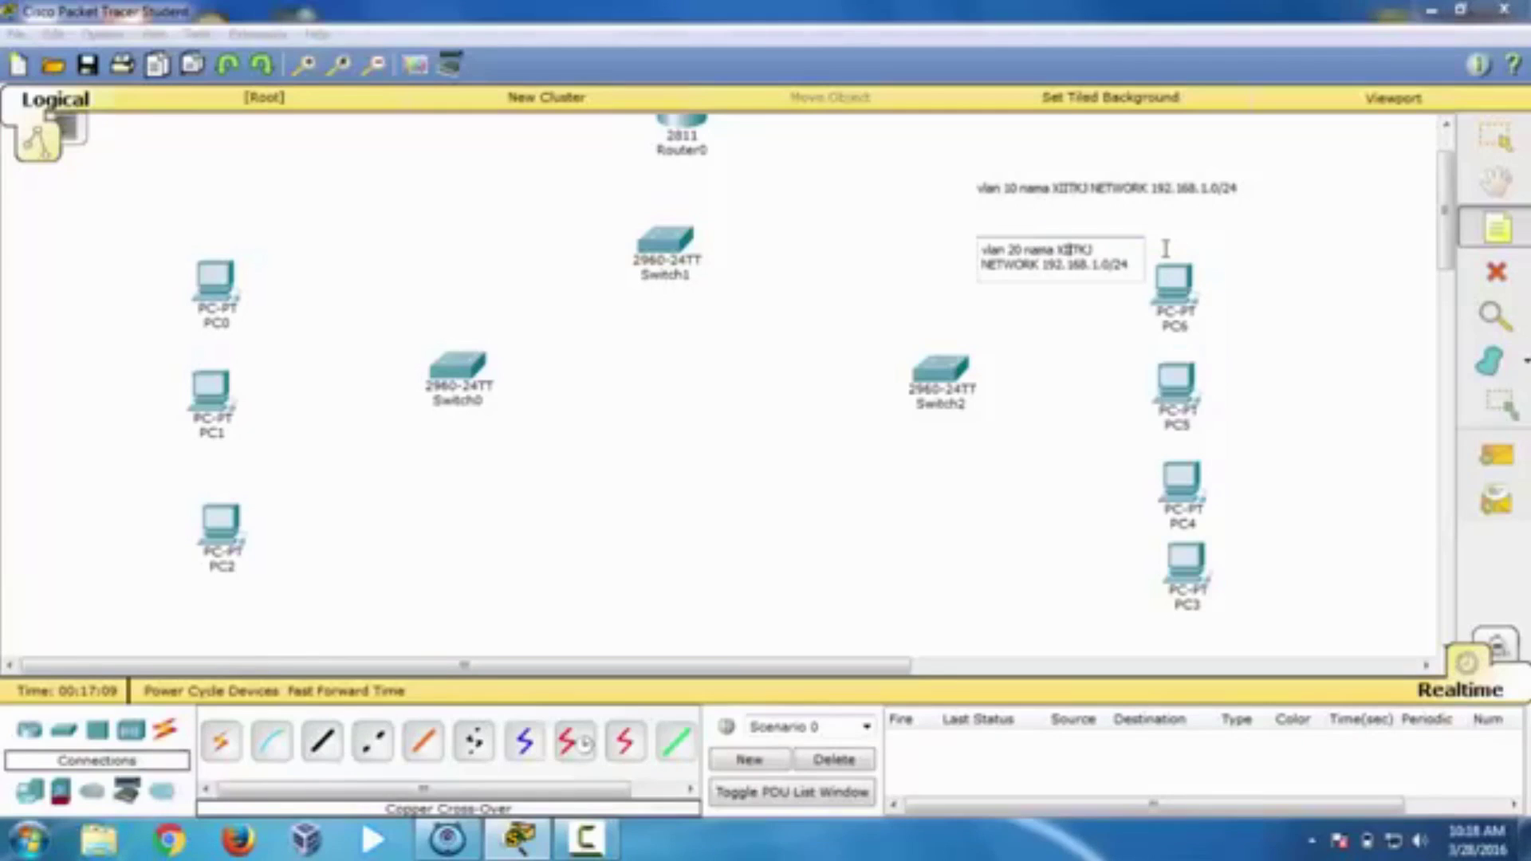
pyautogui.press('Delete')
pyautogui.press('Delete')
pyautogui.write('2')
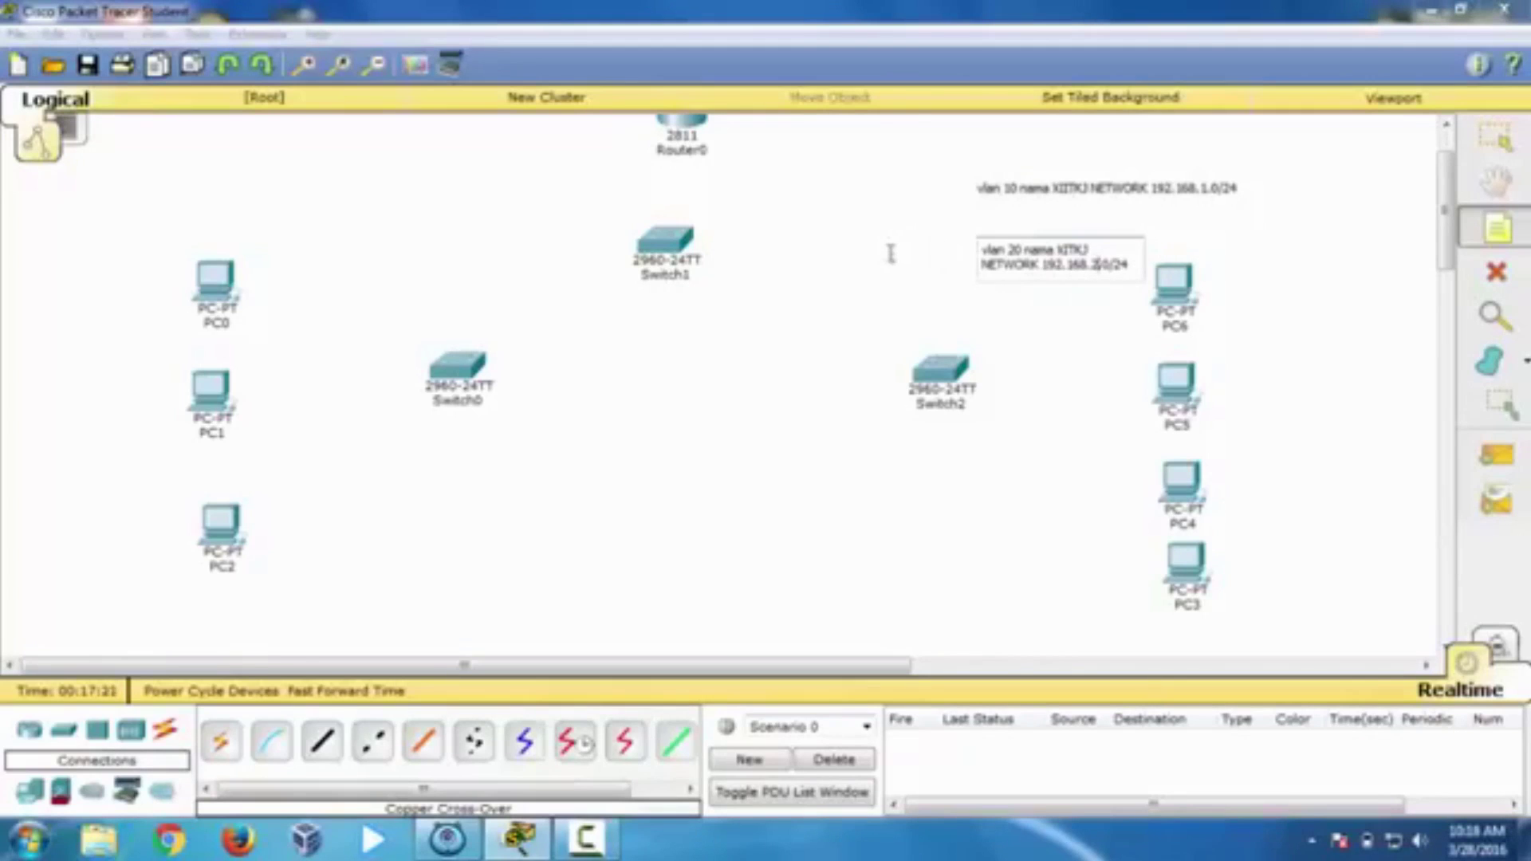
# Step: Add a third note below the VLAN 20 note reading "vlan 30 nama XTKJ NETWORK 192.168.3.0/24"
pyautogui.click(993, 335)
pyautogui.write('vlan 10 nama XITKJ NETWORK 192.168.1.0/24')
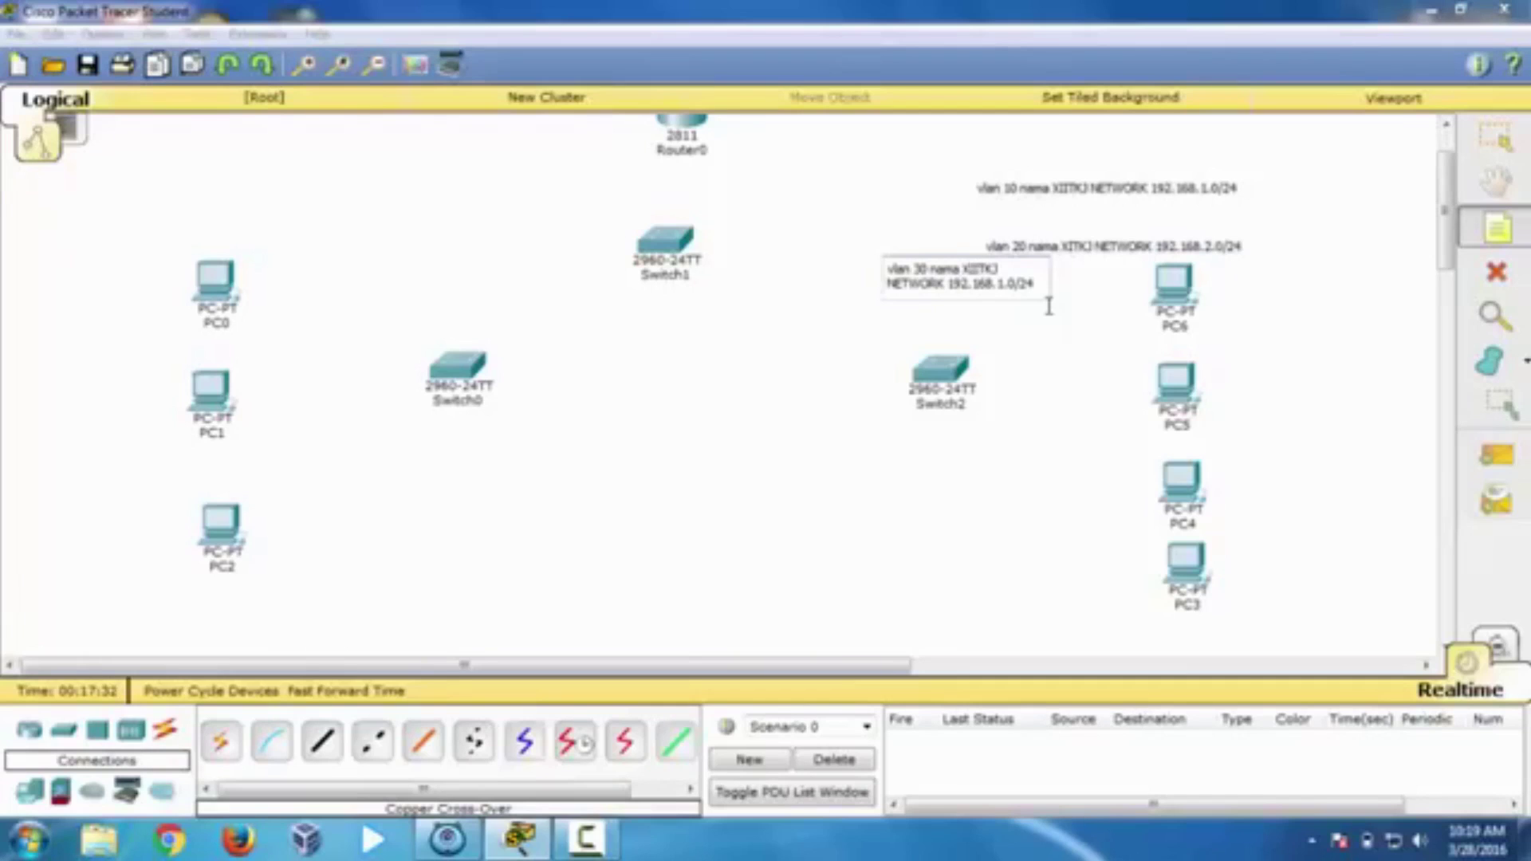
pyautogui.press('BackSpace')
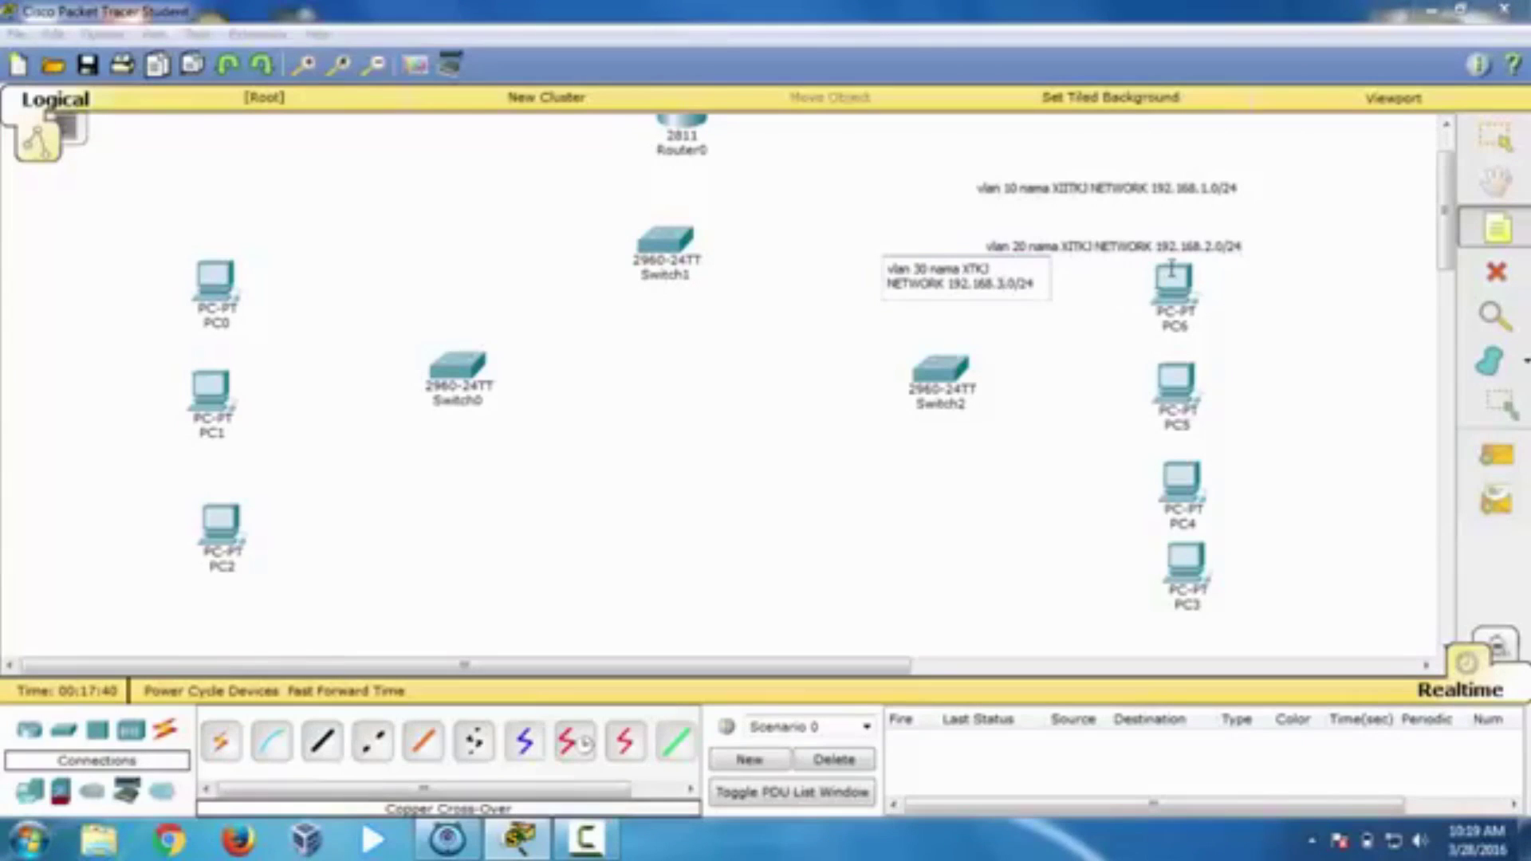
# Step: Stack the VLAN 20 and VLAN 30 notes closely beneath the VLAN 10 note, and lower Router0 to just above Switch1
pyautogui.click(1481, 137)
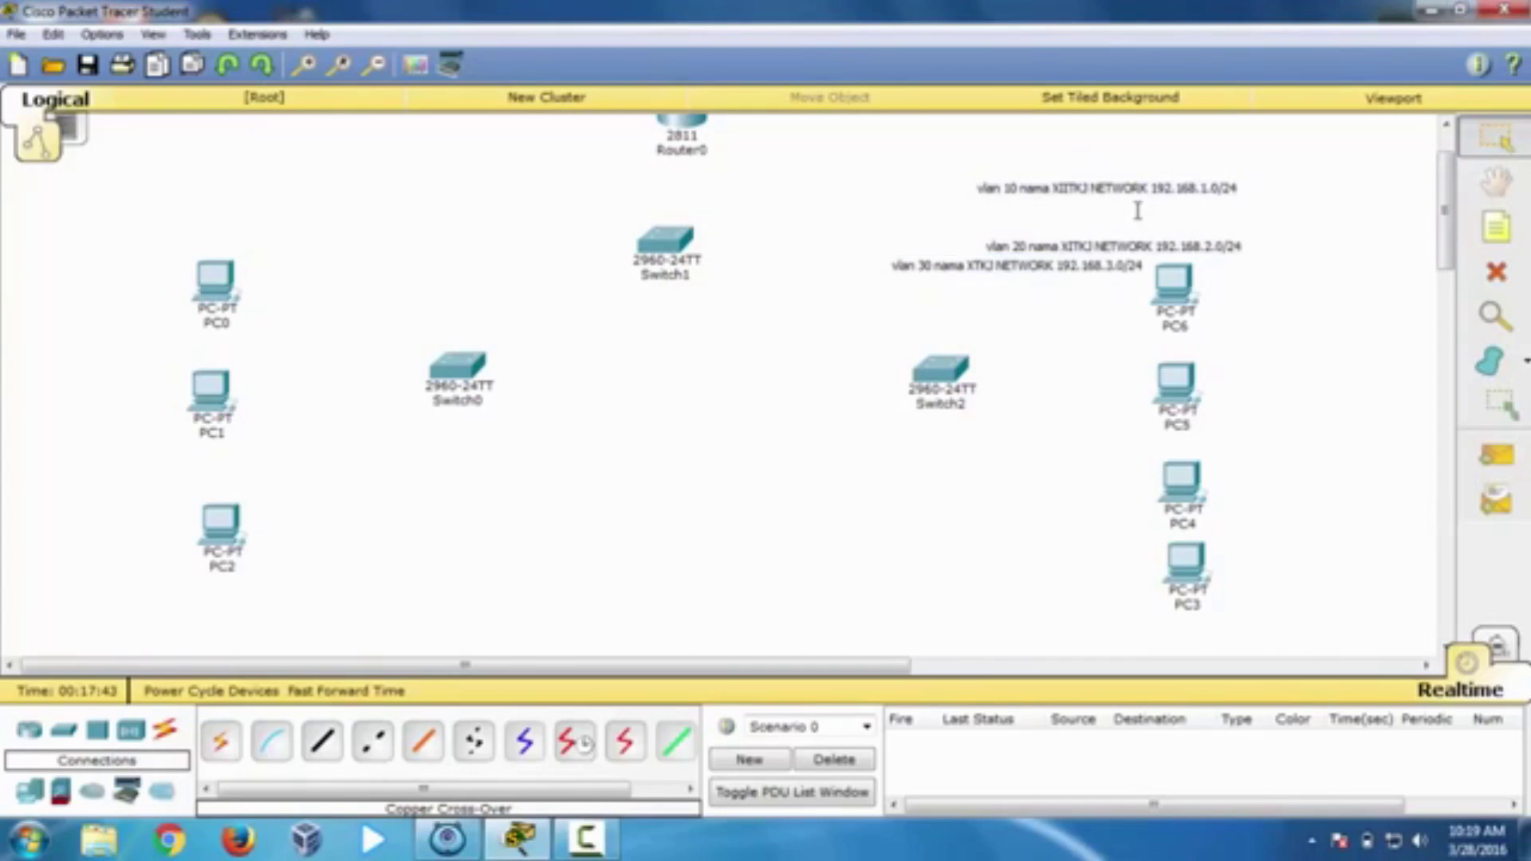
pyautogui.moveTo(1116, 246); pyautogui.dragTo(1104, 211)
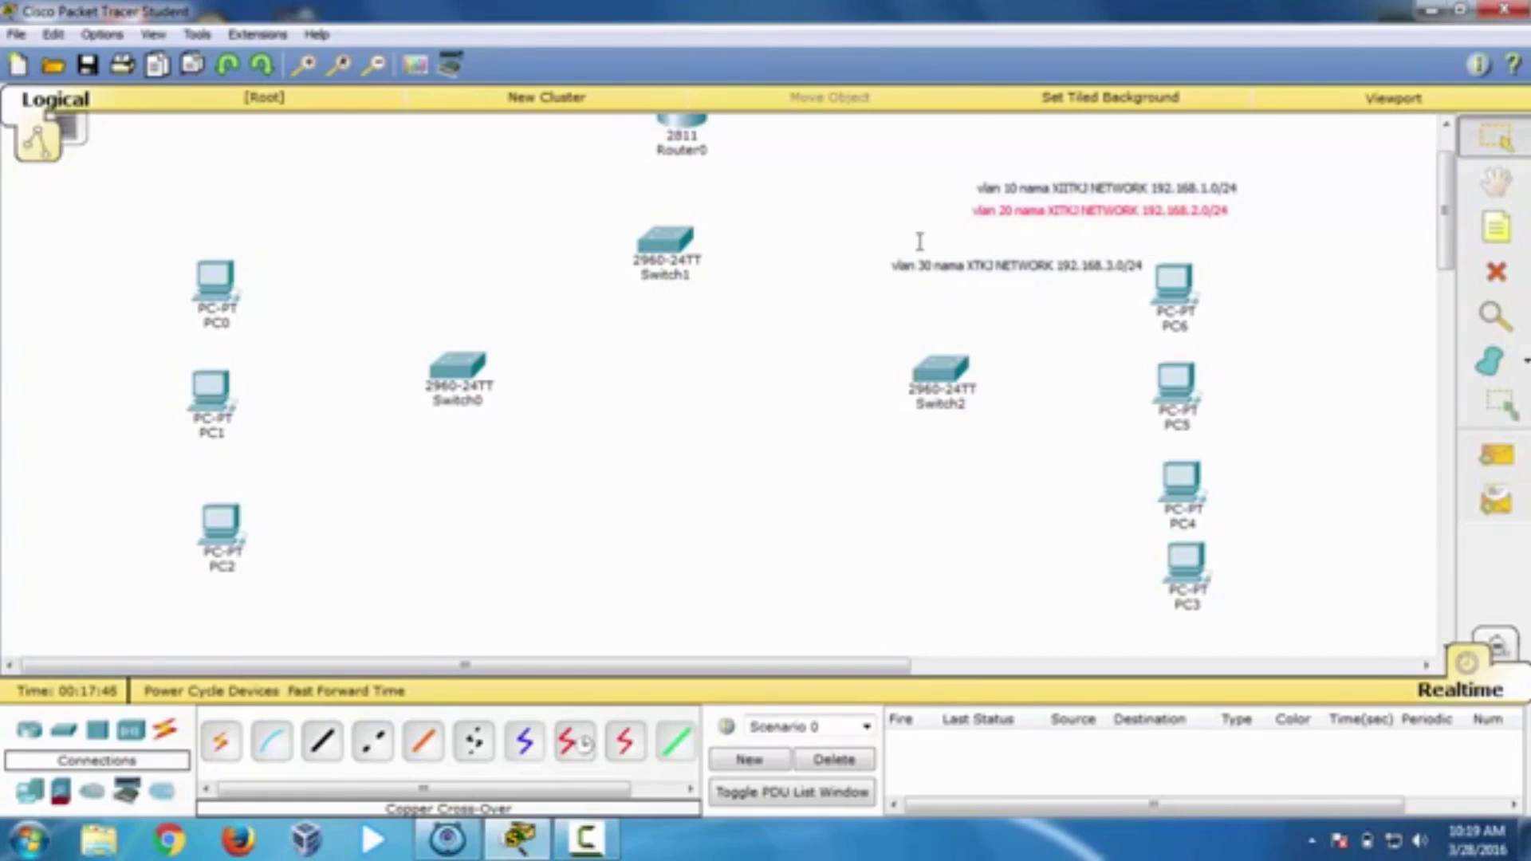
pyautogui.moveTo(943, 264); pyautogui.dragTo(1051, 213)
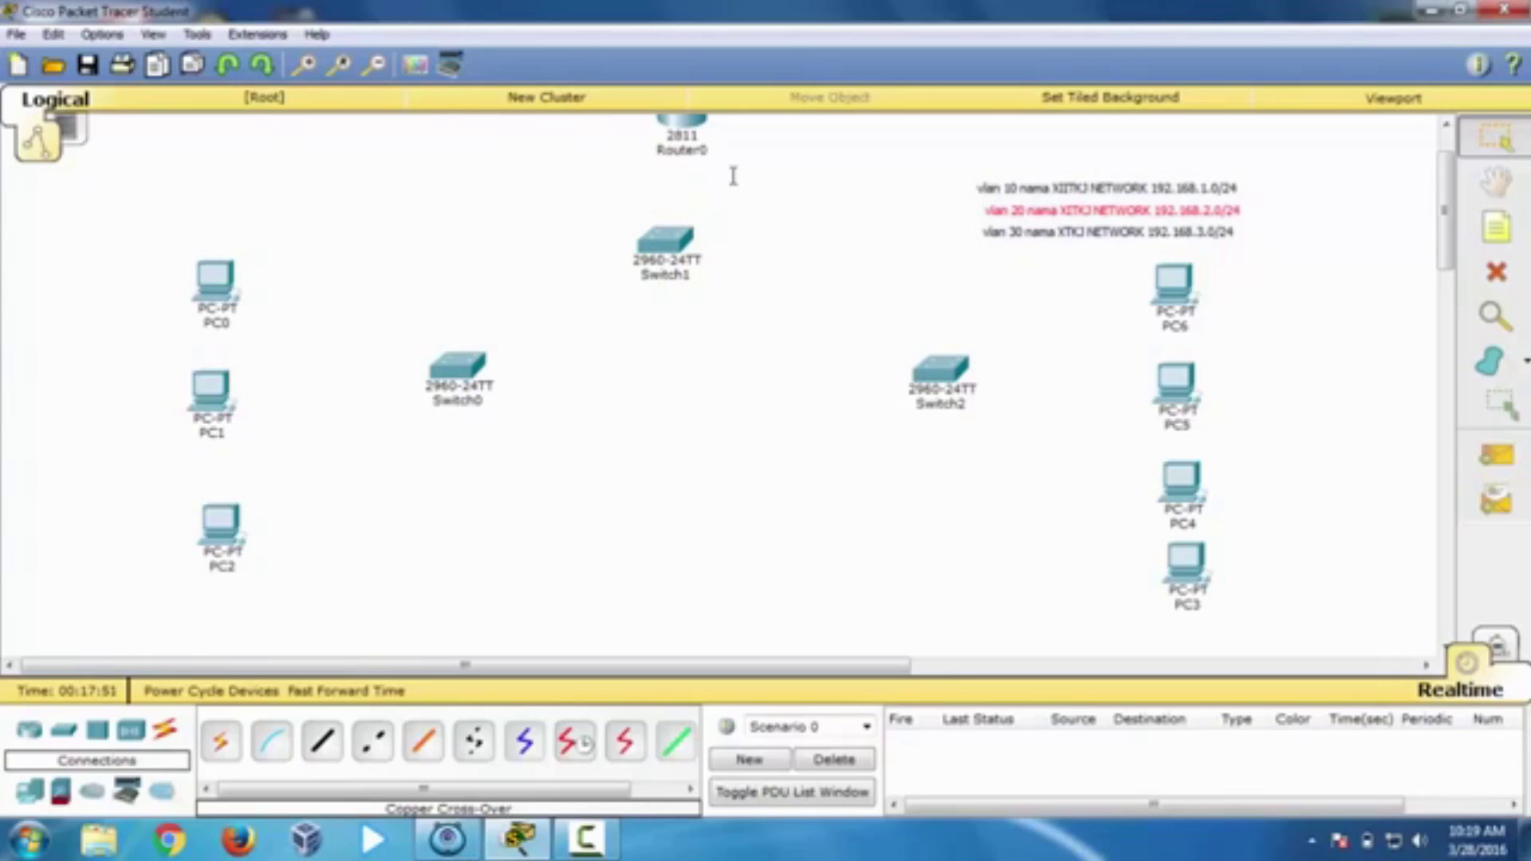
pyautogui.moveTo(685, 136); pyautogui.dragTo(684, 164)
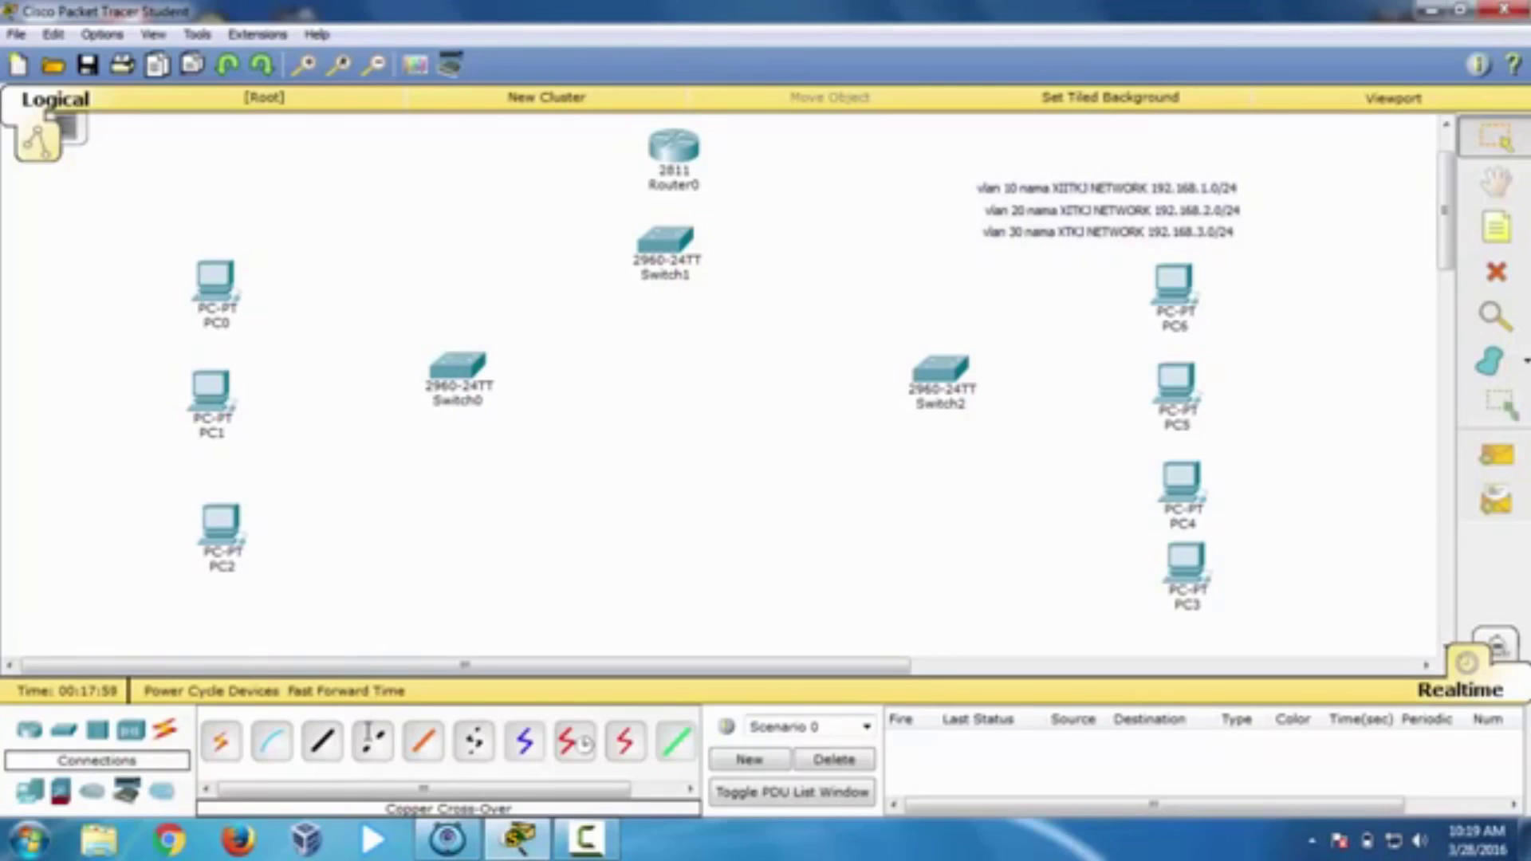
# Step: Rename PC0, the uppermost PC beside Switch0, as "XII TKJ 1"
pyautogui.click(266, 356)
pyautogui.hotkey('ctrl', 'a')
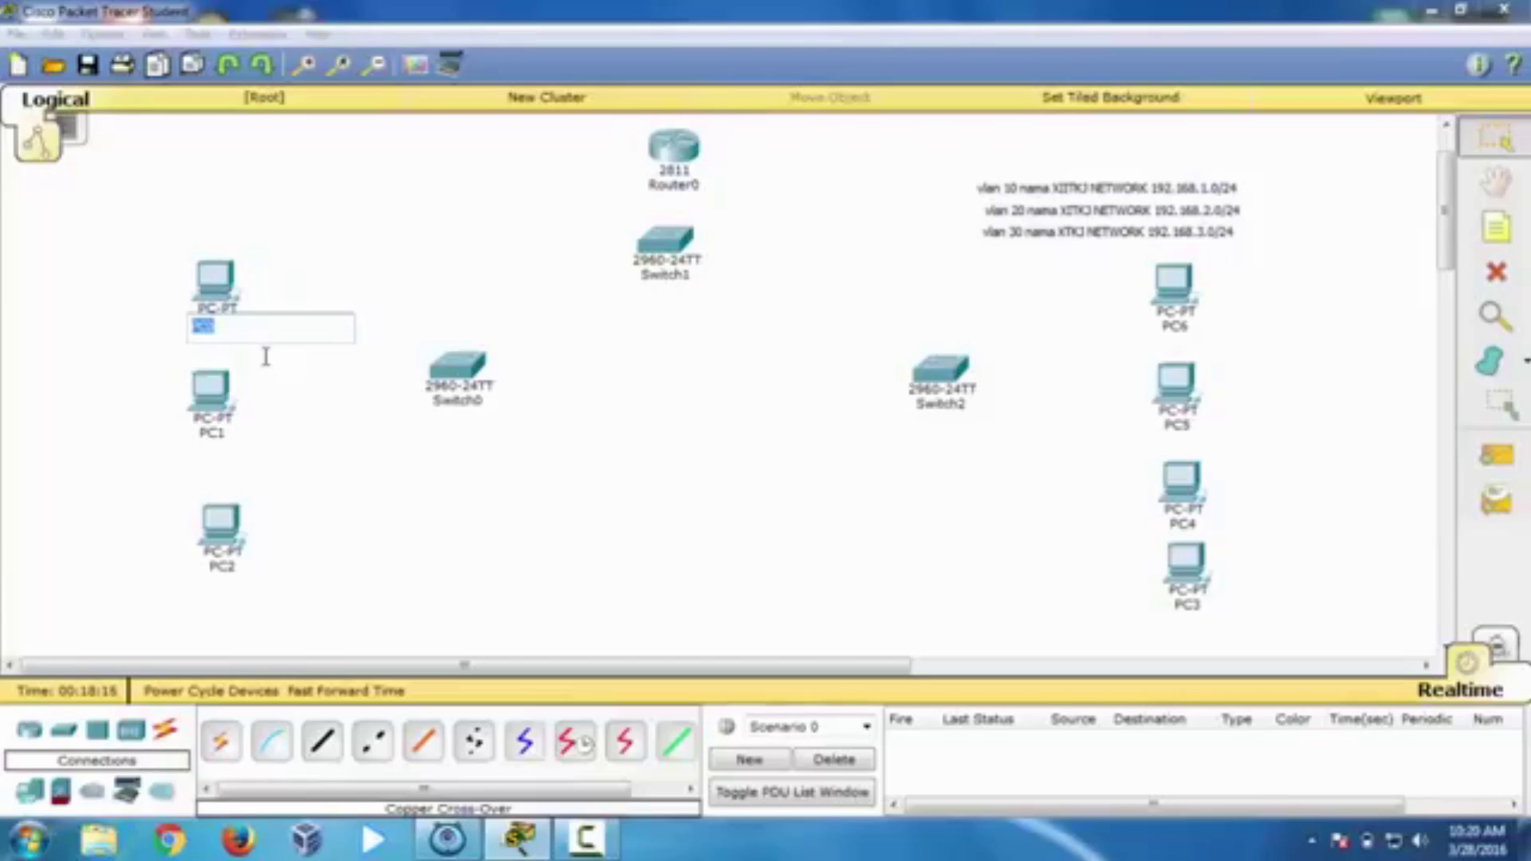
pyautogui.write('XITK')
pyautogui.press('BackSpace')
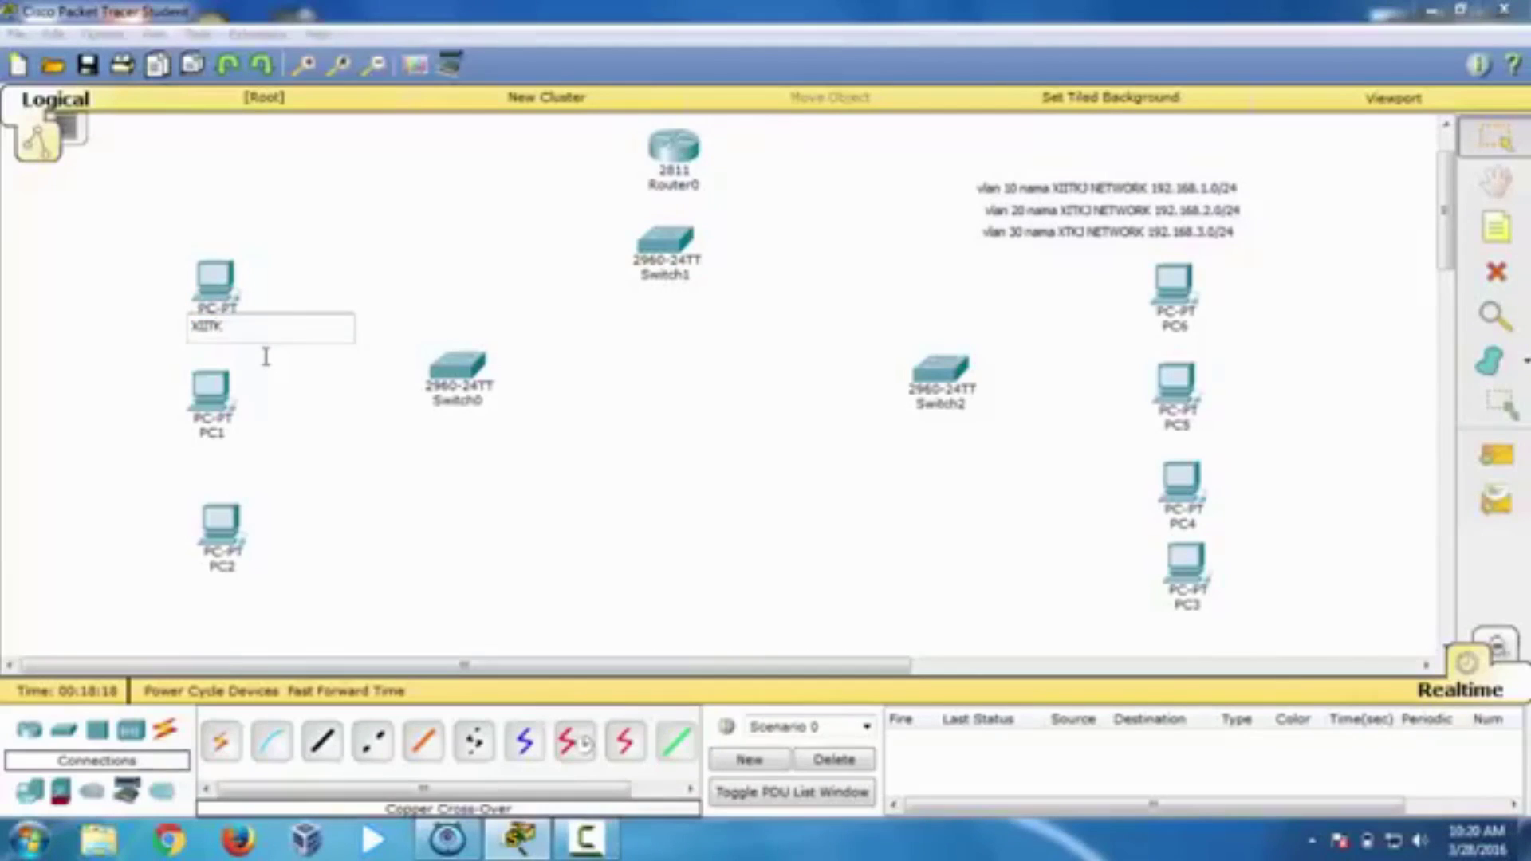
pyautogui.press('BackSpace')
pyautogui.write('I TKJ 1')
pyautogui.press('Return')
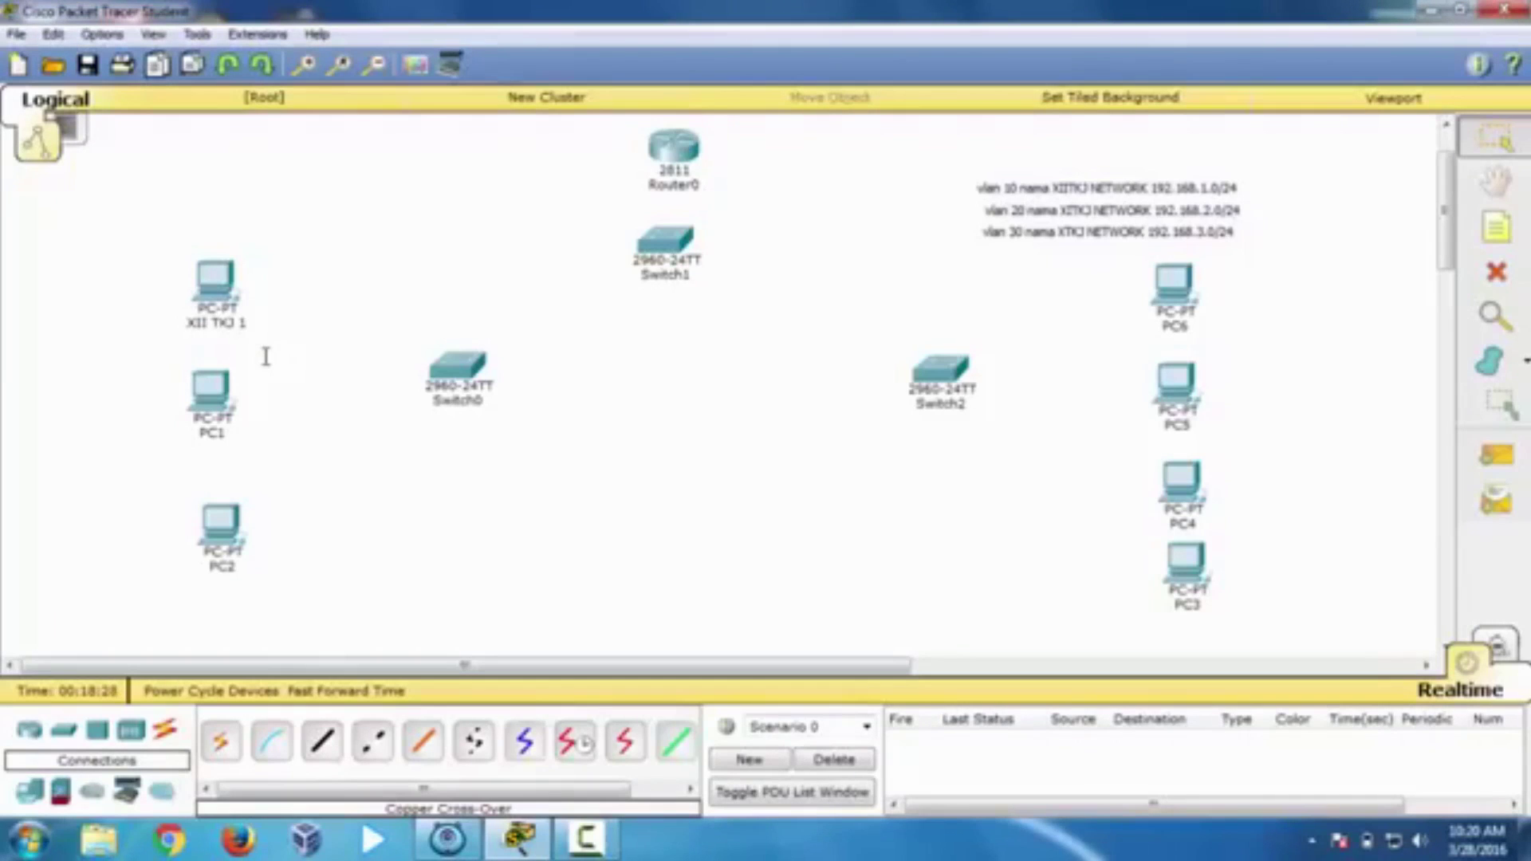
# Step: Rename PC1, the middle PC beside Switch0, as "XI TKJ 2"
pyautogui.click(211, 433)
pyautogui.hotkey('ctrl', 'a')
pyautogui.write('XI')
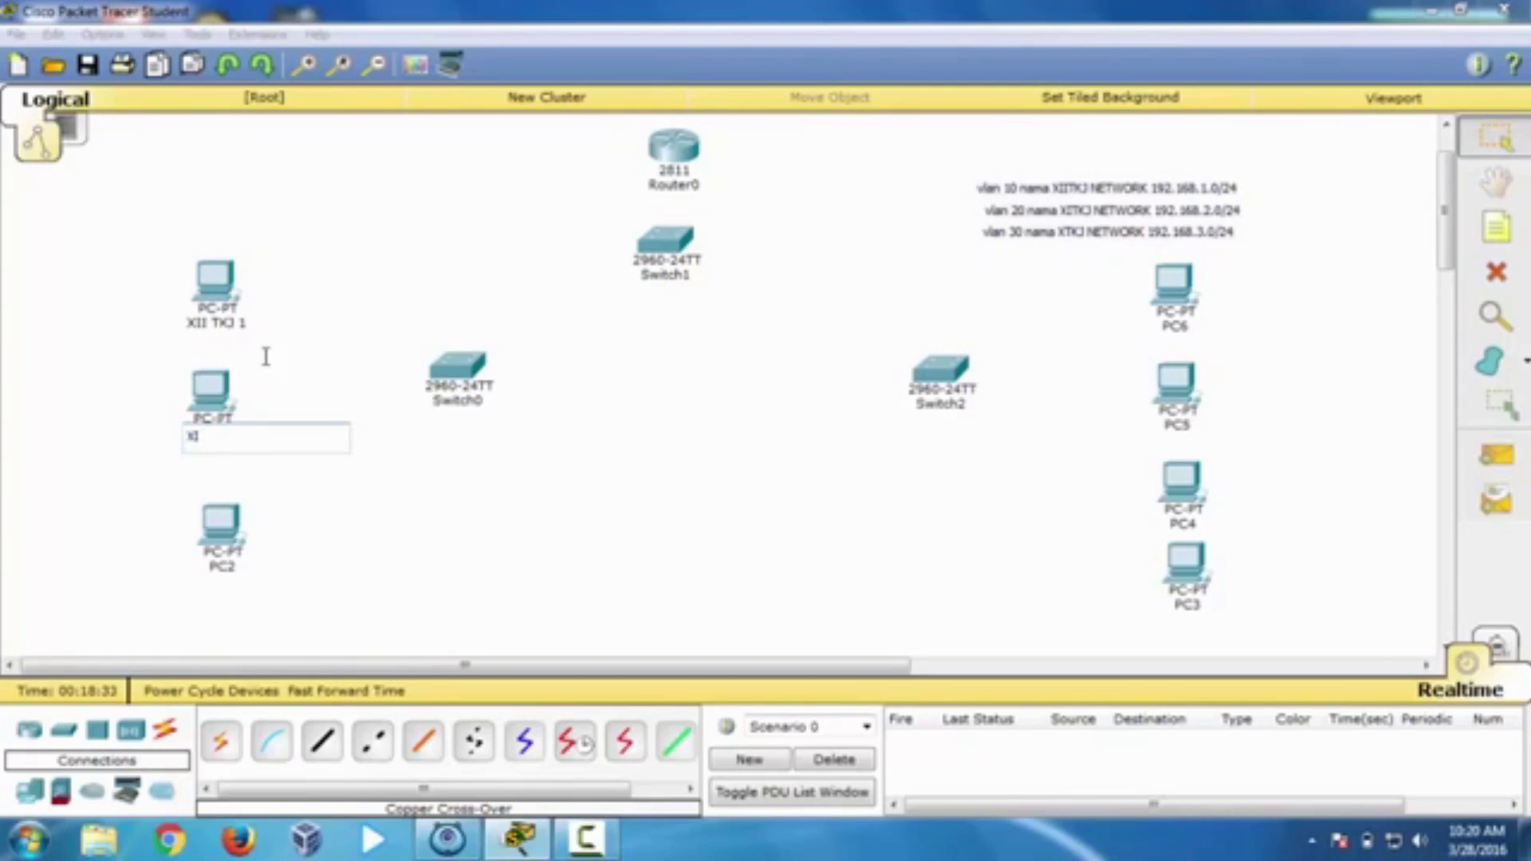
pyautogui.write(' TKJ 2')
pyautogui.press('BackSpace')
pyautogui.write('2')
pyautogui.press('Return')
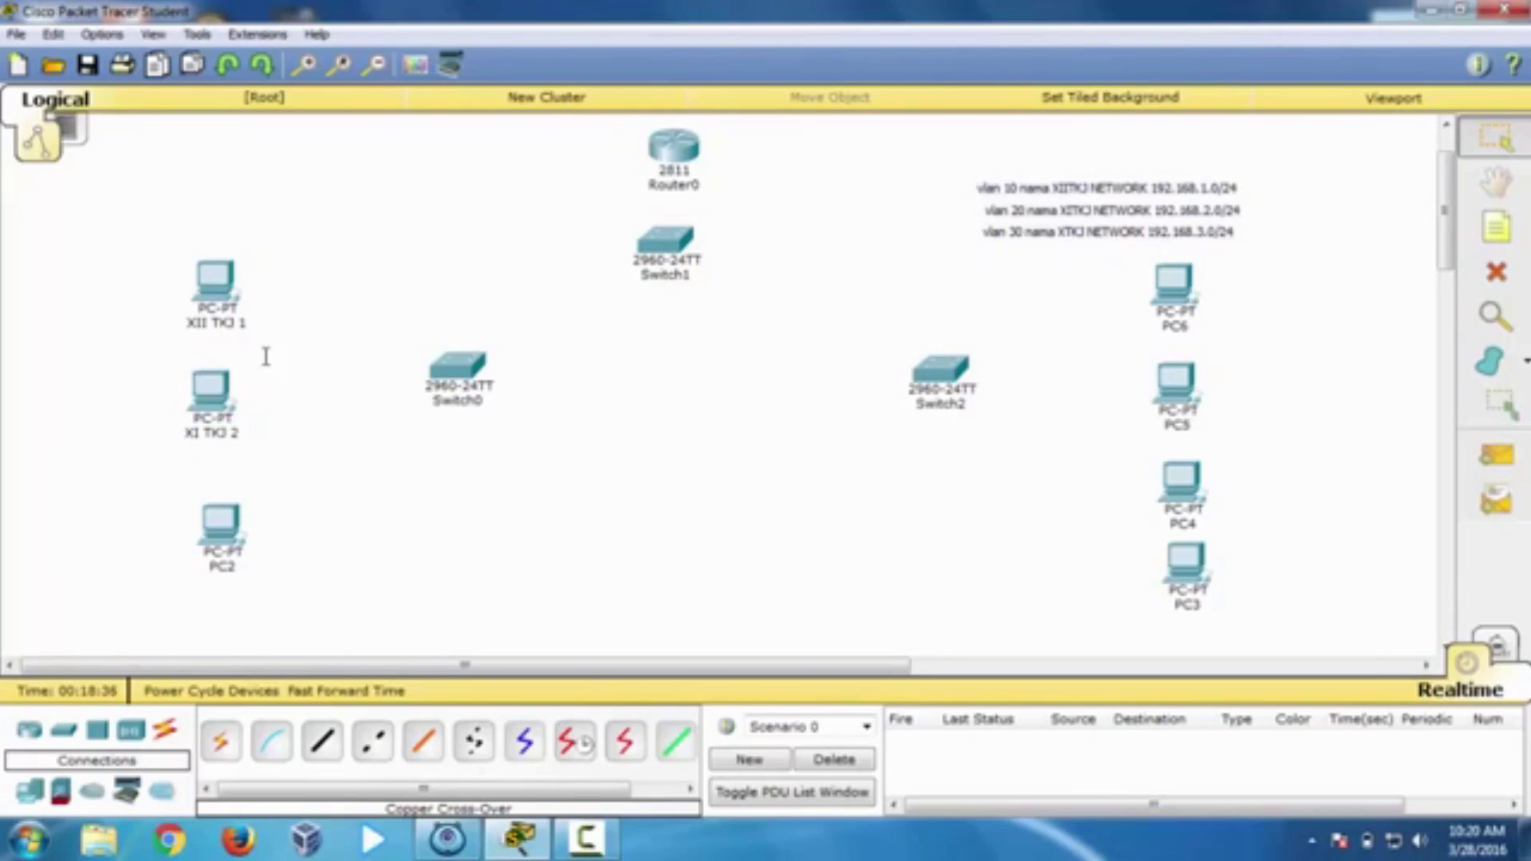
# Step: Rename PC2, the lowest PC beside Switch0, as "X TKJ 4"
pyautogui.hotkey('shift', 'Left')
pyautogui.hotkey('shift', 'Left')
pyautogui.hotkey('shift', 'Left')
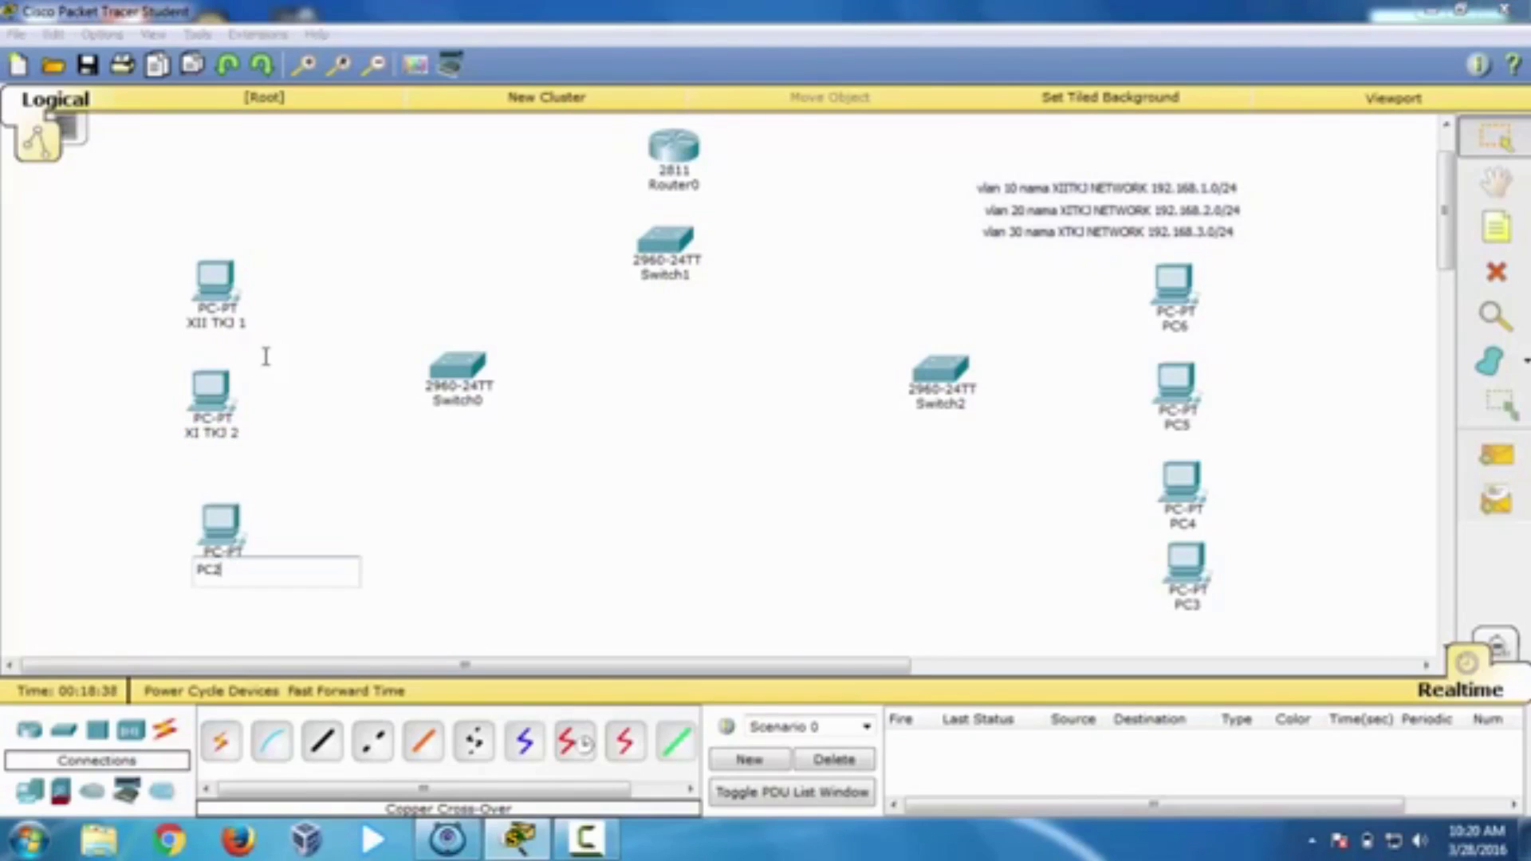
pyautogui.write('X TKJ 4')
pyautogui.press('Return')
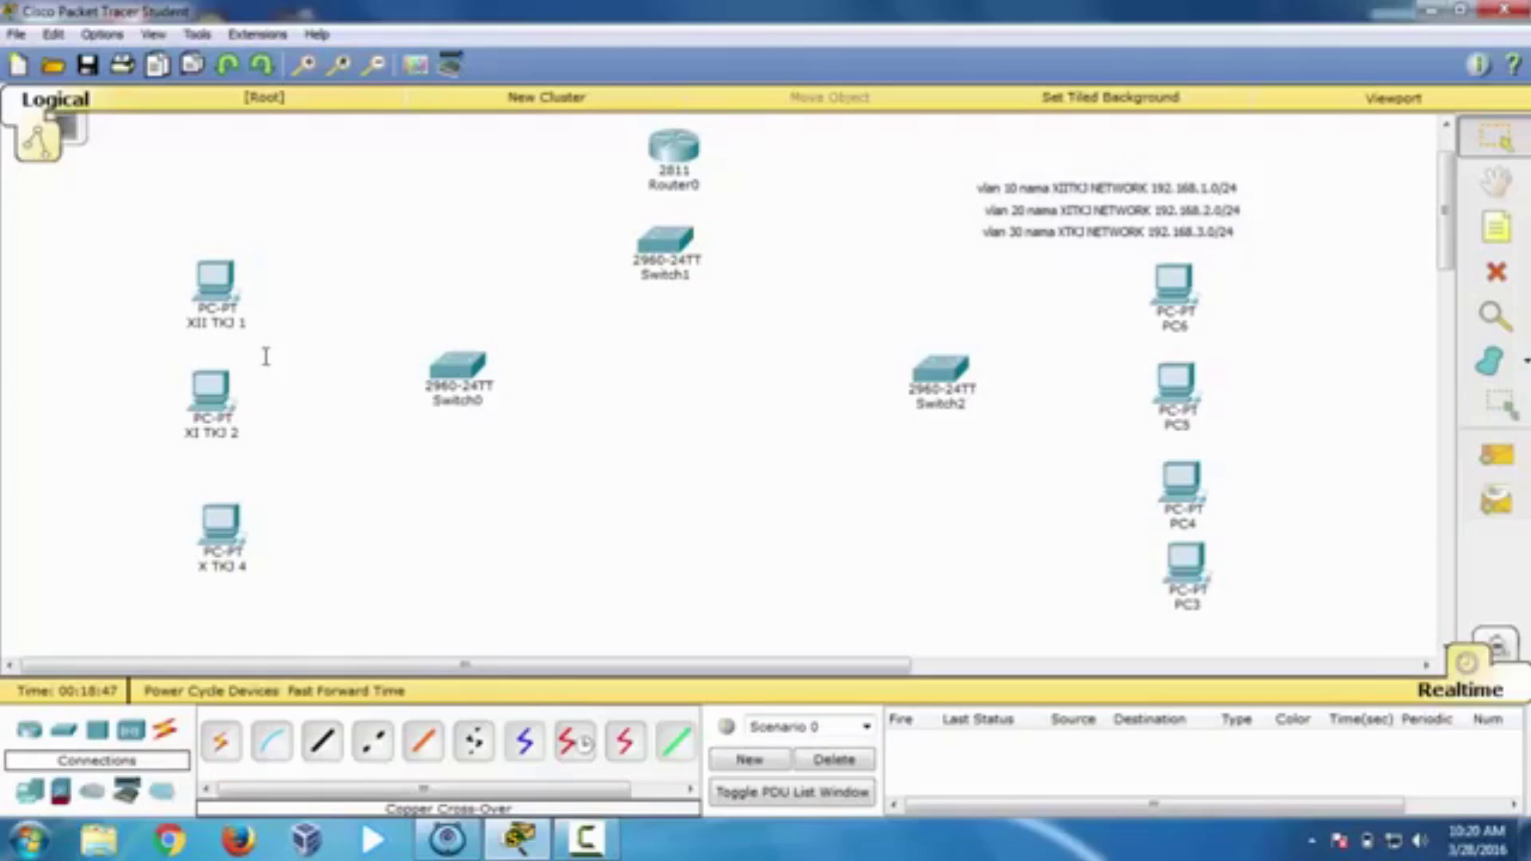
# Step: Rename PC6, the uppermost PC beside Switch2, as "XII TKJ 2"
pyautogui.click(1174, 326)
pyautogui.moveTo(1175, 330); pyautogui.dragTo(1158, 329)
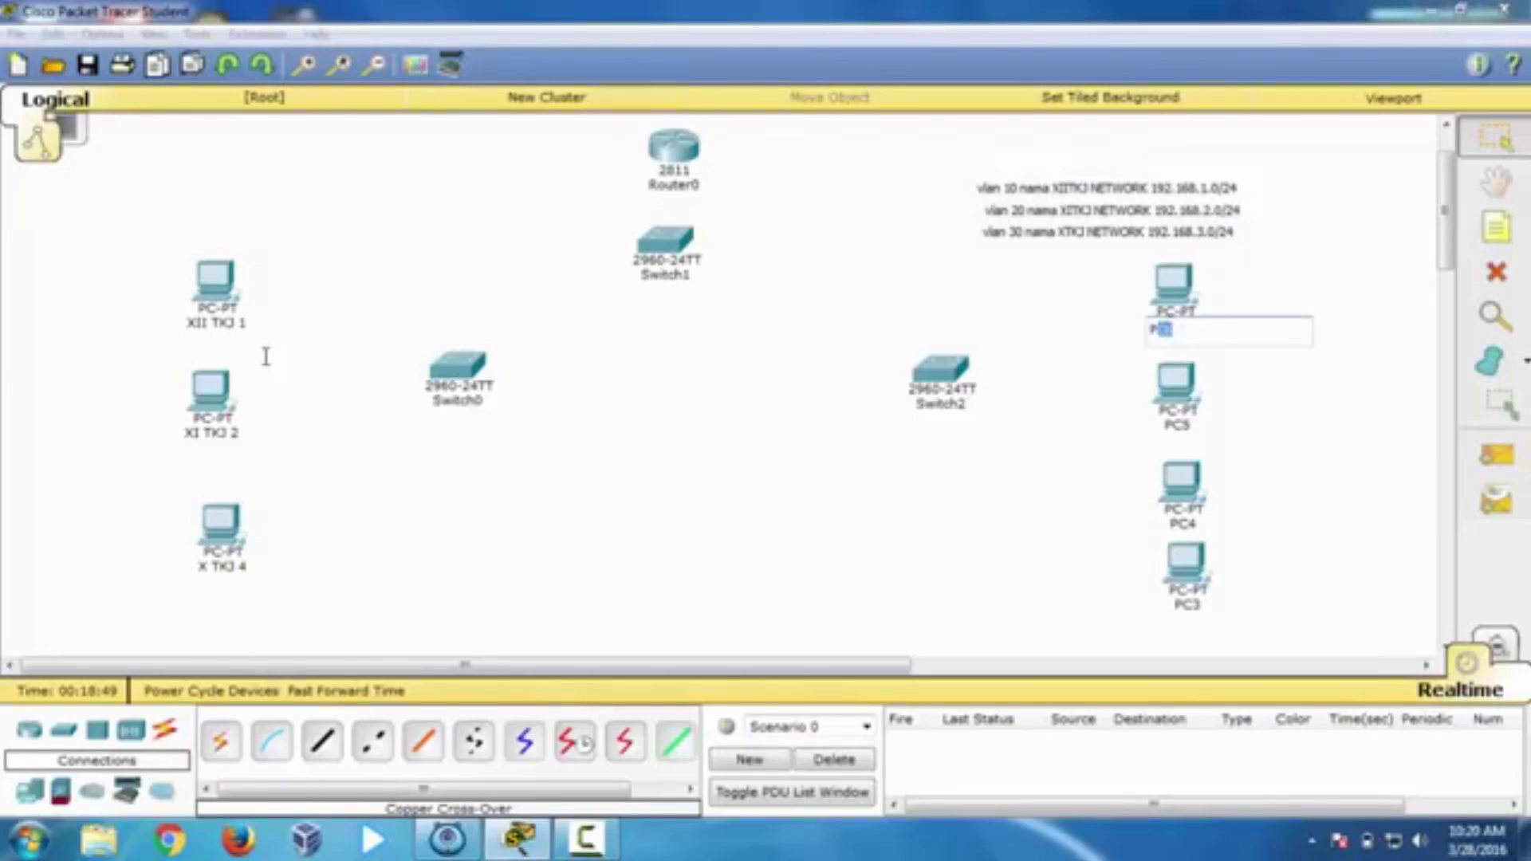
pyautogui.press('BackSpace')
pyautogui.press('BackSpace')
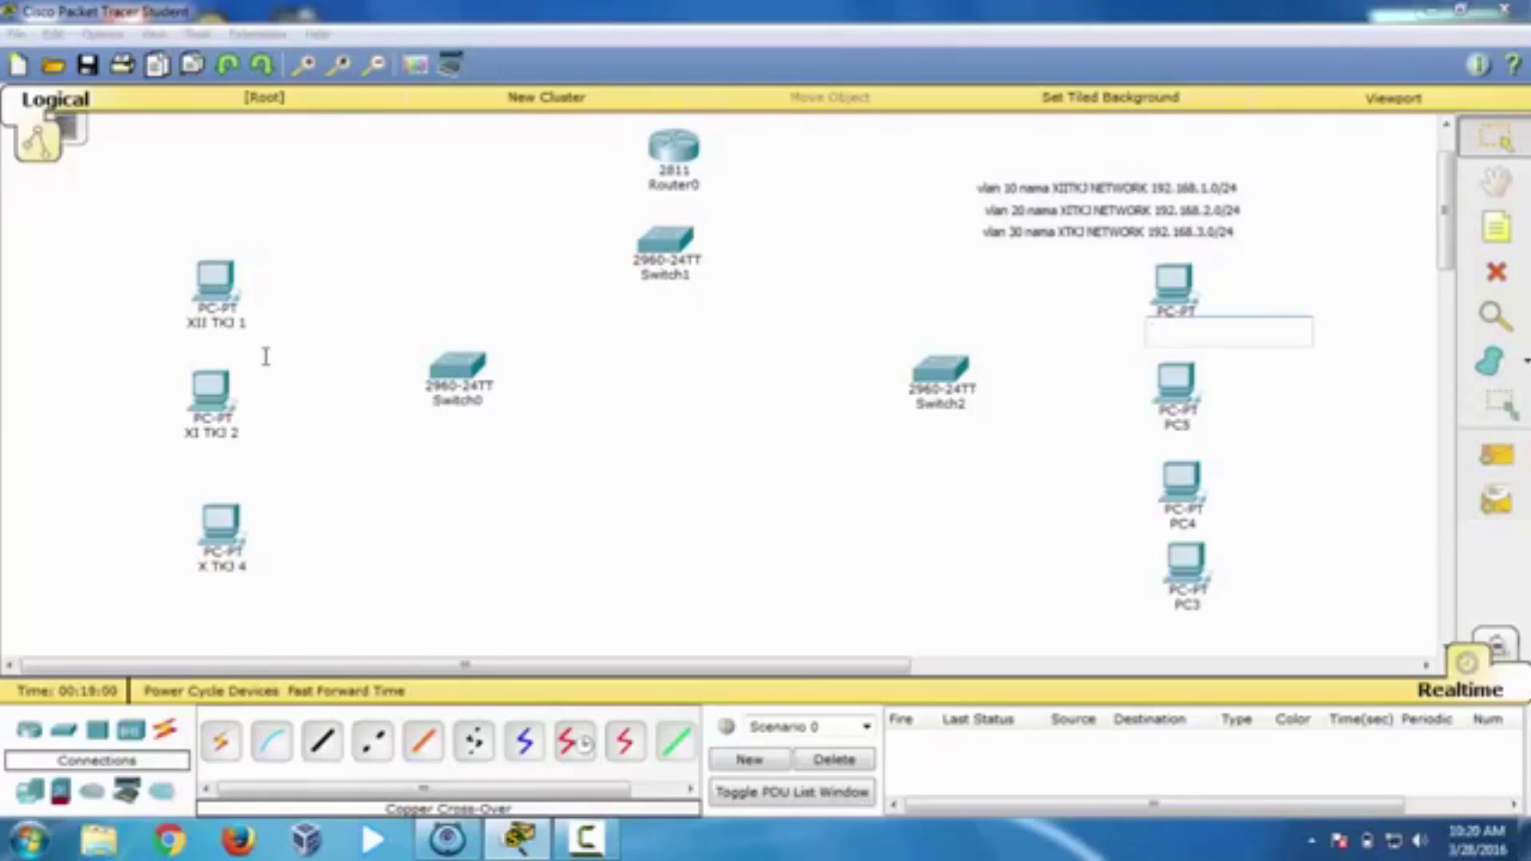
pyautogui.write('XII TKJ 2')
pyautogui.press('Tab')
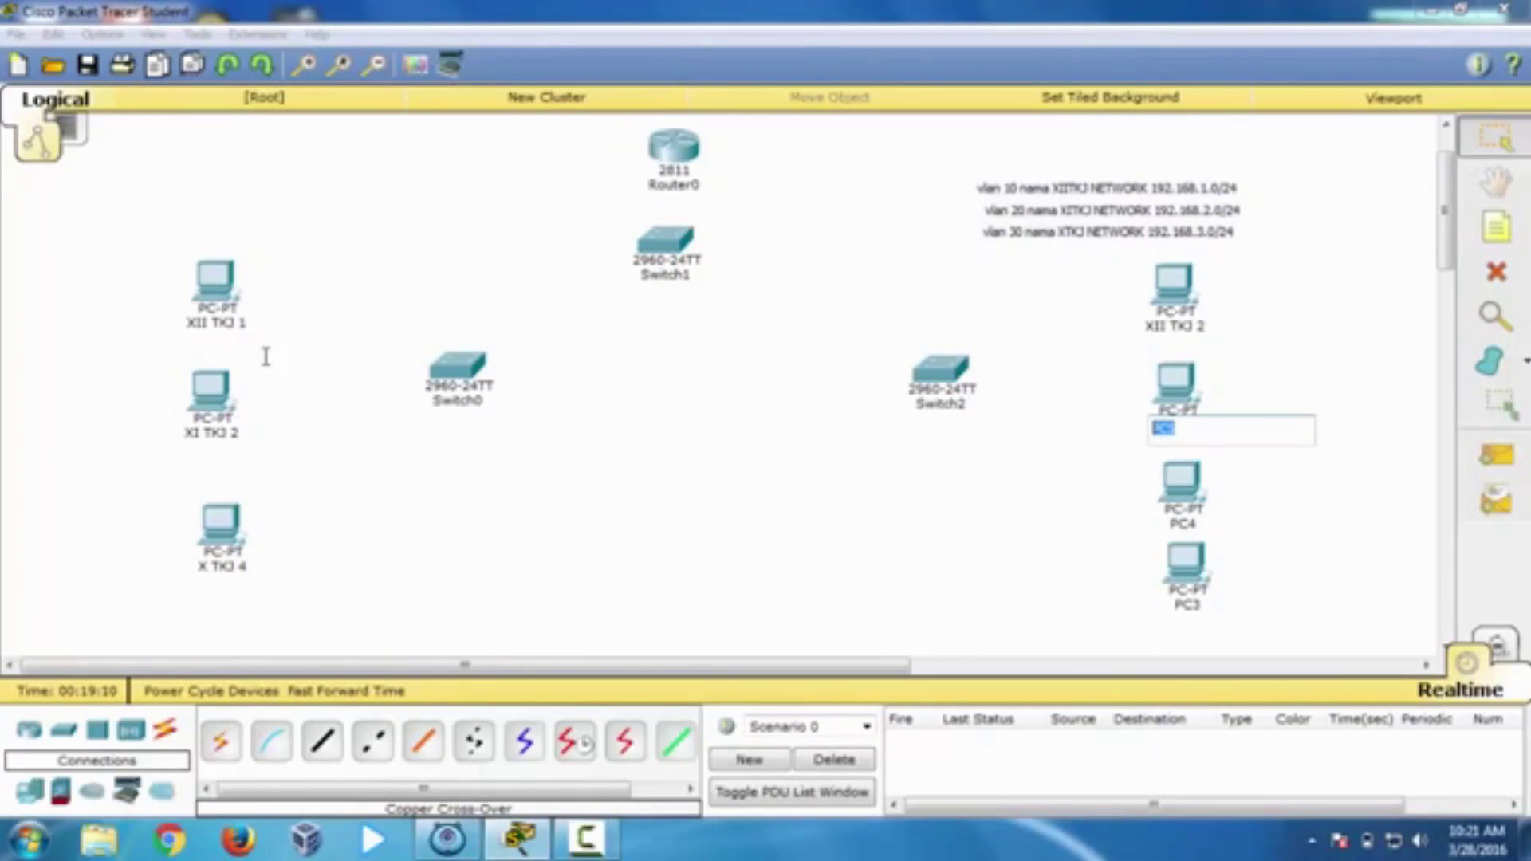
# Step: Rename PC5 as "XI TKJ 1" and PC4 as "X TKJ 3" in the column beside Switch2
pyautogui.write('XI TKJ 1')
pyautogui.press('Return')
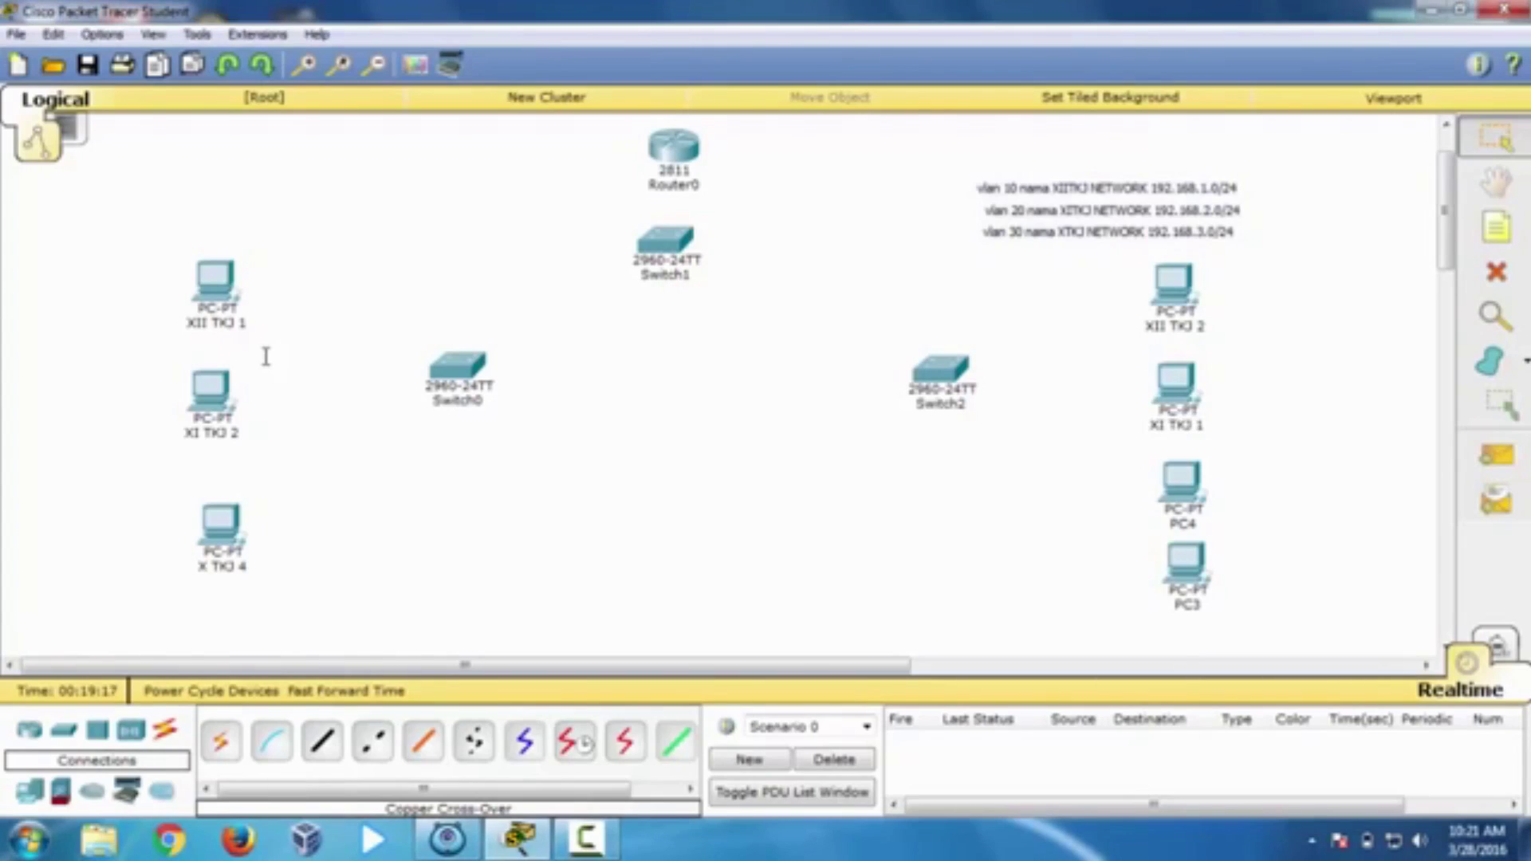
pyautogui.click(1183, 524)
pyautogui.hotkey('ctrl', 'a')
pyautogui.write('X TKJ')
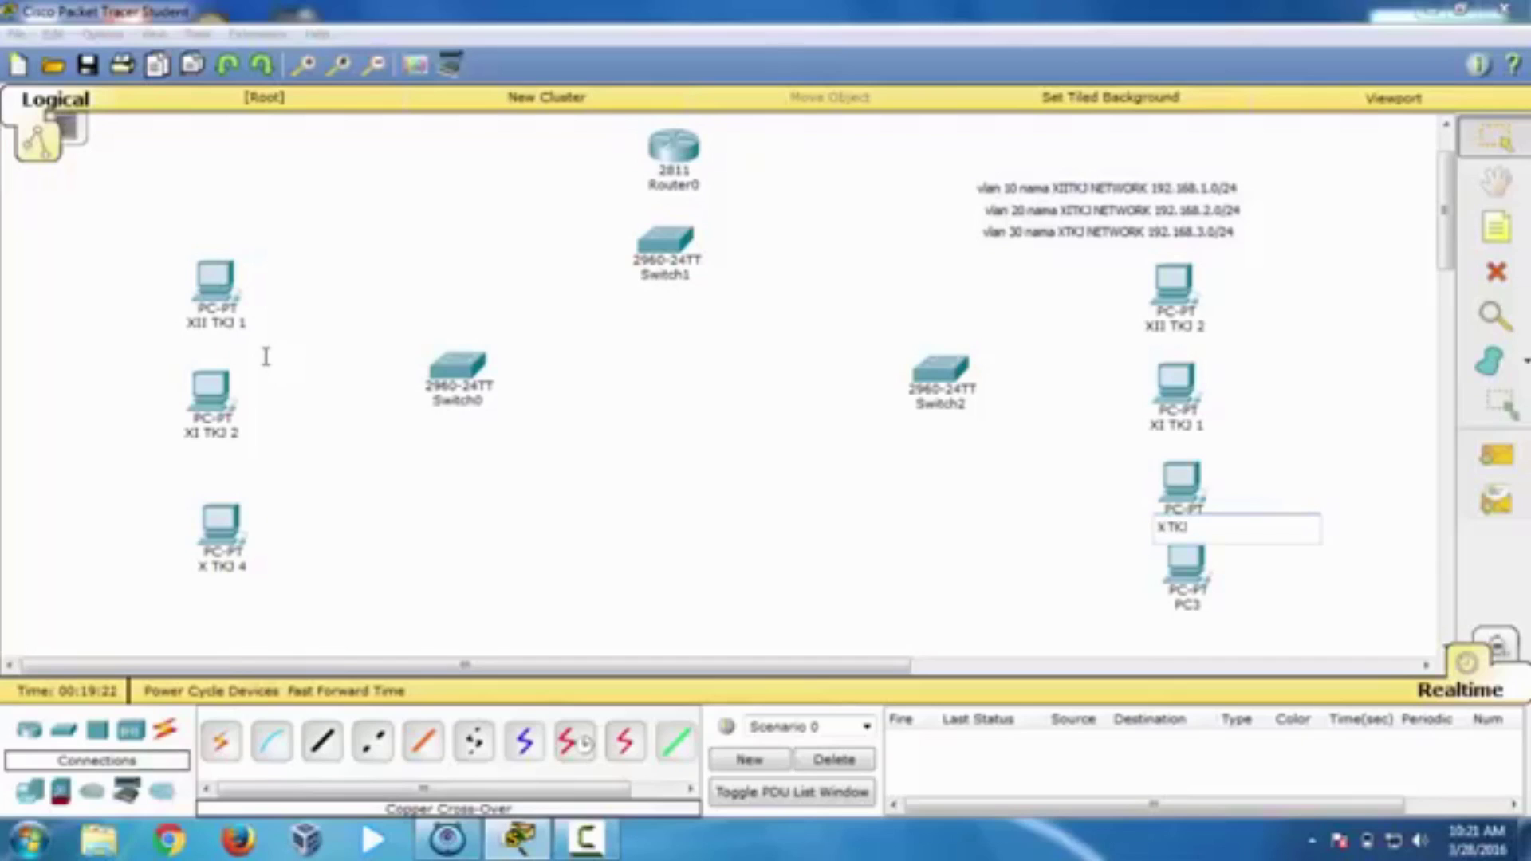
pyautogui.write(' 3')
pyautogui.press('Return')
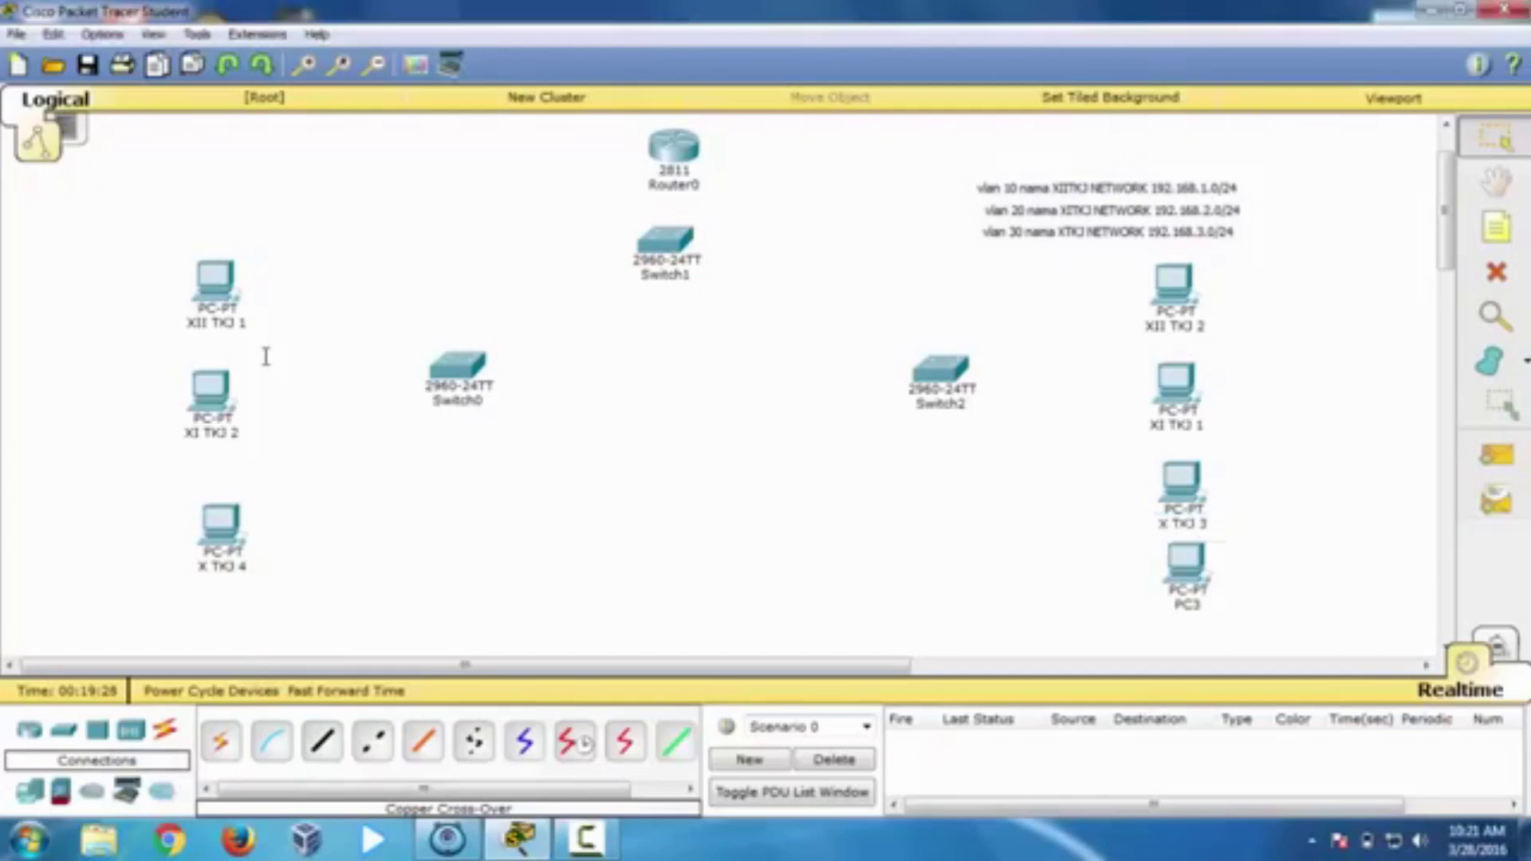
# Step: Rename PC3, the lowest PC beside Switch2, as "XII TKJ 4"
pyautogui.click(1187, 605)
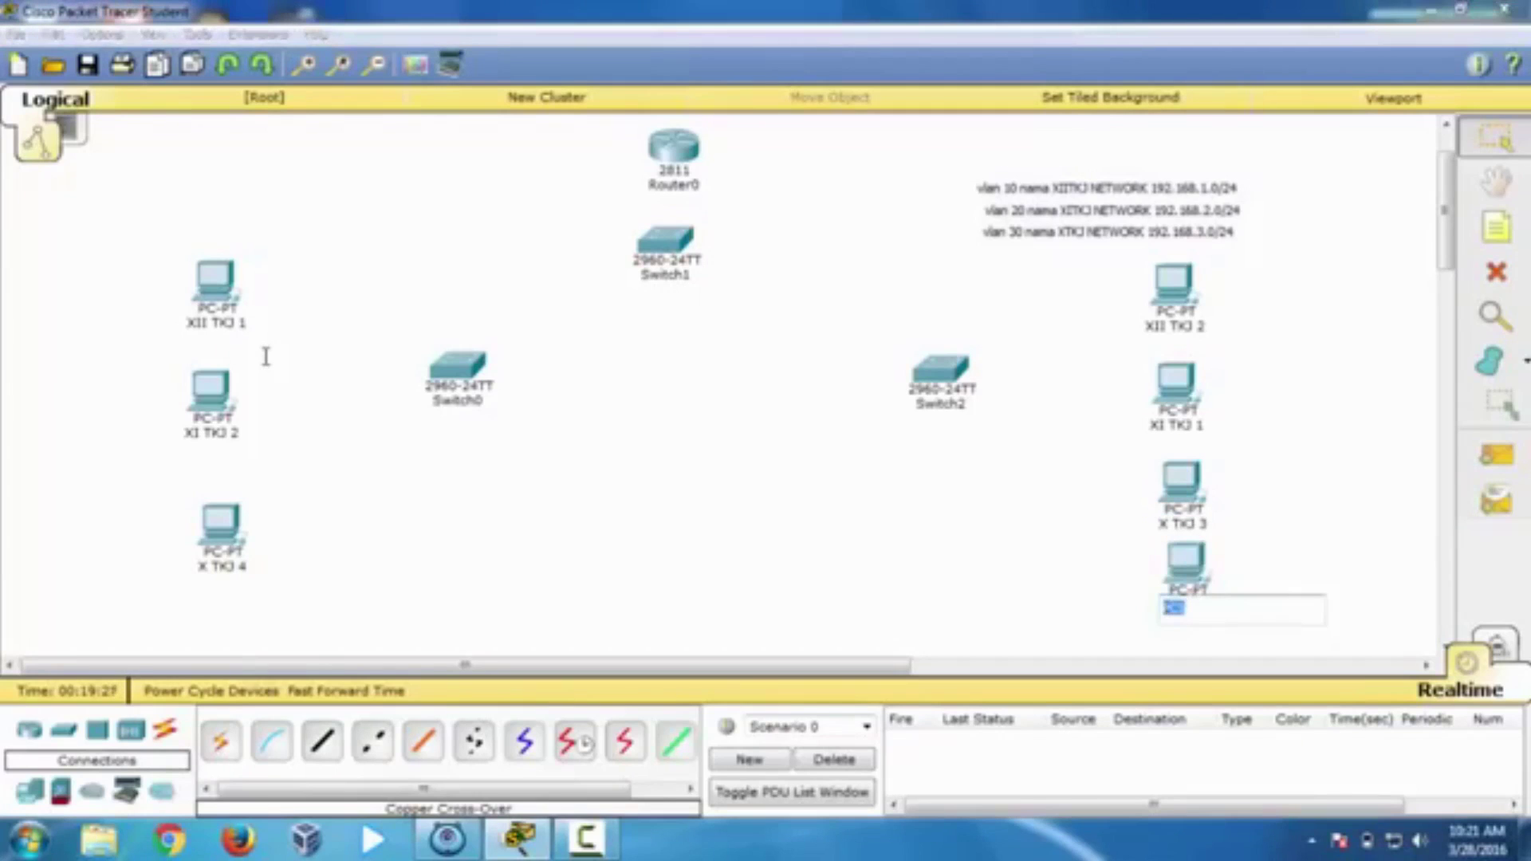
pyautogui.write('XI TKJ')
pyautogui.press('BackSpace')
pyautogui.press('BackSpace')
pyautogui.press('BackSpace')
pyautogui.press('BackSpace')
pyautogui.press('BackSpace')
pyautogui.write('II')
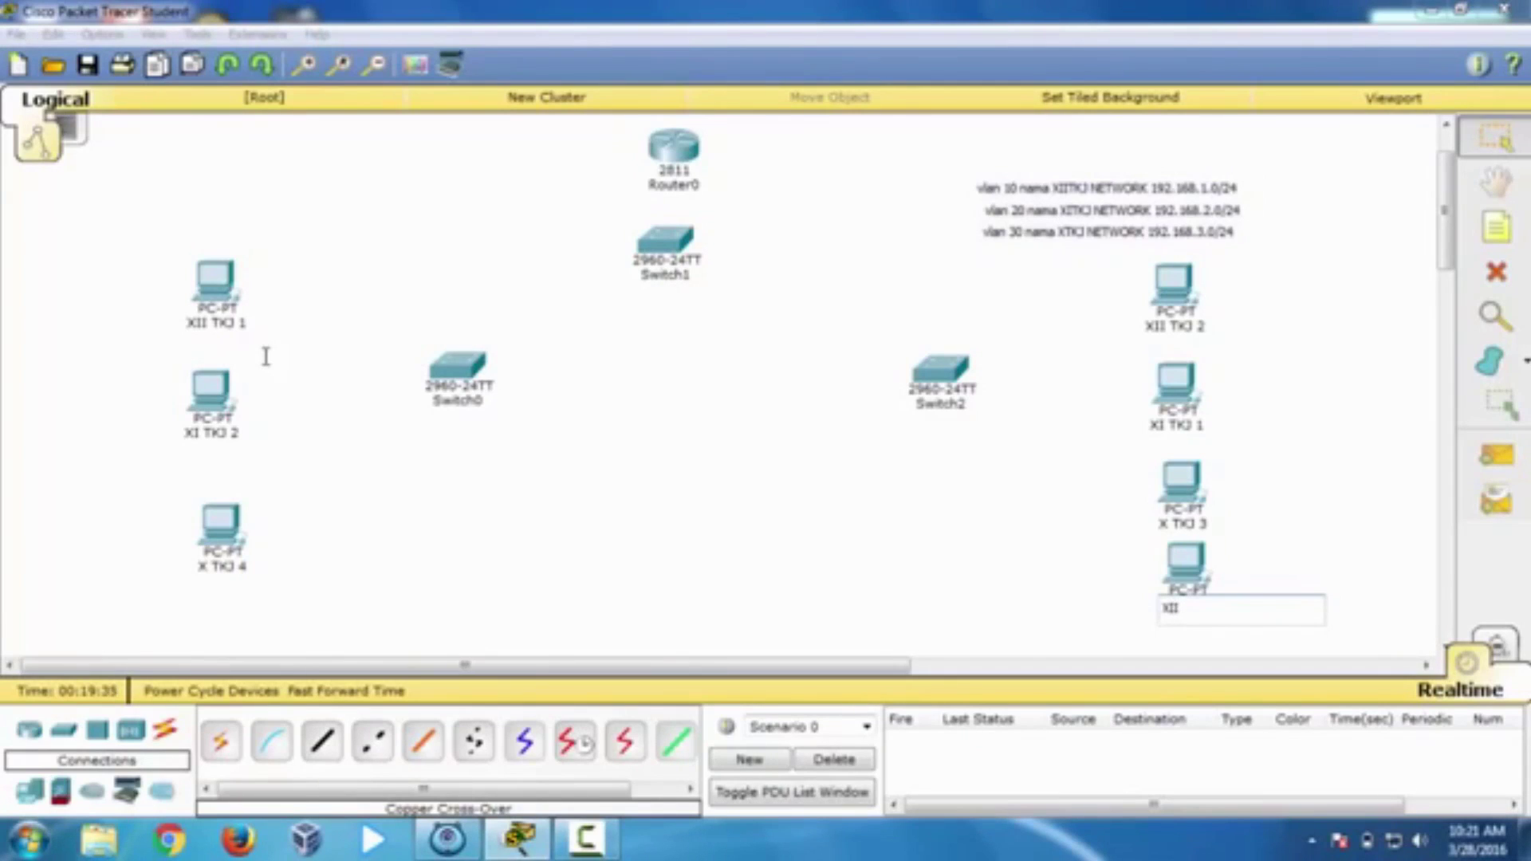
pyautogui.write(' TKJ 4')
pyautogui.press('Return')
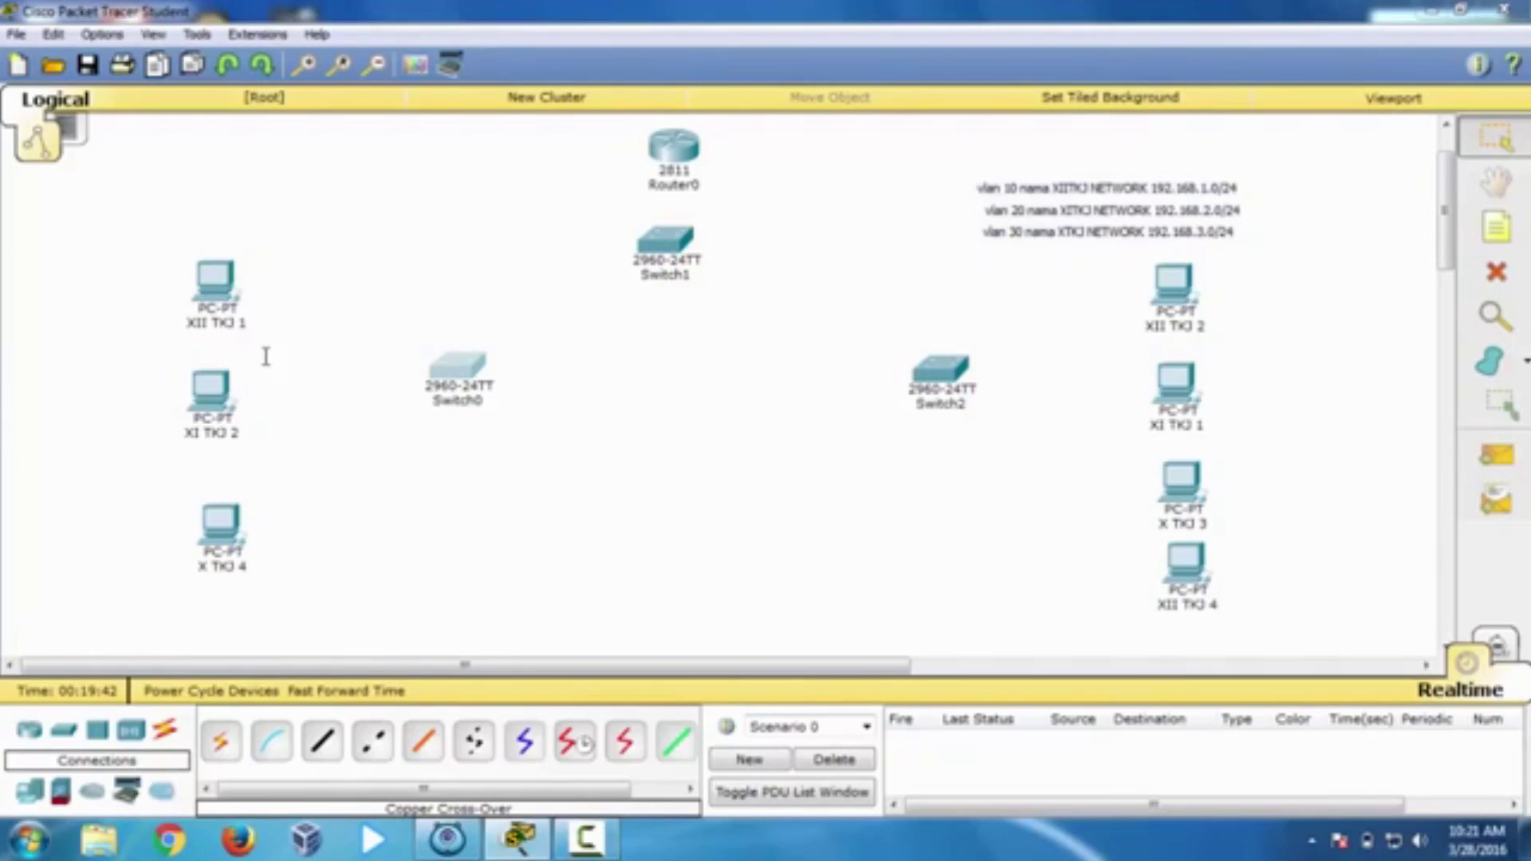
# Step: Rename Switch0, next to the column of three PCs, as "RUANG 1"
pyautogui.click(455, 400)
pyautogui.hotkey('ctrl', 'a')
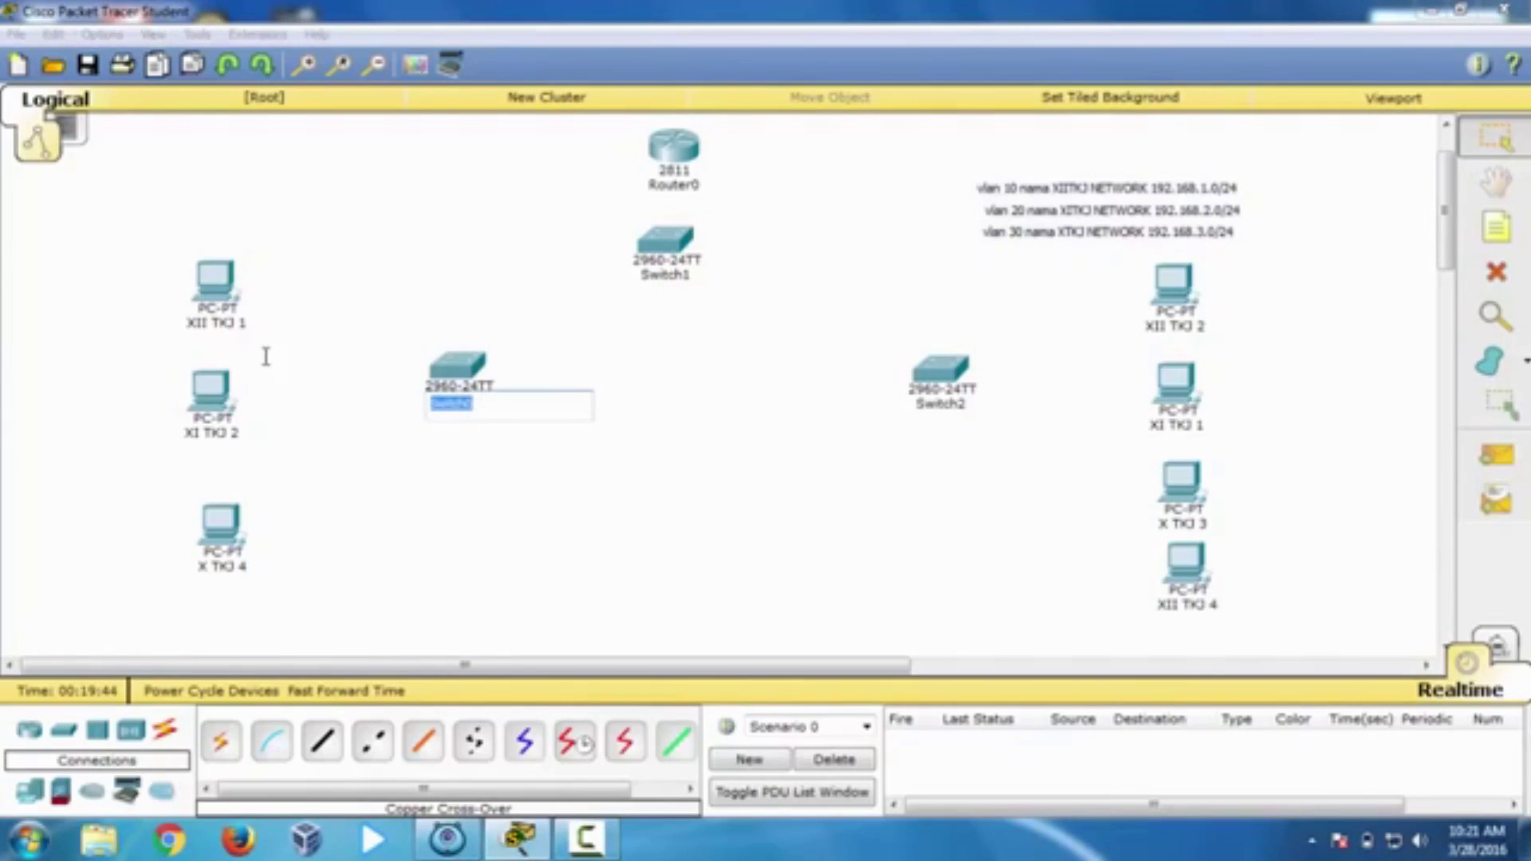
pyautogui.write('RUANG 1')
pyautogui.press('Return')
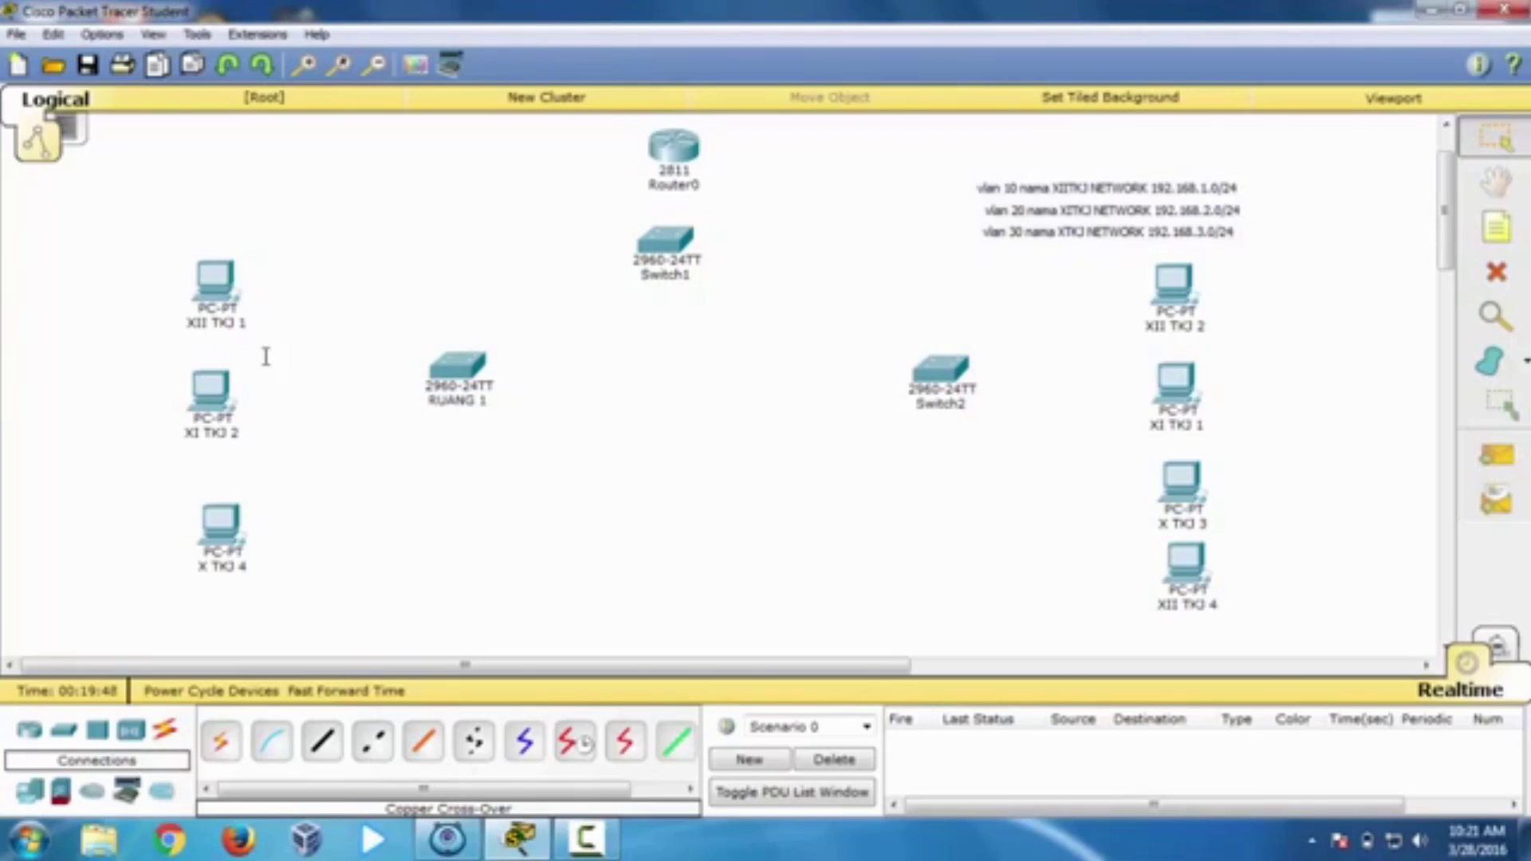
# Step: Rename Switch2, next to the column of four PCs, as "RUANG 2"
pyautogui.click(941, 404)
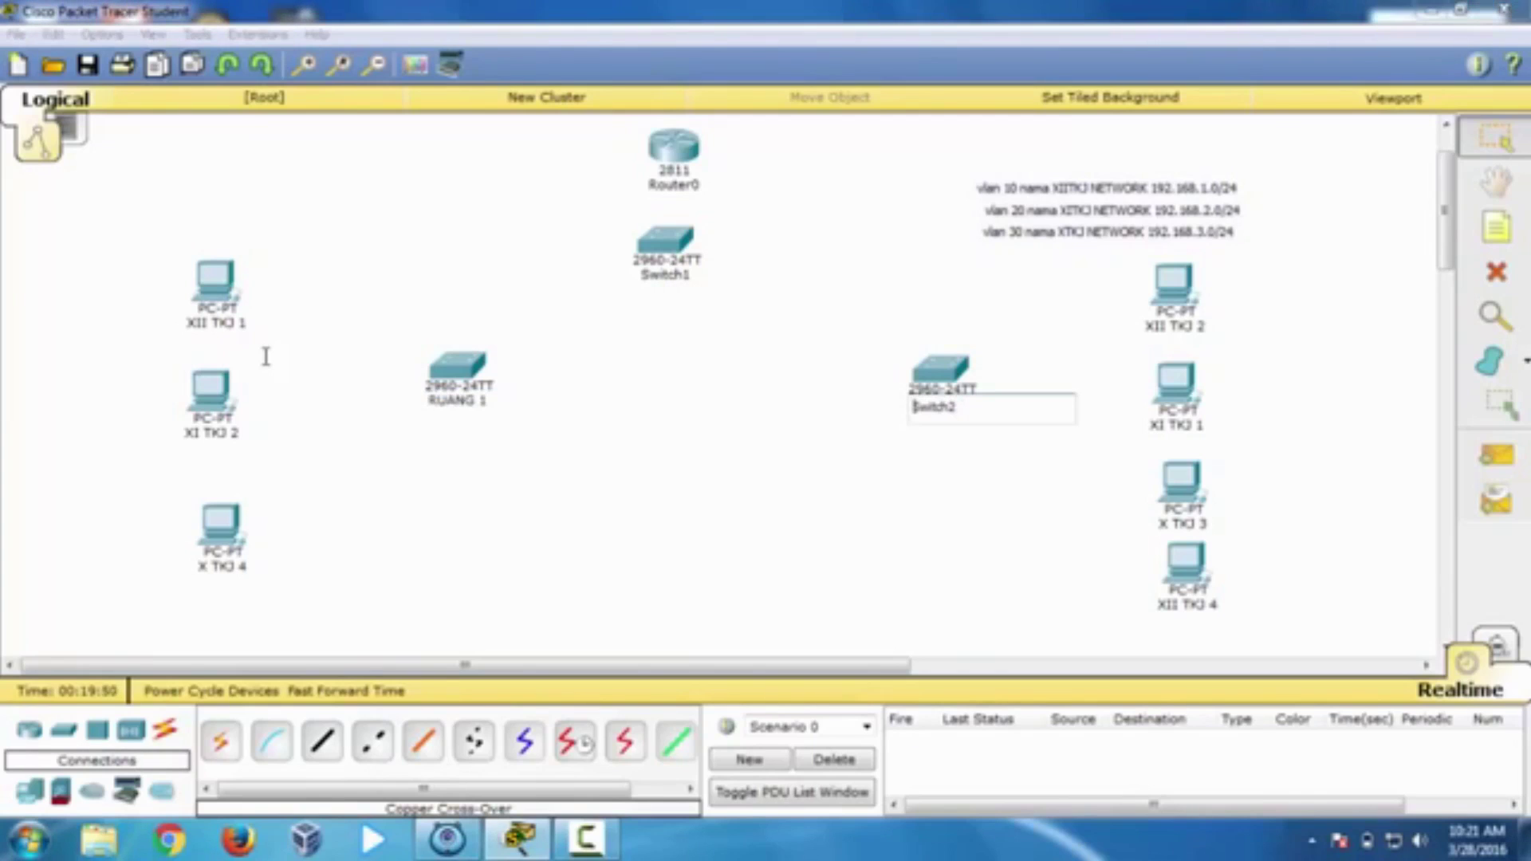
pyautogui.press('BackSpace')
pyautogui.press('BackSpace')
pyautogui.press('BackSpace')
pyautogui.press('BackSpace')
pyautogui.press('BackSpace')
pyautogui.press('BackSpace')
pyautogui.press('BackSpace')
pyautogui.write('RUANG 2')
pyautogui.press('Return')
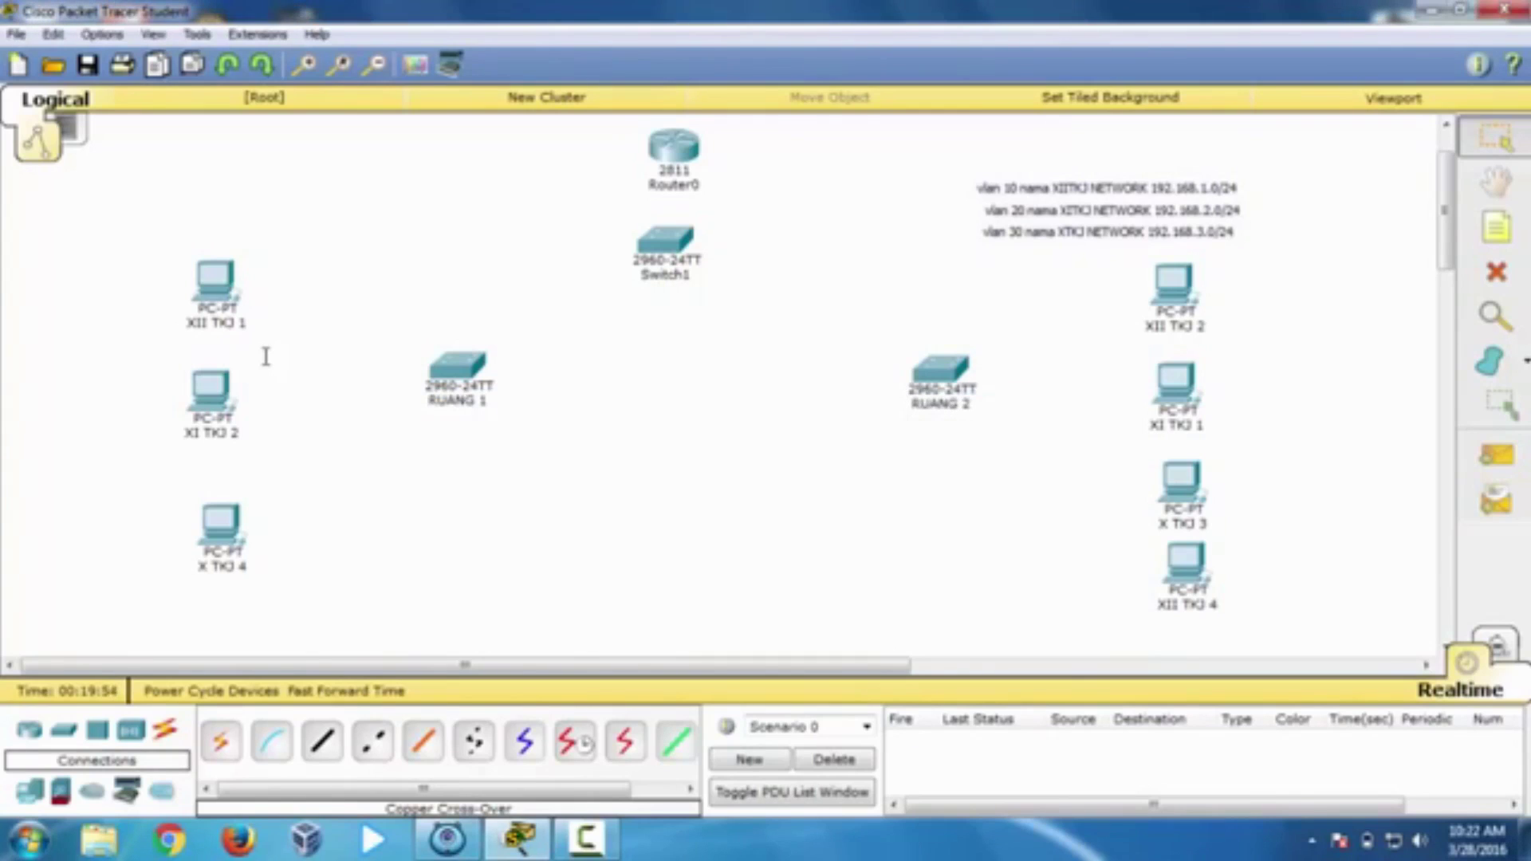
# Step: Rename Switch1, the central switch below Router0, as "SERVER"
pyautogui.click(665, 275)
pyautogui.moveTo(683, 277); pyautogui.dragTo(636, 277)
pyautogui.write('SR')
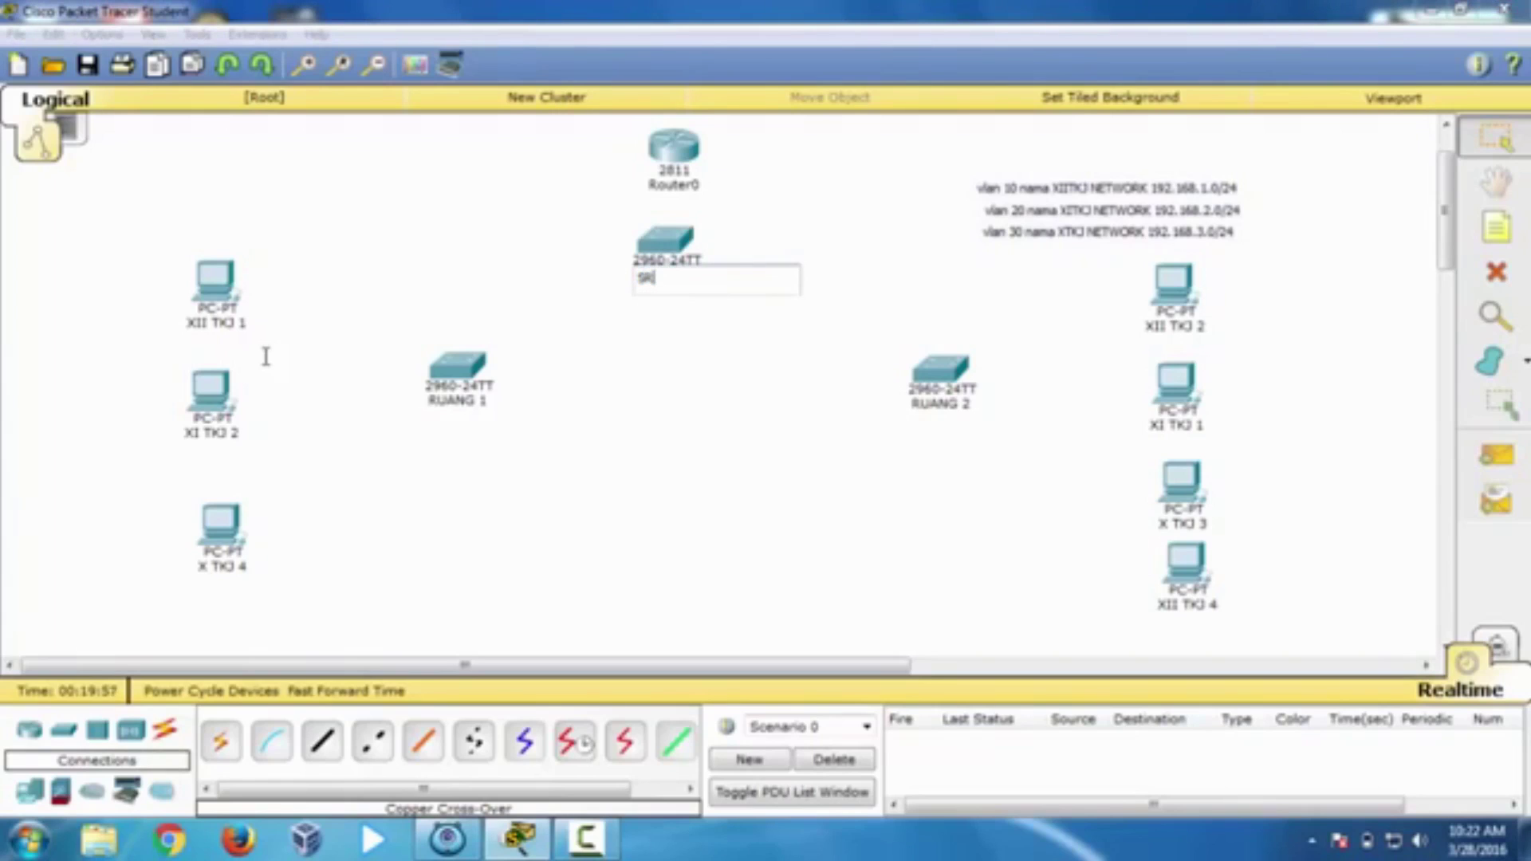
pyautogui.press('BackSpace')
pyautogui.write('ERVER')
pyautogui.press('Return')
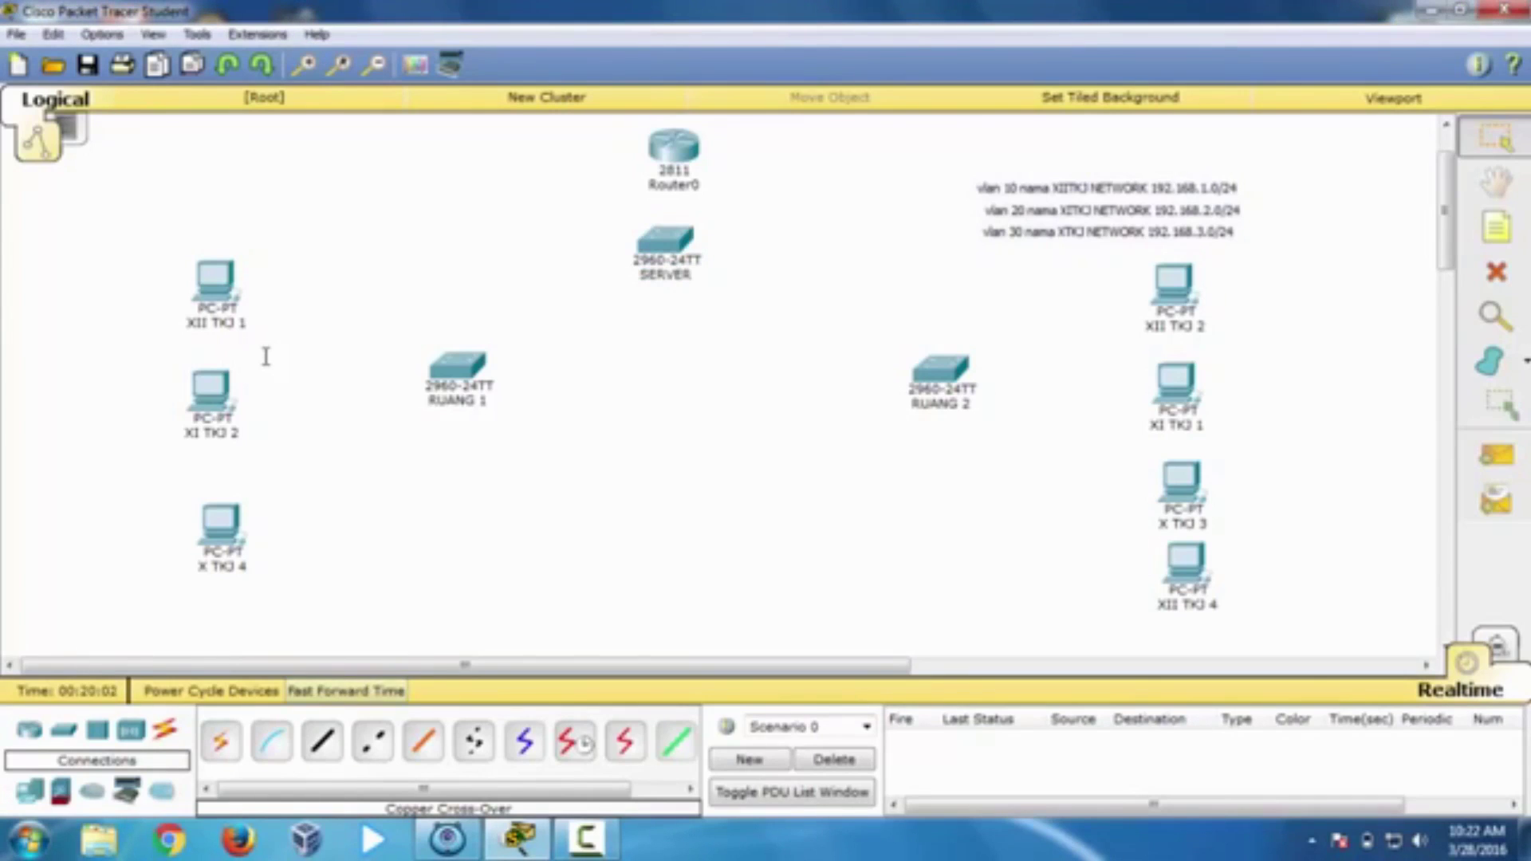
# Step: Connect FastEthernet0 of PC XII TKJ 1 to FastEthernet0/2 of switch RUANG 1 with a copper cross-over cable
pyautogui.click(373, 742)
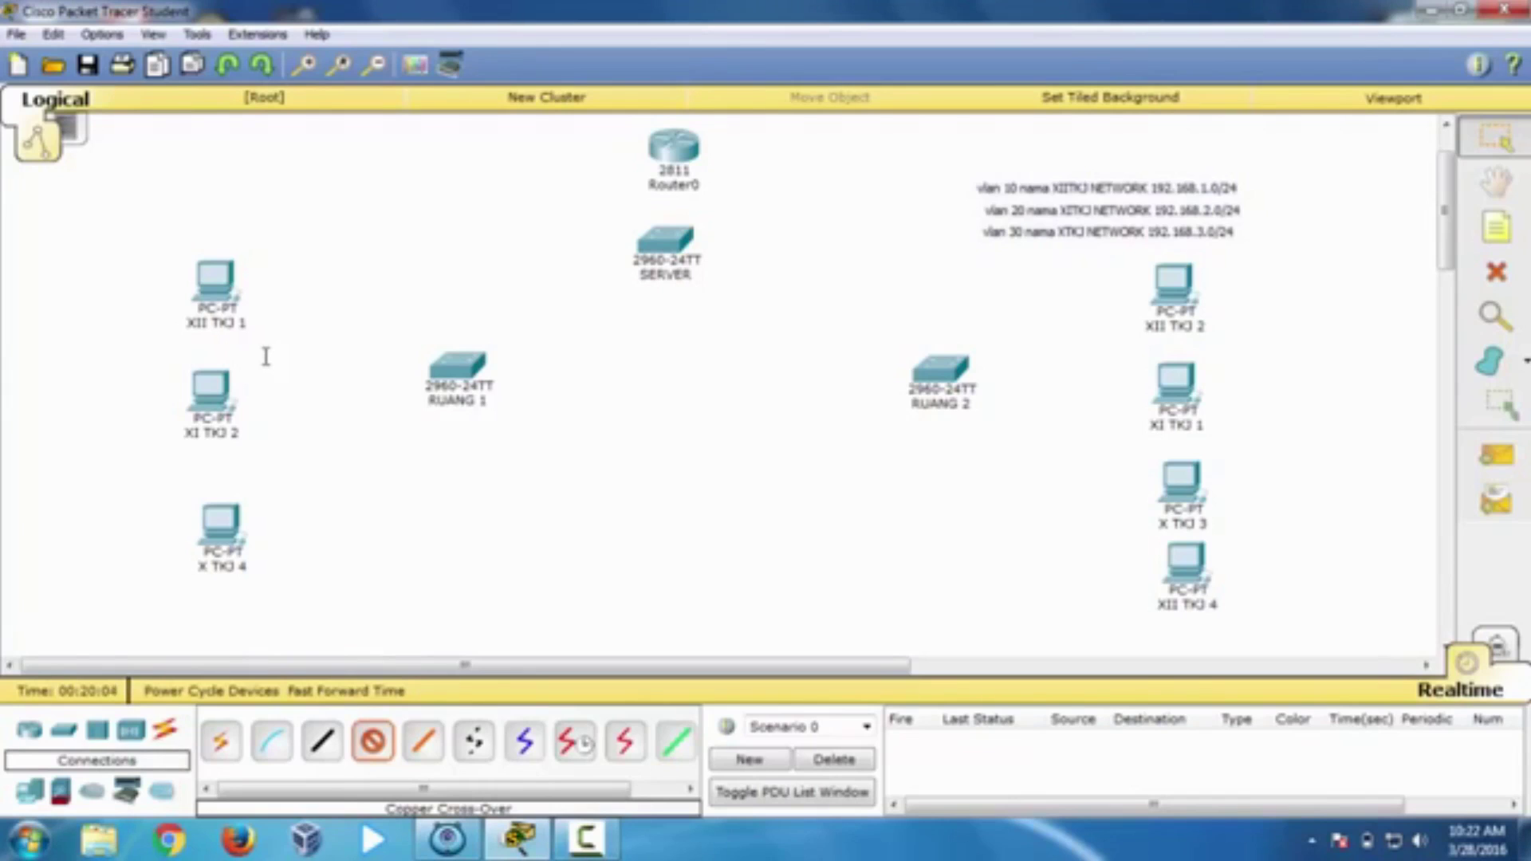
pyautogui.click(214, 283)
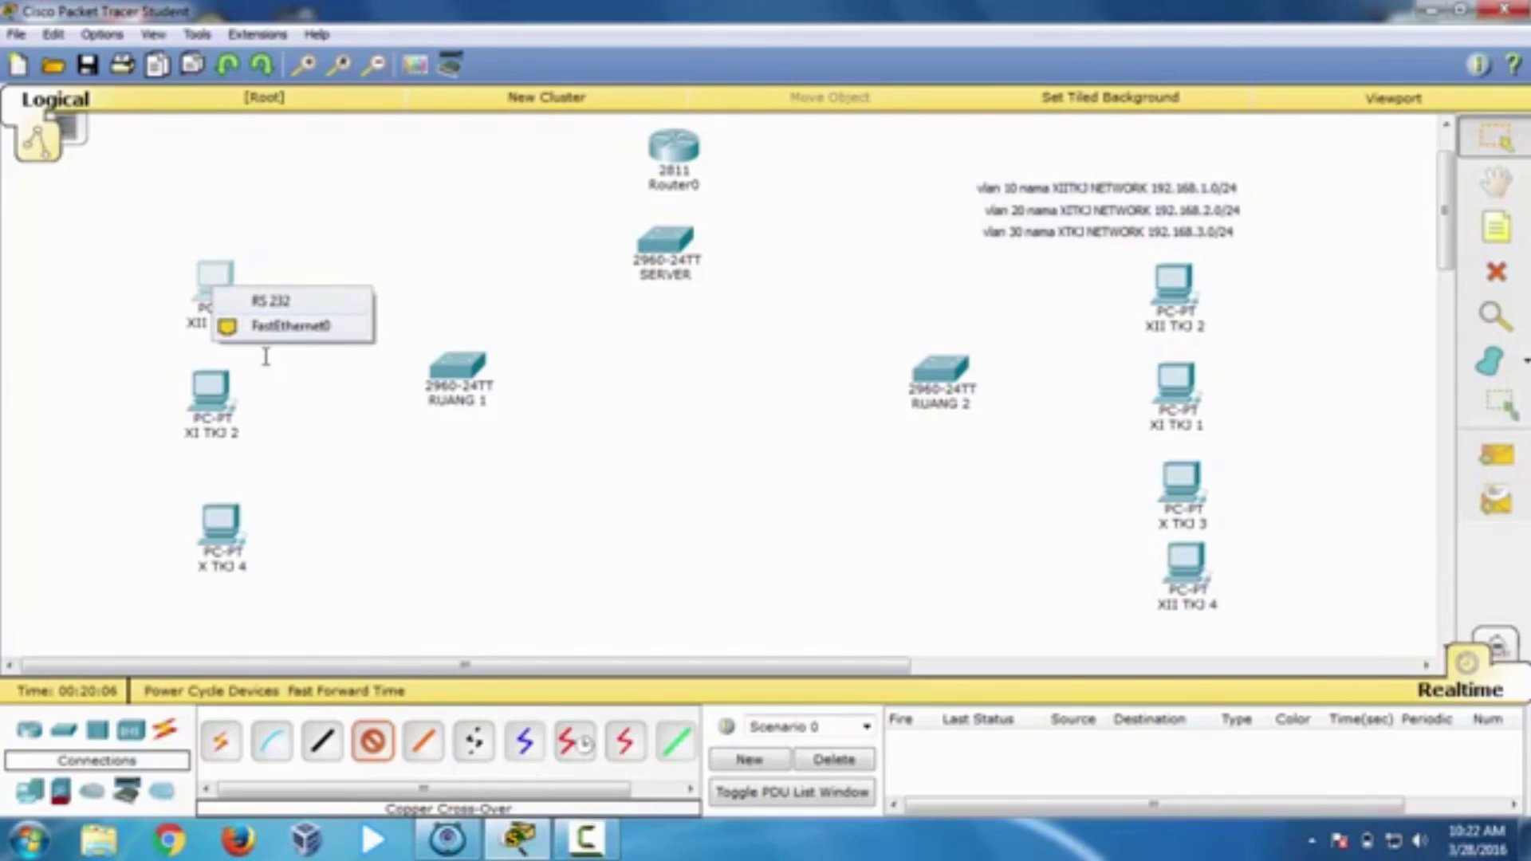
pyautogui.click(259, 325)
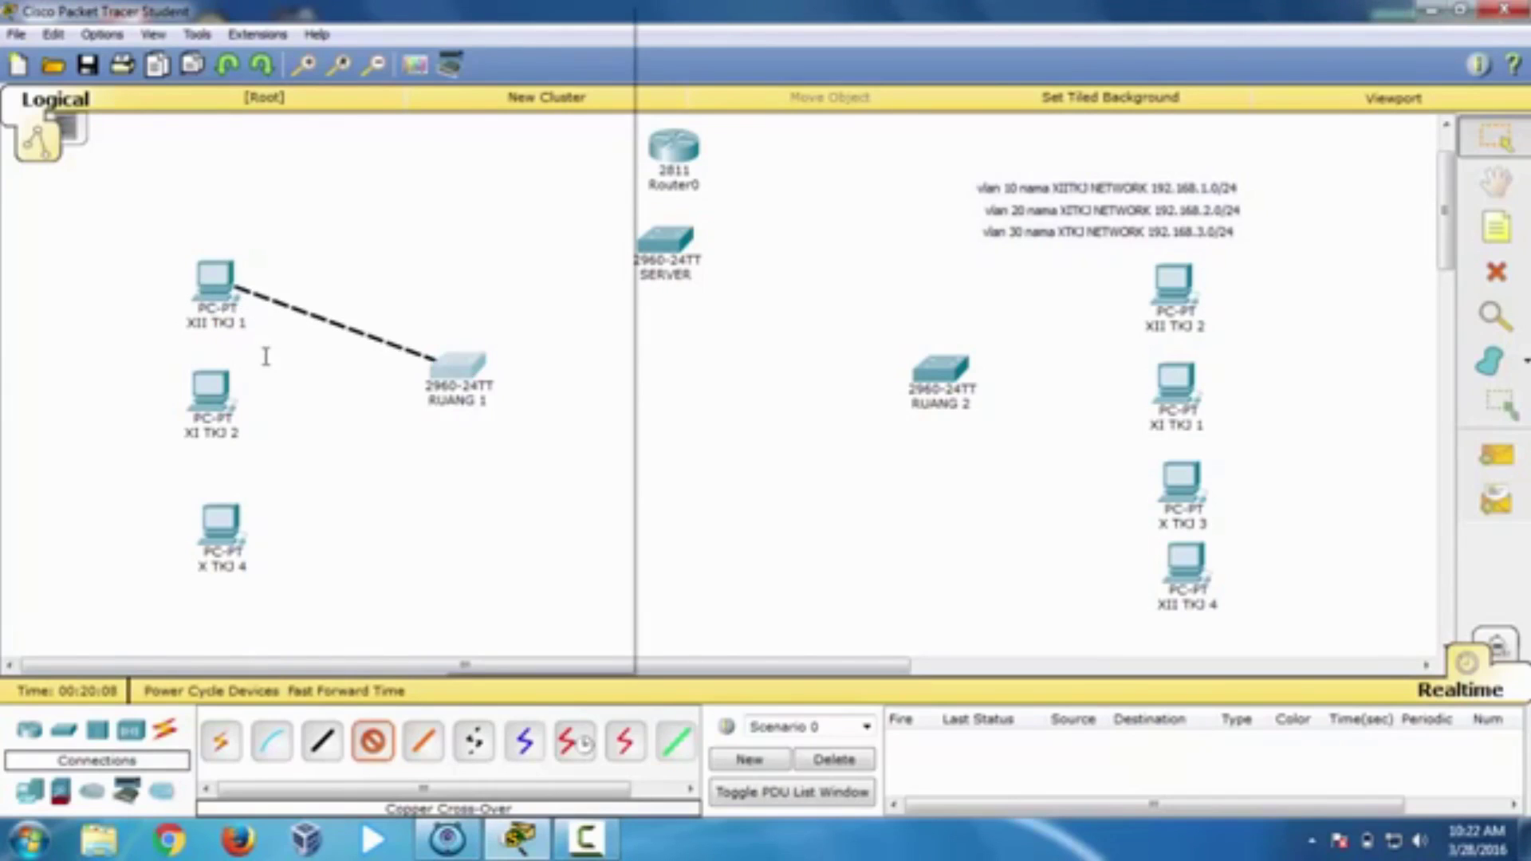
pyautogui.click(440, 360)
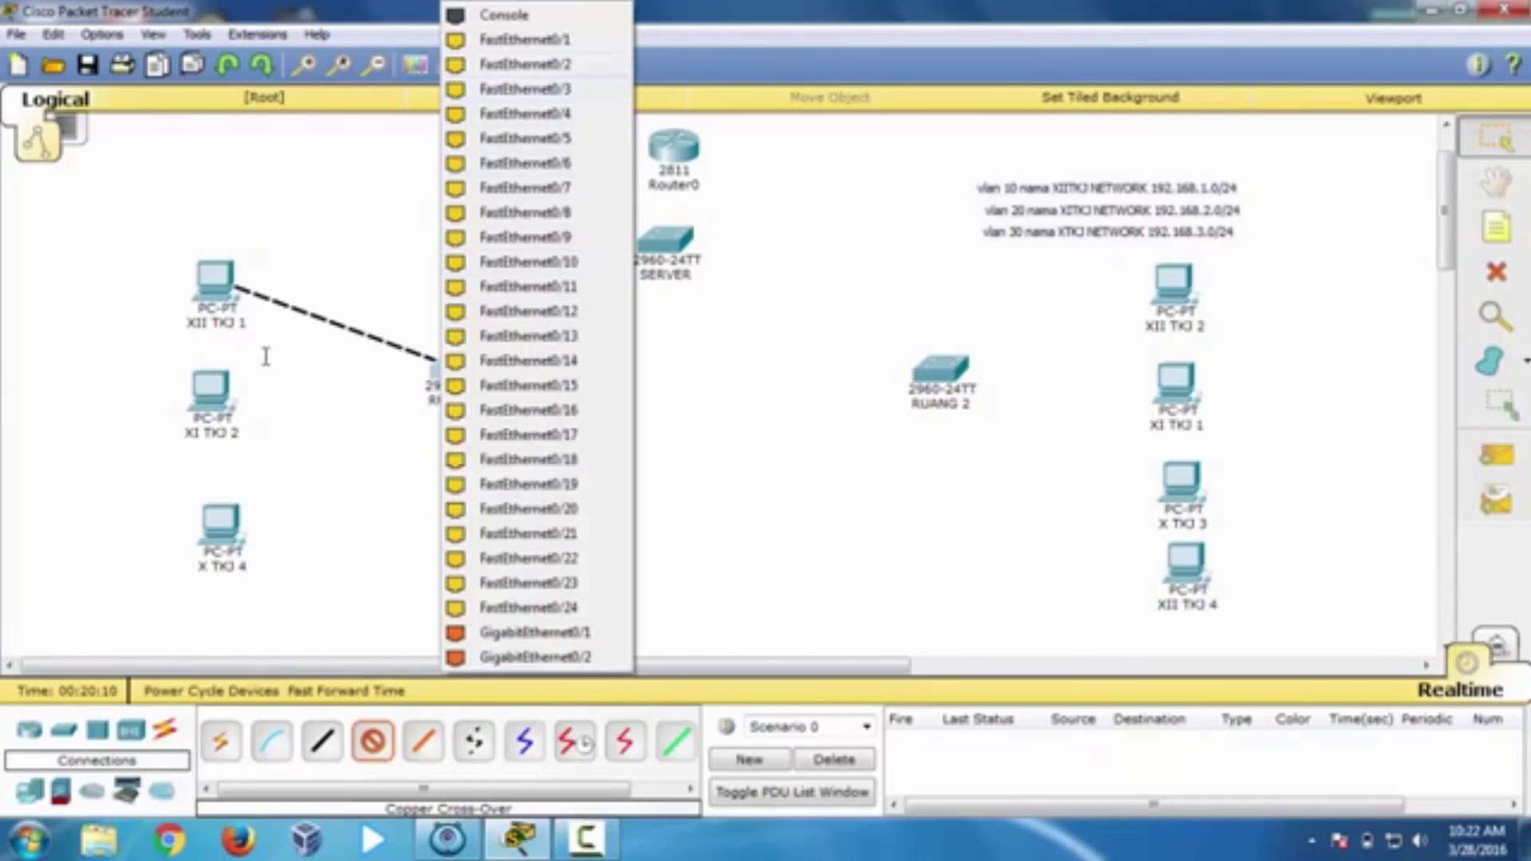
pyautogui.click(525, 64)
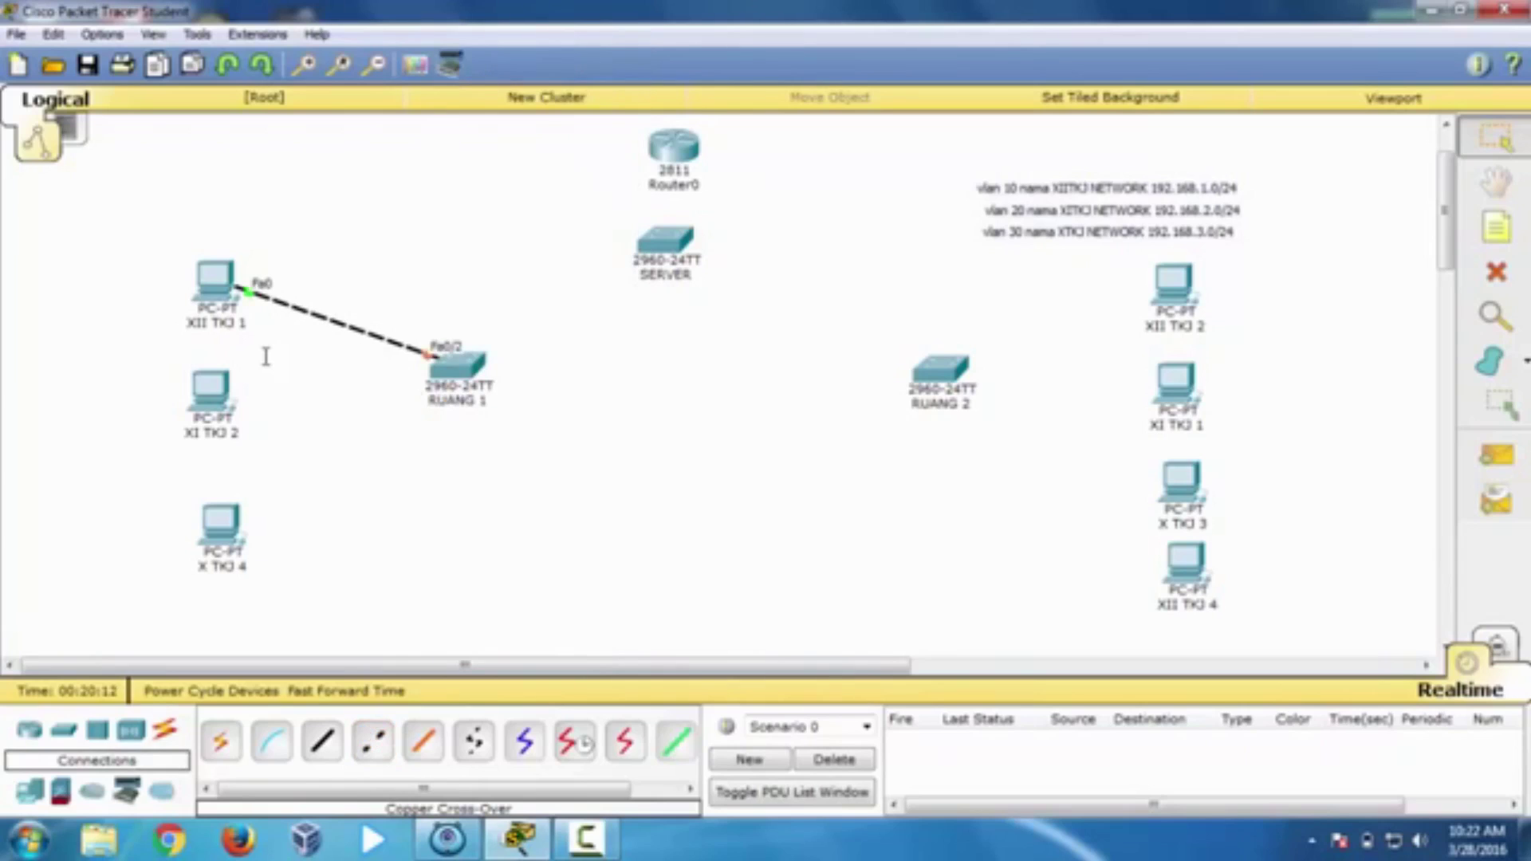
# Step: Connect FastEthernet0 of PC XI TKJ 2 to FastEthernet0/6 of switch RUANG 1 with a copper cross-over cable
pyautogui.click(372, 741)
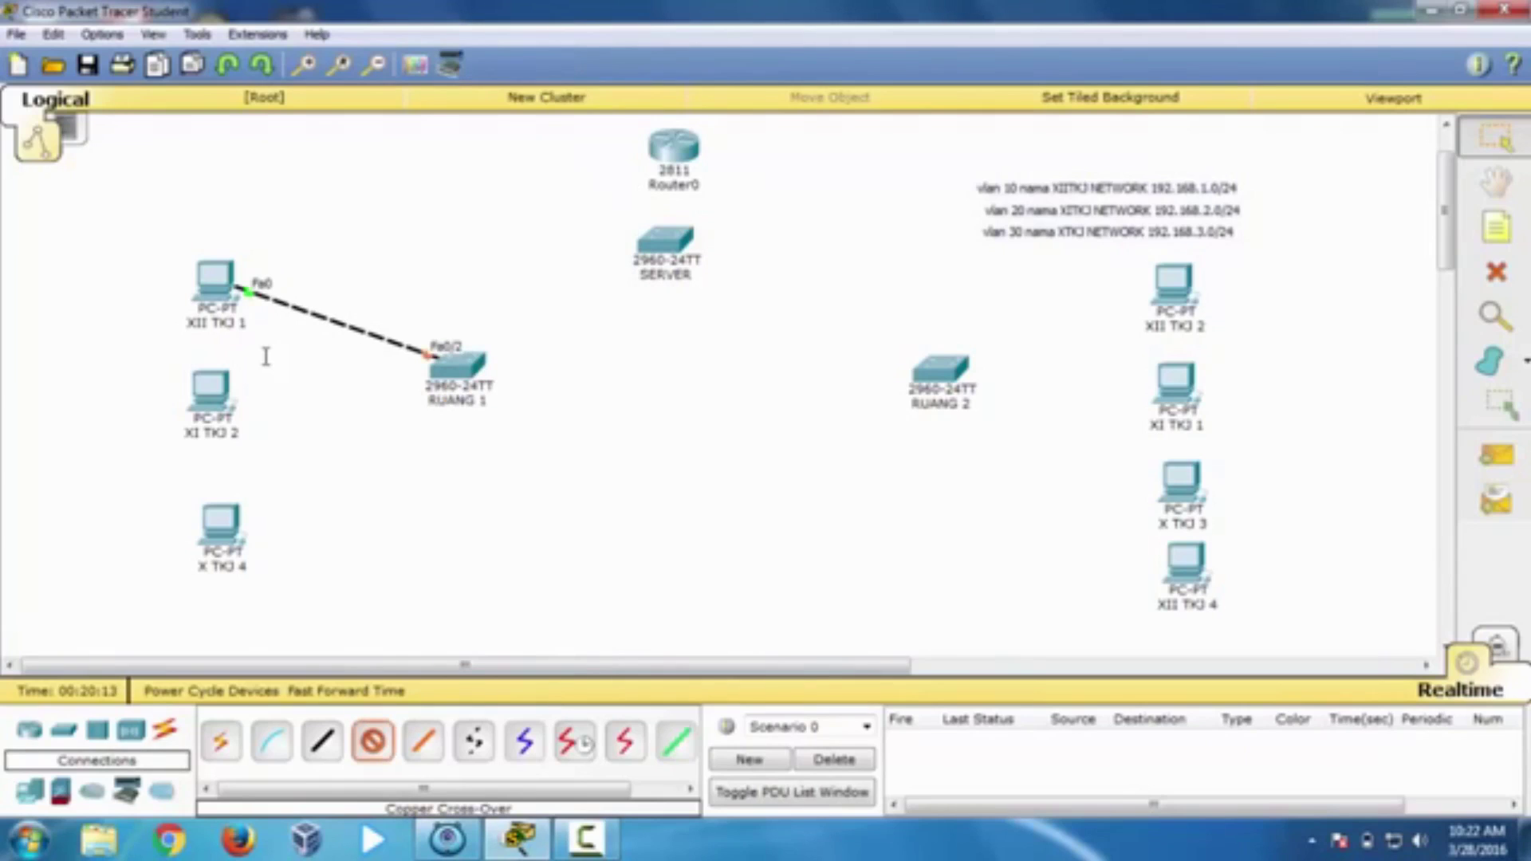
pyautogui.click(210, 388)
pyautogui.click(263, 435)
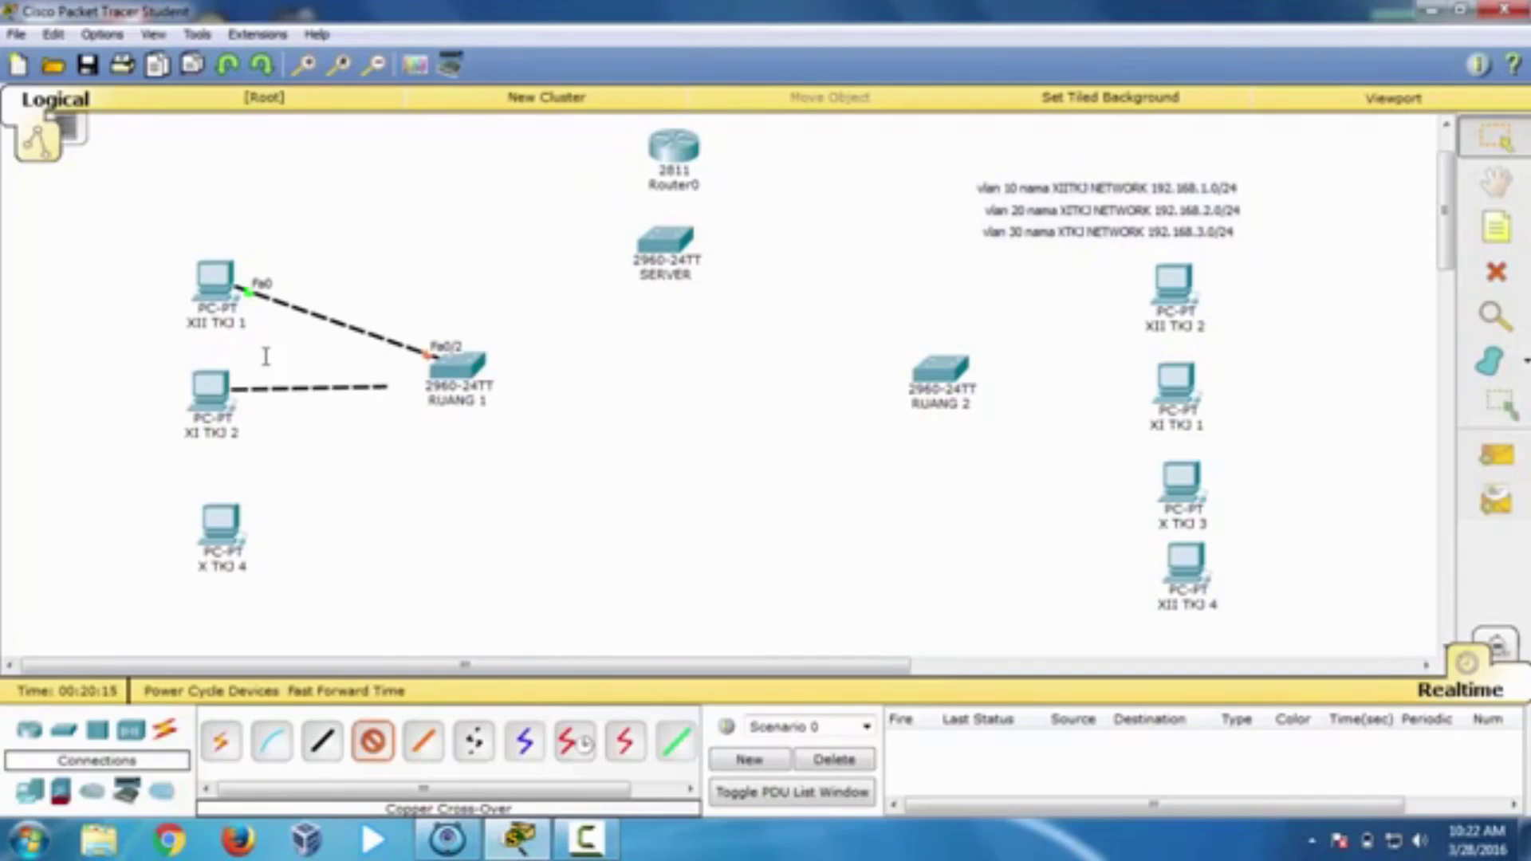
pyautogui.click(442, 365)
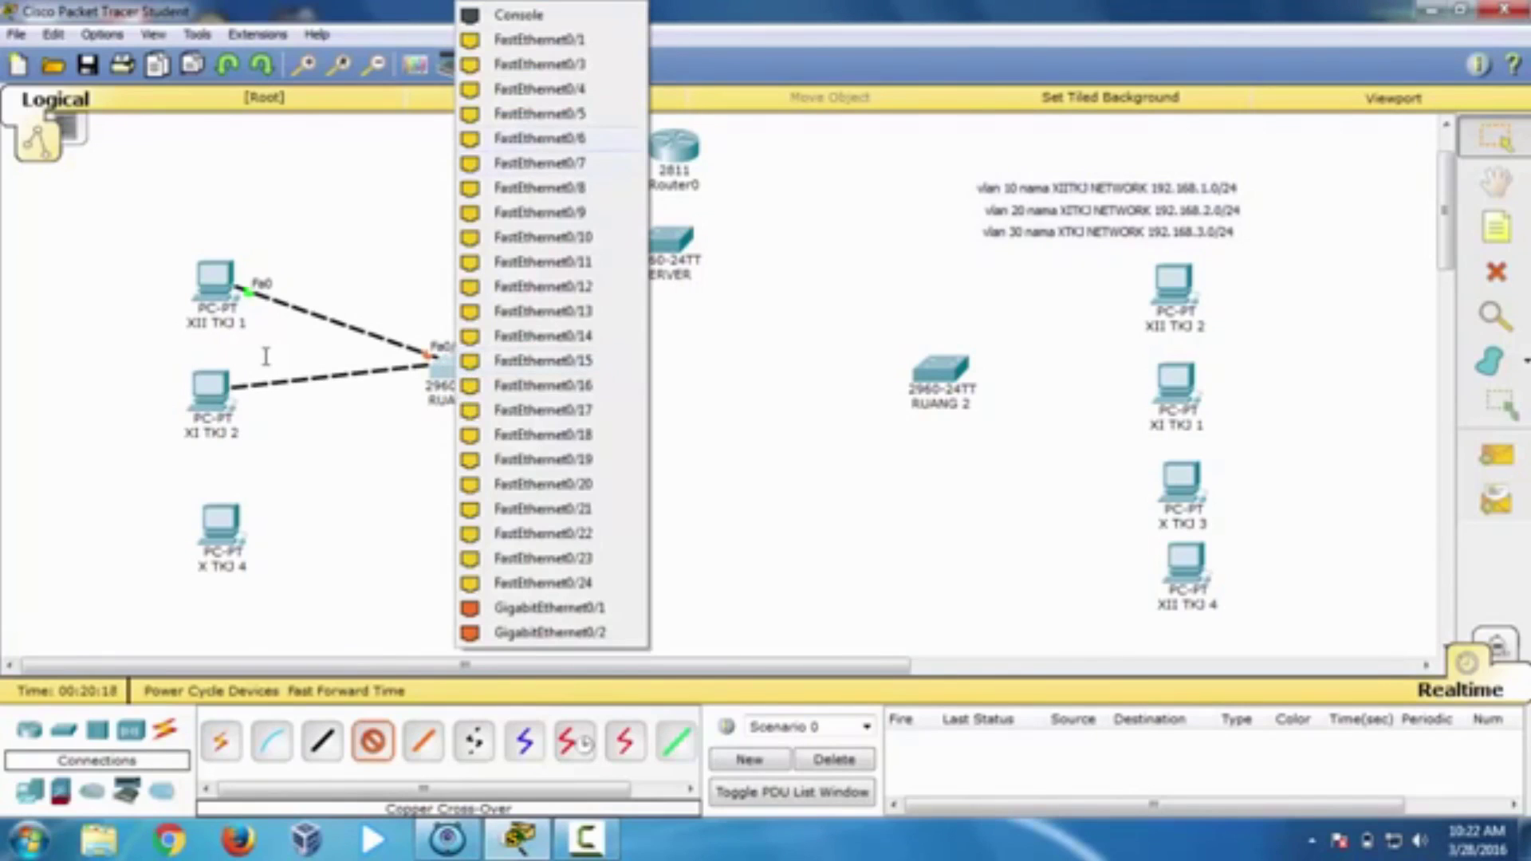
pyautogui.click(539, 138)
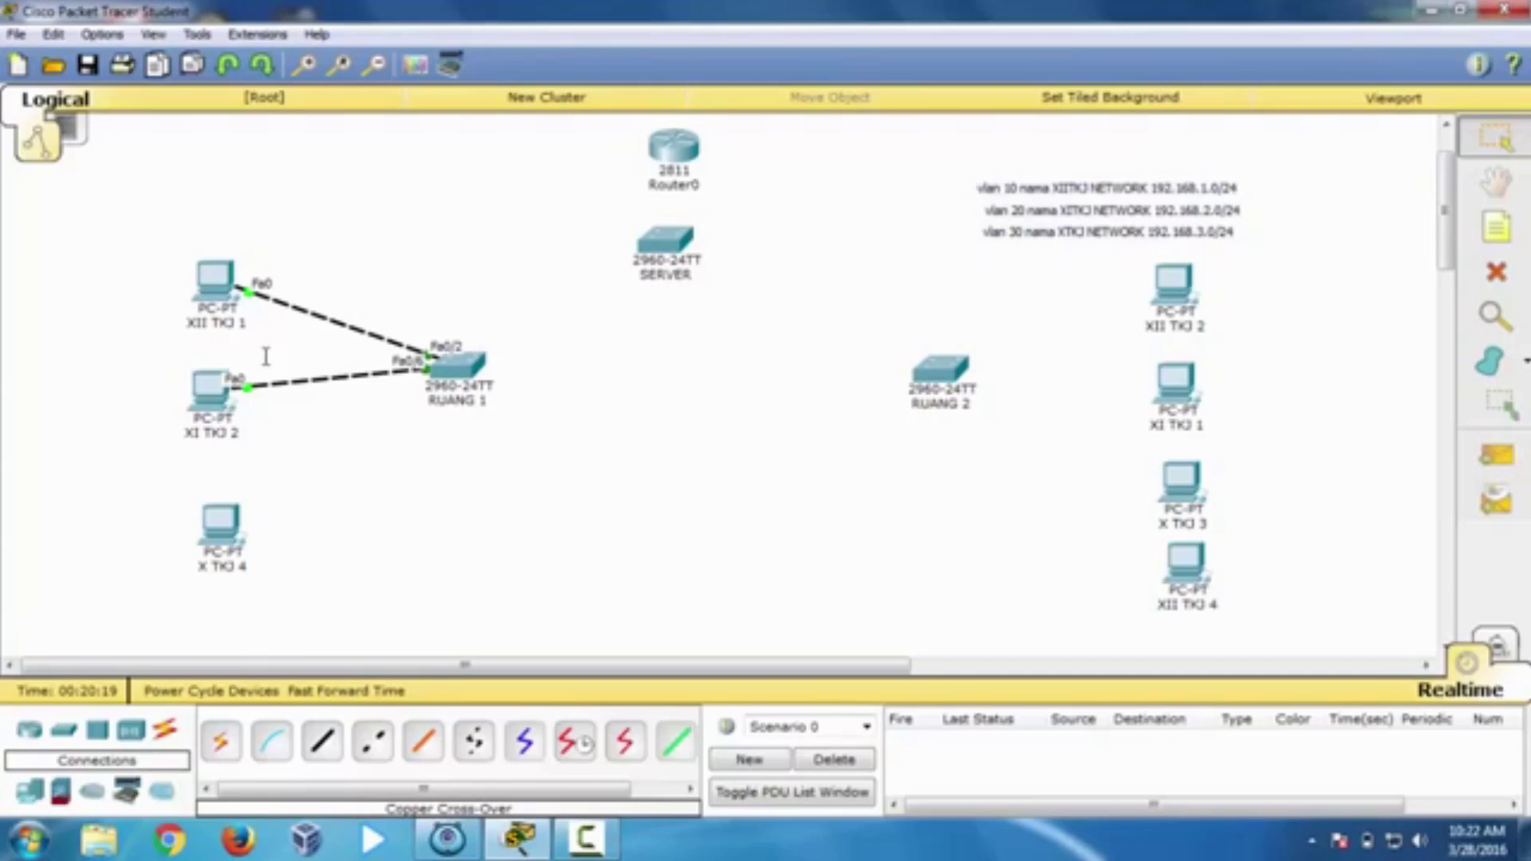
# Step: Connect FastEthernet0 of PC X TKJ 4 to FastEthernet0/10 of switch RUANG 1 with a copper cross-over cable
pyautogui.click(372, 742)
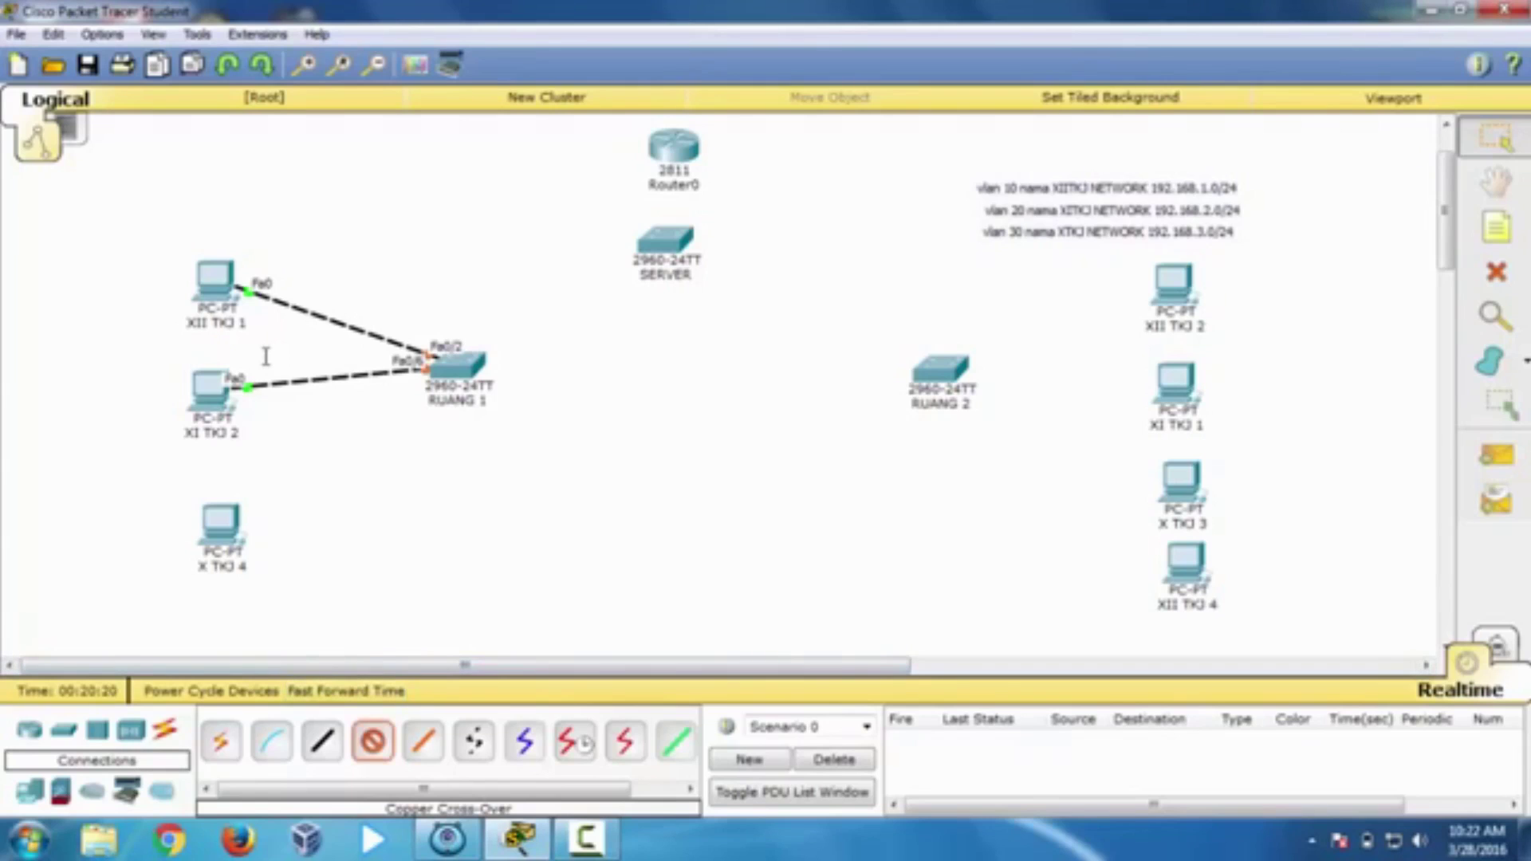
pyautogui.click(220, 522)
pyautogui.click(247, 564)
pyautogui.click(445, 368)
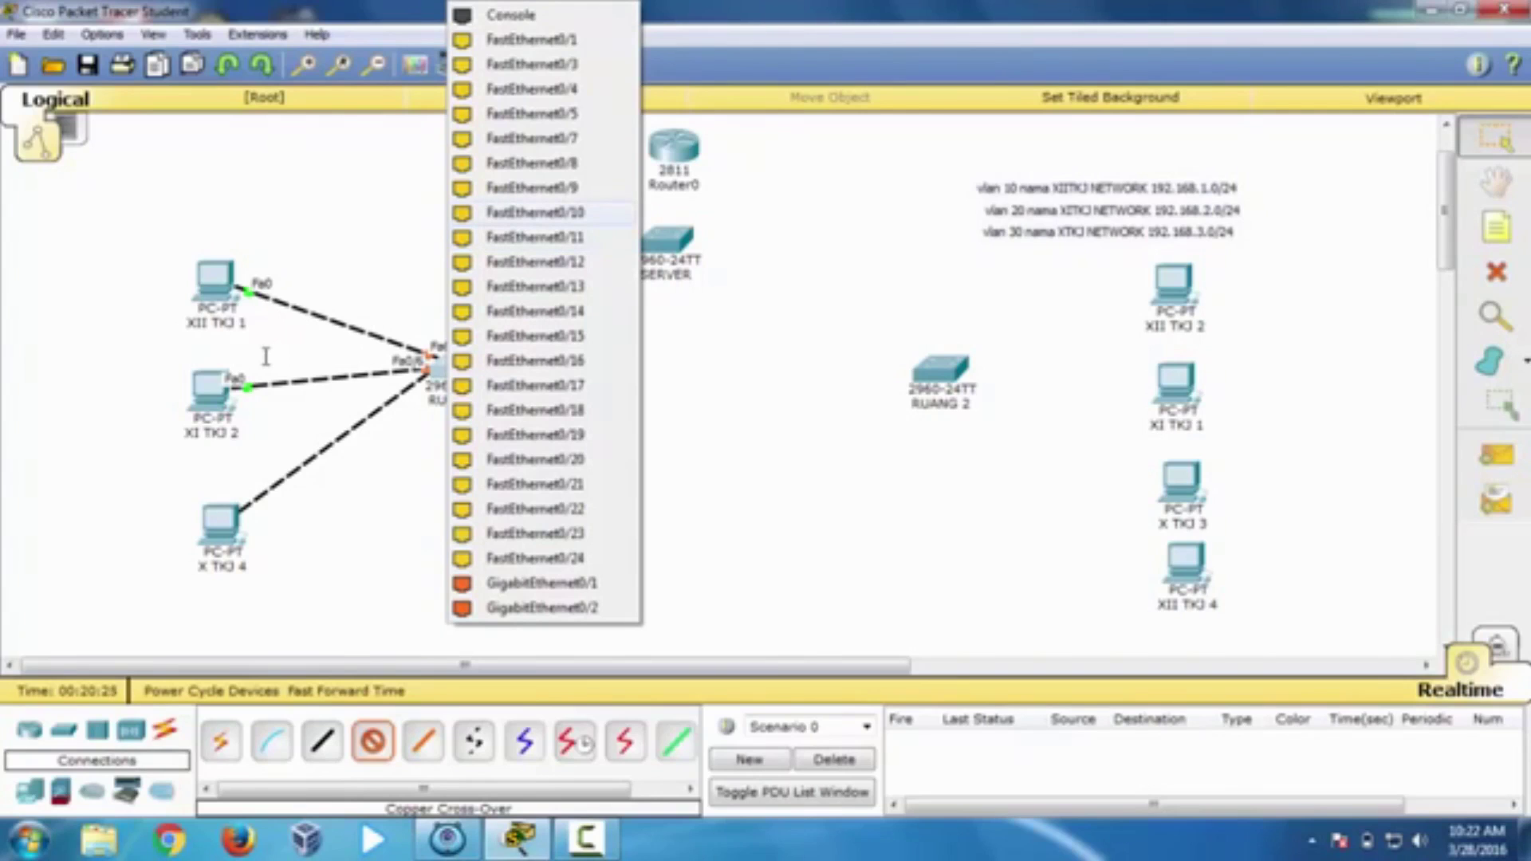
pyautogui.click(535, 212)
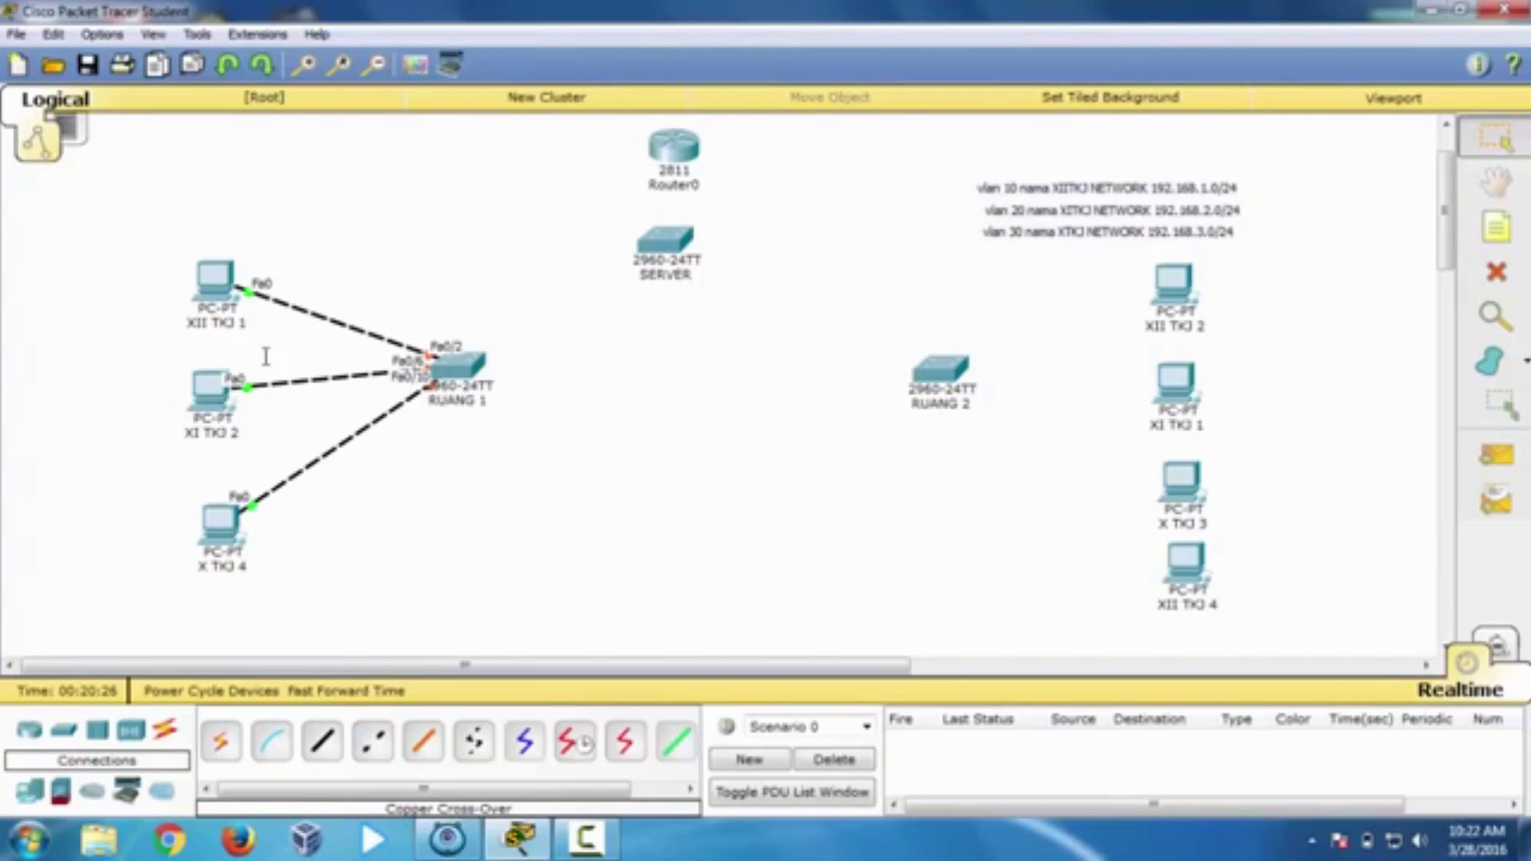
# Step: Connect FastEthernet0/21 of switch RUANG 1 to FastEthernet0/20 of switch SERVER with a copper straight-through cable
pyautogui.click(372, 742)
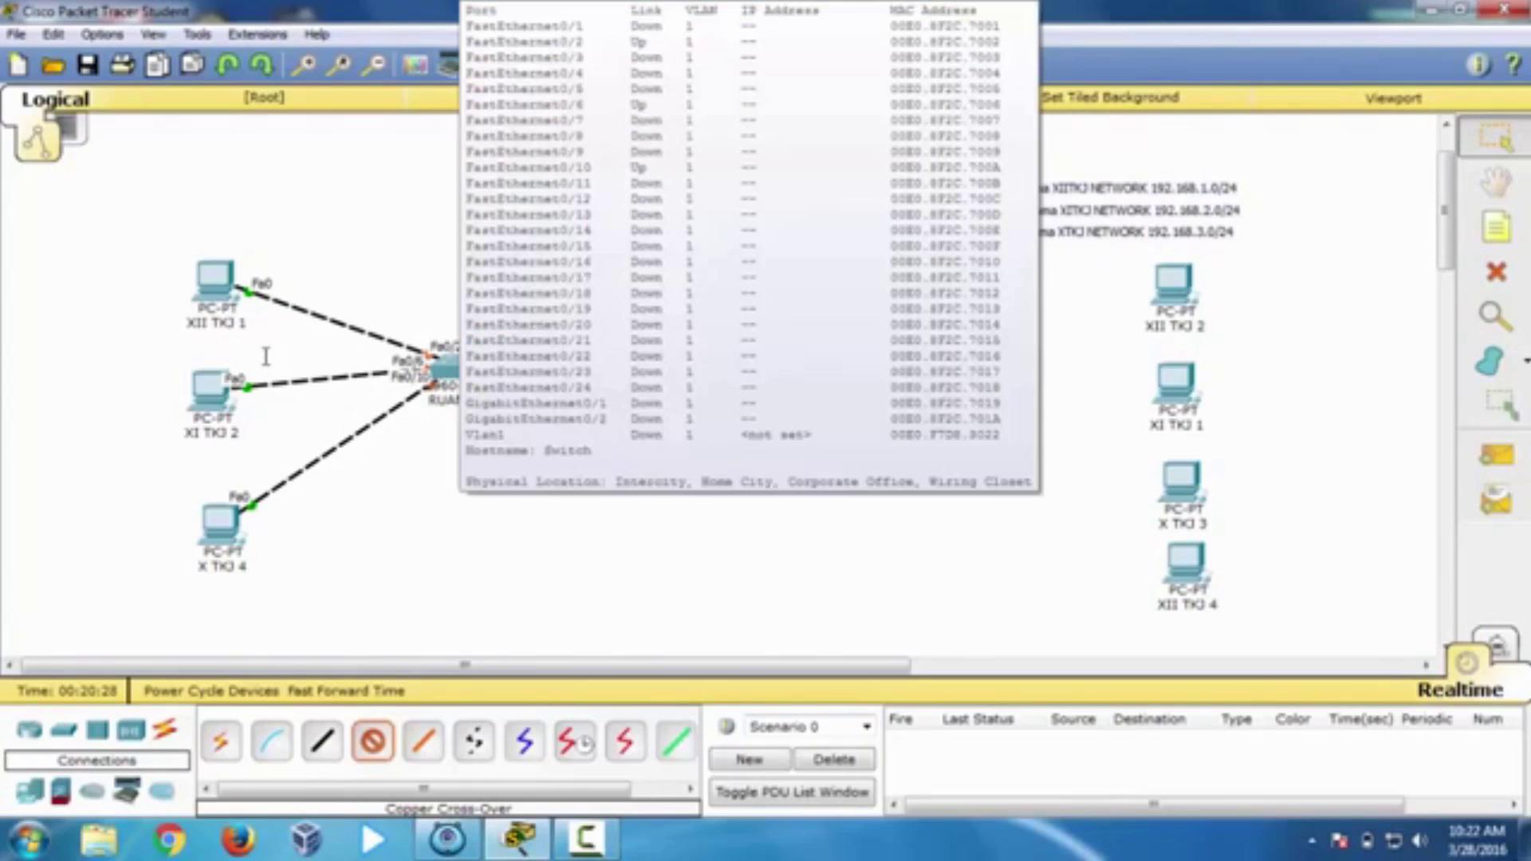
pyautogui.click(456, 368)
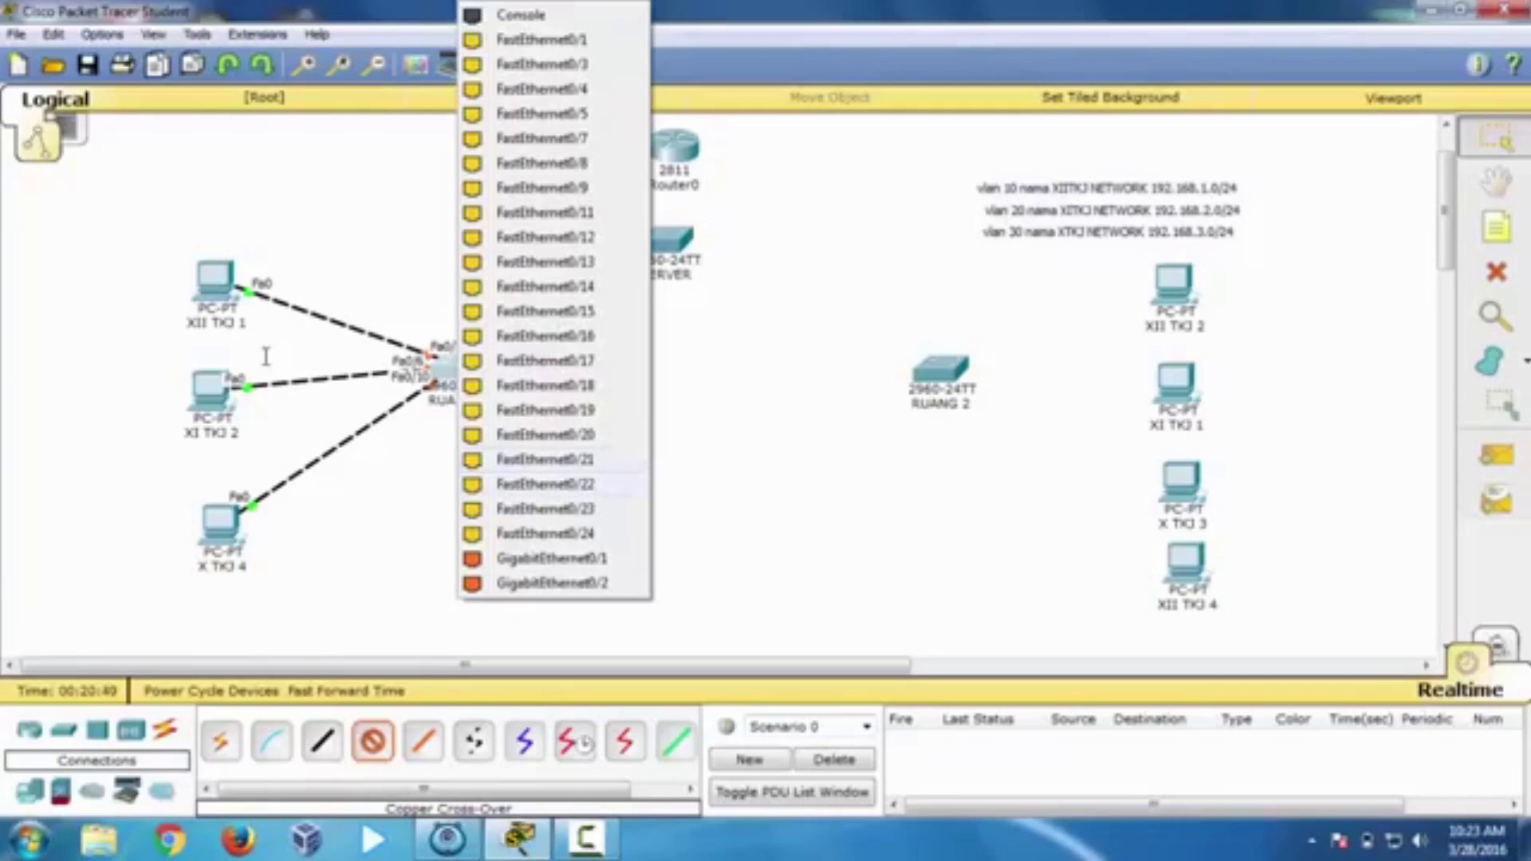
pyautogui.click(322, 740)
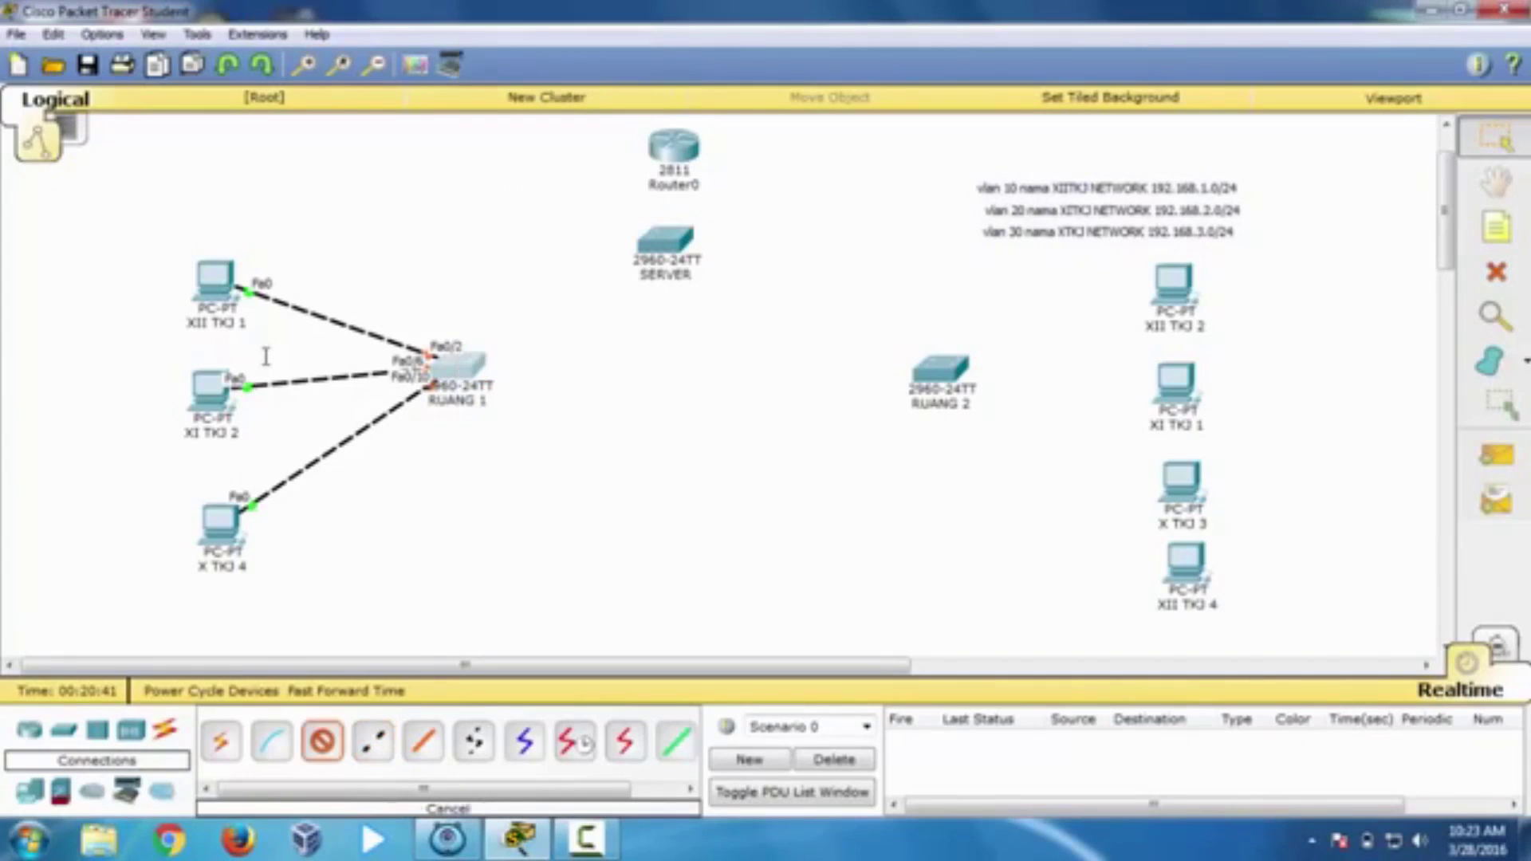
pyautogui.click(463, 366)
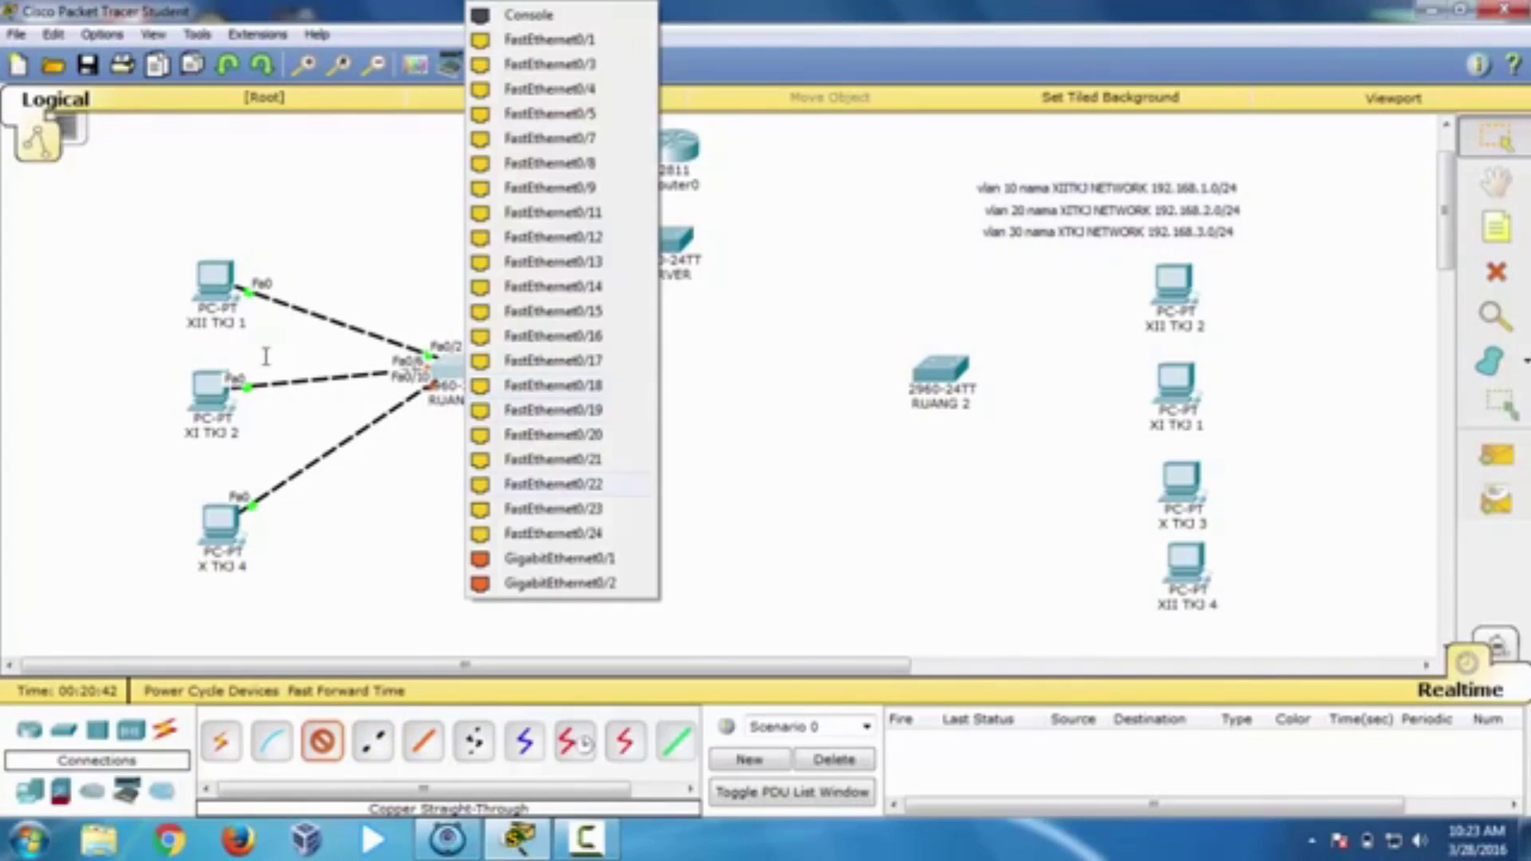
pyautogui.click(265, 356)
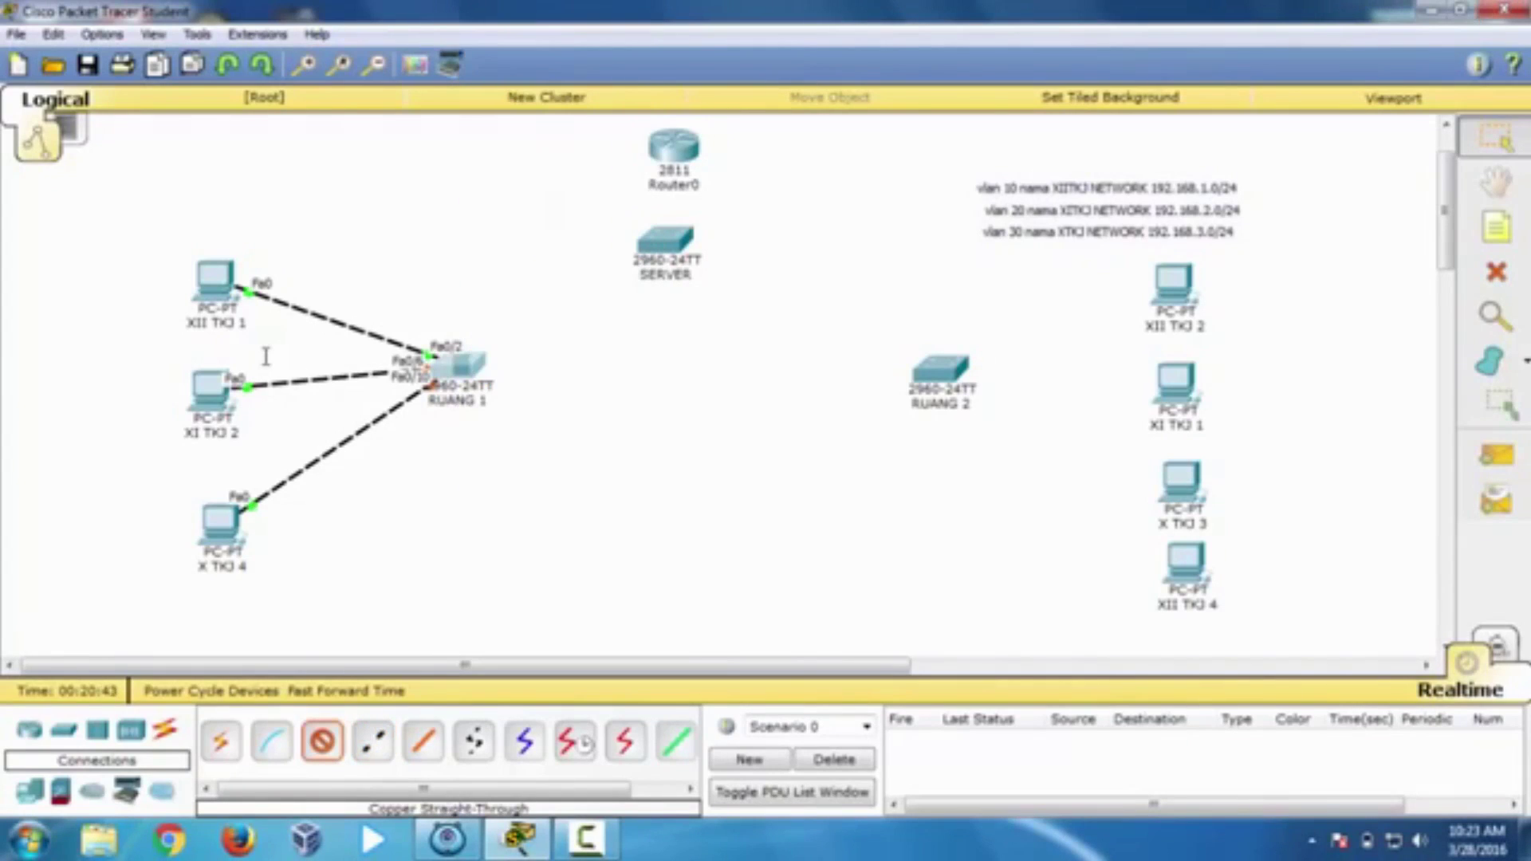
pyautogui.click(654, 251)
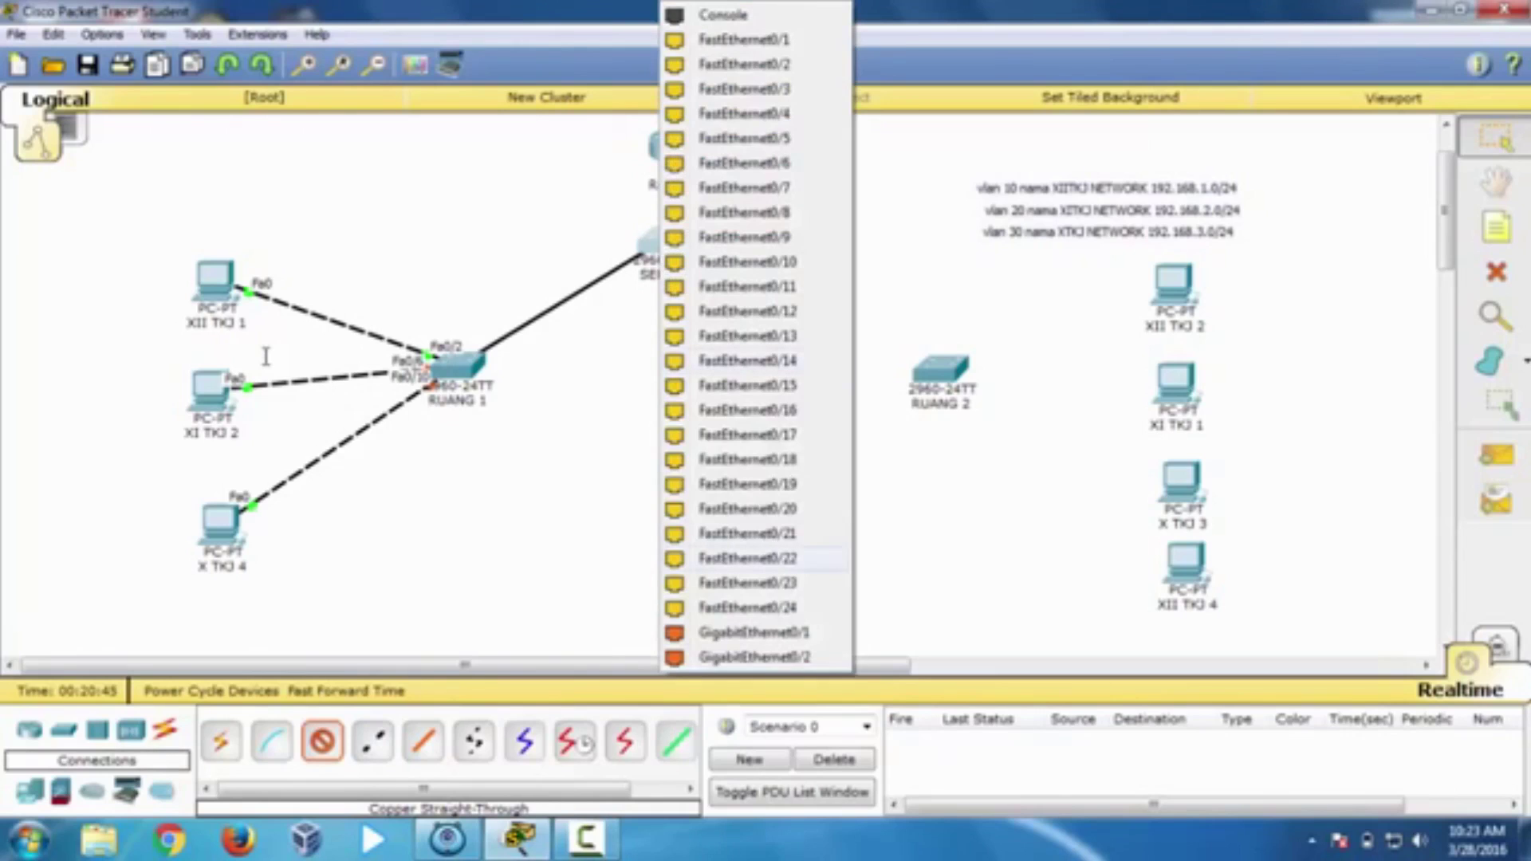
pyautogui.click(747, 508)
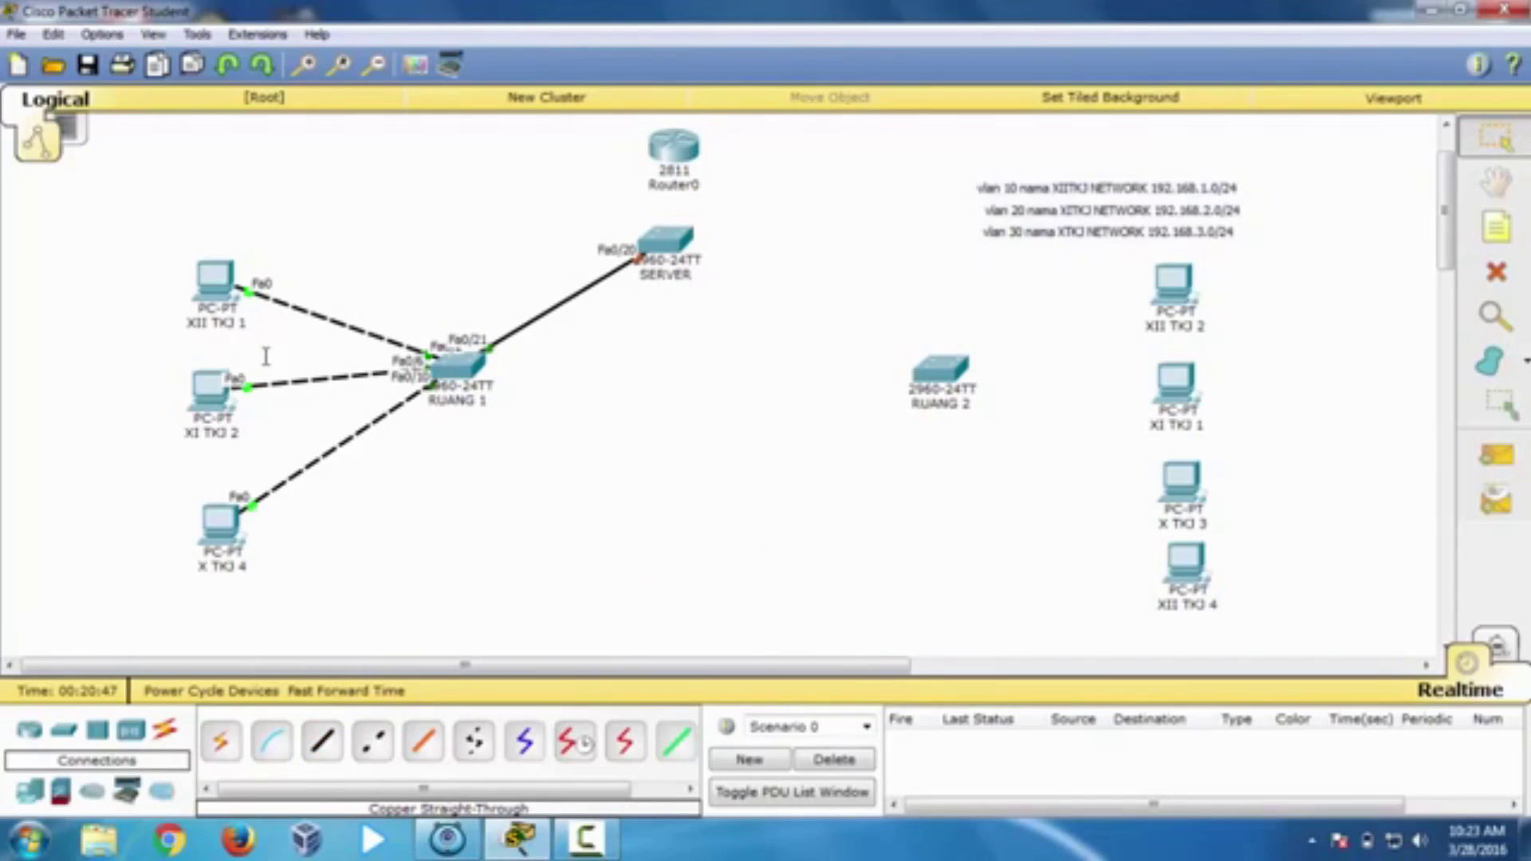
# Step: Connect FastEthernet0/22 of switch SERVER to FastEthernet0/22 of switch RUANG 2 with a copper straight-through cable
pyautogui.click(323, 741)
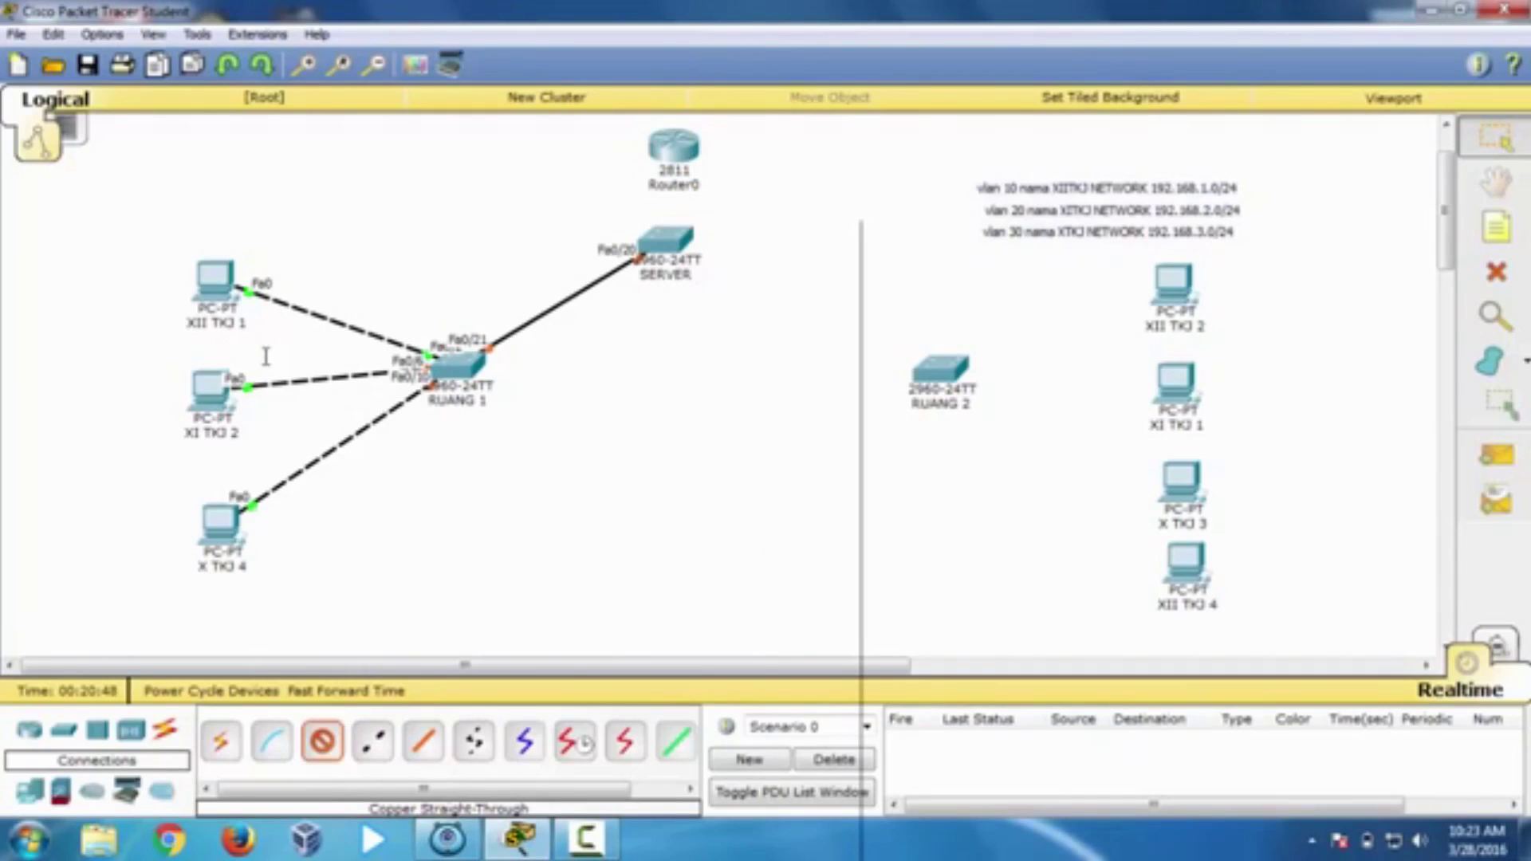
pyautogui.click(666, 239)
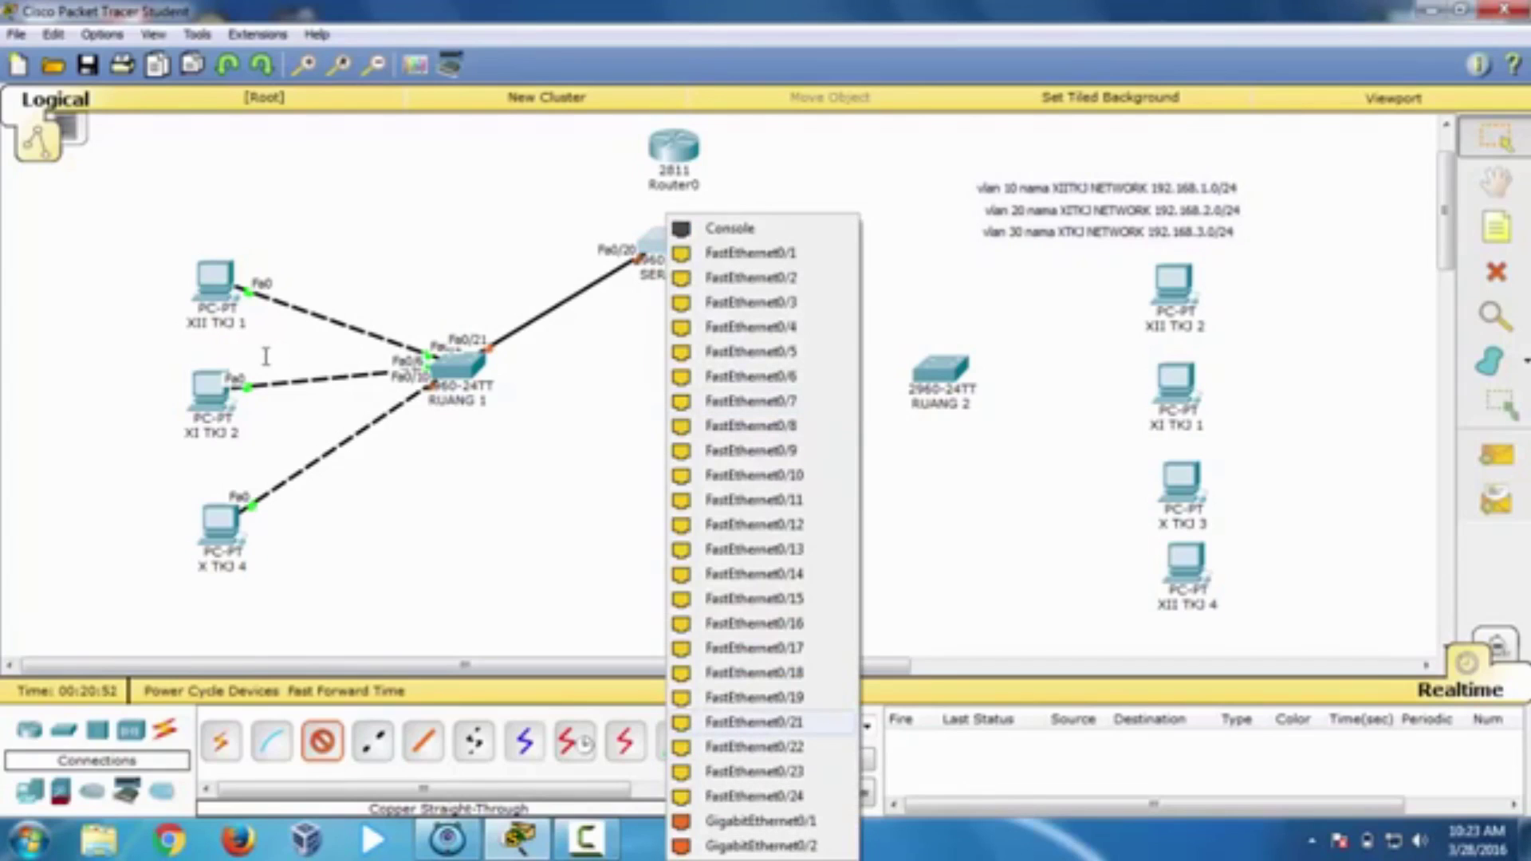
pyautogui.click(754, 721)
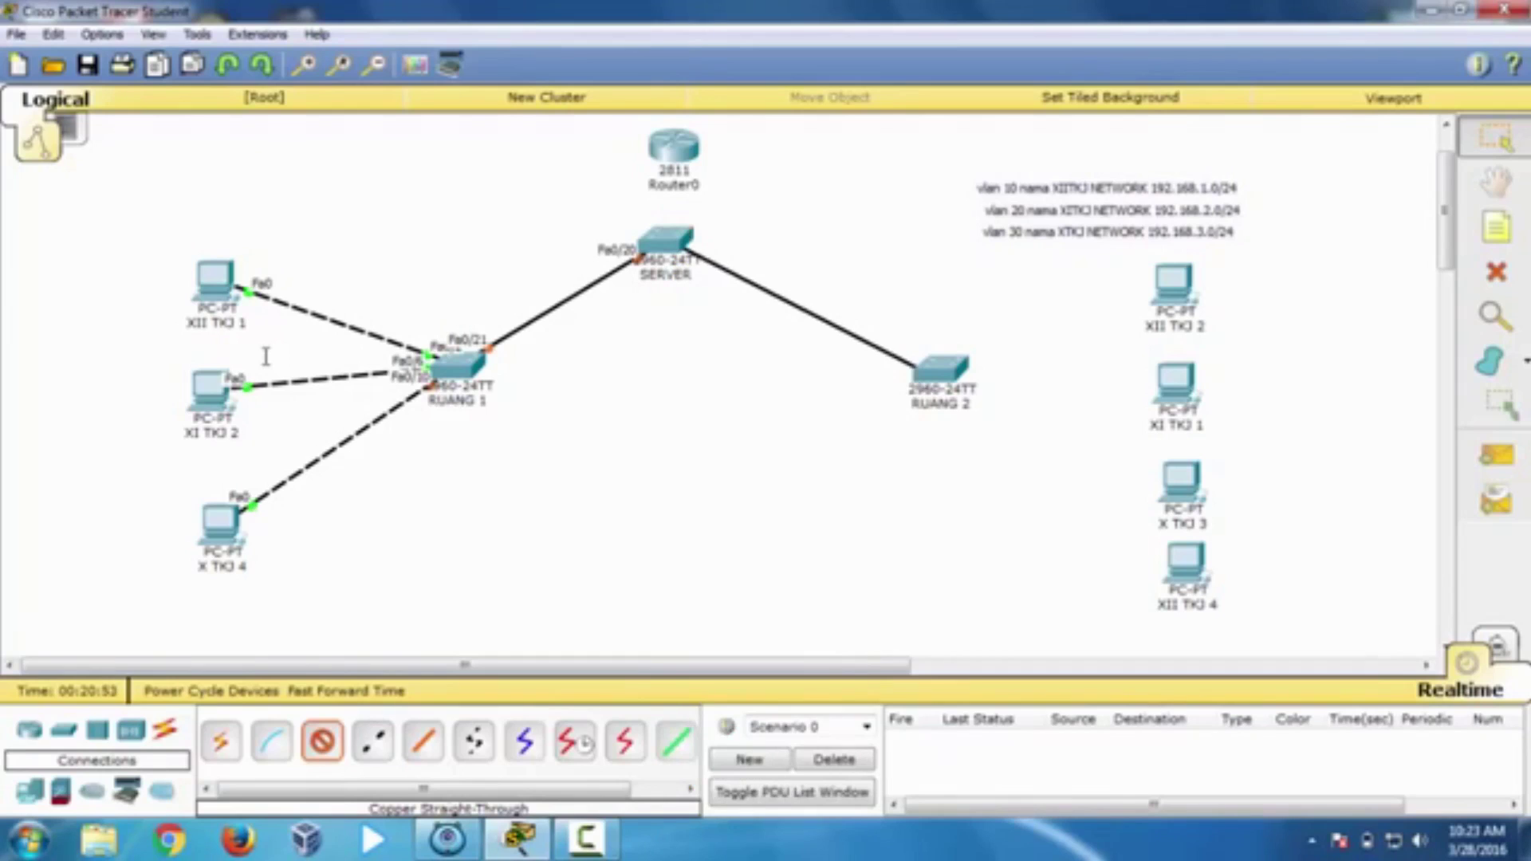
pyautogui.click(940, 369)
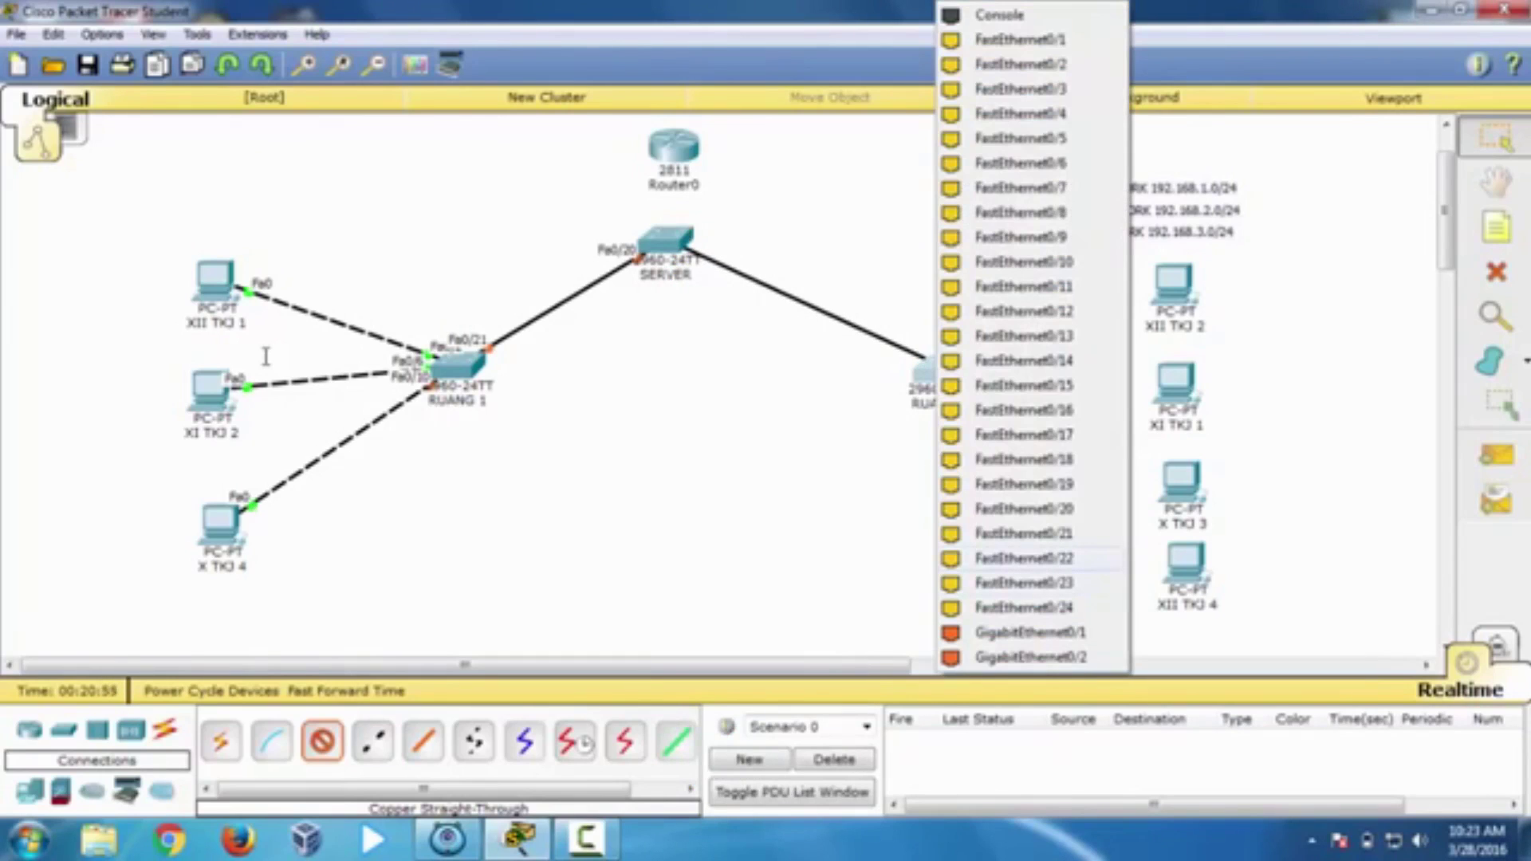
pyautogui.click(1023, 558)
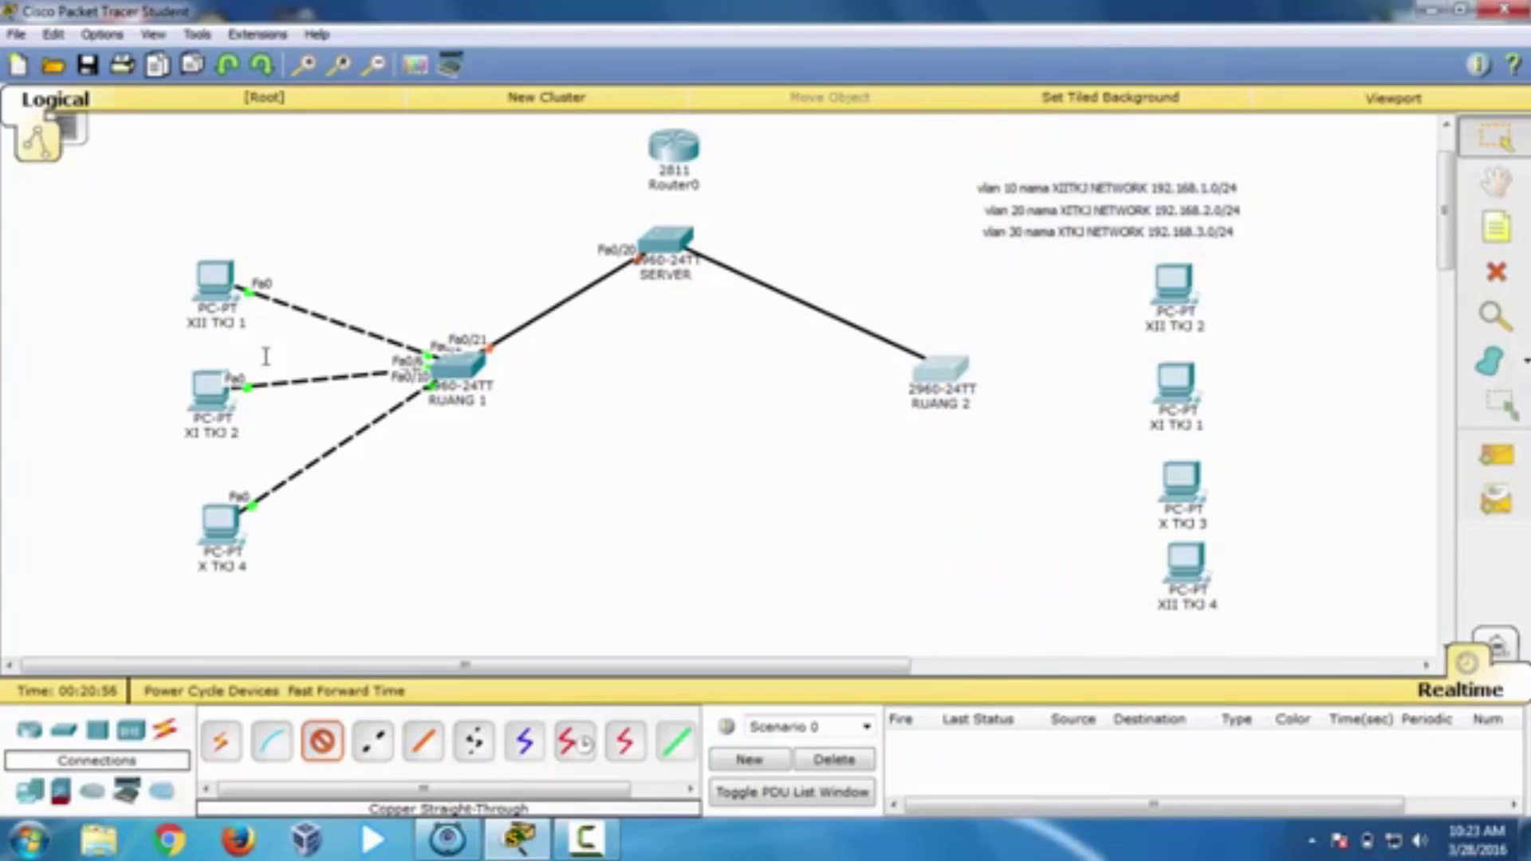
# Step: Connect FastEthernet0 of PC XII TKJ 2 to FastEthernet0/3 of switch RUANG 2 with a copper cross-over cable
pyautogui.click(372, 742)
pyautogui.click(1172, 283)
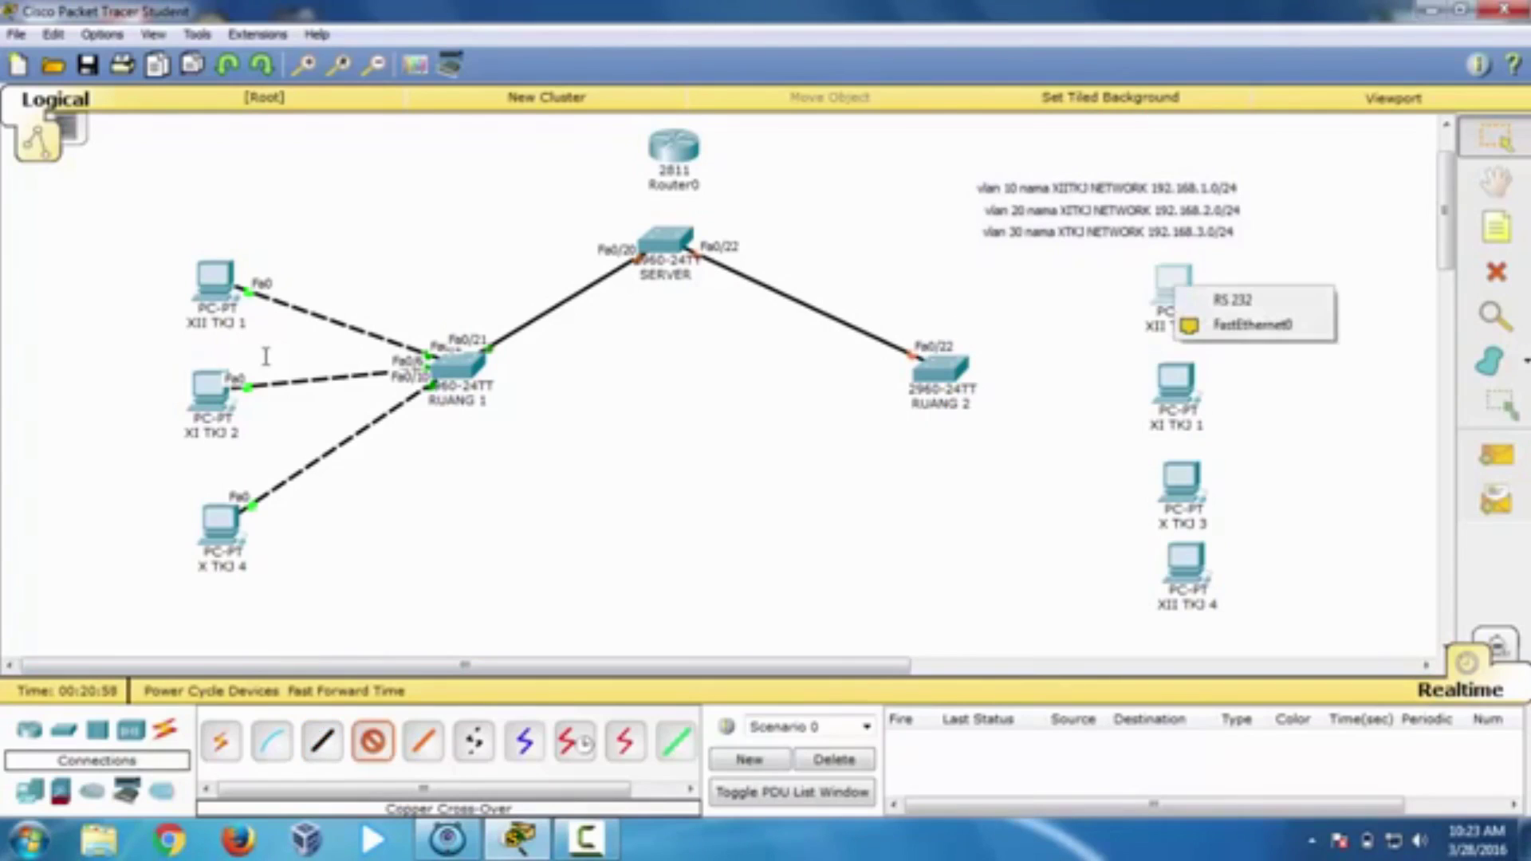
pyautogui.click(1269, 318)
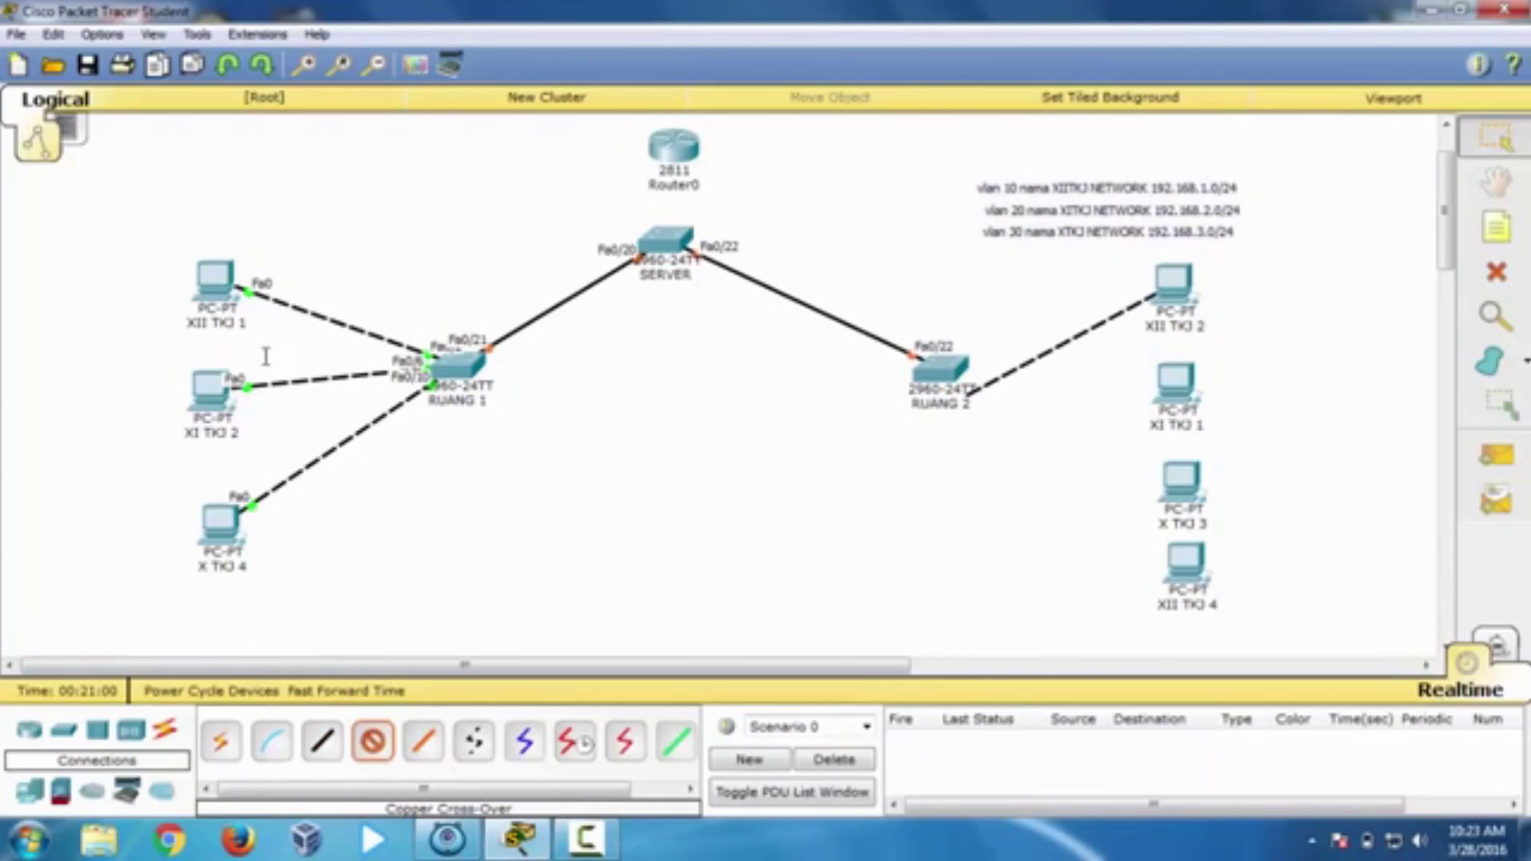
pyautogui.click(953, 379)
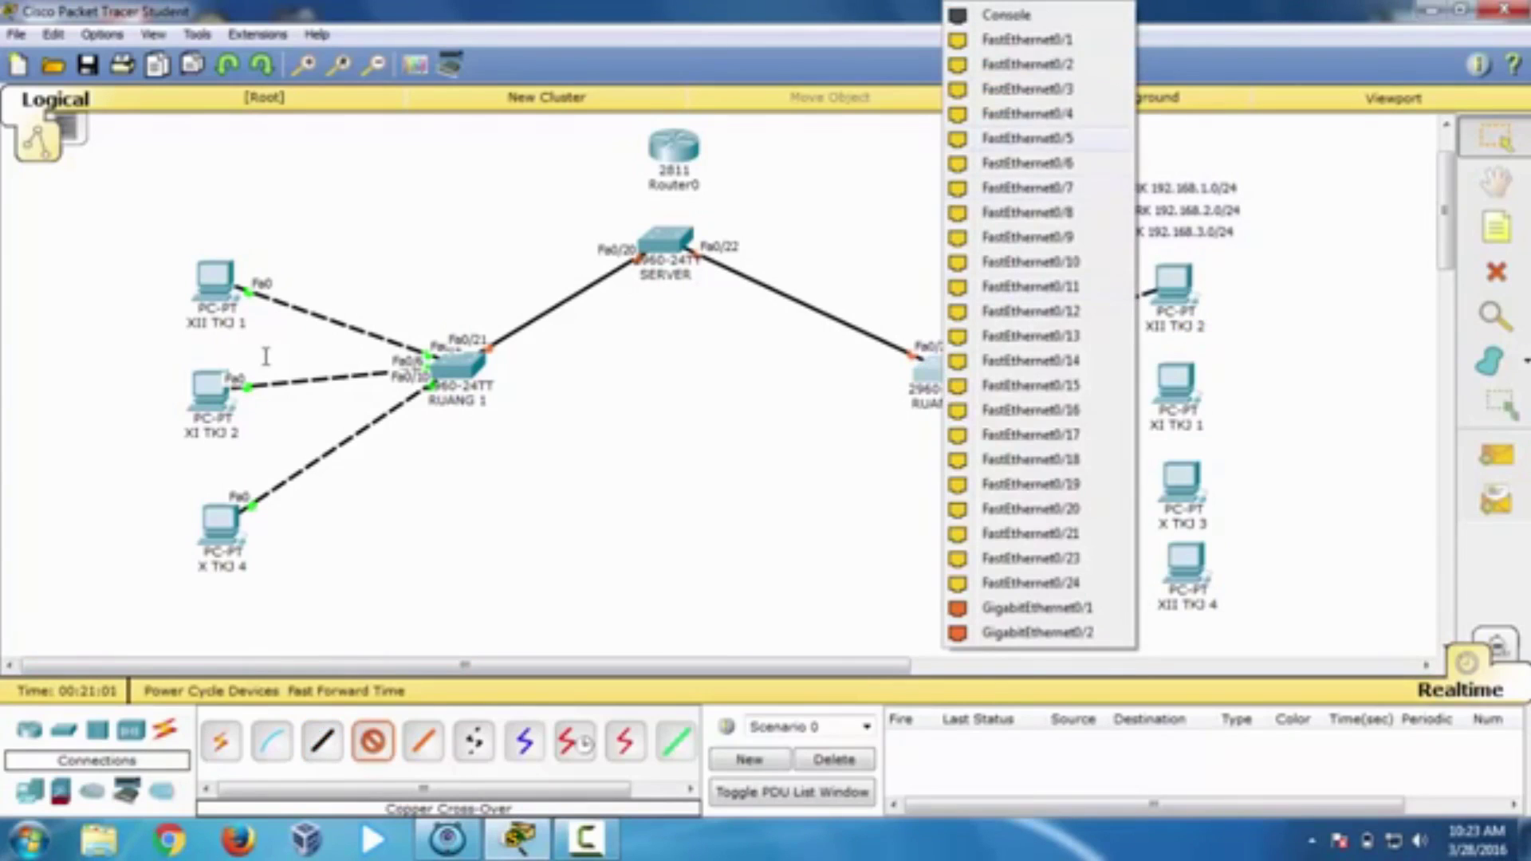
pyautogui.click(1028, 89)
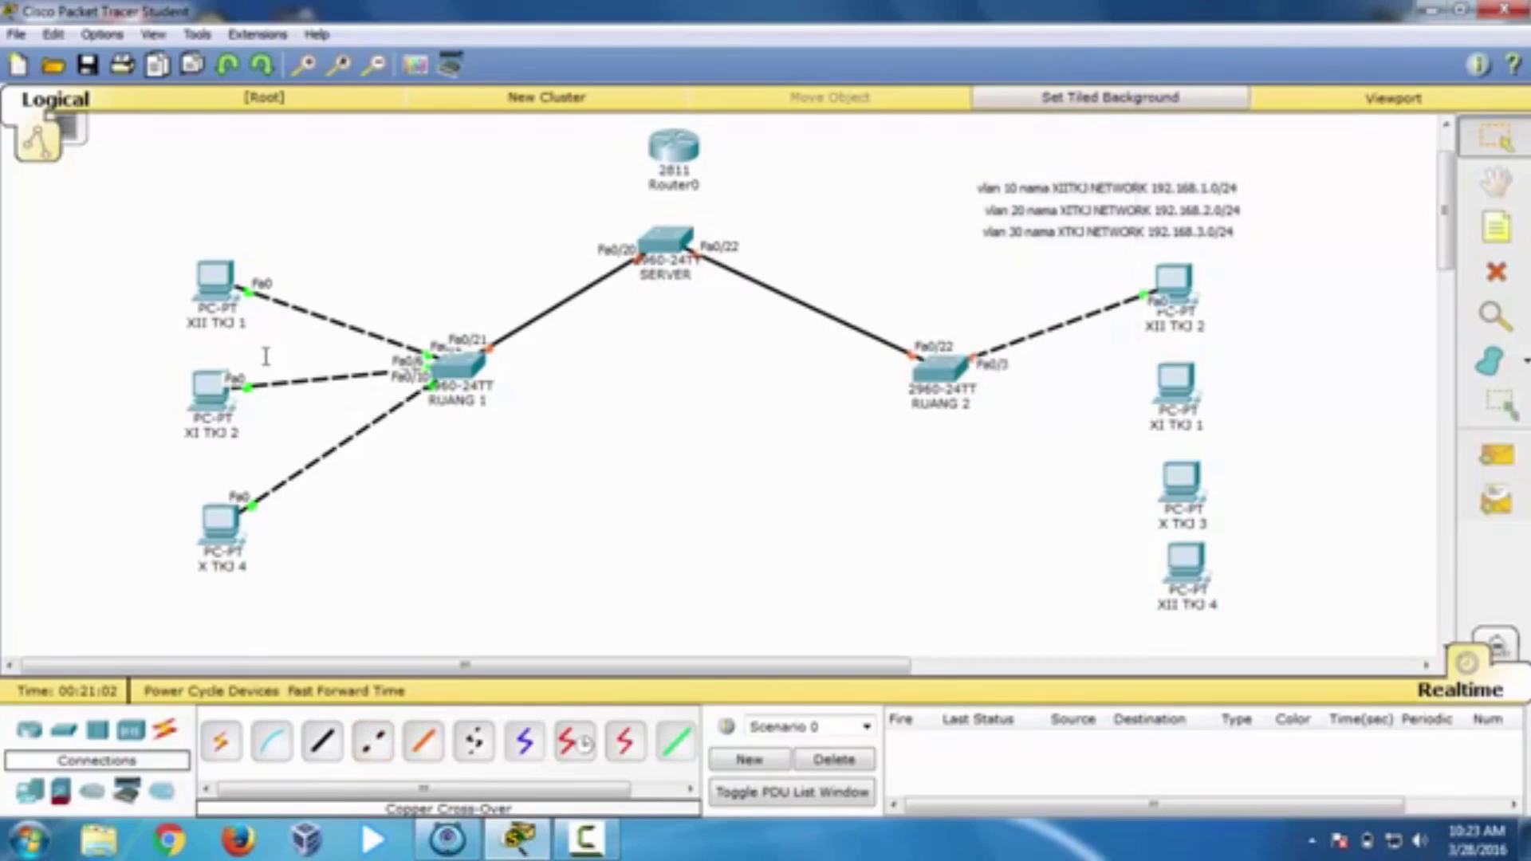
# Step: Connect FastEthernet0 of PC XI TKJ 1 to FastEthernet0/8 of switch RUANG 2 with a copper cross-over cable
pyautogui.click(372, 742)
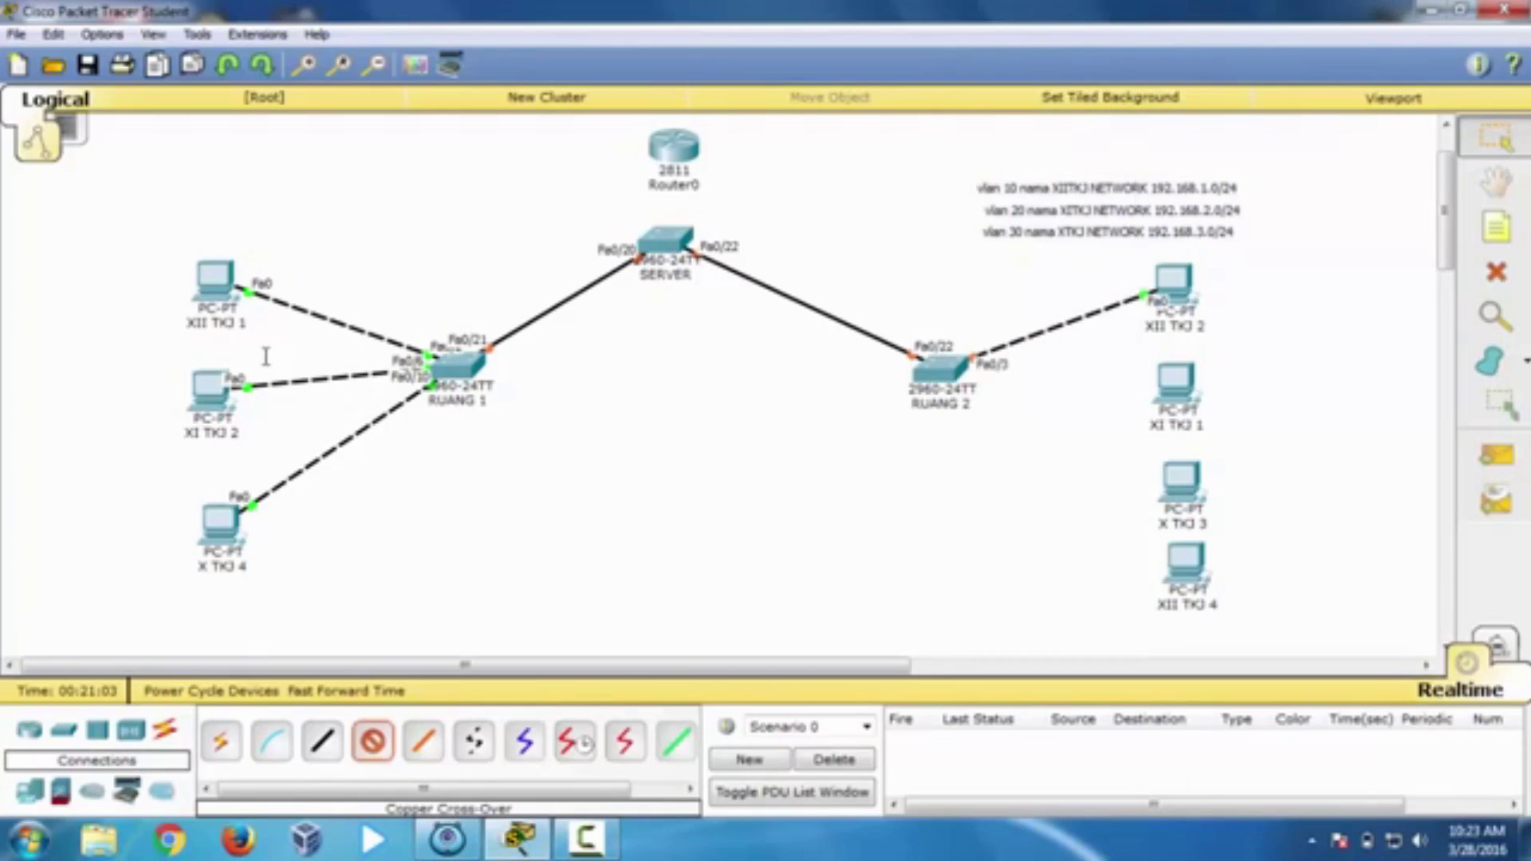
pyautogui.click(1184, 378)
pyautogui.click(1264, 413)
pyautogui.click(940, 368)
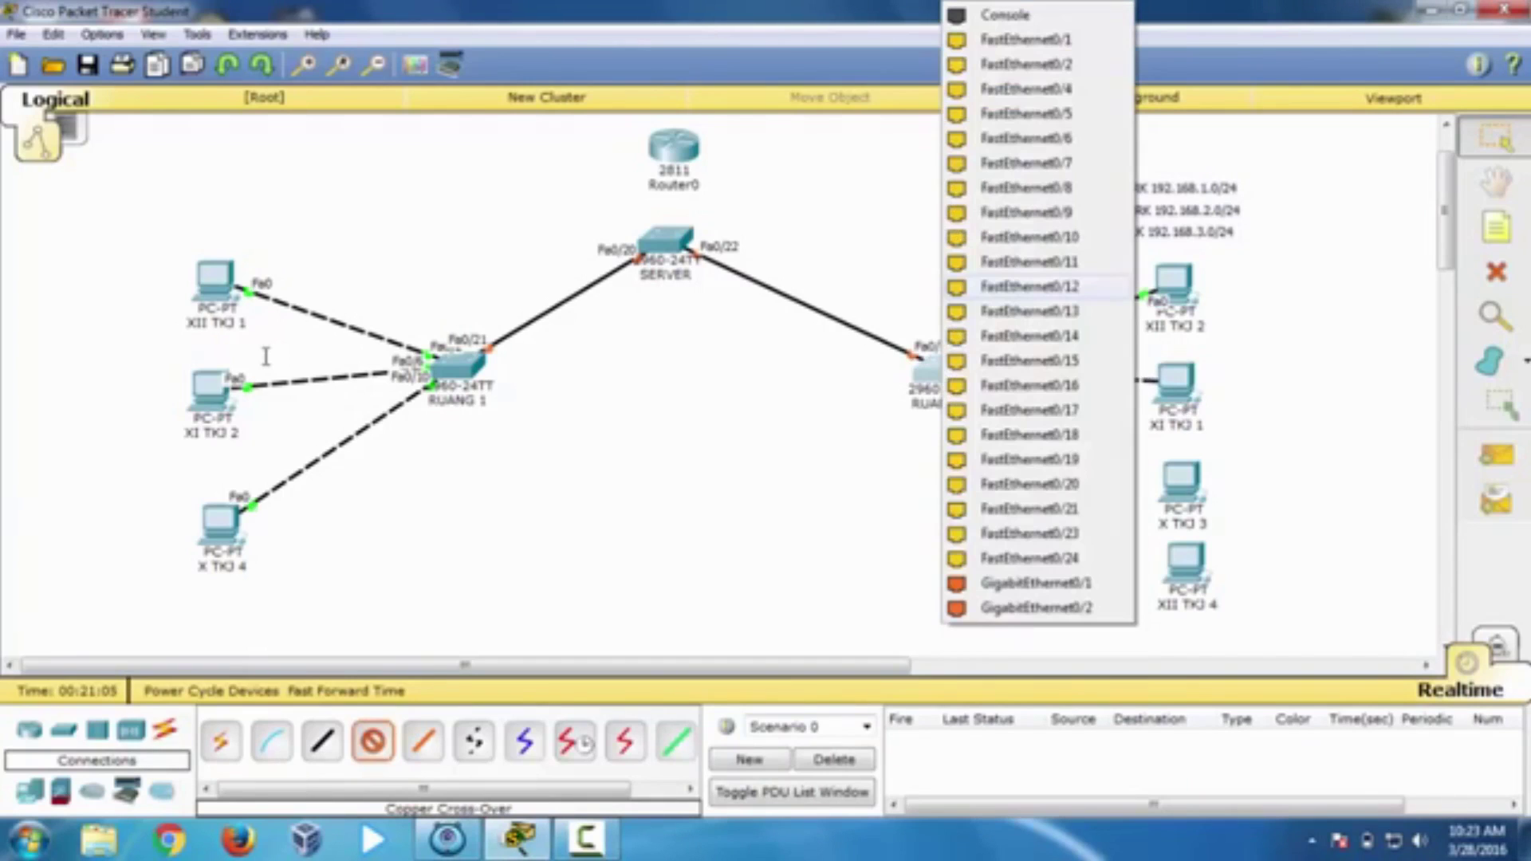
pyautogui.click(1109, 299)
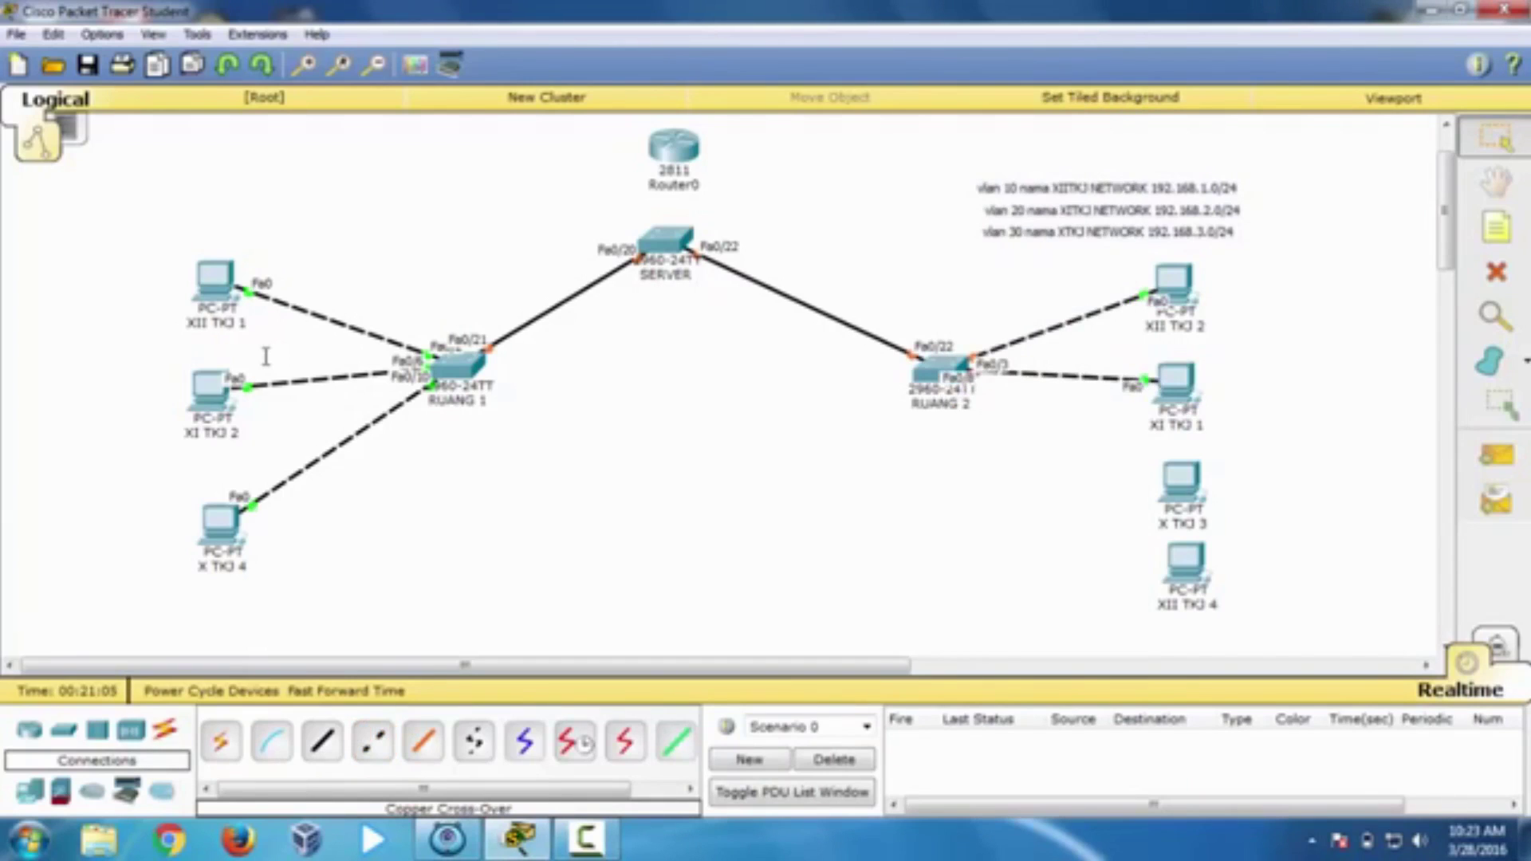
# Step: Connect FastEthernet0 of PC X TKJ 3 to FastEthernet0/11 of switch RUANG 2 with a copper cross-over cable
pyautogui.click(372, 741)
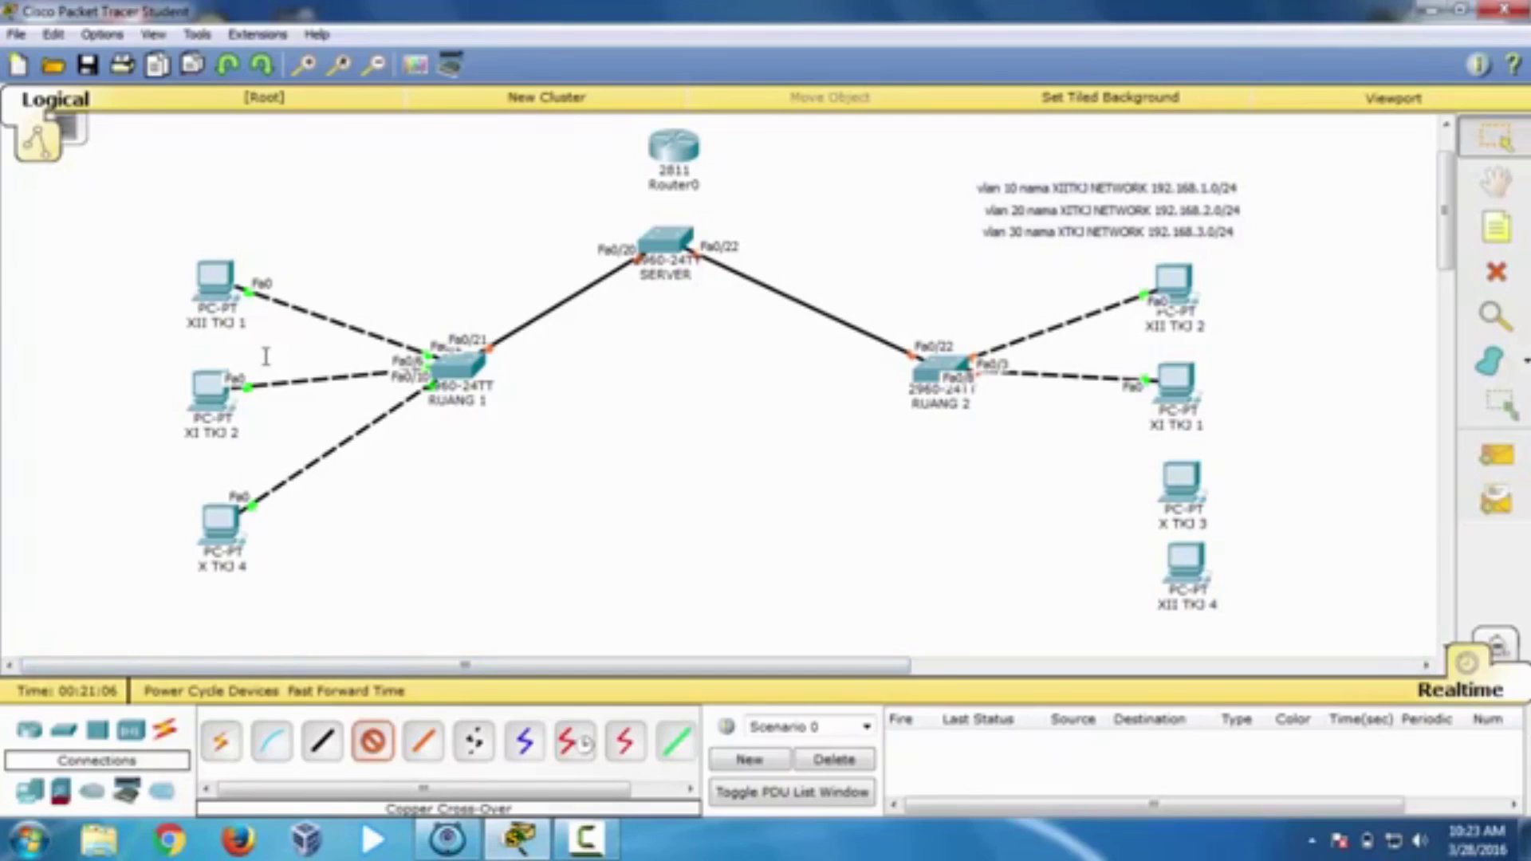
pyautogui.click(1180, 482)
pyautogui.click(1248, 530)
pyautogui.click(941, 371)
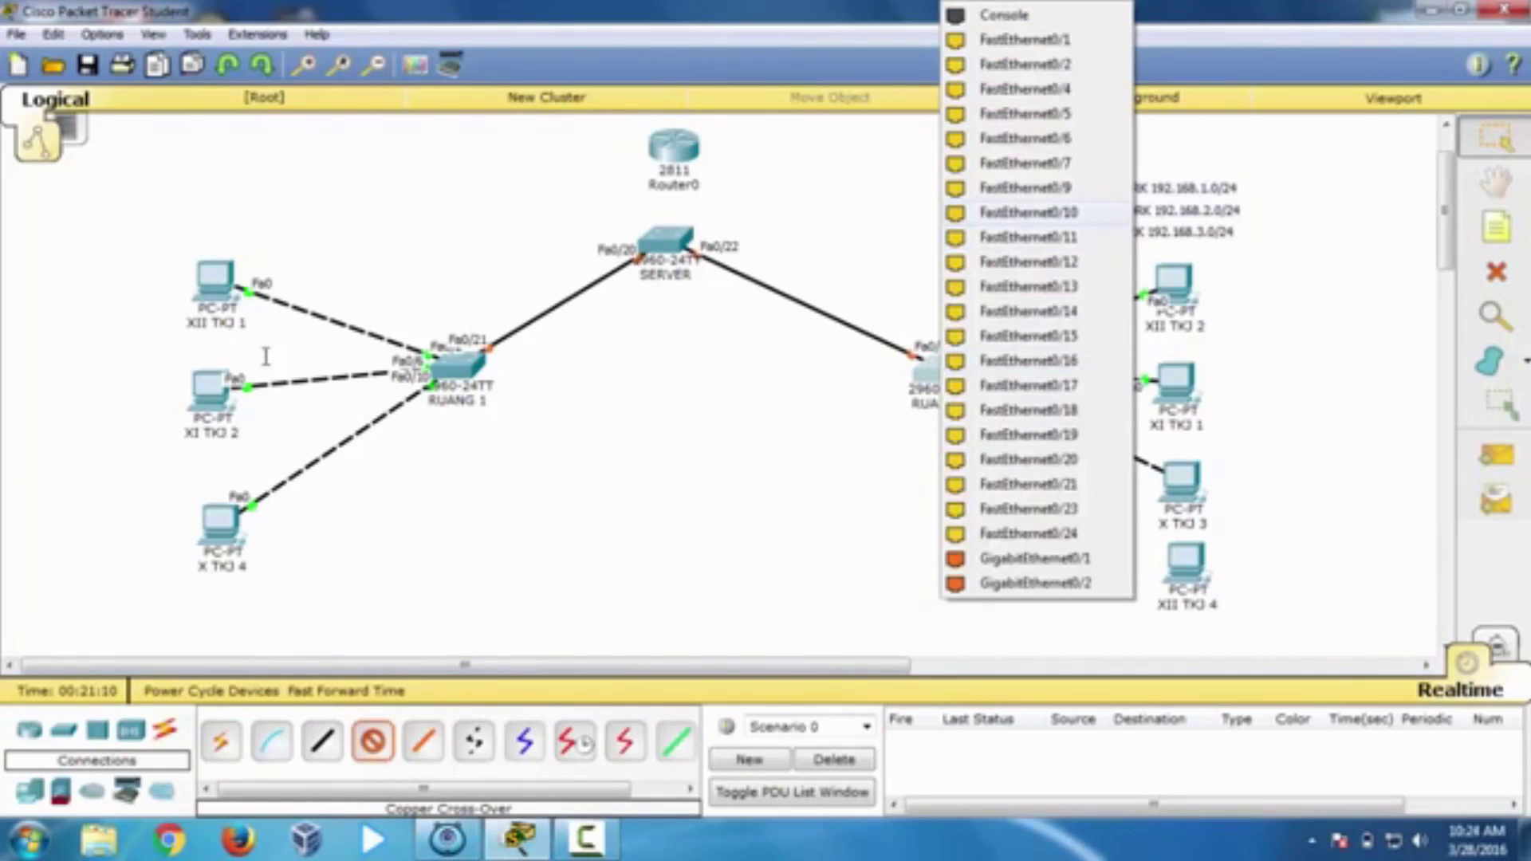
pyautogui.click(1029, 236)
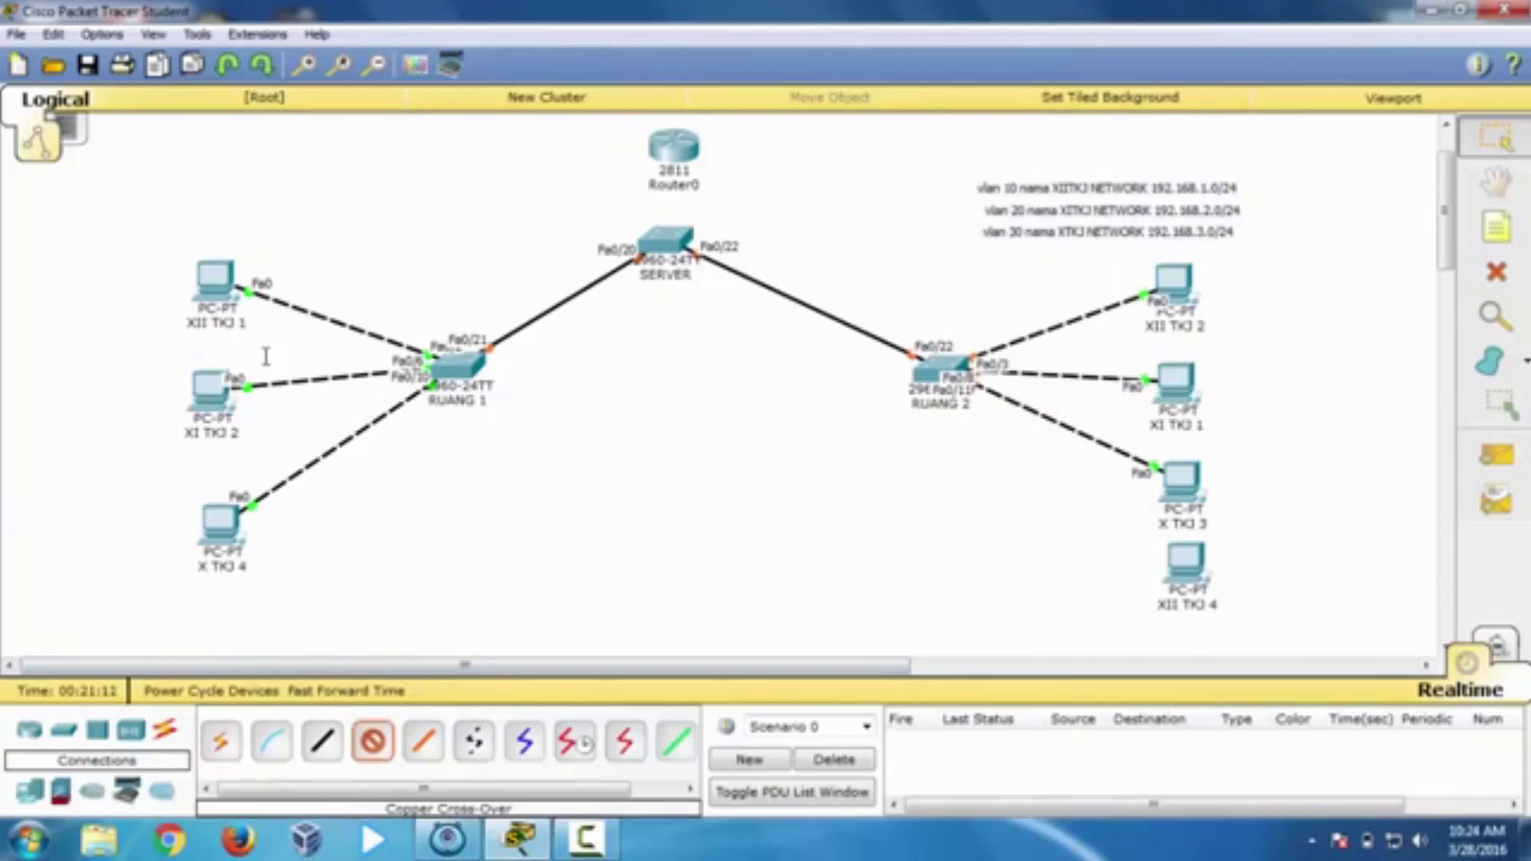
# Step: Connect FastEthernet0 of PC XII TKJ 4 to FastEthernet0/2 of switch RUANG 2 with a copper cross-over cable
pyautogui.click(1188, 562)
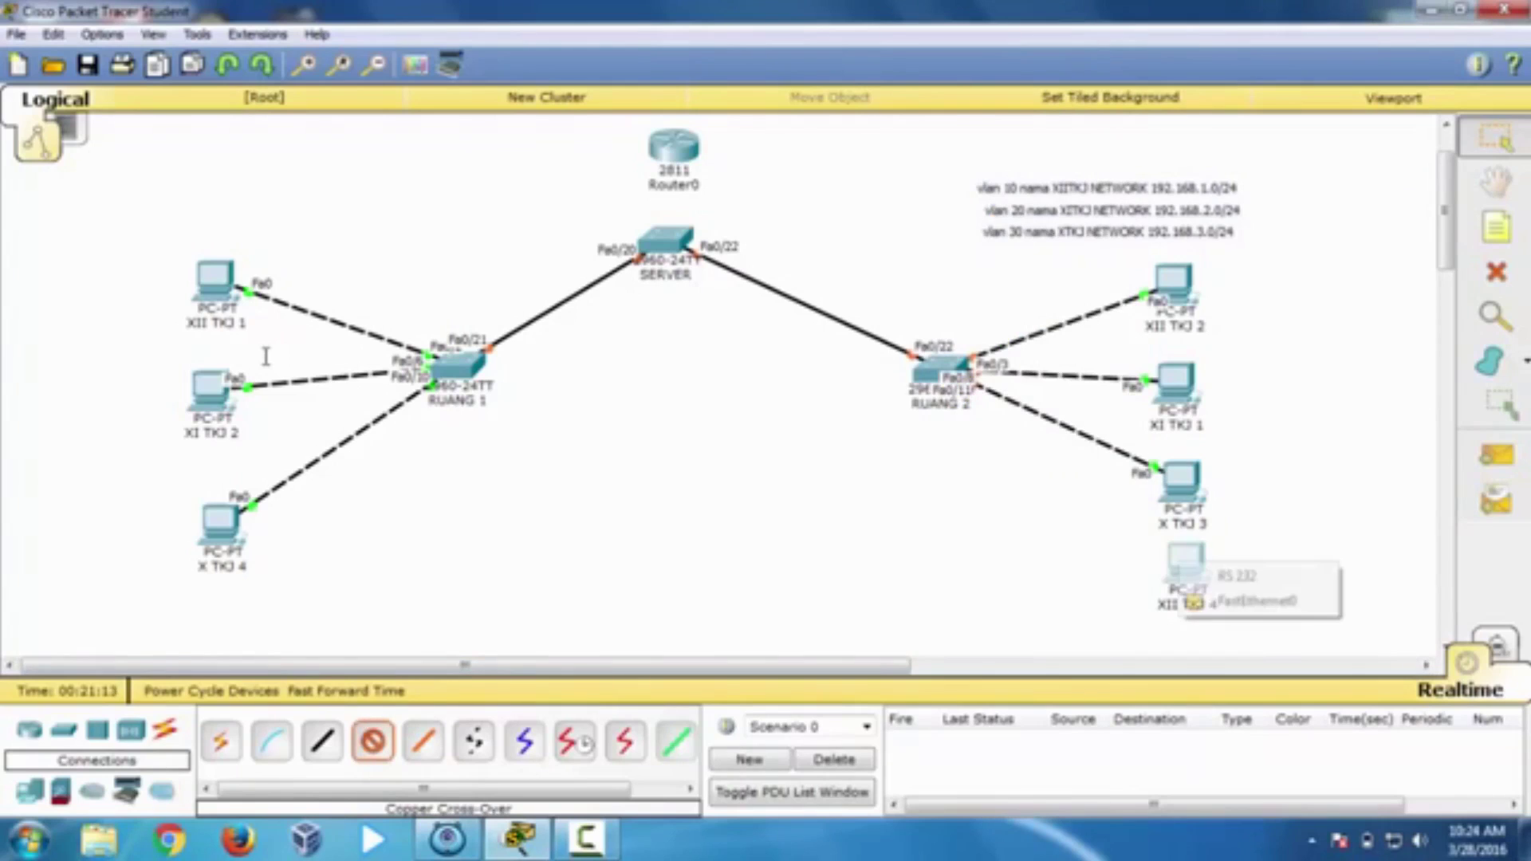
pyautogui.click(1280, 600)
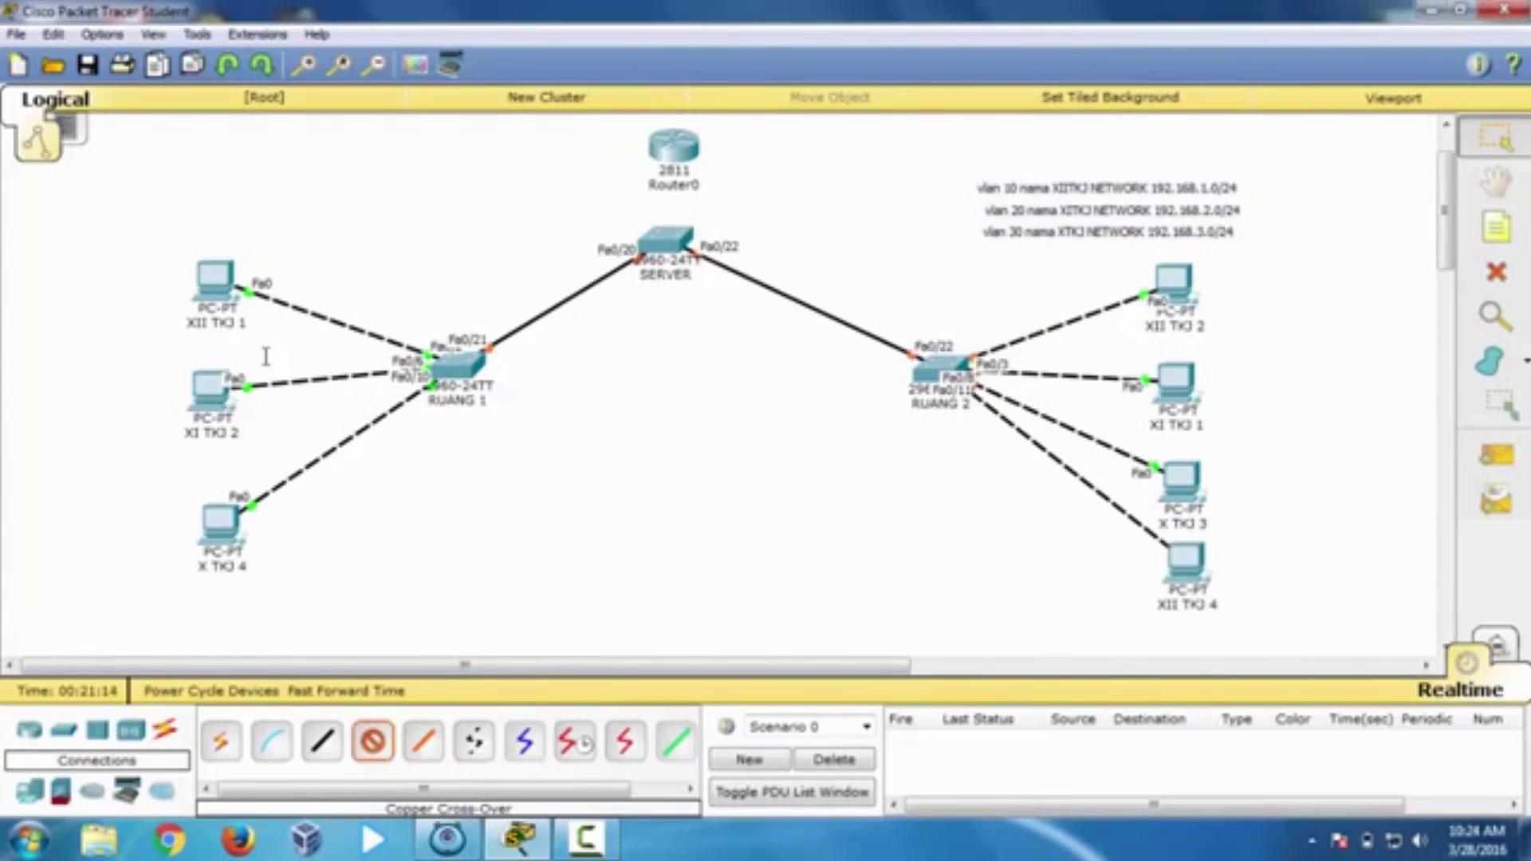
pyautogui.click(950, 373)
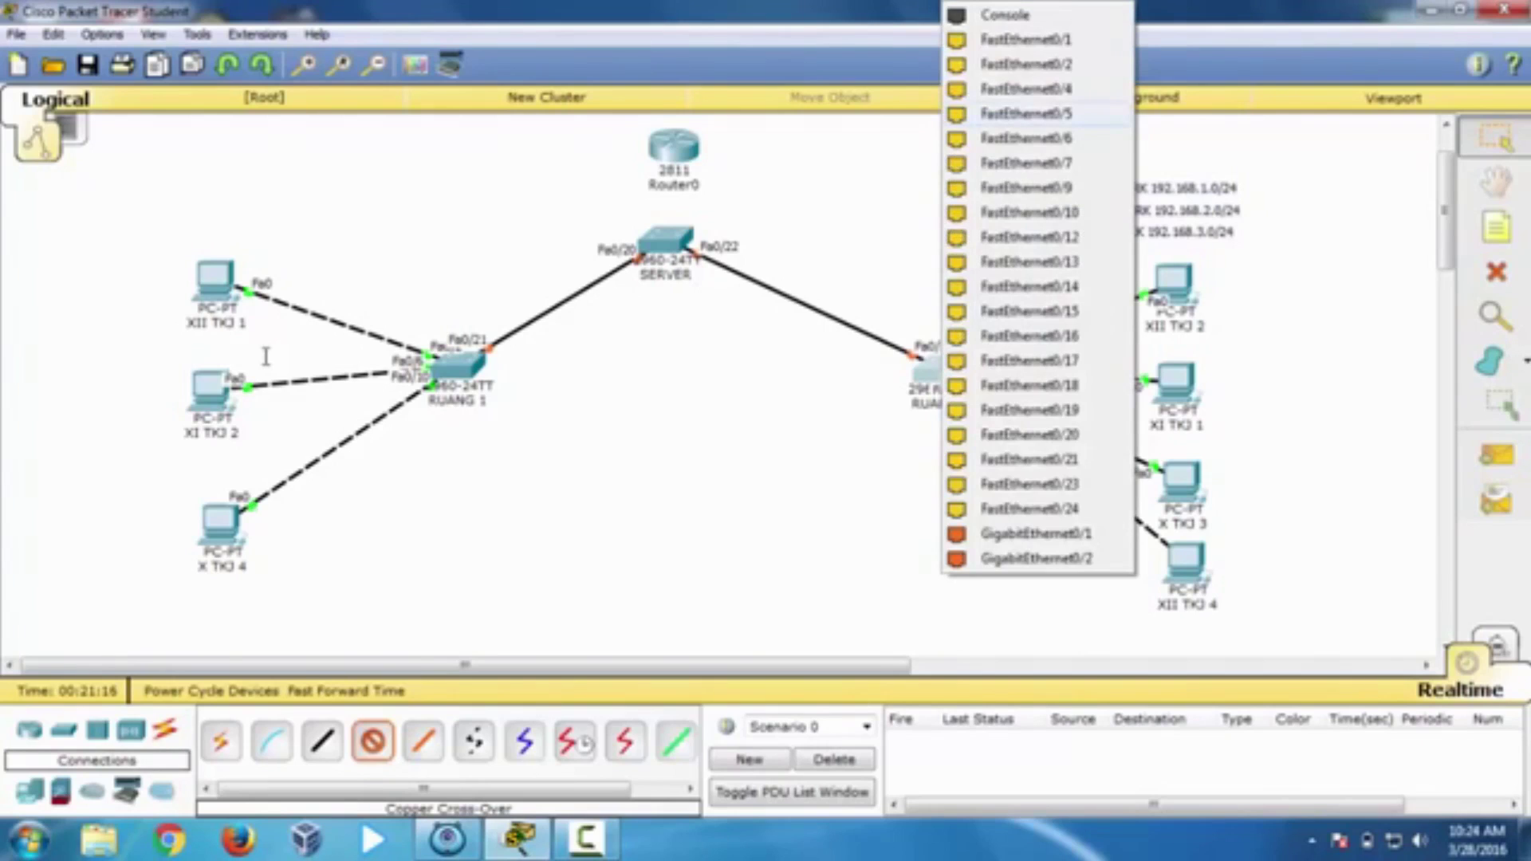
pyautogui.click(1026, 113)
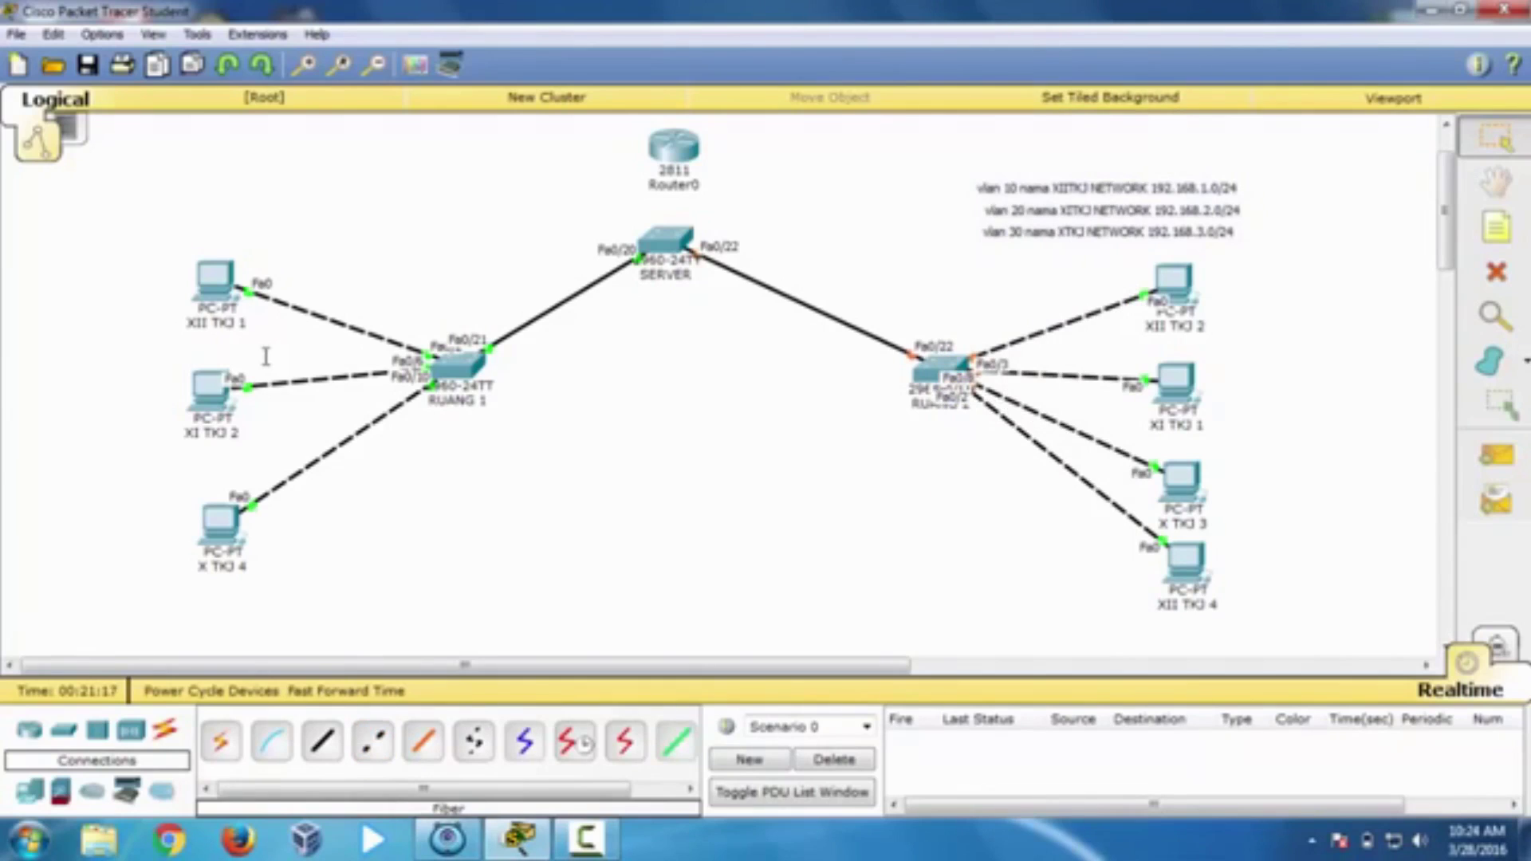
# Step: Connect FastEthernet0/21 of switch SERVER to FastEthernet0/0 of the 2811 router with a copper cross-over cable
pyautogui.click(372, 742)
pyautogui.click(666, 239)
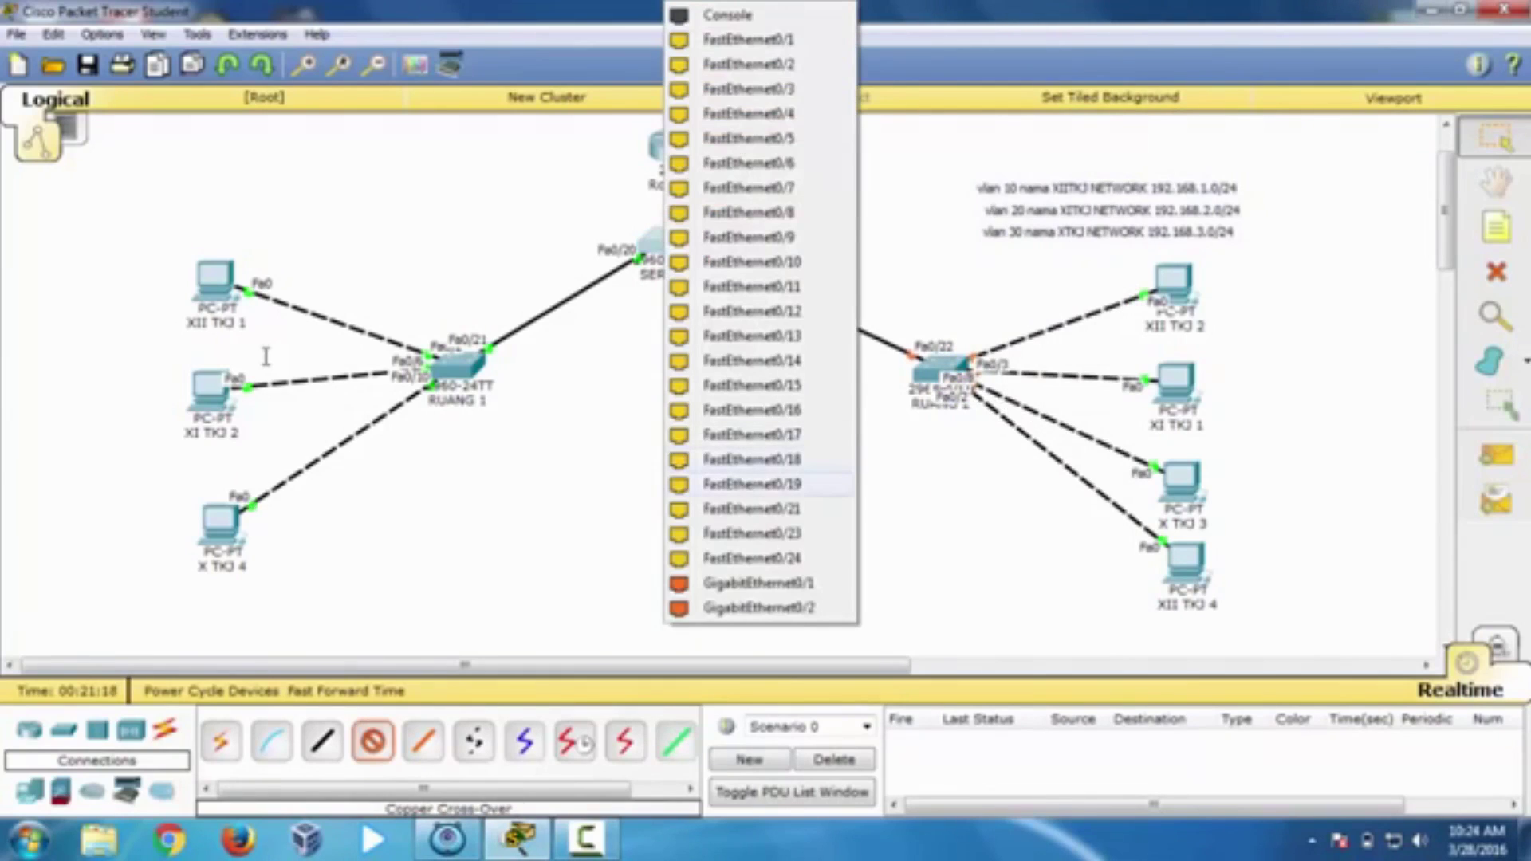
pyautogui.click(751, 484)
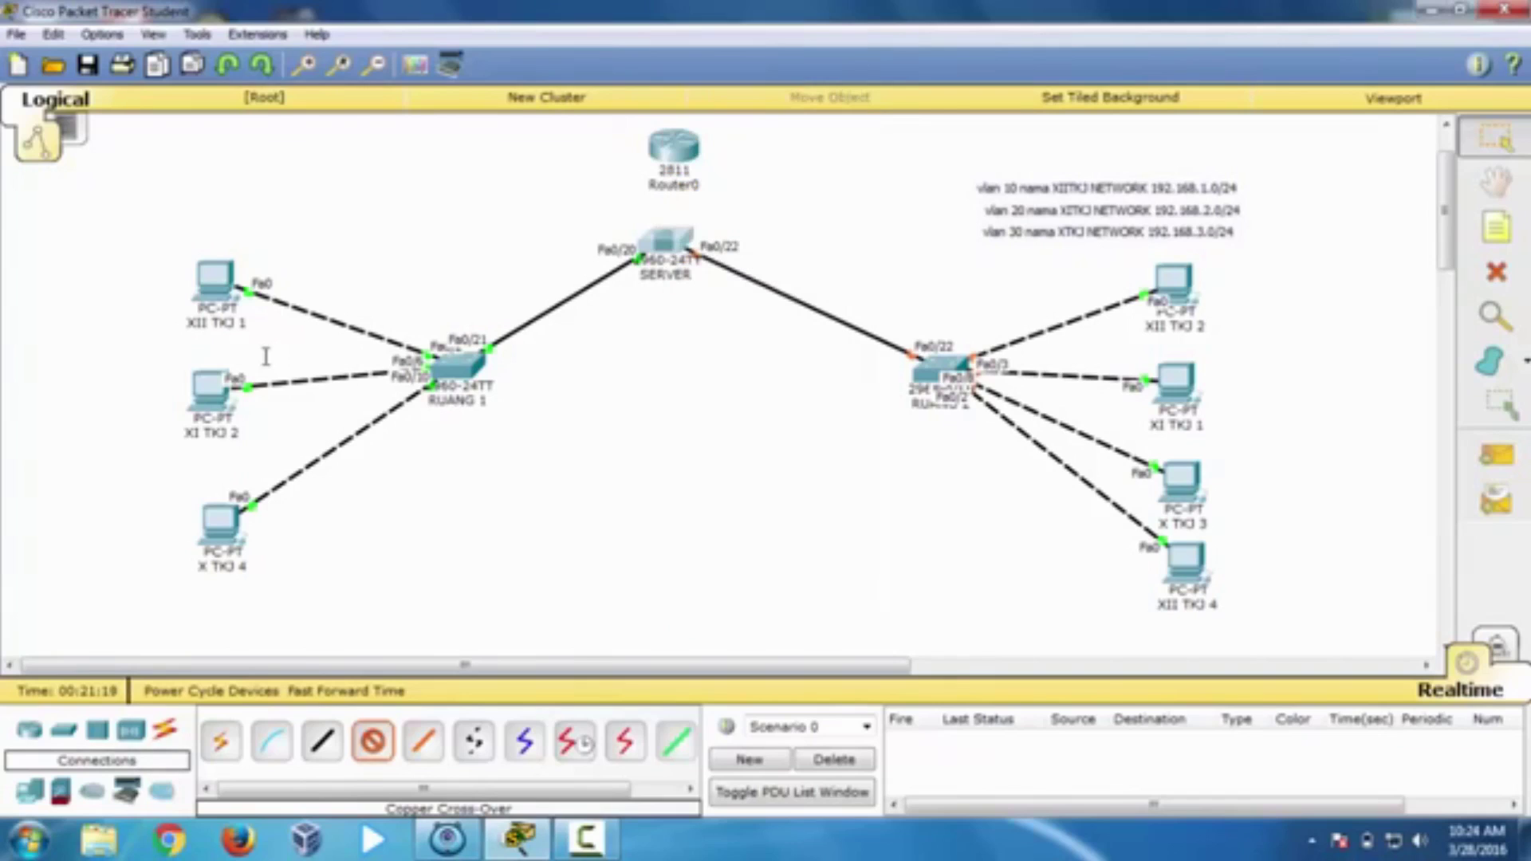
pyautogui.click(671, 172)
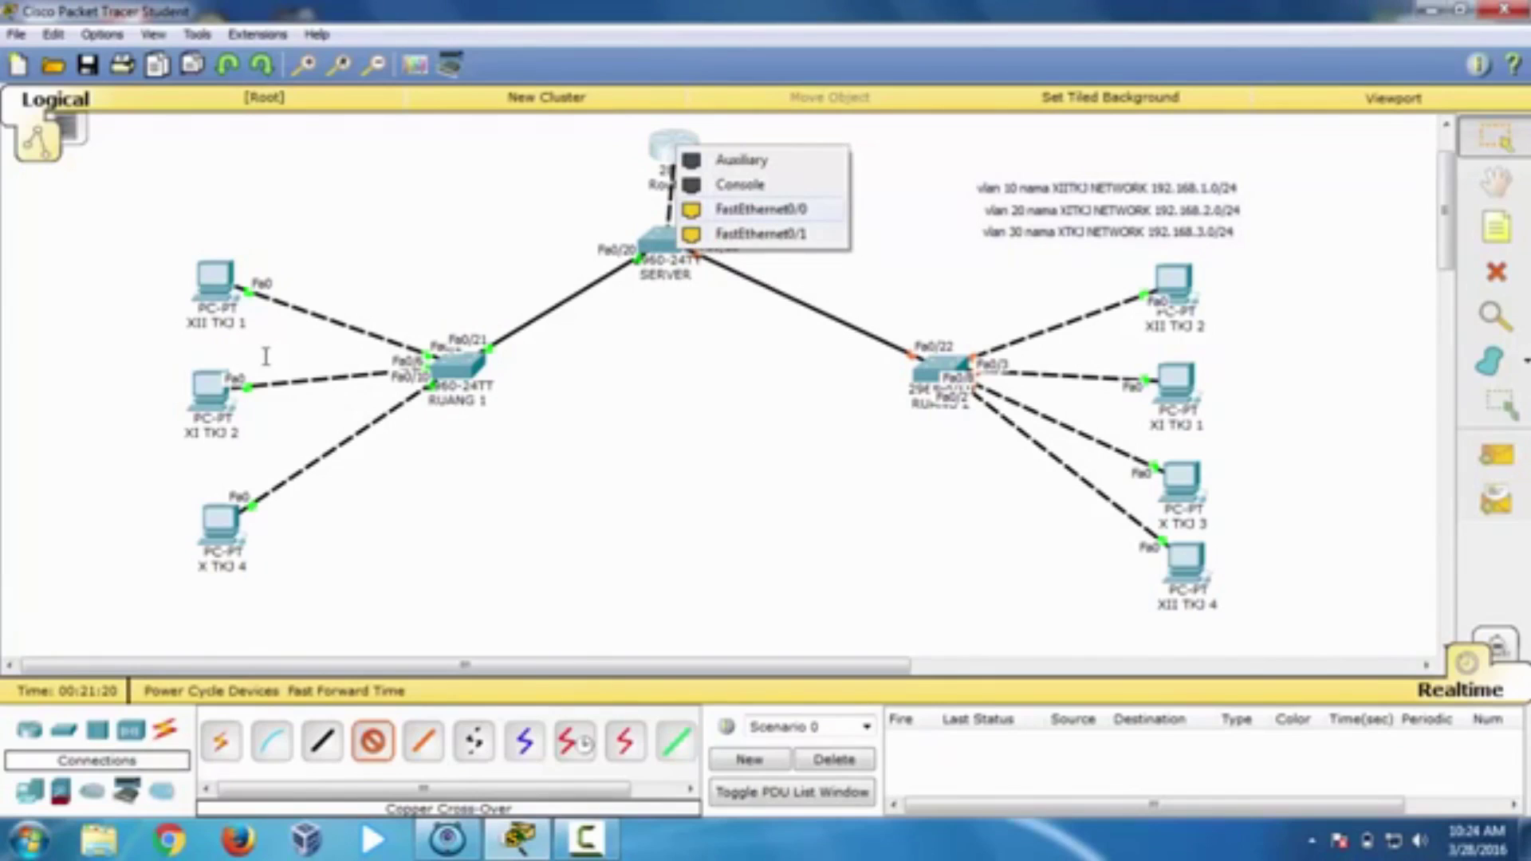
pyautogui.click(761, 209)
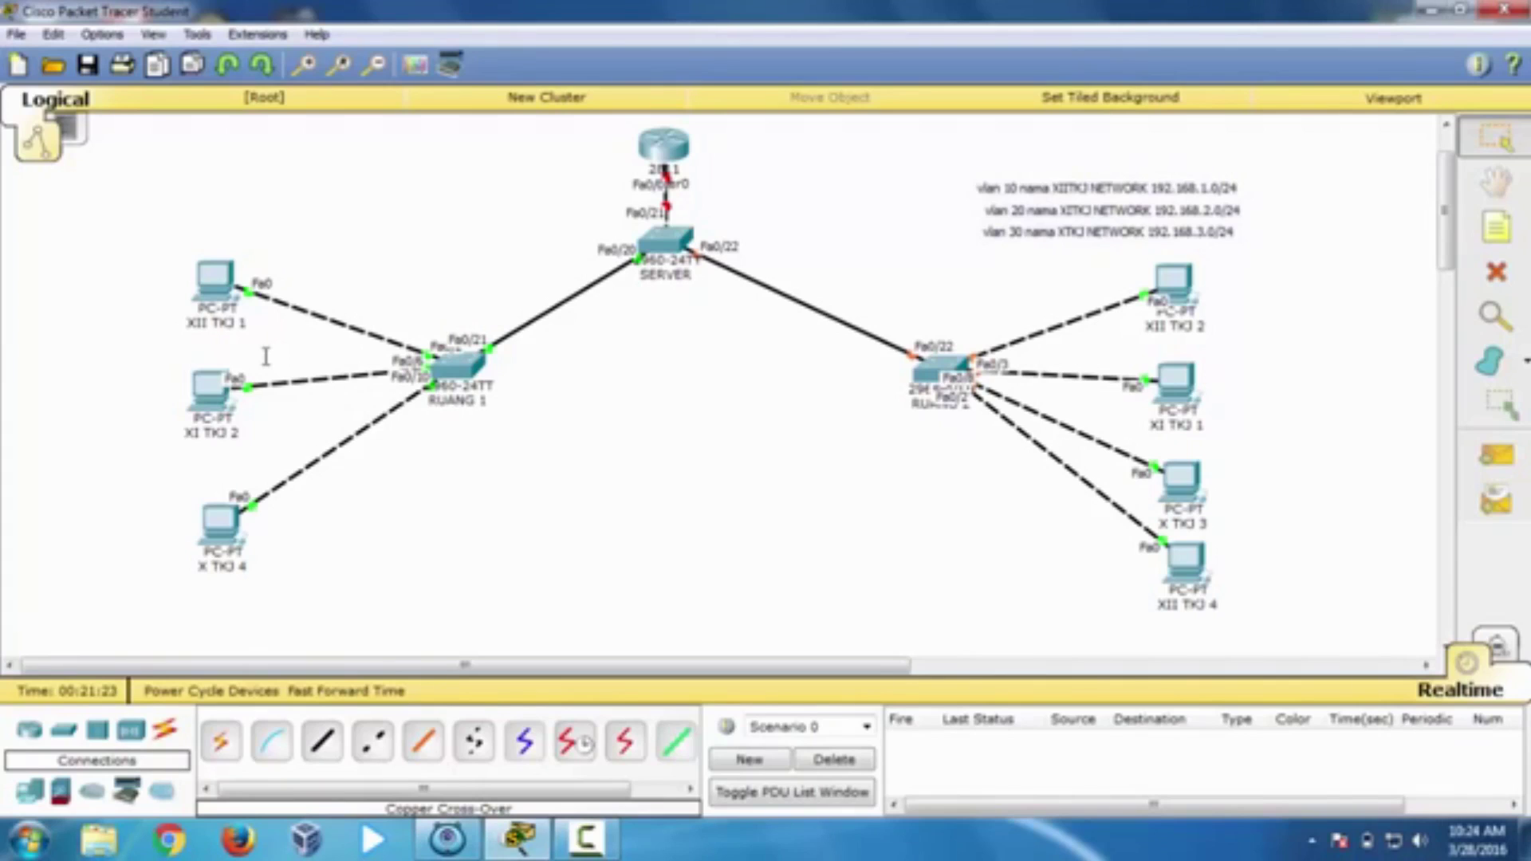
# Step: Open the command line of switch SERVER and enter global configuration mode with enable and conf t
pyautogui.click(664, 240)
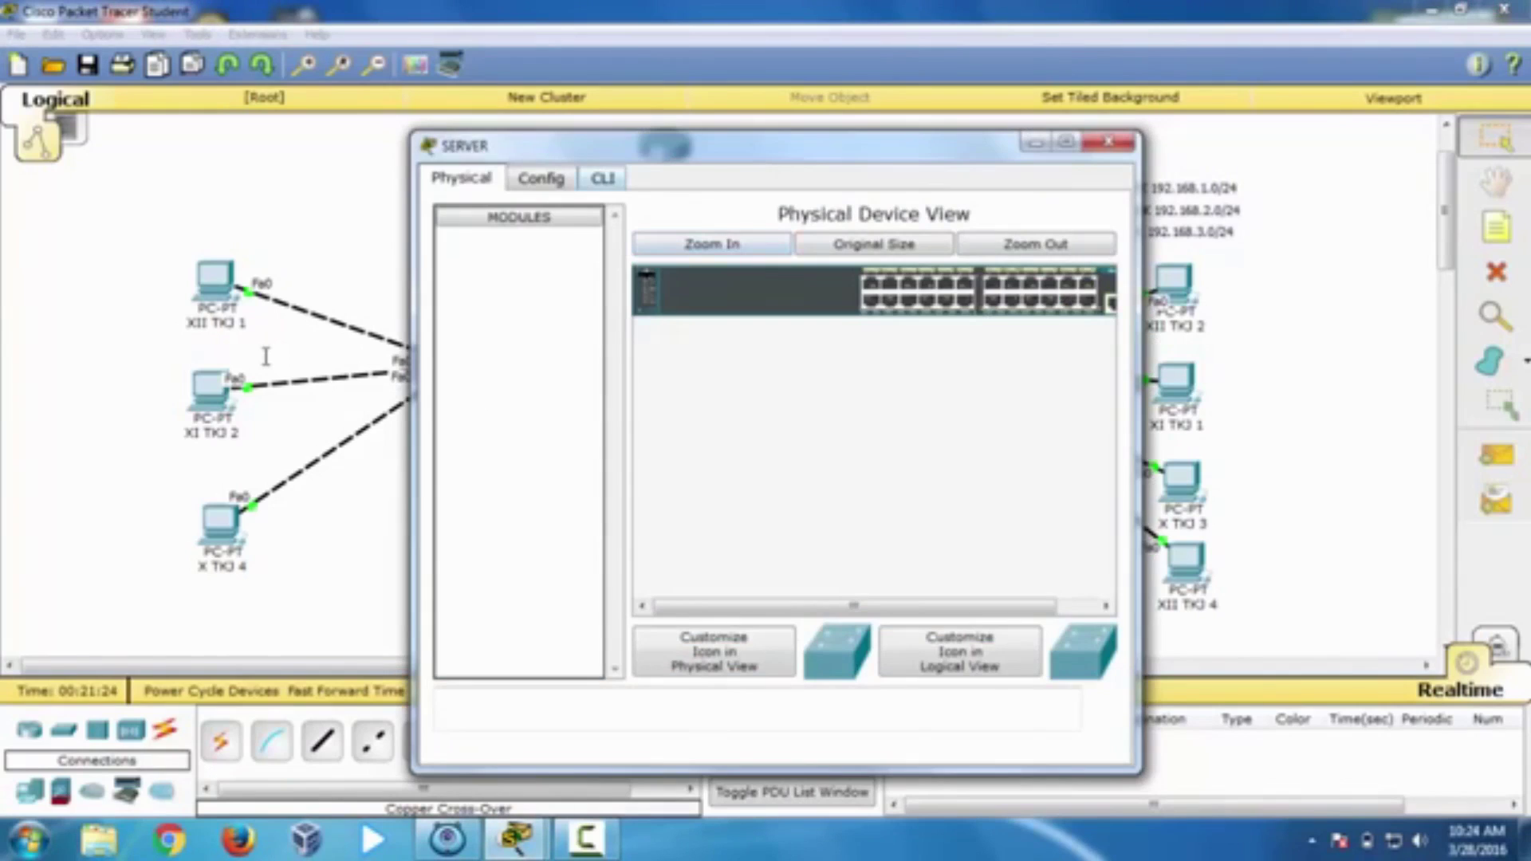
pyautogui.click(602, 177)
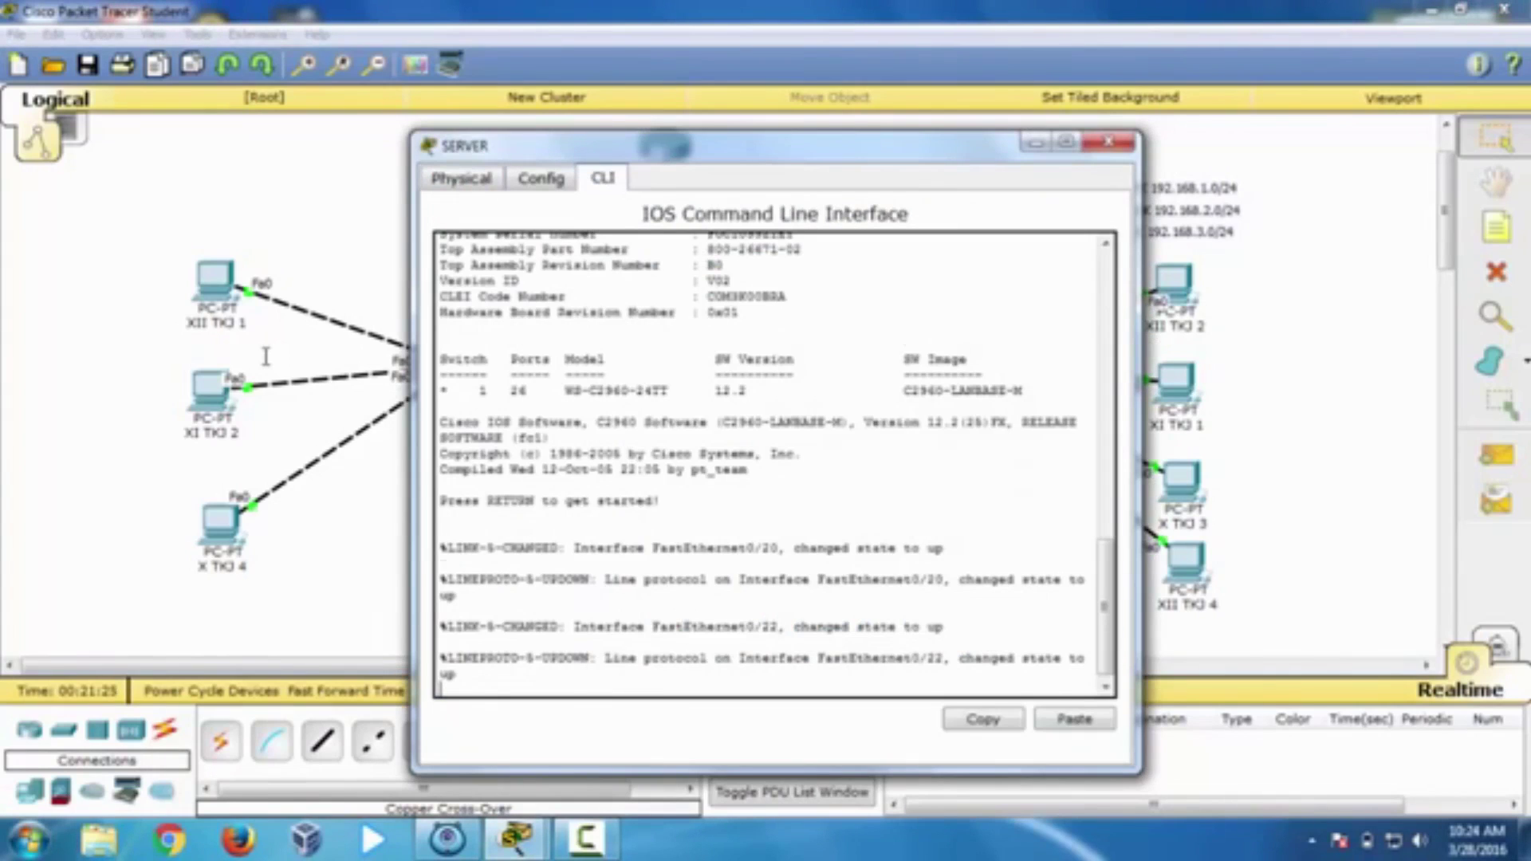
pyautogui.press('Return')
pyautogui.write('ENAB')
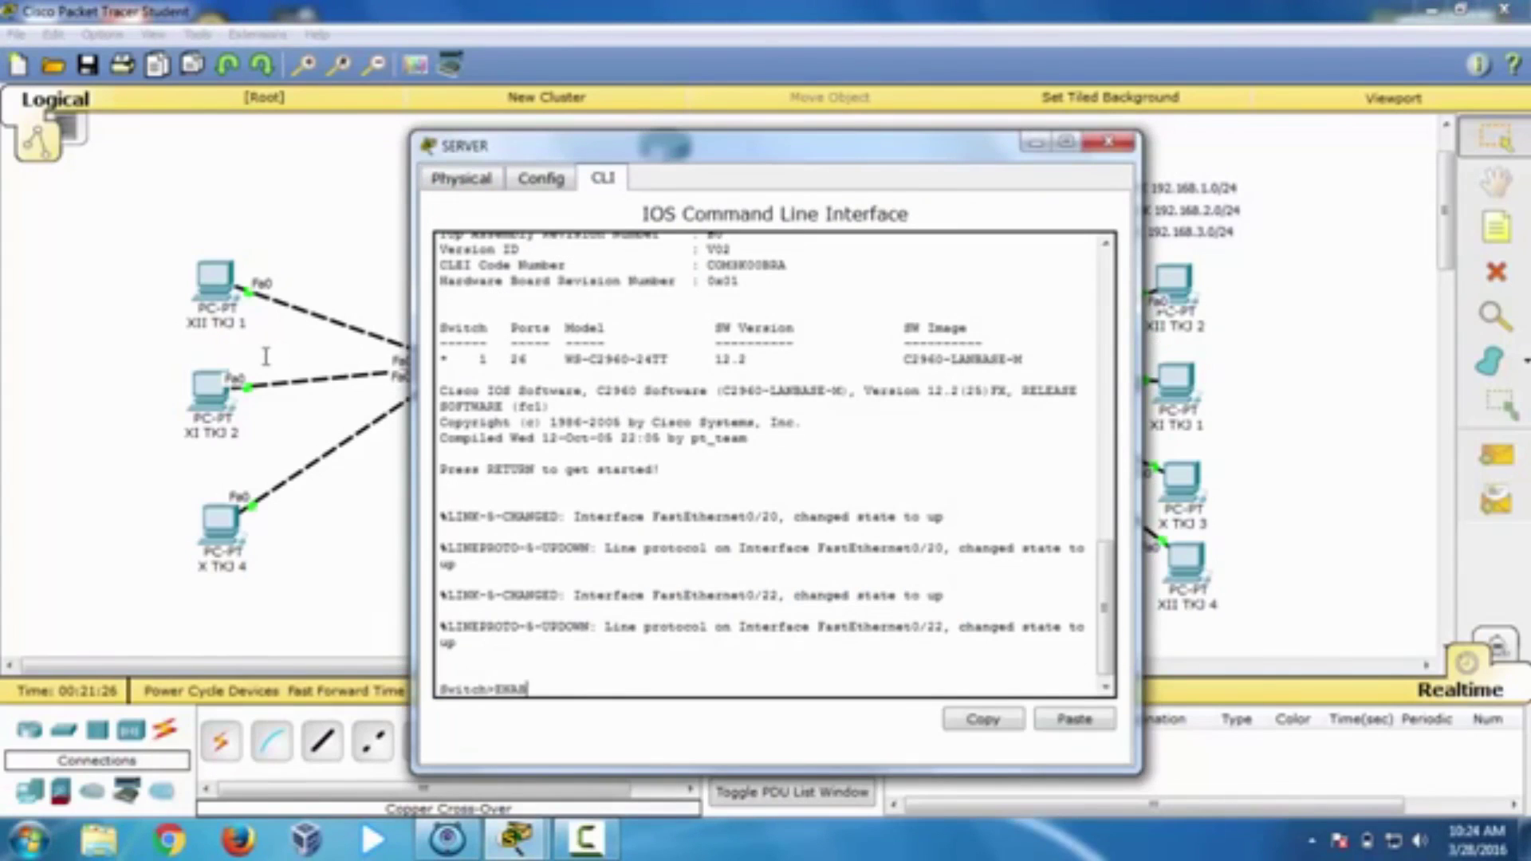
pyautogui.press('BackSpace')
pyautogui.press('BackSpace')
pyautogui.press('BackSpace')
pyautogui.press('BackSpace')
pyautogui.write('enable')
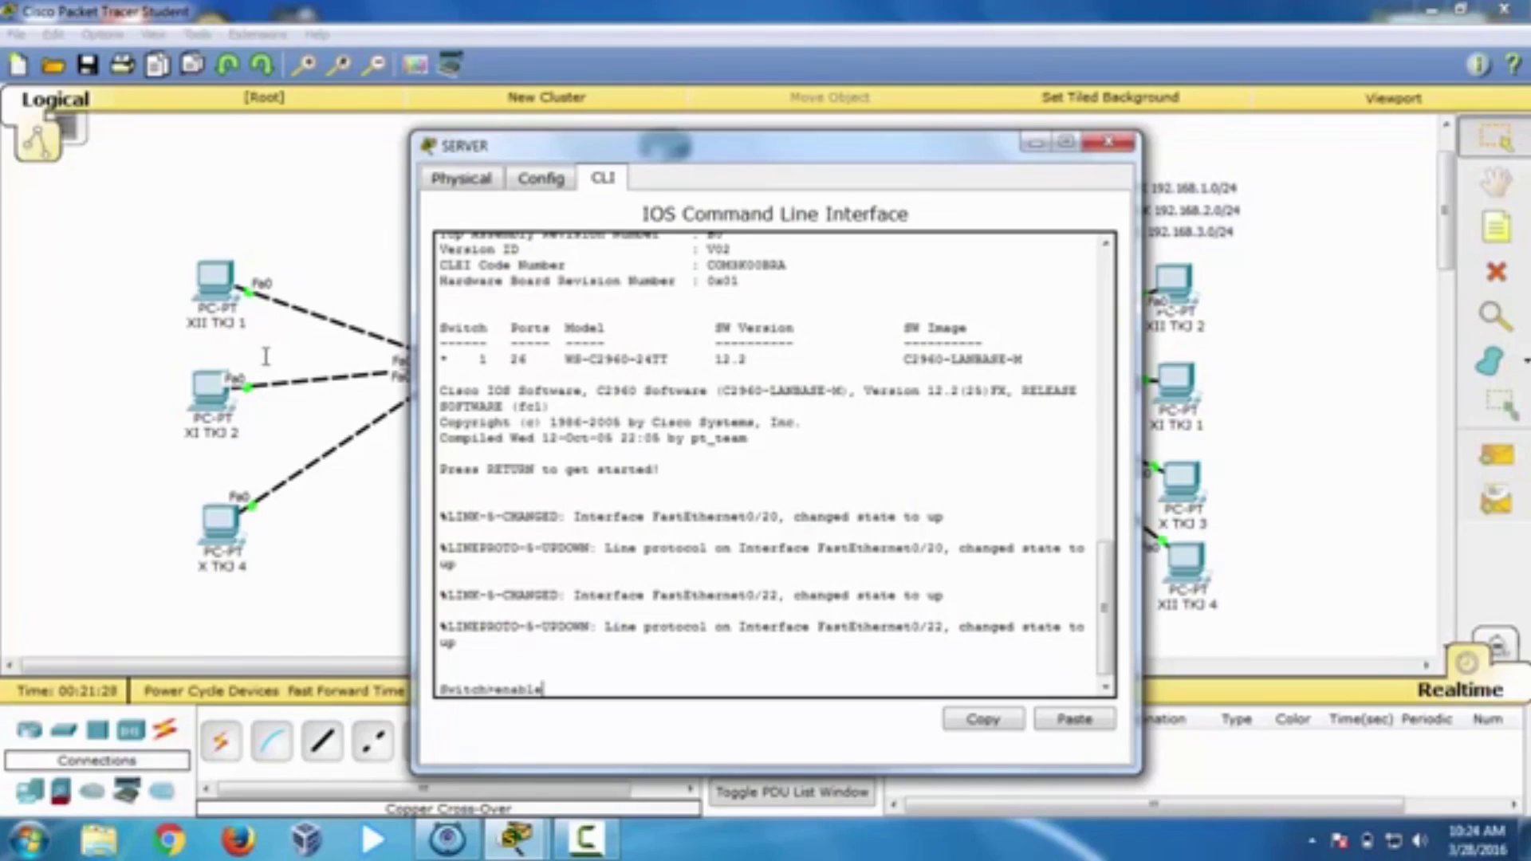
pyautogui.press('Return')
pyautogui.write('conf t')
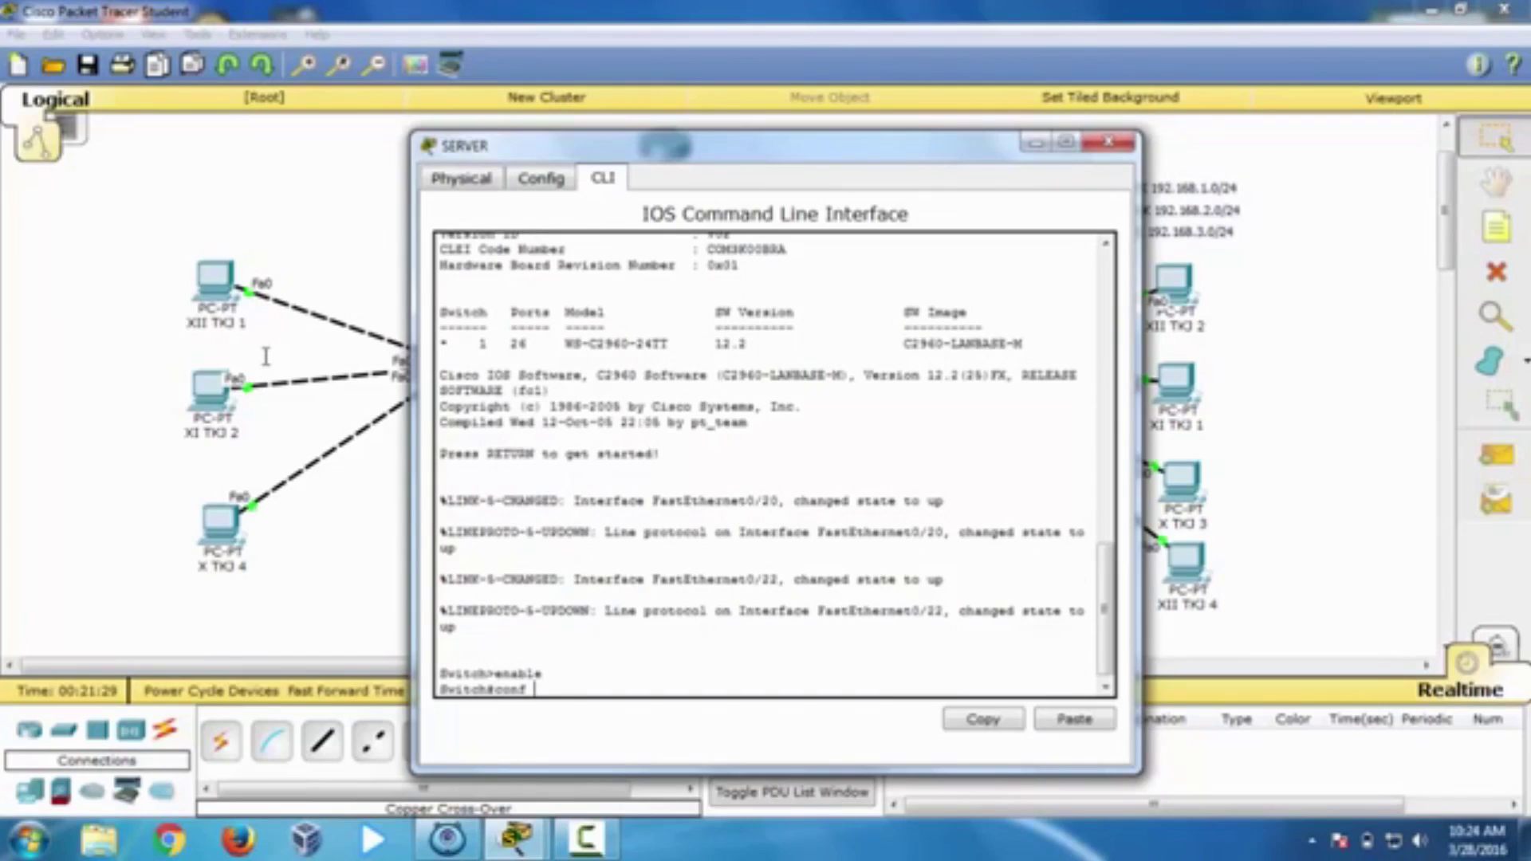
pyautogui.press('Return')
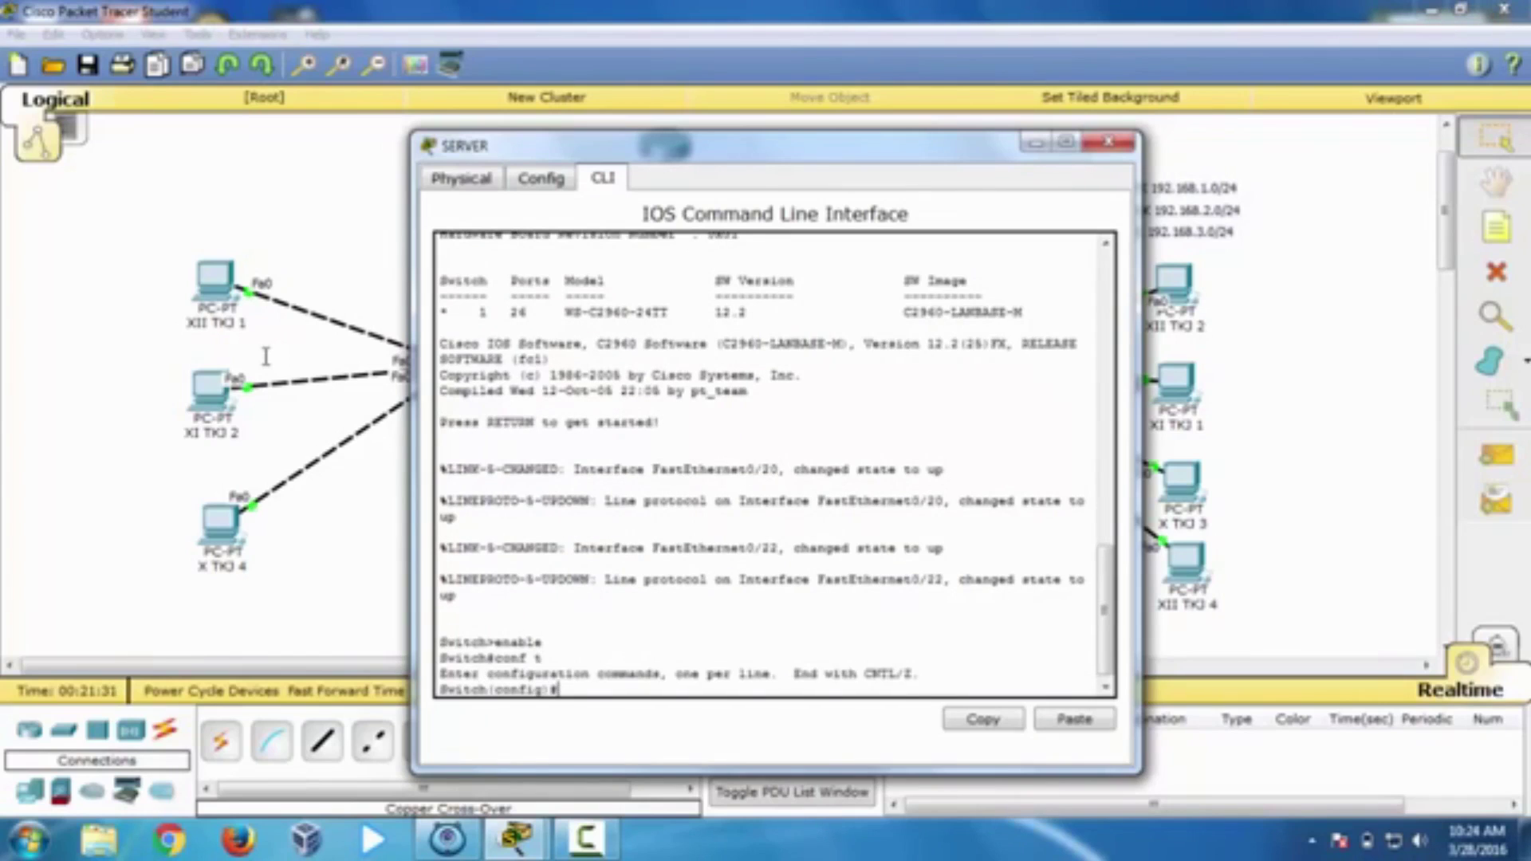
# Step: Display the VTP status of switch SERVER with do sh vtp stat and check its operating mode and domain name
pyautogui.write('vt')
pyautogui.press('BackSpace')
pyautogui.press('BackSpace')
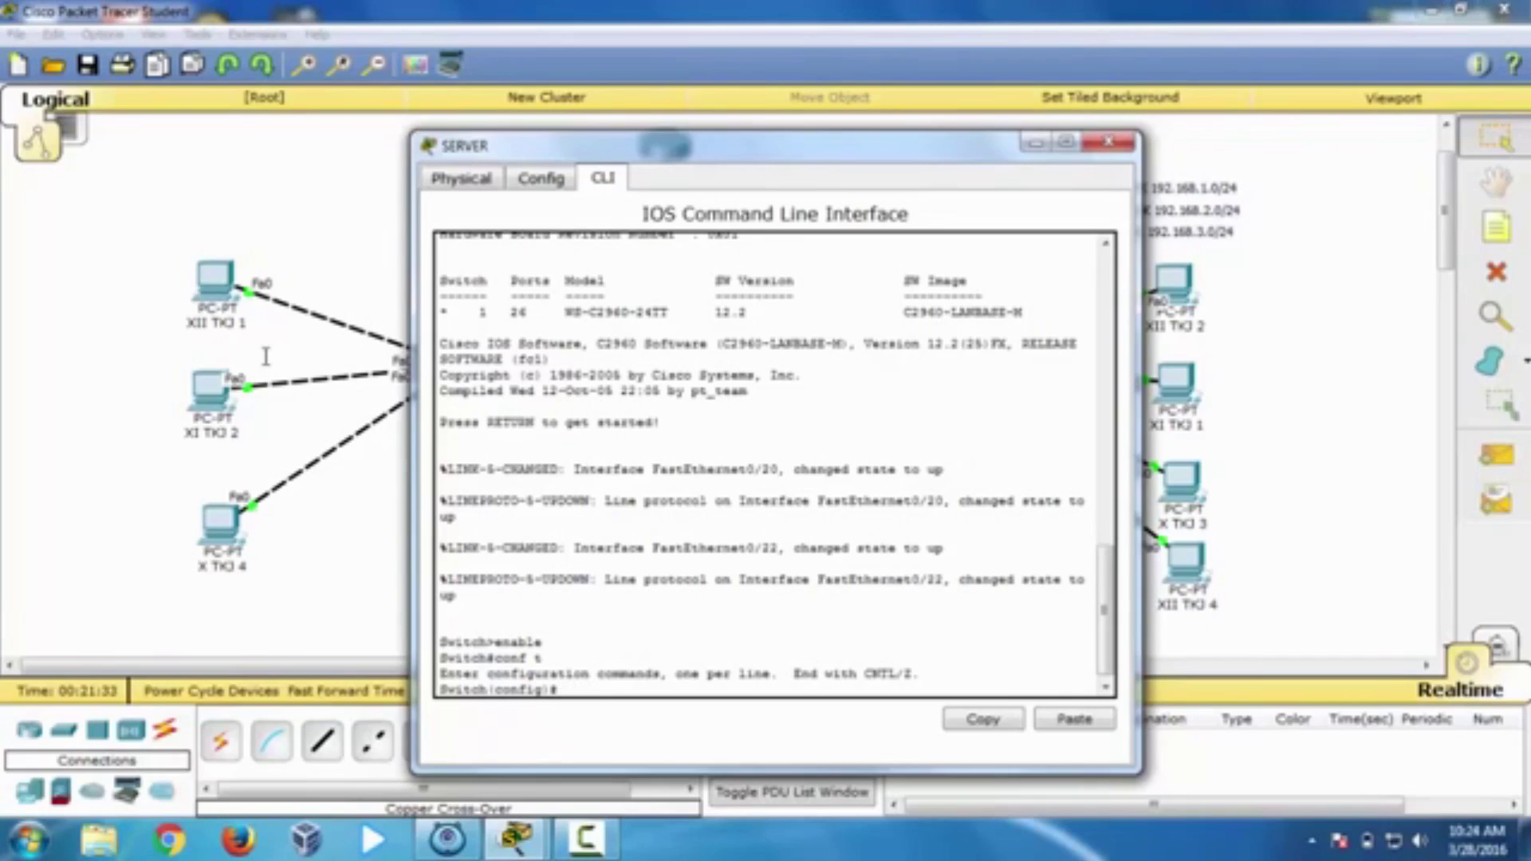
pyautogui.write('do sh vtp stat')
pyautogui.press('Return')
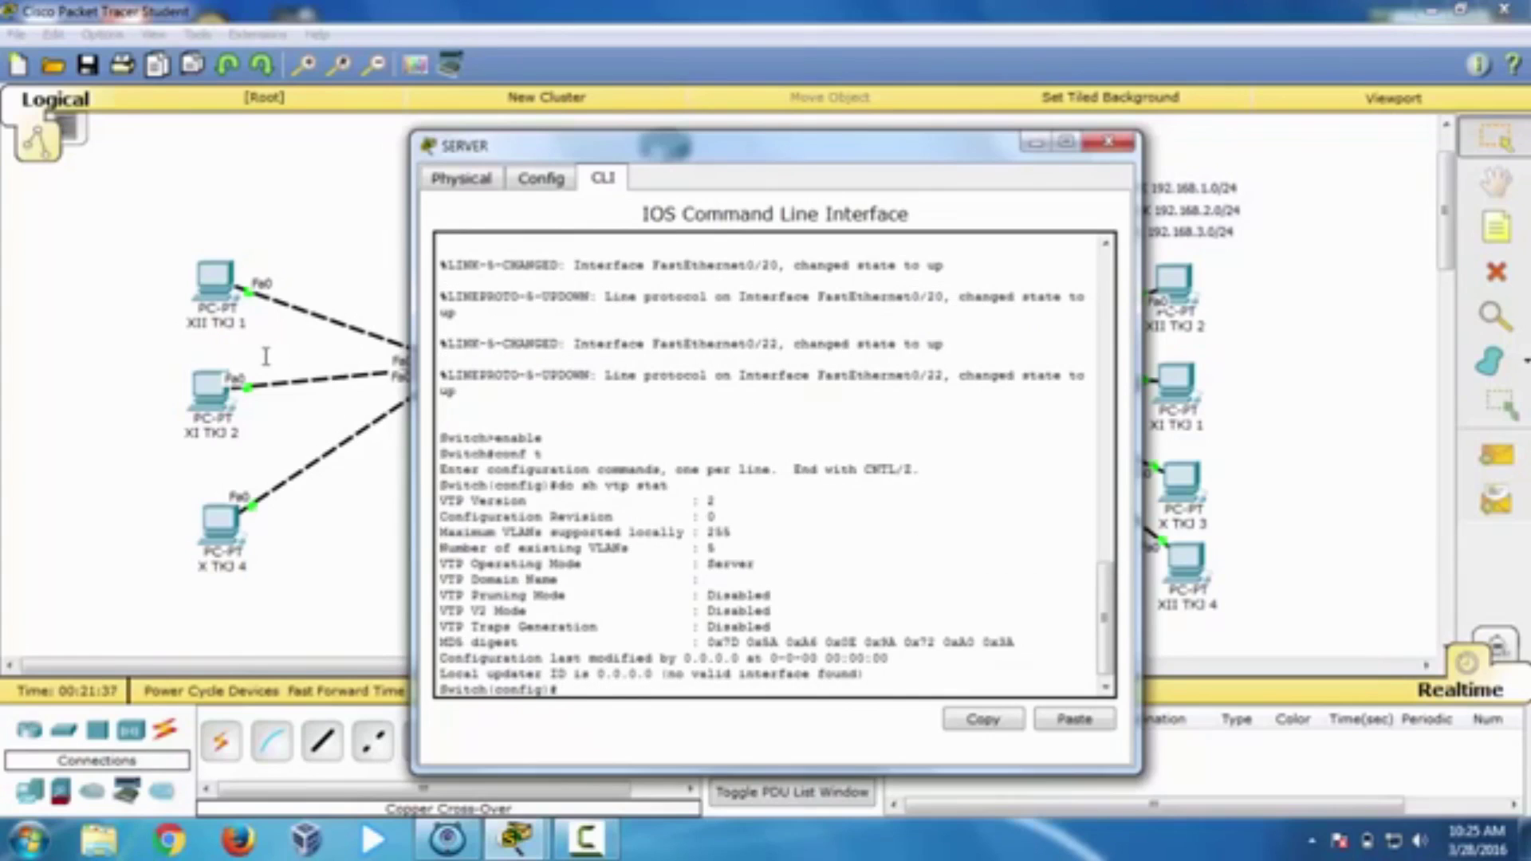
pyautogui.moveTo(590, 564); pyautogui.dragTo(549, 580)
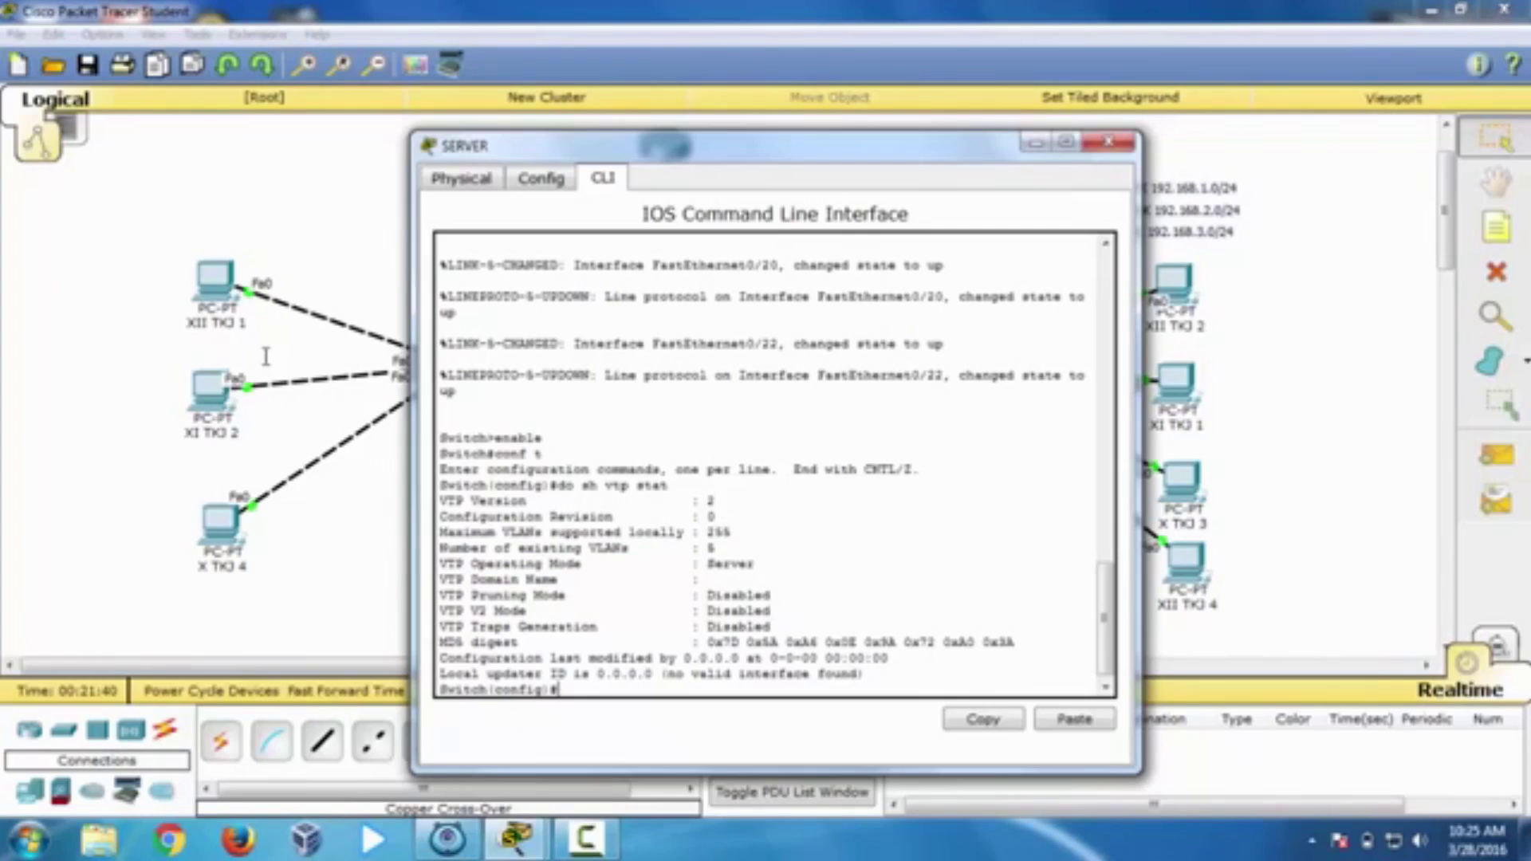
# Step: Set the VTP mode of switch SERVER to server and its VTP domain to smkn1karawang
pyautogui.write('vtp mo')
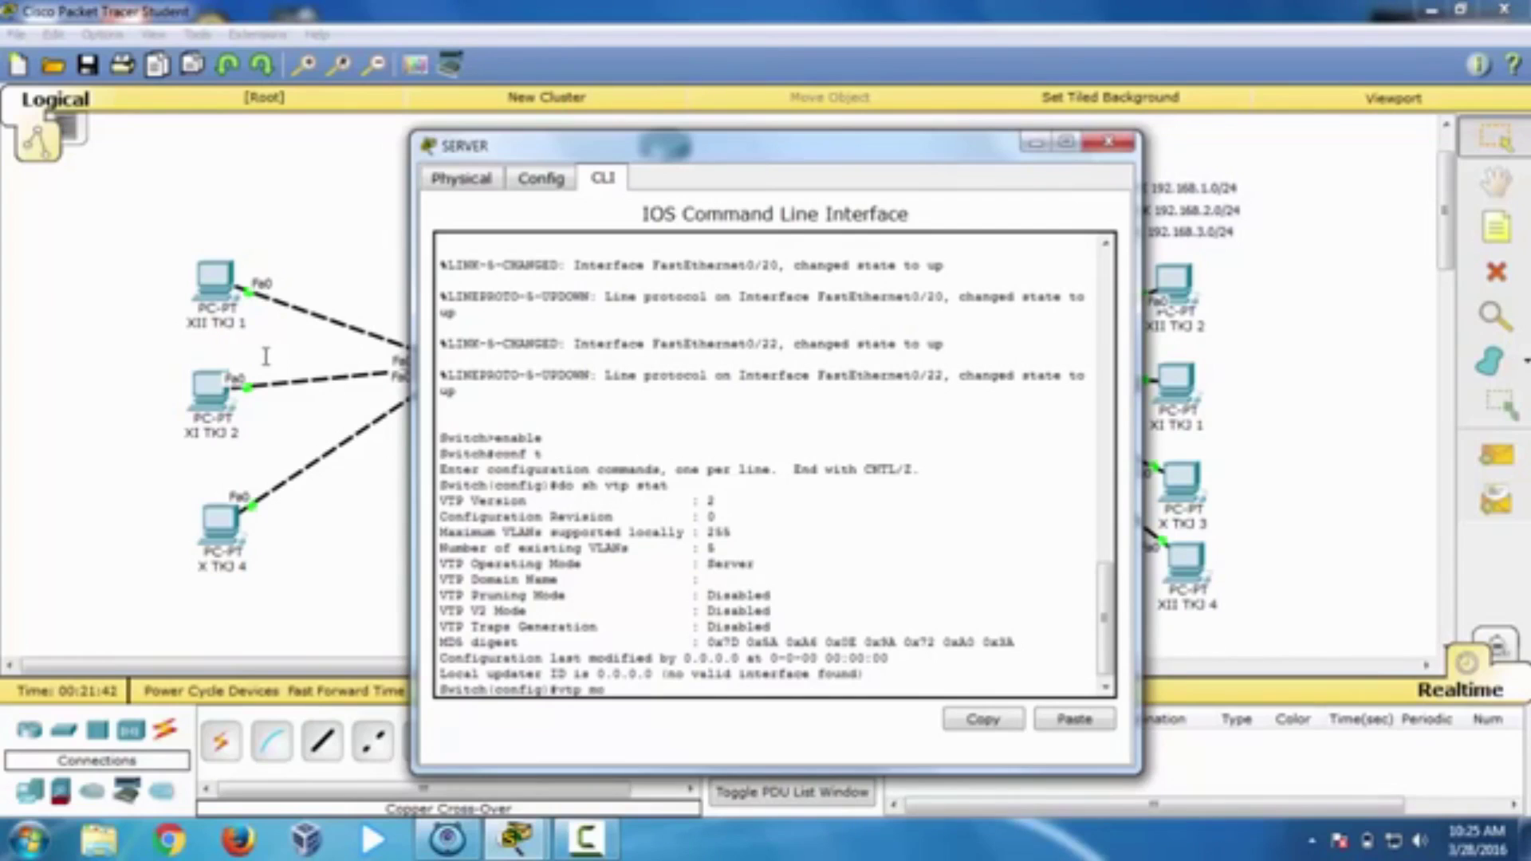
pyautogui.write('de server')
pyautogui.press('Return')
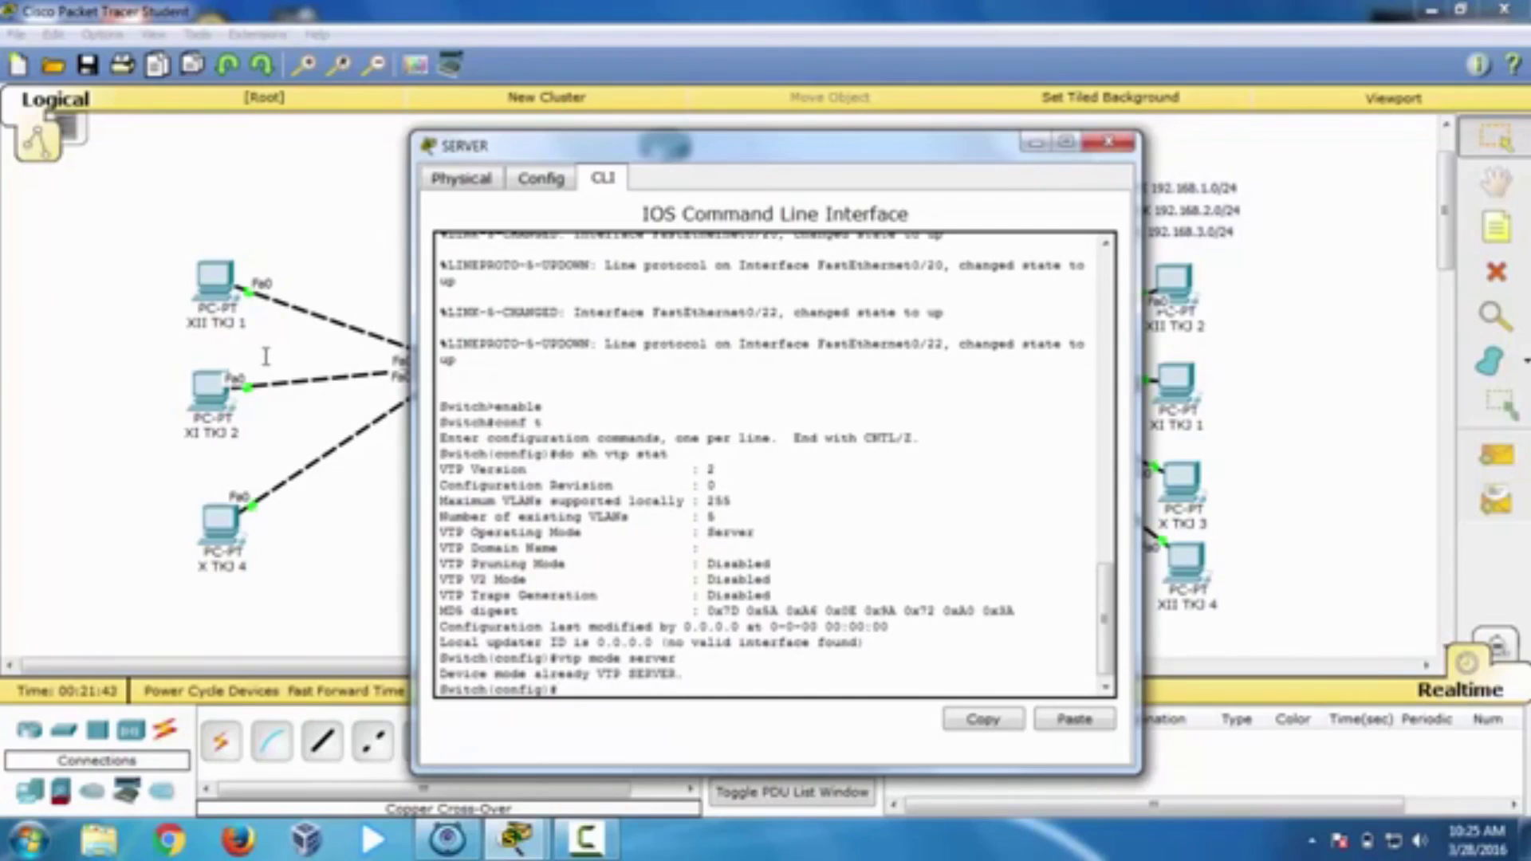
pyautogui.write('vtp domain smkn1')
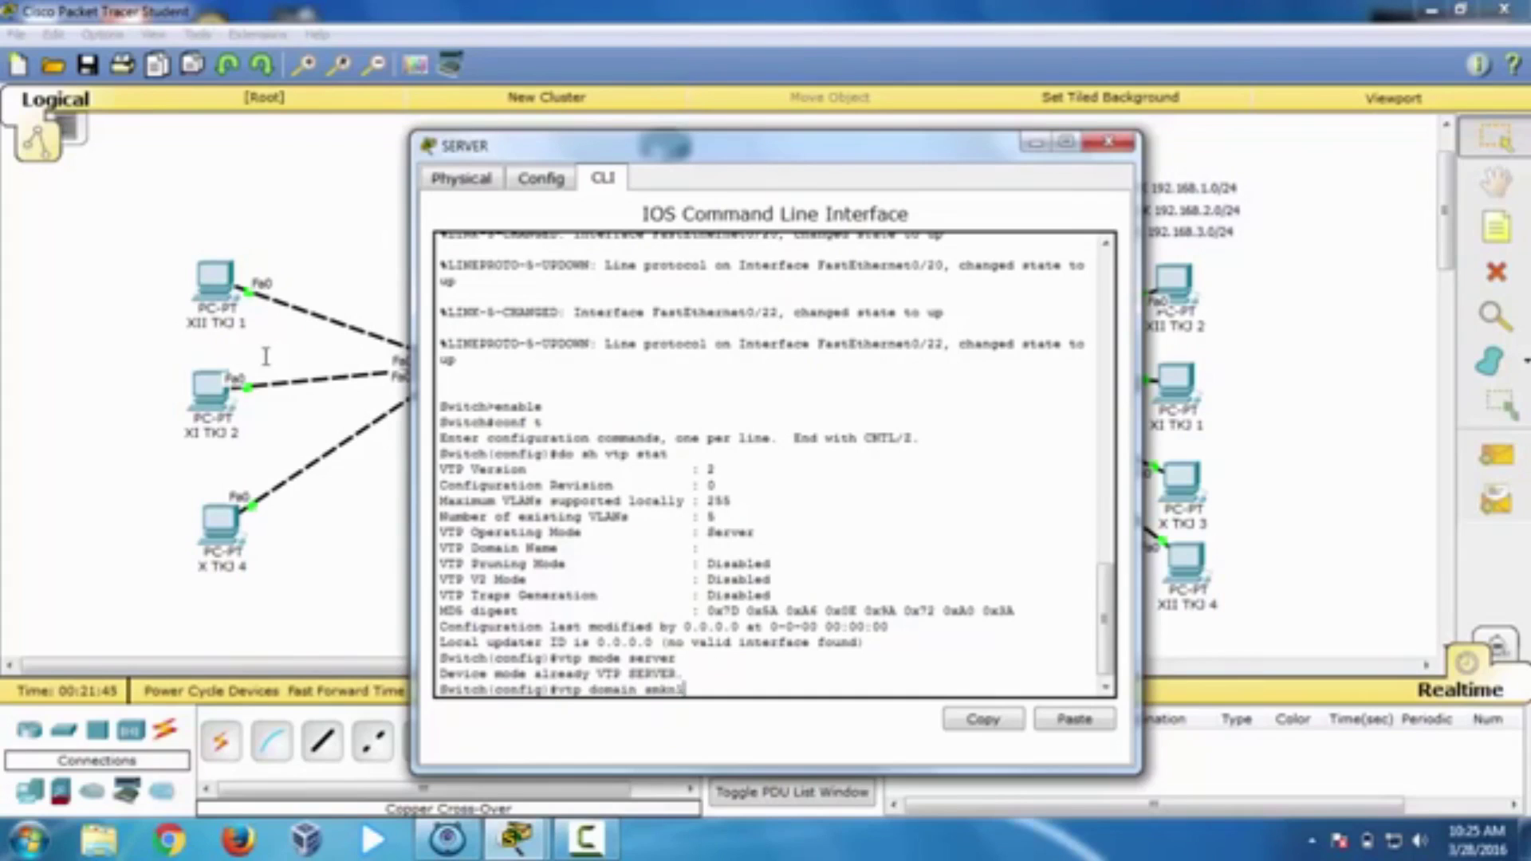
pyautogui.write('kar')
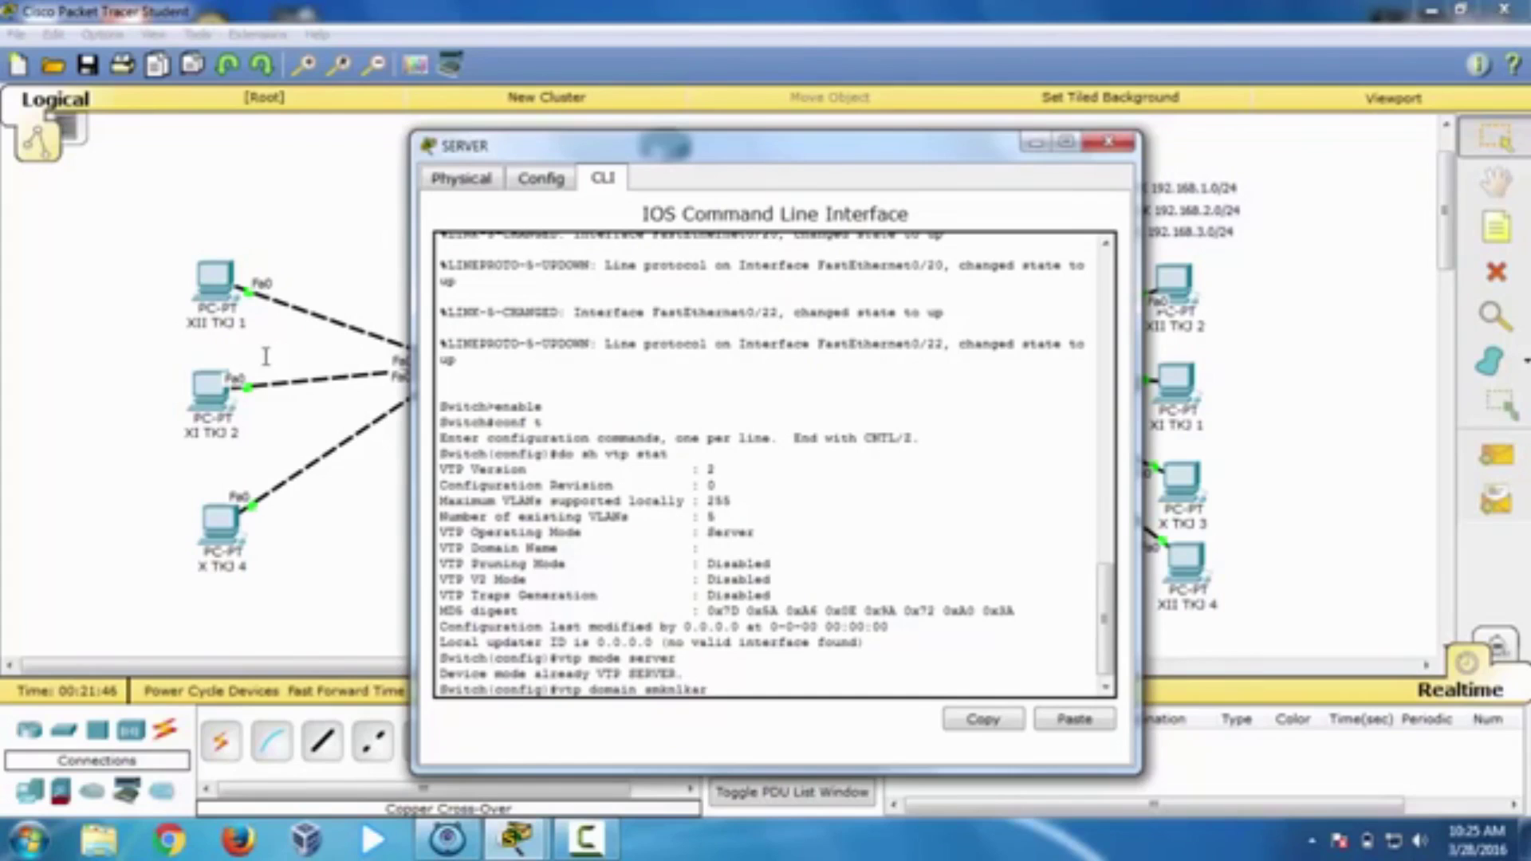
pyautogui.write('awang')
pyautogui.press('Return')
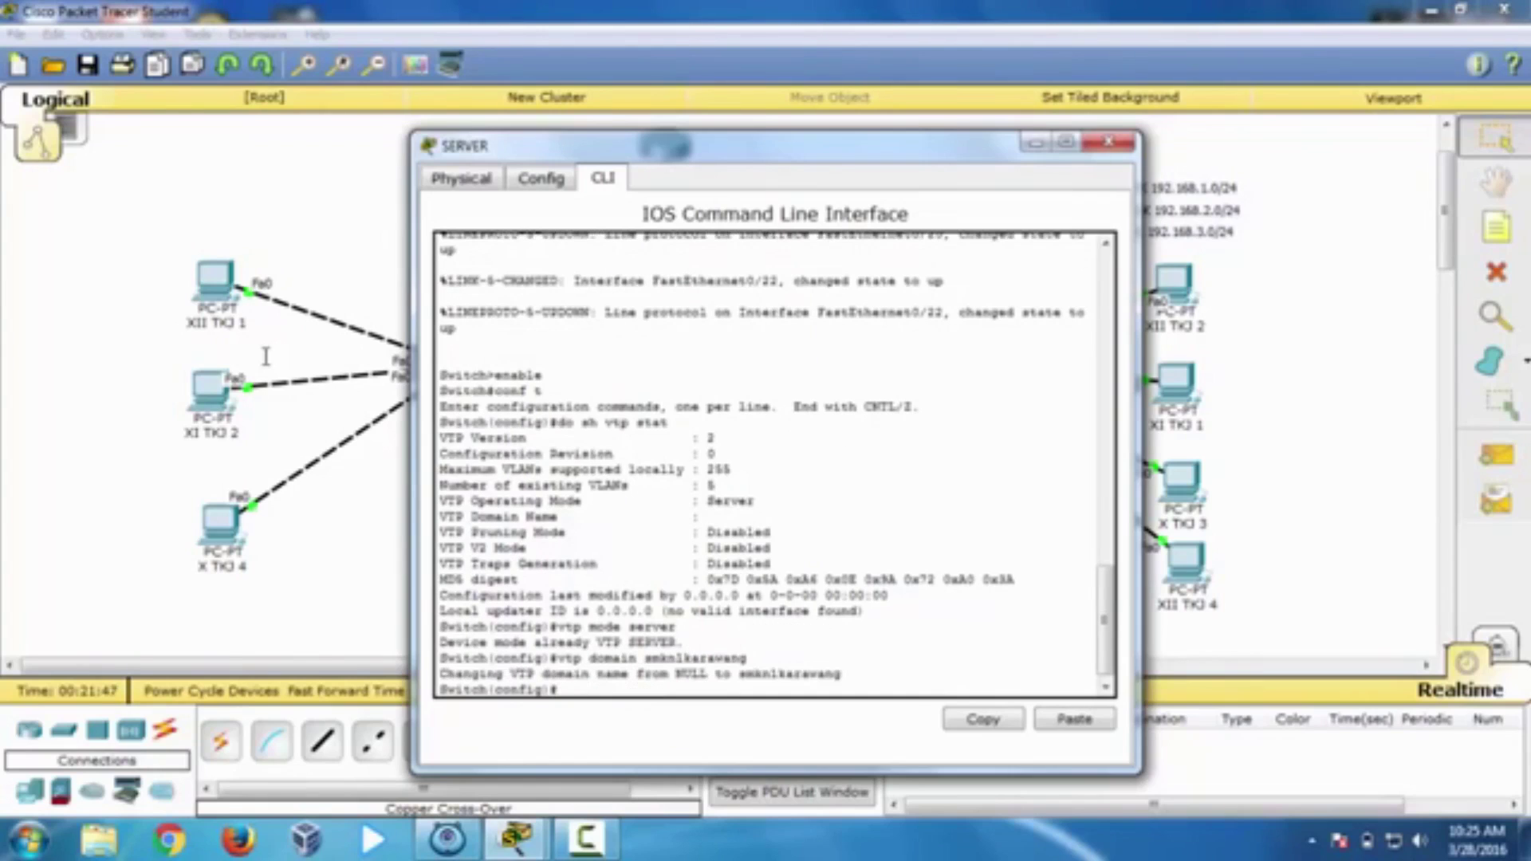
# Step: Set the VTP password on switch SERVER
pyautogui.write('vtp password ')
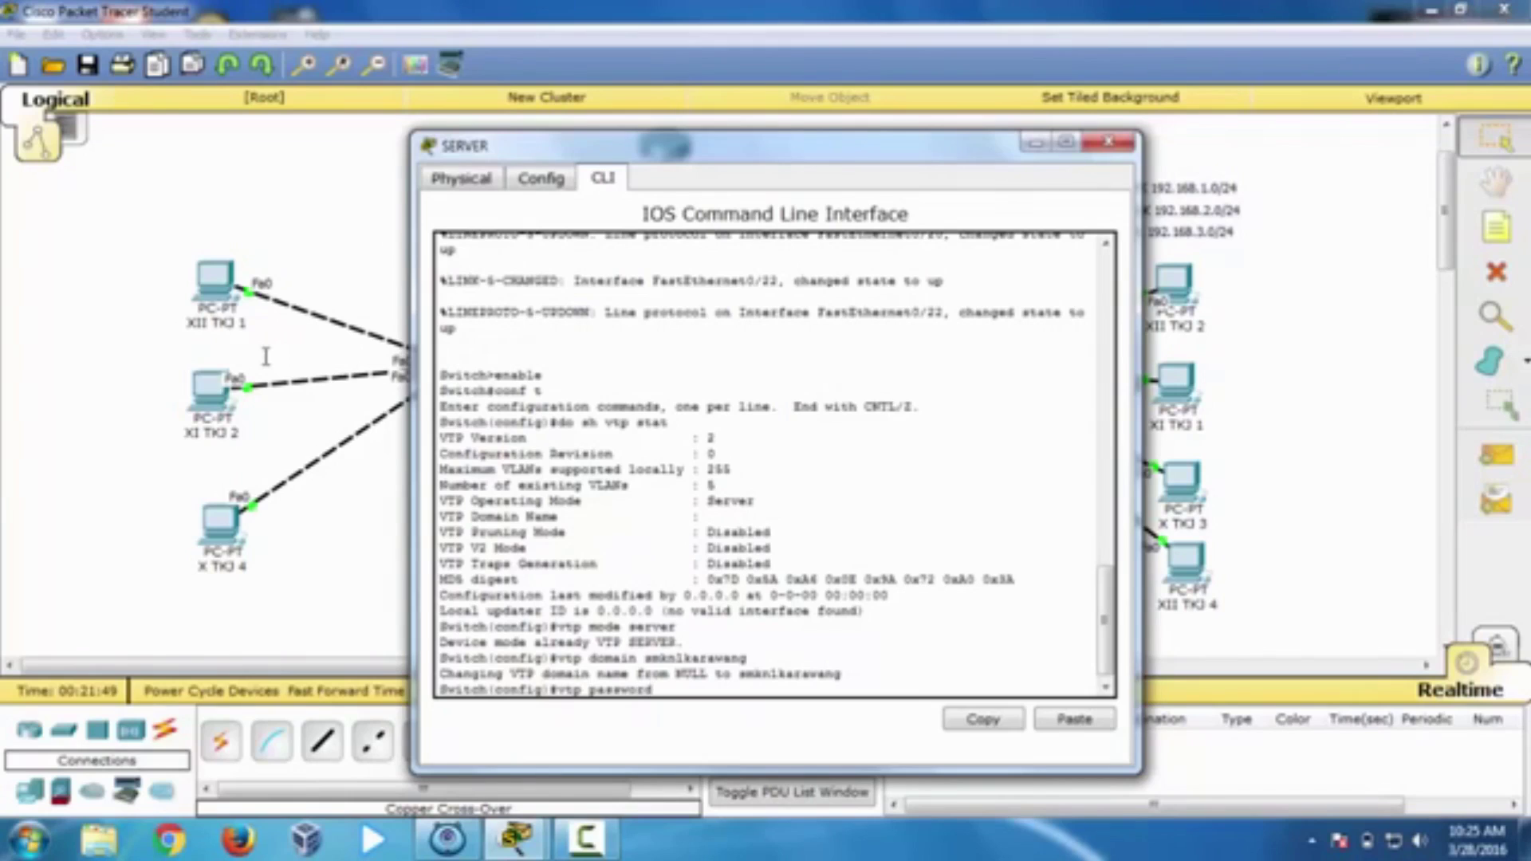
pyautogui.write('smknlkarawang')
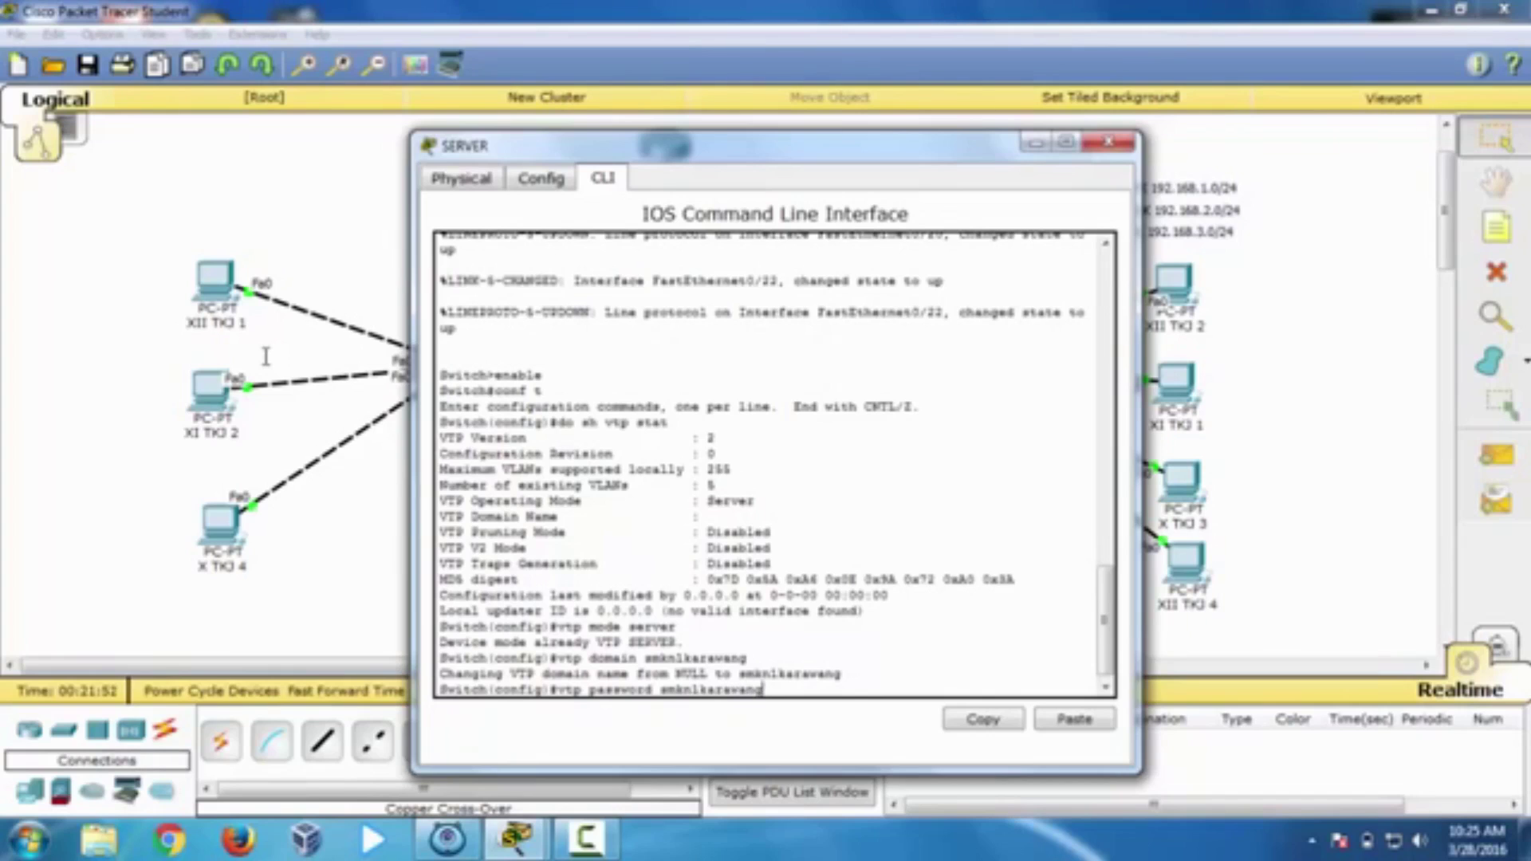
pyautogui.press('Return')
# Step: Display the VTP status of switch SERVER again and check the operating mode and domain name lines
pyautogui.write('do sh ')
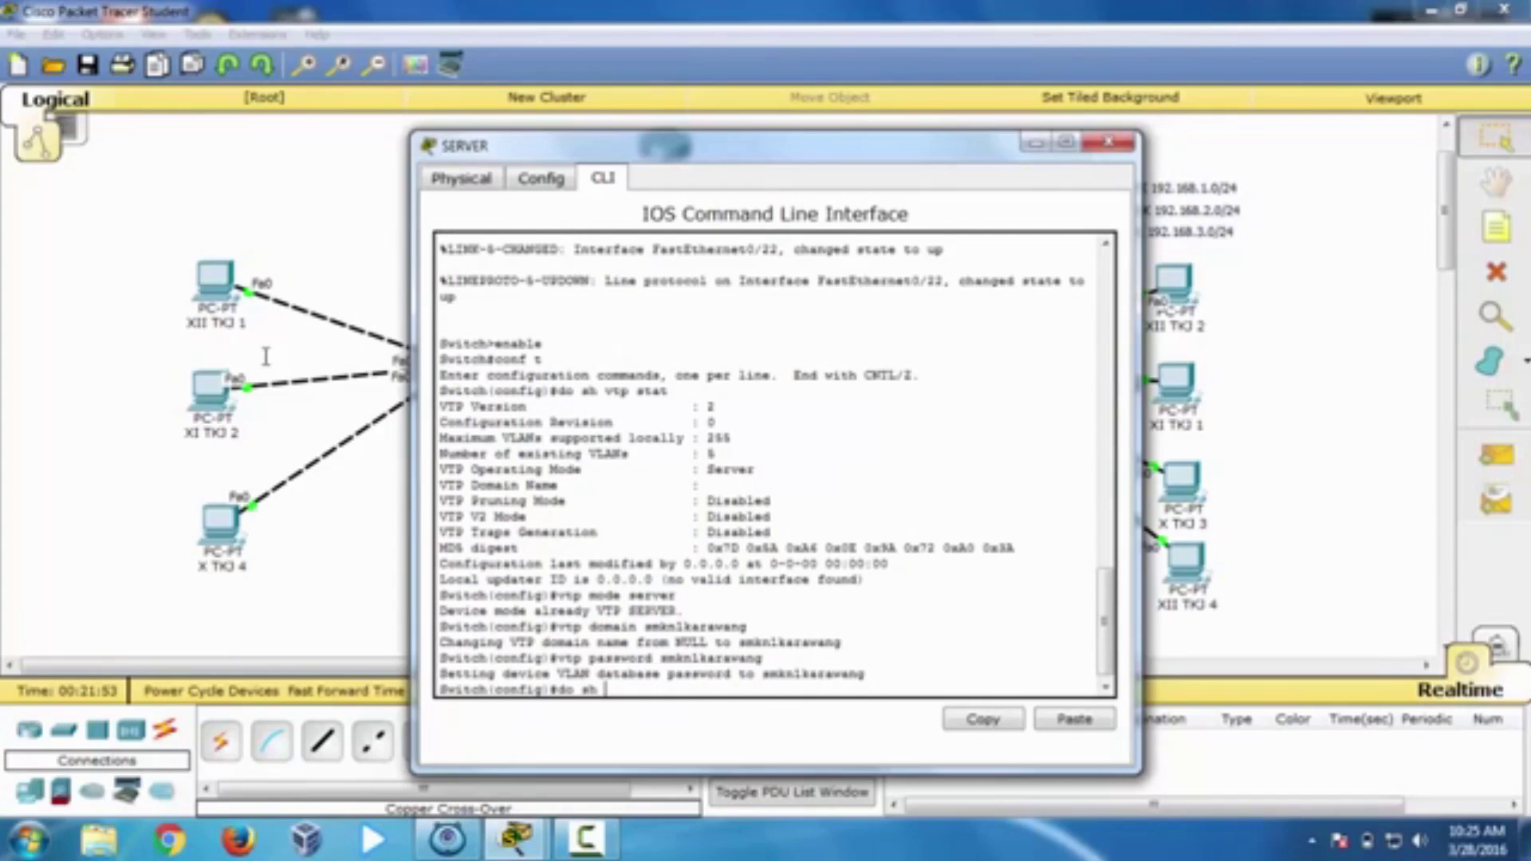
pyautogui.write('vtp')
pyautogui.press('Return')
pyautogui.press('Up')
pyautogui.write('stat')
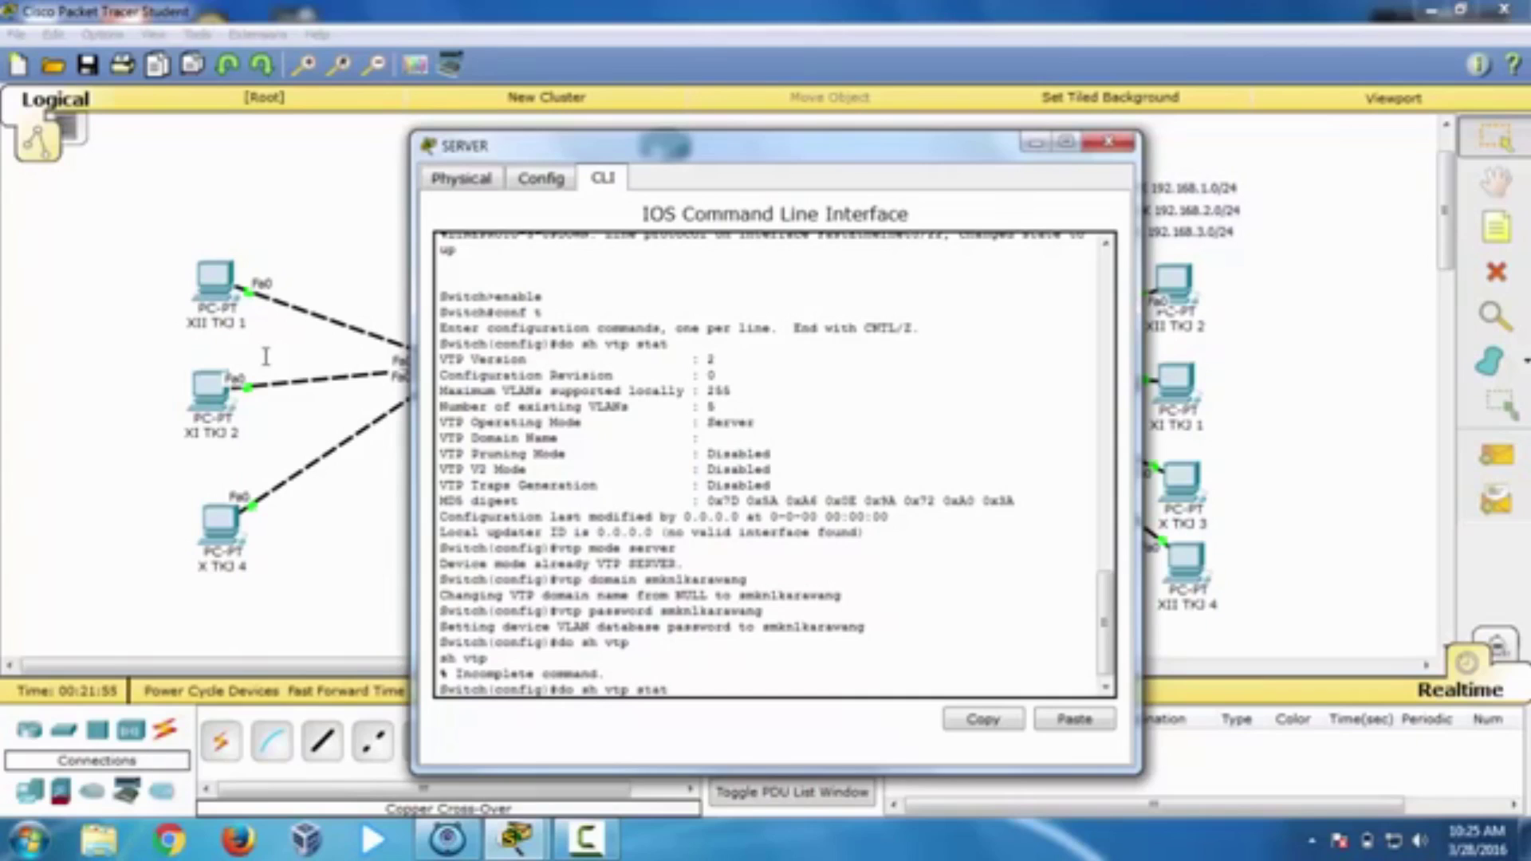
pyautogui.press('Return')
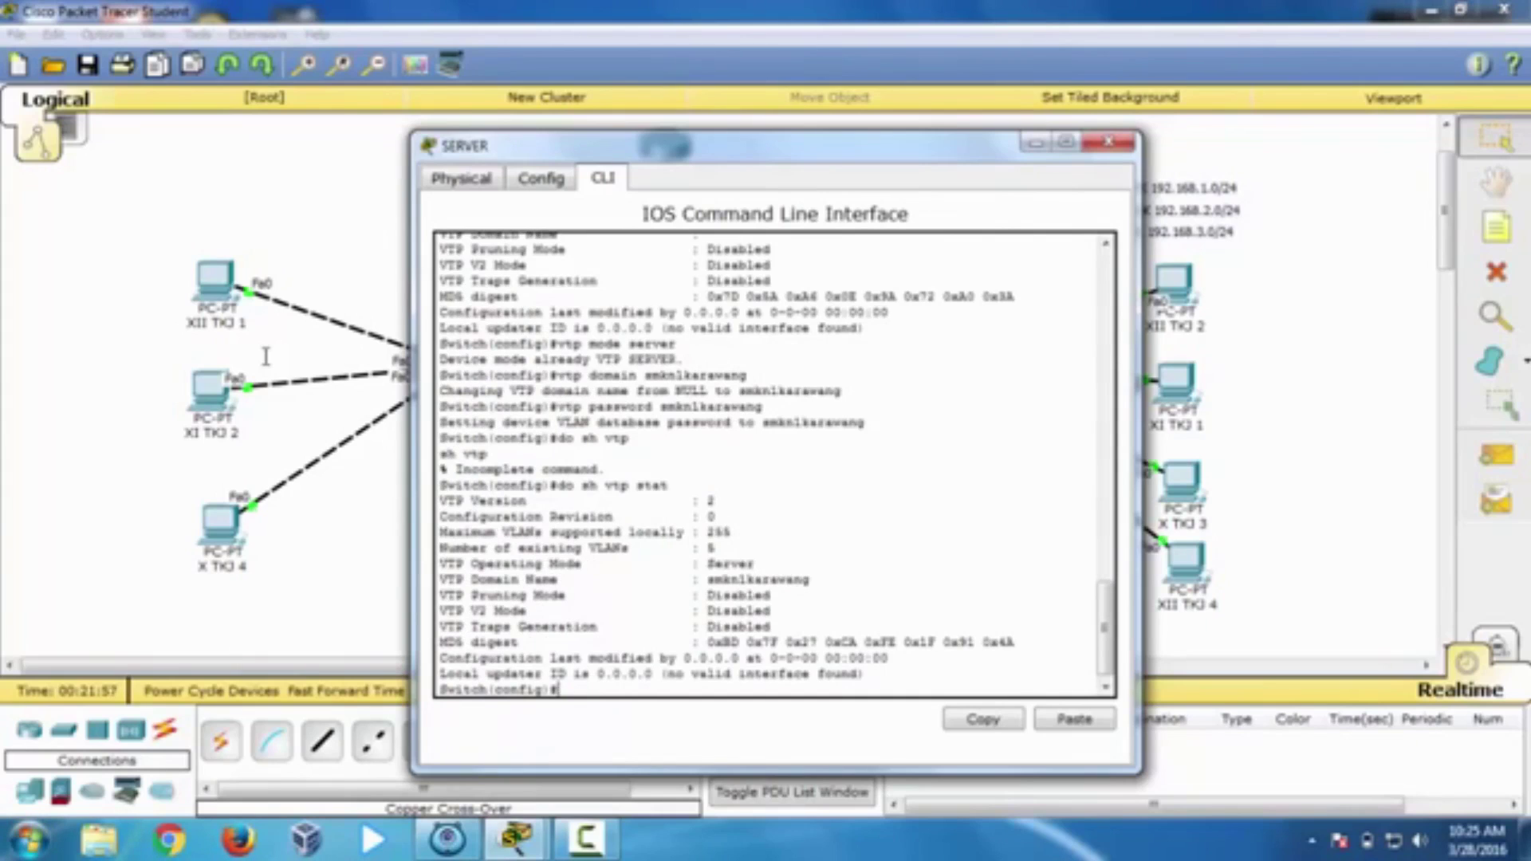
pyautogui.moveTo(445, 564); pyautogui.dragTo(810, 580)
pyautogui.click(809, 580)
# Step: Create VLAN 10 named XIITKJ on switch SERVER, keeping the VLAN notes on the canvas in view
pyautogui.write('vlan')
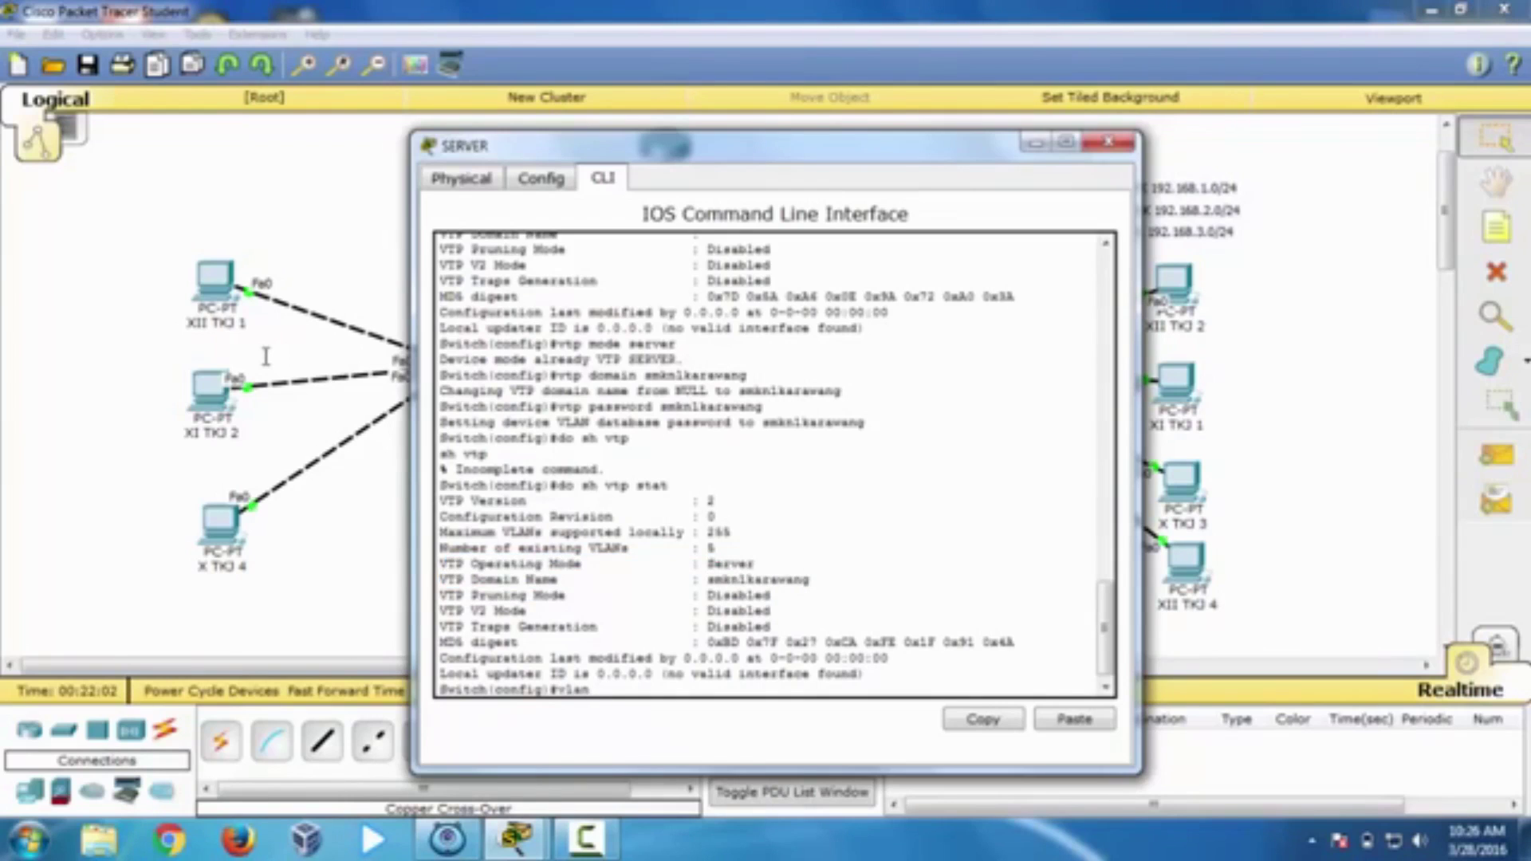
pyautogui.moveTo(558, 146); pyautogui.dragTo(353, 128)
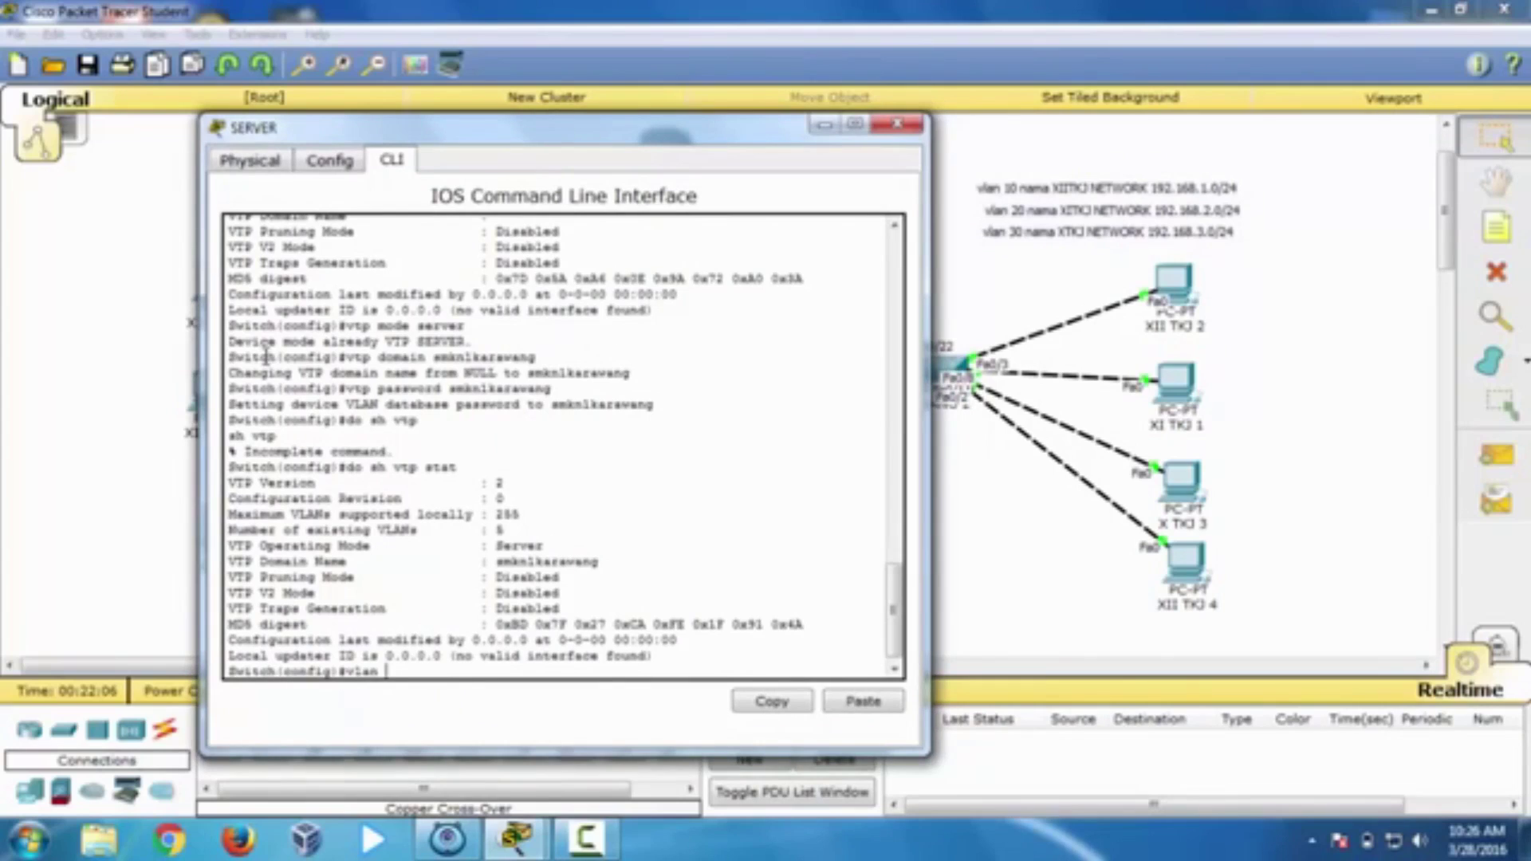
pyautogui.write('10')
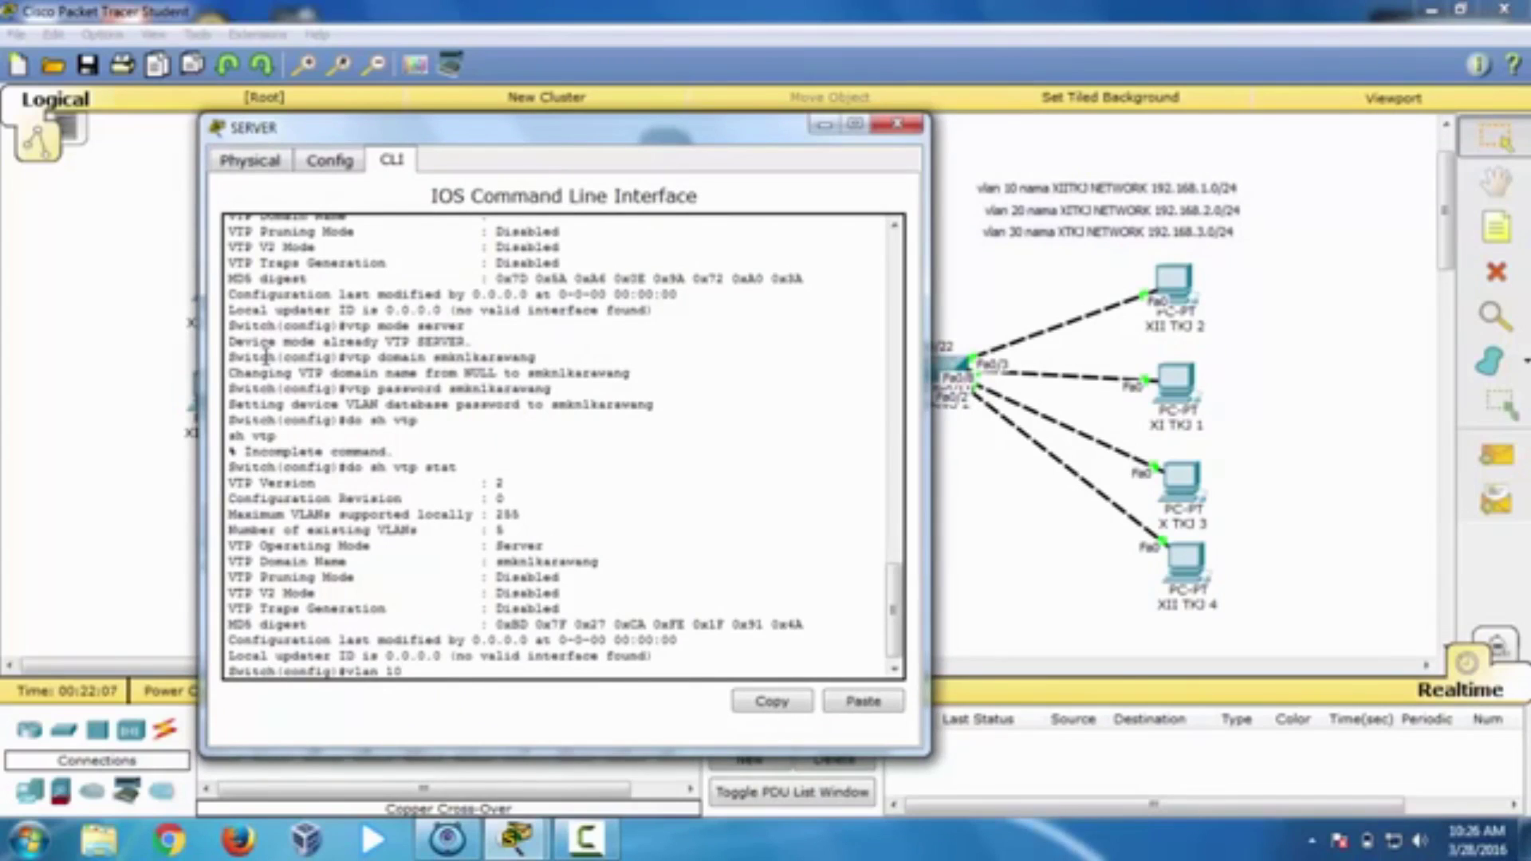
pyautogui.press('Return')
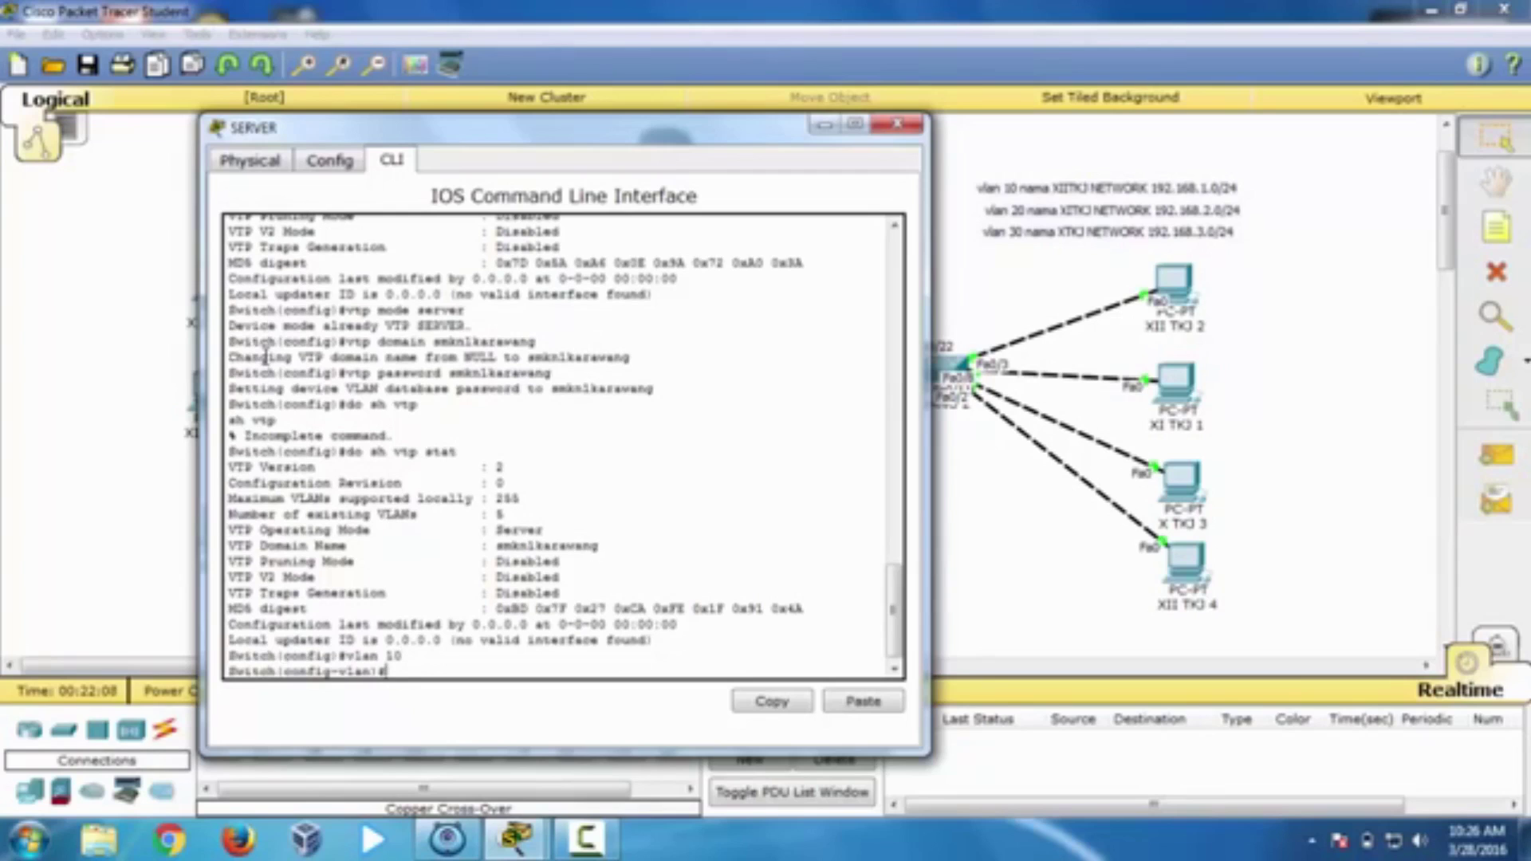
pyautogui.write('name XIITKJ')
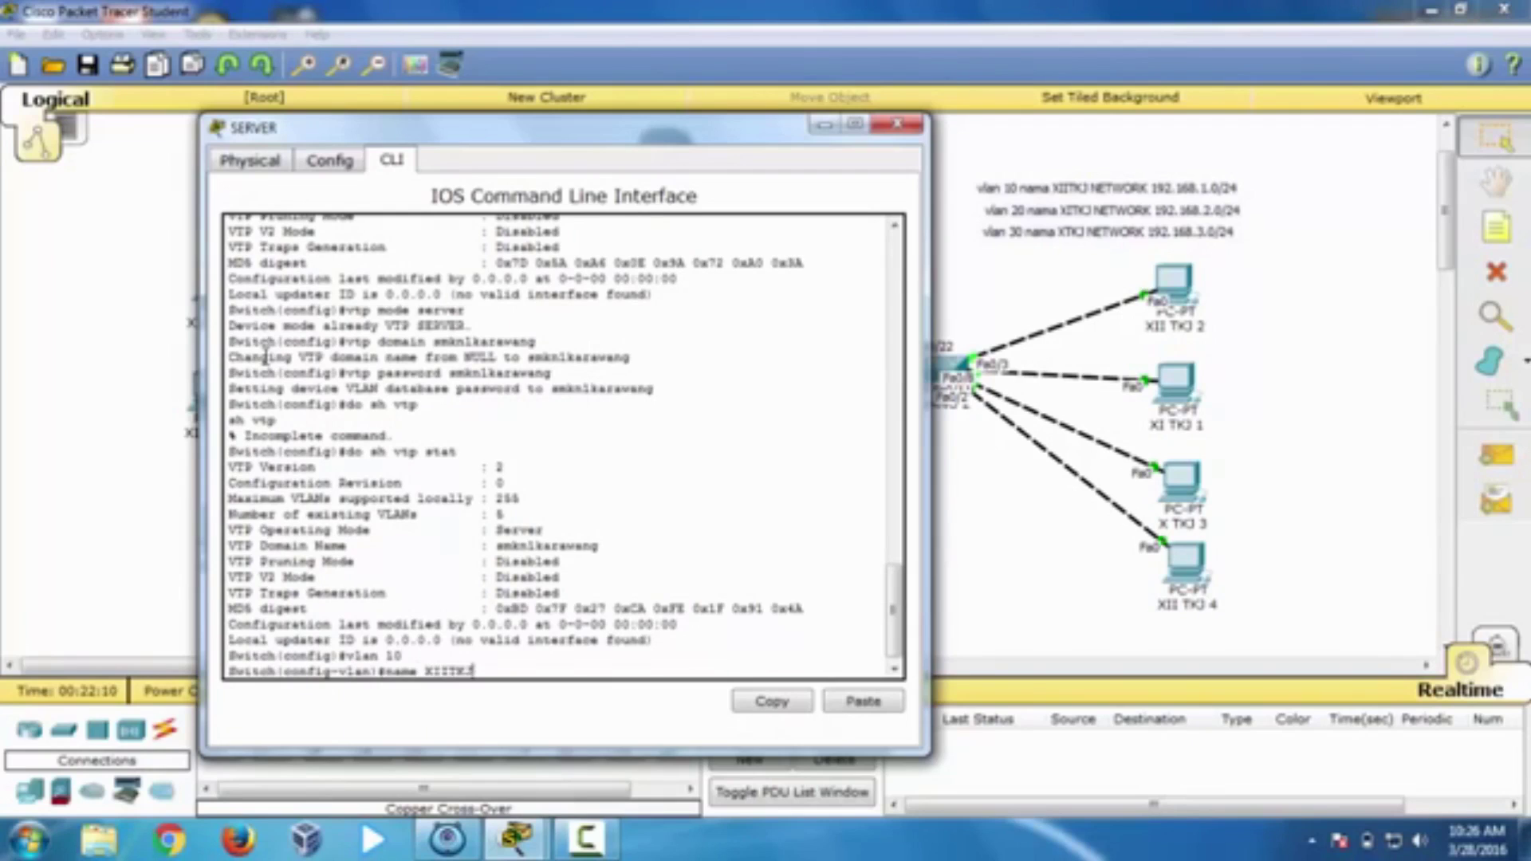
pyautogui.press('Return')
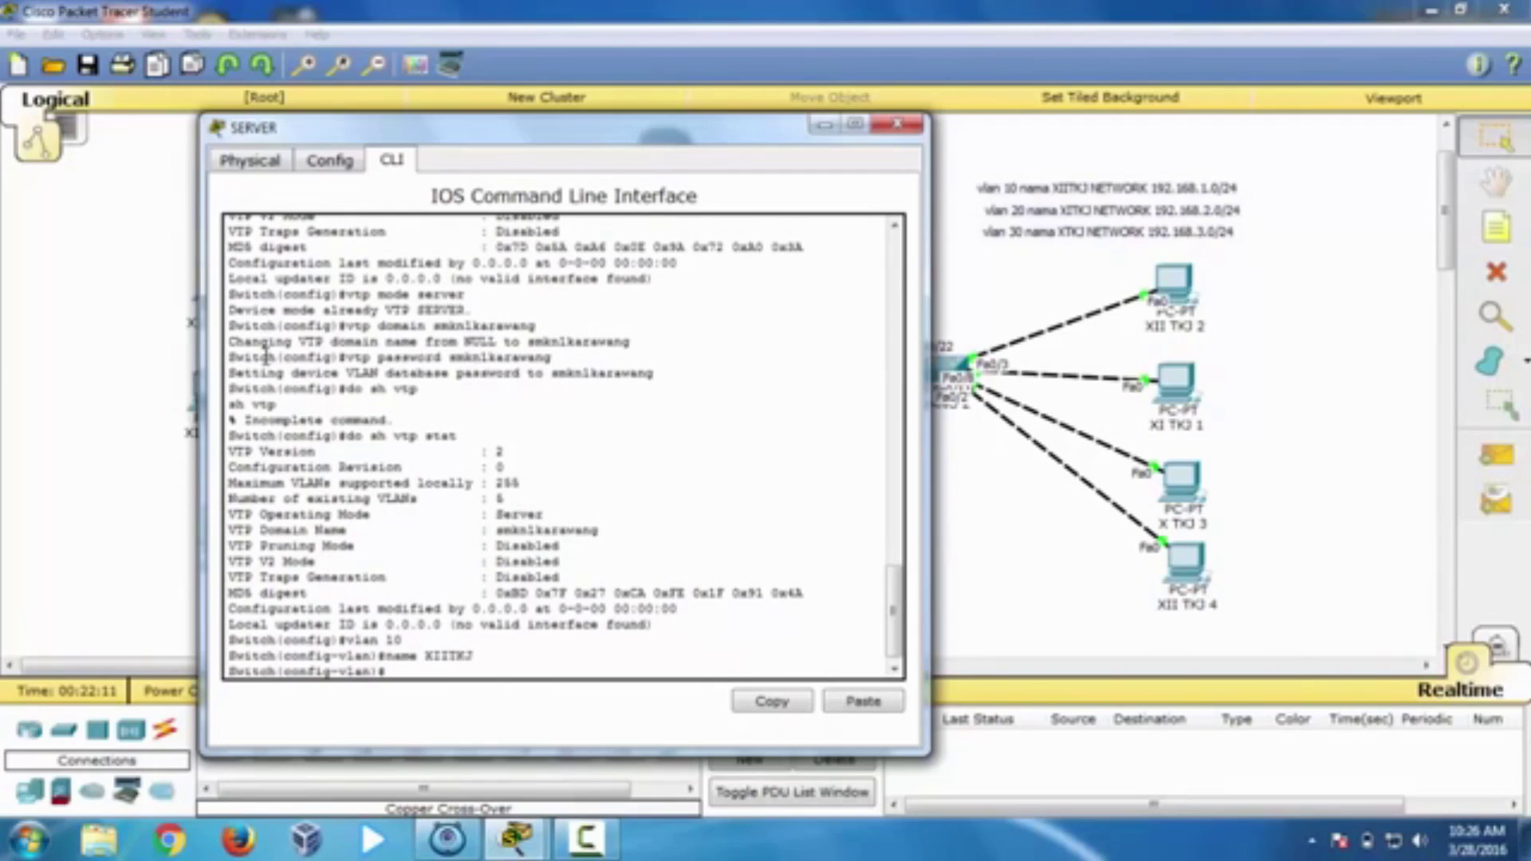
# Step: Create VLAN 20 named XITKJ on switch SERVER
pyautogui.write('e')
pyautogui.write('lan ')
pyautogui.write('20')
pyautogui.press('Return')
pyautogui.write('name')
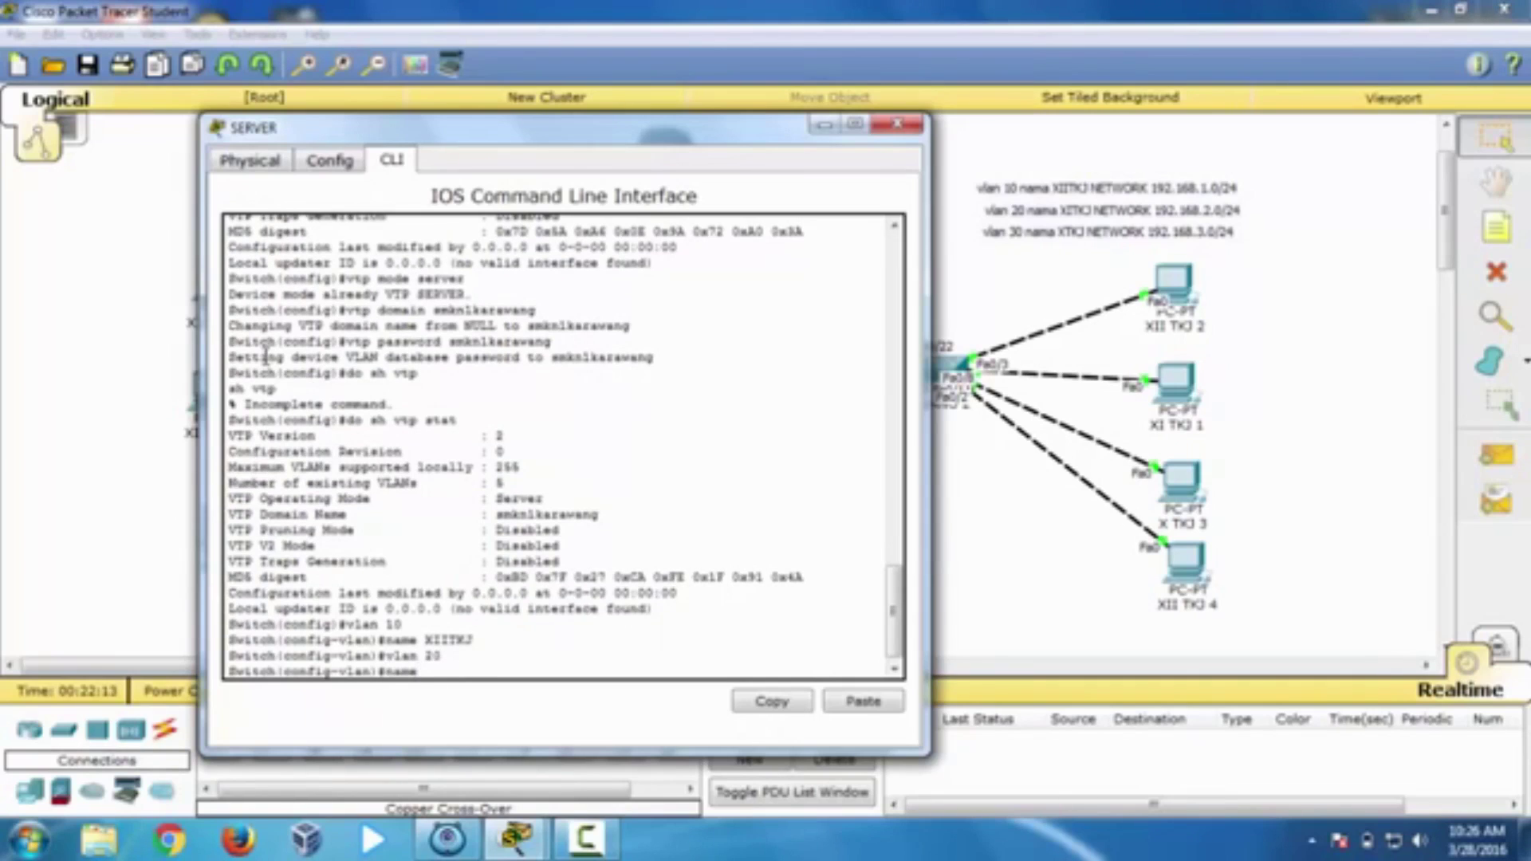
pyautogui.write(' XITKJ')
pyautogui.press('Return')
# Step: Create VLAN 30 named XTKJ on switch SERVER
pyautogui.write('vlan)#vl')
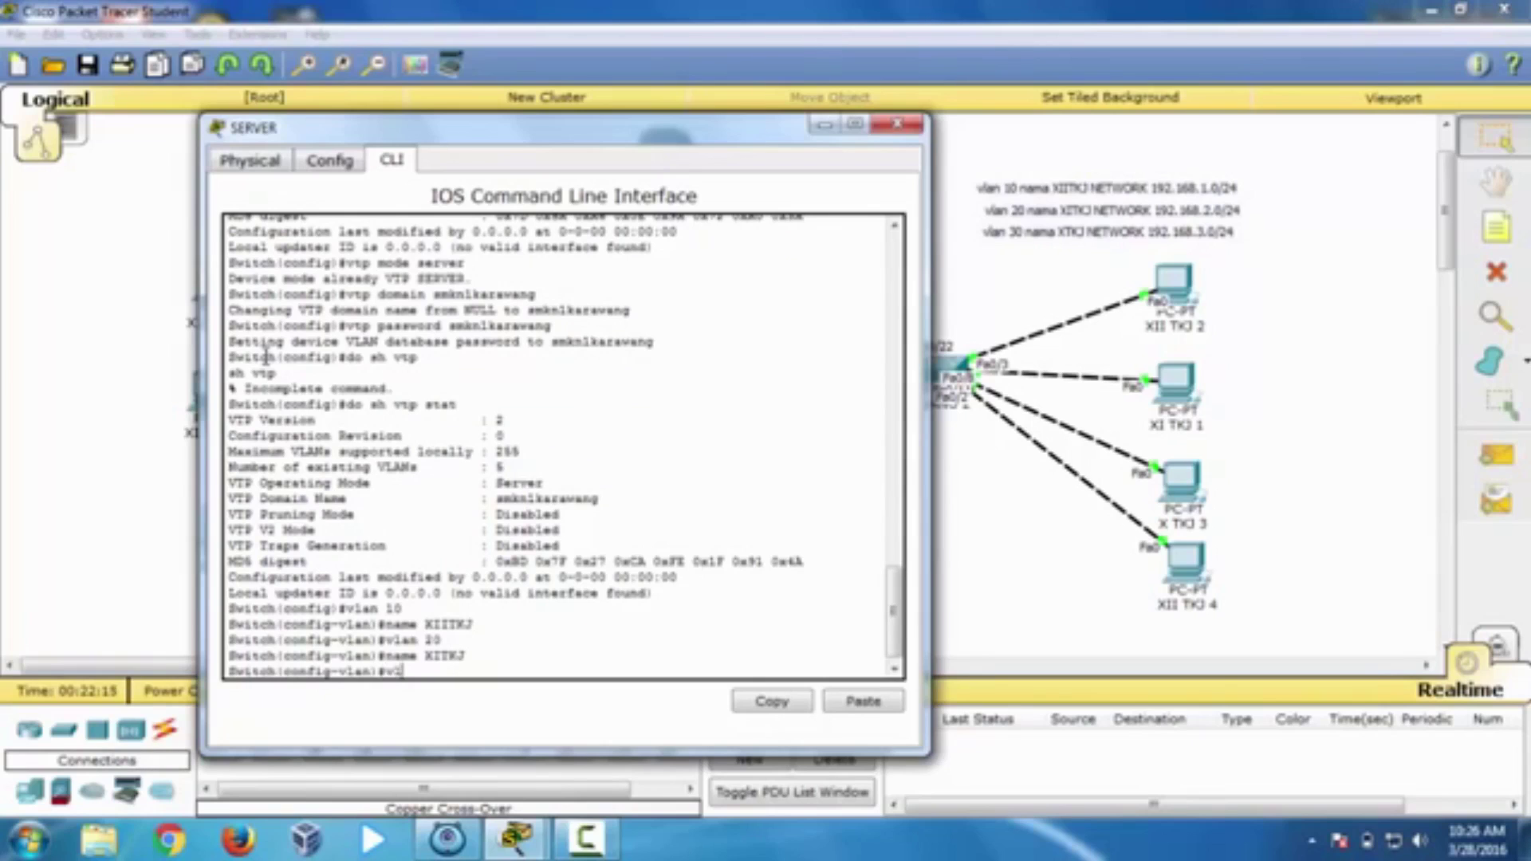
pyautogui.write(' 30')
pyautogui.press('Return')
pyautogui.write('name XTKJ')
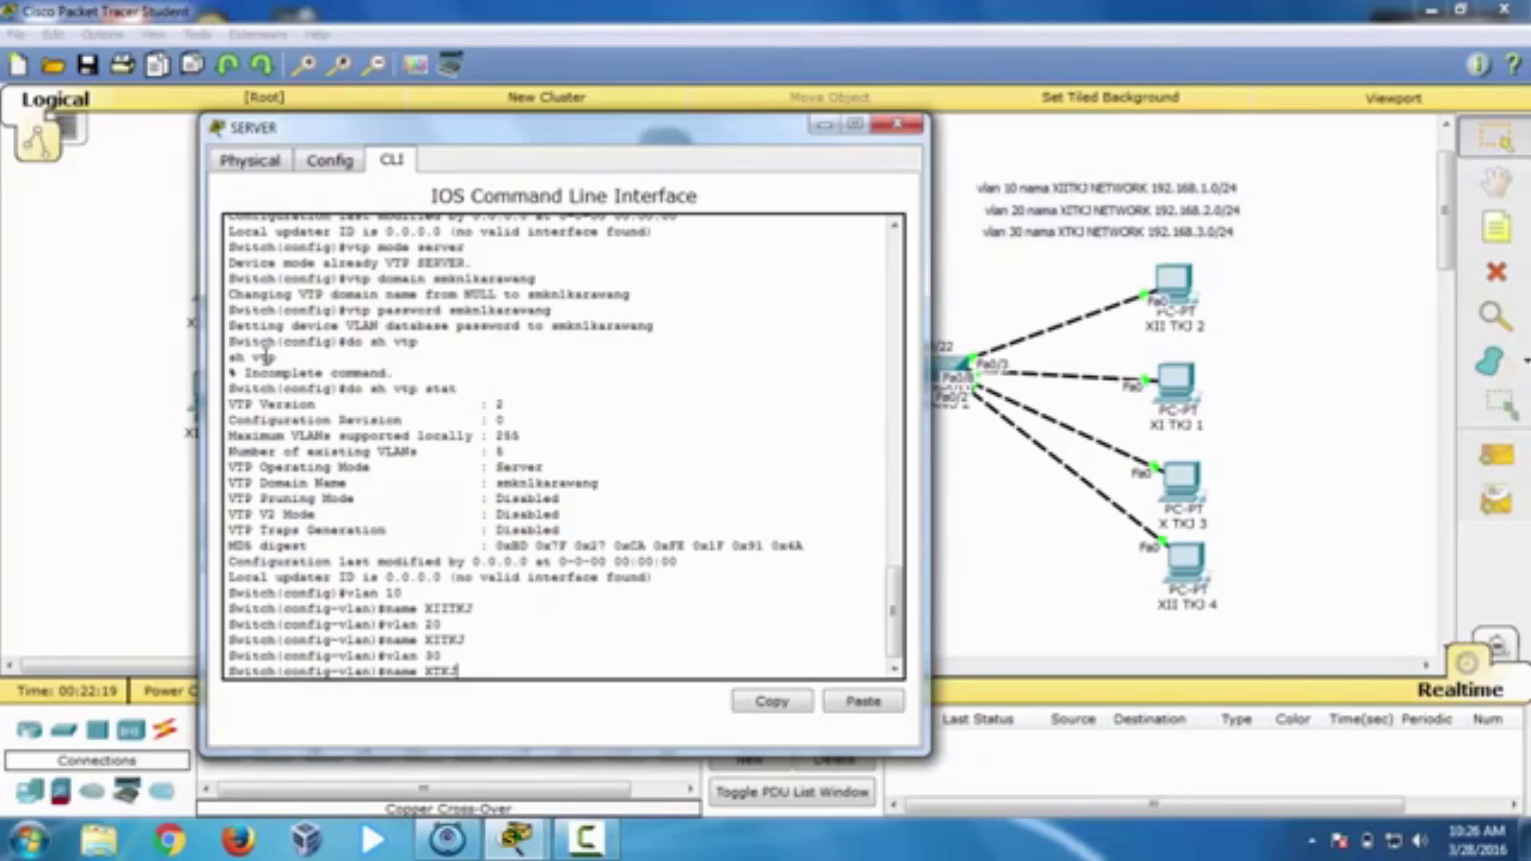
pyautogui.press('Return')
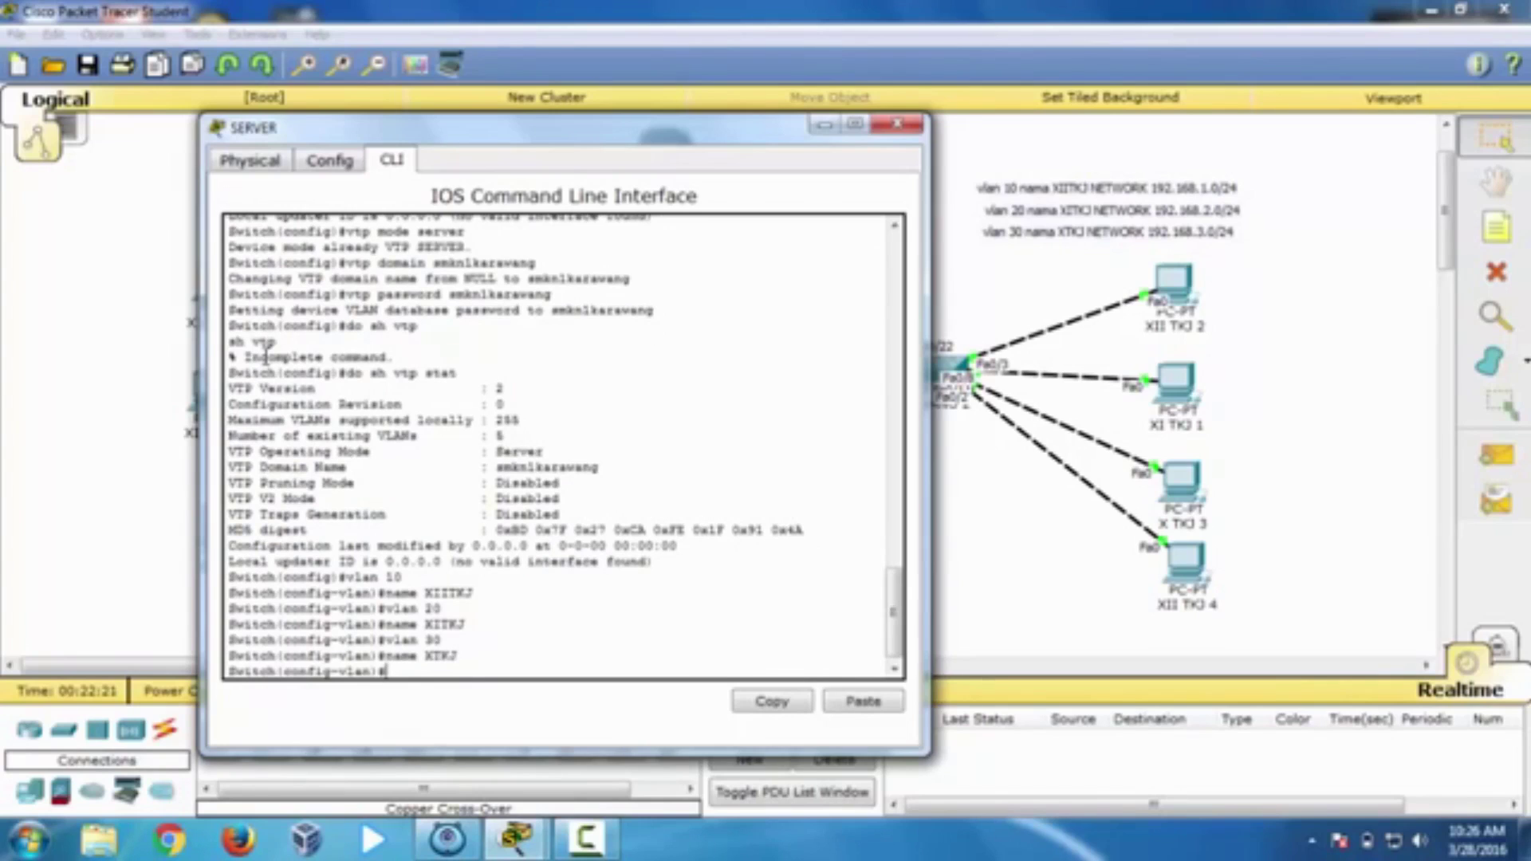
# Step: Display the VLAN table of switch SERVER and check the entries for VLANs 10, 20 and 30 through to the end of the listing
pyautogui.write('do sh vlan')
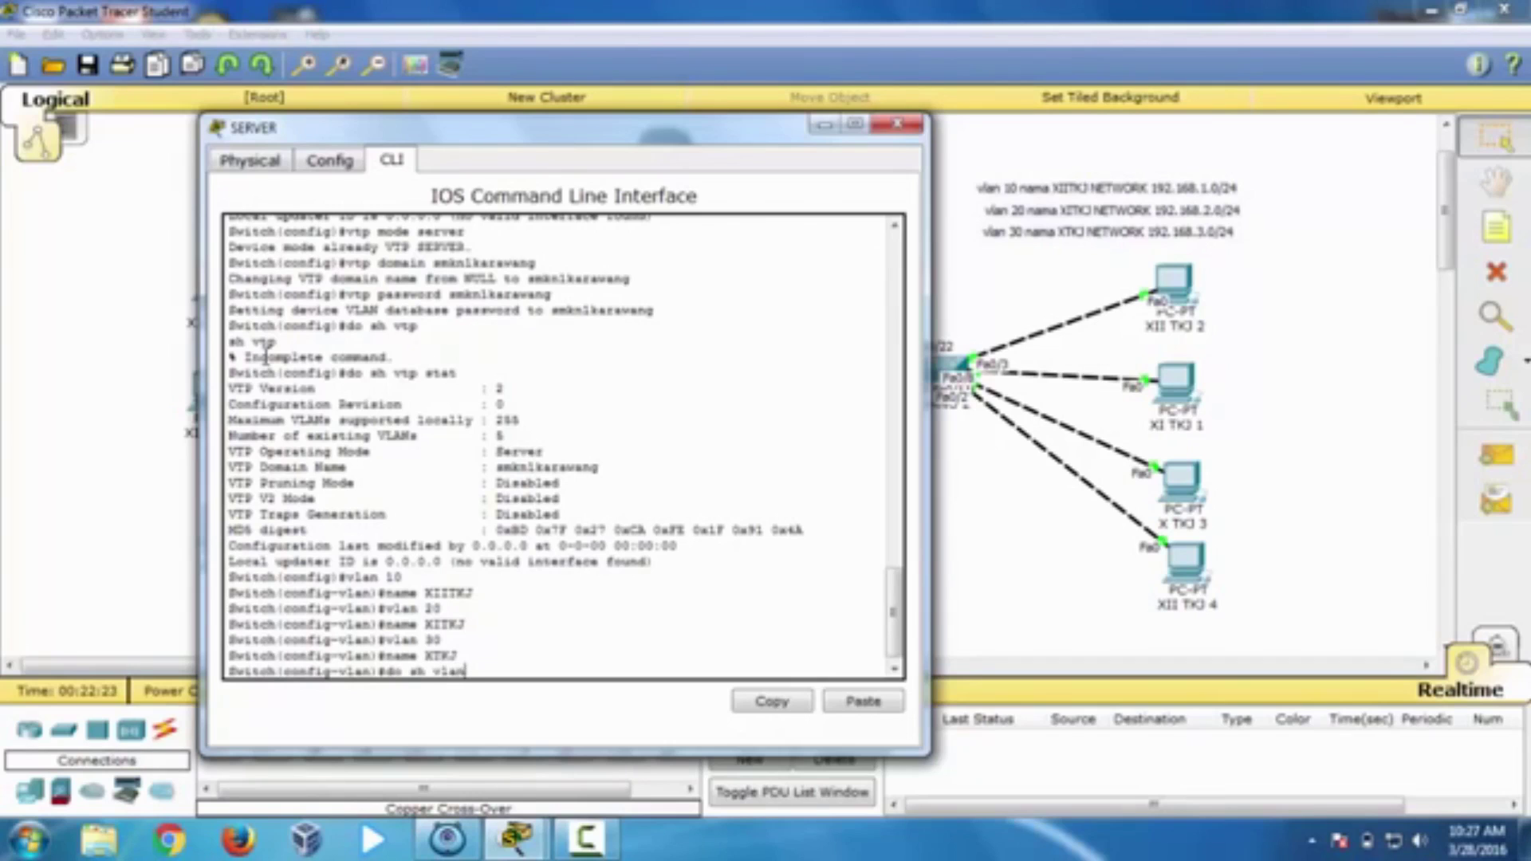
pyautogui.press('Return')
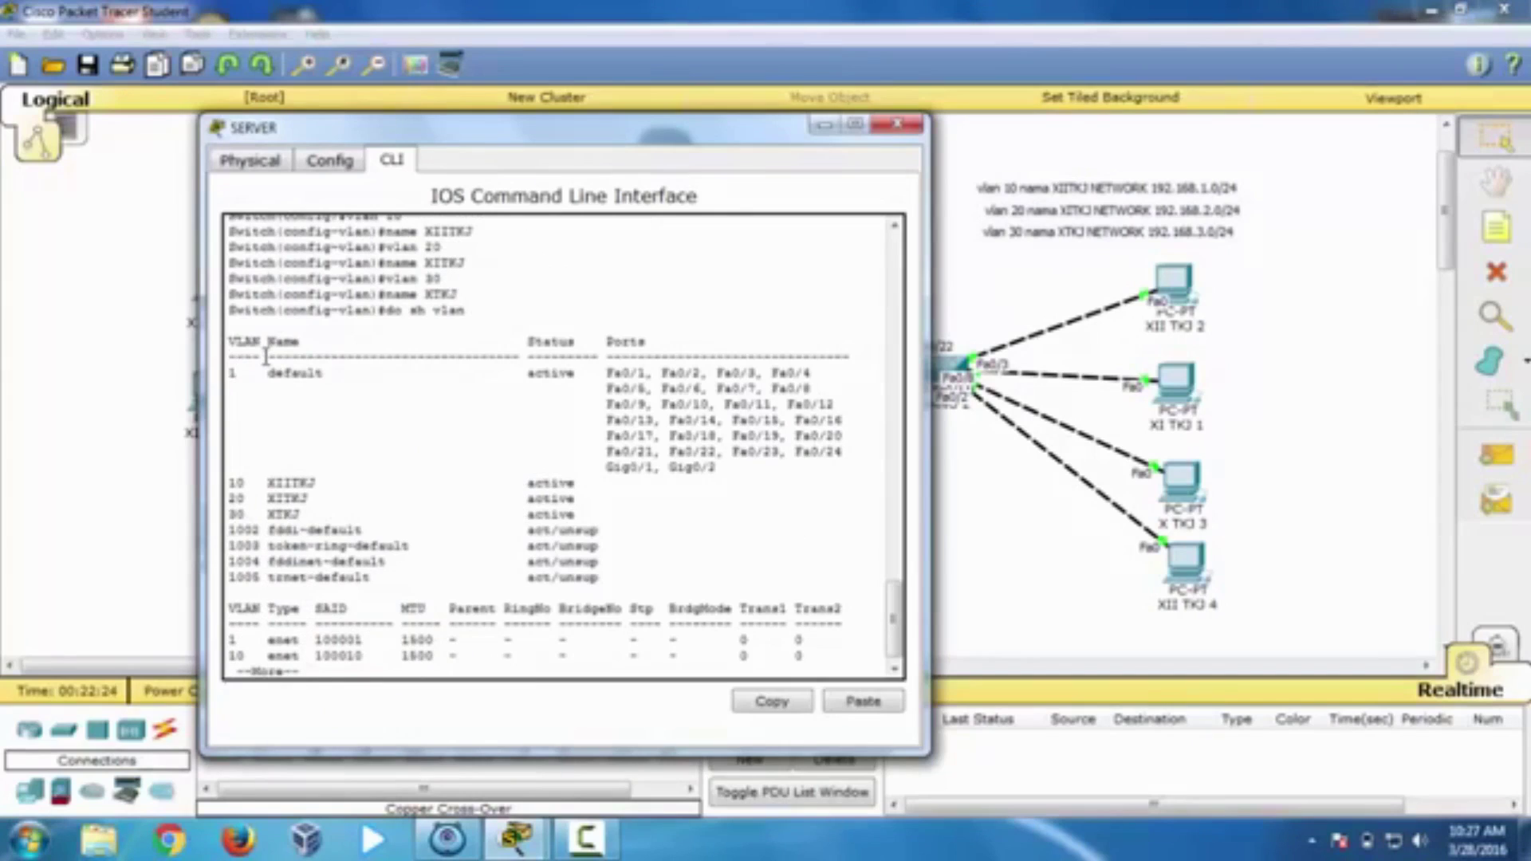
pyautogui.moveTo(228, 478); pyautogui.dragTo(598, 514)
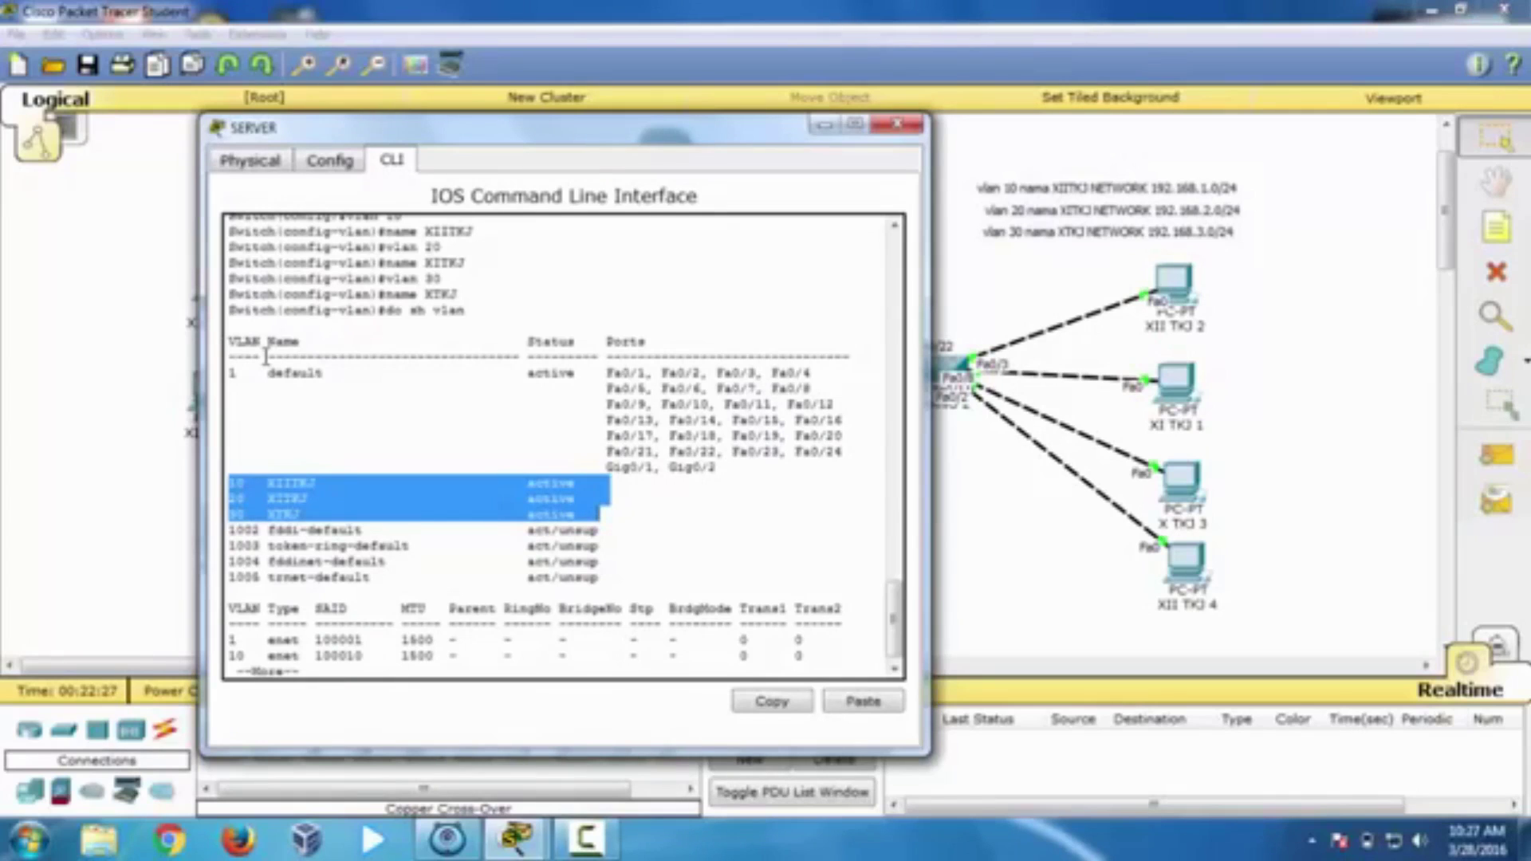
pyautogui.press('Return')
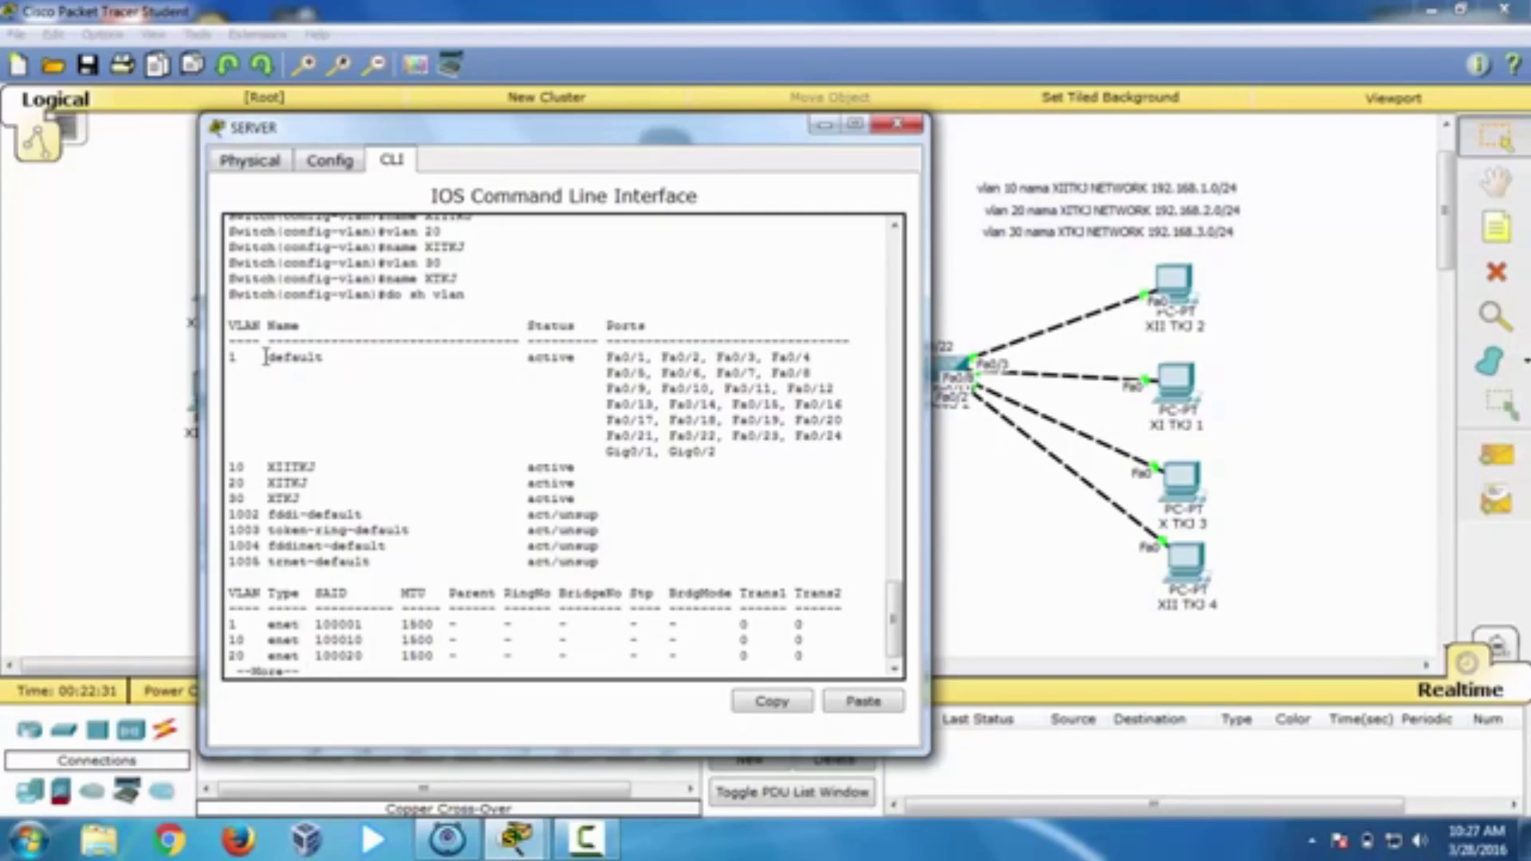
pyautogui.press('space')
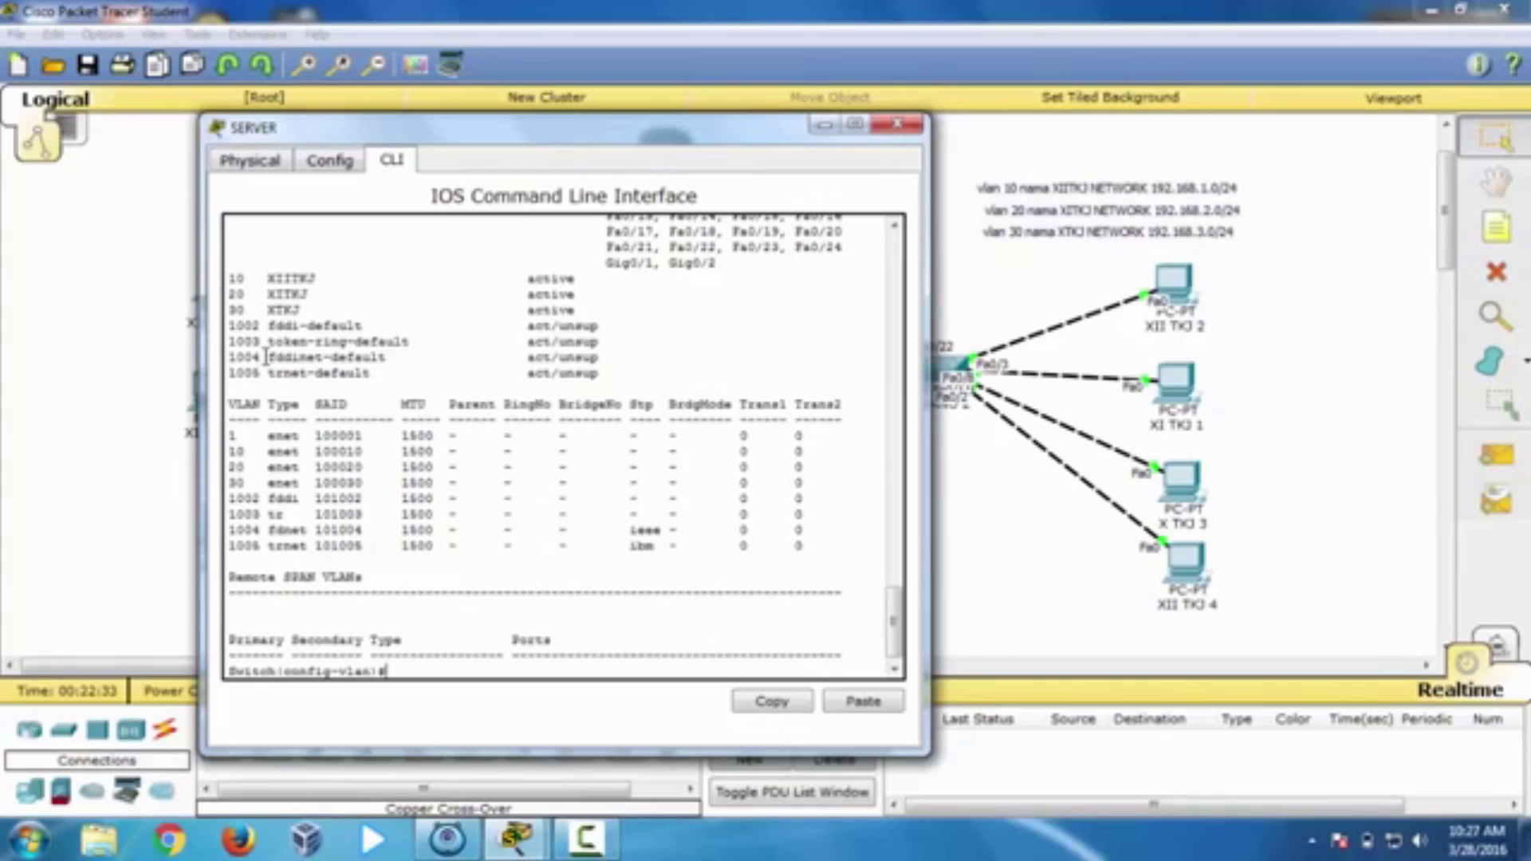
# Step: Leave VLAN configuration and set interfaces Fa0/20-24 on switch SERVER to trunk mode
pyautogui.write('exit')
pyautogui.press('Return')
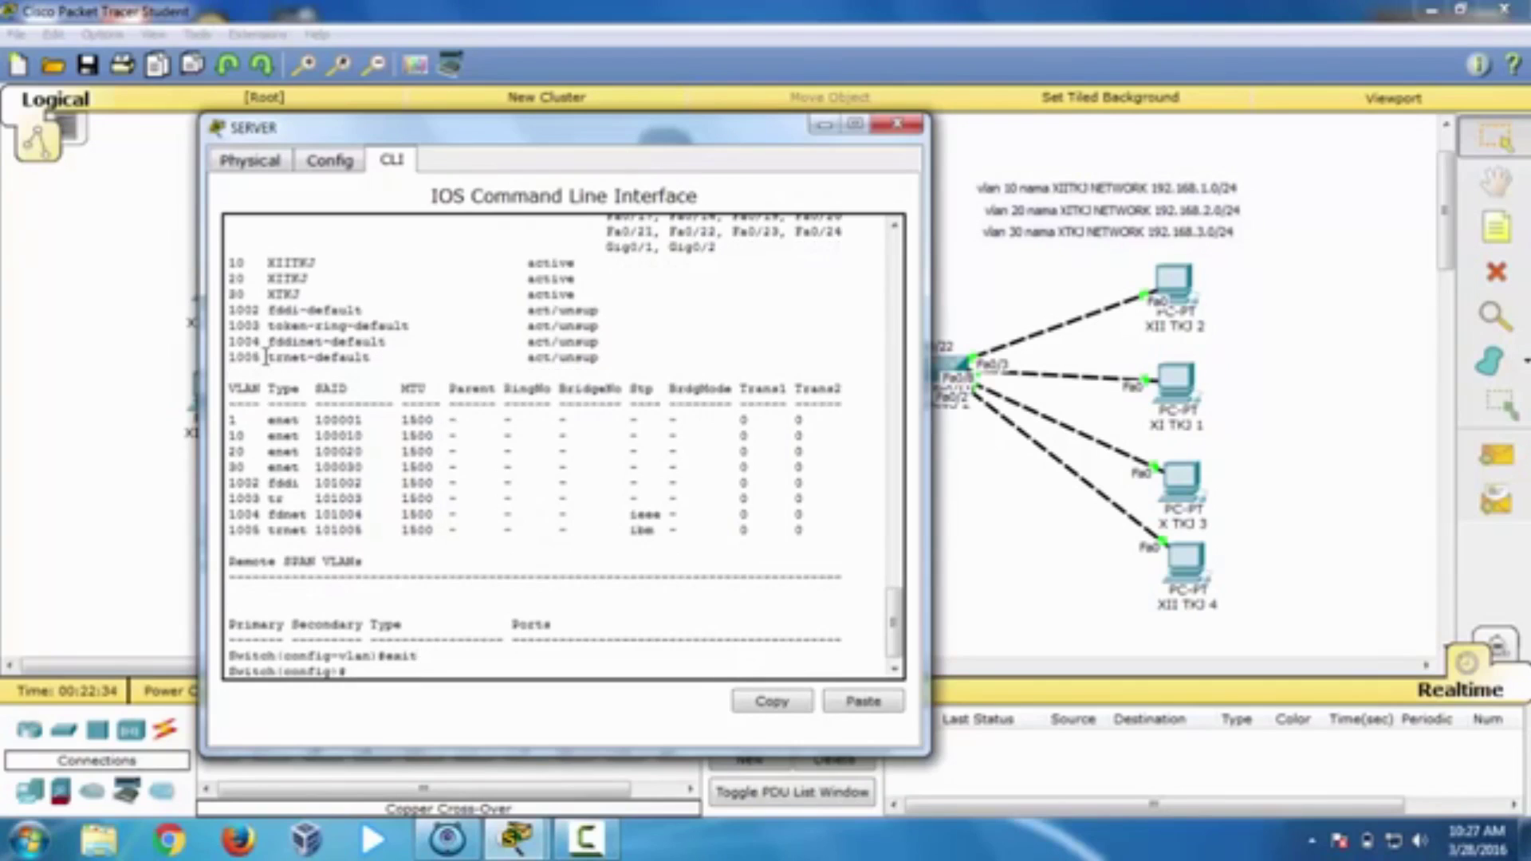
pyautogui.write('int fa')
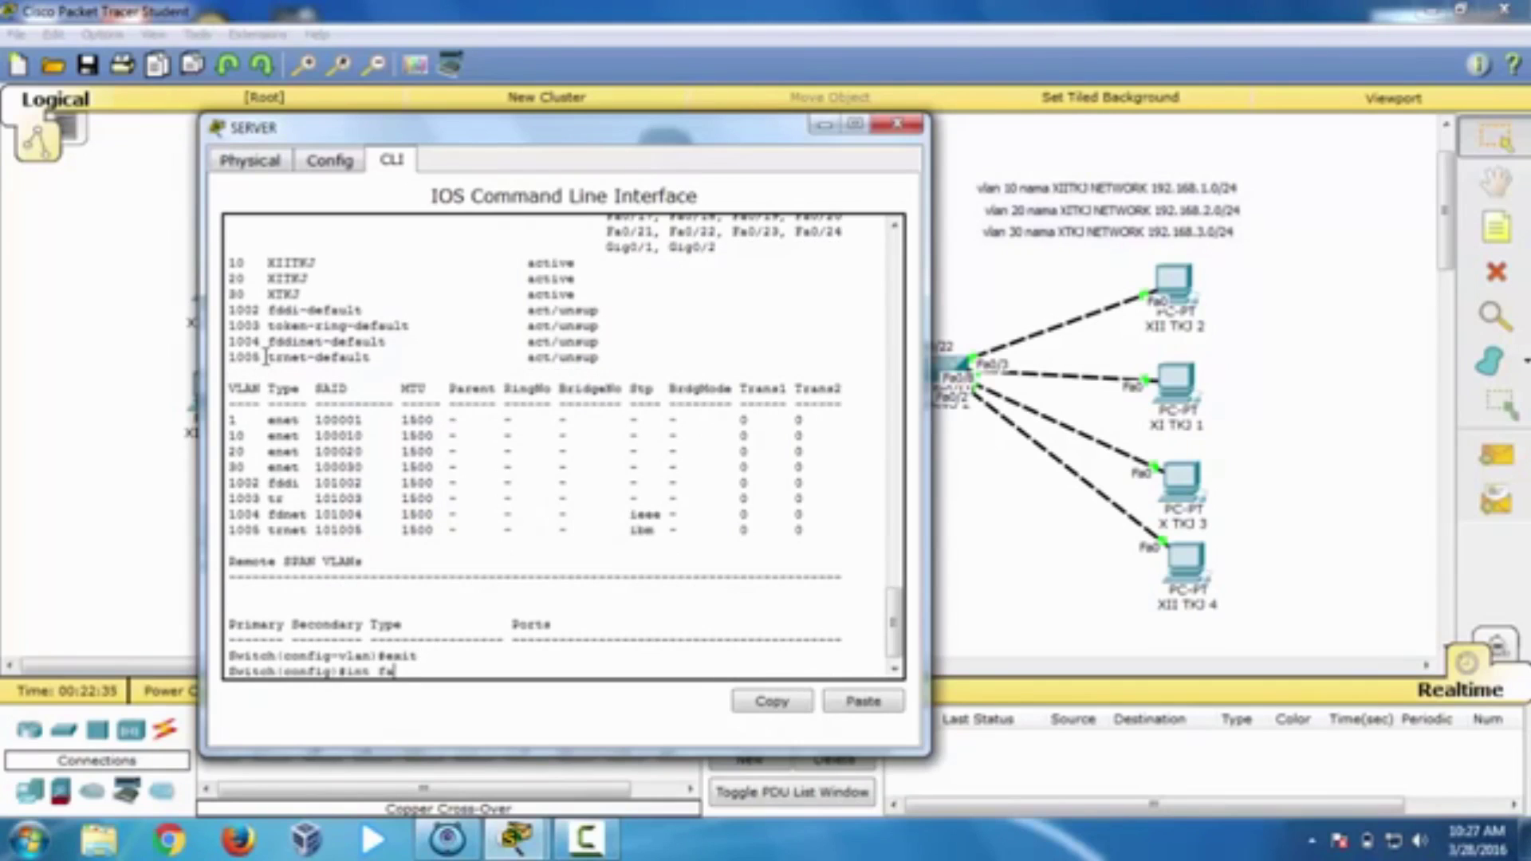
pyautogui.write('0/20-24')
pyautogui.press('Left')
pyautogui.press('Left')
pyautogui.press('Left')
pyautogui.press('Left')
pyautogui.press('Left')
pyautogui.press('Left')
pyautogui.press('Left')
pyautogui.press('Left')
pyautogui.press('Left')
pyautogui.press('Left')
pyautogui.write('range')
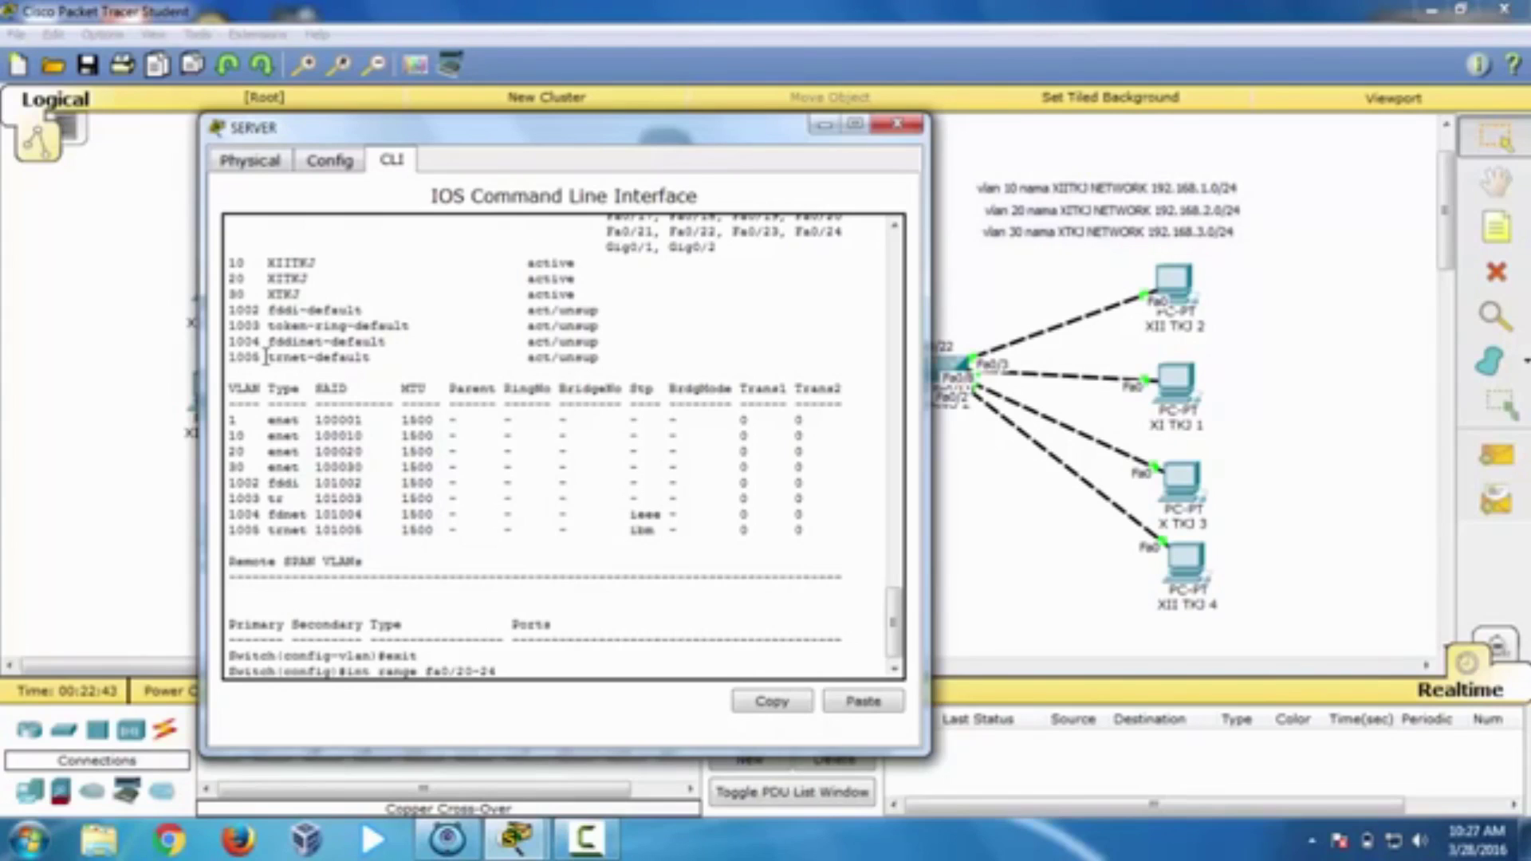
pyautogui.press('Return')
pyautogui.write('sw')
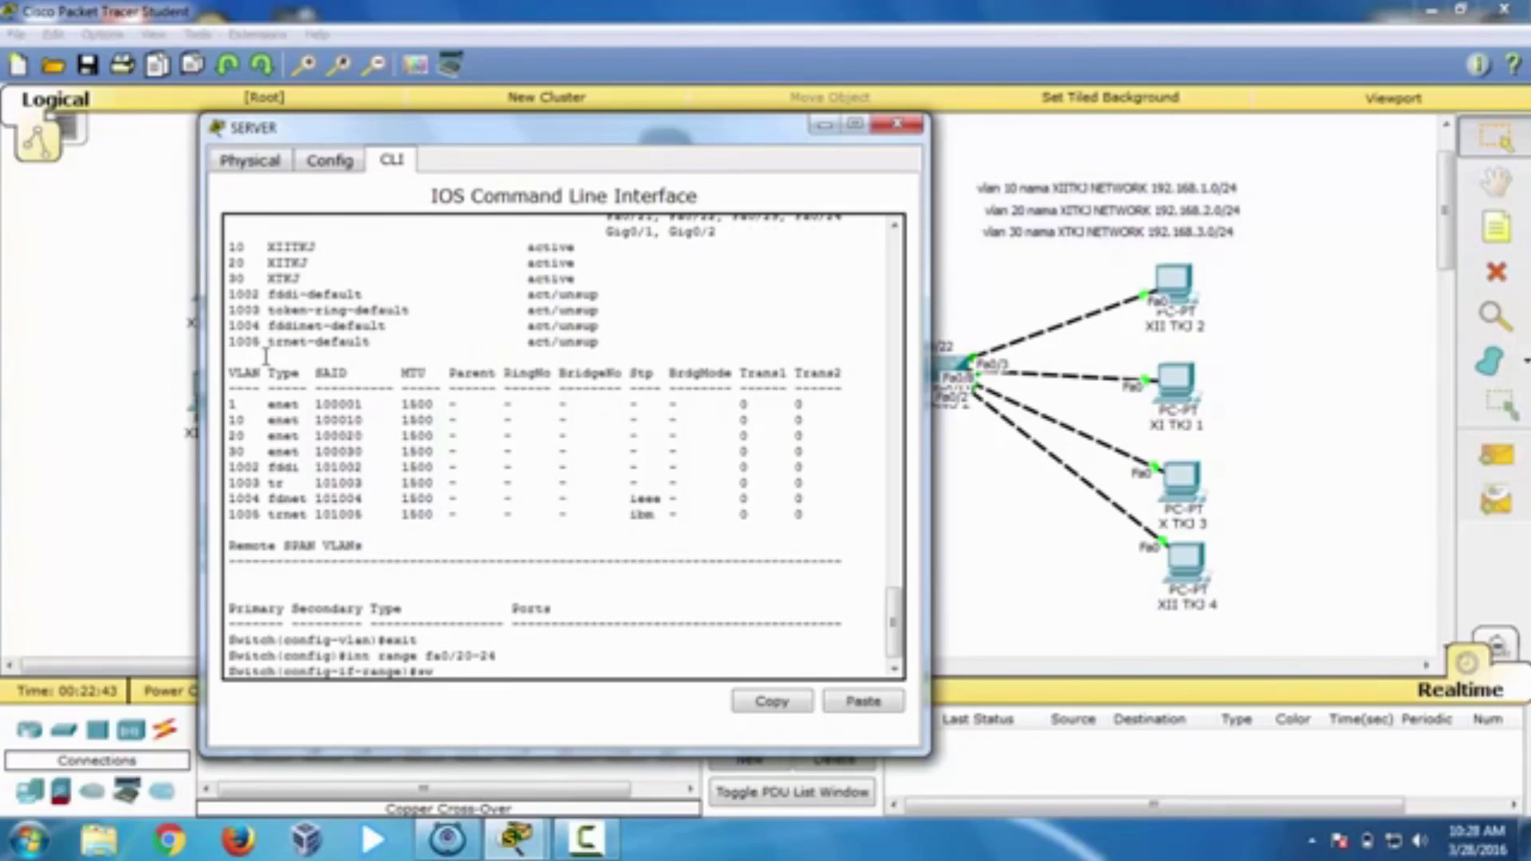
pyautogui.press('Tab')
pyautogui.write('mode')
pyautogui.press('Tab')
pyautogui.write('trunk')
pyautogui.press('Return')
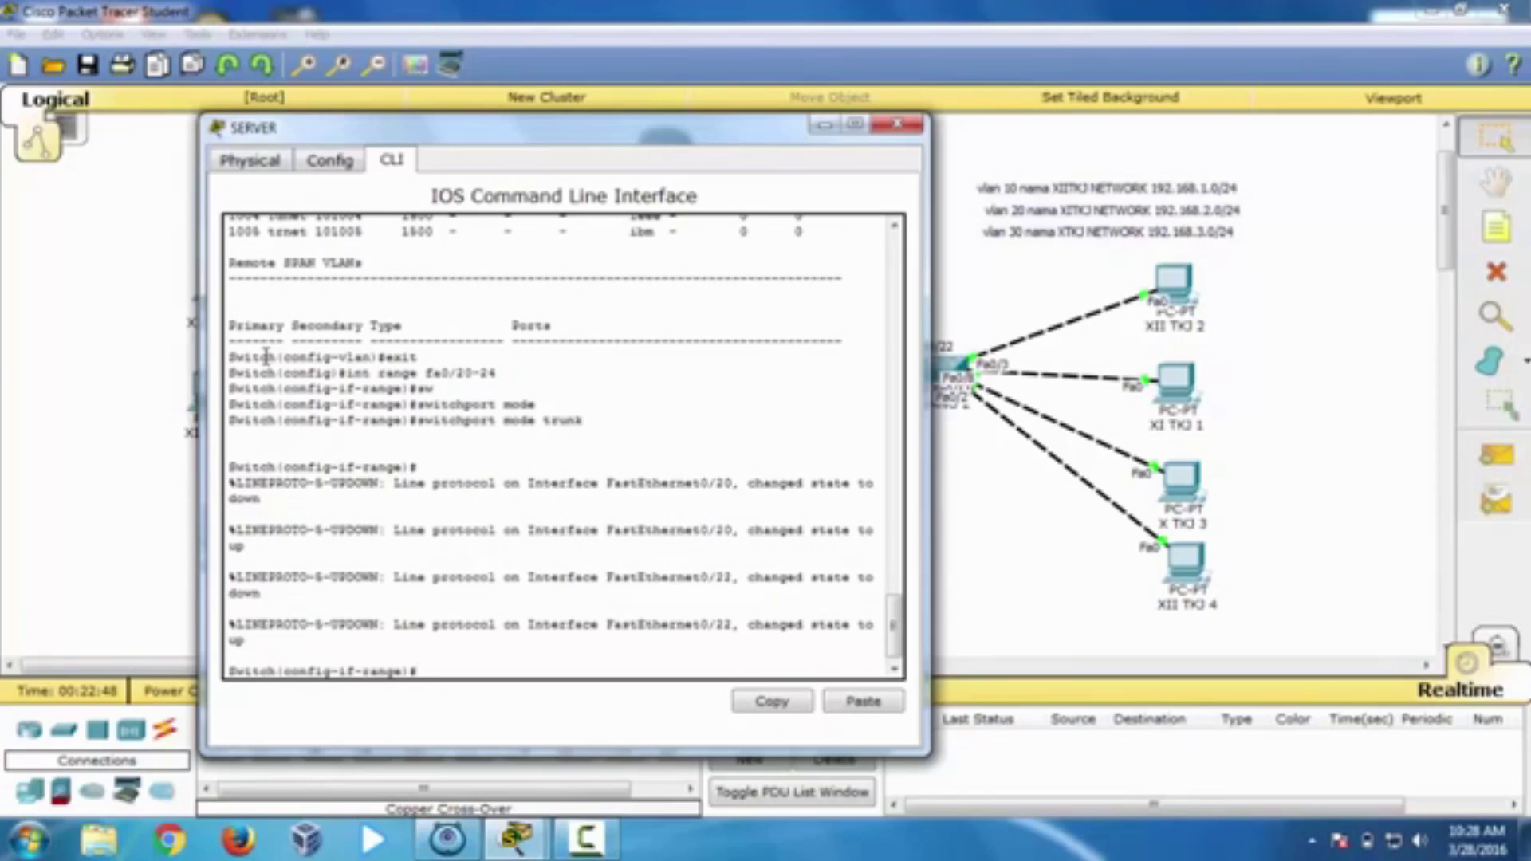
# Step: Set interfaces Fa0/1-19 on switch SERVER to access mode
pyautogui.write('int range fa0/1-')
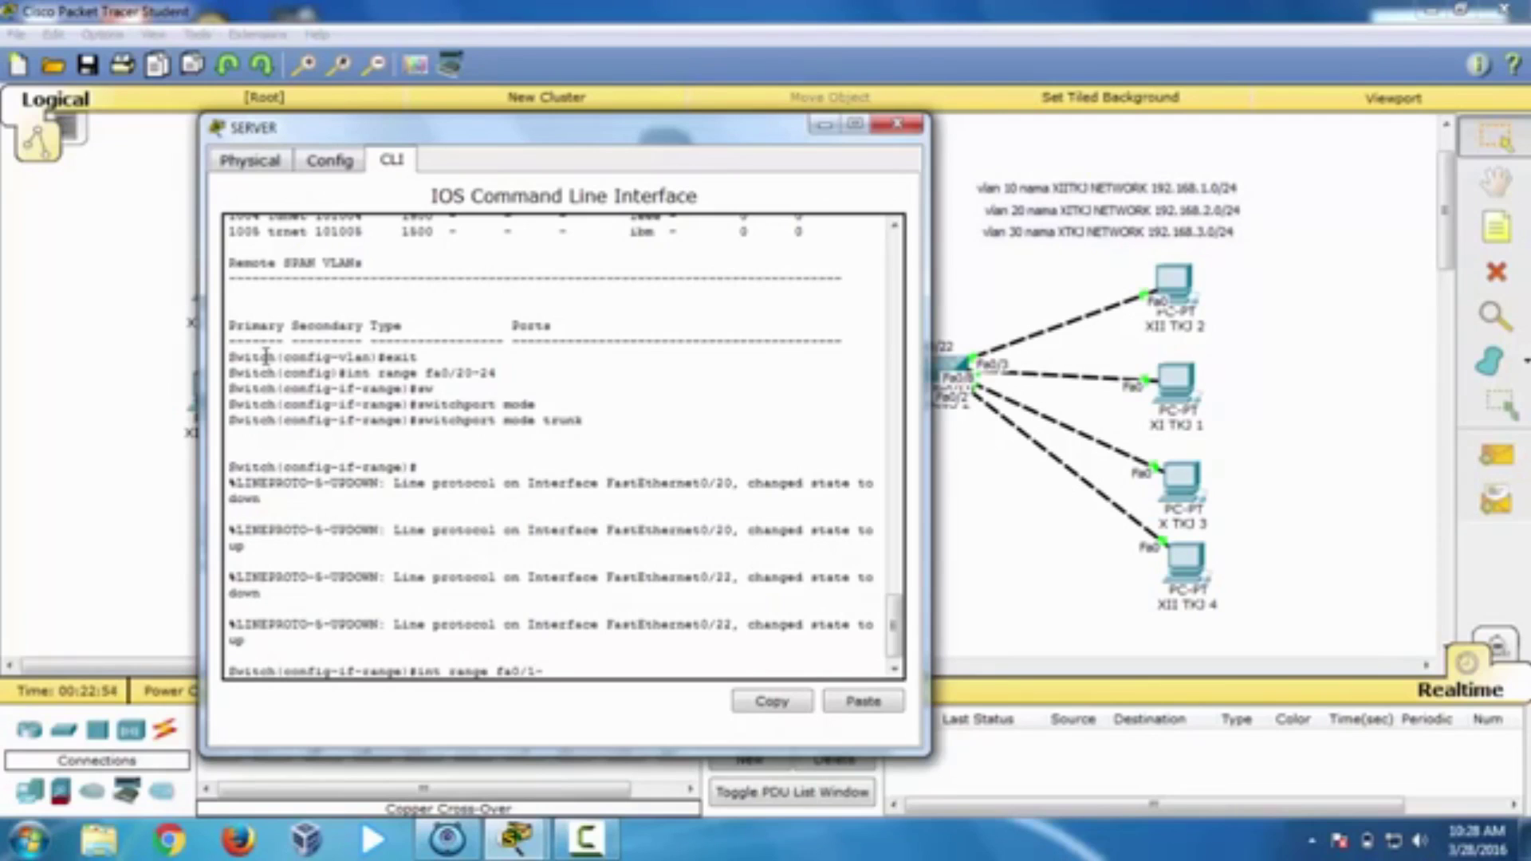
pyautogui.write('19')
pyautogui.press('Return')
pyautogui.write('sw ')
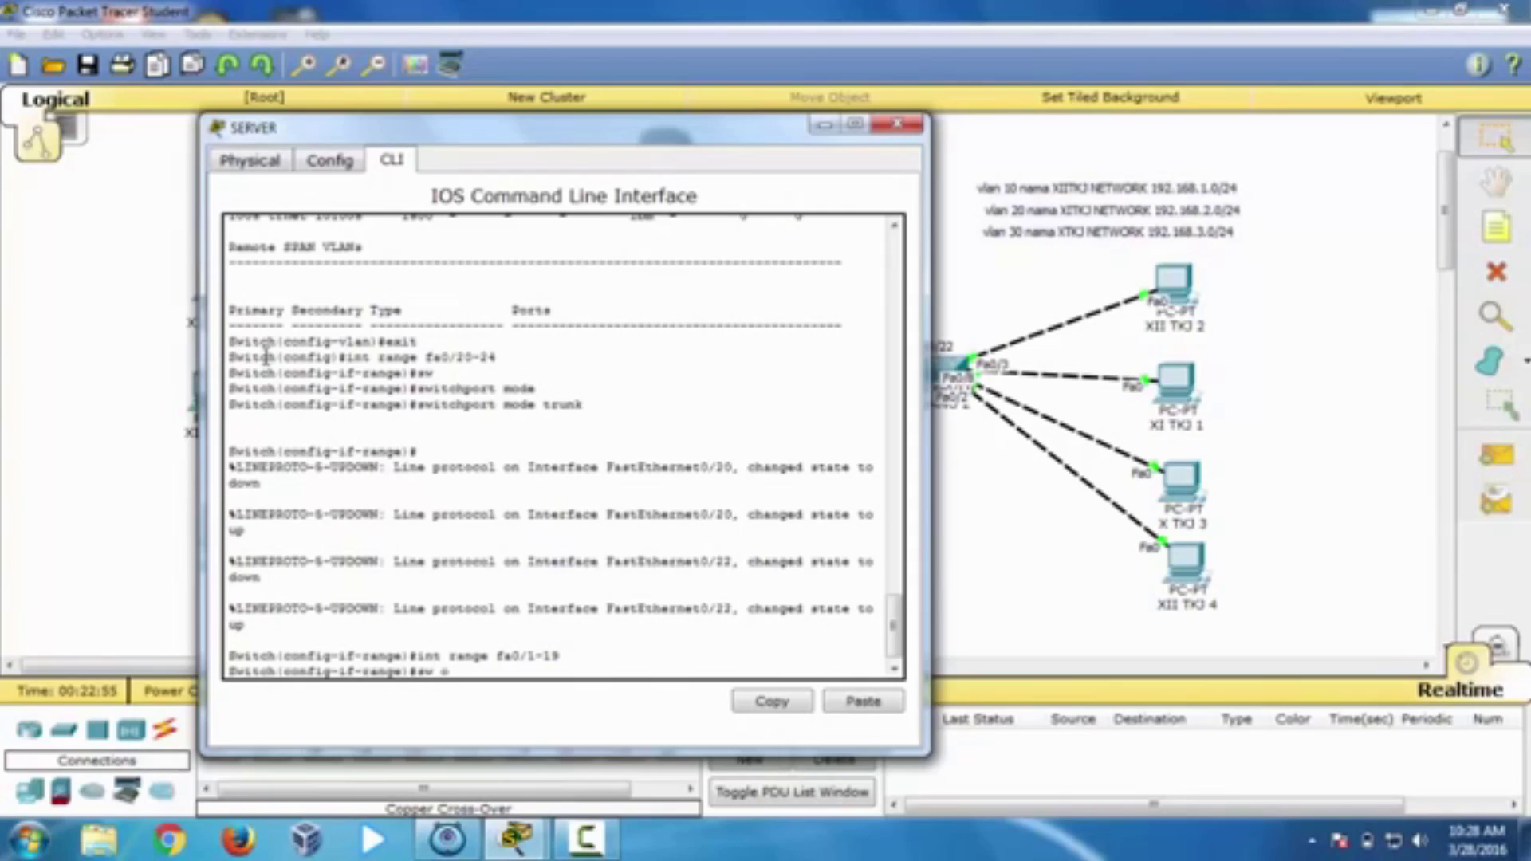
pyautogui.write('mode ')
pyautogui.write('c')
pyautogui.press('BackSpace')
pyautogui.write('acc')
pyautogui.press('Tab')
pyautogui.press('Return')
# Step: Display the running configuration of switch SERVER and page through it to examine the switchport mode of each interface
pyautogui.write('do sh run')
pyautogui.press('Return')
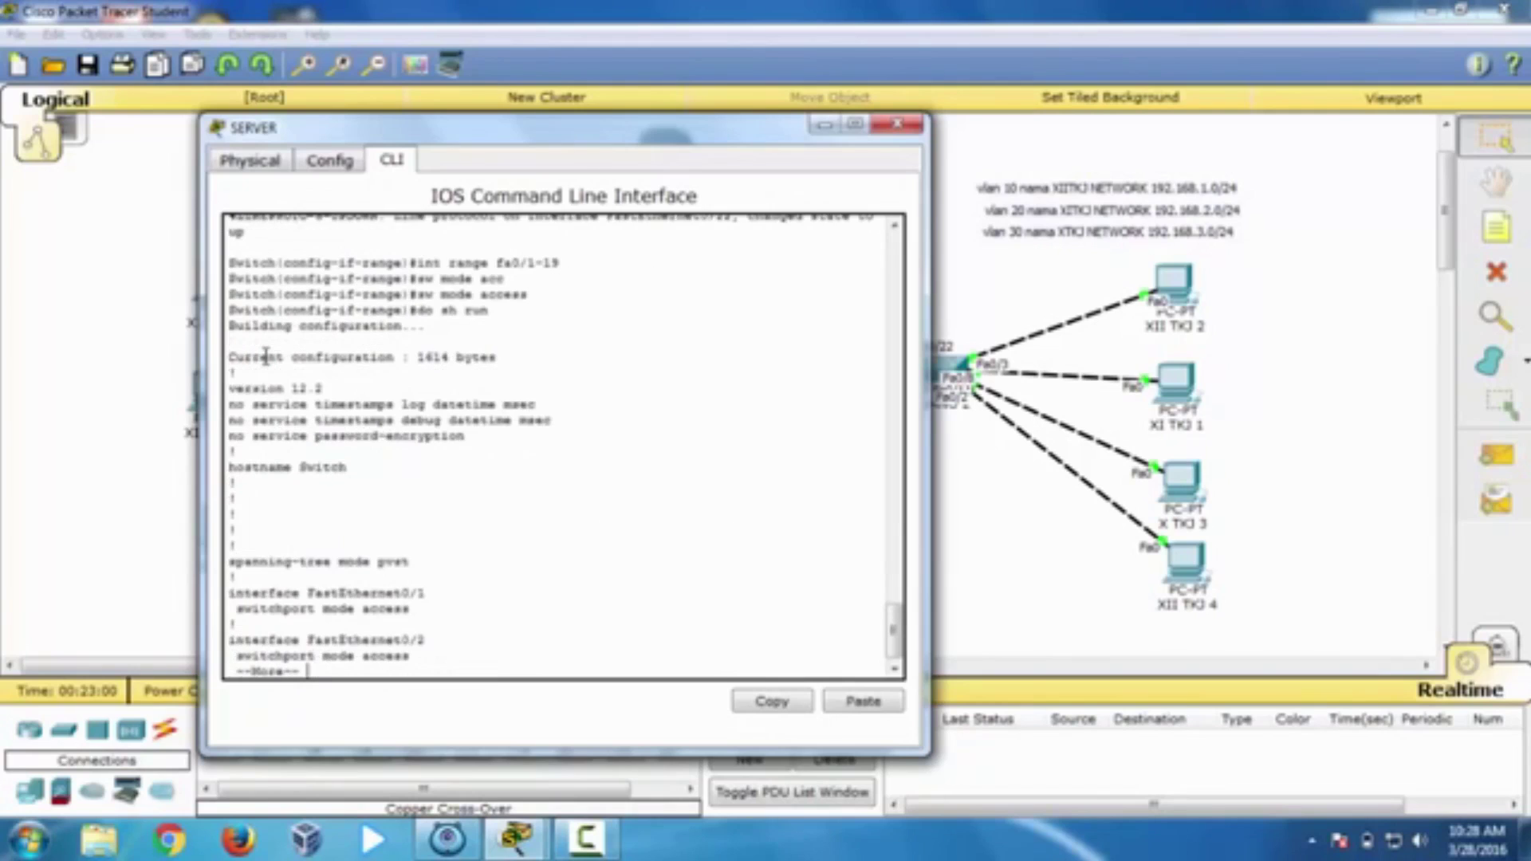
pyautogui.press('Return')
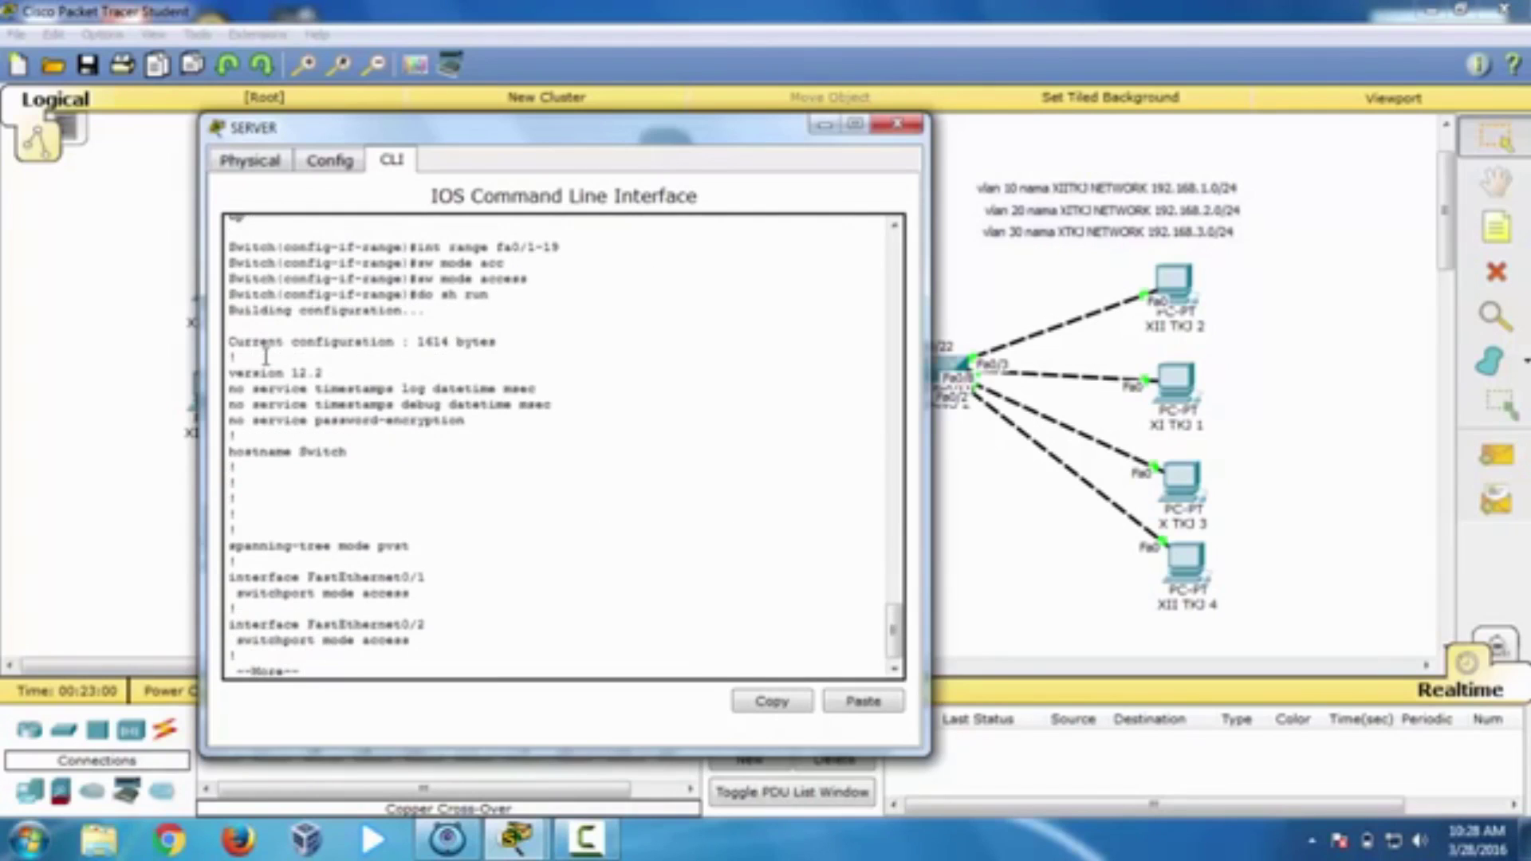
pyautogui.press('Return')
pyautogui.press('Return')
pyautogui.press('Return')
pyautogui.press('Return')
pyautogui.press('Return')
pyautogui.press('Return')
pyautogui.press('Return')
pyautogui.press('Return')
pyautogui.press('Return')
pyautogui.press('Return')
pyautogui.press('Return')
pyautogui.press('Return')
pyautogui.press('Return')
pyautogui.press('Return')
pyautogui.press('Return')
pyautogui.press('Return')
pyautogui.press('Return')
pyautogui.press('Return')
pyautogui.press('Return')
pyautogui.press('Return')
pyautogui.press('Return')
pyautogui.press('Return')
pyautogui.press('Return')
pyautogui.press('Return')
pyautogui.press('Return')
pyautogui.press('Return')
pyautogui.press('Return')
pyautogui.press('Return')
pyautogui.press('Return')
pyautogui.press('Return')
pyautogui.press('Return')
pyautogui.press('Return')
pyautogui.press('Return')
pyautogui.press('Return')
pyautogui.press('Return')
pyautogui.press('Return')
pyautogui.press('Return')
pyautogui.press('Return')
pyautogui.press('Return')
pyautogui.press('Return')
pyautogui.press('Return')
pyautogui.press('Return')
pyautogui.press('Return')
pyautogui.press('Return')
pyautogui.press('Return')
pyautogui.press('Return')
pyautogui.press('Return')
pyautogui.press('Return')
pyautogui.press('Return')
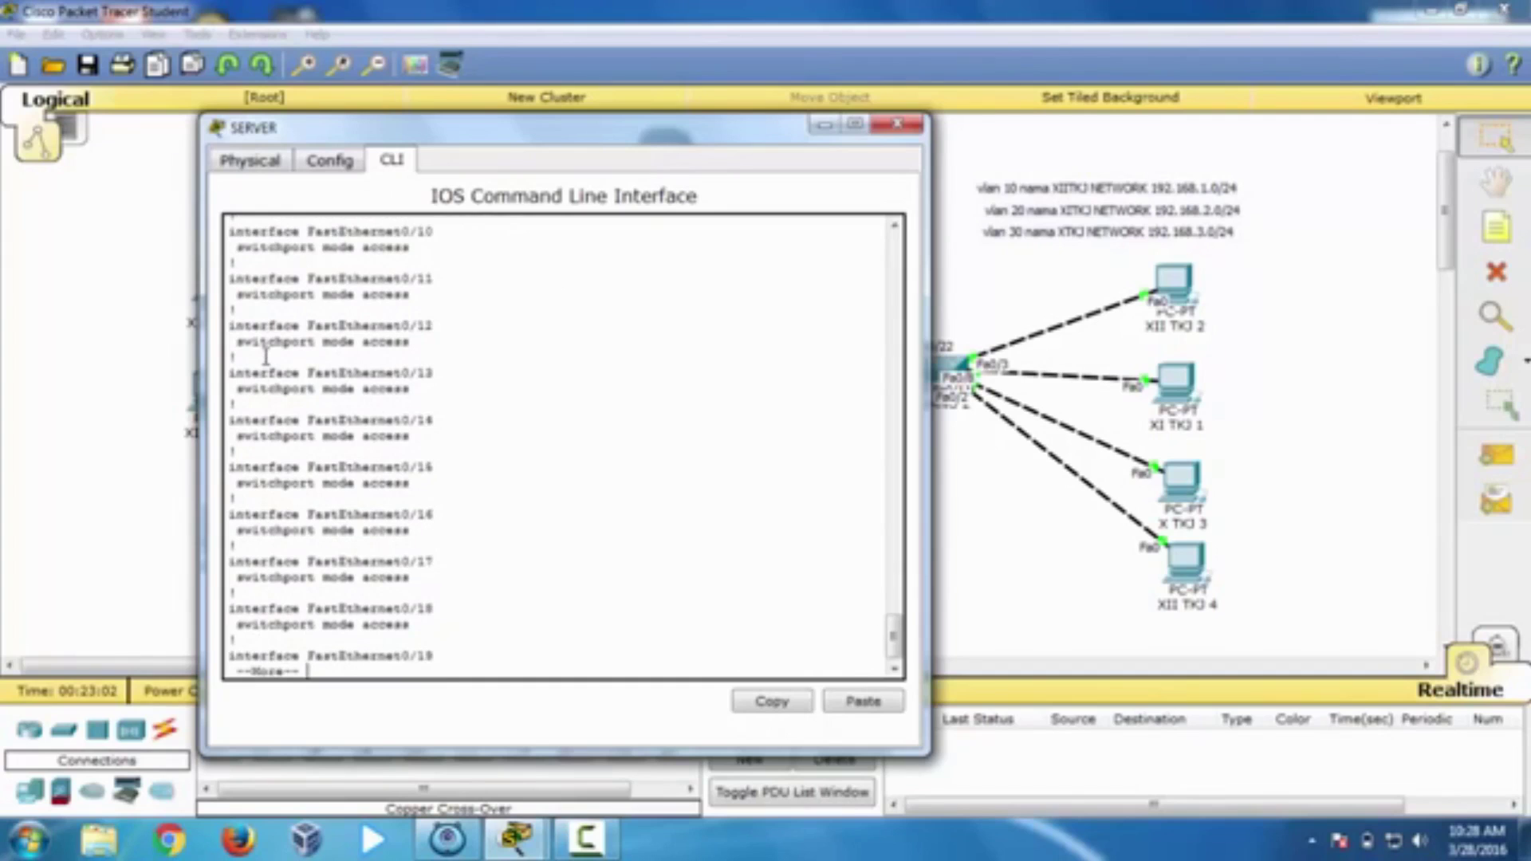
pyautogui.press('Return')
pyautogui.press('Return')
pyautogui.press('Return')
pyautogui.press('Return')
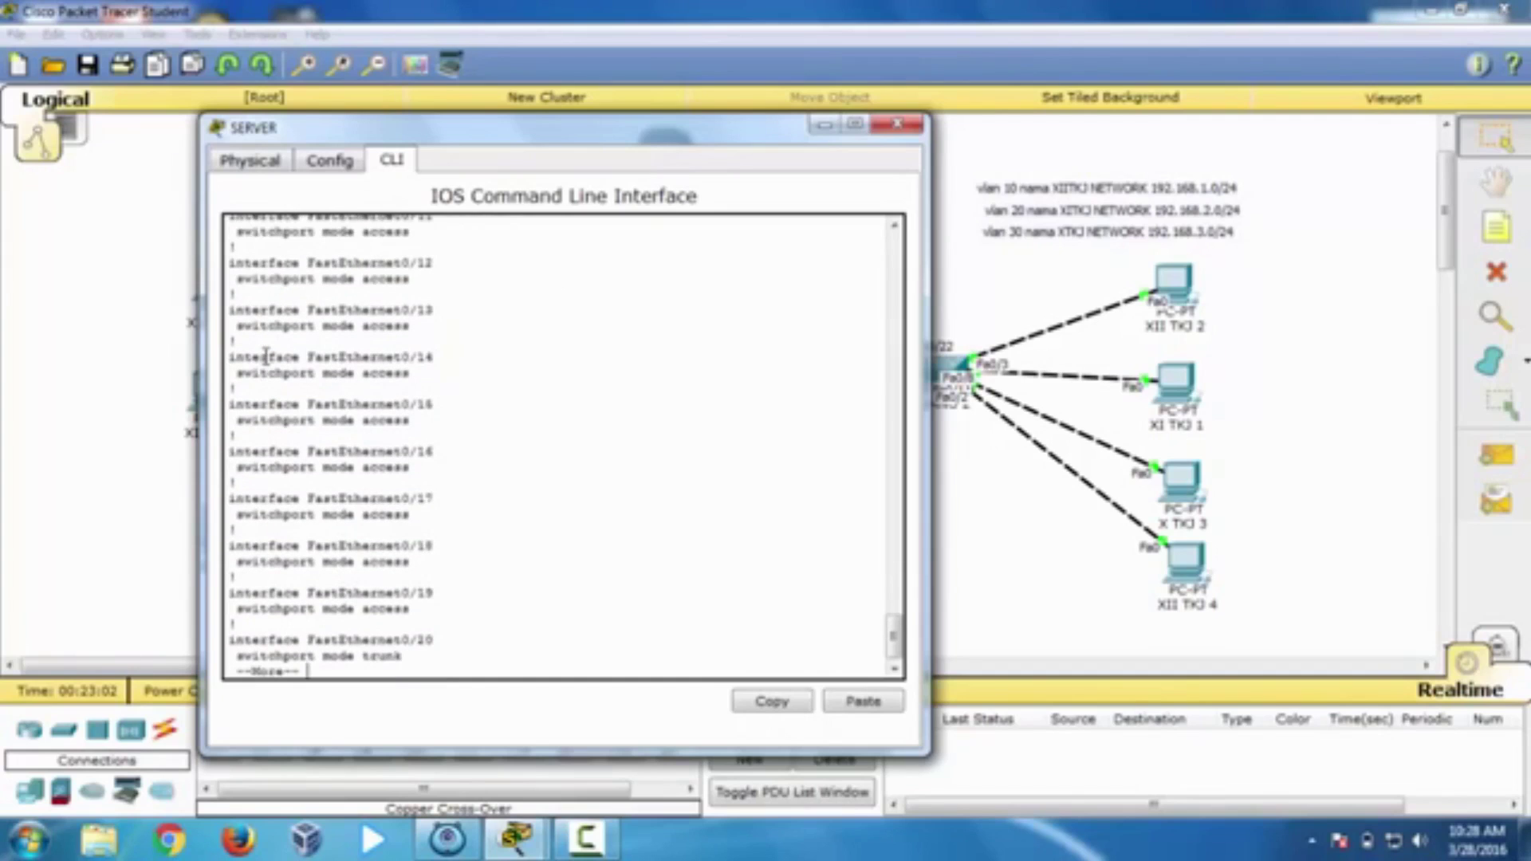
pyautogui.press('Return')
pyautogui.press('Return')
pyautogui.press('Return')
pyautogui.press('Return')
pyautogui.press('Return')
pyautogui.press('Return')
pyautogui.press('Return')
pyautogui.press('Return')
pyautogui.press('Return')
pyautogui.press('Return')
pyautogui.press('Return')
pyautogui.press('Return')
pyautogui.press('Return')
pyautogui.press('Return')
pyautogui.press('Return')
pyautogui.press('Return')
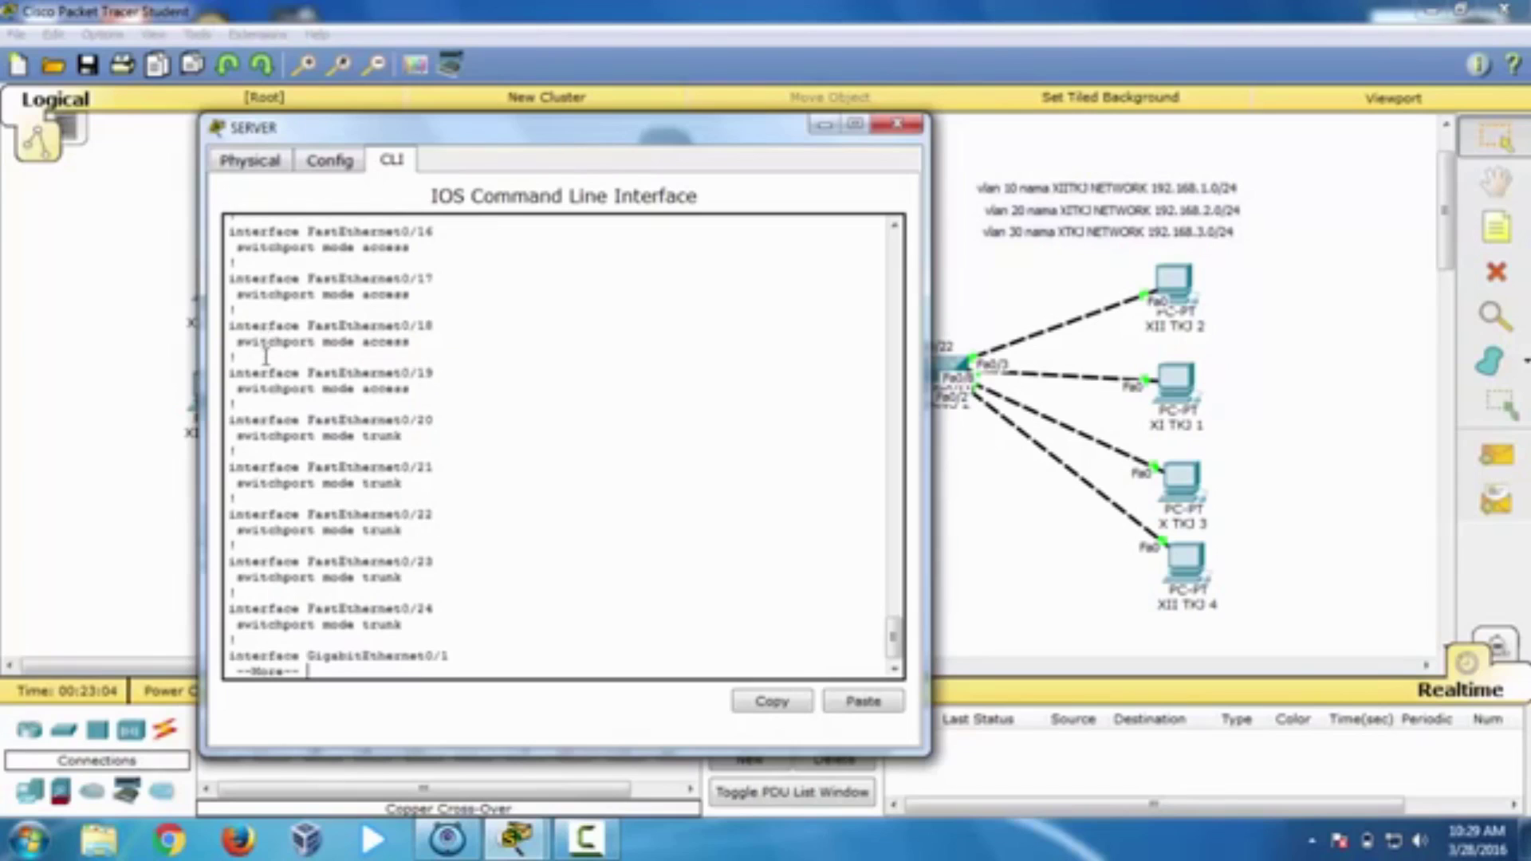
pyautogui.press('space')
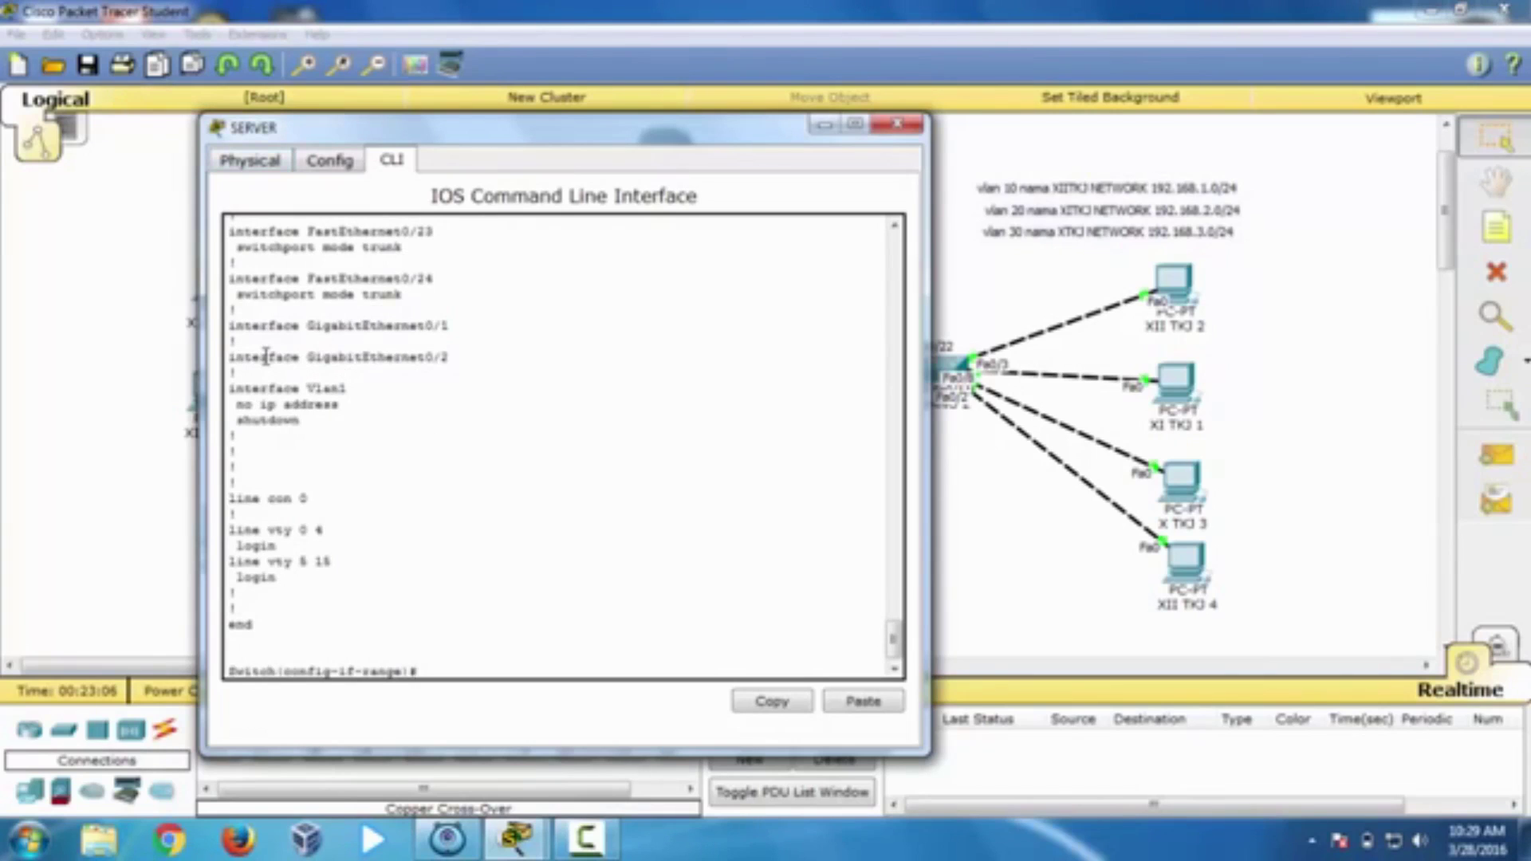
# Step: Close switch SERVER's window, open the command line of switch RUANG 1 and enter global configuration mode
pyautogui.hotkey('alt', 'F4')
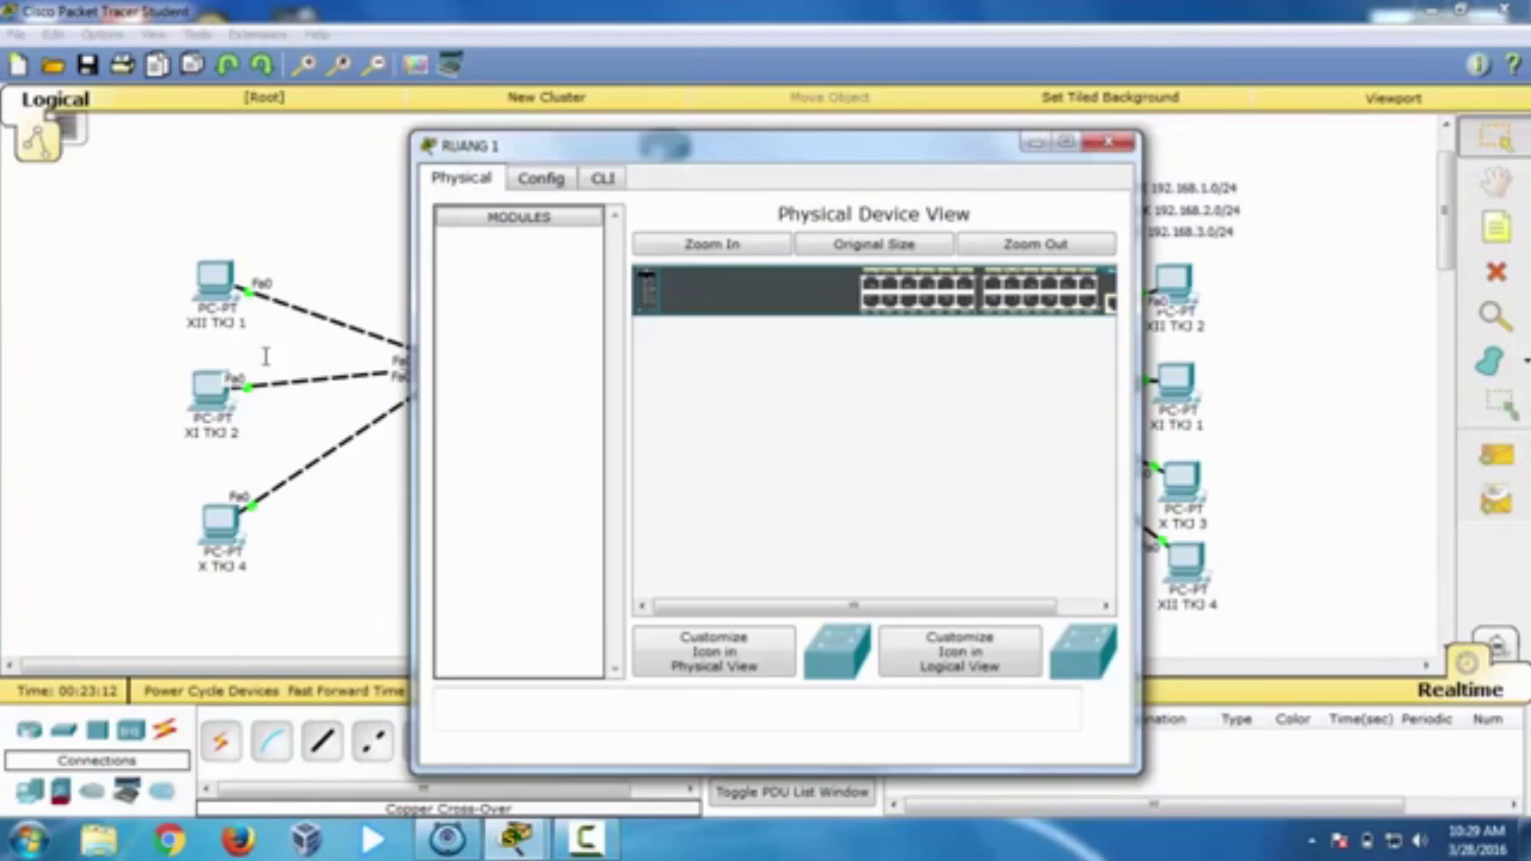
pyautogui.hotkey('ctrl', 'Tab')
pyautogui.hotkey('ctrl', 'Tab')
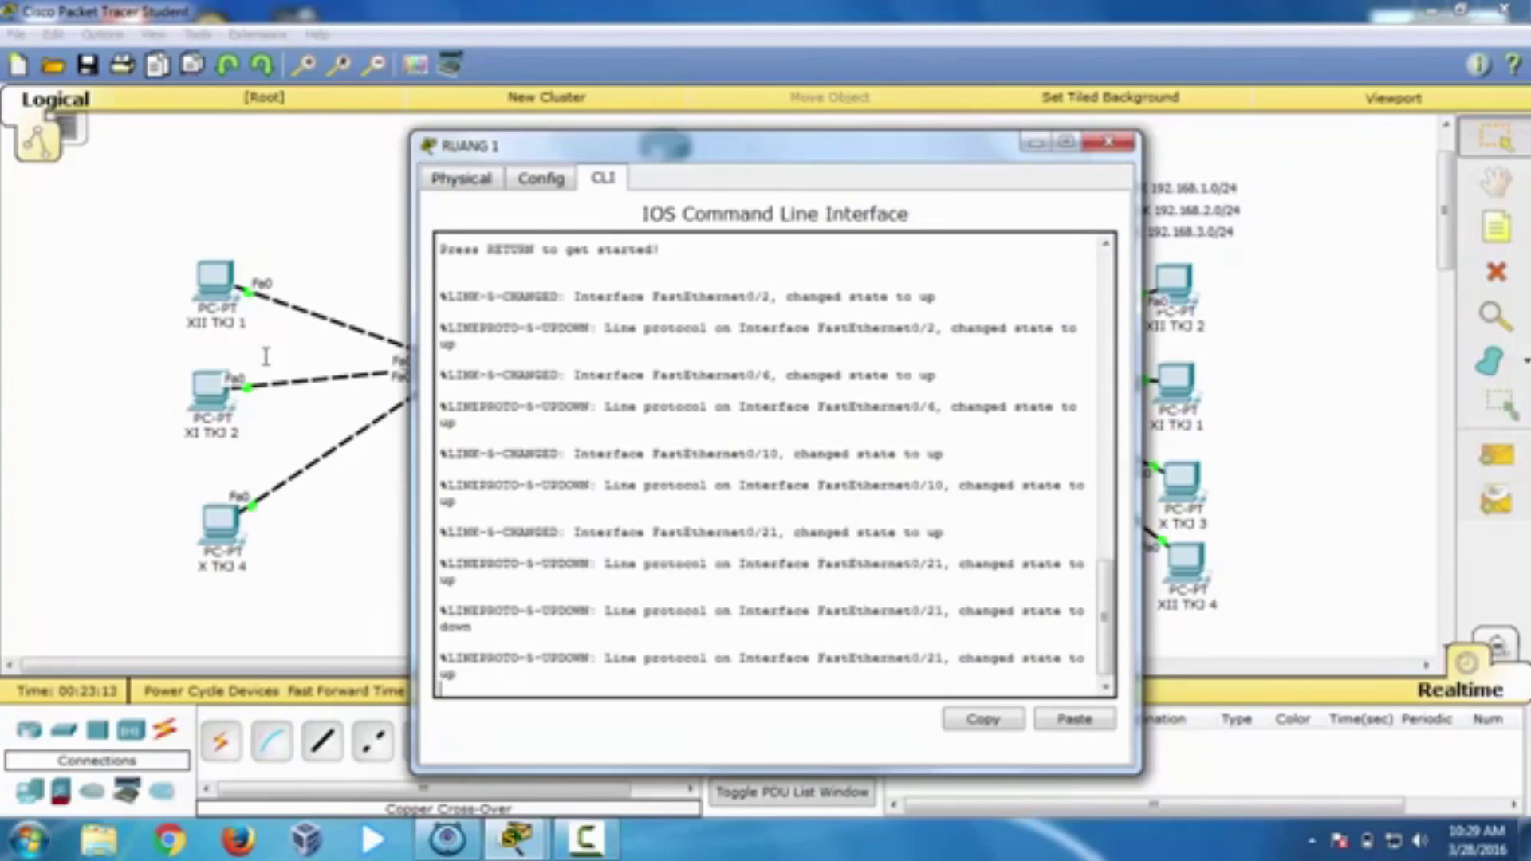
pyautogui.press('Return')
pyautogui.write('enable')
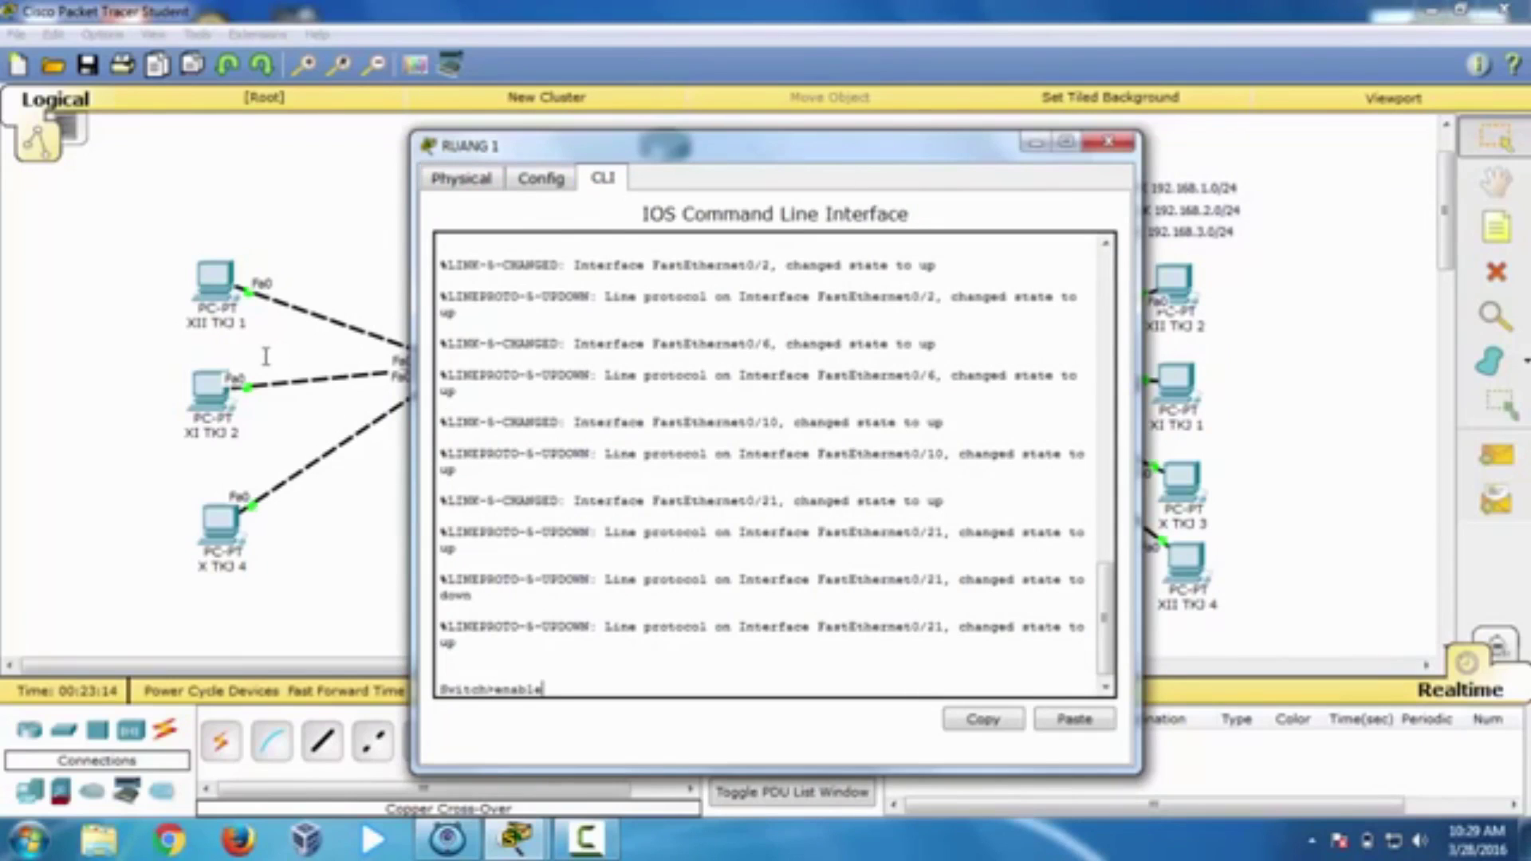
pyautogui.press('Return')
pyautogui.write('conf')
pyautogui.write(' t')
pyautogui.press('Return')
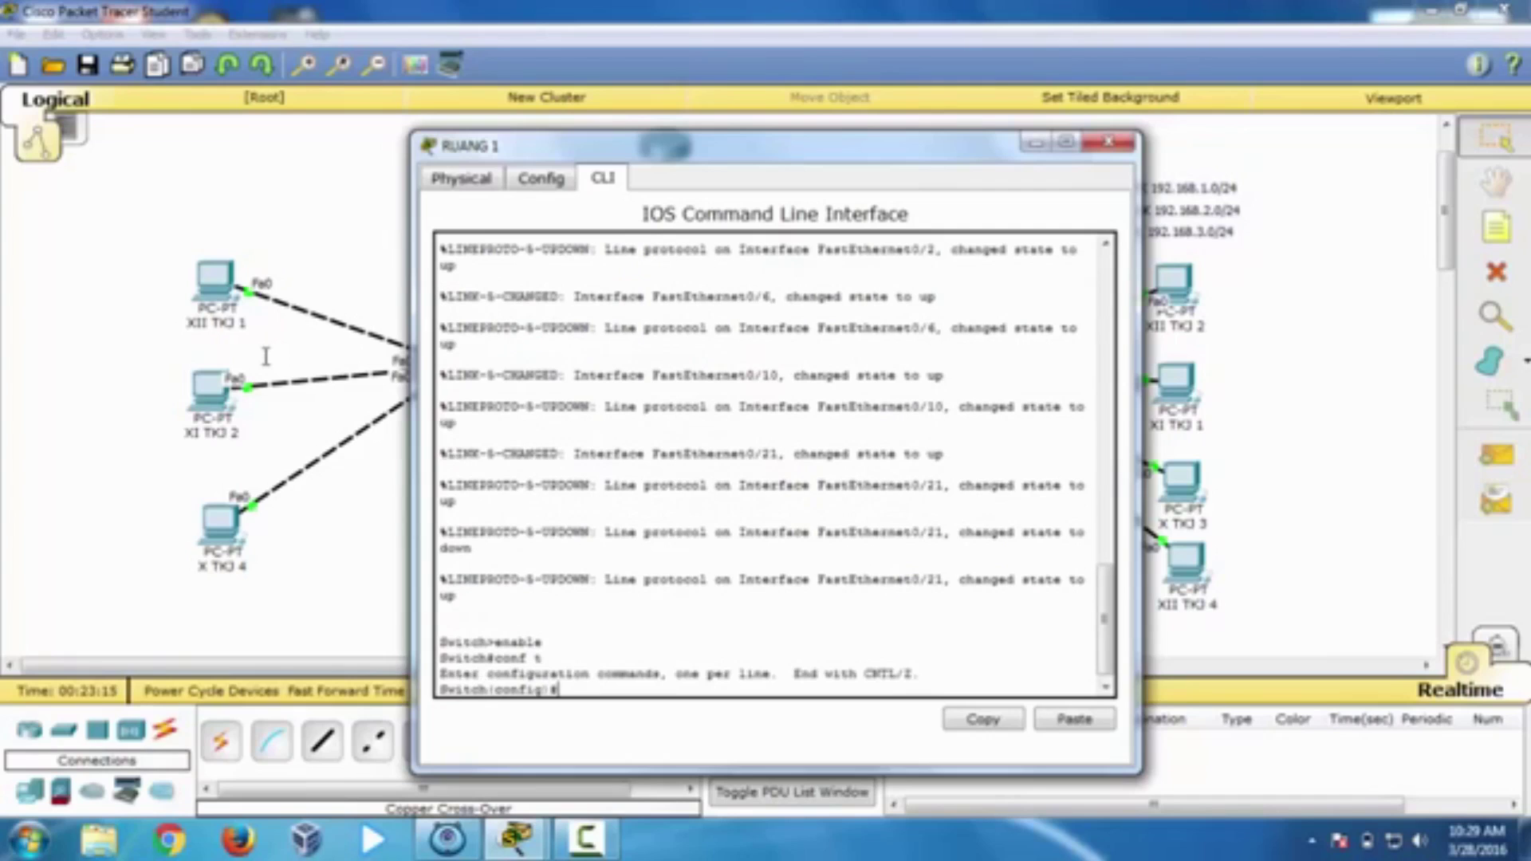
# Step: Set the hostname of switch RUANG 1 to RUANG1
pyautogui.write('host')
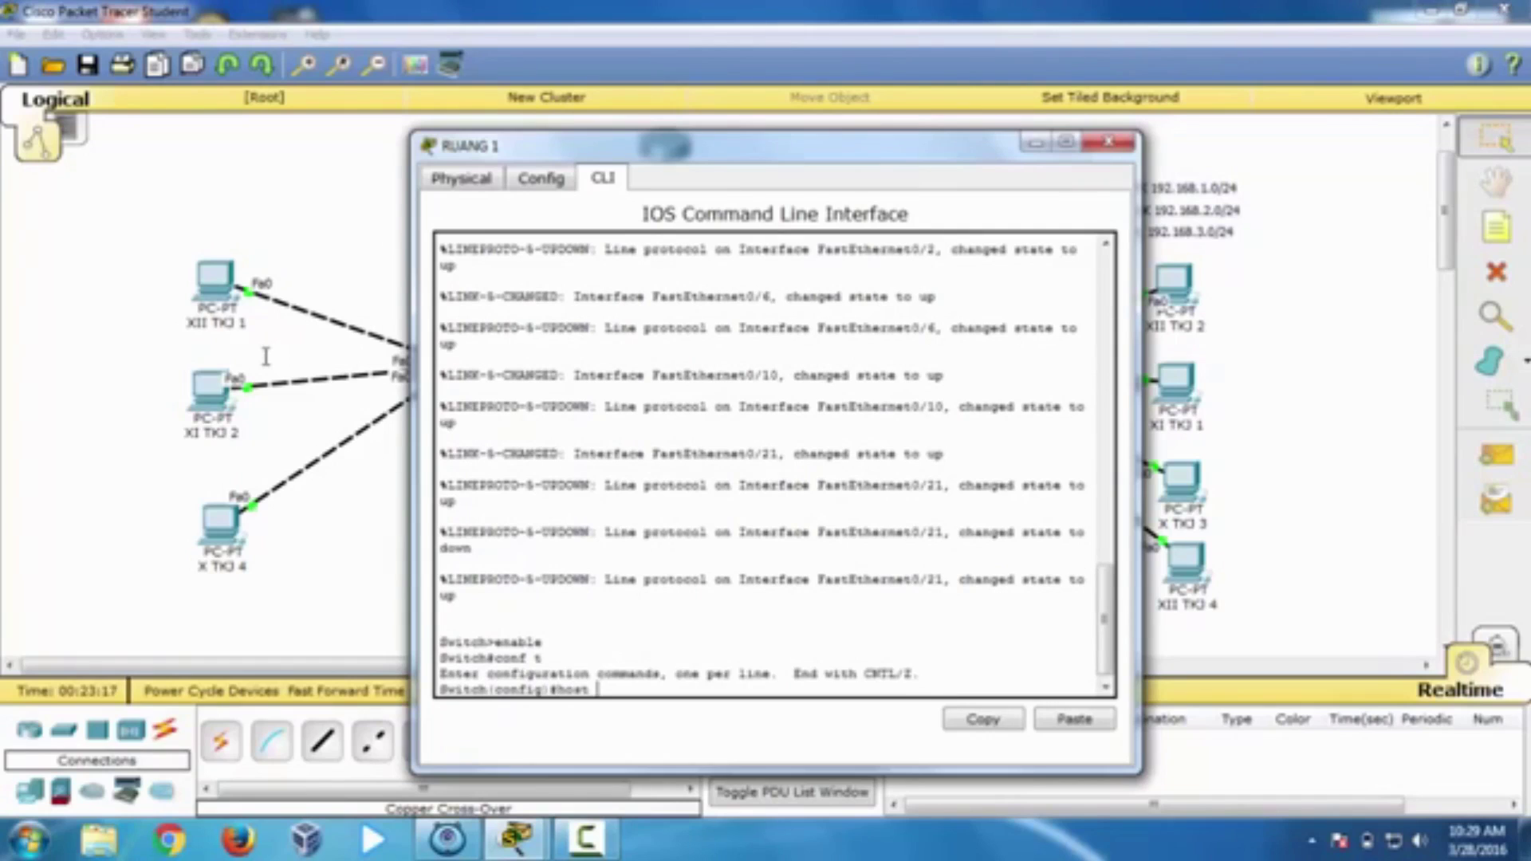
pyautogui.write('RUANG1')
pyautogui.press('Return')
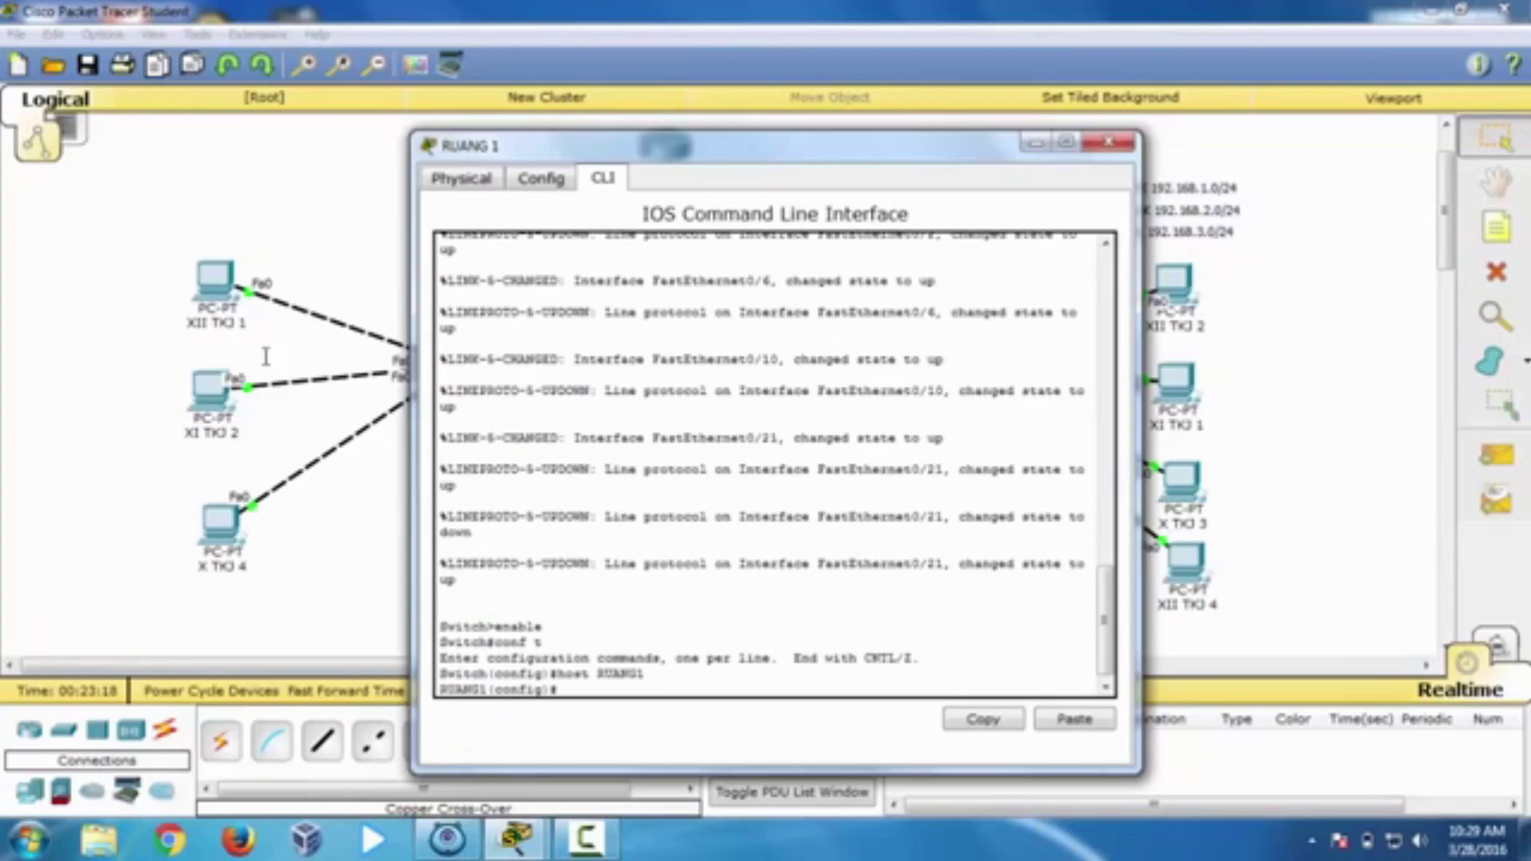
# Step: Display the VTP status of switch RUANG 1 and check its operating mode line
pyautogui.write('vtp')
pyautogui.press('BackSpace')
pyautogui.press('BackSpace')
pyautogui.press('BackSpace')
pyautogui.press('BackSpace')
pyautogui.write('do vtp')
pyautogui.press('BackSpace')
pyautogui.press('BackSpace')
pyautogui.press('BackSpace')
pyautogui.write('sh vtp stat')
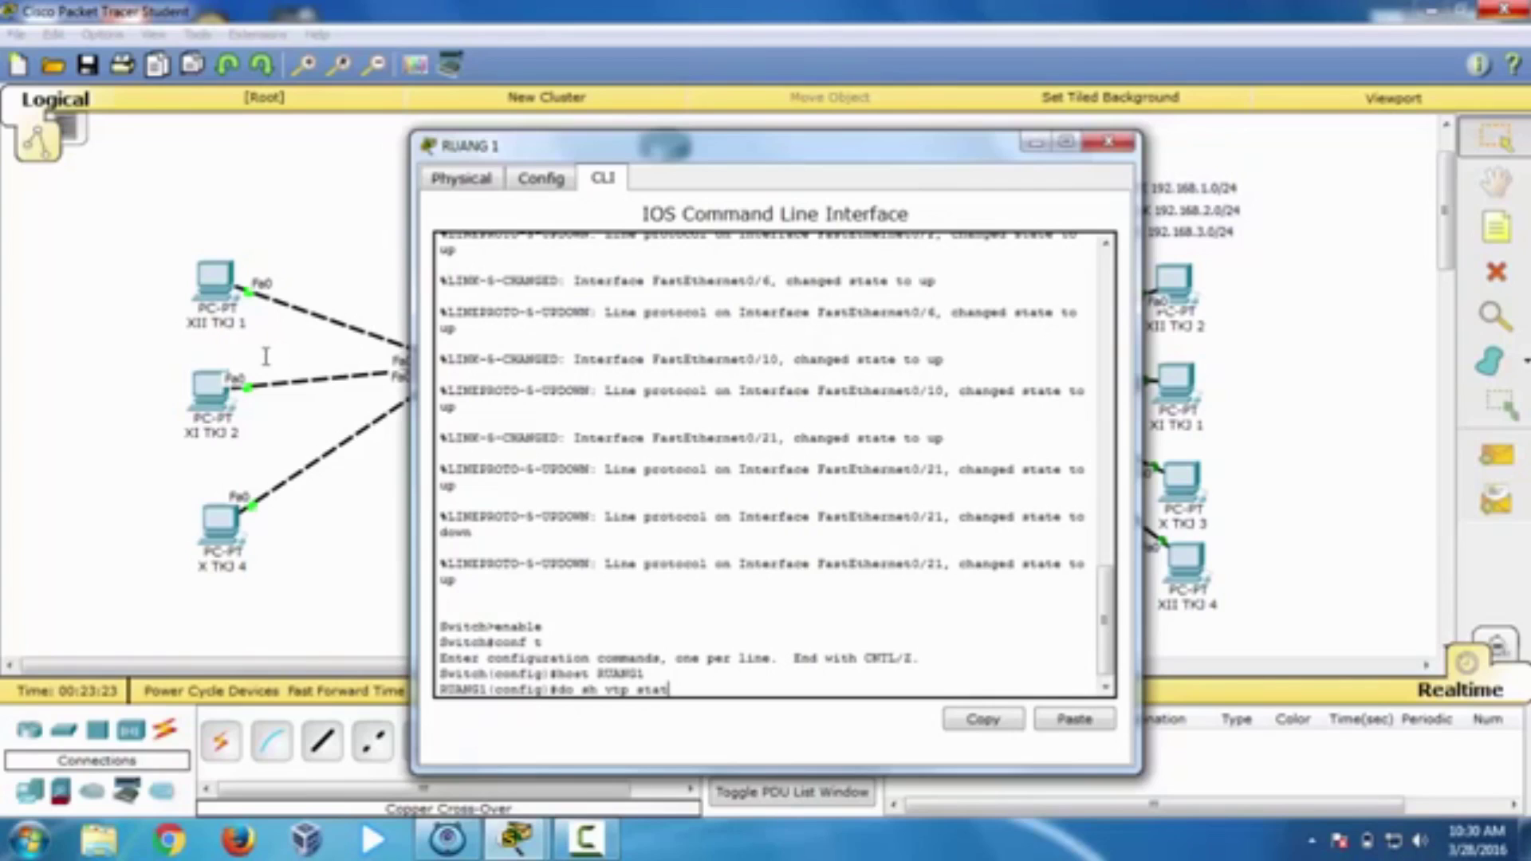
pyautogui.press('Return')
pyautogui.press('Return')
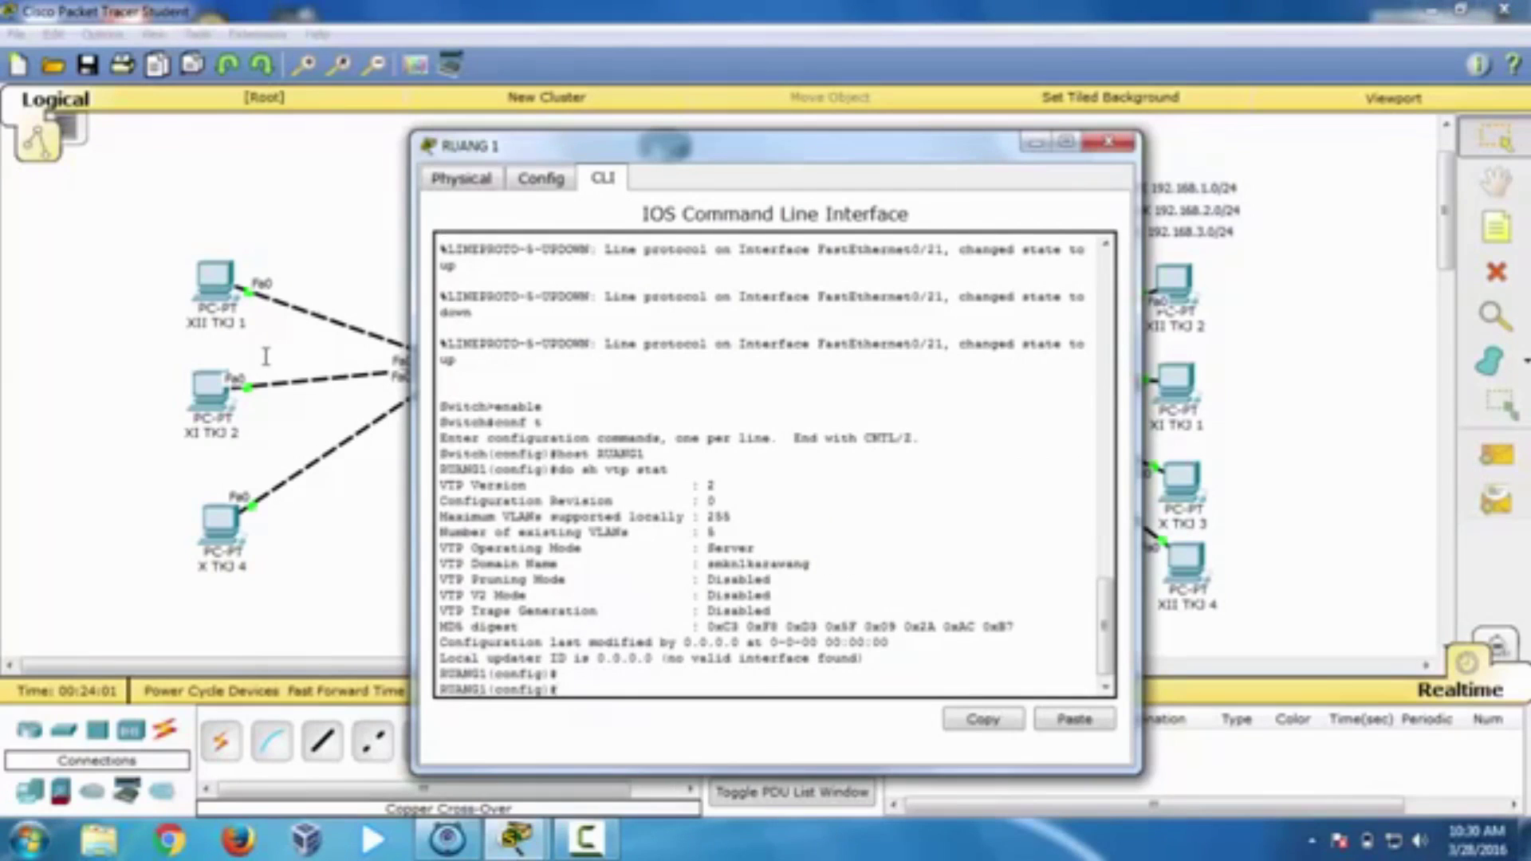
pyautogui.moveTo(464, 549); pyautogui.dragTo(754, 549)
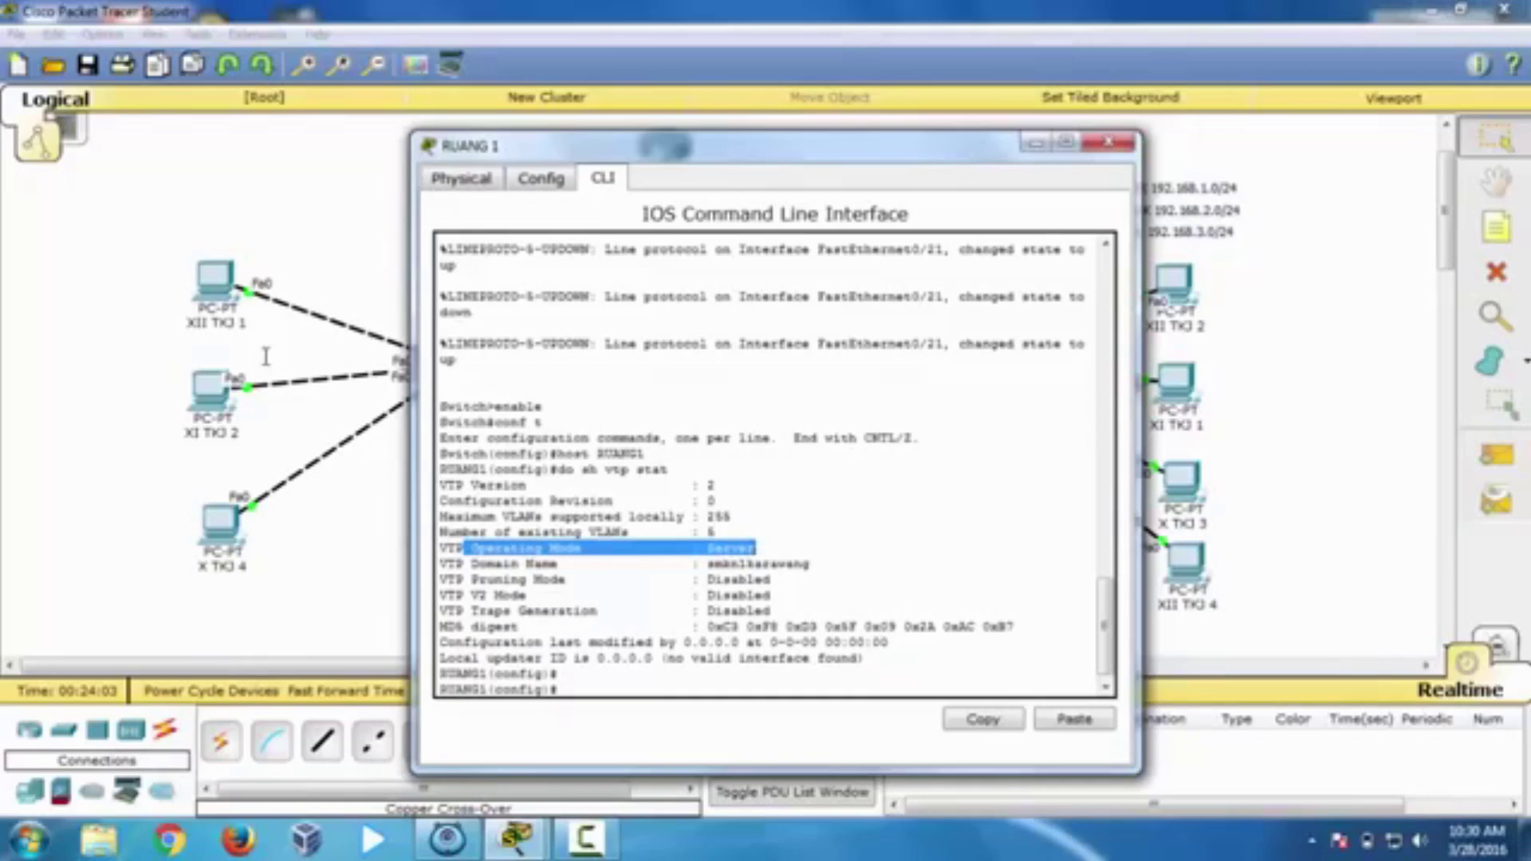
pyautogui.click(754, 549)
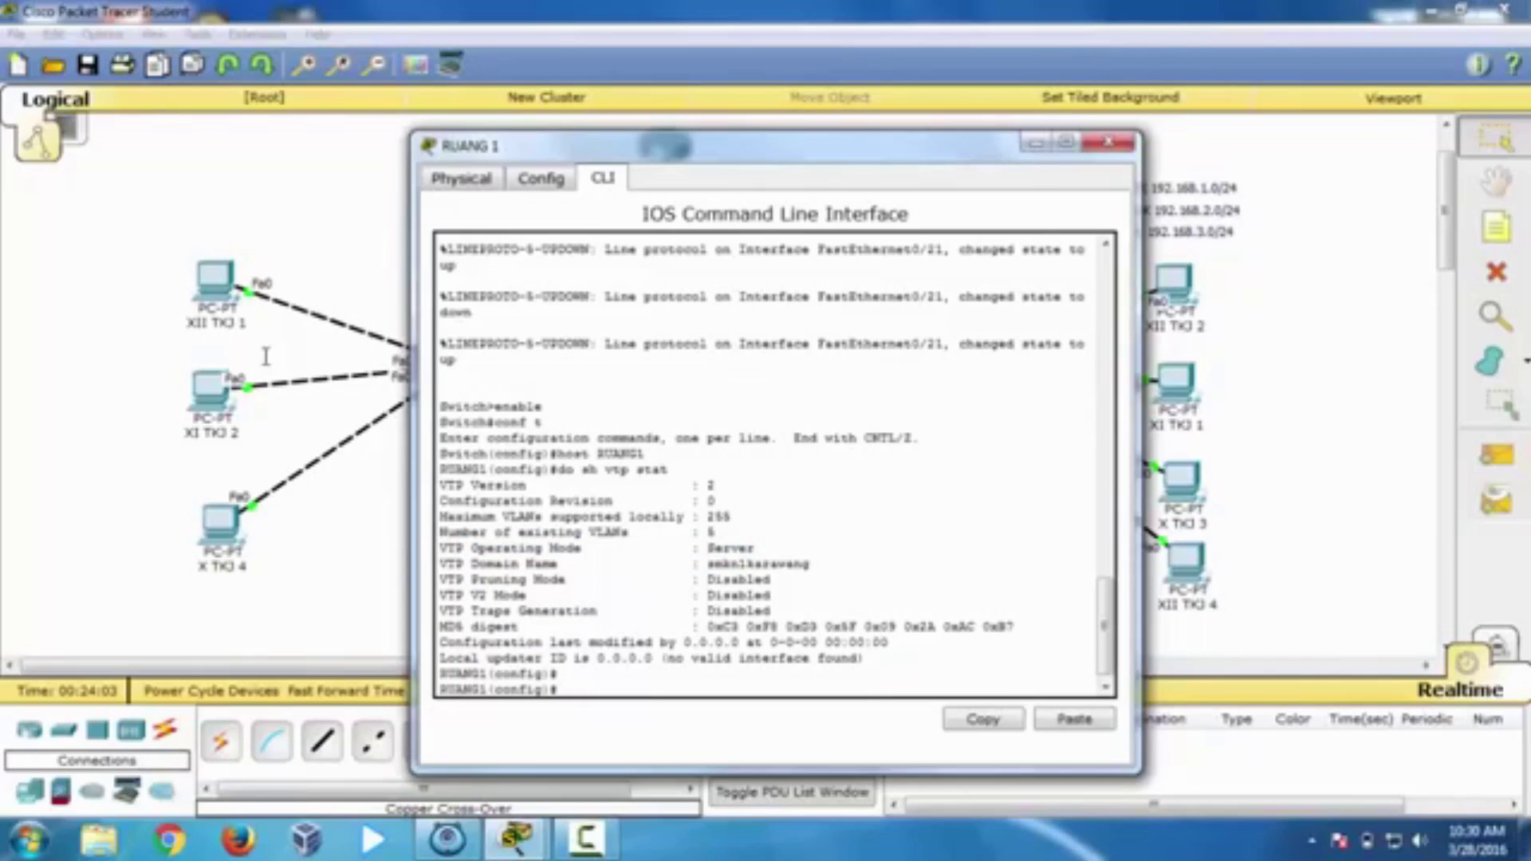
# Step: Set switch RUANG 1 to VTP client mode
pyautogui.write('v')
pyautogui.press('BackSpace')
pyautogui.write('vtp mode cli')
pyautogui.press('Tab')
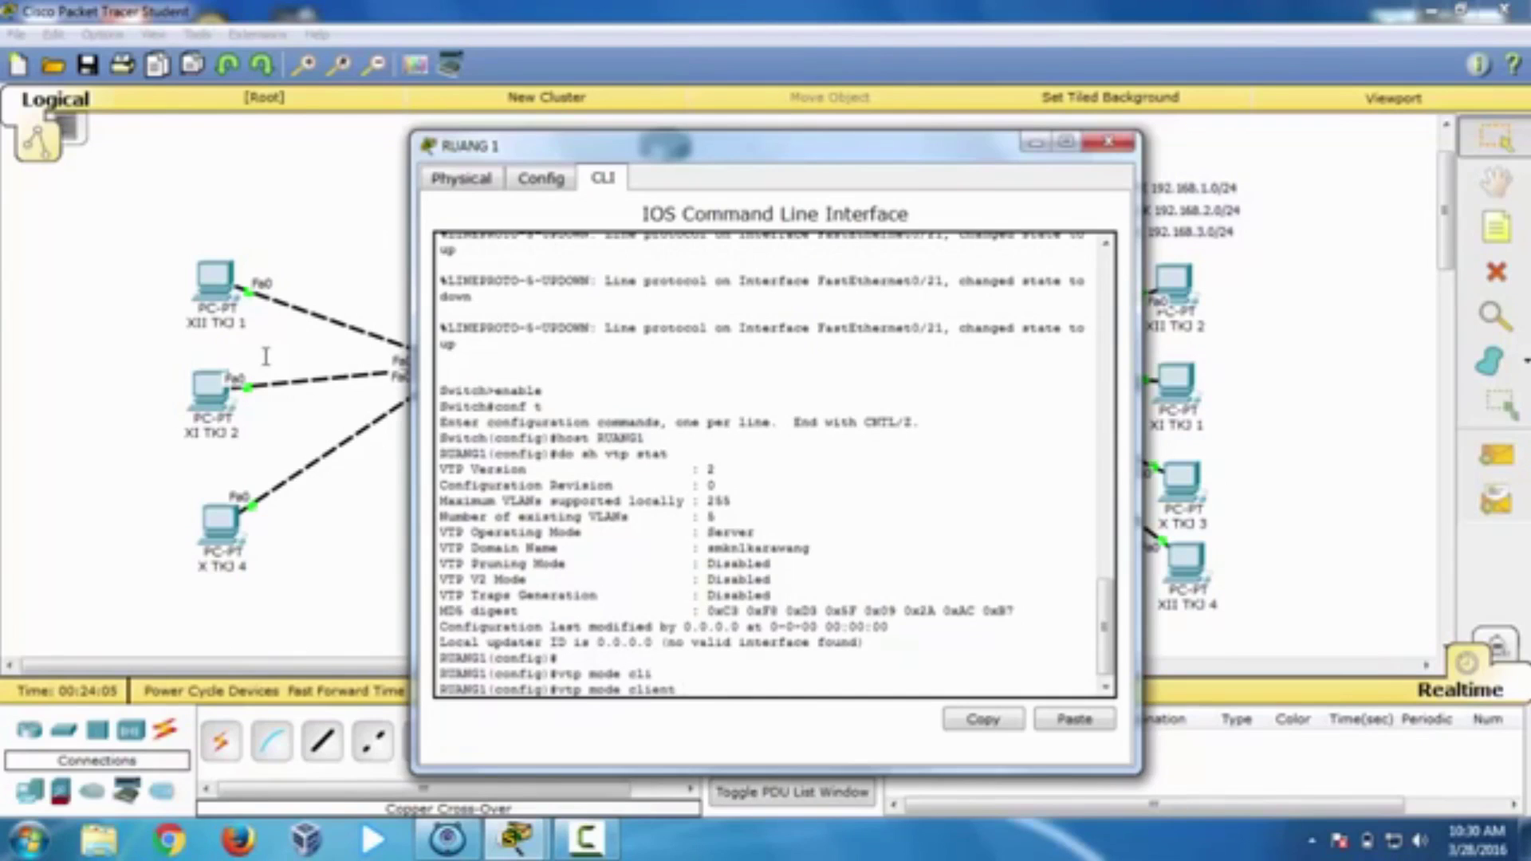
pyautogui.press('Return')
# Step: Set the VTP domain of switch RUANG 1 to smkn1karawang
pyautogui.write('vt')
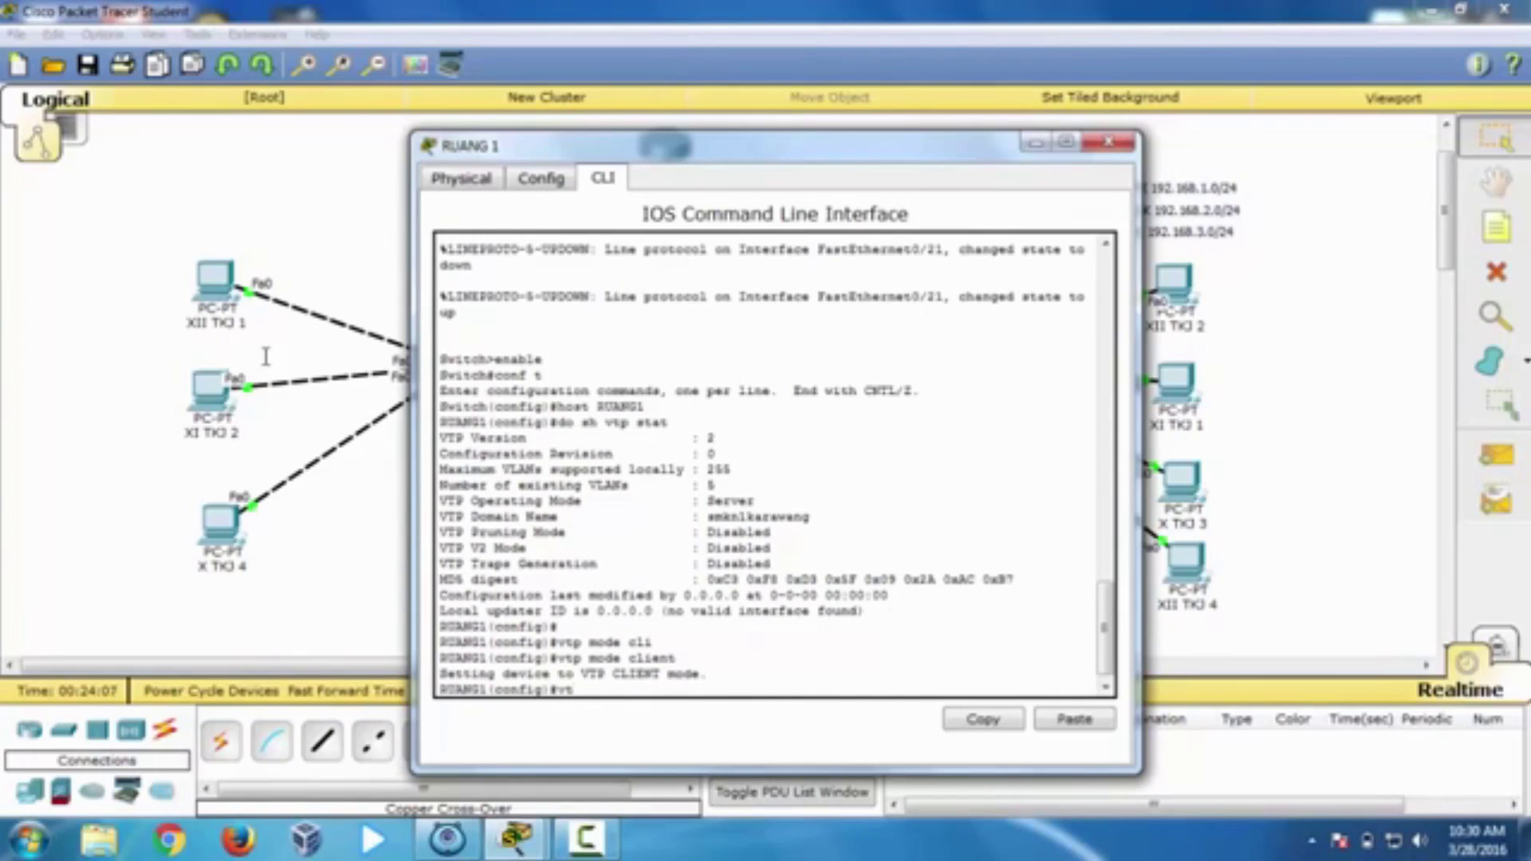
pyautogui.write('p domain smknlkarawang')
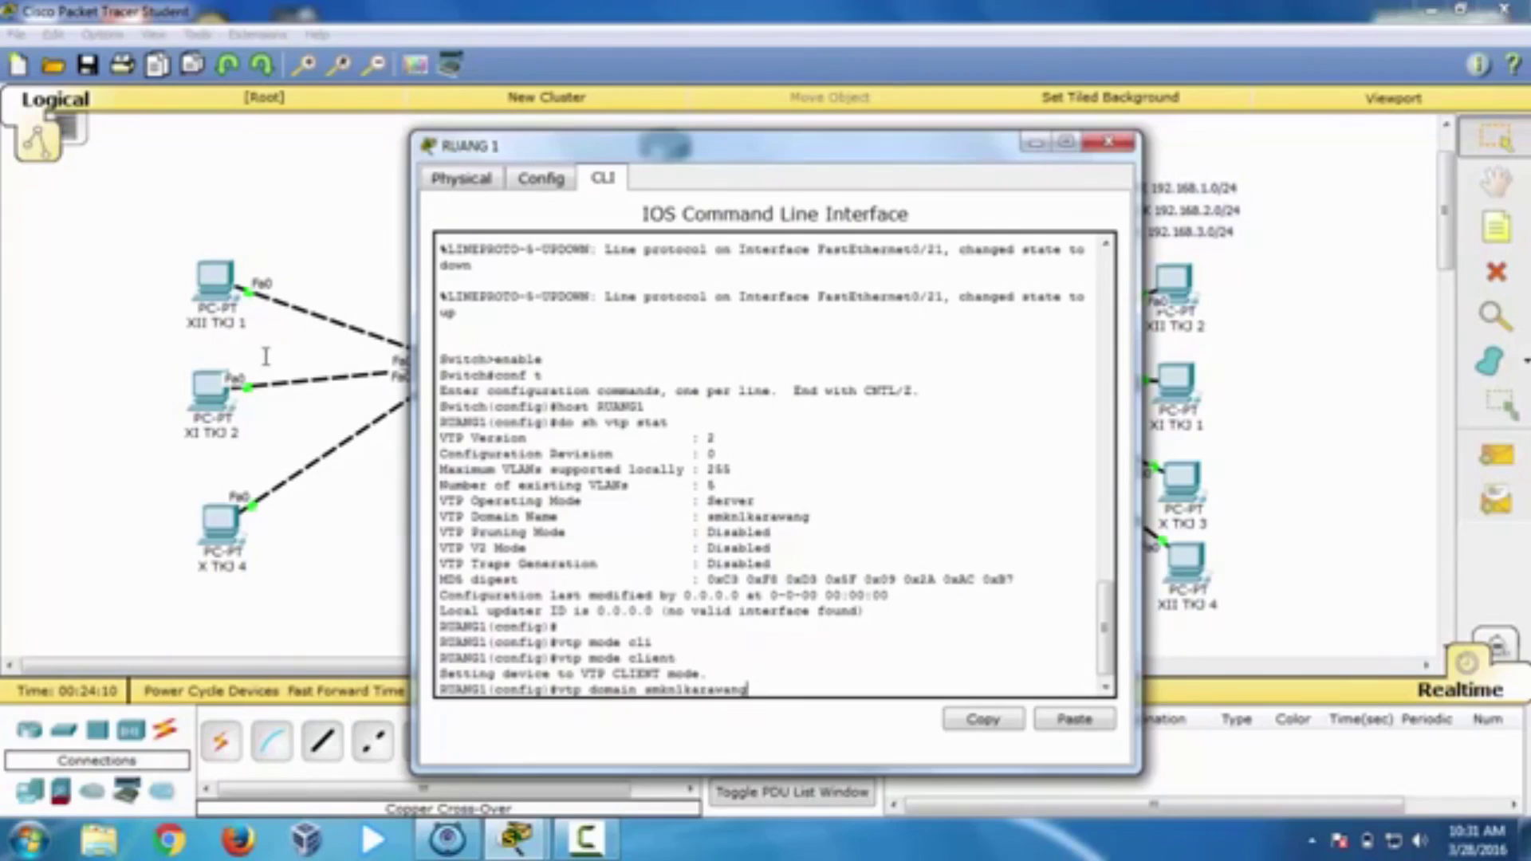
pyautogui.press('Return')
# Step: Set the VTP password on switch RUANG 1
pyautogui.write('vtp ')
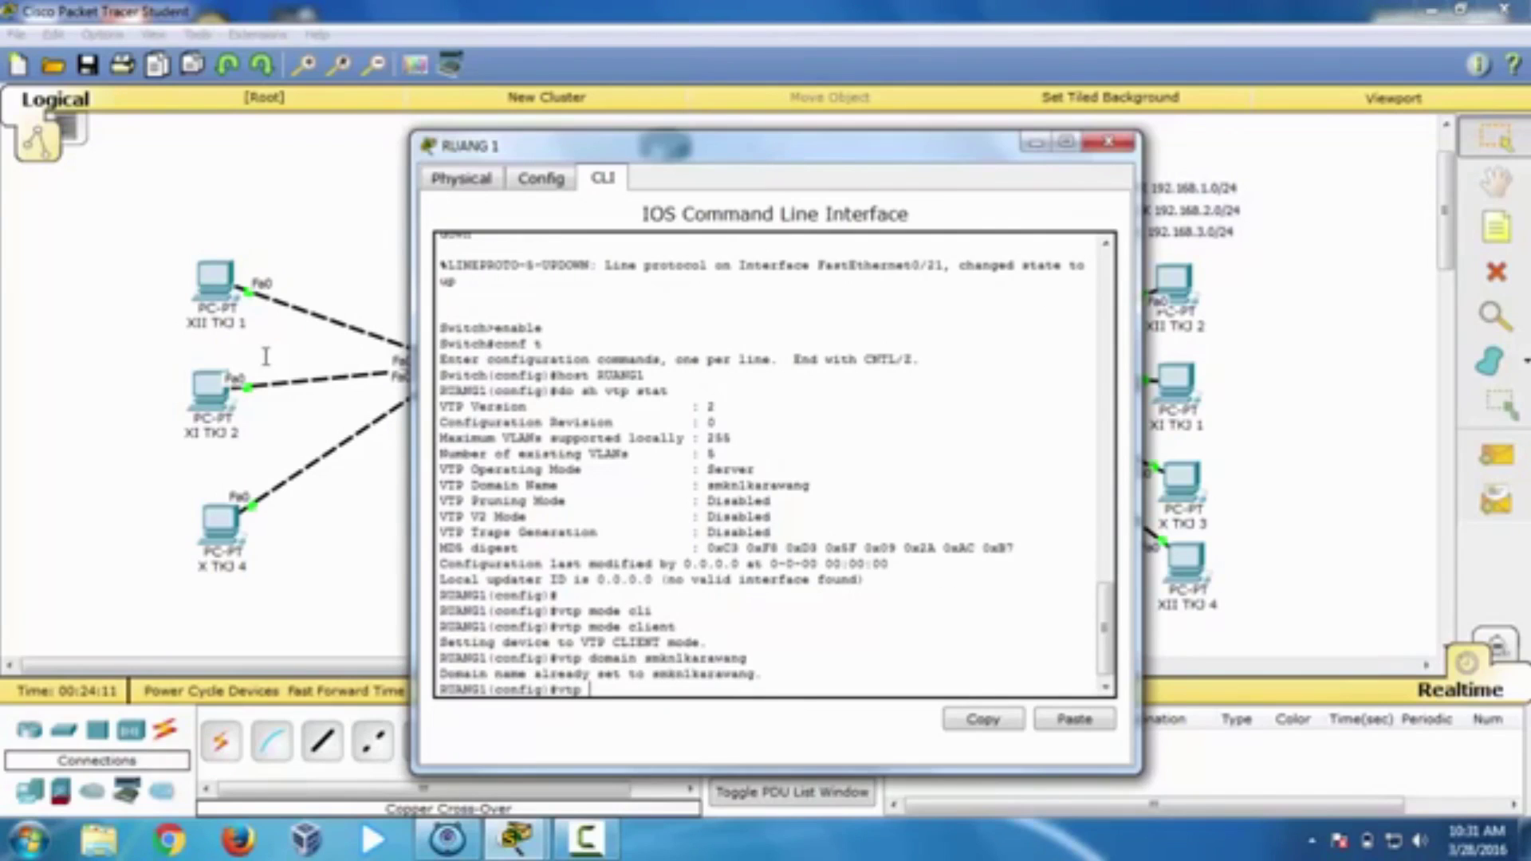
pyautogui.write('password smknlkaravang')
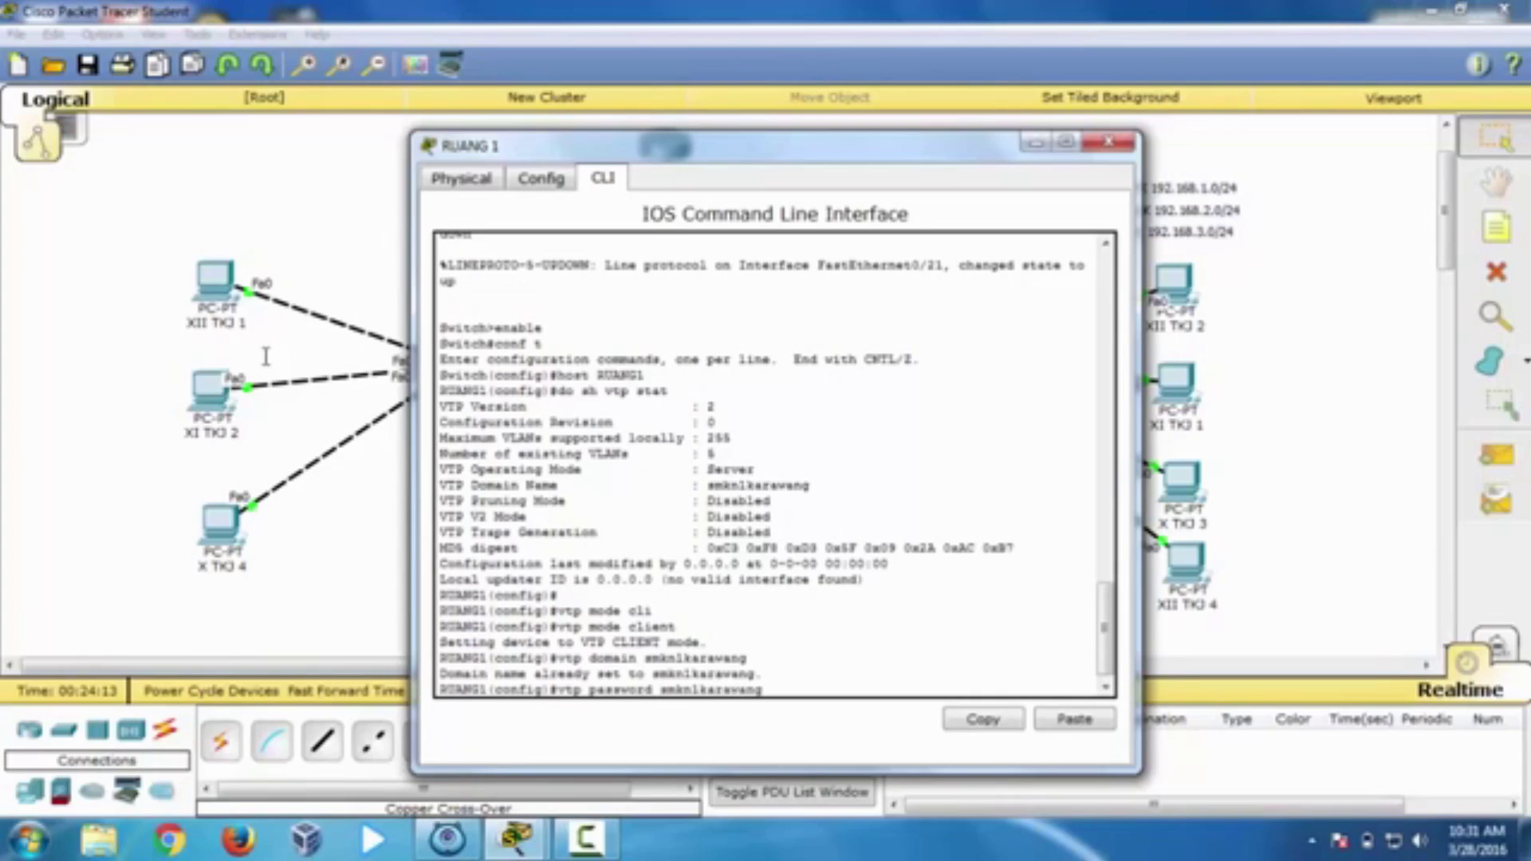
pyautogui.press('Return')
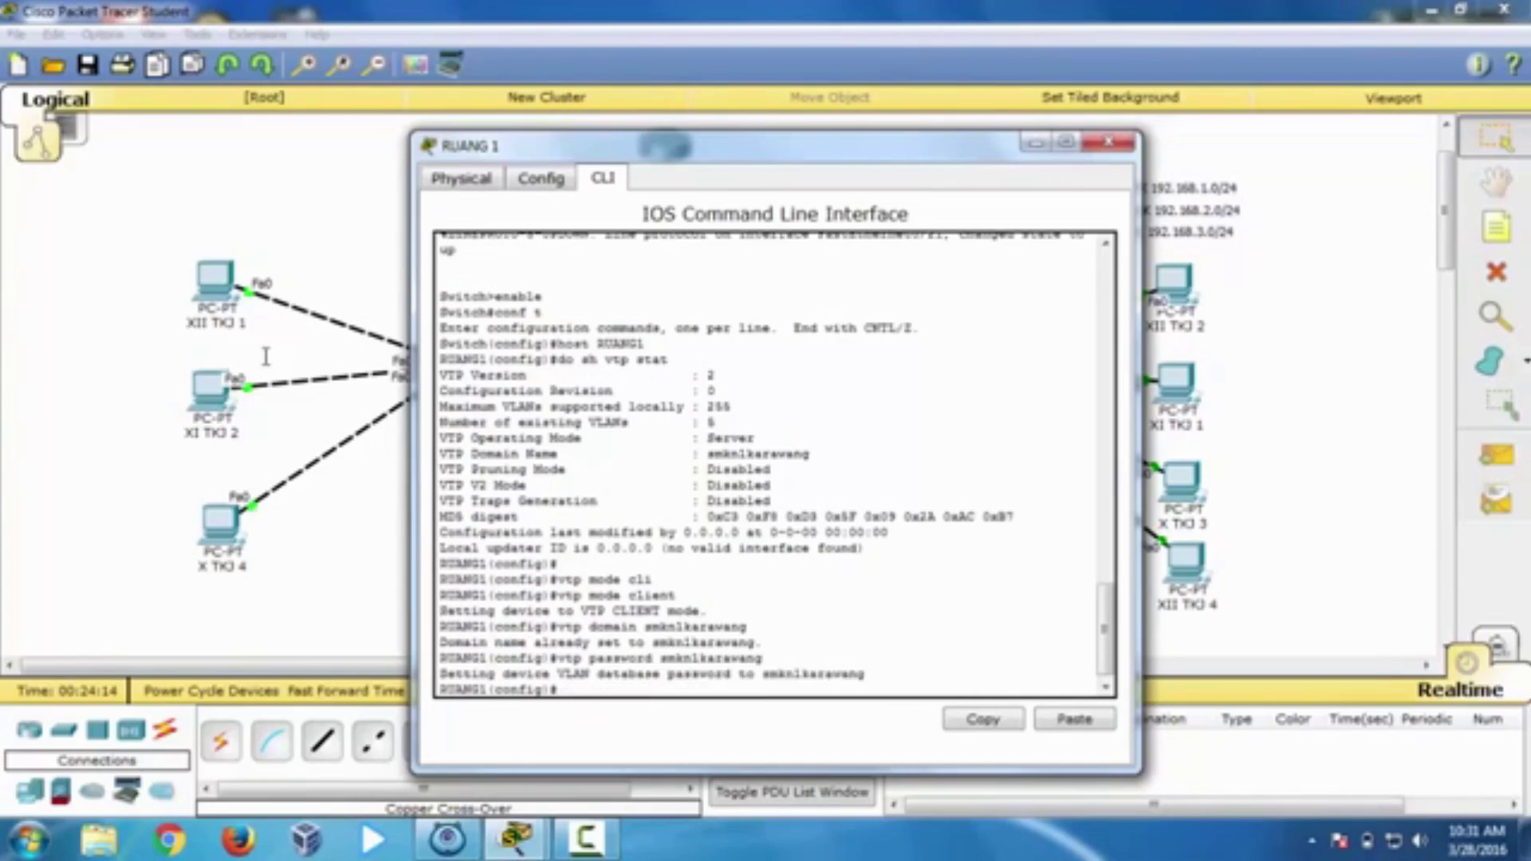
# Step: Display the VTP status of switch RUANG 1 and check its operating mode and domain name lines
pyautogui.write('do sh vtp stat')
pyautogui.press('Return')
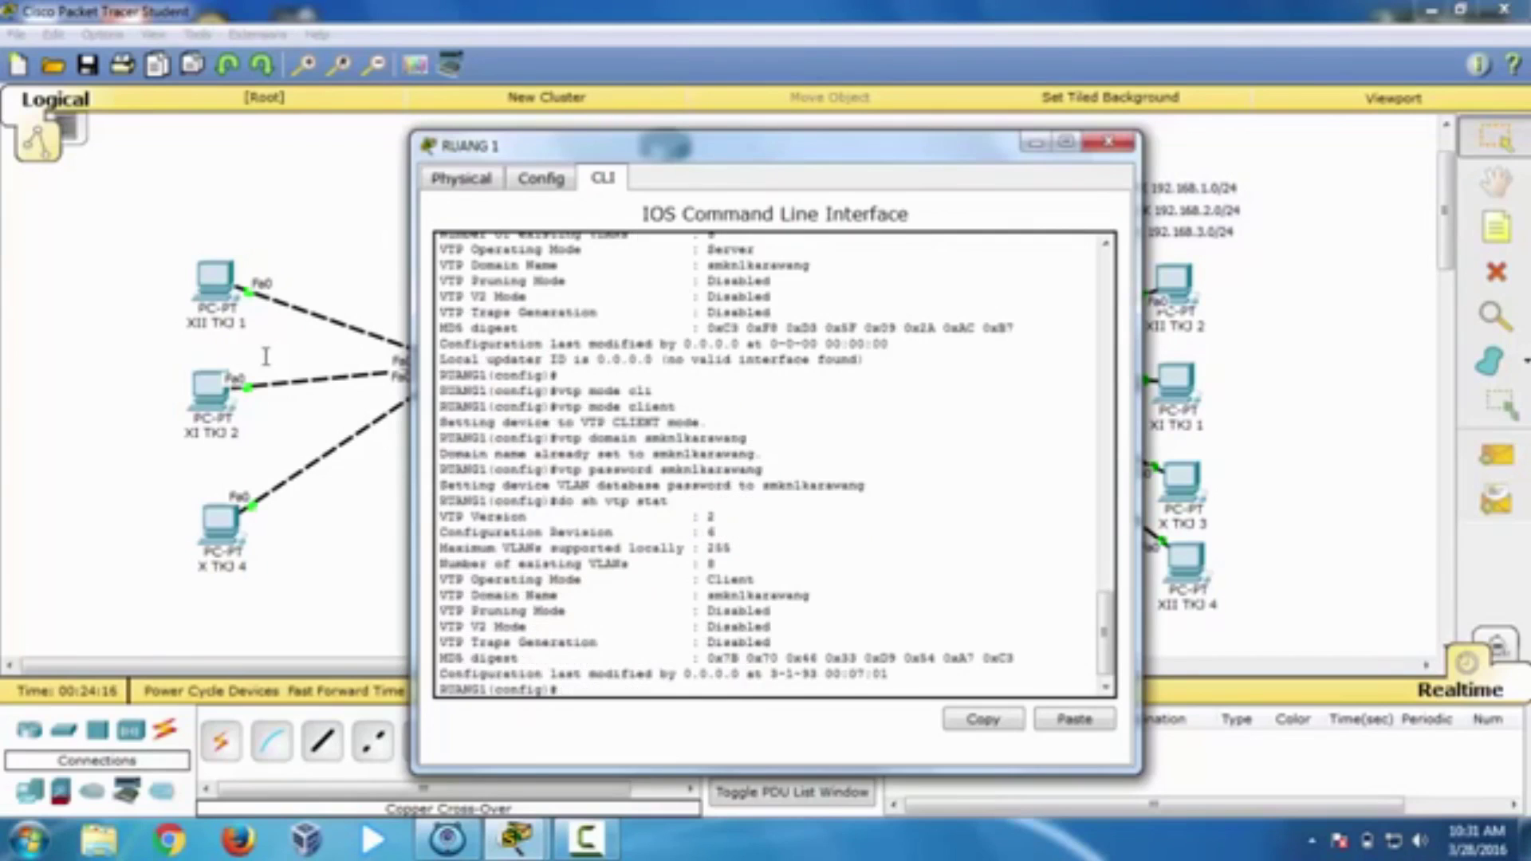
pyautogui.moveTo(524, 579); pyautogui.dragTo(772, 595)
pyautogui.click(773, 594)
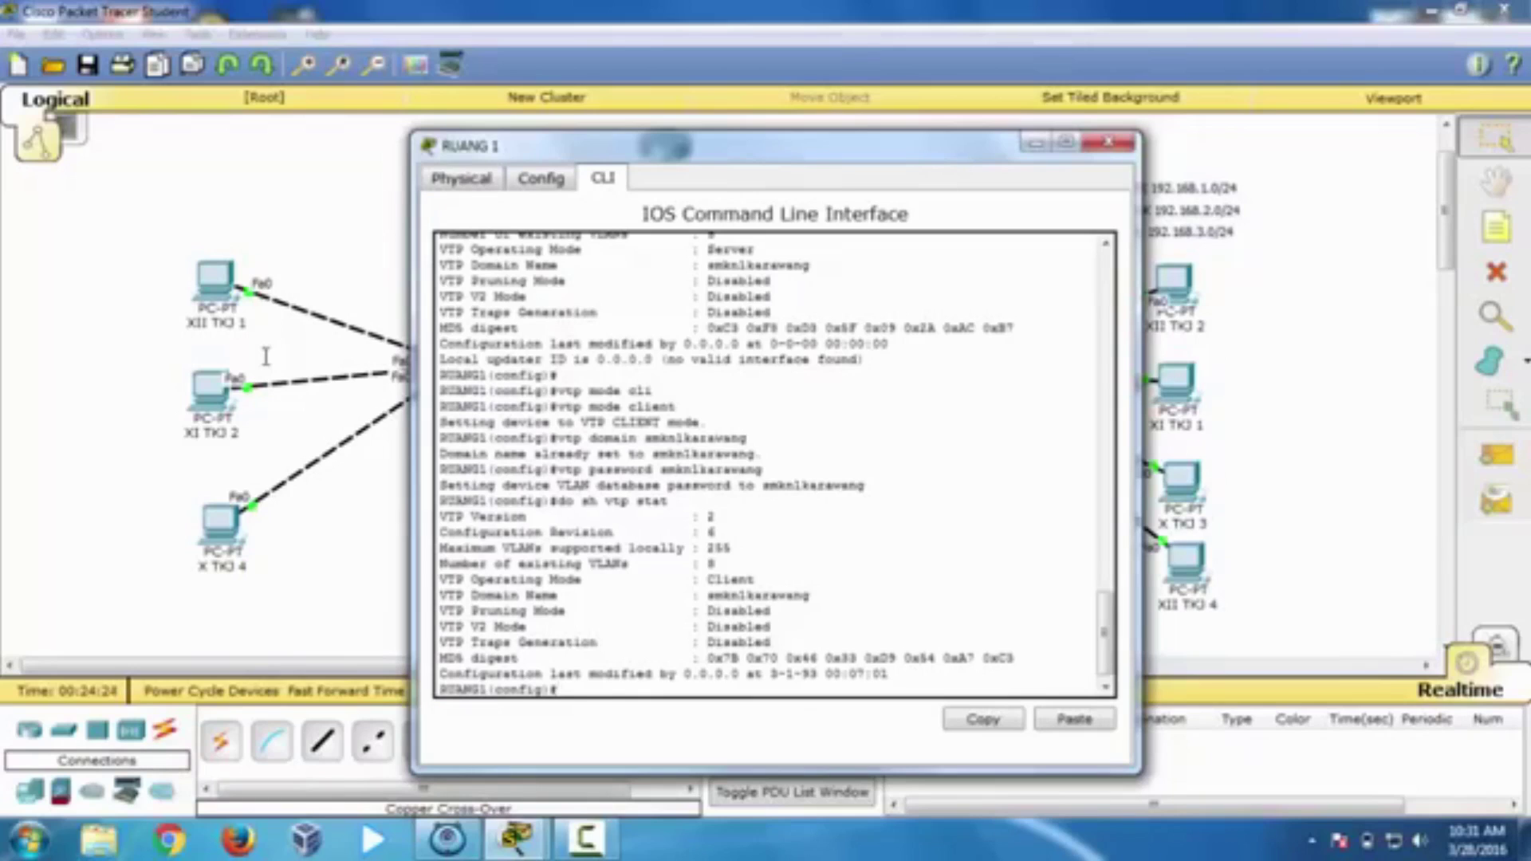
# Step: Display the VLAN table of switch RUANG 1 and check the entries for VLANs 10, 20 and 30
pyautogui.write('do sh r')
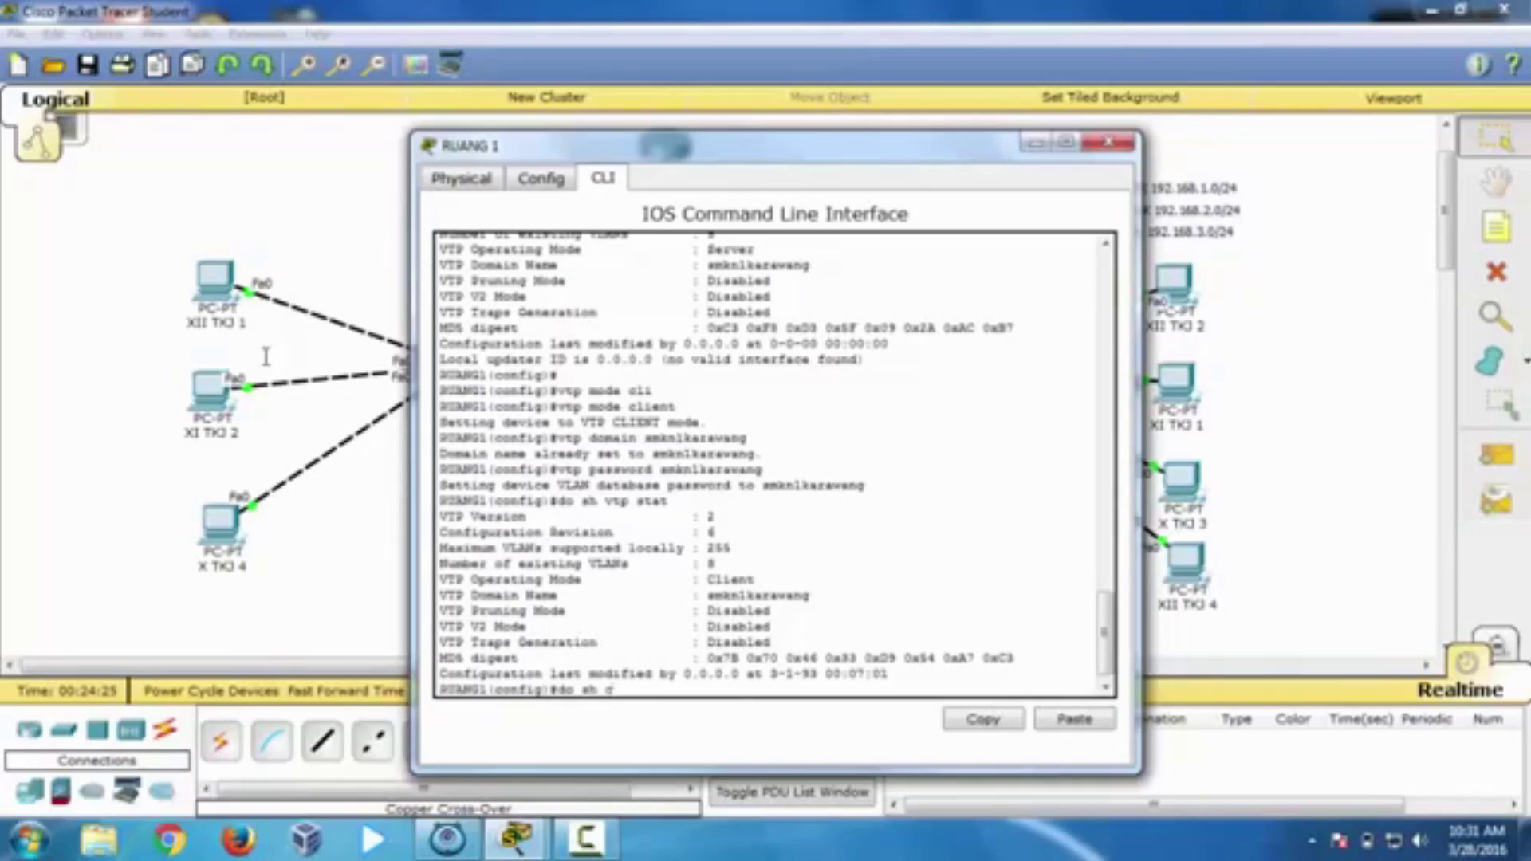
pyautogui.press('BackSpace')
pyautogui.write('vlan')
pyautogui.press('Return')
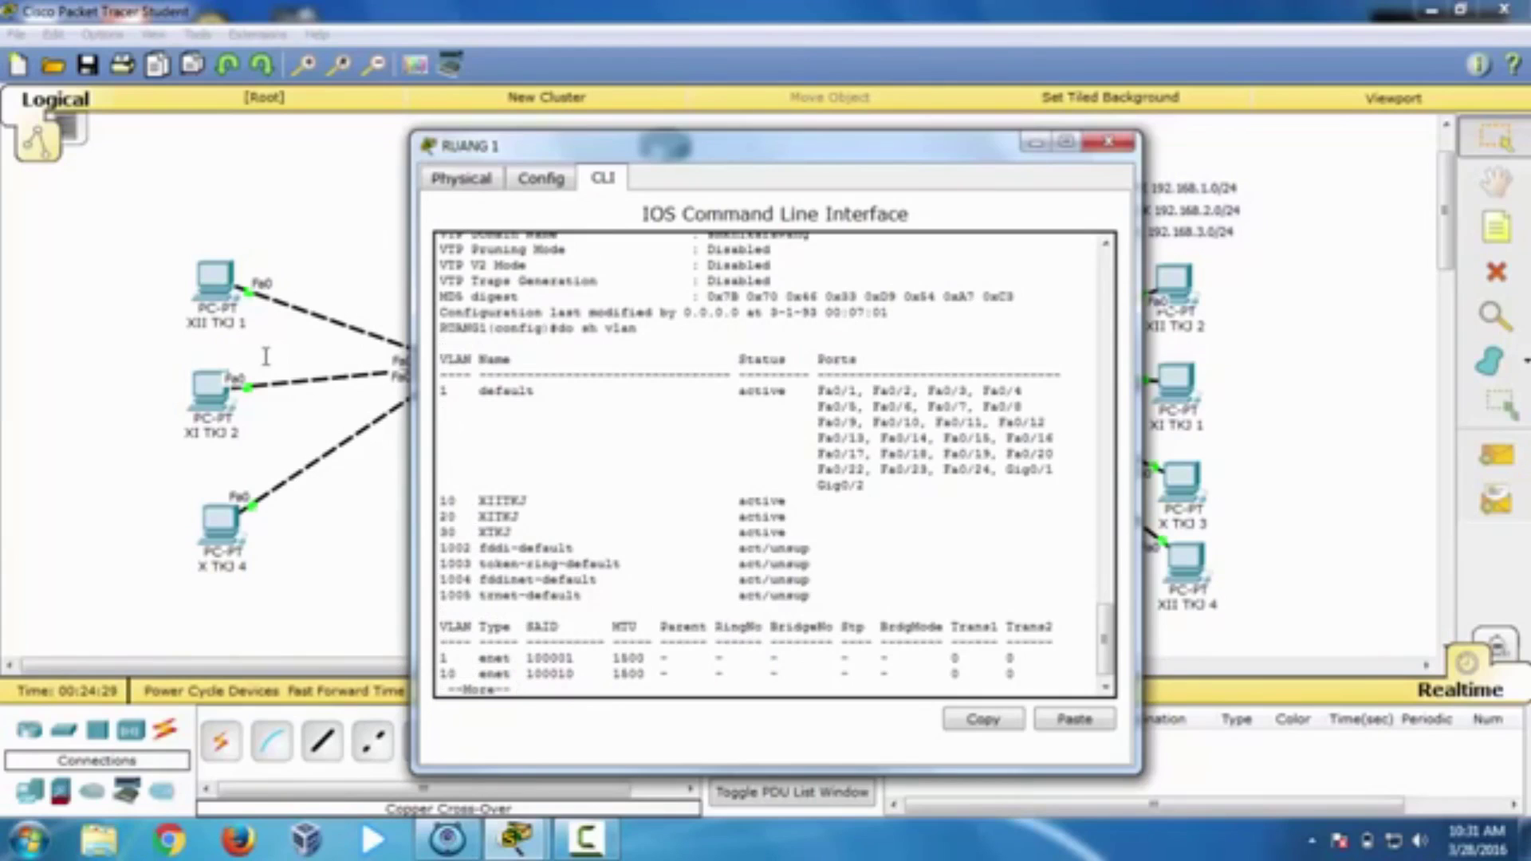
pyautogui.moveTo(439, 499); pyautogui.dragTo(800, 532)
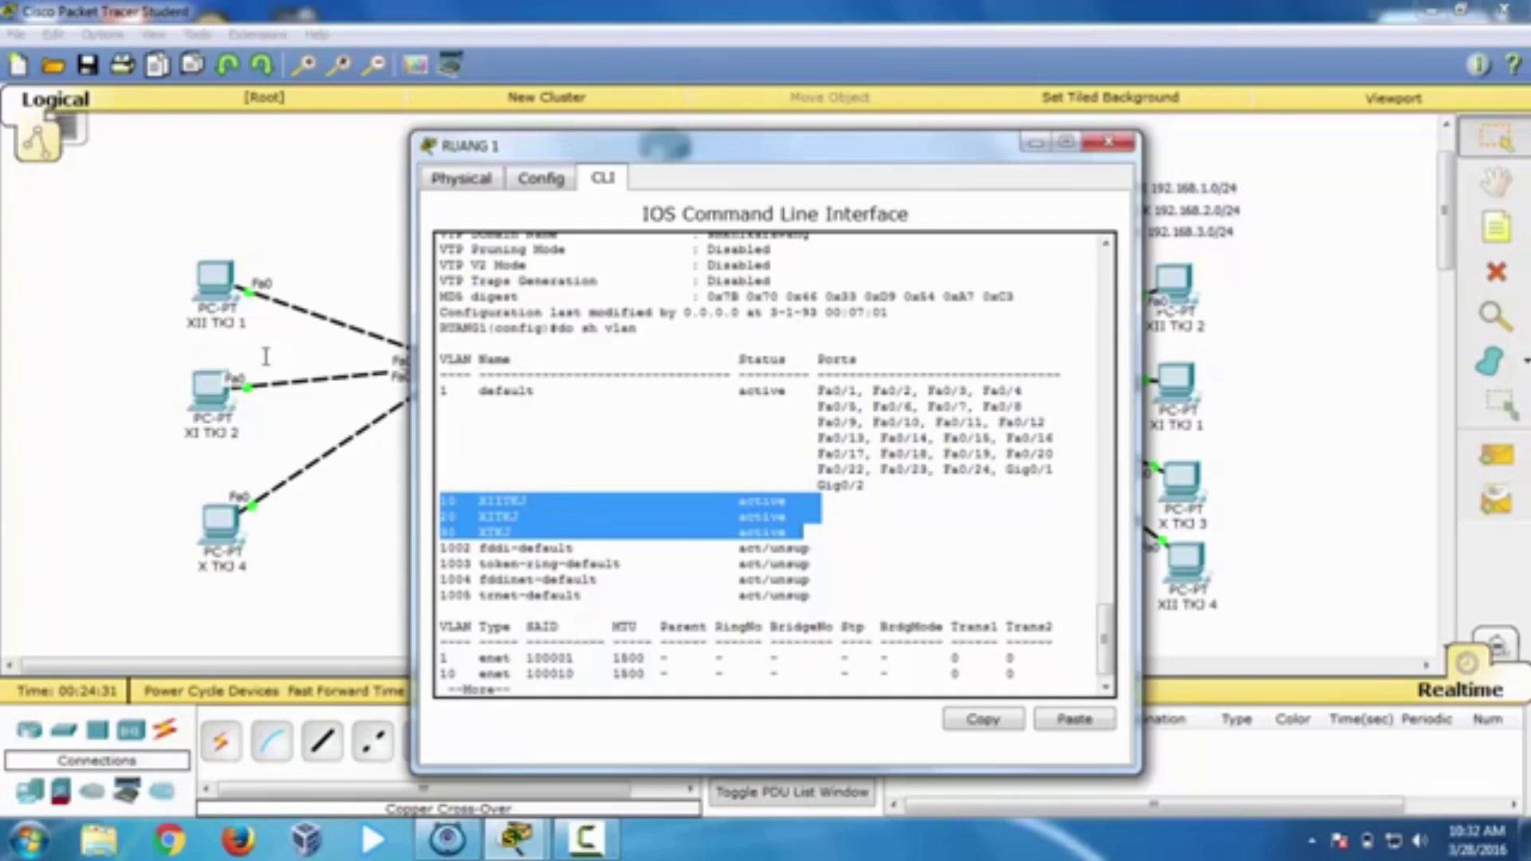
pyautogui.press('space')
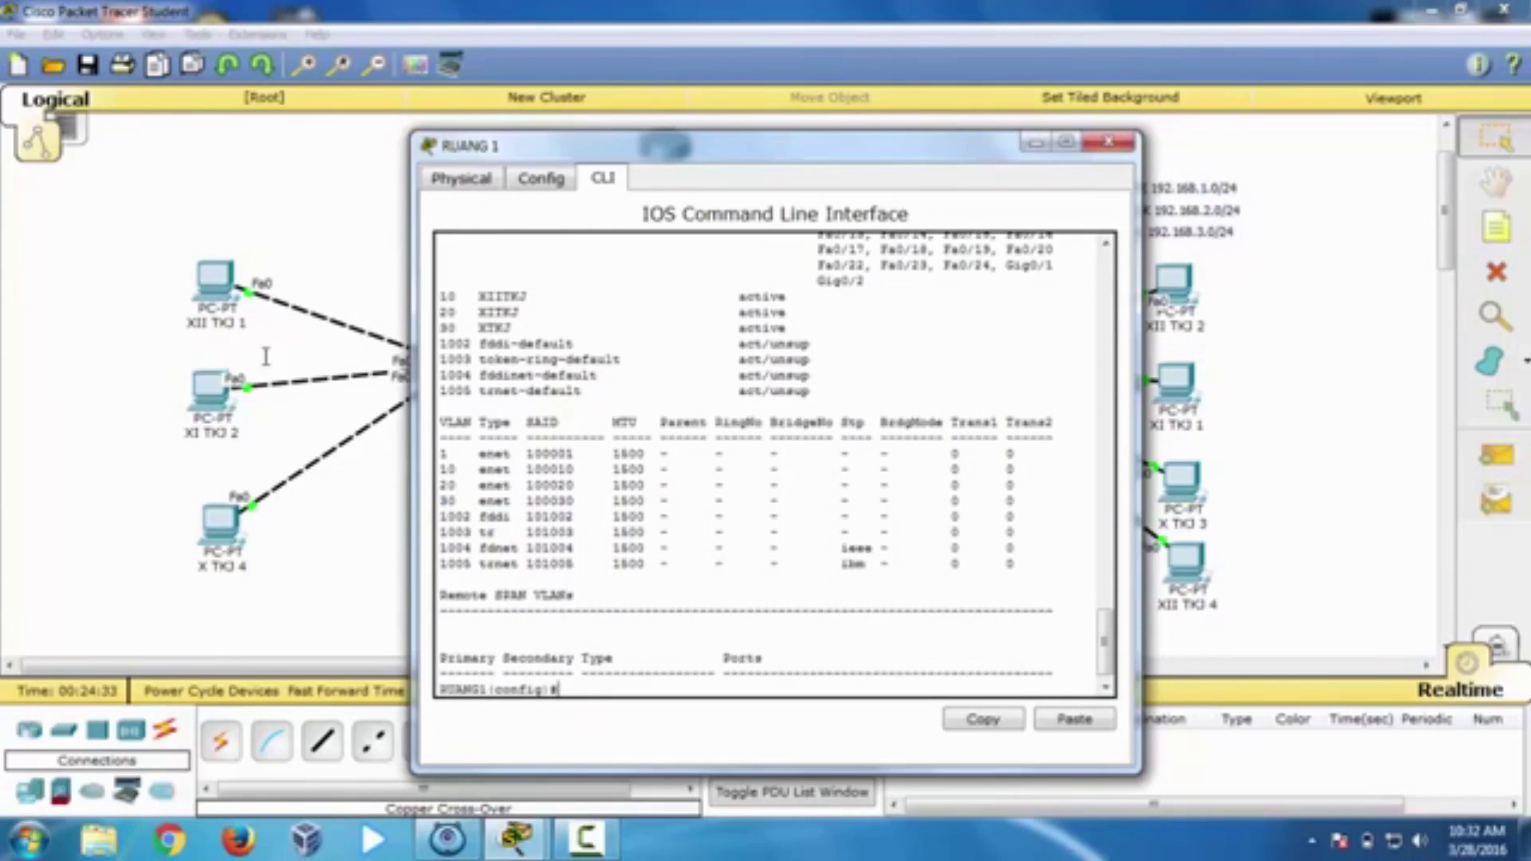
# Step: Set port fa0/2 of switch RUANG 1 to access mode, keeping the topology's port labels in view
pyautogui.moveTo(606, 145); pyautogui.dragTo(764, 136)
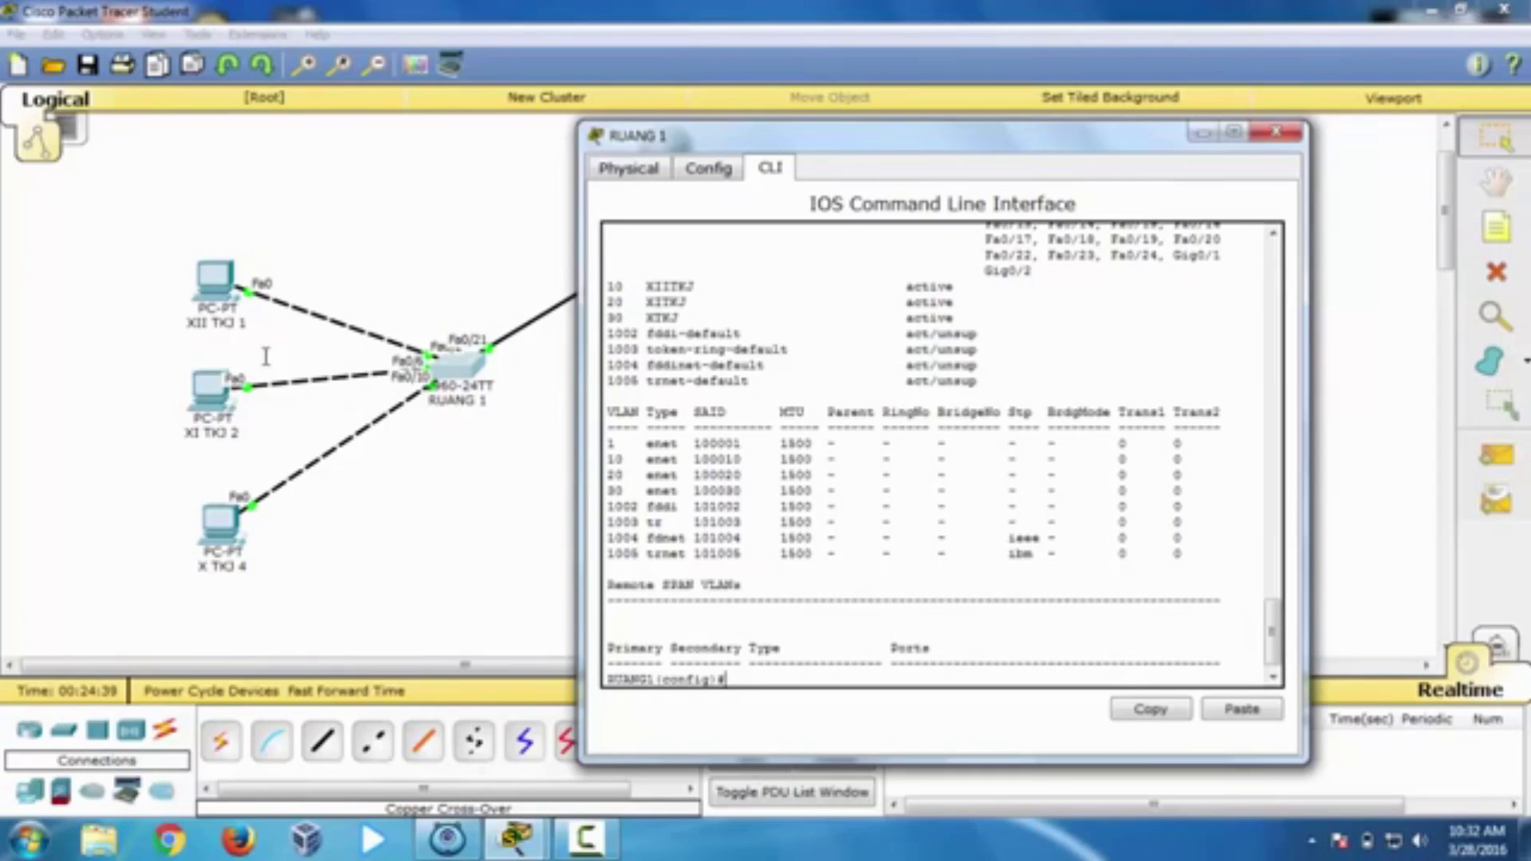
pyautogui.write('int fa')
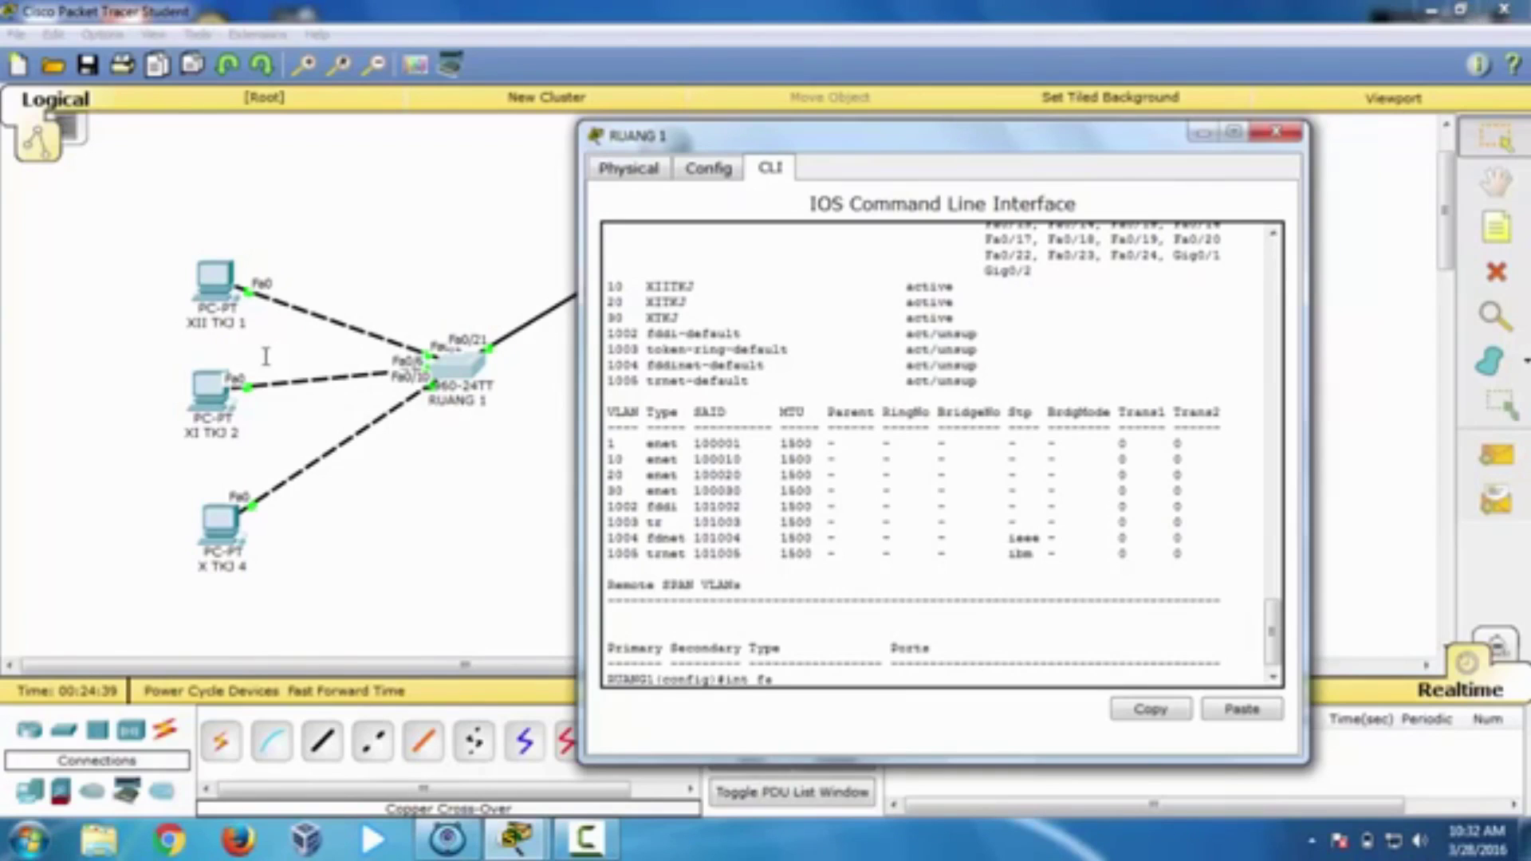
pyautogui.write('0/2')
pyautogui.press('Return')
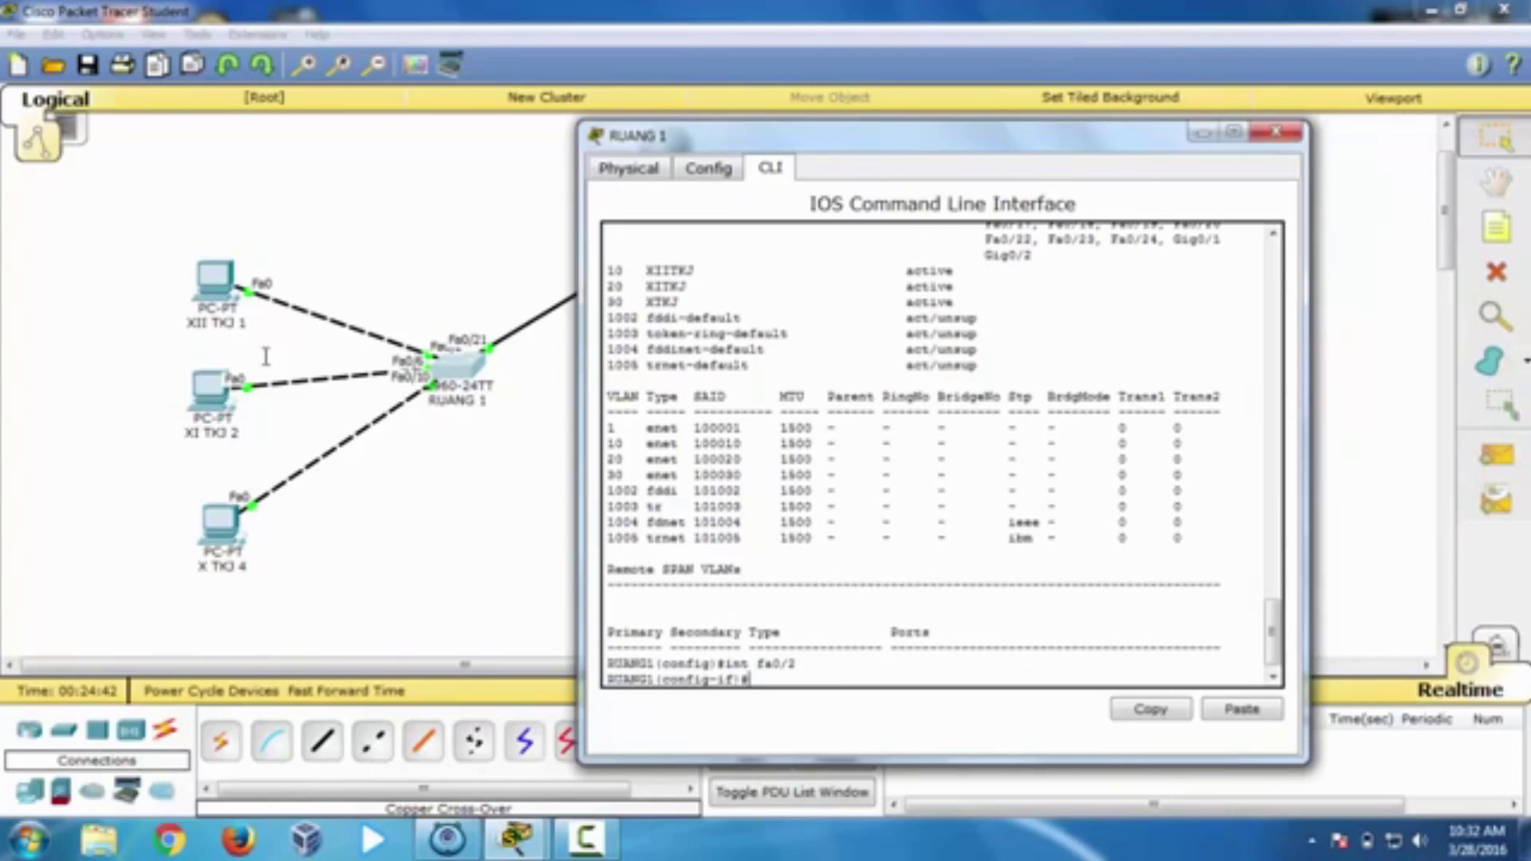
pyautogui.write('sw ')
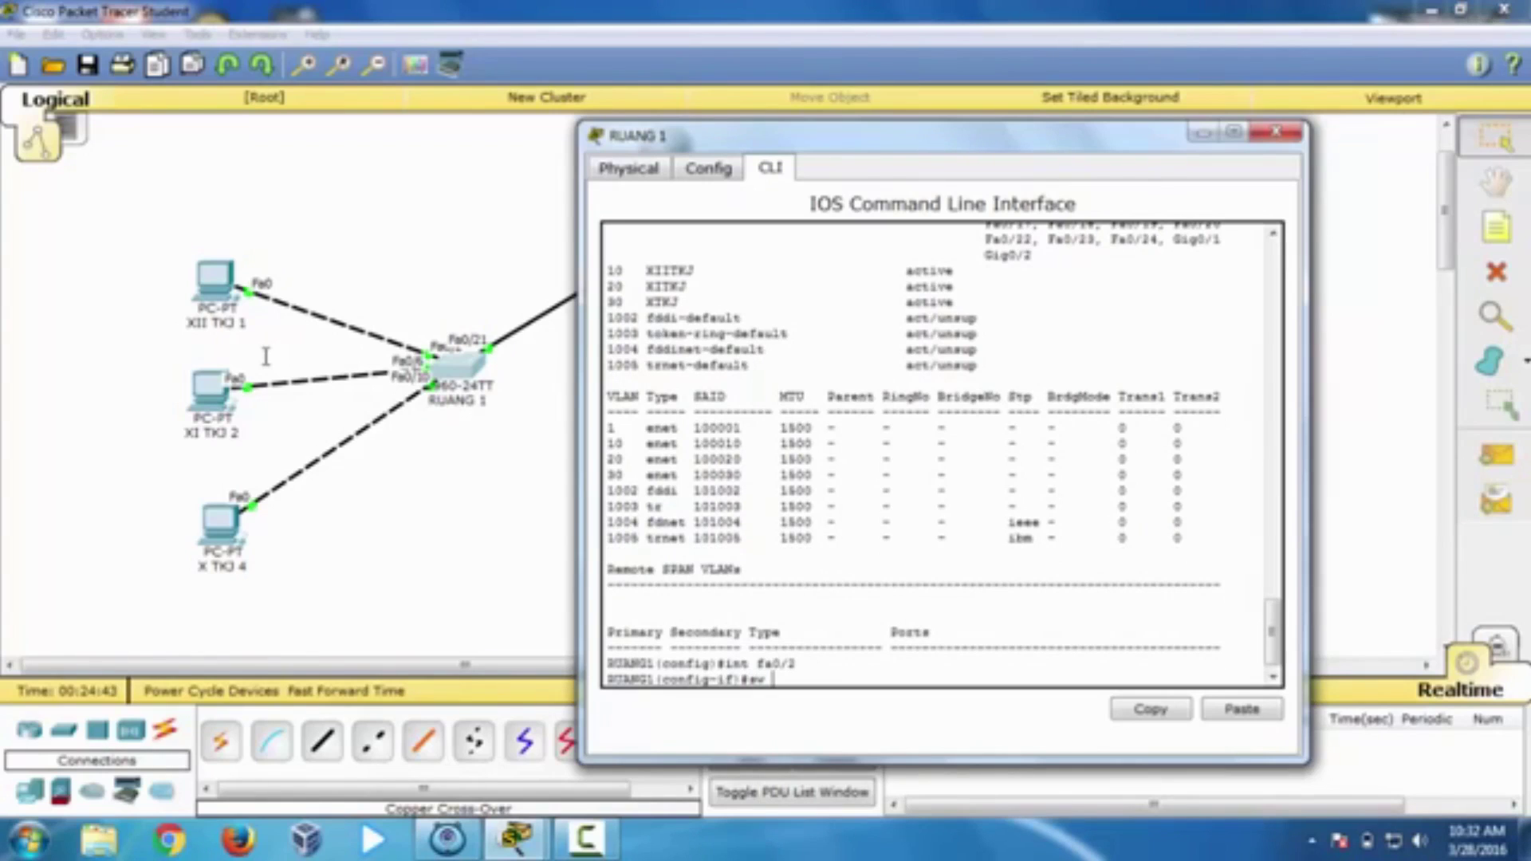
pyautogui.write('mode ac')
pyautogui.press('Tab')
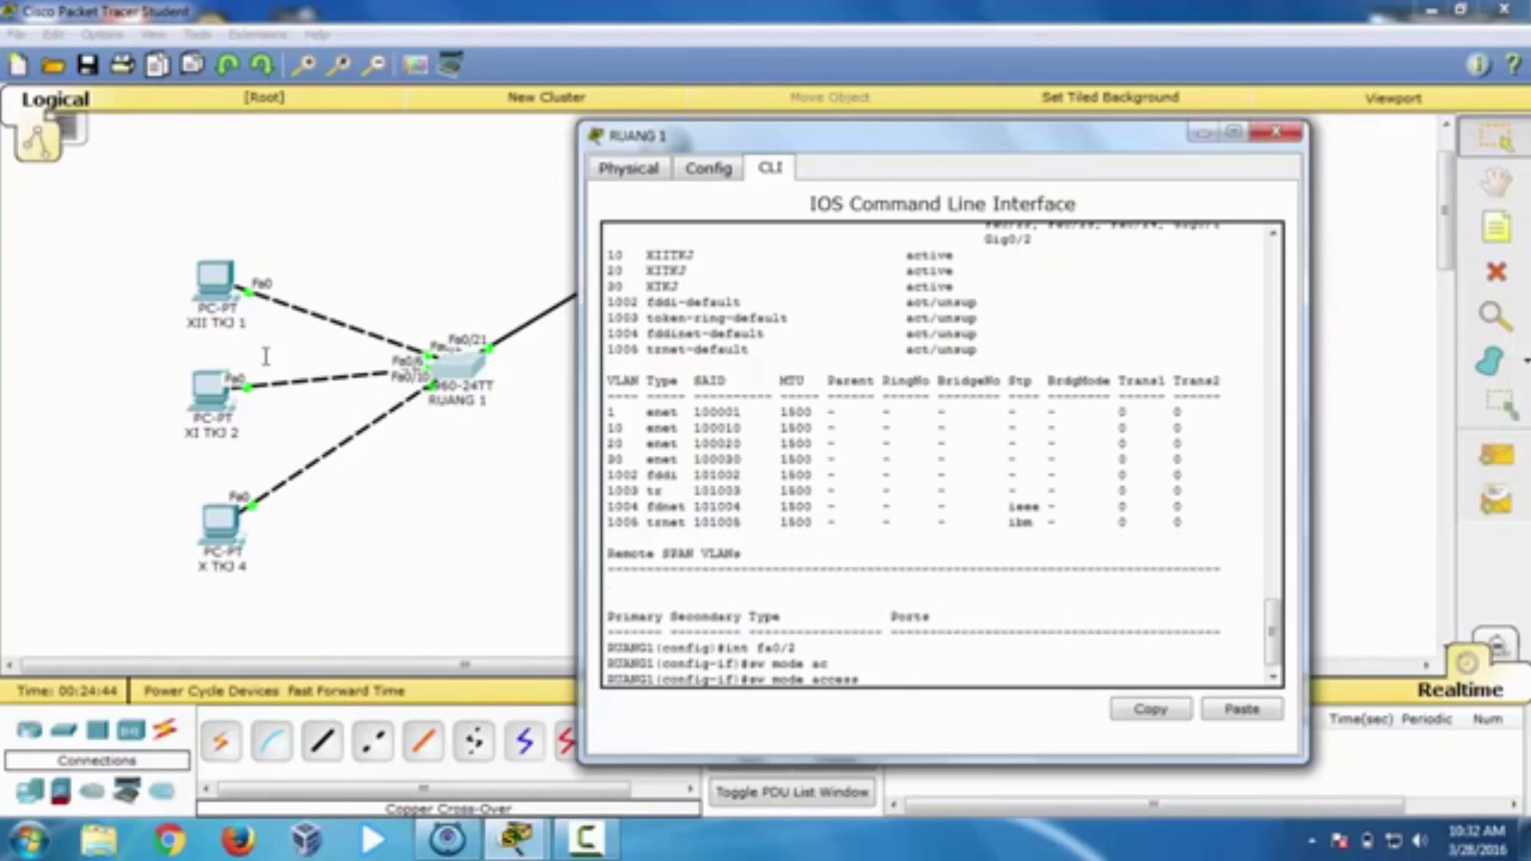
pyautogui.press('Return')
# Step: Assign access port fa0/2 of switch RUANG 1 to VLAN 10
pyautogui.write('sw')
pyautogui.press('Tab')
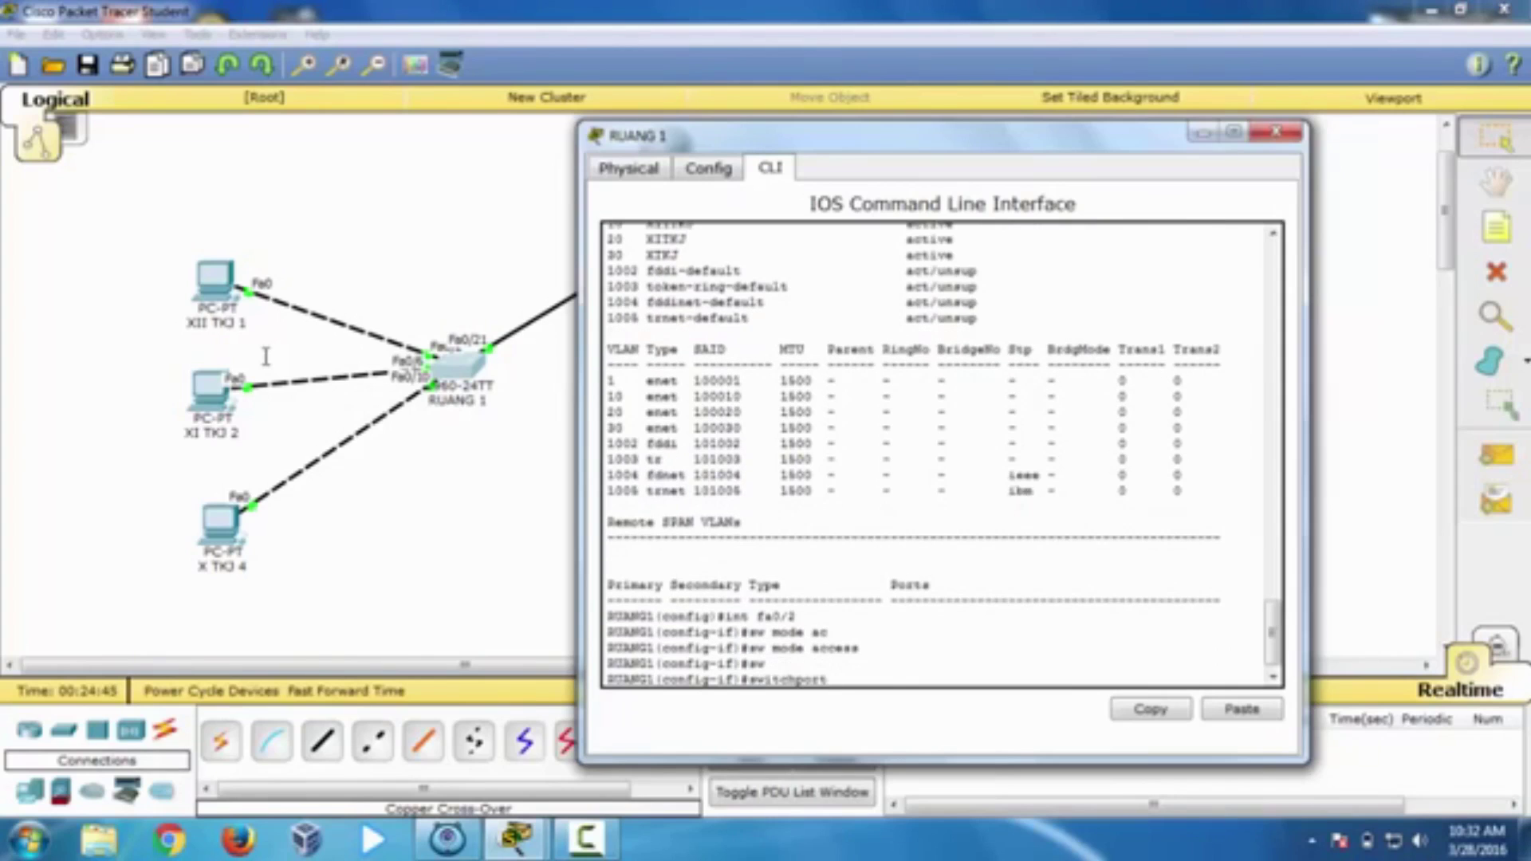
pyautogui.write('ac')
pyautogui.press('Tab')
pyautogui.write('v')
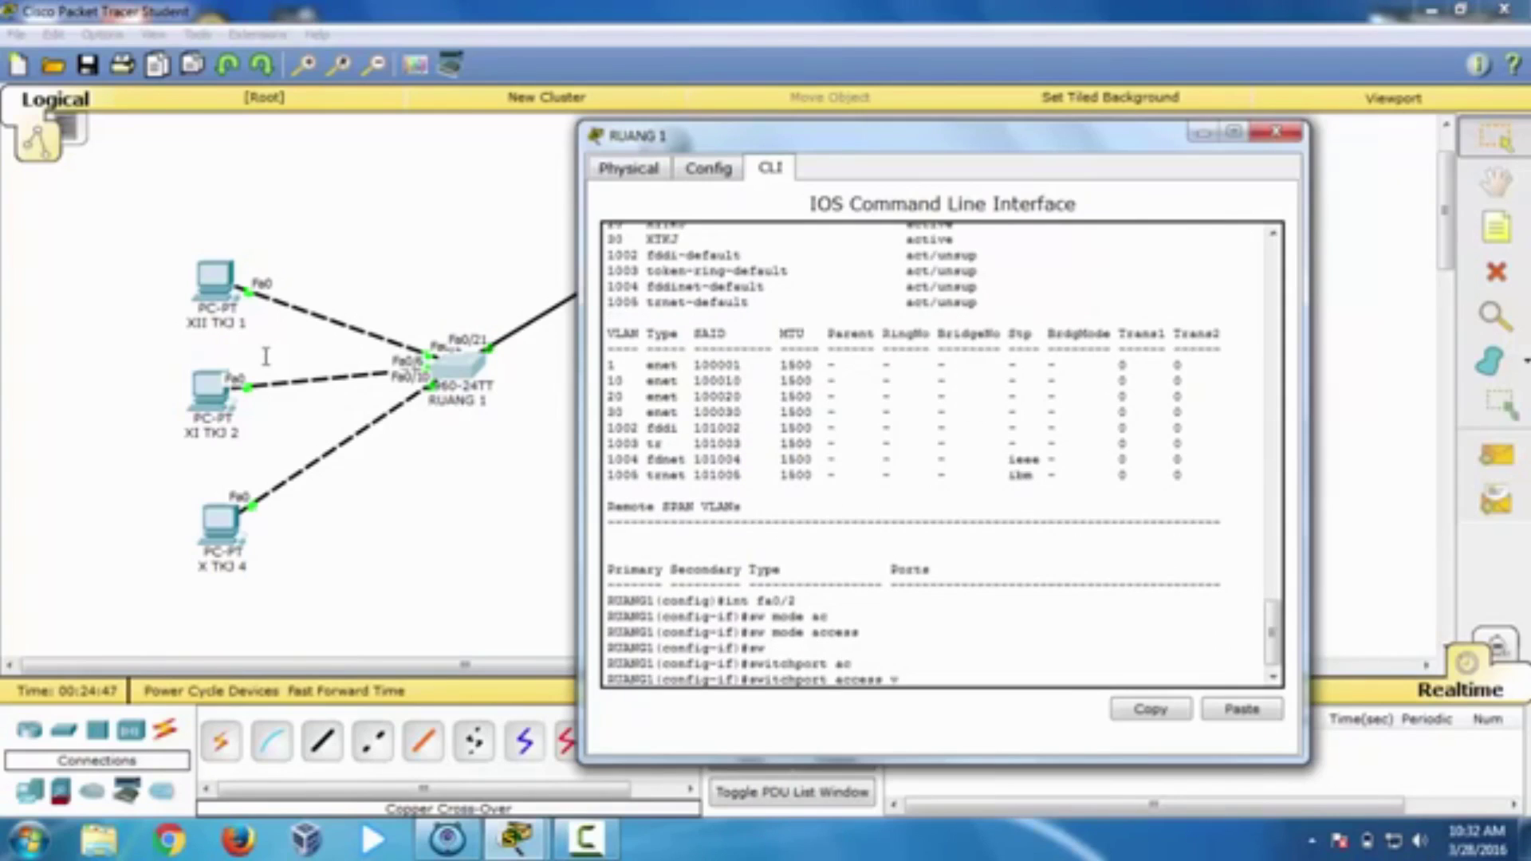
pyautogui.write('lan 10')
pyautogui.press('Return')
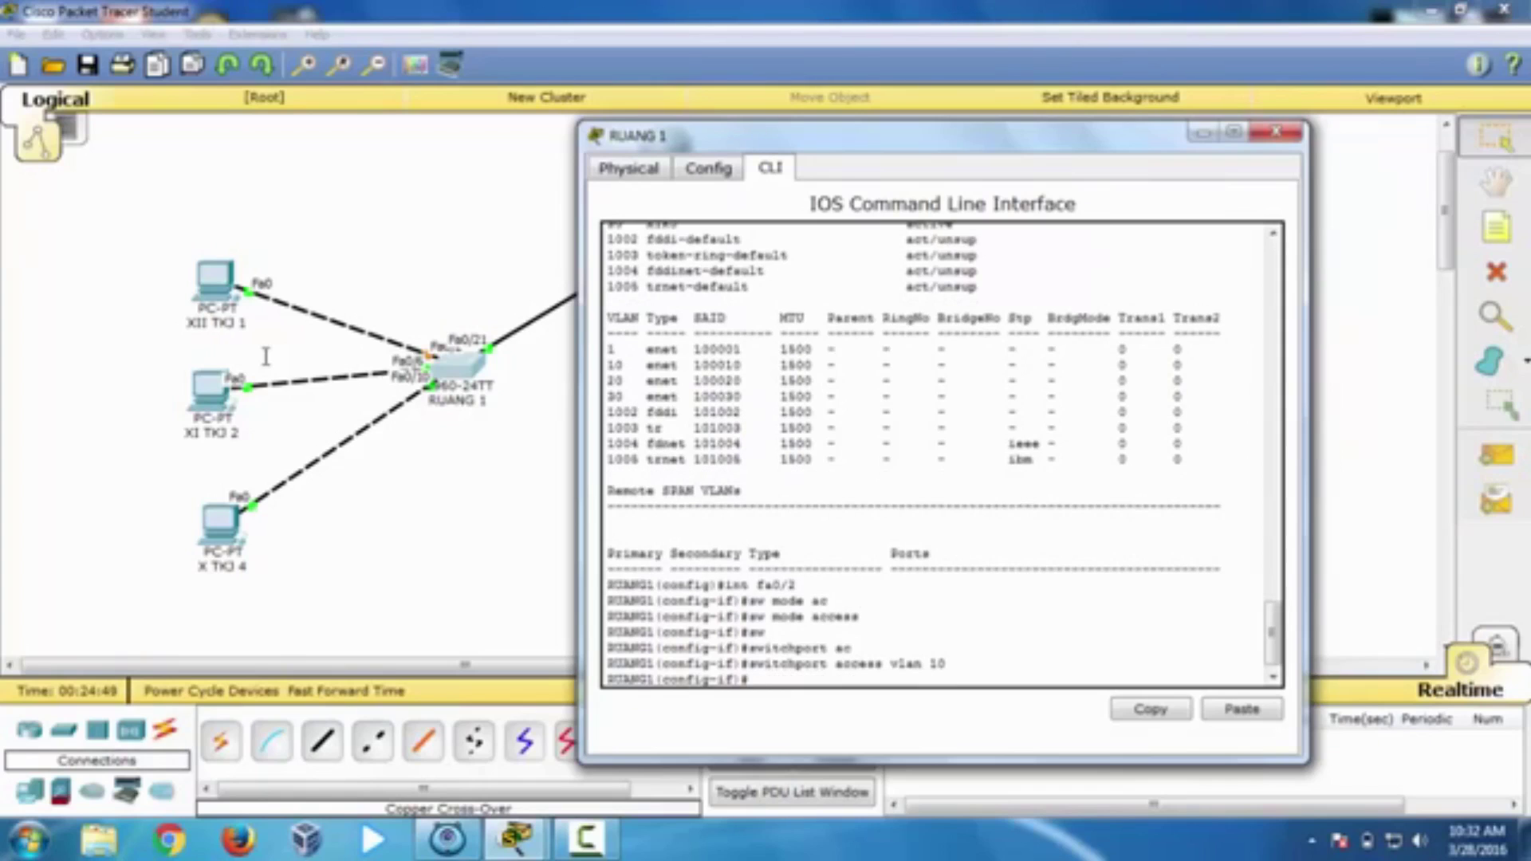
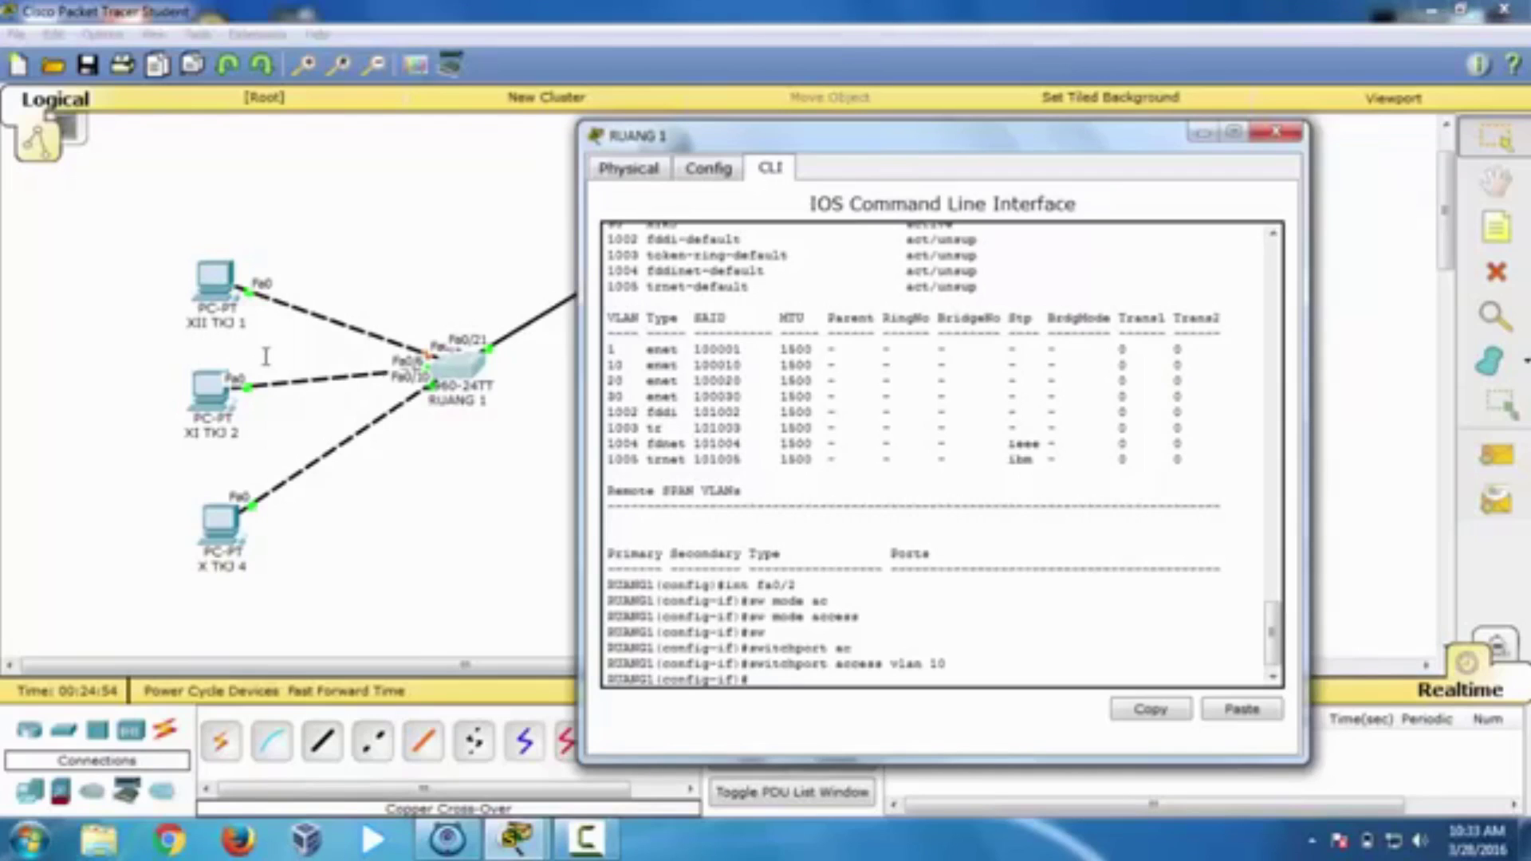
# Step: Set port fa0/6 of switch RUANG 1 to access mode
pyautogui.write('int fa0/')
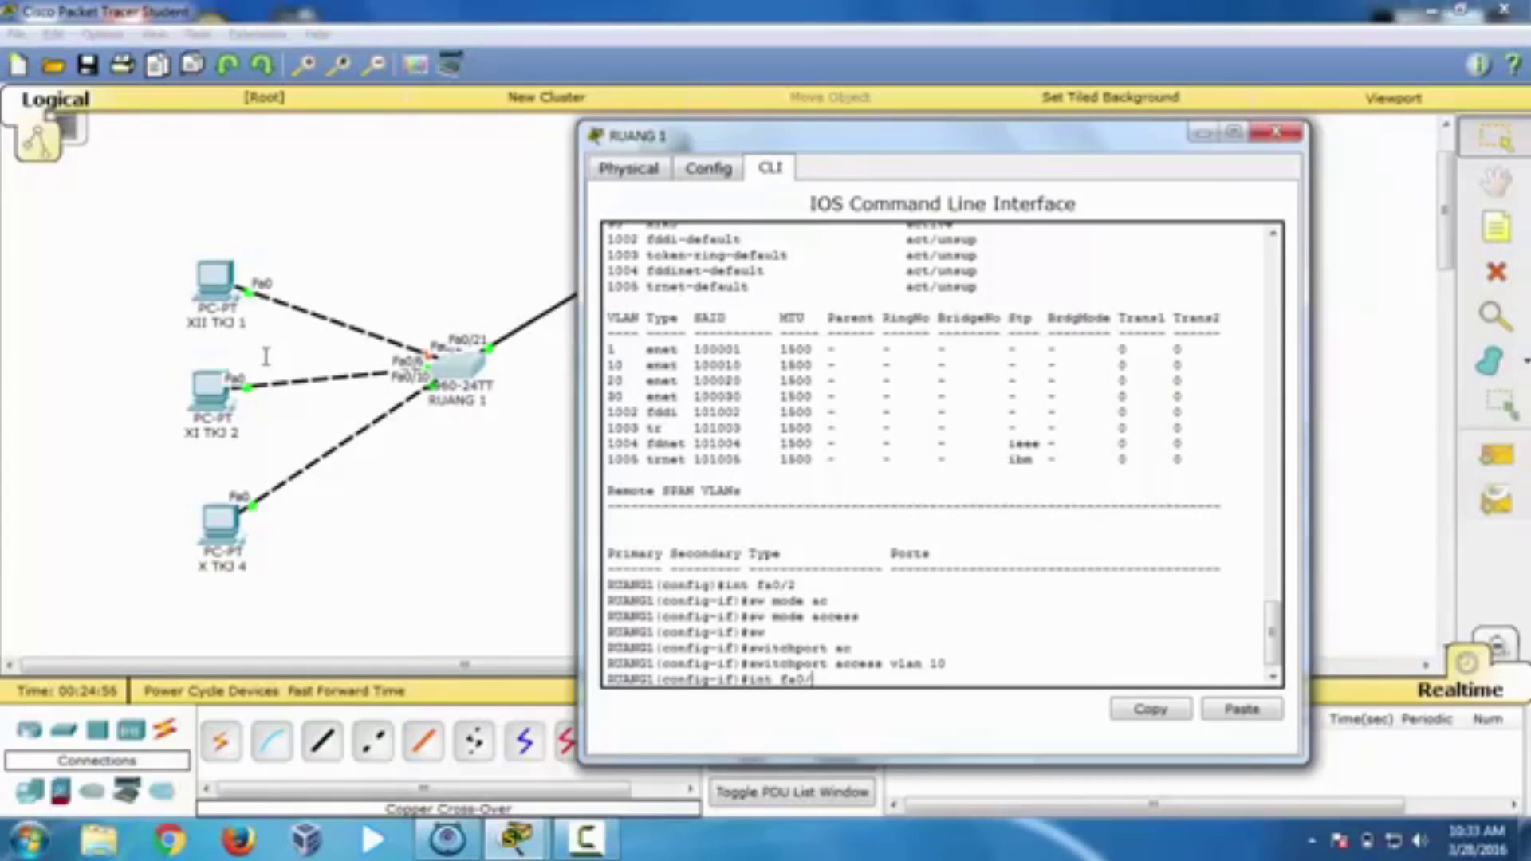
pyautogui.write('6')
pyautogui.press('Return')
pyautogui.write('sw')
pyautogui.press('Tab')
pyautogui.write('mode ac')
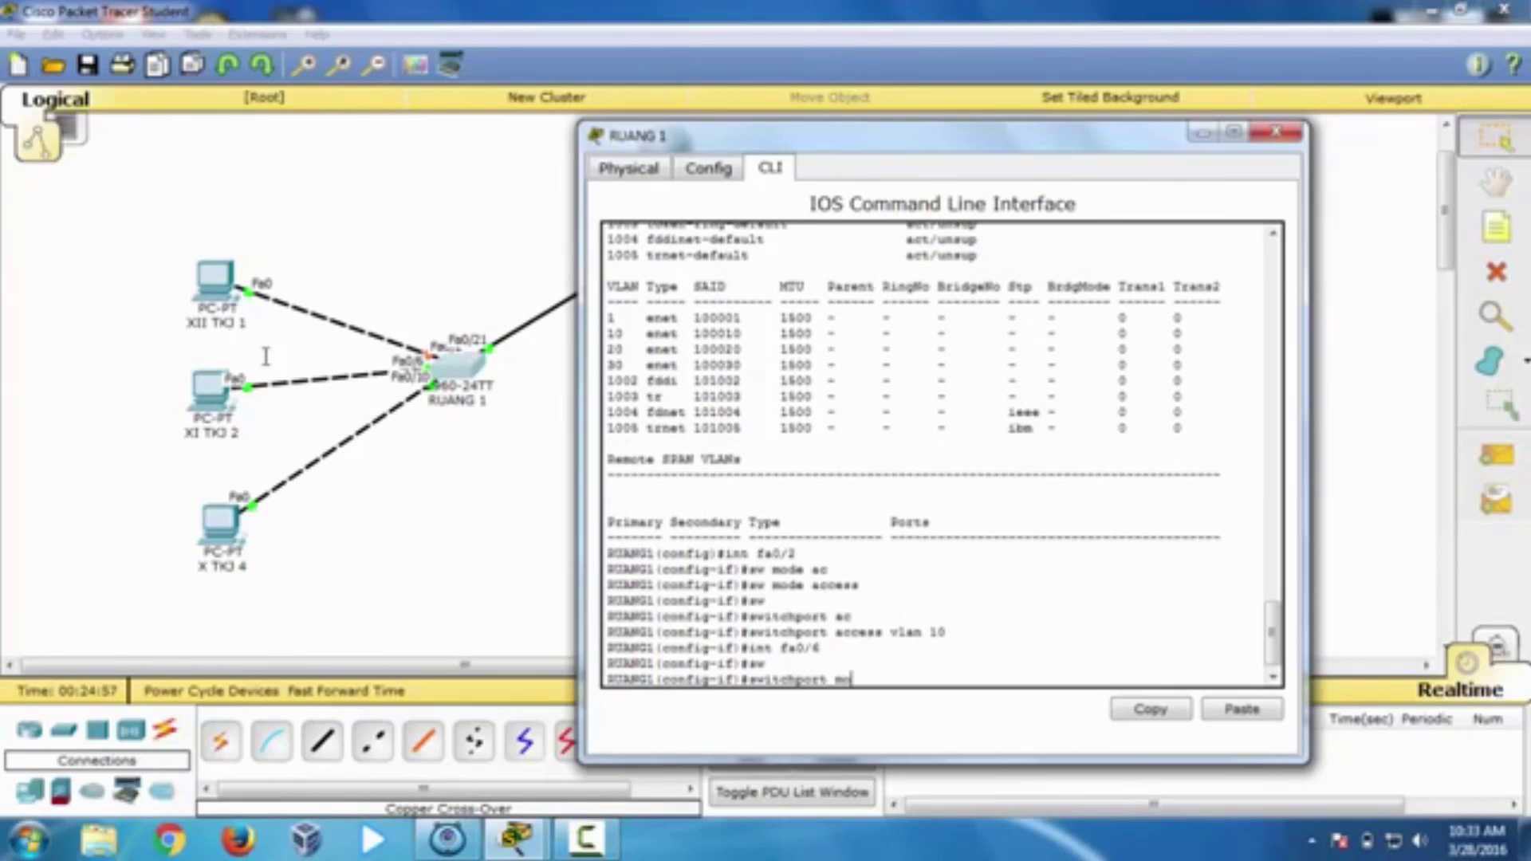
pyautogui.press('Tab')
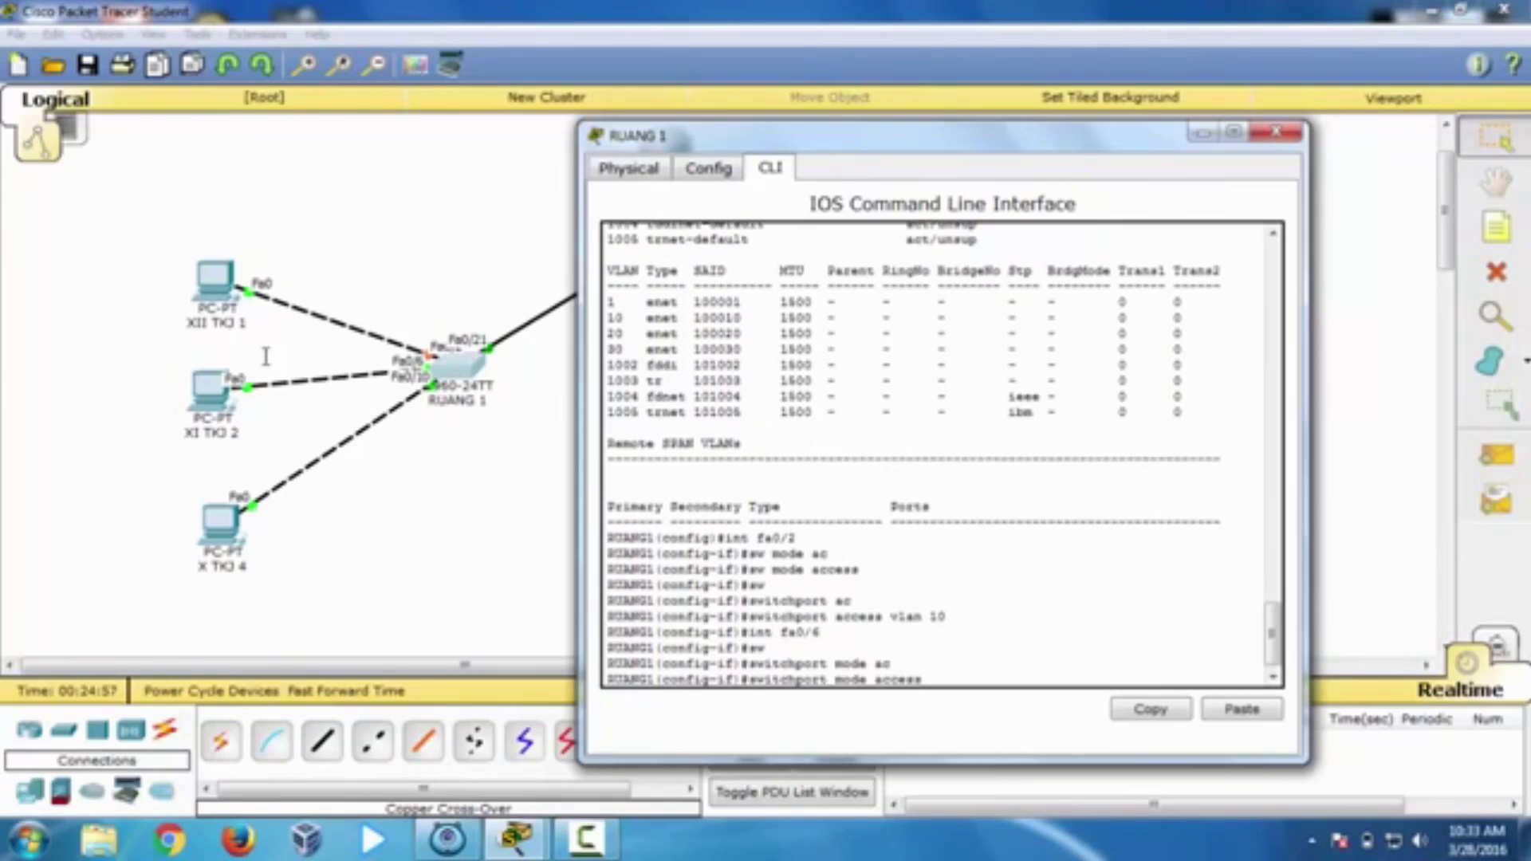
pyautogui.press('Return')
# Step: Assign access port fa0/6 of switch RUANG 1 to VLAN 20
pyautogui.write('sw')
pyautogui.press('Tab')
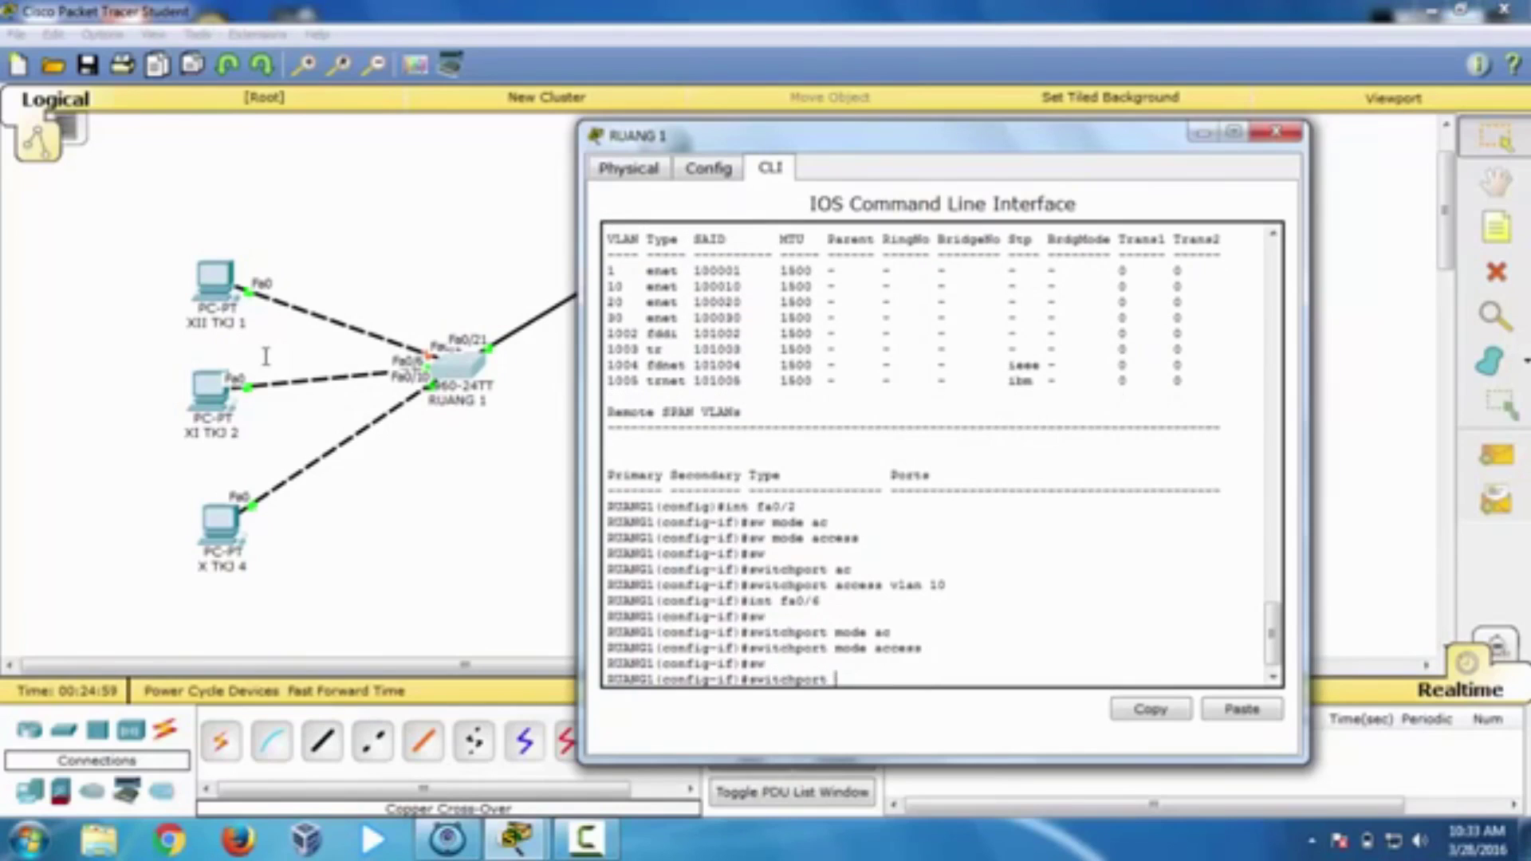
pyautogui.write('ac')
pyautogui.press('Tab')
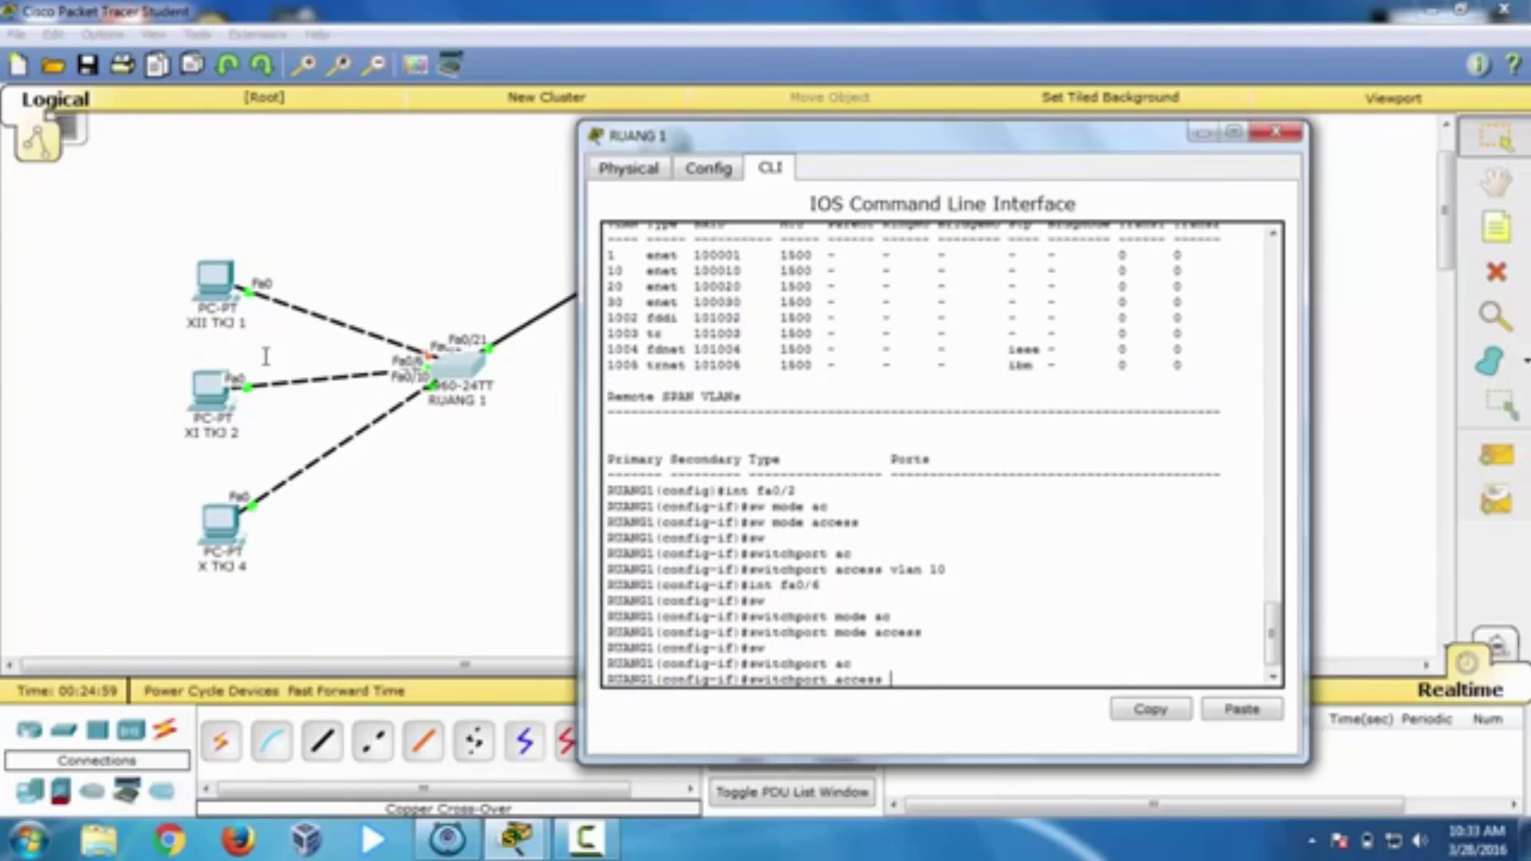
pyautogui.write('vl')
pyautogui.press('Tab')
pyautogui.write('20')
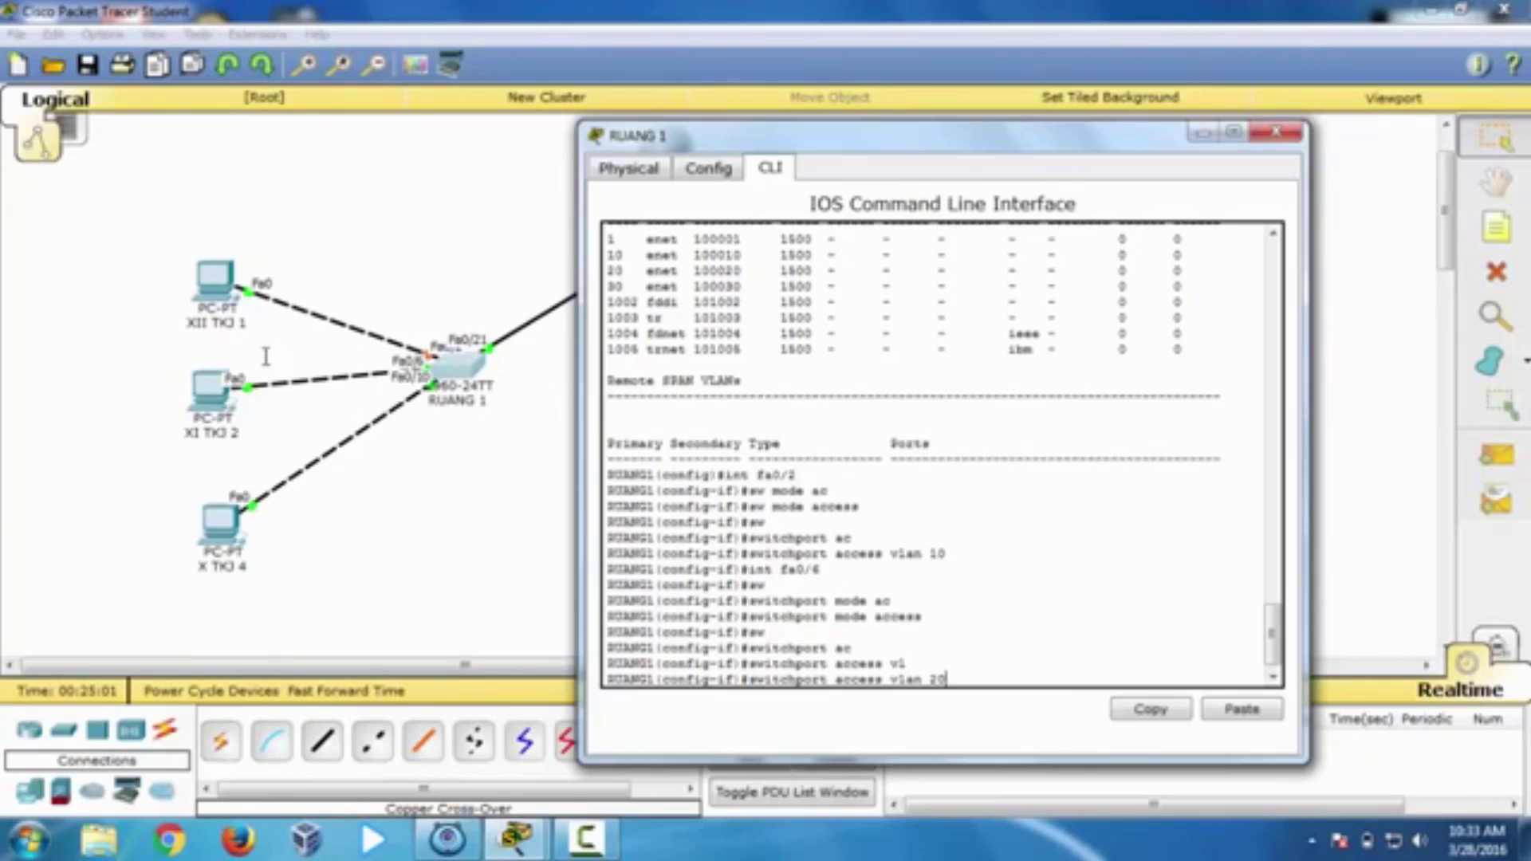
pyautogui.press('Return')
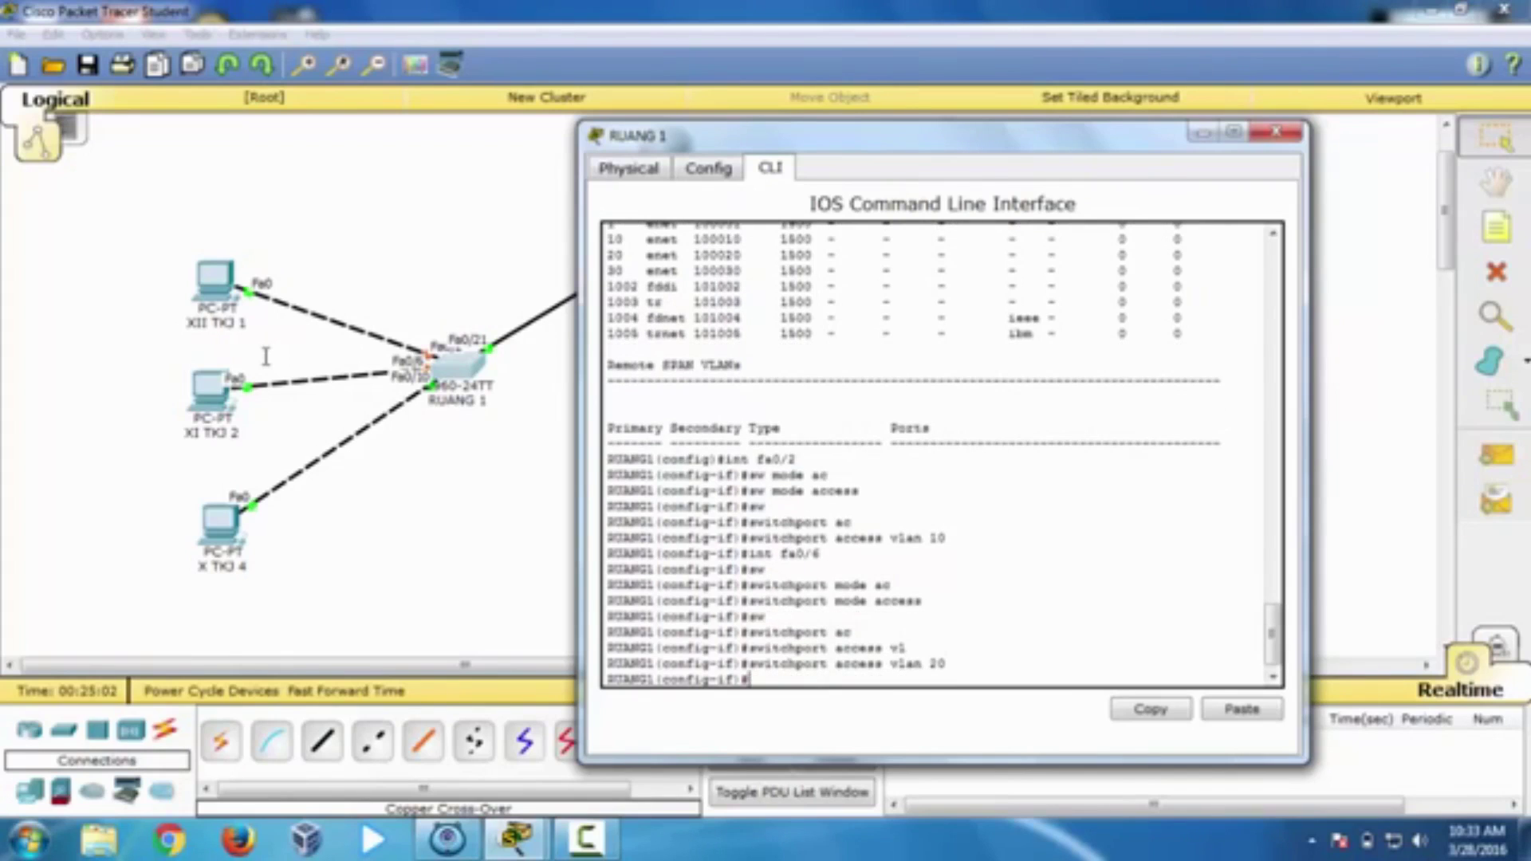
# Step: Set port fa0/10 of switch RUANG 1 to access mode
pyautogui.write('int fa')
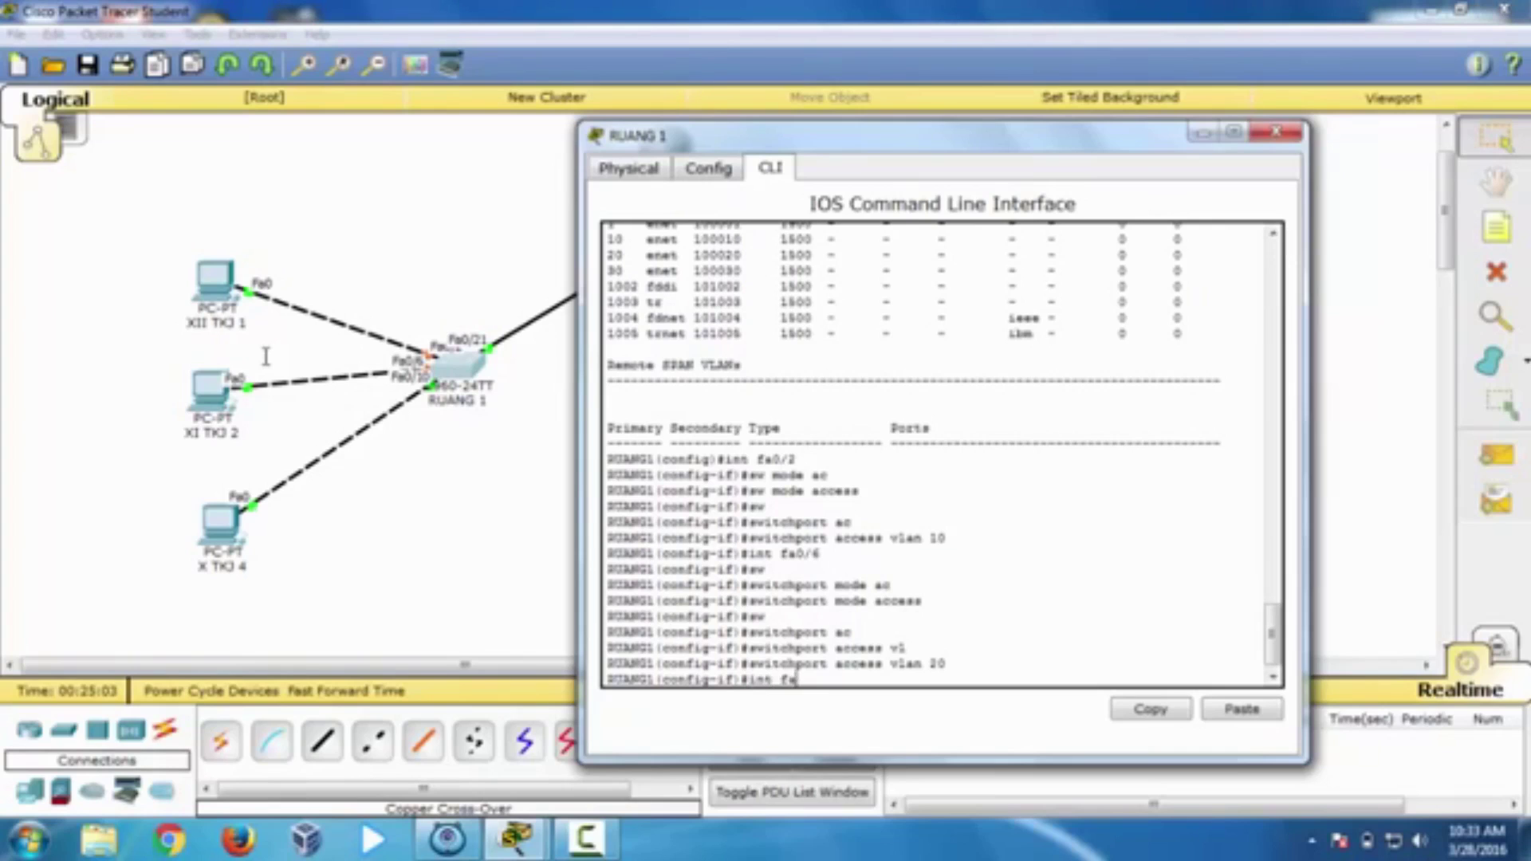
pyautogui.write('0/10')
pyautogui.press('Return')
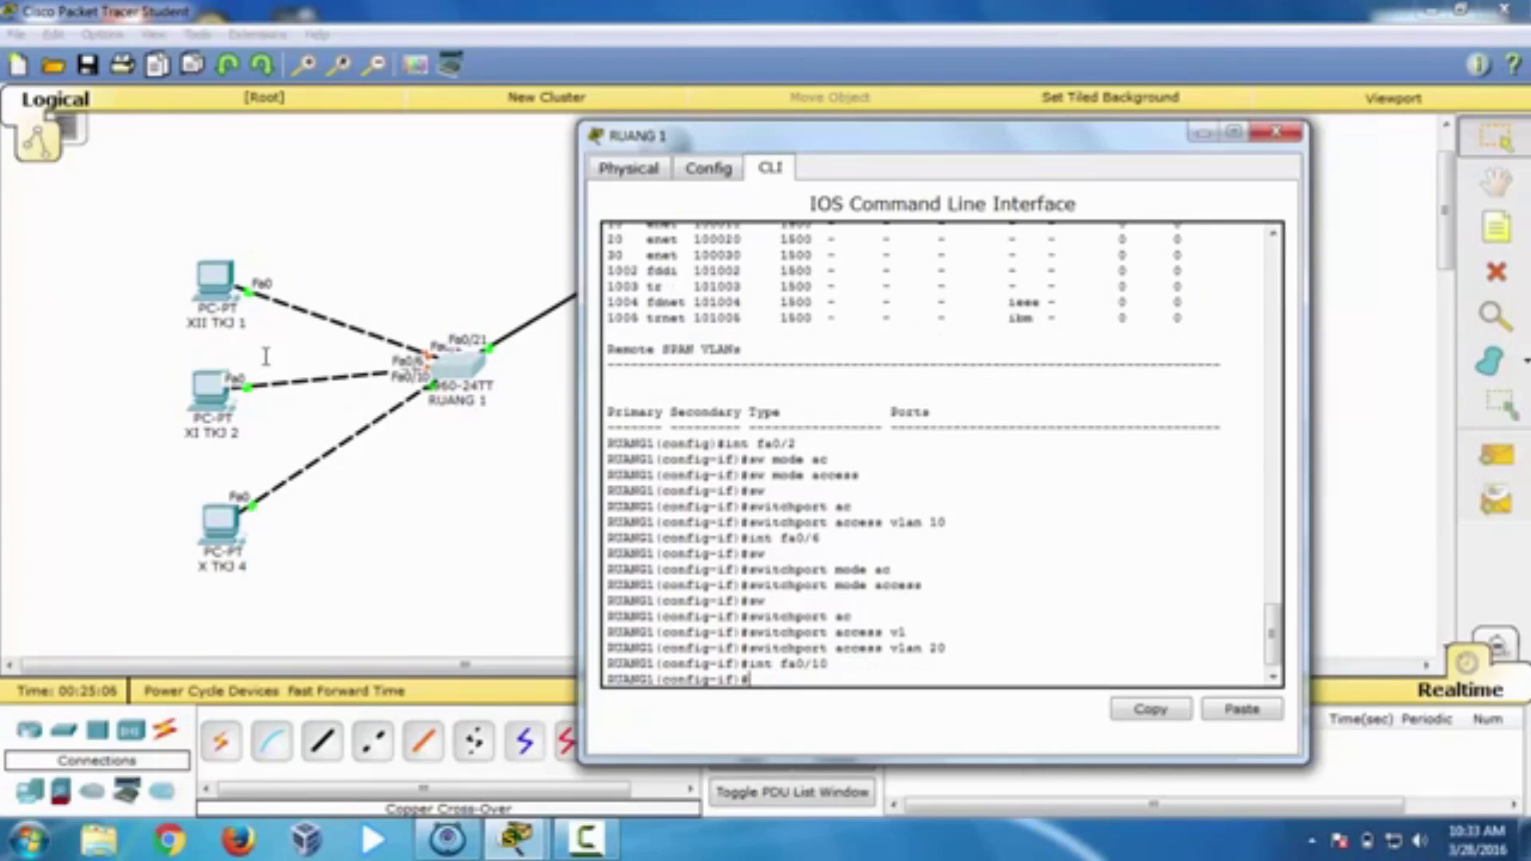
pyautogui.write('sw')
pyautogui.press('Tab')
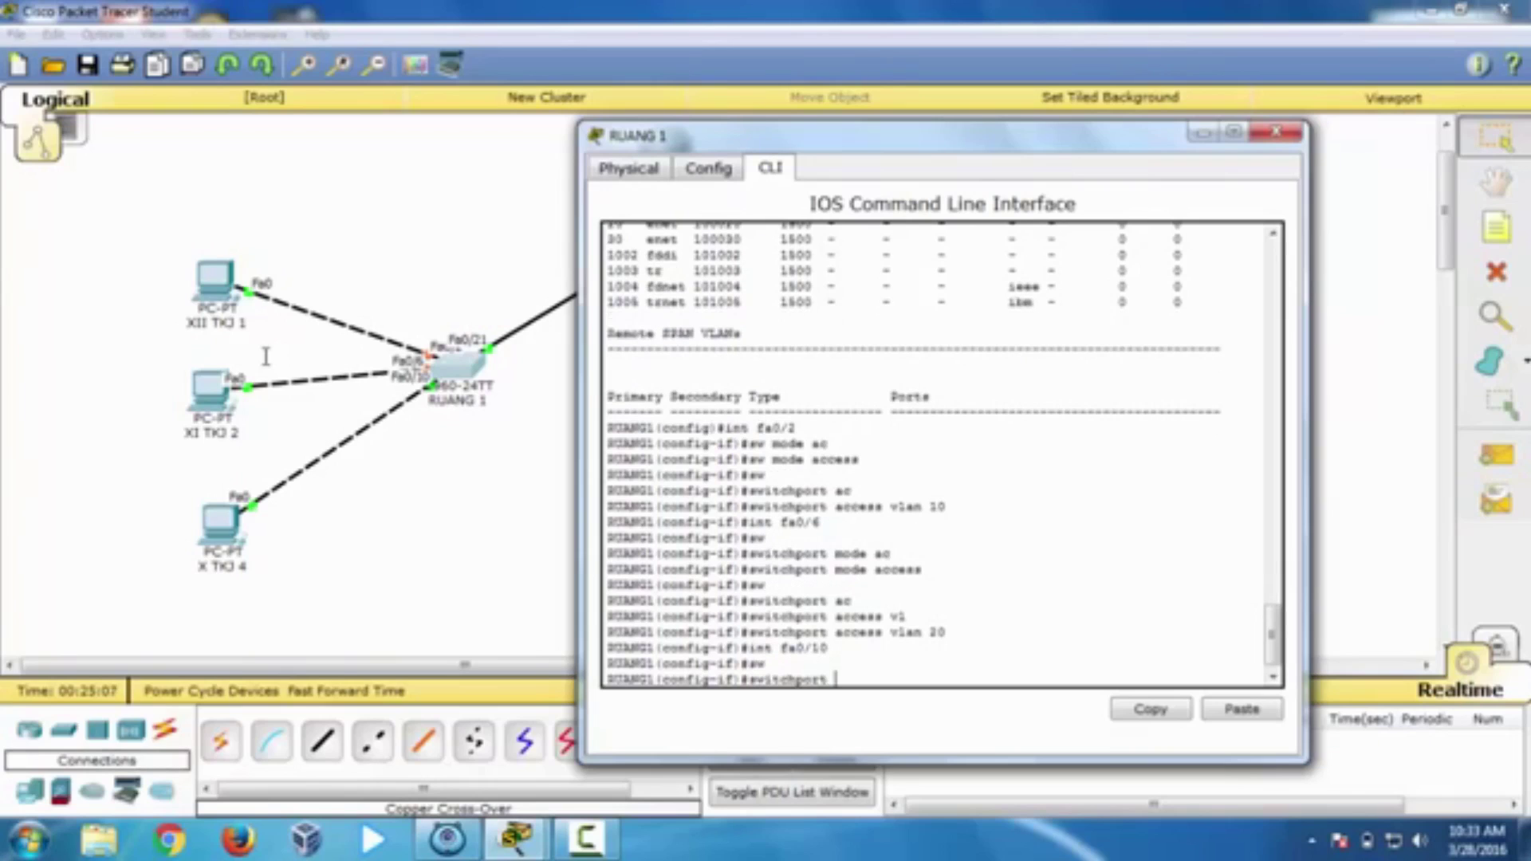
pyautogui.write('ac')
pyautogui.press('Tab')
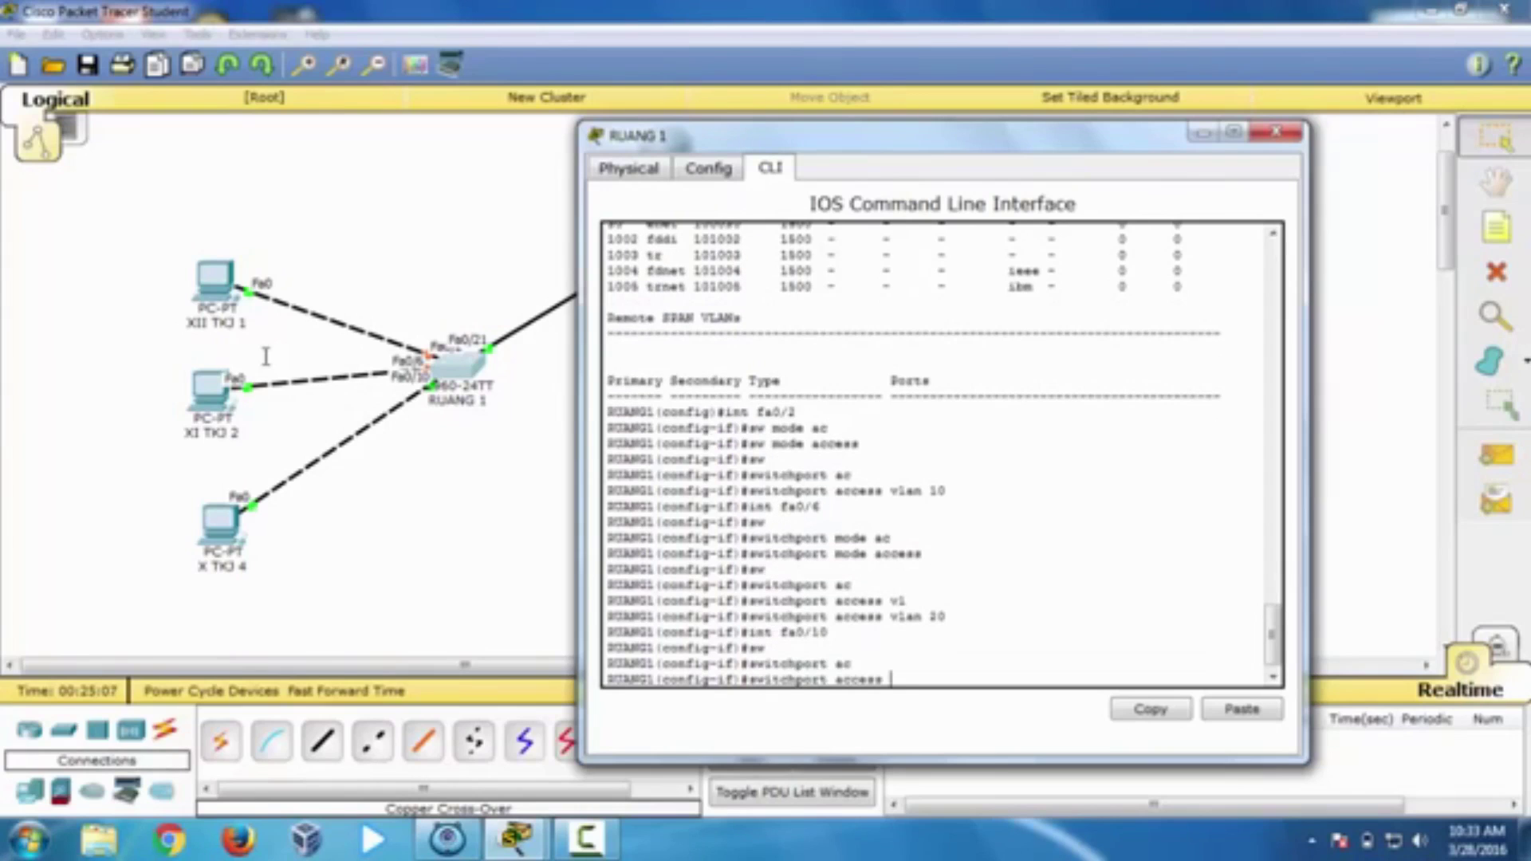
pyautogui.press('BackSpace')
pyautogui.press('BackSpace')
pyautogui.press('BackSpace')
pyautogui.press('BackSpace')
pyautogui.press('BackSpace')
pyautogui.press('BackSpace')
pyautogui.write('mode ac')
pyautogui.press('BackSpace')
pyautogui.write('c')
pyautogui.press('Tab')
pyautogui.press('Return')
# Step: Assign access port fa0/10 of switch RUANG 1 to VLAN 30
pyautogui.write('sw')
pyautogui.press('Tab')
pyautogui.write('ac')
pyautogui.press('Tab')
pyautogui.write('mode')
pyautogui.press('Tab')
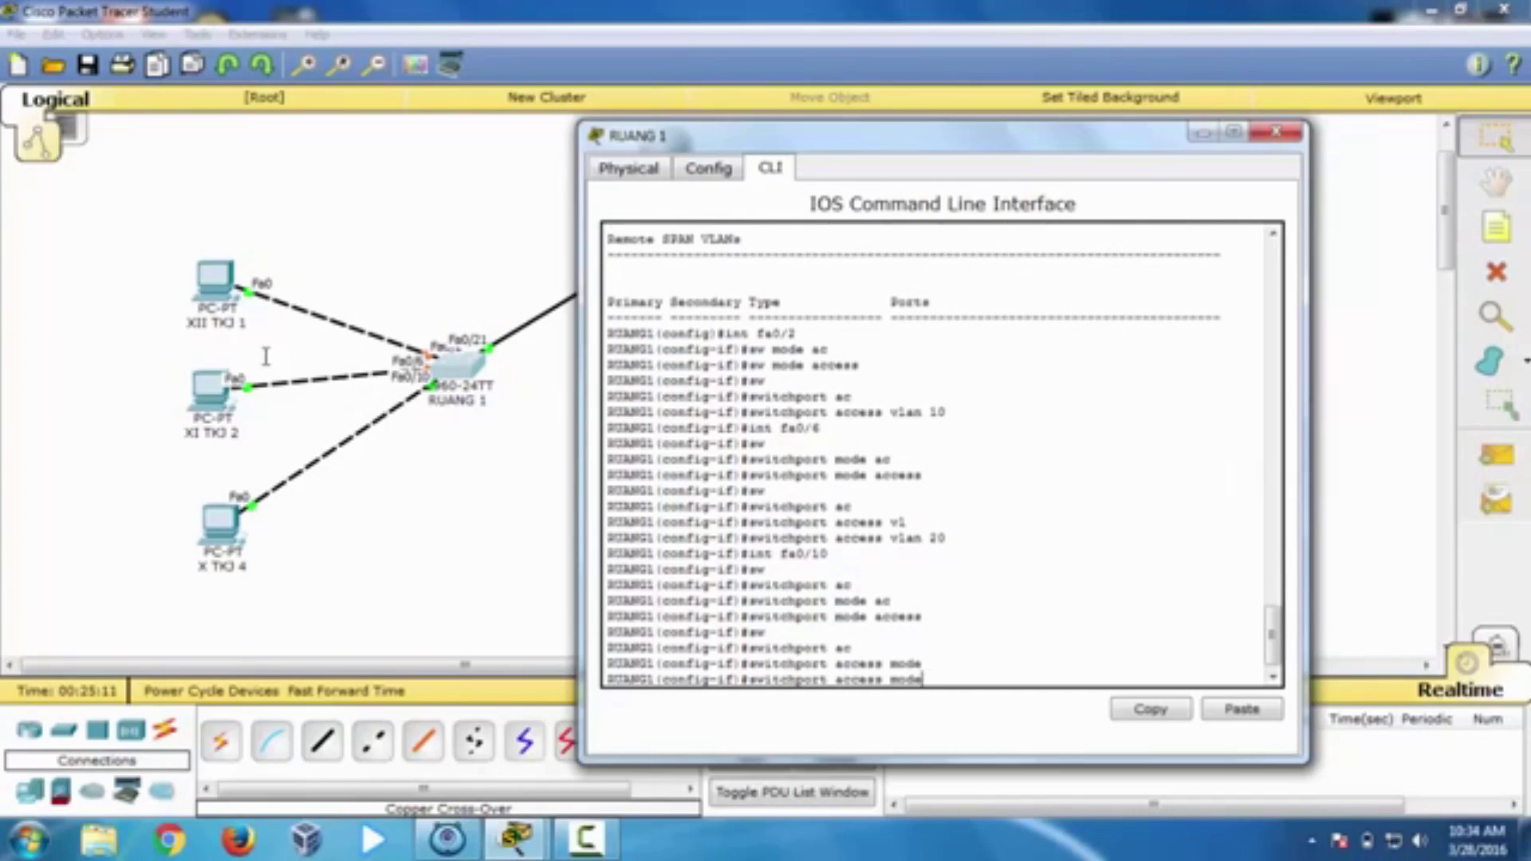
pyautogui.press('BackSpace')
pyautogui.press('BackSpace')
pyautogui.press('BackSpace')
pyautogui.press('BackSpace')
pyautogui.write('vlan 30')
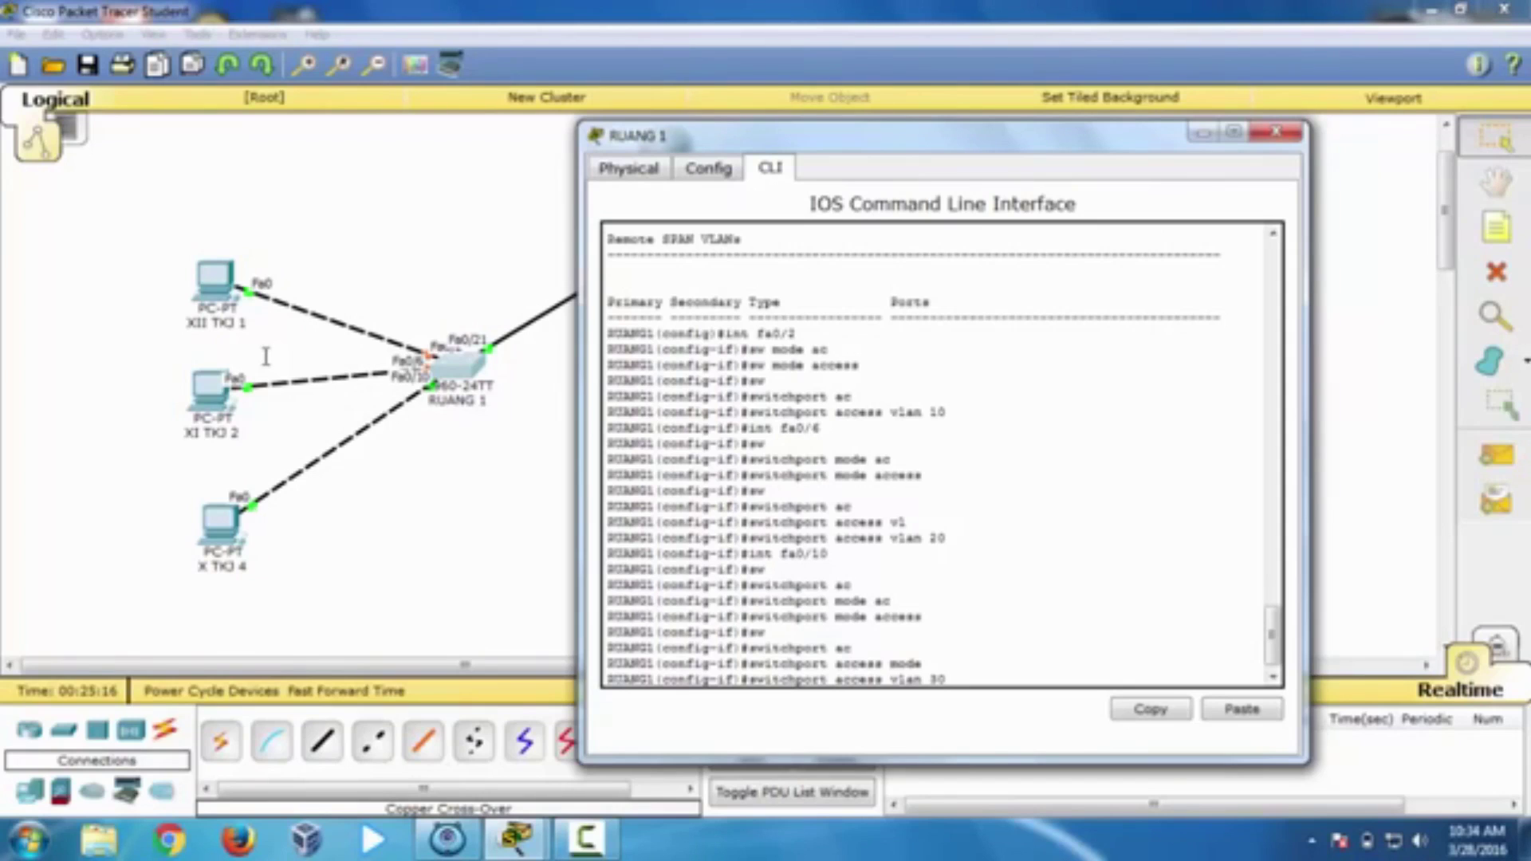
pyautogui.press('Return')
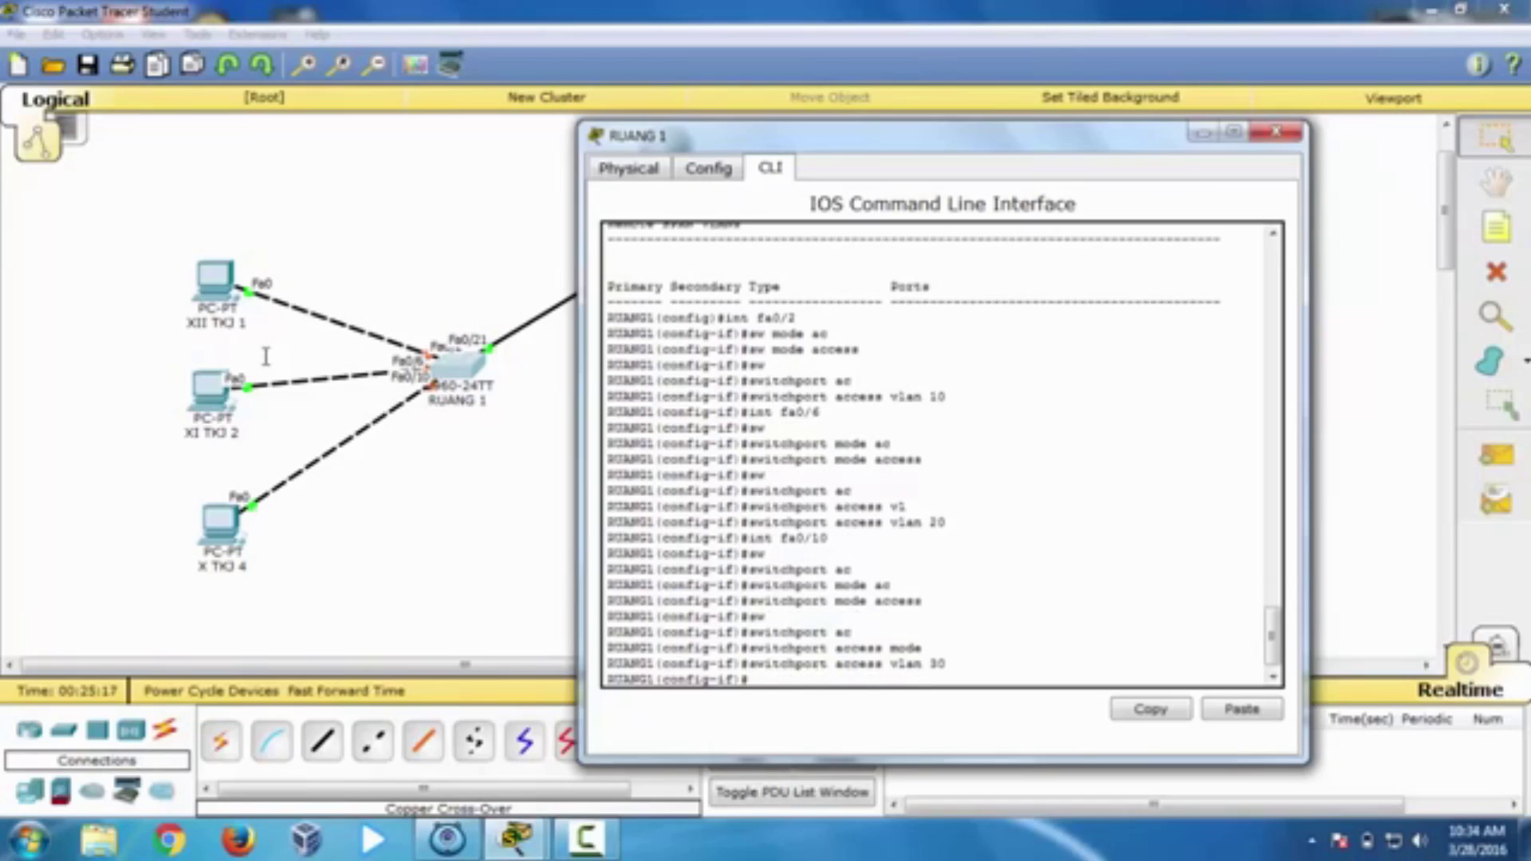
# Step: Set the port range fa0/20-24 of switch RUANG 1 to trunk mode
pyautogui.write('int')
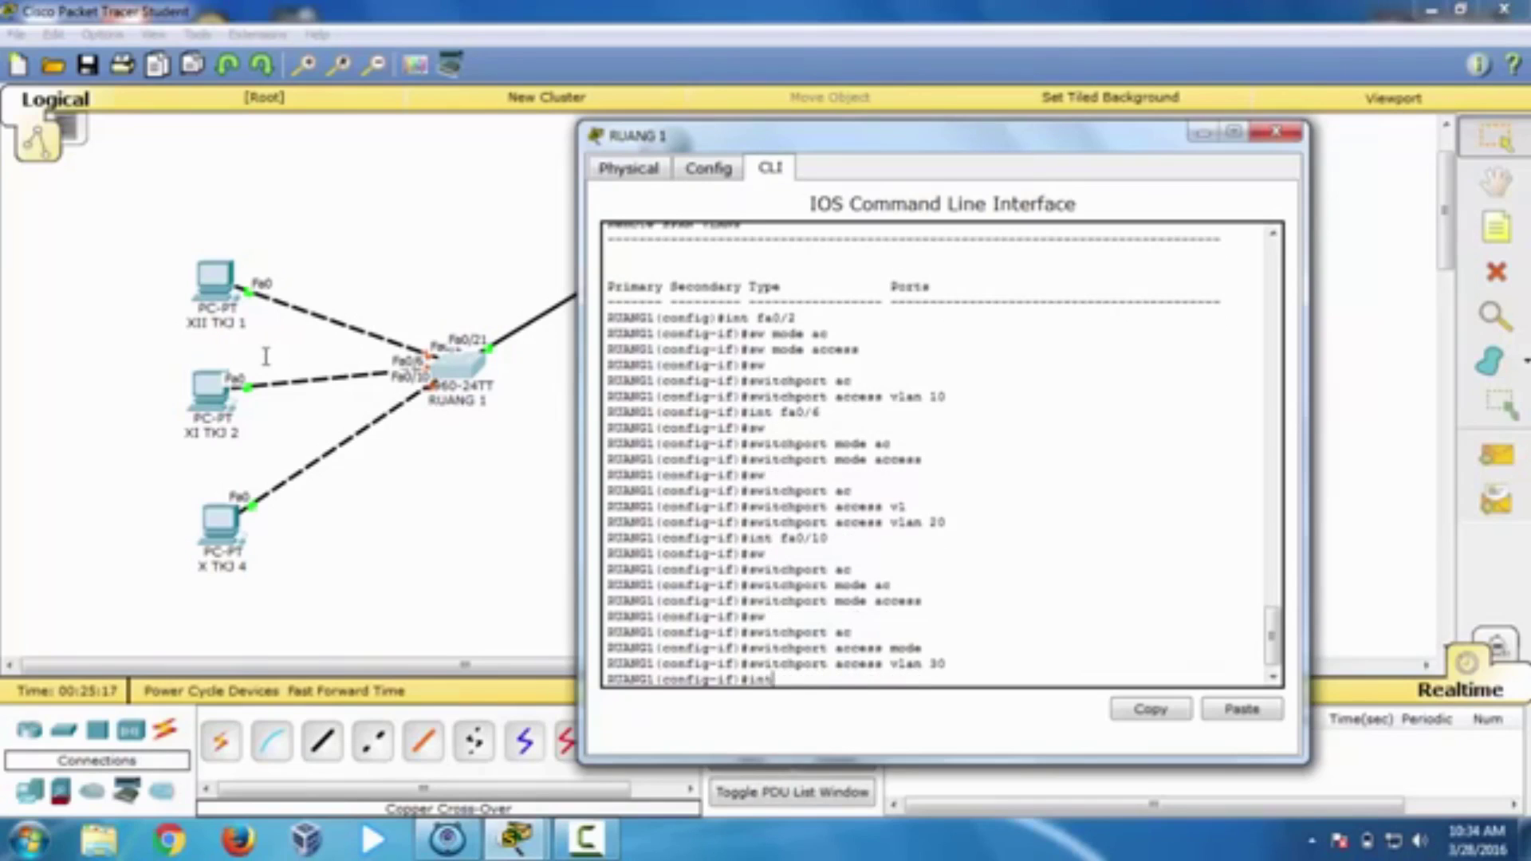
pyautogui.write(' range fa0/20-2')
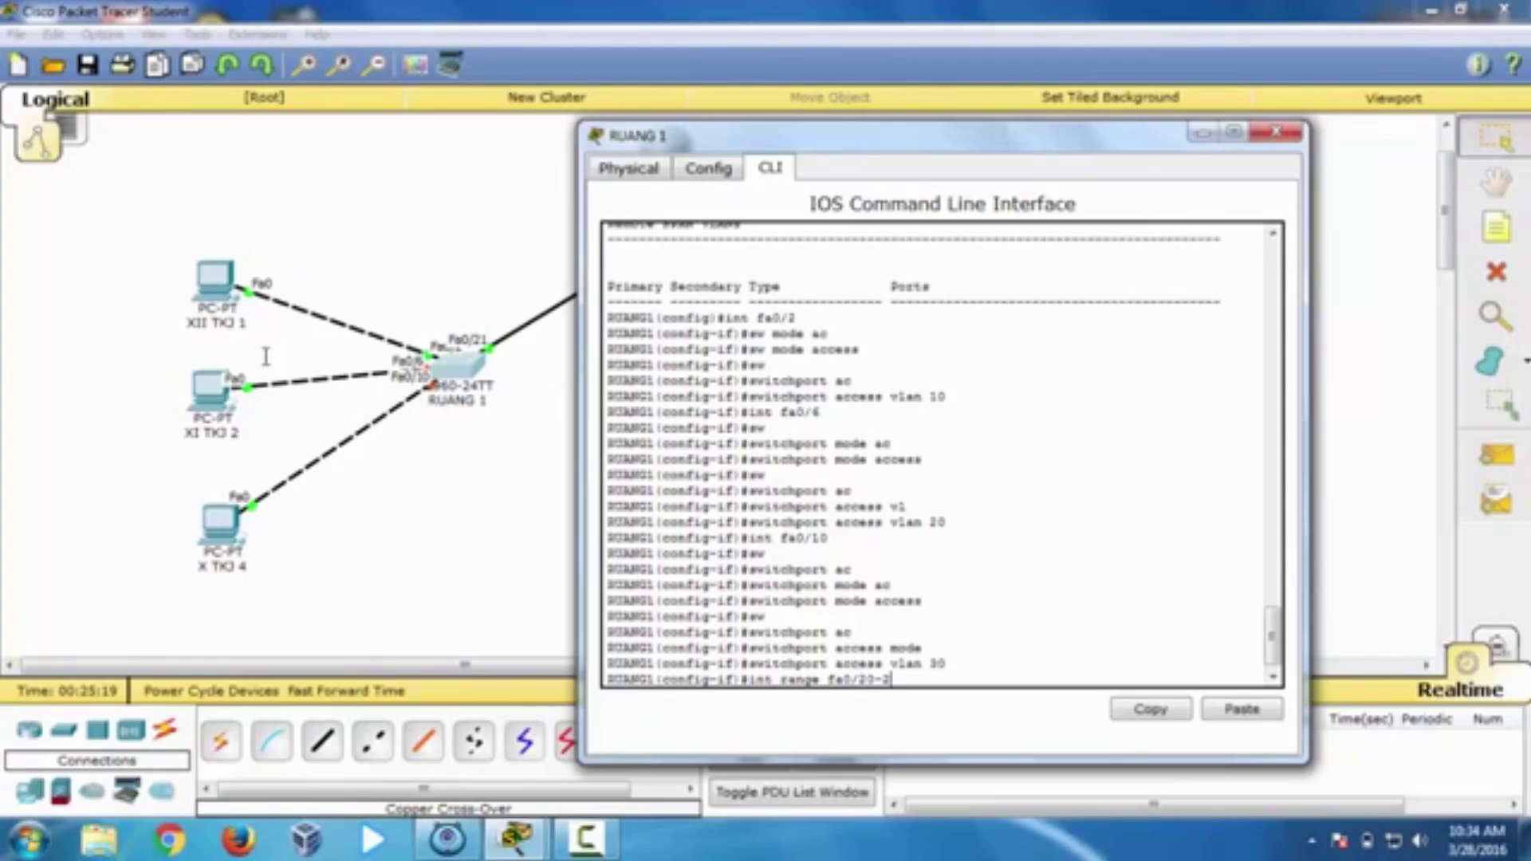
pyautogui.write('4')
pyautogui.press('Return')
pyautogui.write('sw')
pyautogui.press('Tab')
pyautogui.write('mode trunk')
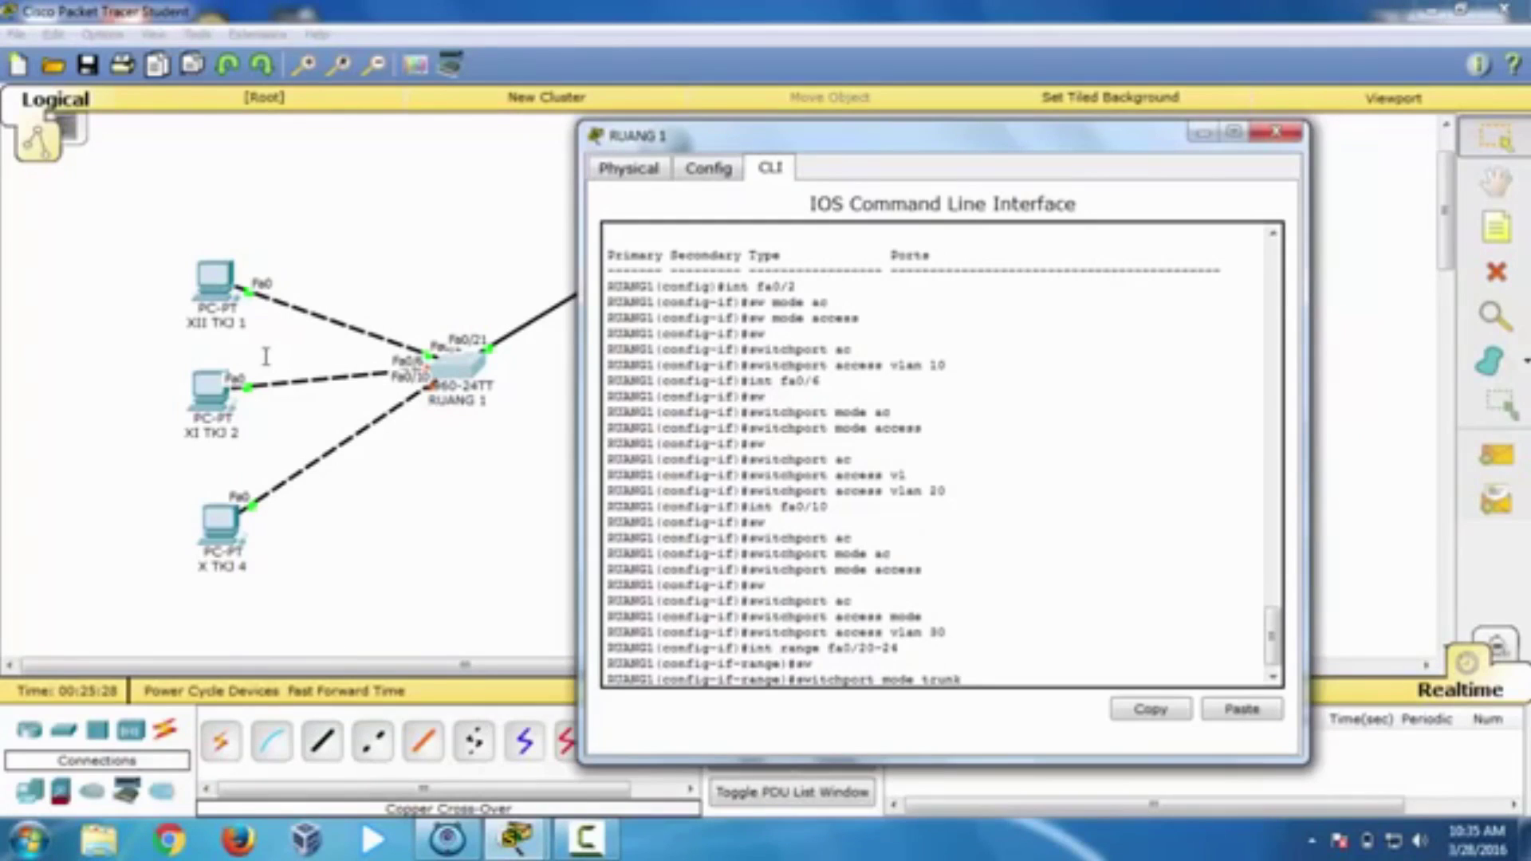
pyautogui.press('Return')
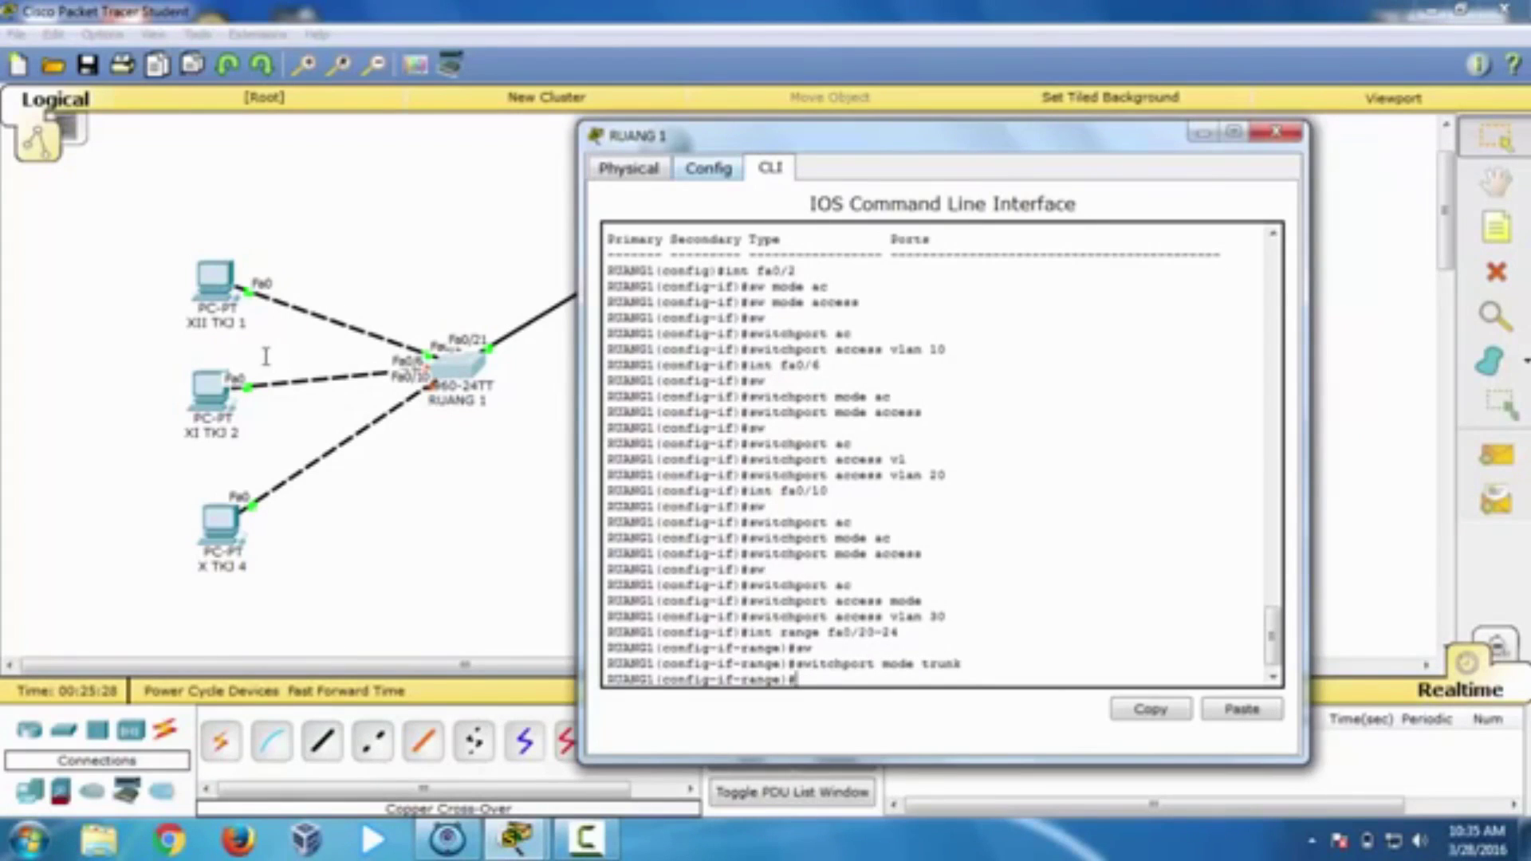
# Step: Examine the full running configuration of switch RUANG 1, checking the access VLAN and trunk settings of its ports
pyautogui.write('do sh run')
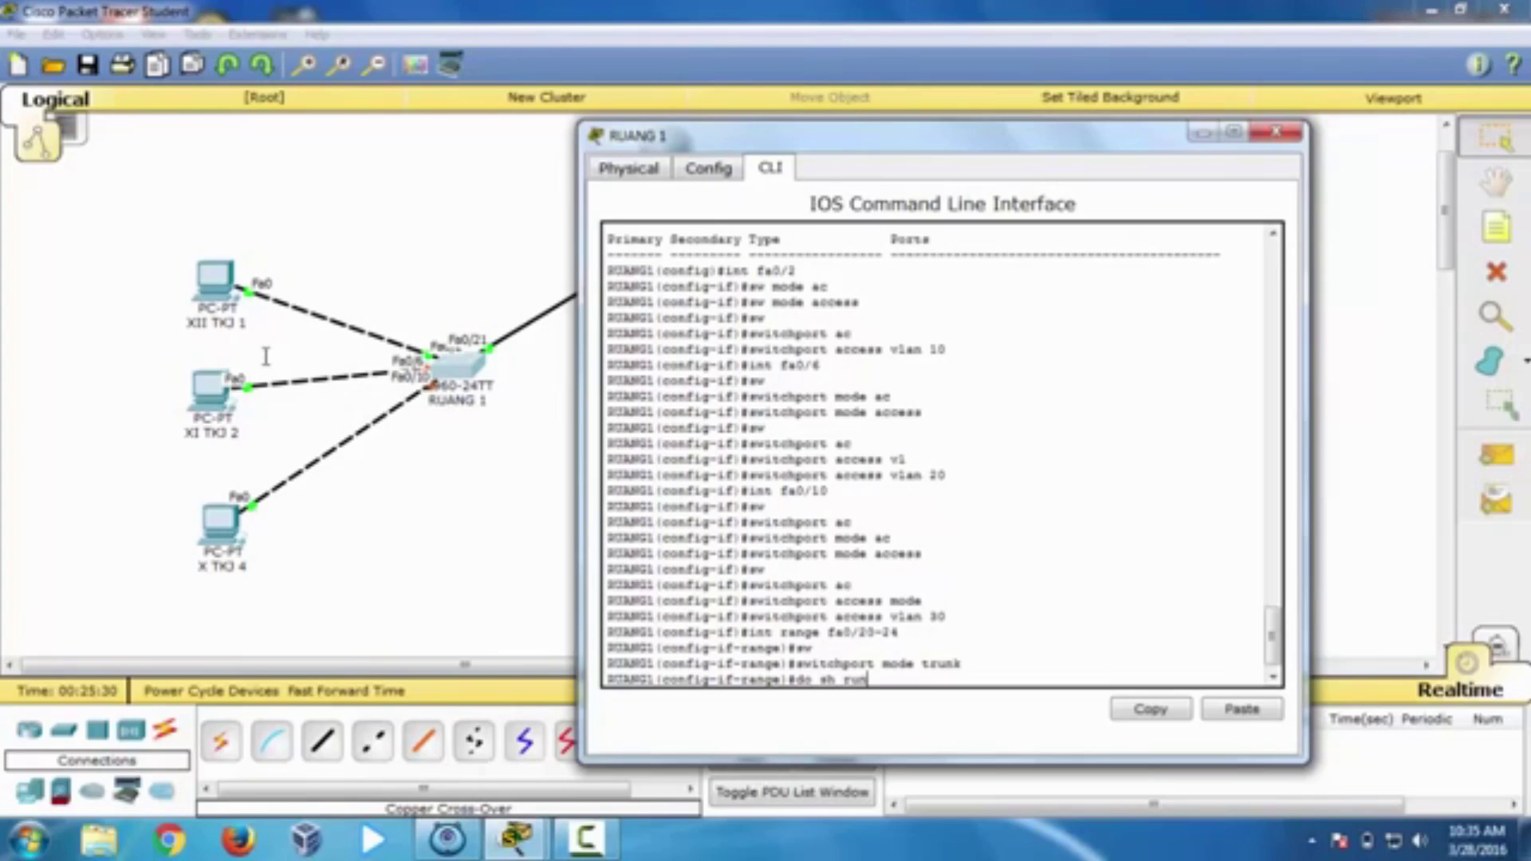
pyautogui.press('Return')
pyautogui.press('Return')
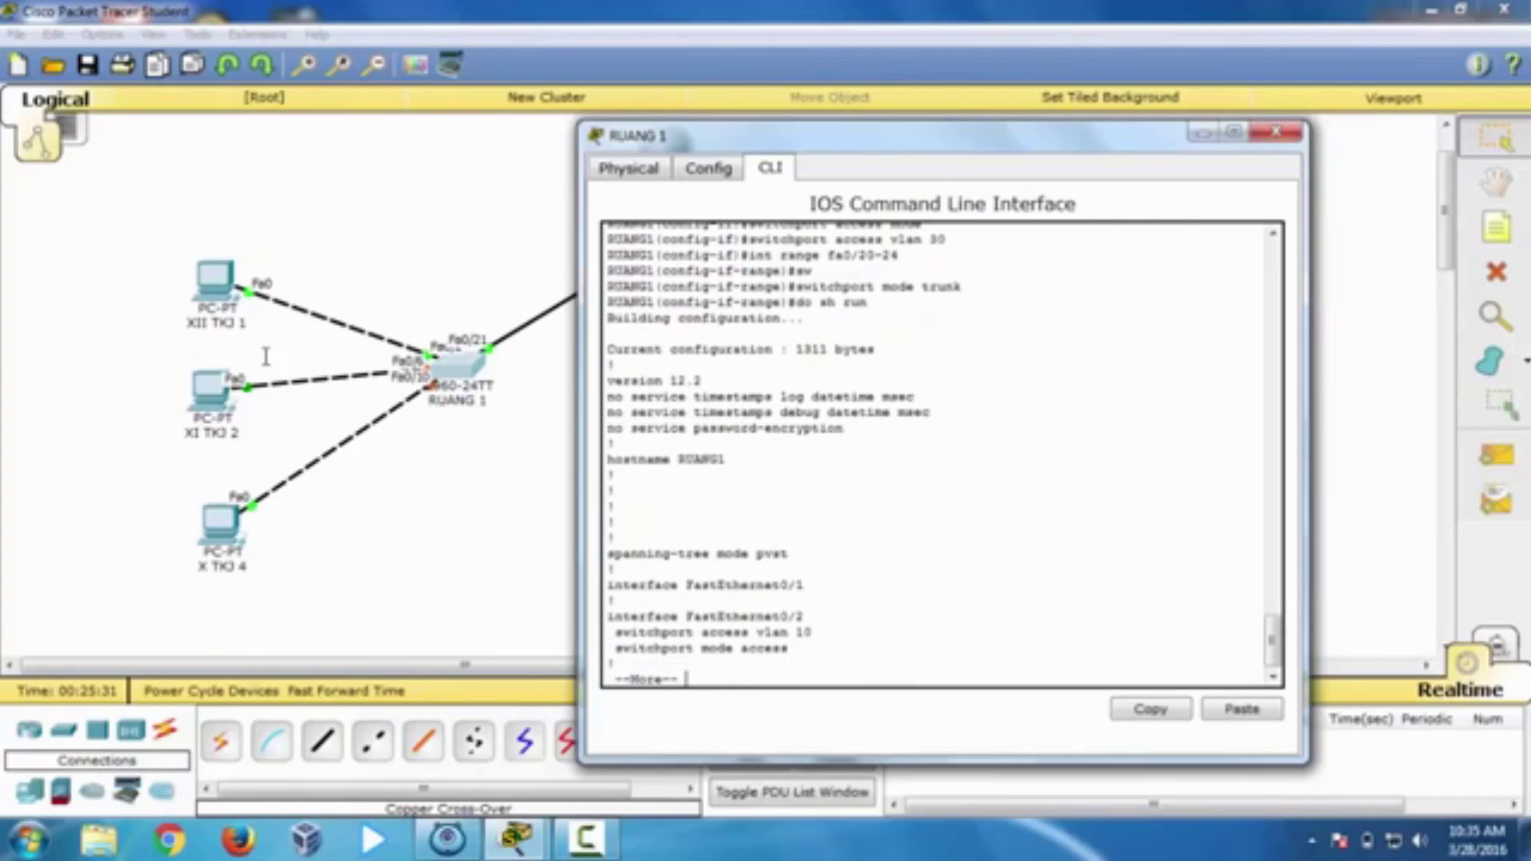
pyautogui.press('Return')
pyautogui.press('Return')
pyautogui.press('Return')
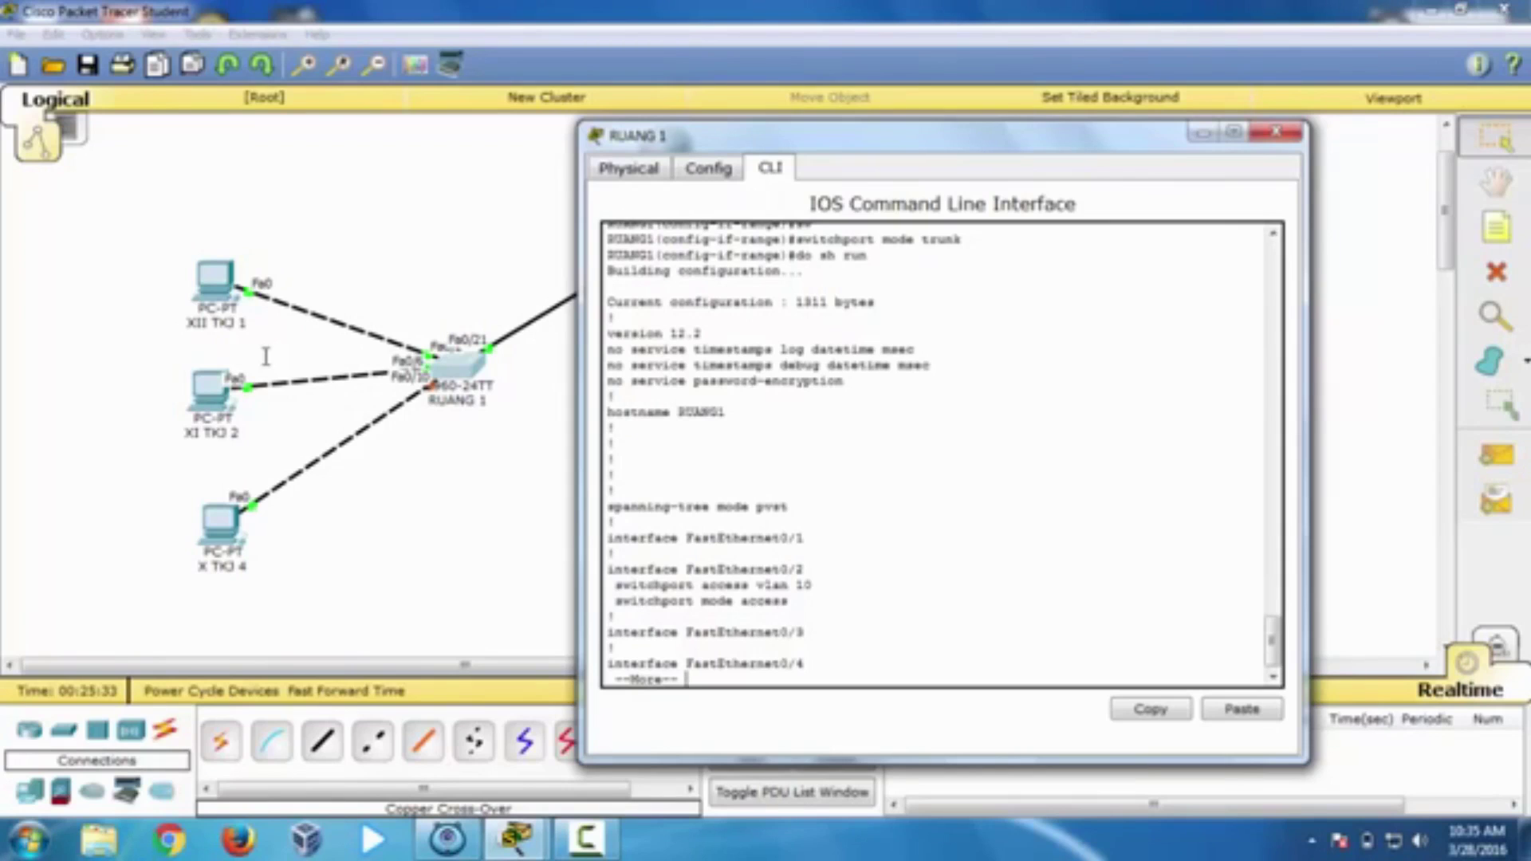
pyautogui.press('Return')
pyautogui.press('Return')
pyautogui.press('Return')
pyautogui.press('Return')
pyautogui.press('Return')
pyautogui.press('Return')
pyautogui.press('Return')
pyautogui.press('Return')
pyautogui.press('Return')
pyautogui.press('Return')
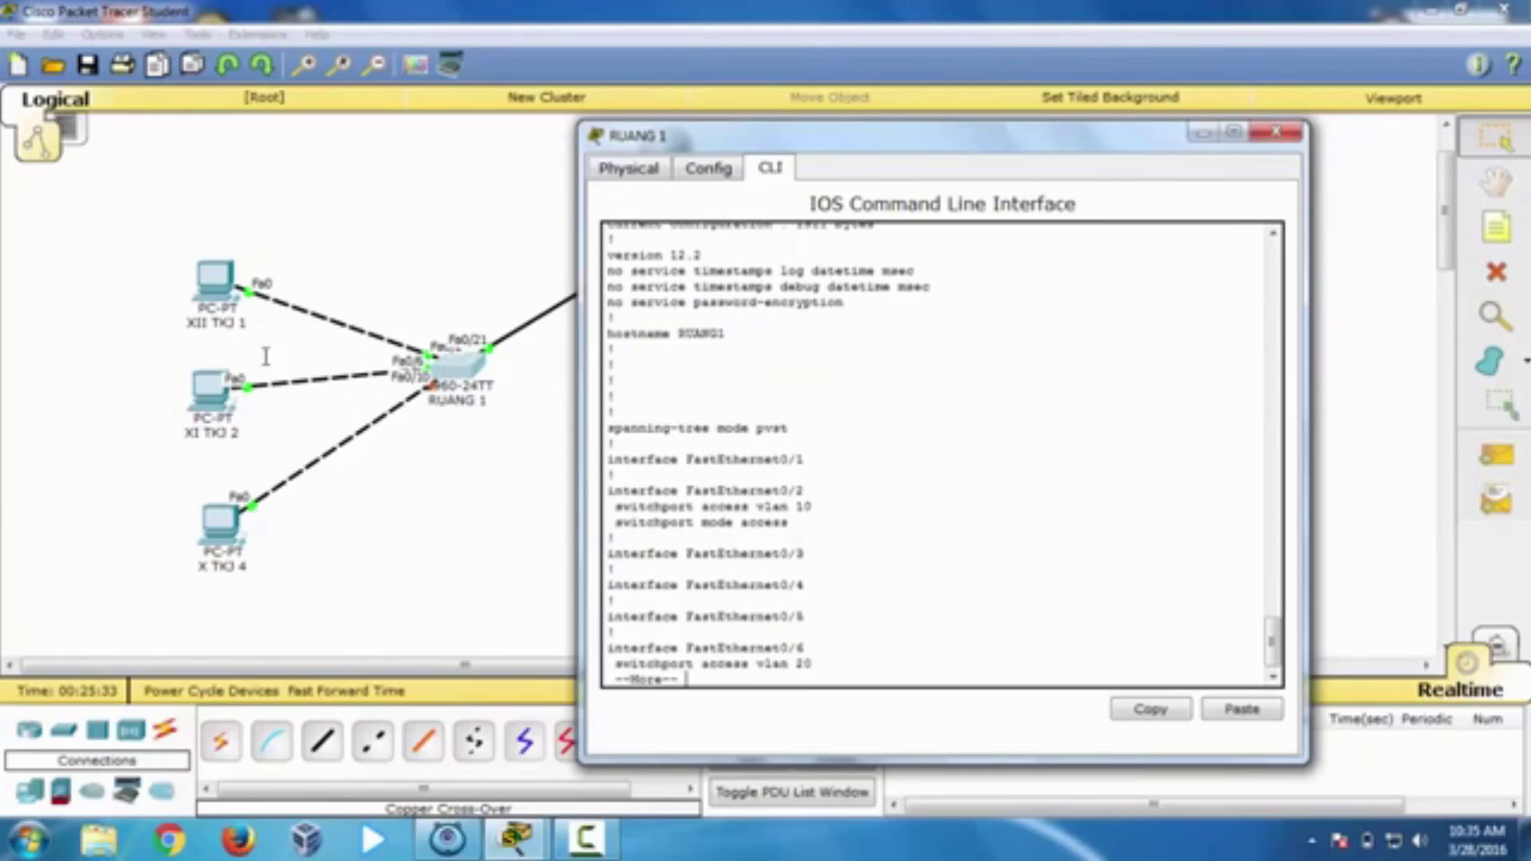
pyautogui.press('Return')
pyautogui.press('Return')
pyautogui.press('Return')
pyautogui.press('Return')
pyautogui.press('Return')
pyautogui.press('Return')
pyautogui.press('Return')
pyautogui.press('Return')
pyautogui.press('Return')
pyautogui.press('Return')
pyautogui.press('Return')
pyautogui.press('Return')
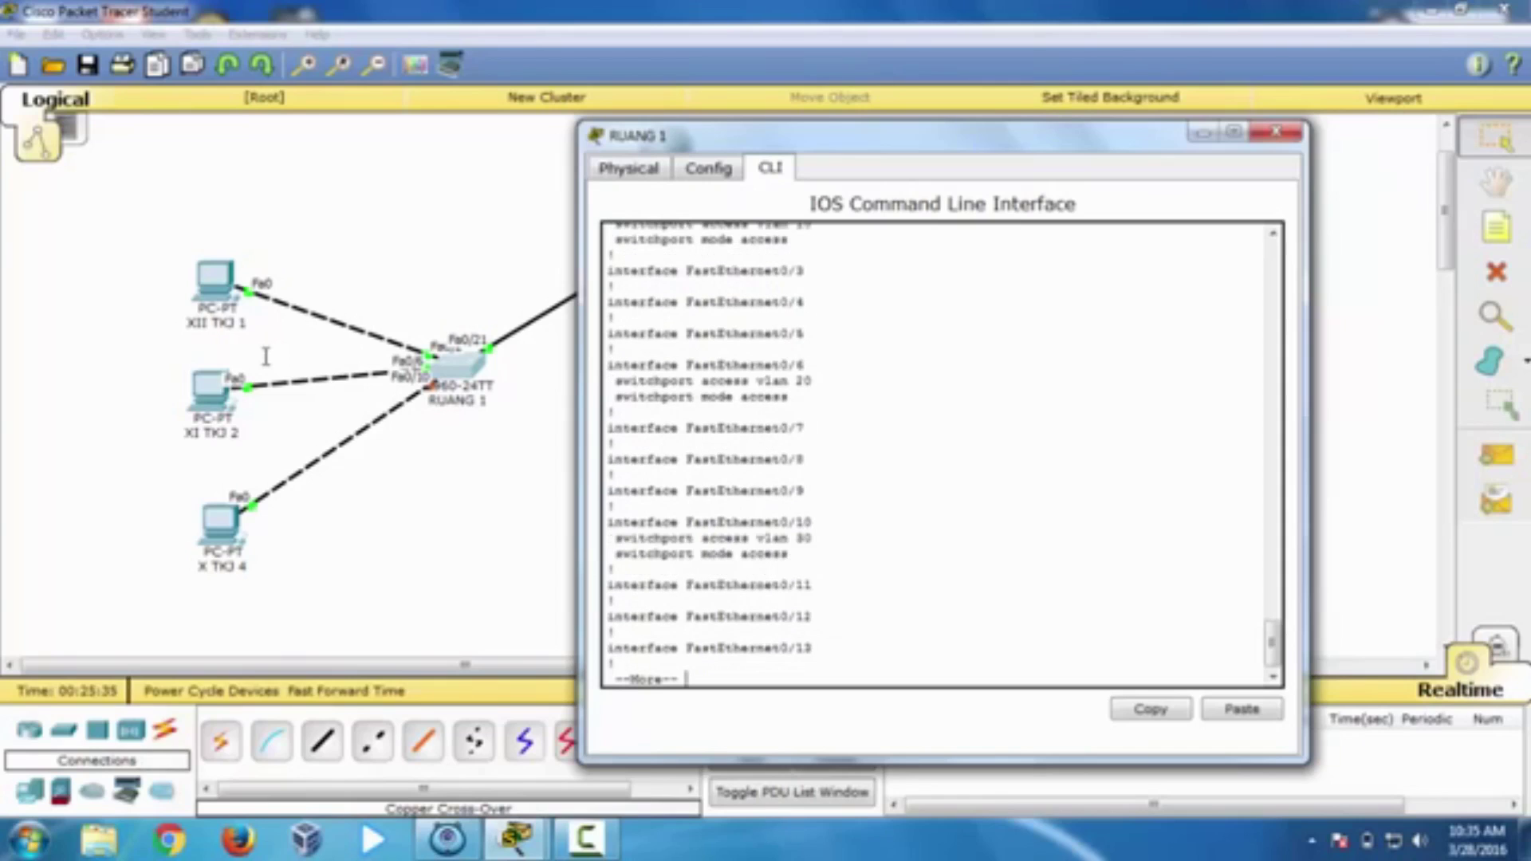
pyautogui.press('Return')
pyautogui.press('Return')
pyautogui.press('Return')
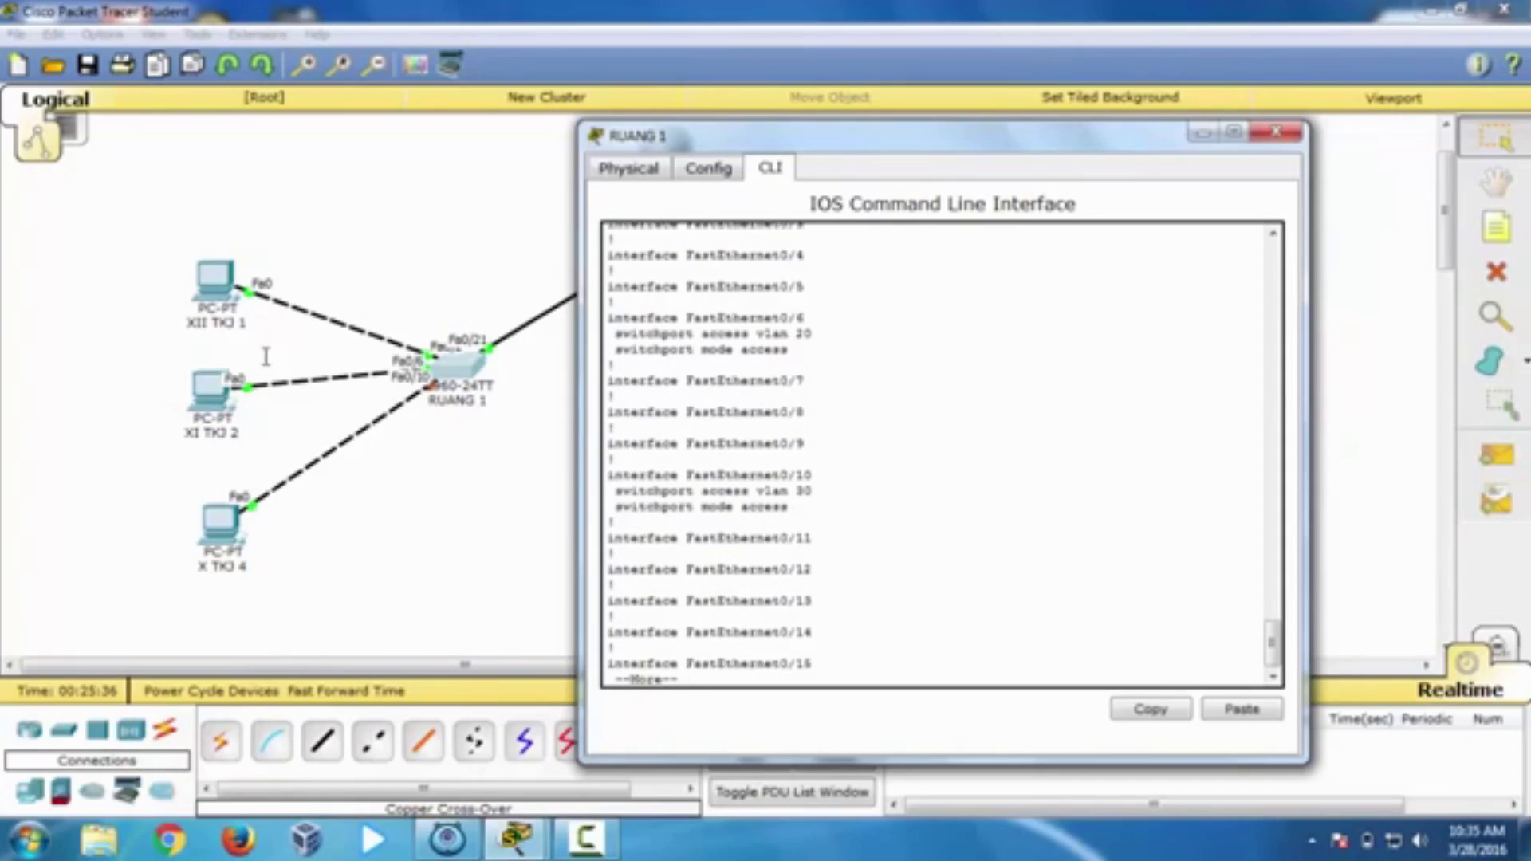
pyautogui.press('Return')
pyautogui.press('Return')
pyautogui.press('Return')
pyautogui.press('Return')
pyautogui.press('Return')
pyautogui.press('Return')
pyautogui.press('Return')
pyautogui.press('Return')
pyautogui.press('Return')
pyautogui.press('Return')
pyautogui.press('Return')
pyautogui.press('Return')
pyautogui.press('Return')
pyautogui.press('Return')
pyautogui.press('Return')
pyautogui.press('Return')
pyautogui.press('Return')
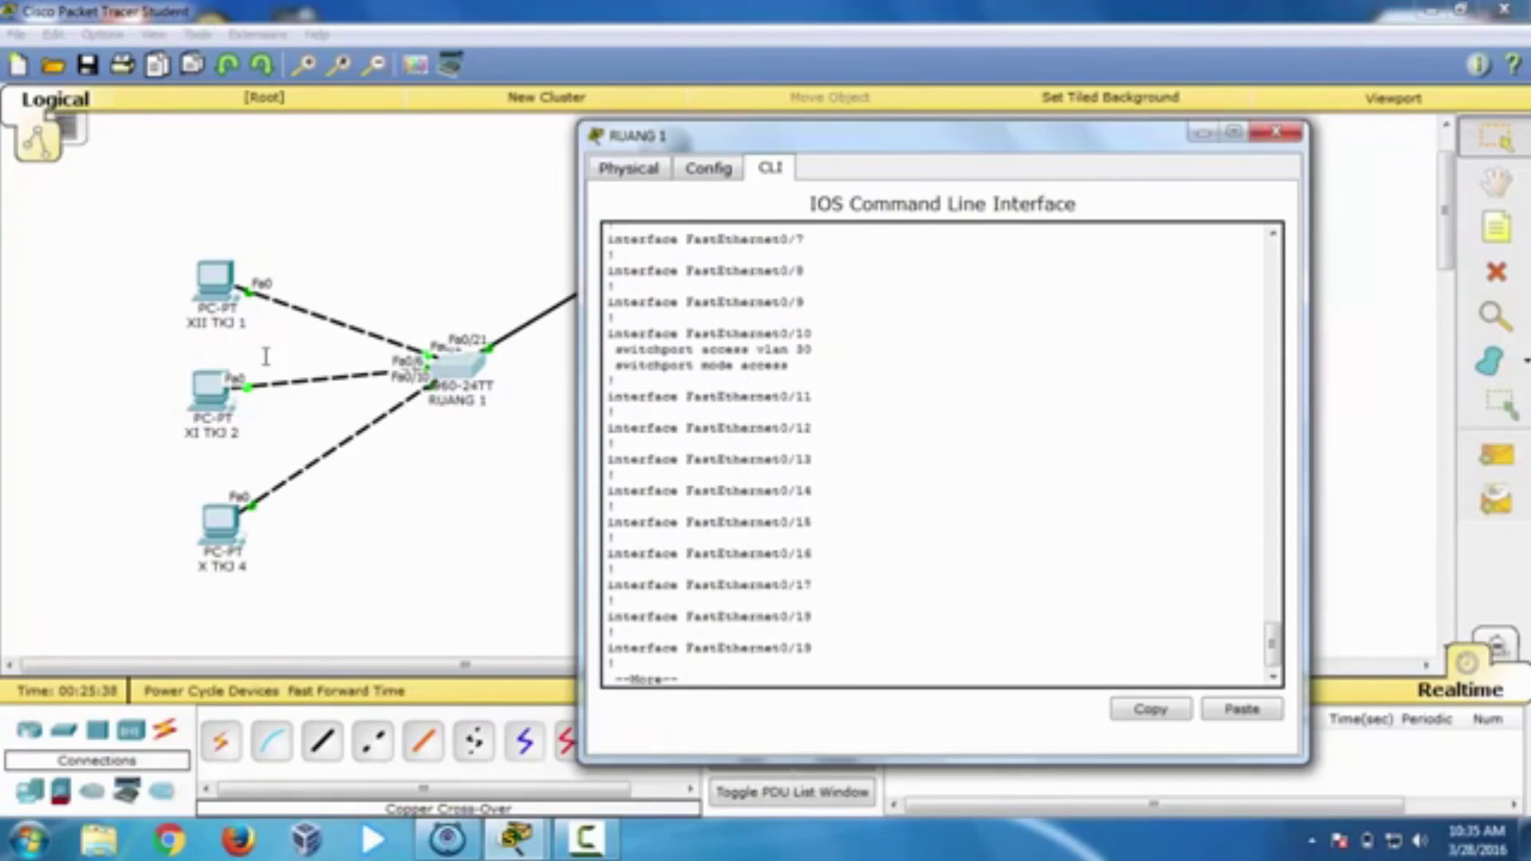
pyautogui.press('Return')
pyautogui.press('Return')
pyautogui.press('Return')
pyautogui.press('Return')
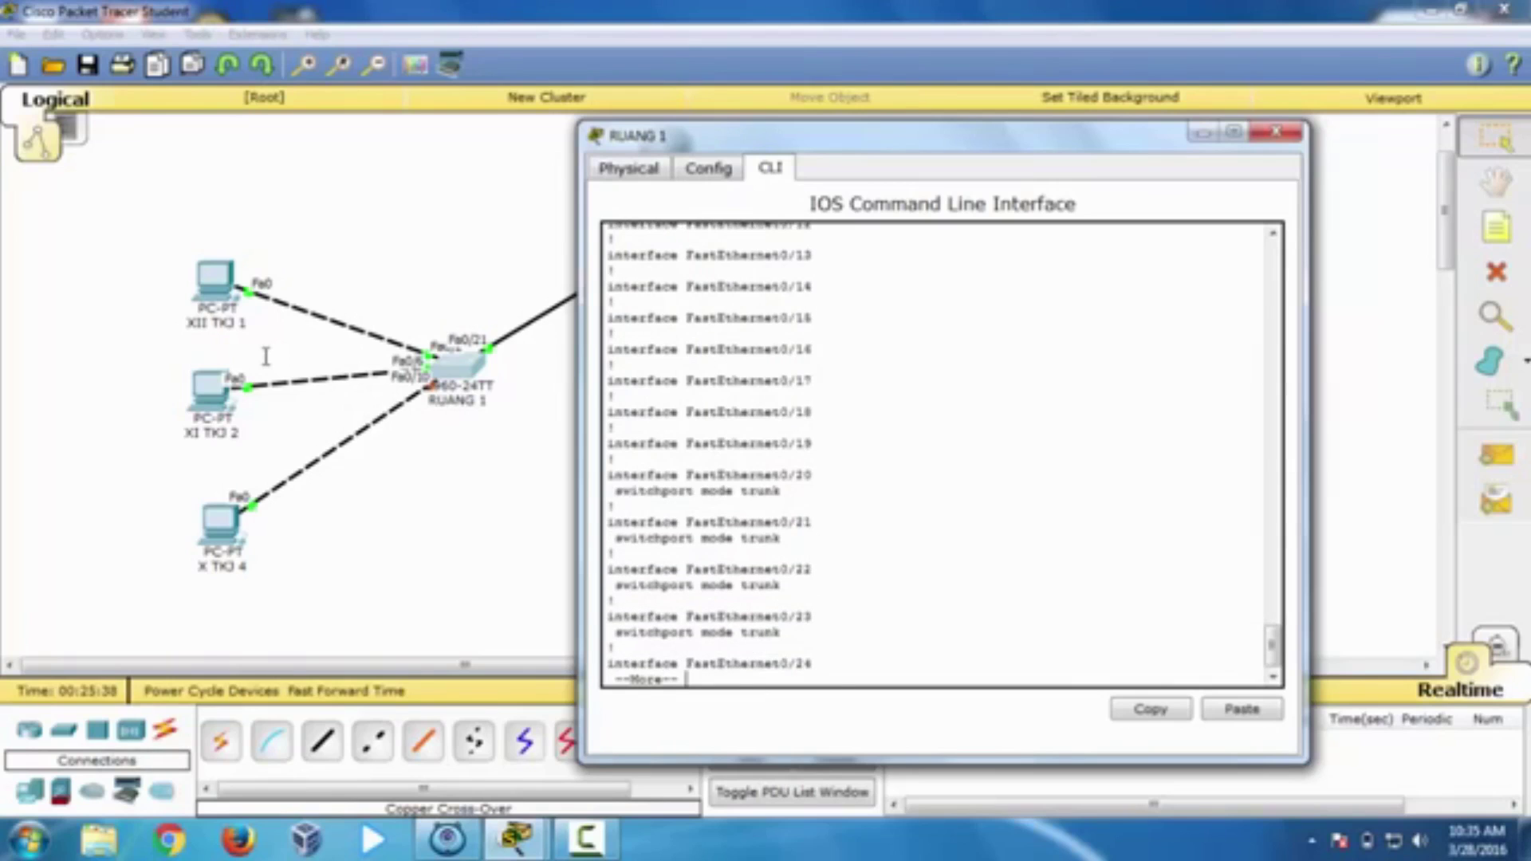
pyautogui.press('Return')
pyautogui.press('Return')
pyautogui.press('Return')
pyautogui.press('Return')
pyautogui.press('Return')
pyautogui.press('Return')
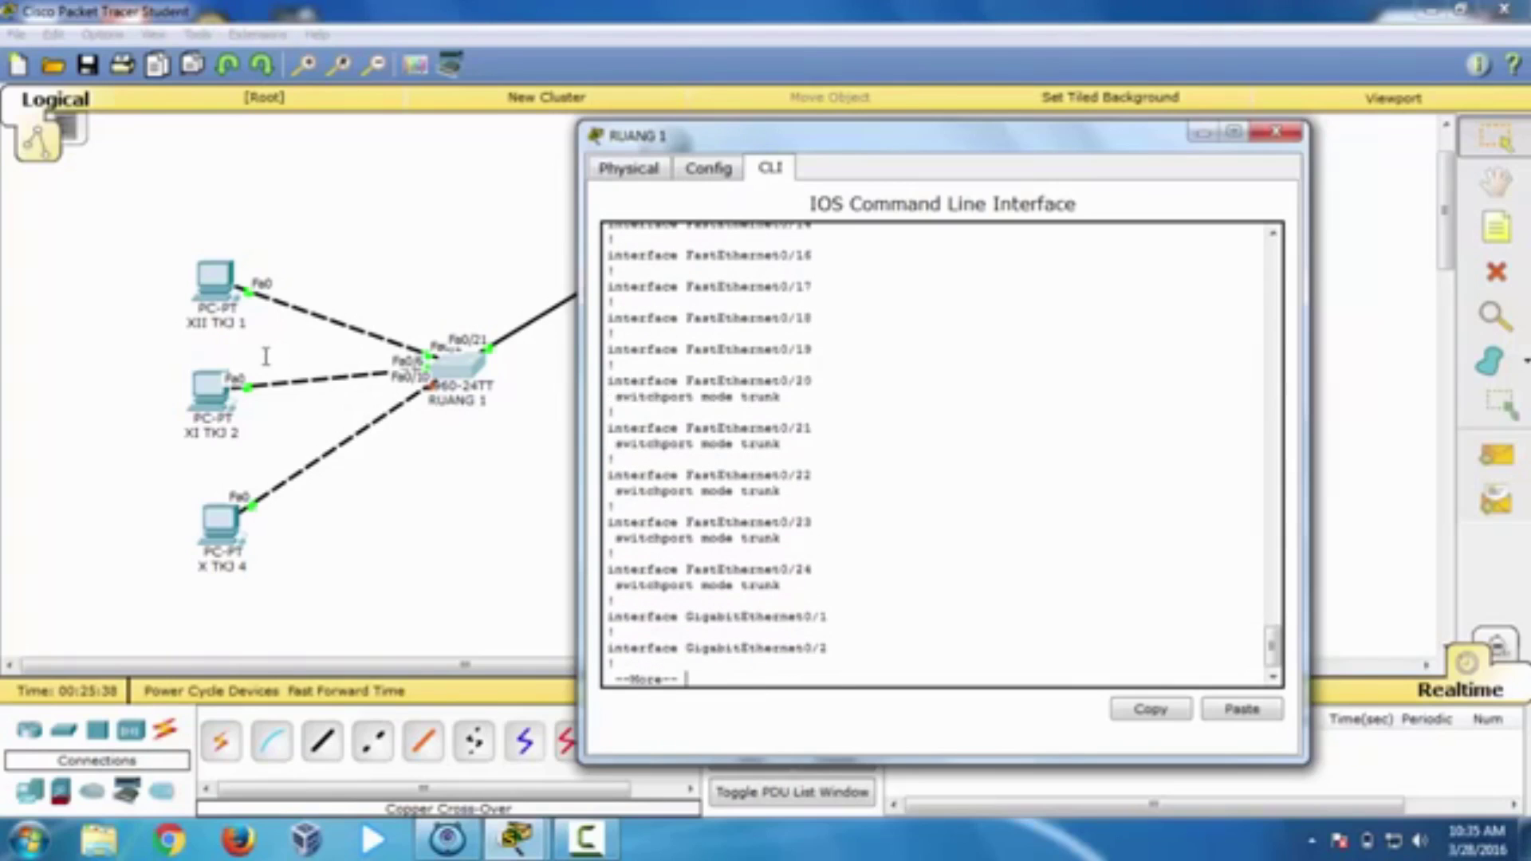
pyautogui.press('Return')
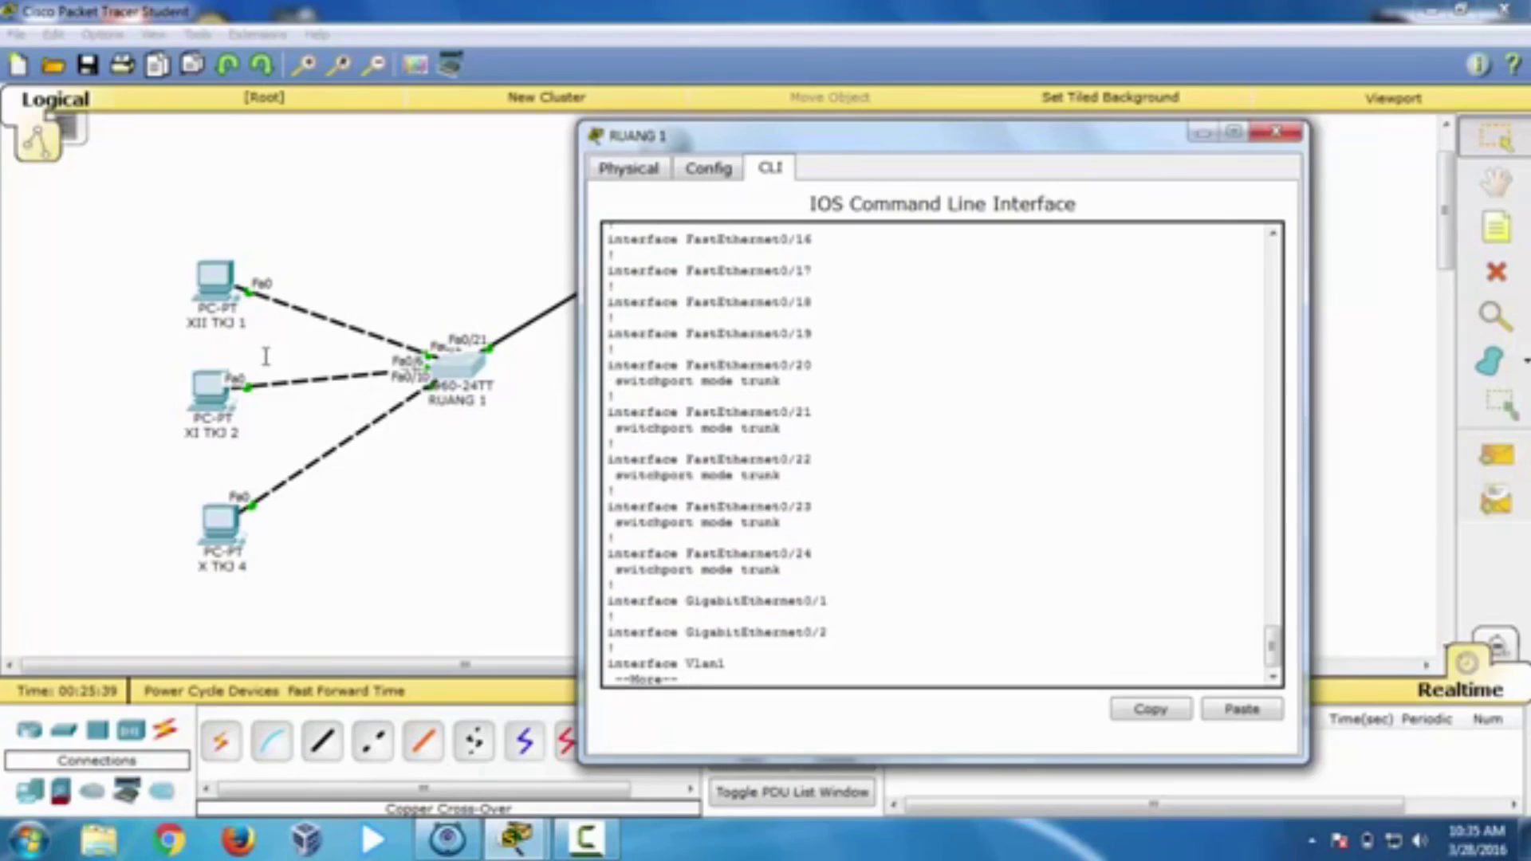
pyautogui.press('Return')
pyautogui.press('Return')
pyautogui.press('Return')
pyautogui.press('Return')
pyautogui.press('Return')
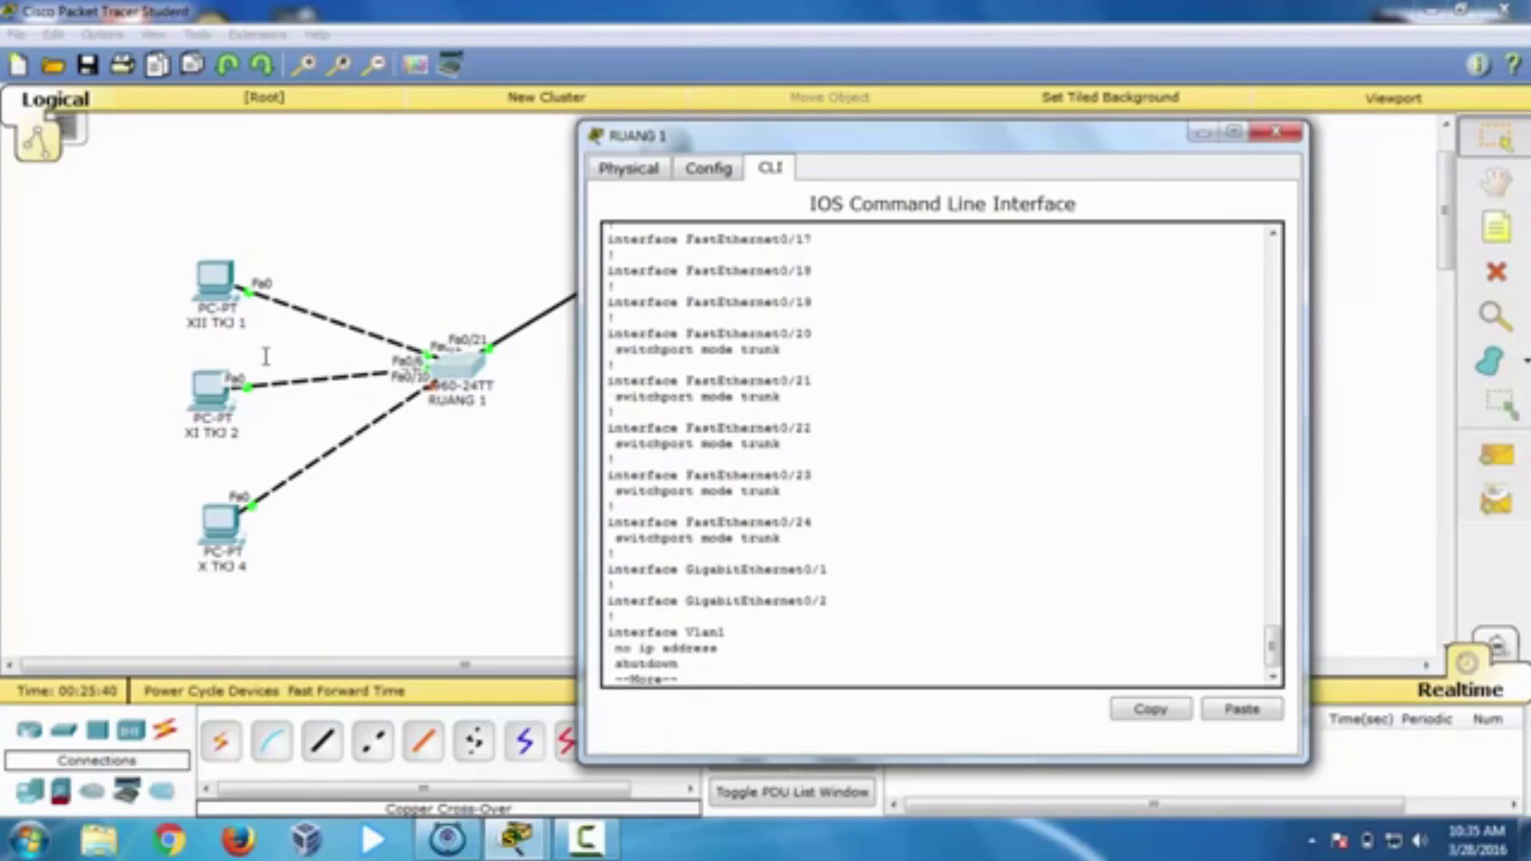
pyautogui.press('Return')
pyautogui.press('Return')
pyautogui.press('Return')
pyautogui.press('Return')
pyautogui.press('Return')
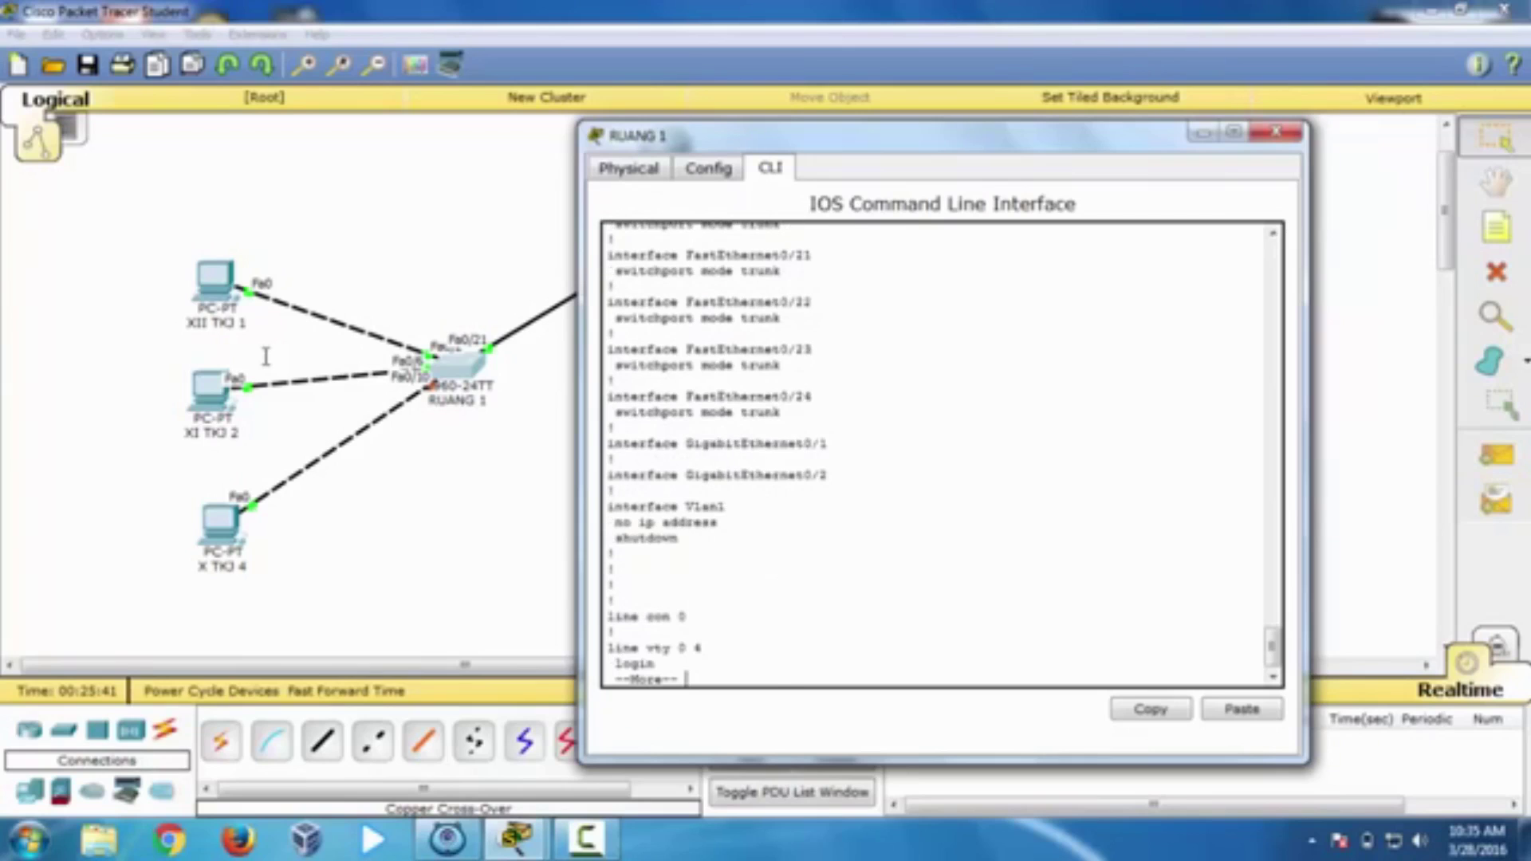
pyautogui.press('space')
# Step: Exit the interface range configuration mode of switch RUANG 1
pyautogui.write('en')
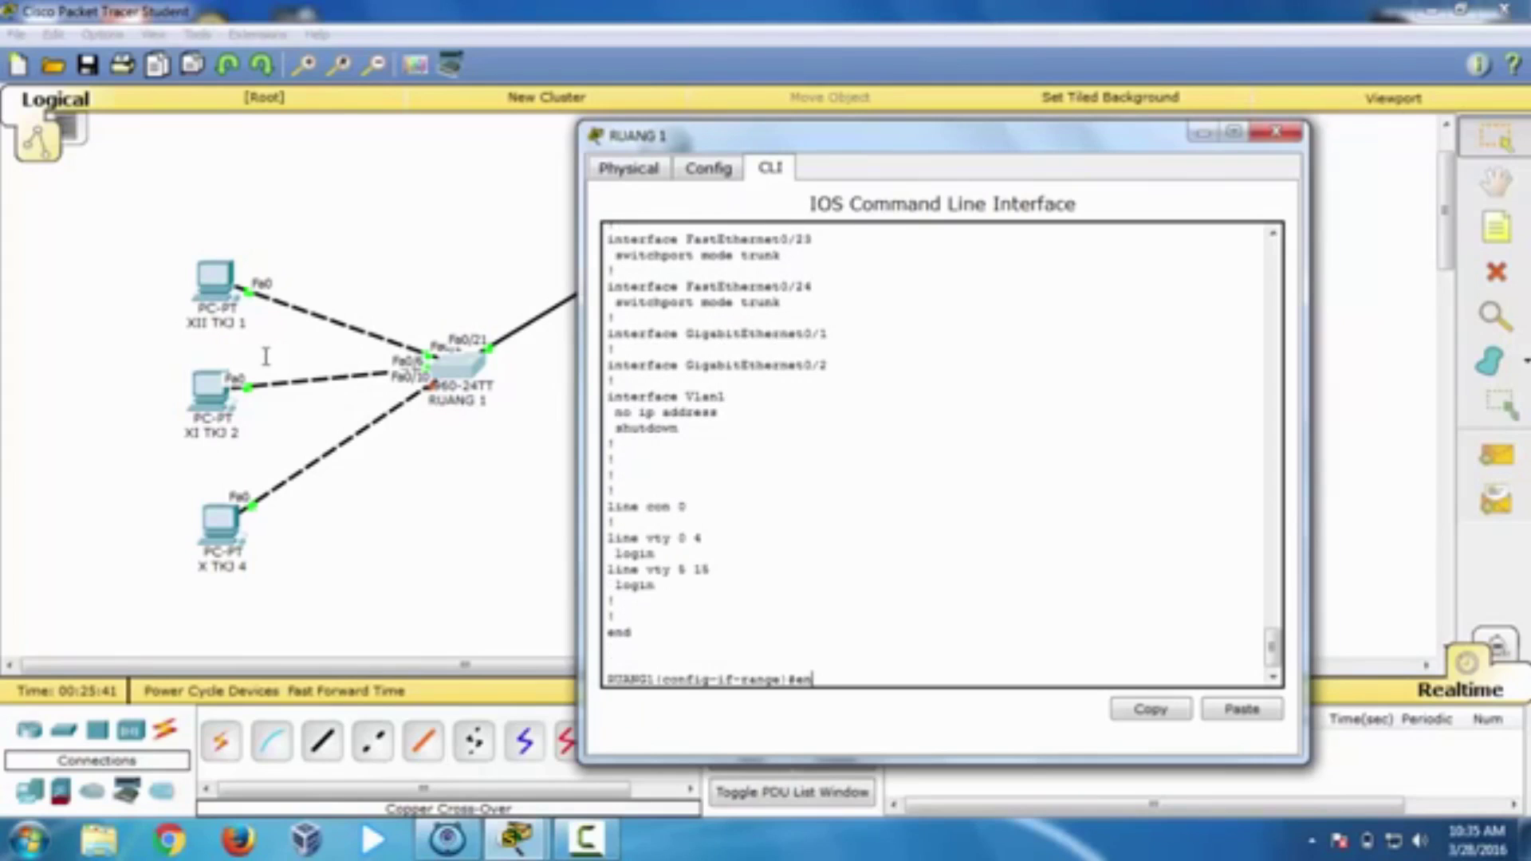
# Step: End configuration mode on the RUANG 1 switch and close its device window
pyautogui.write('d')
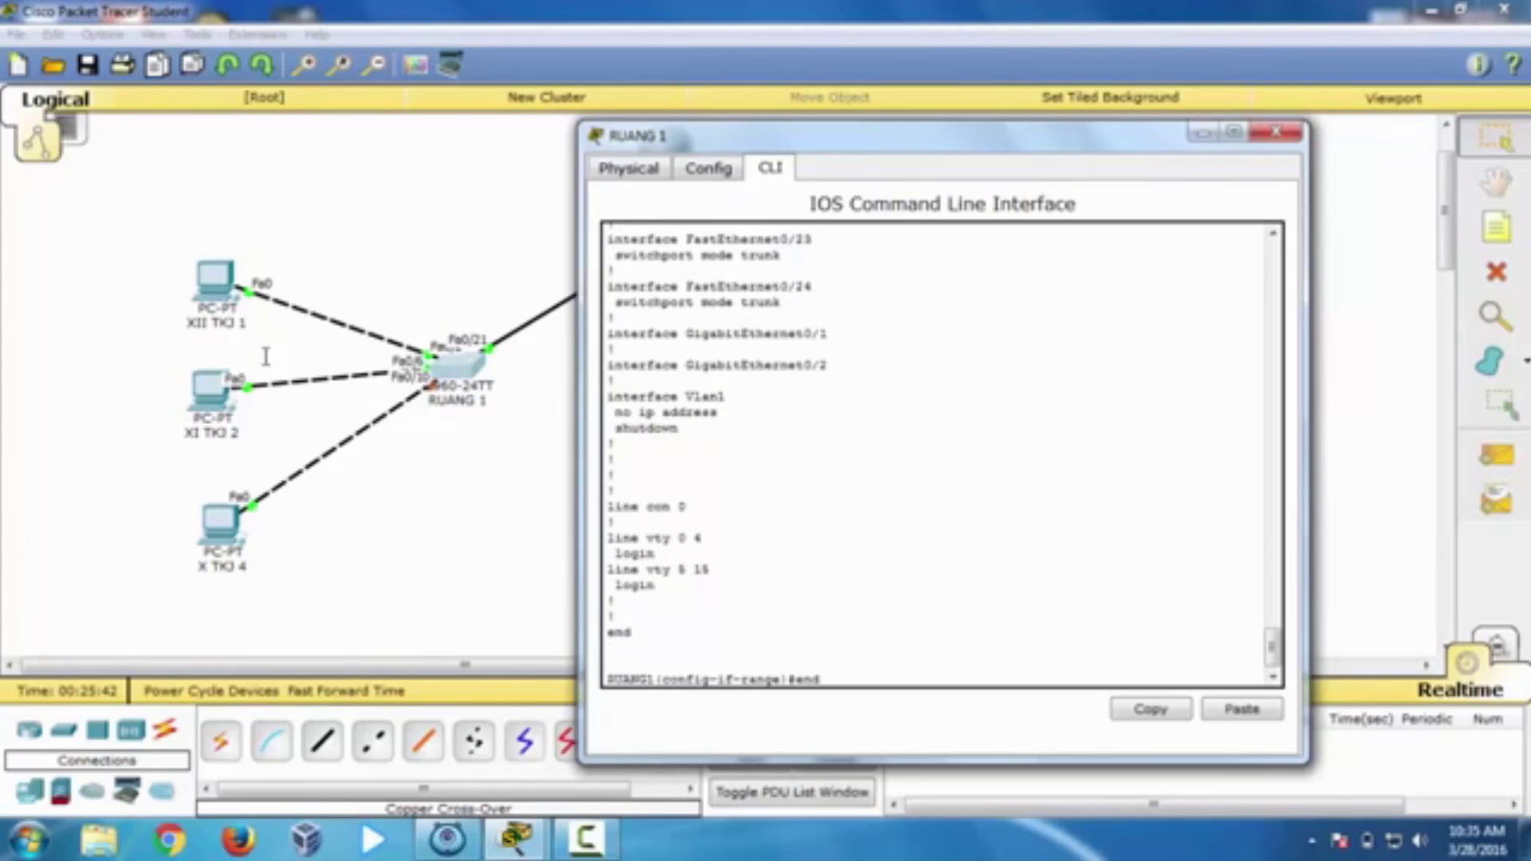
pyautogui.press('Return')
pyautogui.click(1276, 132)
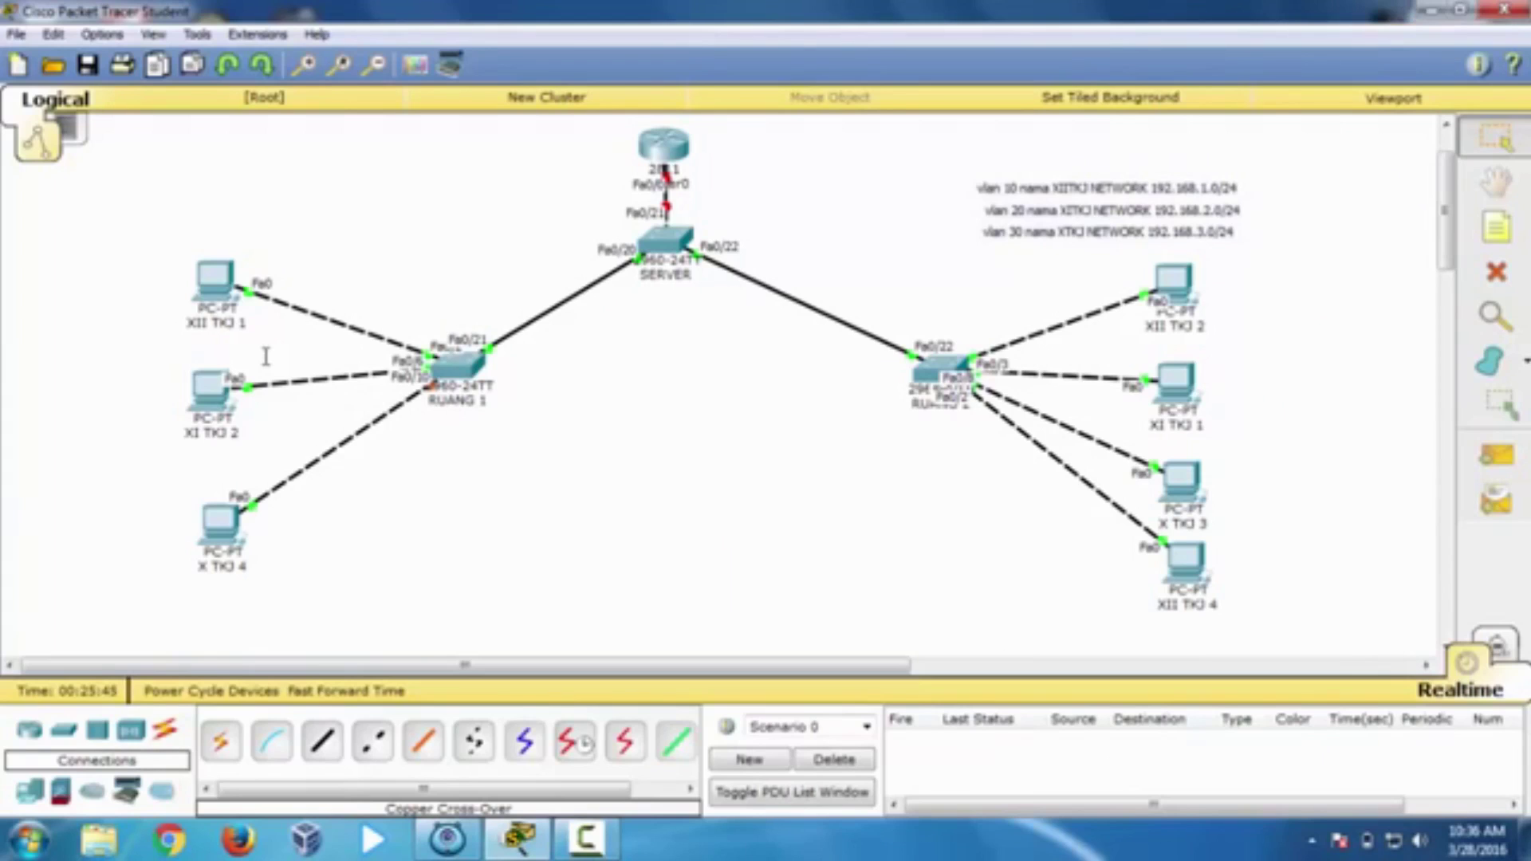
# Step: Try to enter privileged mode in the RUANG 2 switch's command line
pyautogui.click(941, 370)
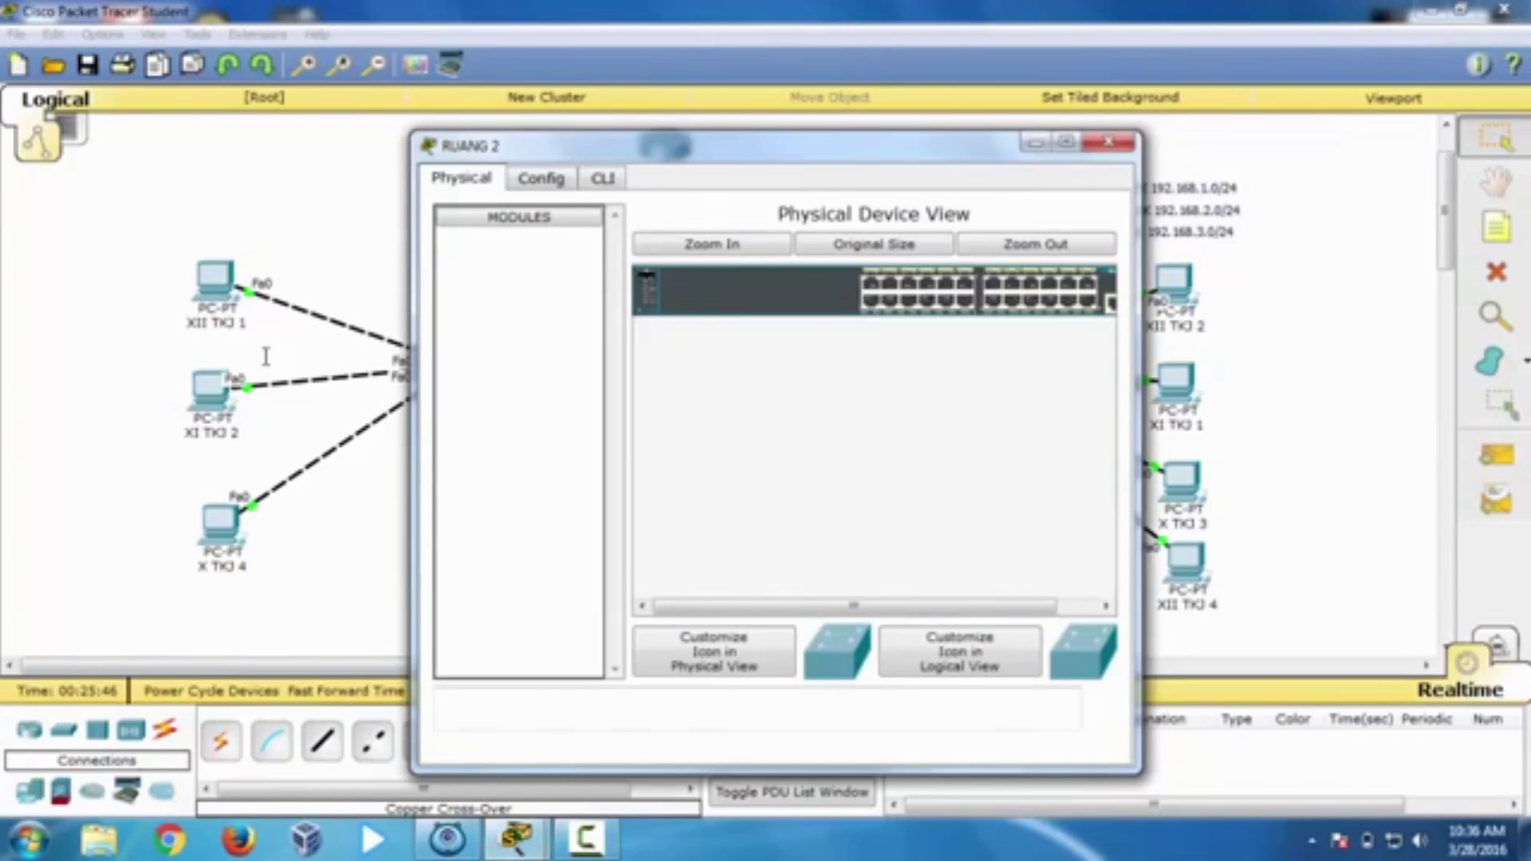
pyautogui.click(603, 178)
pyautogui.press('Return')
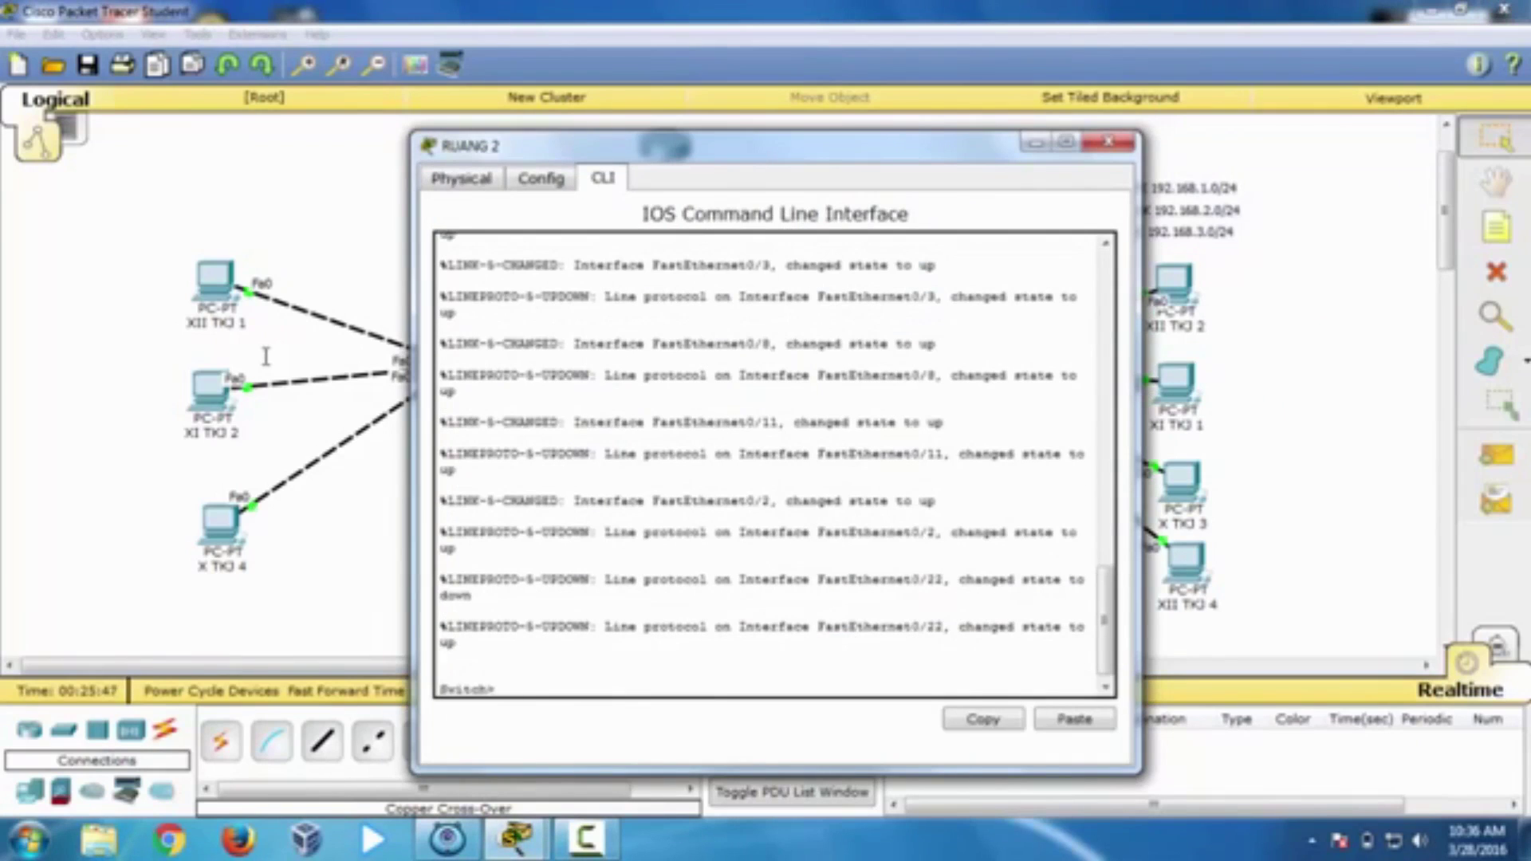
pyautogui.write('enbale')
pyautogui.press('Return')
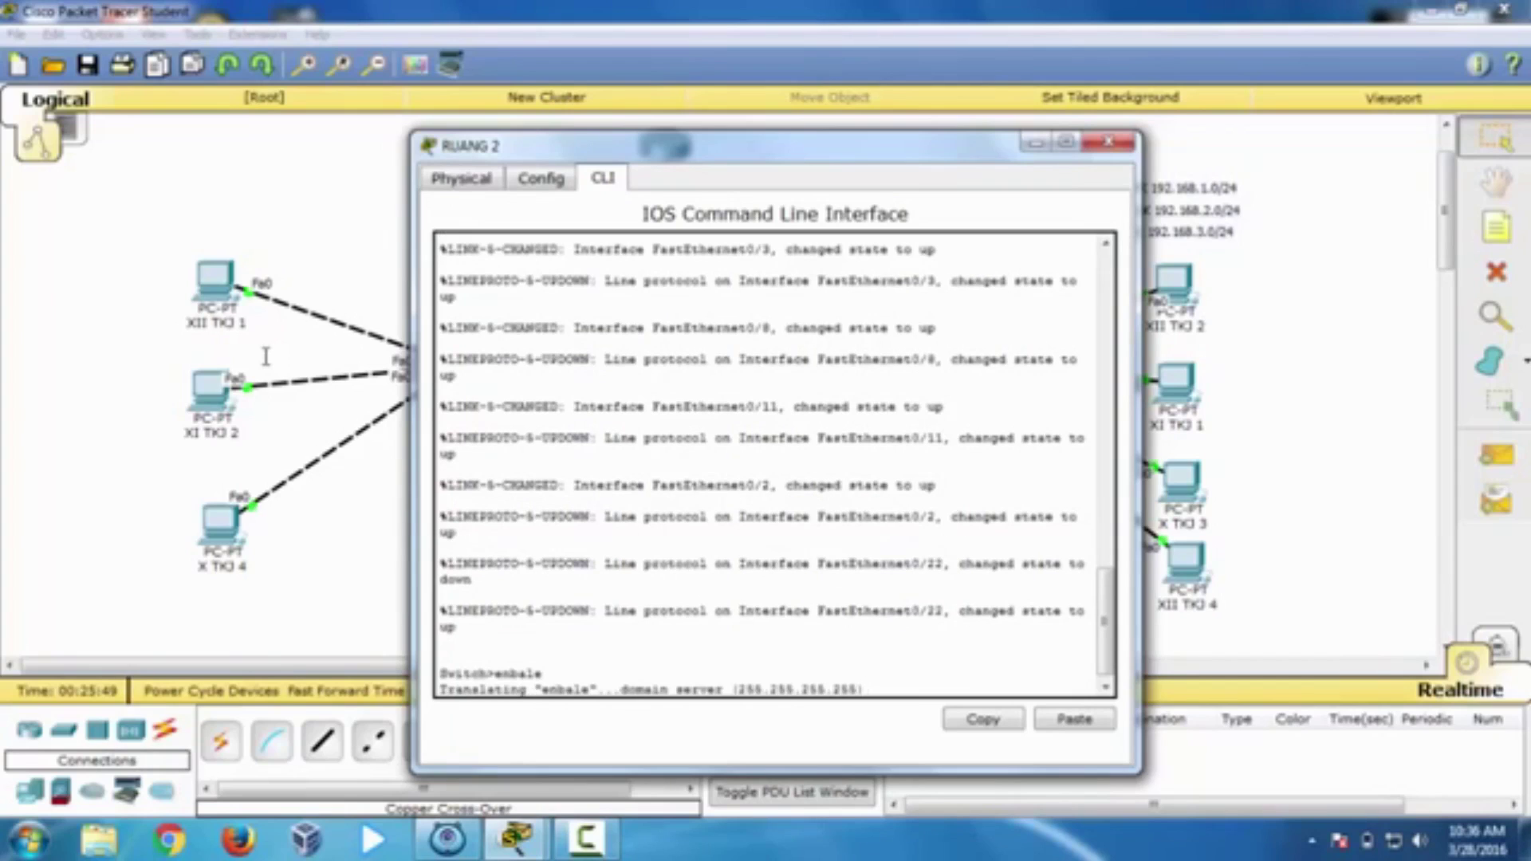
pyautogui.click(1108, 142)
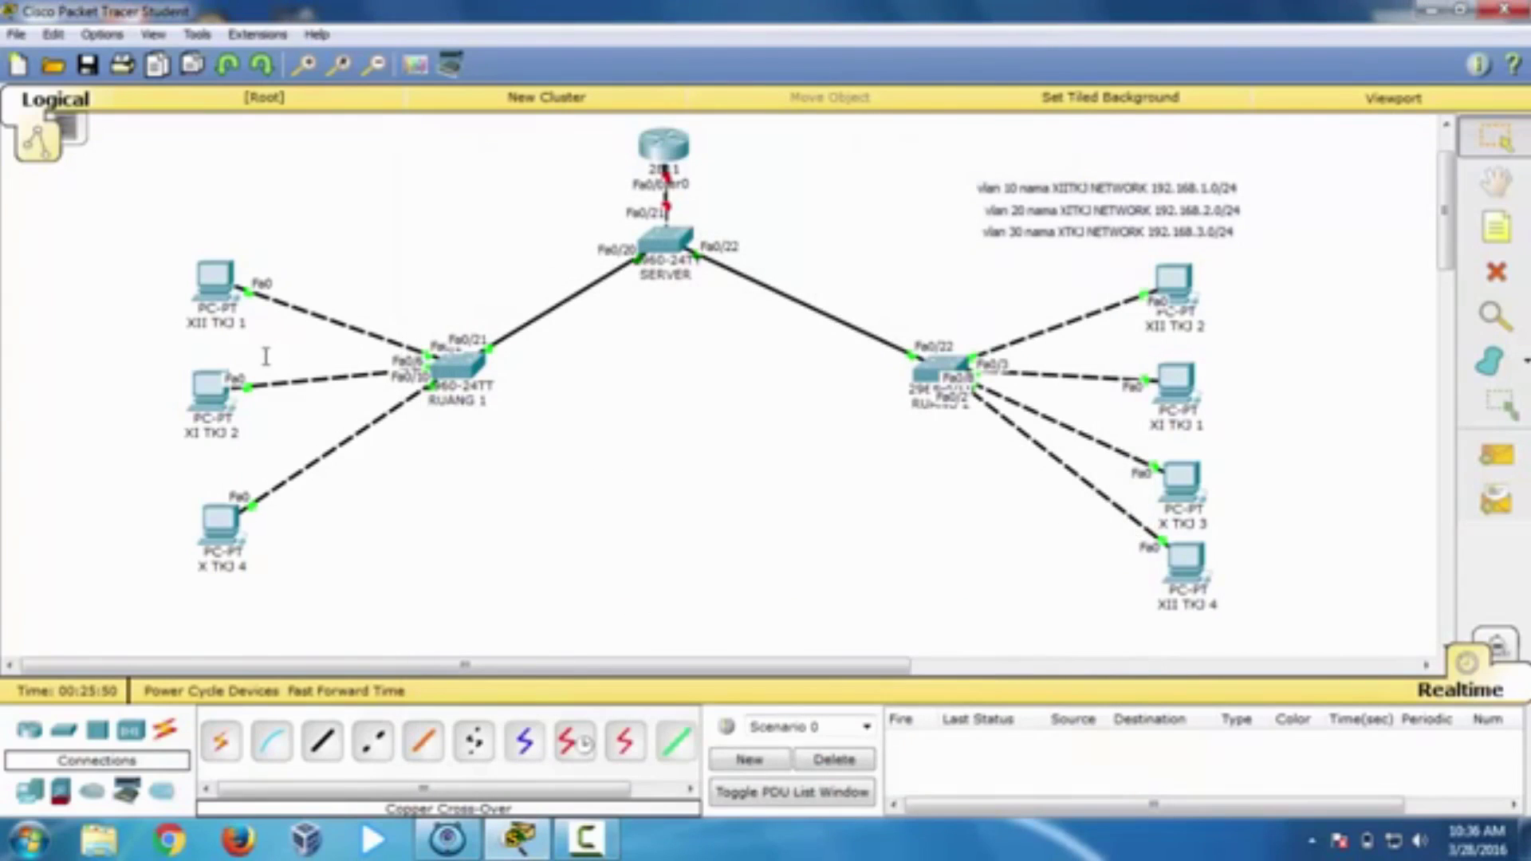
pyautogui.click(941, 370)
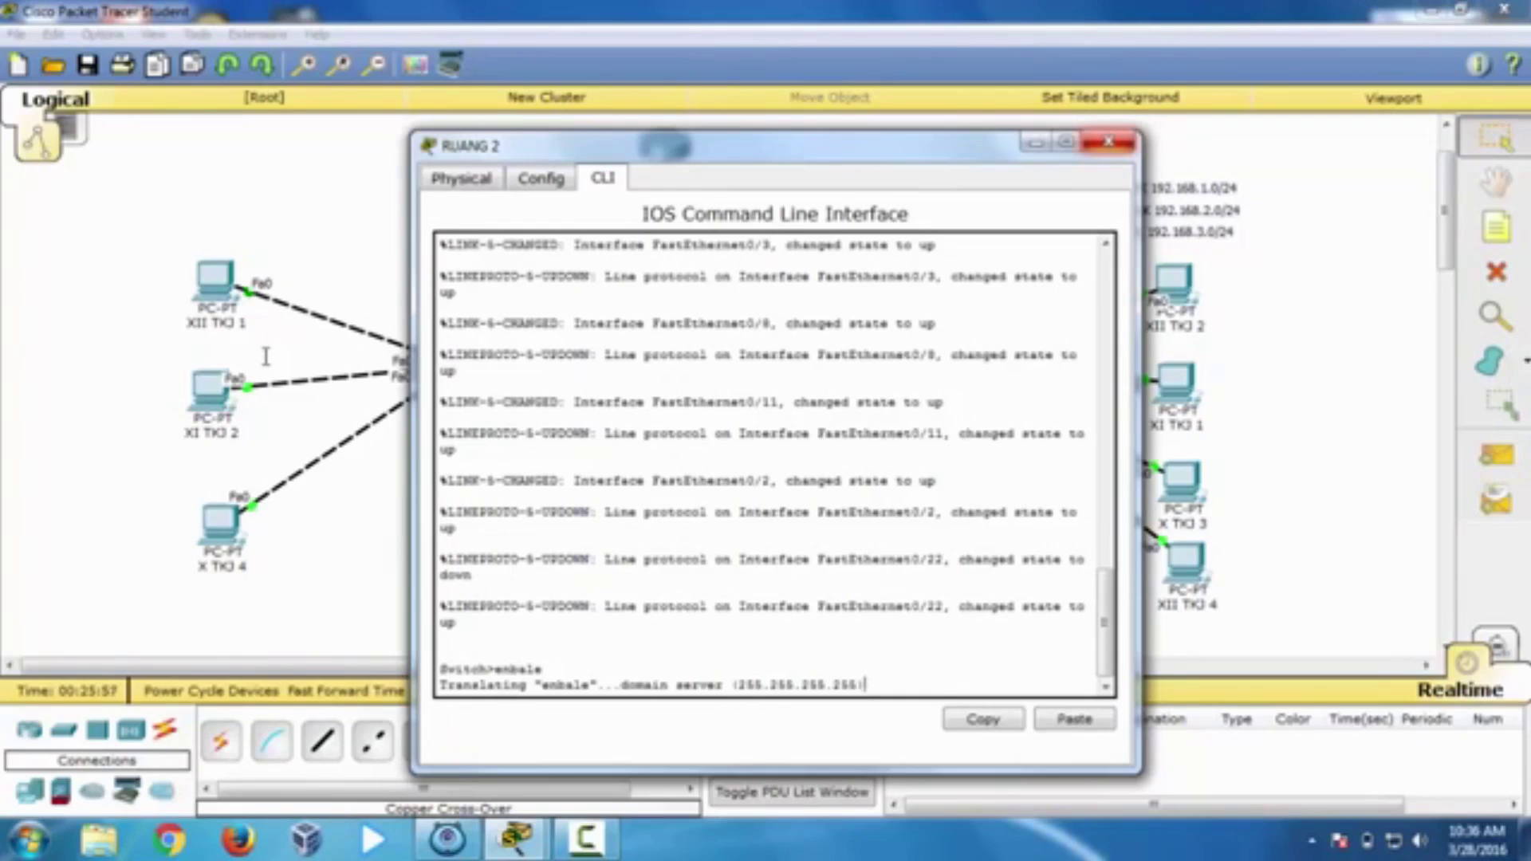
pyautogui.click(1108, 142)
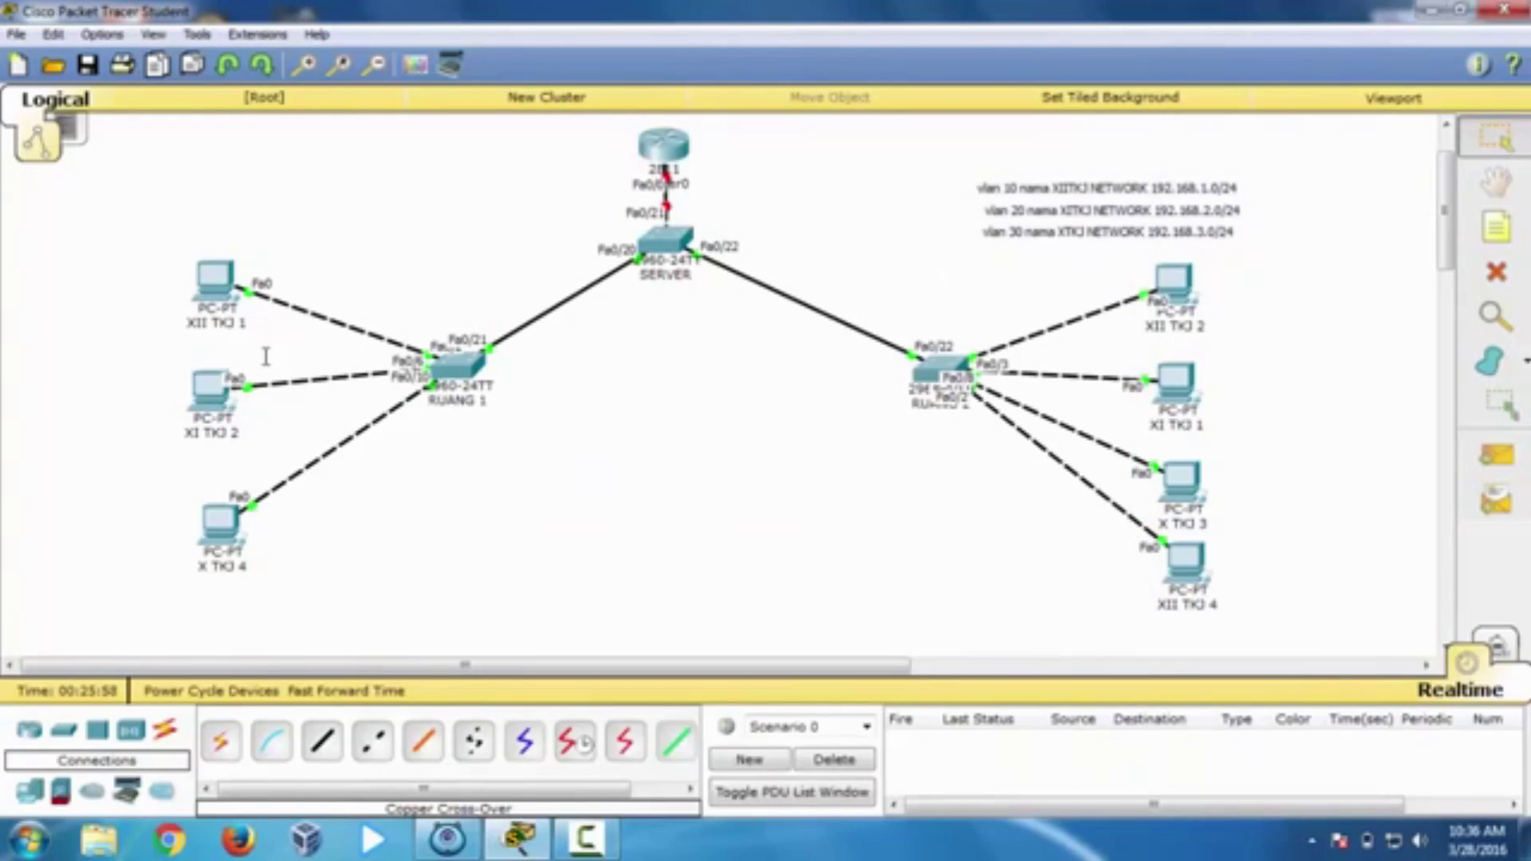
pyautogui.click(665, 240)
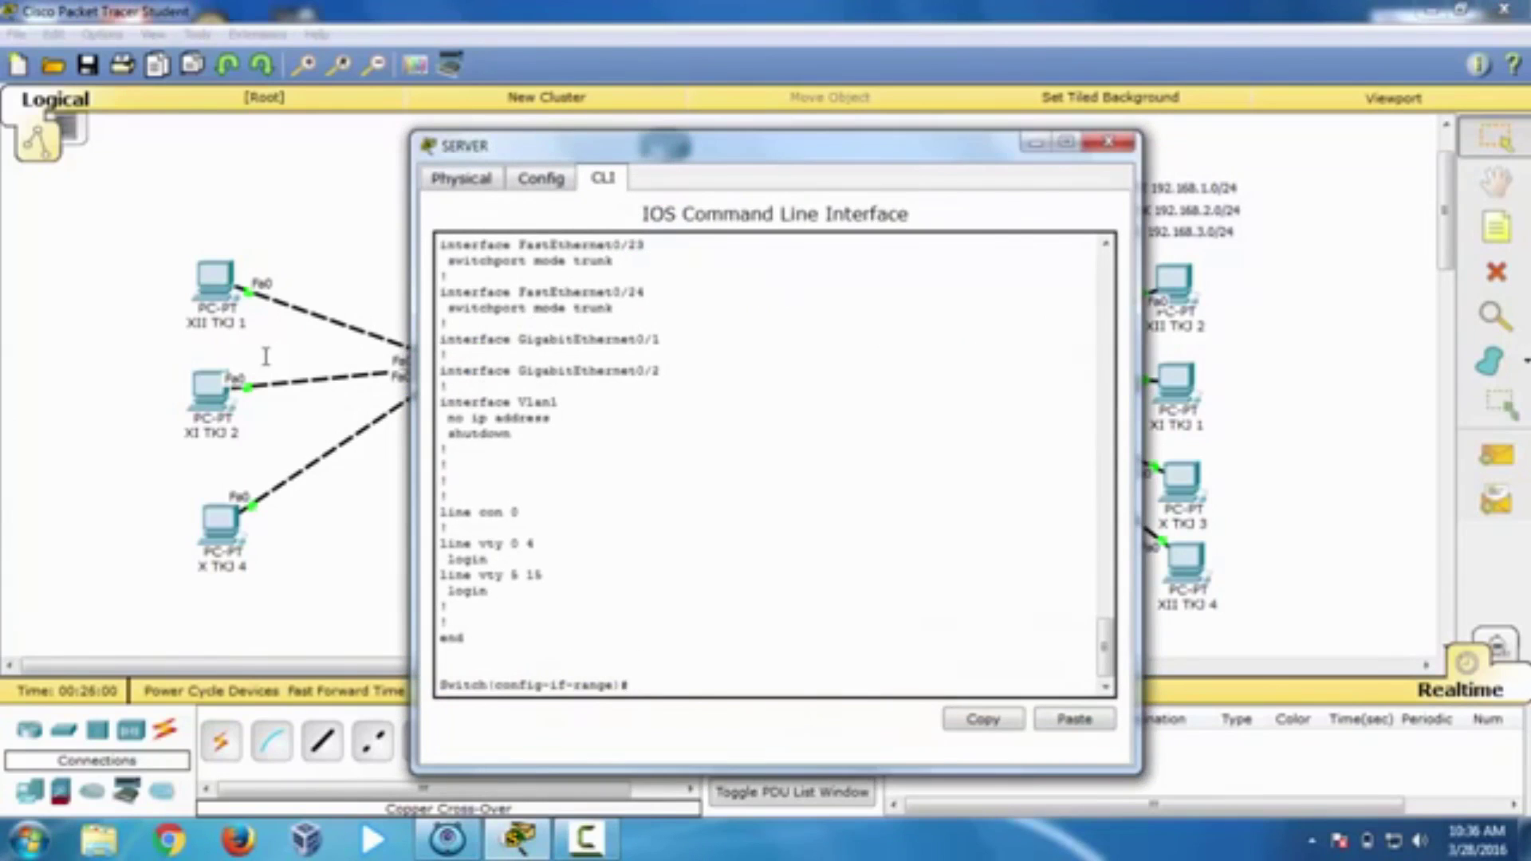
pyautogui.click(1109, 142)
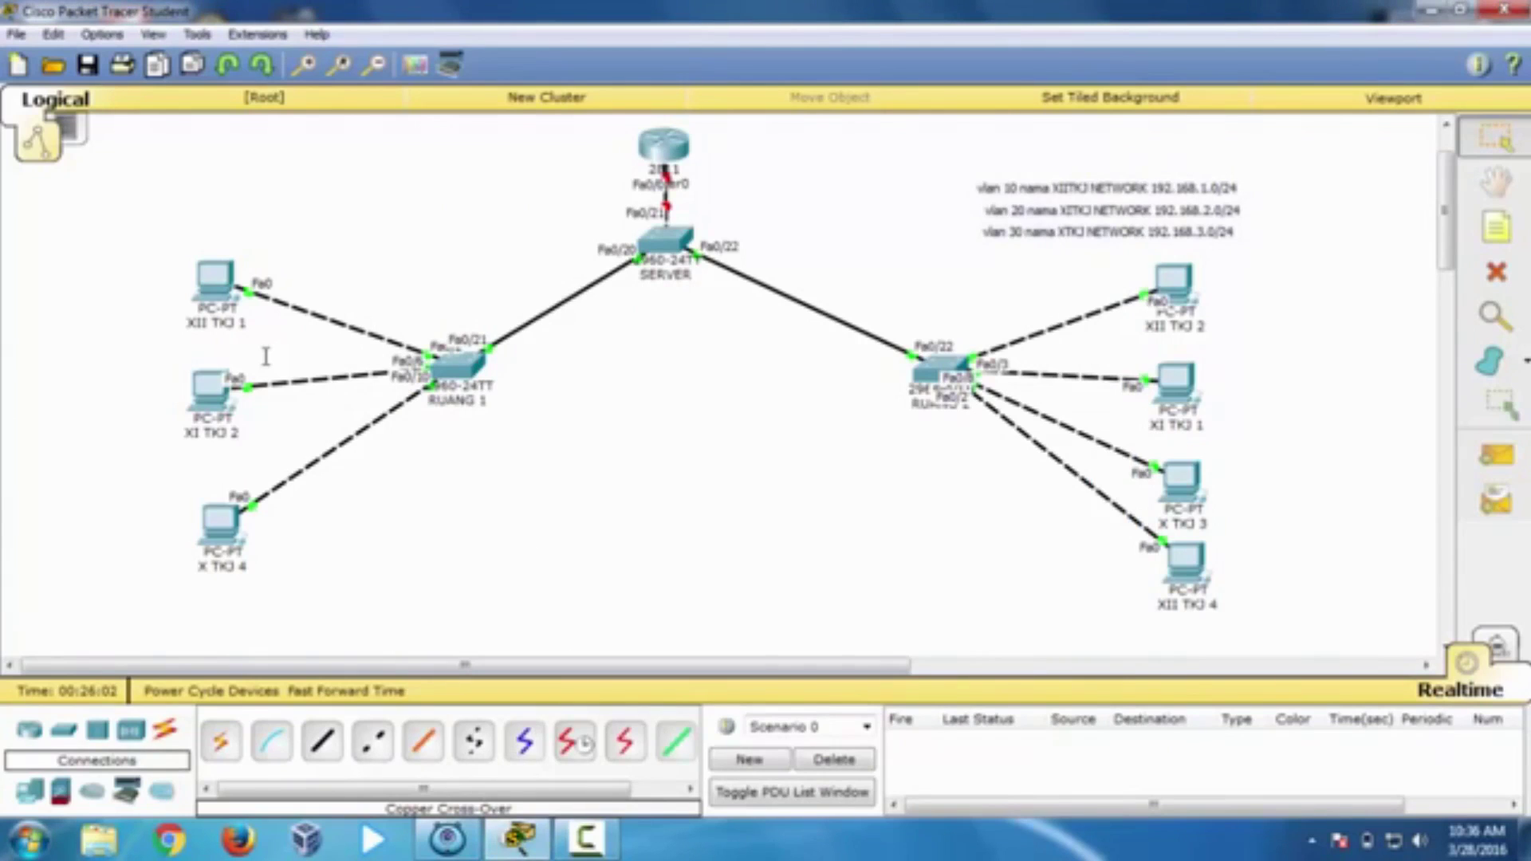
pyautogui.moveTo(266, 356)
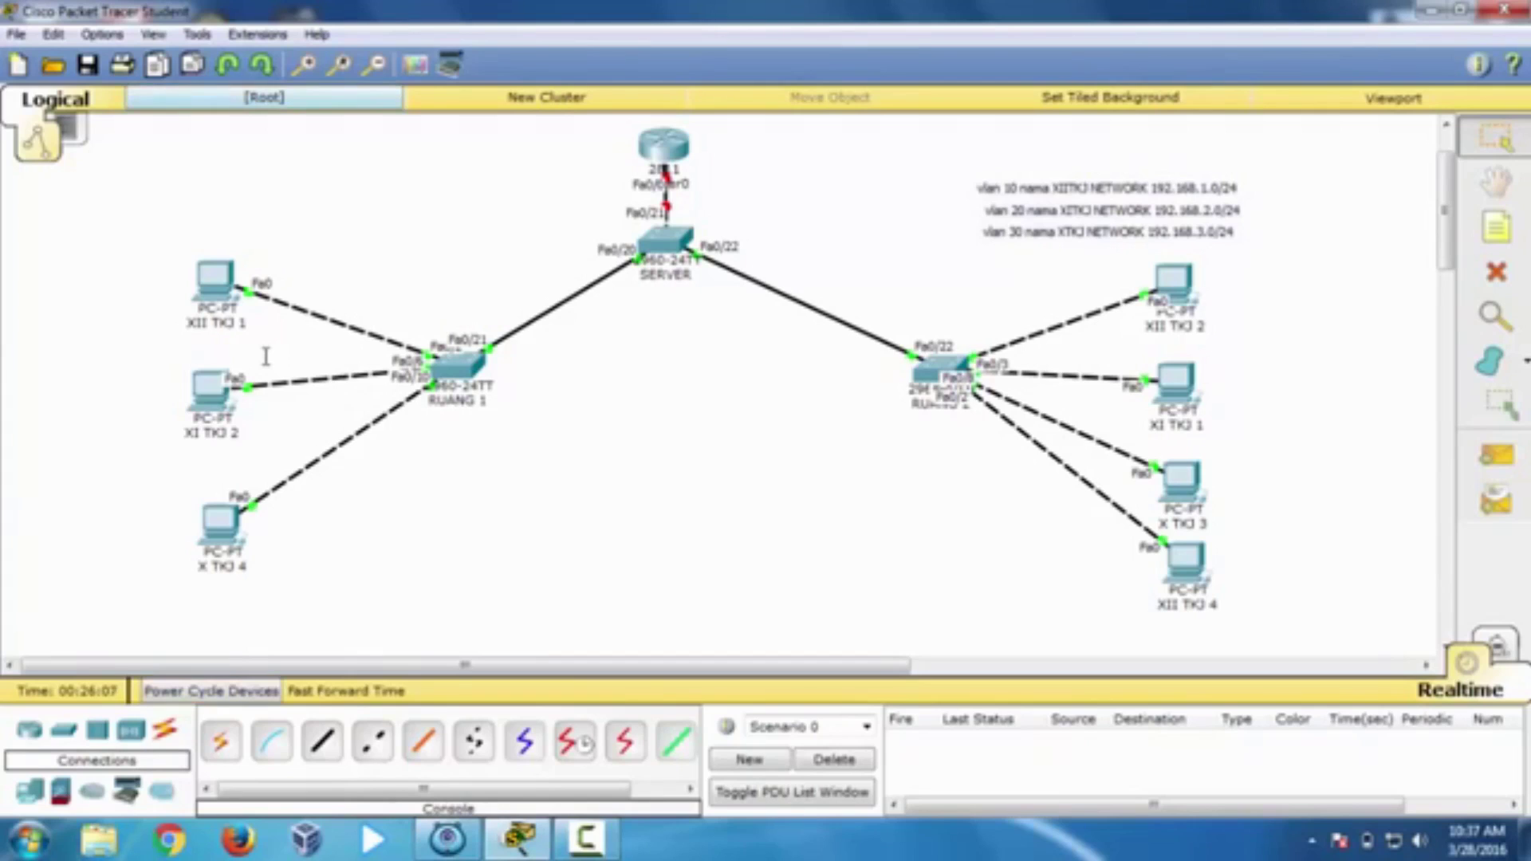
pyautogui.press('Delete')
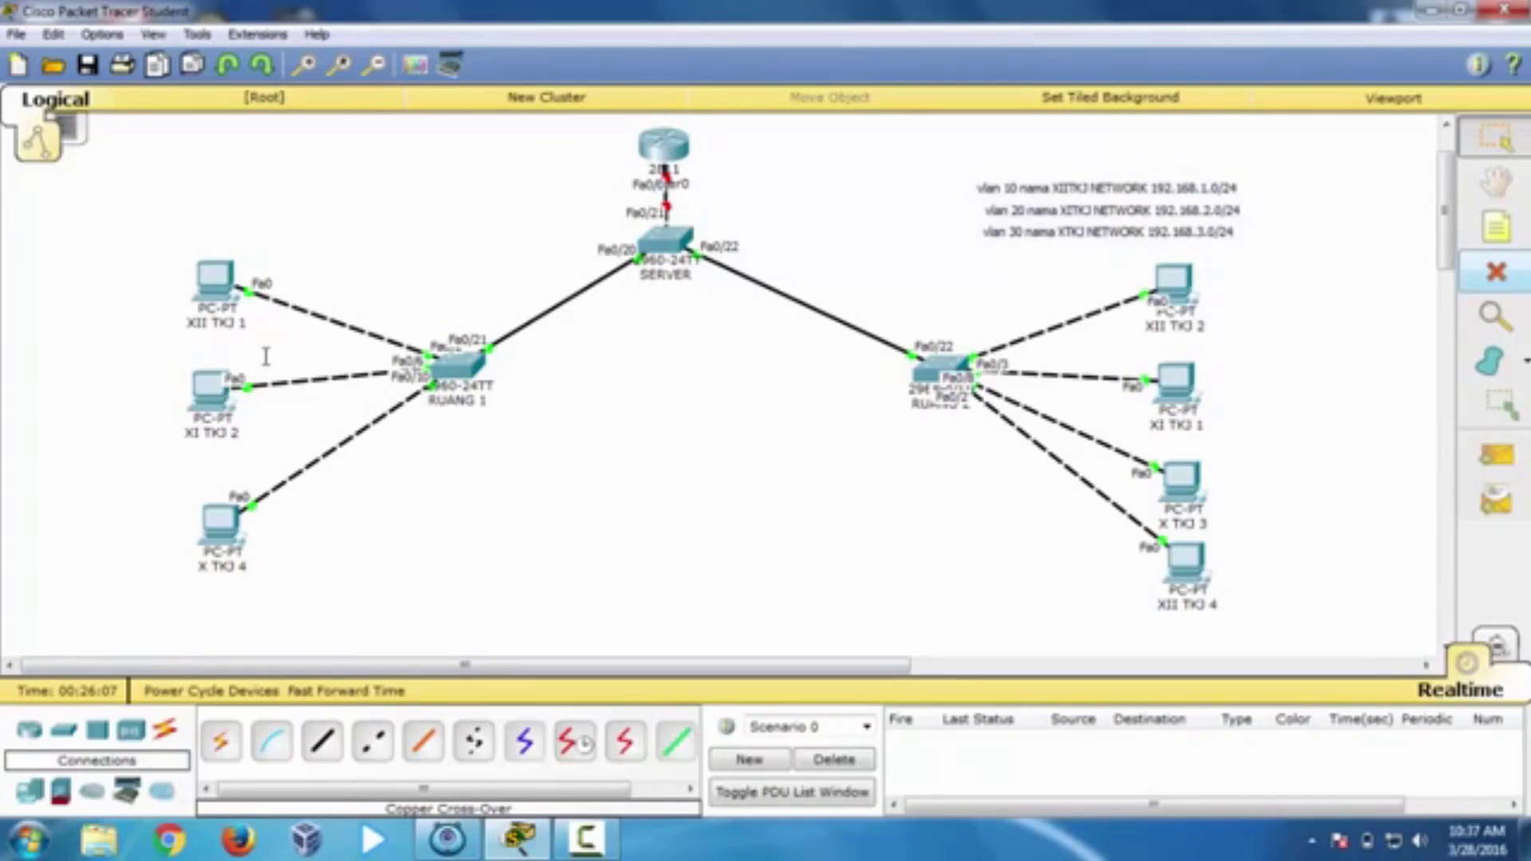
pyautogui.press('Escape')
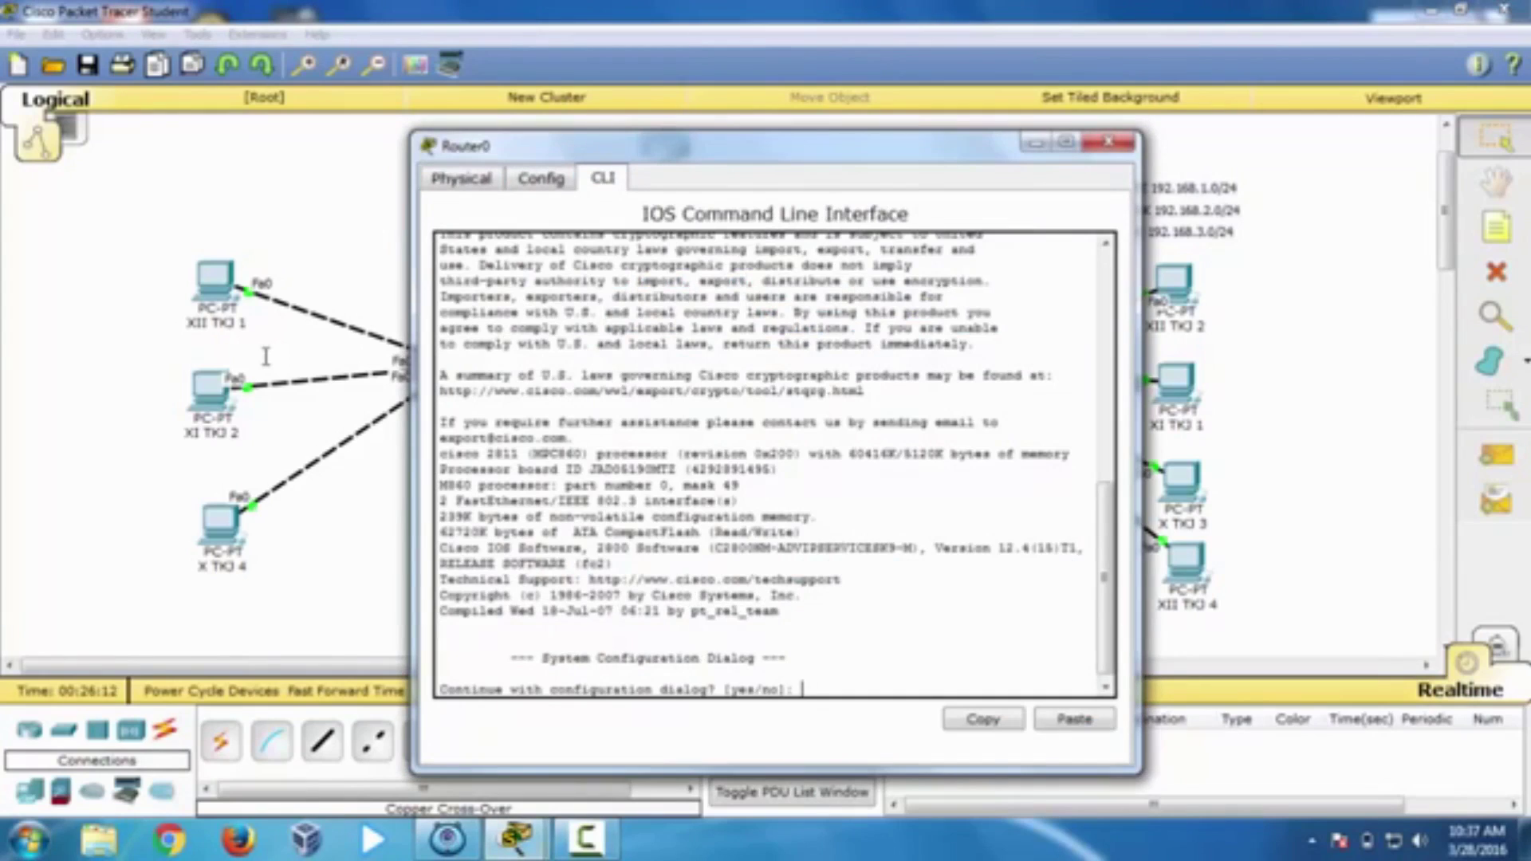
# Step: Decline Router0's initial configuration dialog and enter global configuration mode through privileged mode
pyautogui.write('no')
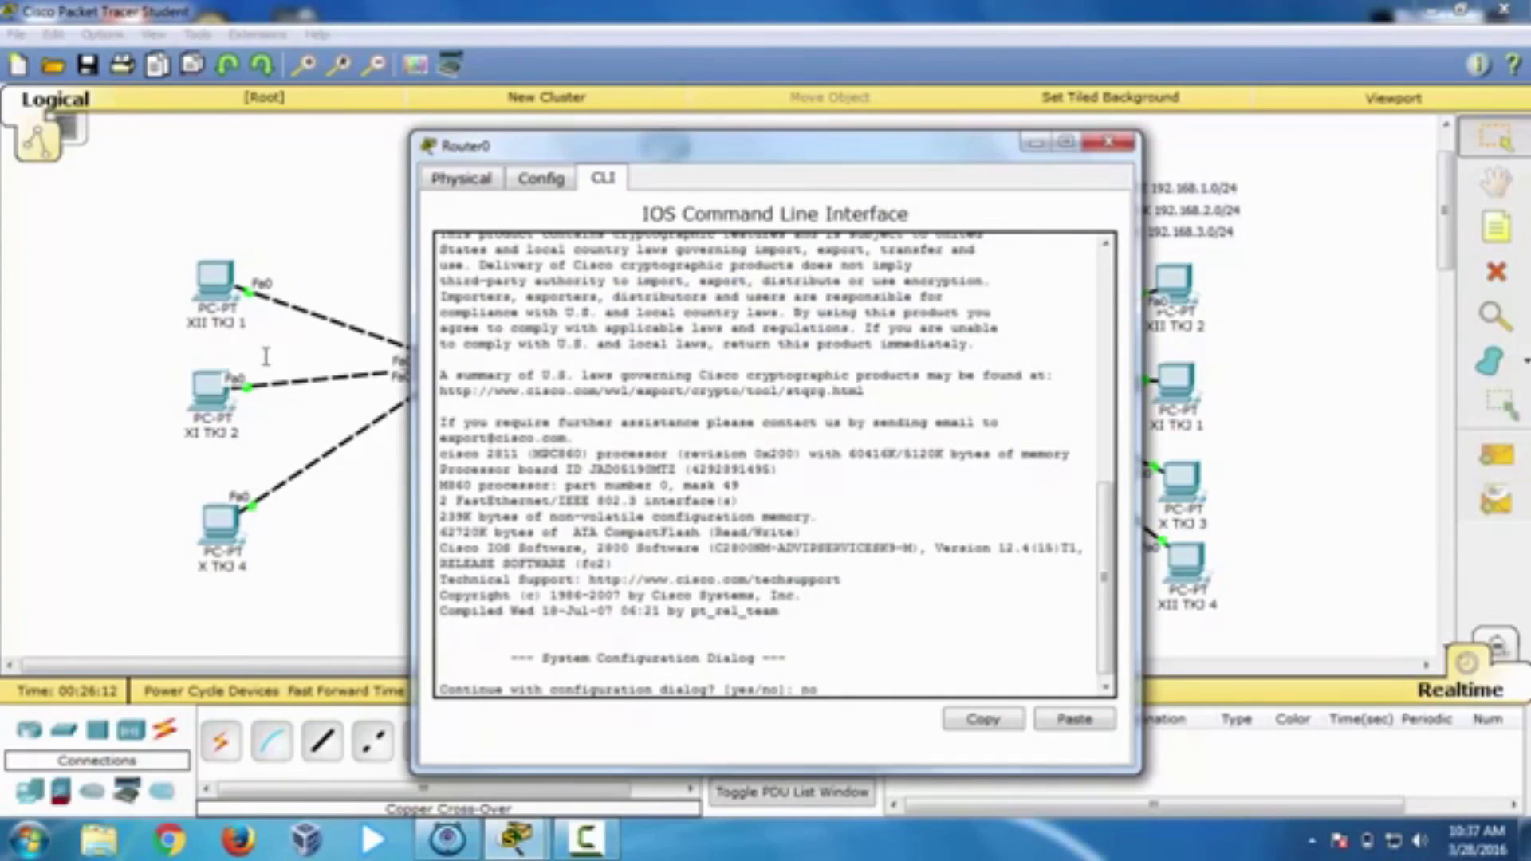
pyautogui.press('Return')
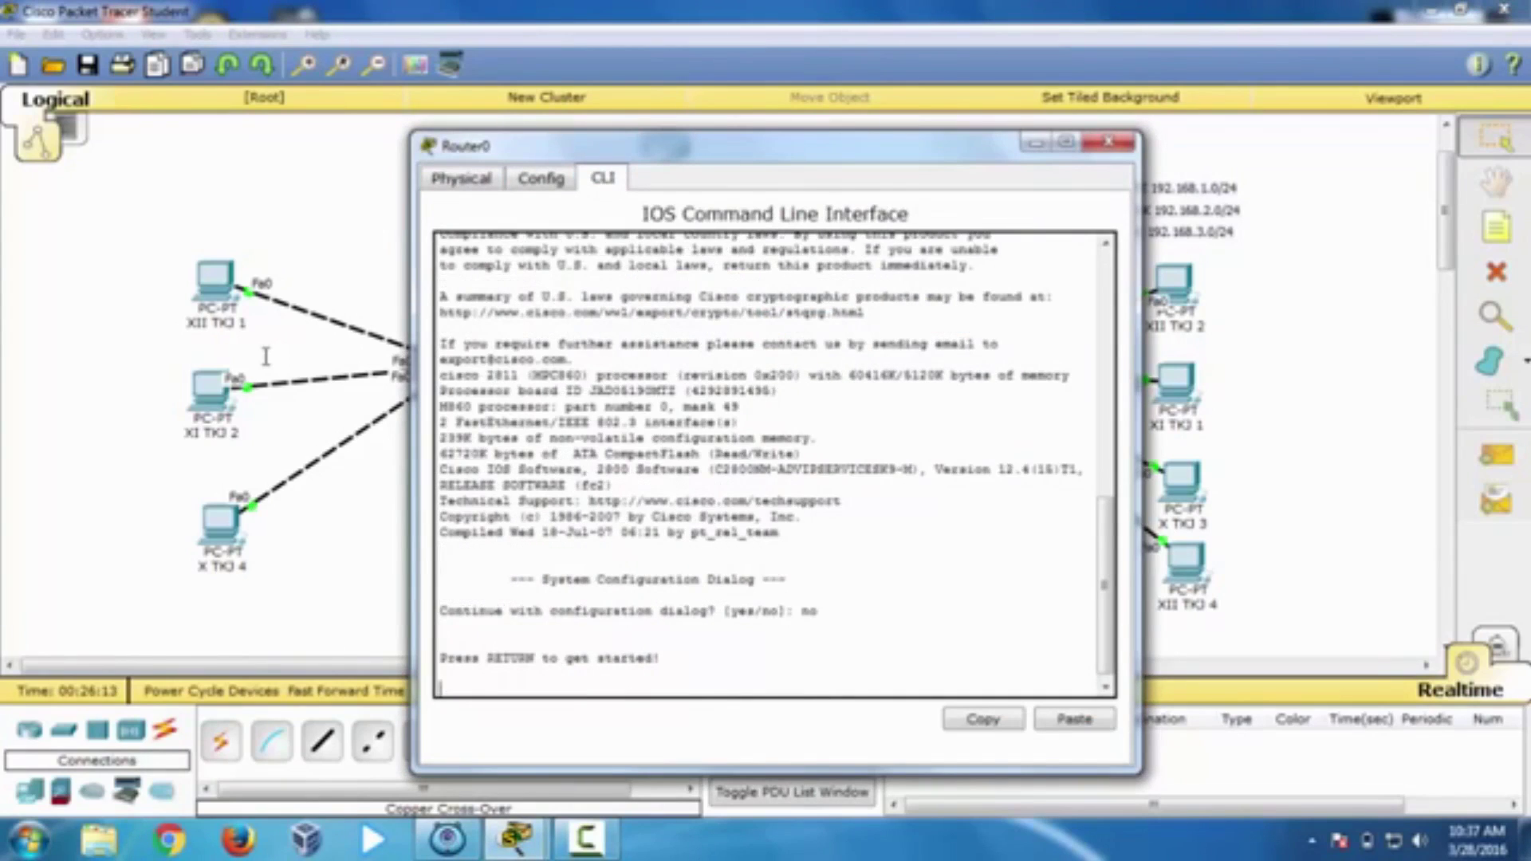
pyautogui.press('Return')
pyautogui.press('Return')
pyautogui.write('enab')
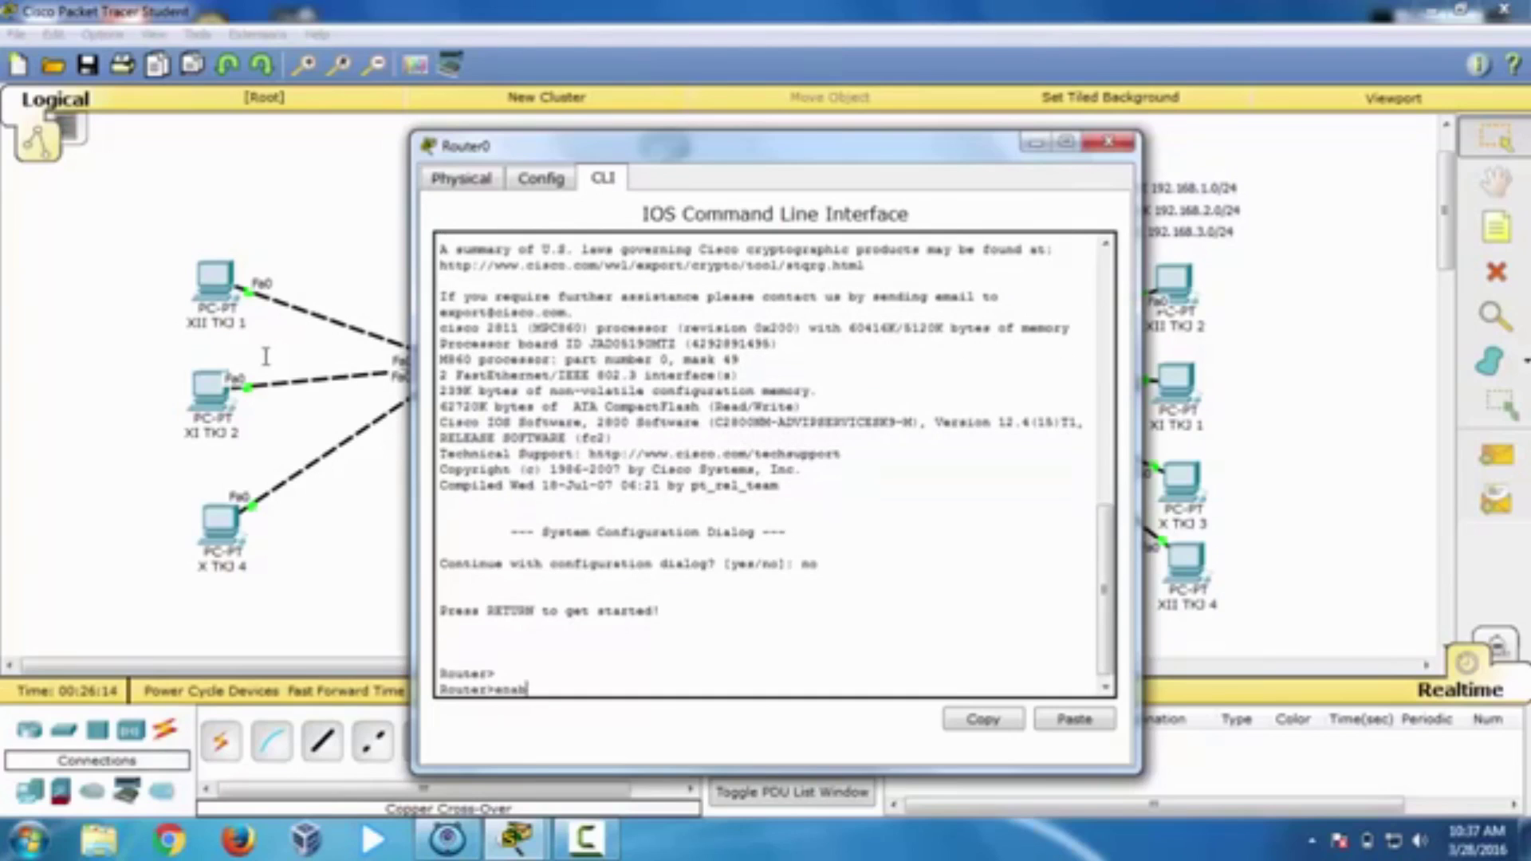
pyautogui.write('le')
pyautogui.press('Return')
pyautogui.write('conf t')
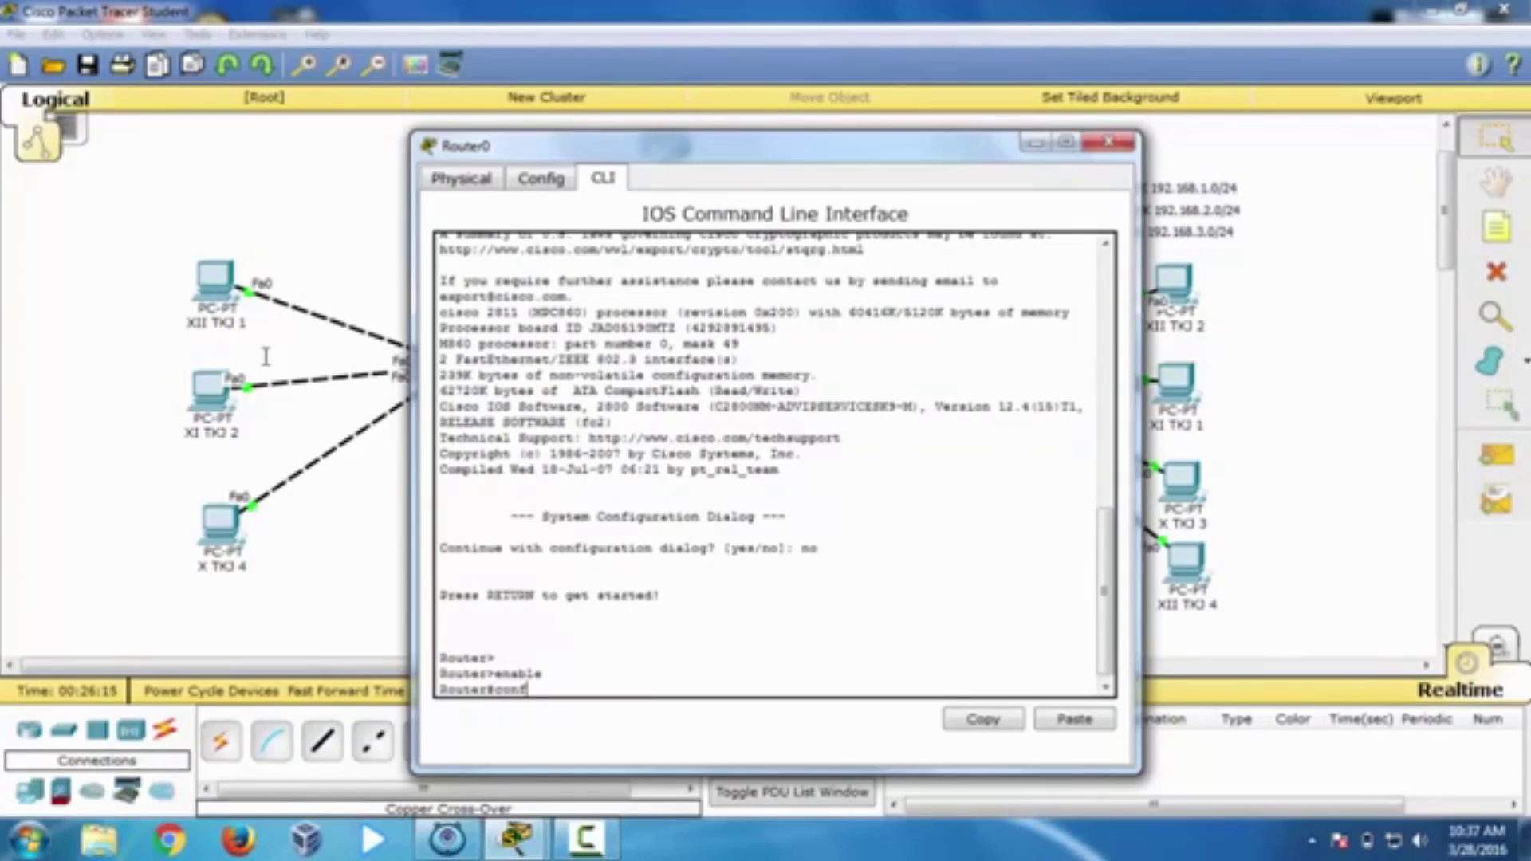
pyautogui.press('Return')
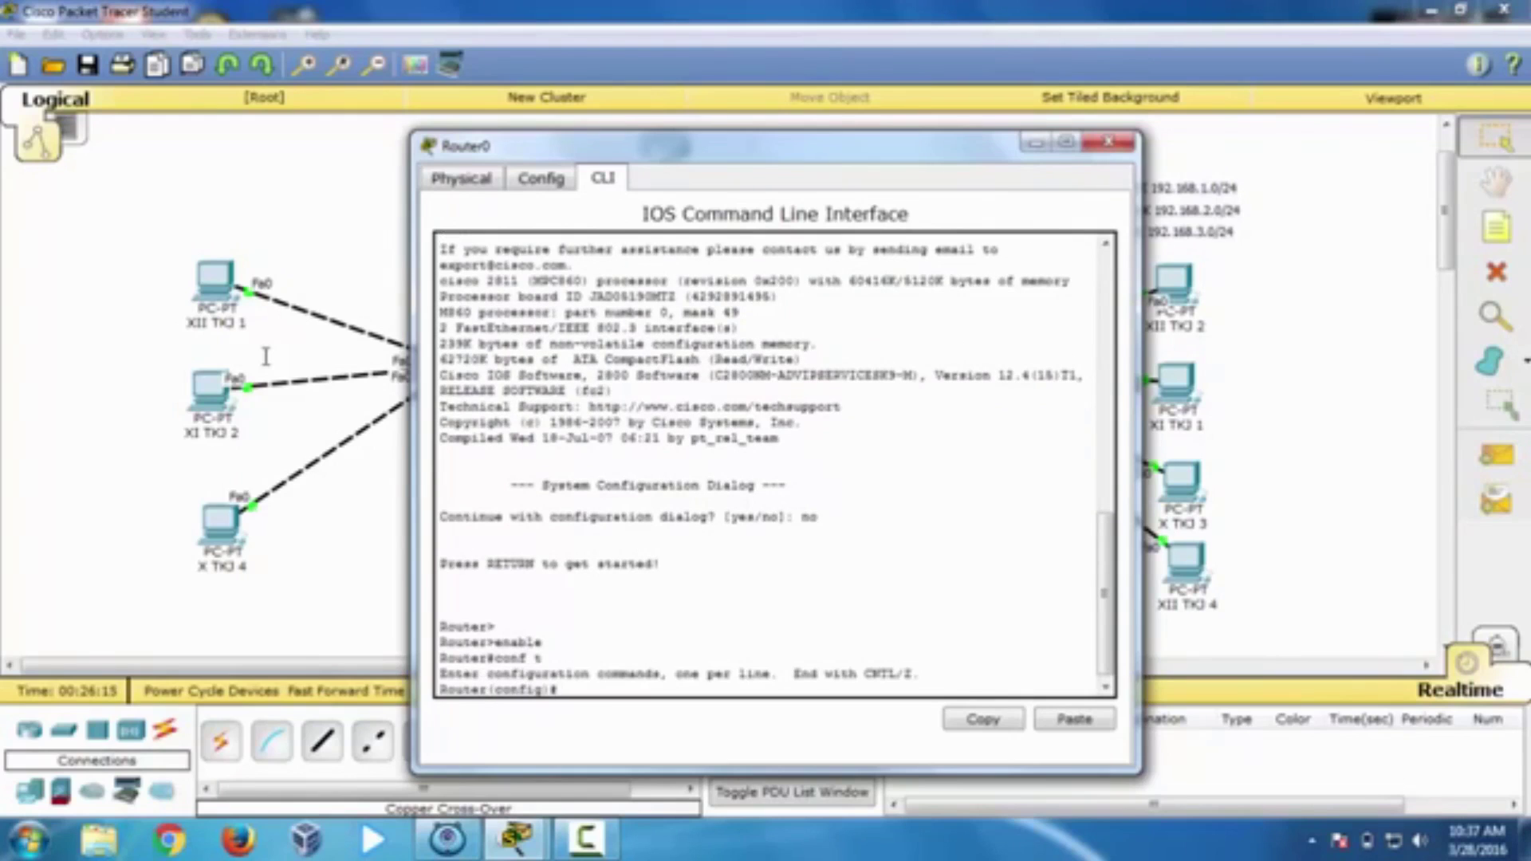
# Step: Create subinterface fa0/0.1 on Router0 with dot1Q encapsulation for VLAN 10
pyautogui.moveTo(558, 146); pyautogui.dragTo(734, 133)
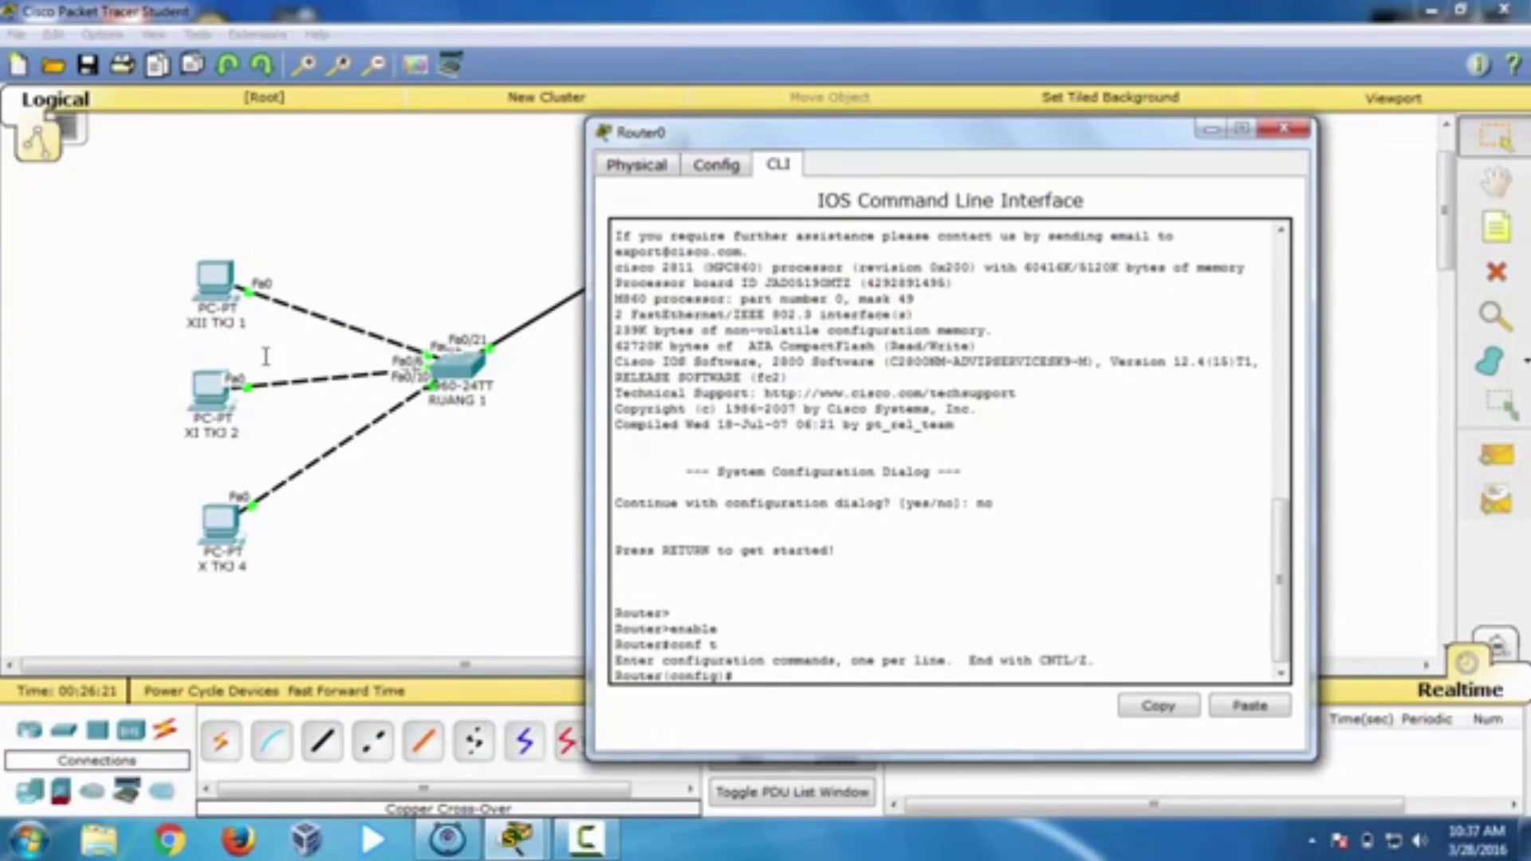
pyautogui.moveTo(734, 132); pyautogui.dragTo(574, 223)
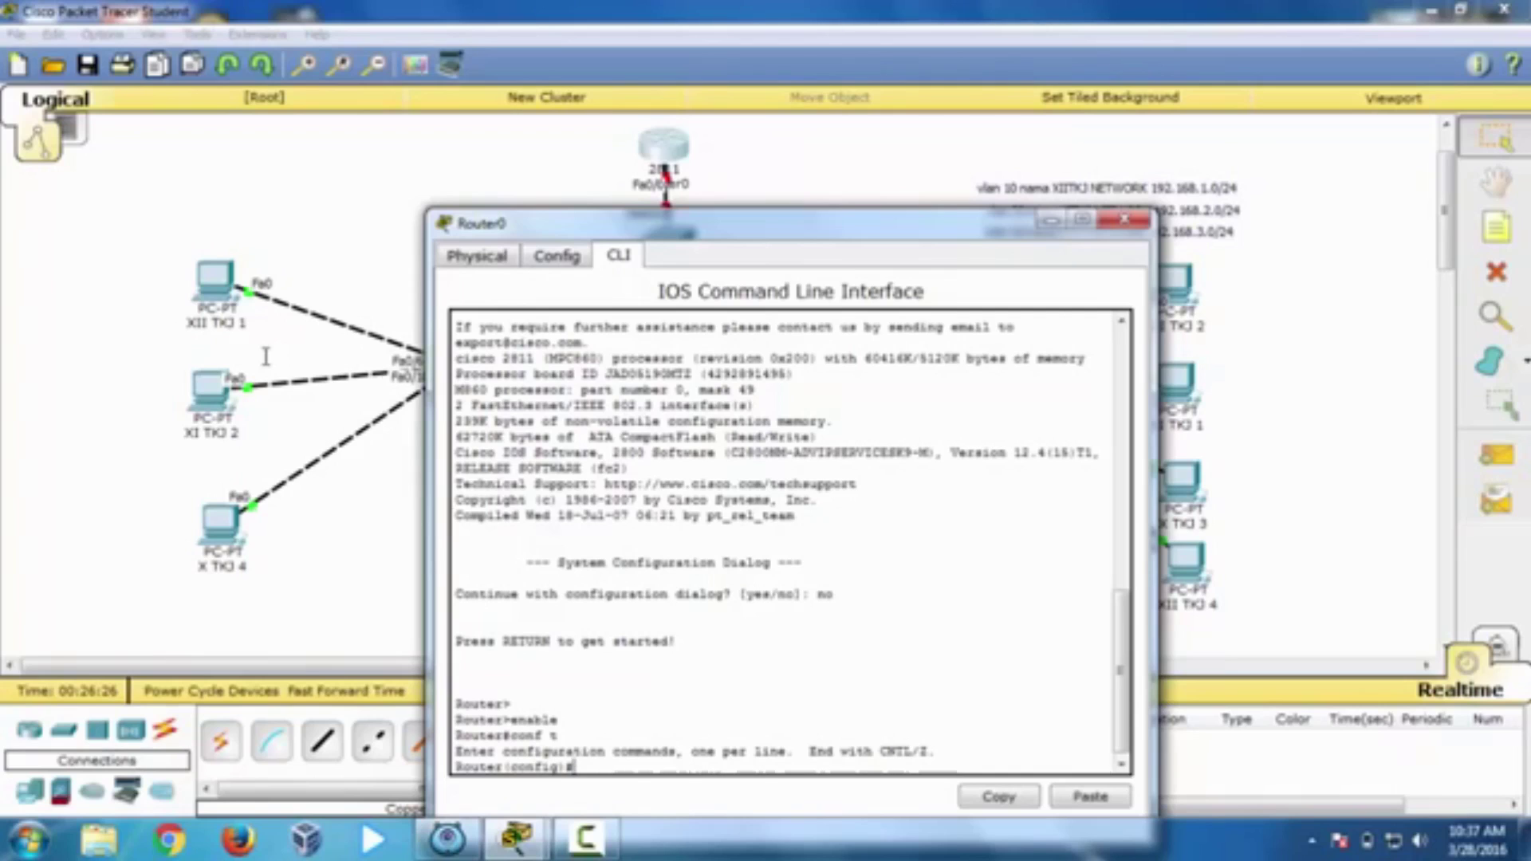
pyautogui.write('int fa')
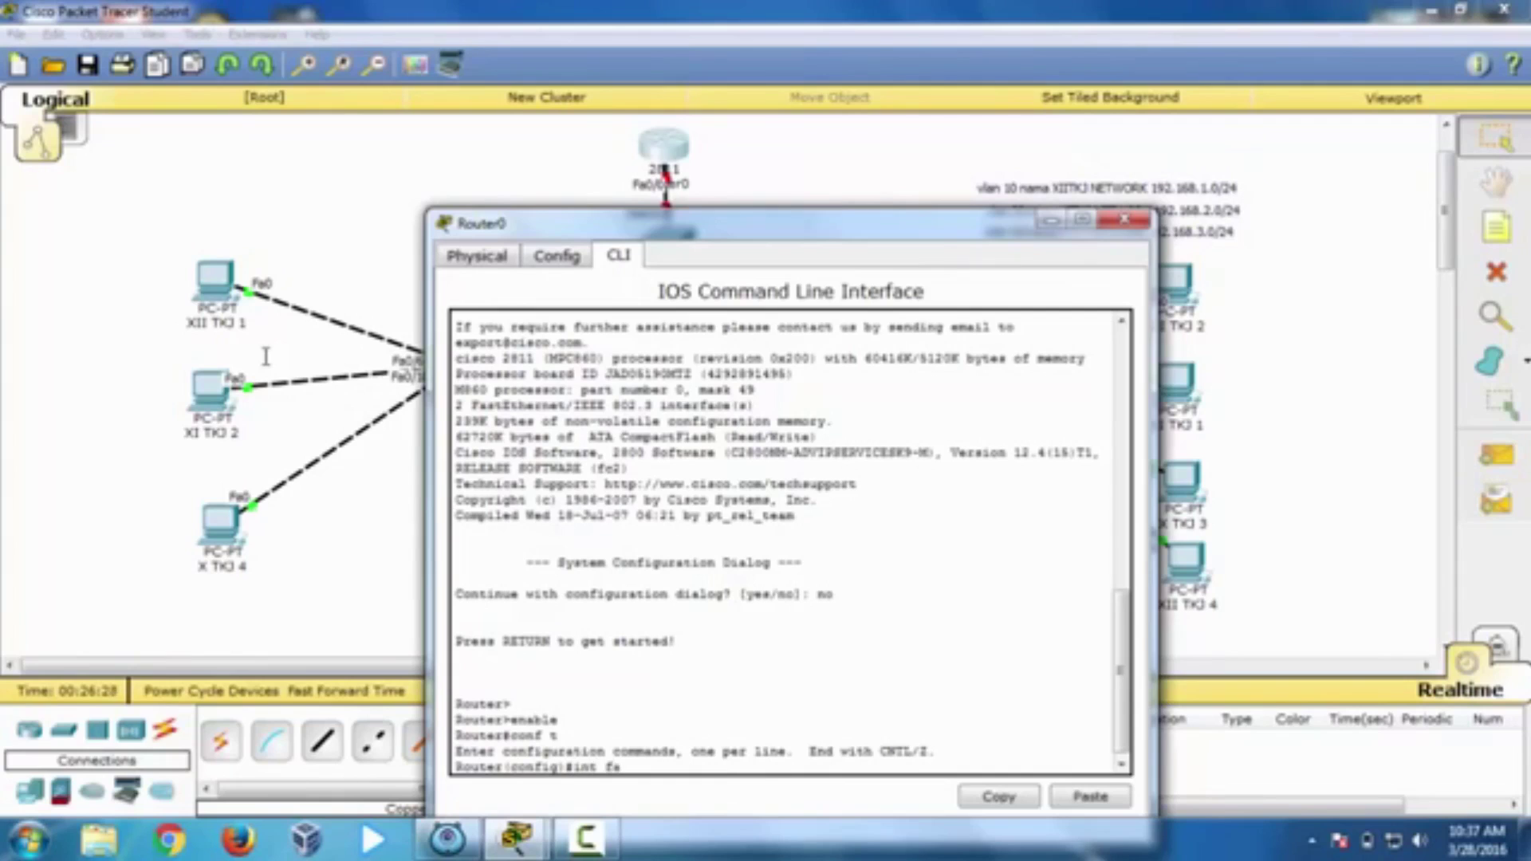
pyautogui.write('0/0.1')
pyautogui.press('Return')
pyautogui.write('encap')
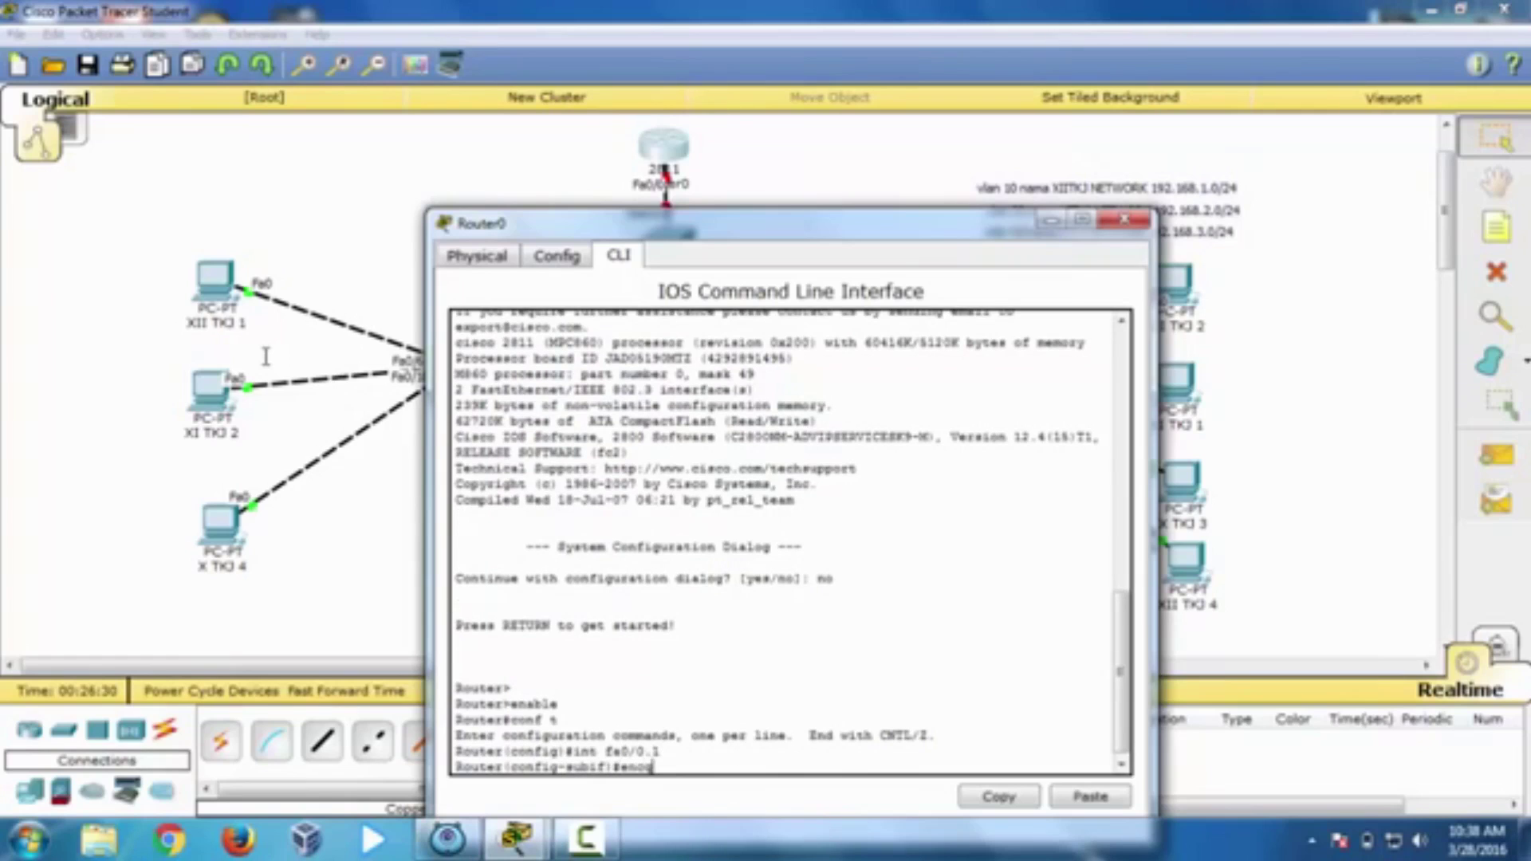
pyautogui.press('Tab')
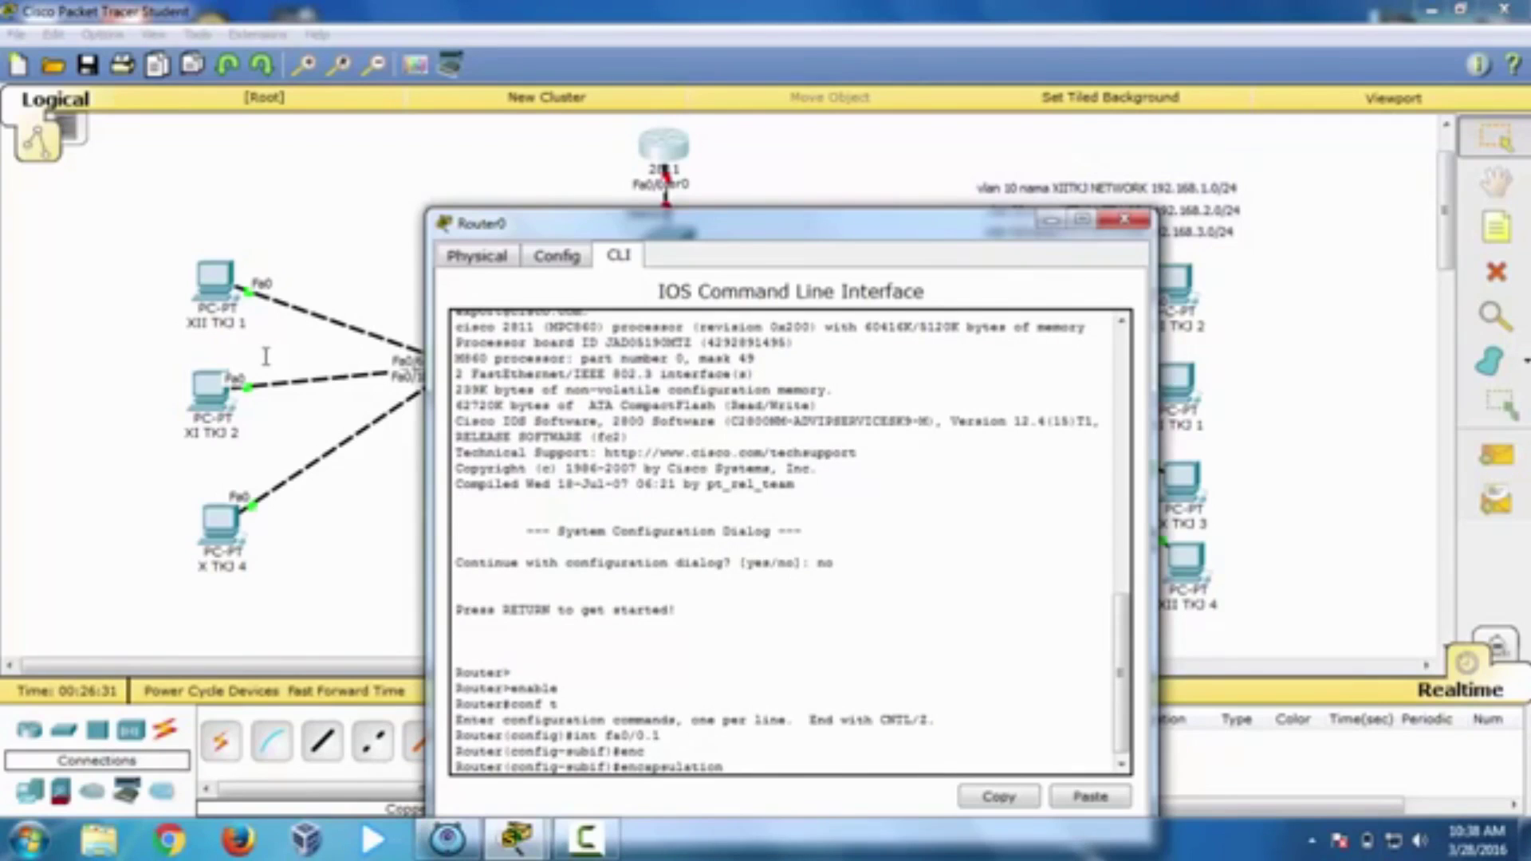
pyautogui.write('d')
pyautogui.press('Tab')
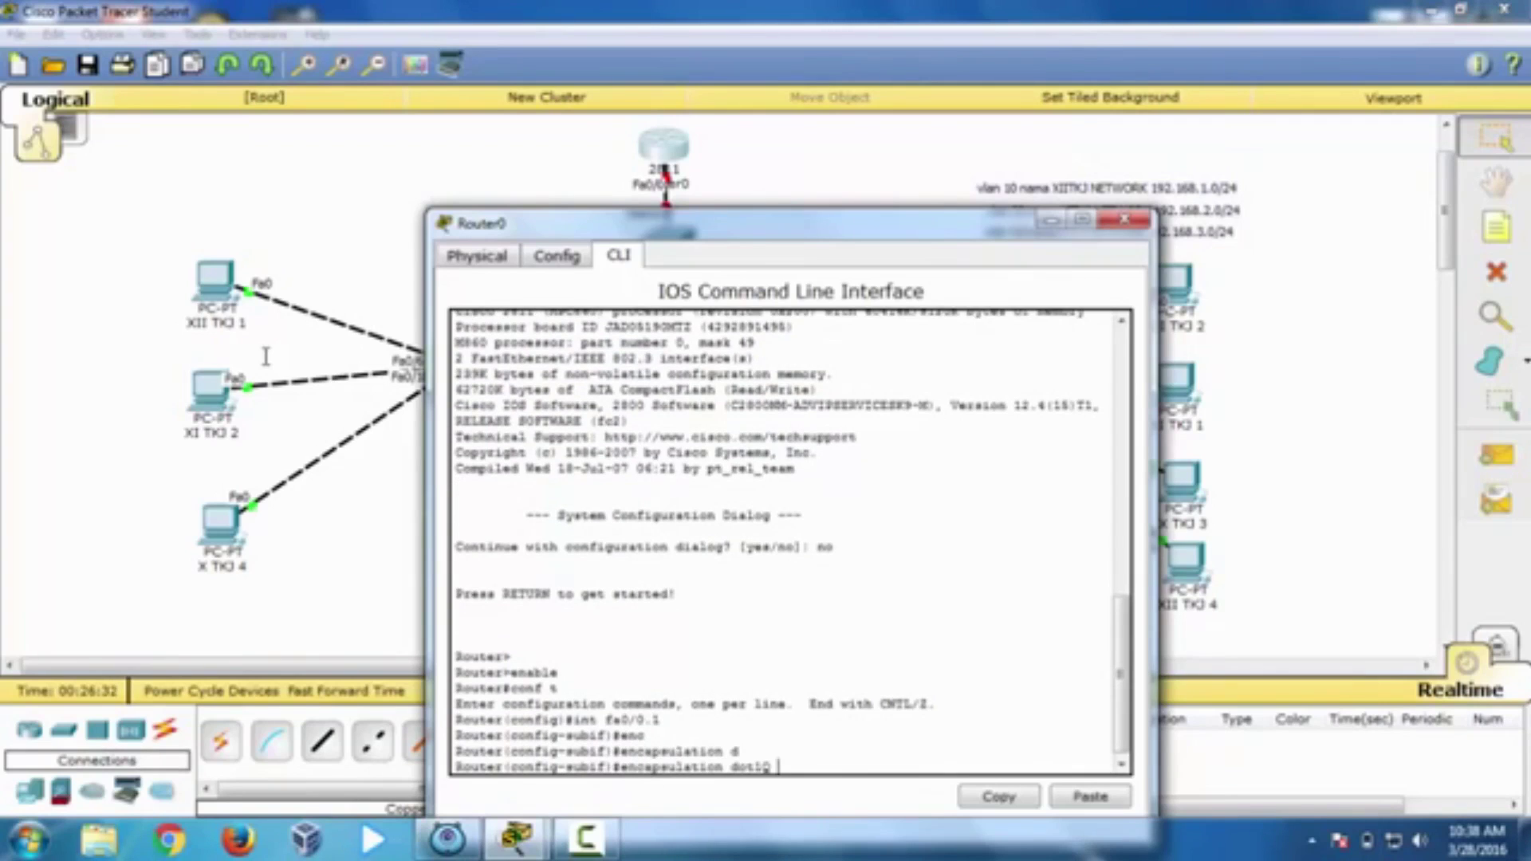
pyautogui.write('10')
pyautogui.press('Return')
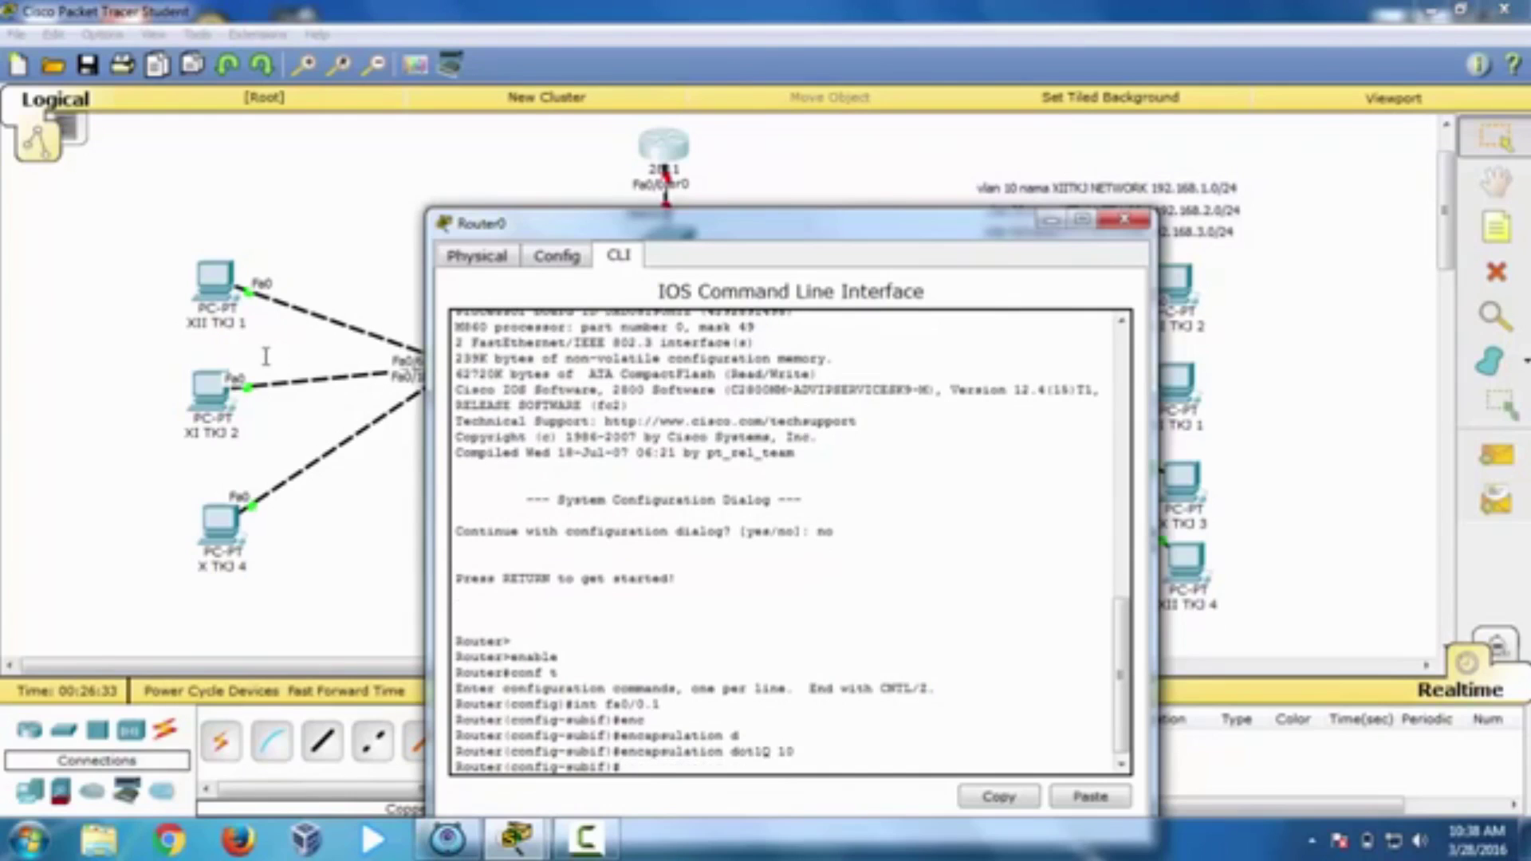
# Step: Assign IP address 192.168.1.1 with mask 255.255.255.0 to subinterface fa0/0.1 and exit back to global configuration
pyautogui.write('ip add')
pyautogui.press('Tab')
pyautogui.write('192')
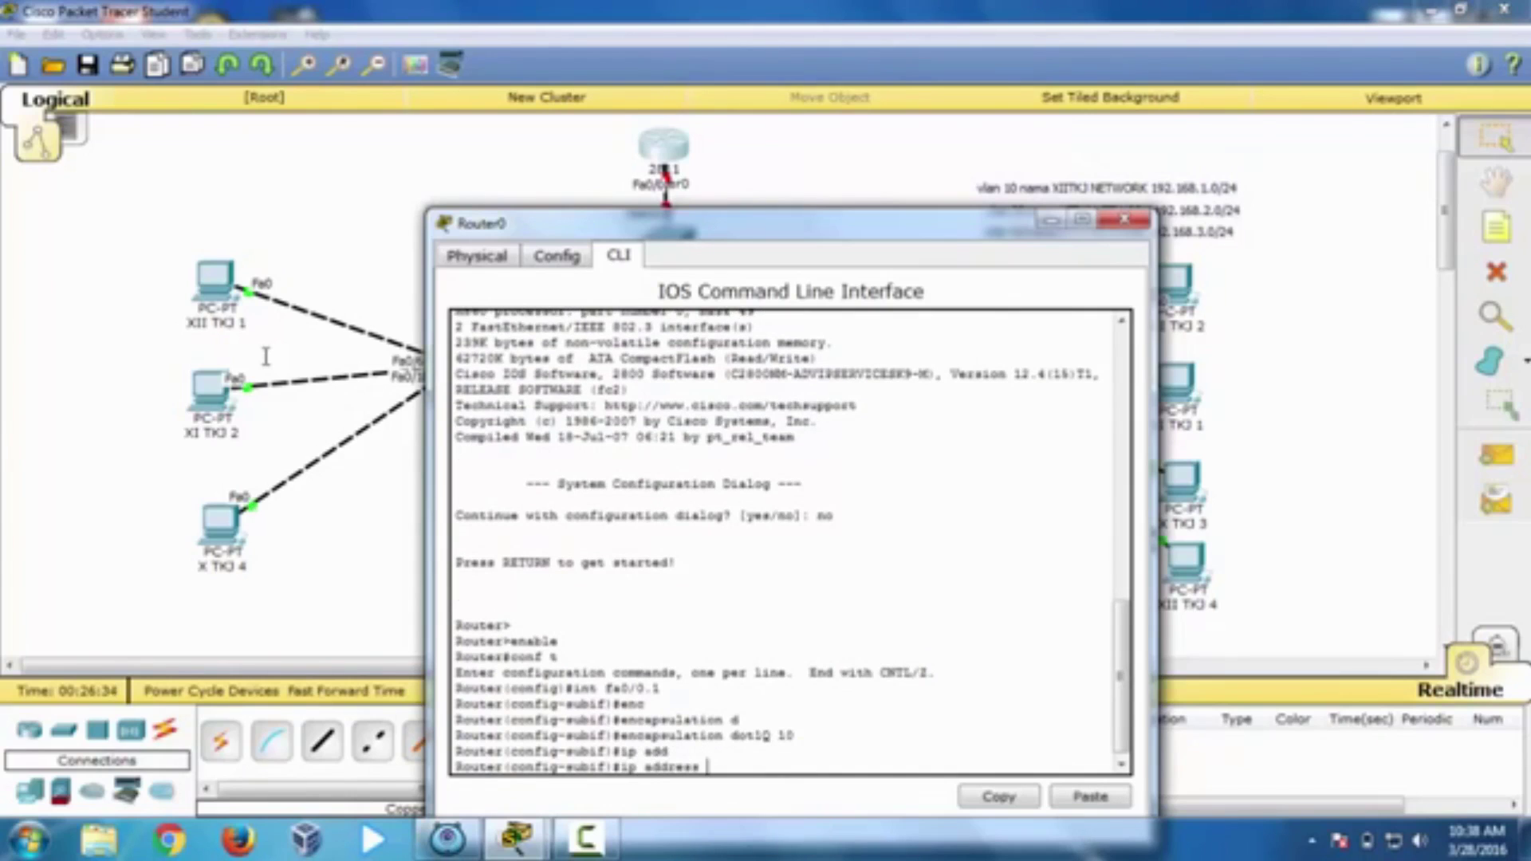
pyautogui.write('.168.1.1')
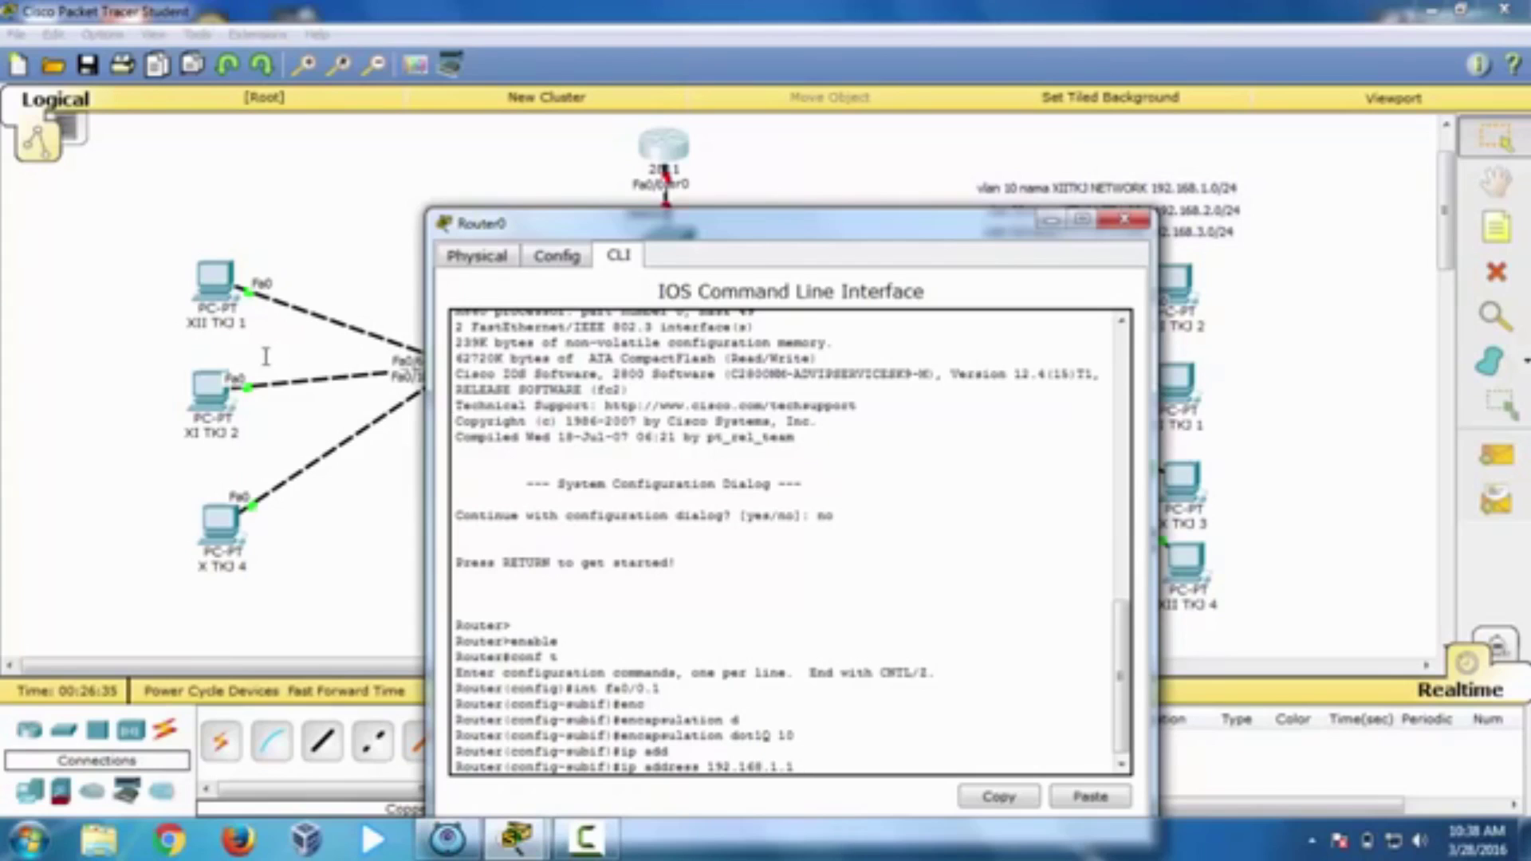
pyautogui.write(' 255.2')
pyautogui.write('5')
pyautogui.write('5.')
pyautogui.write('2555')
pyautogui.write('2')
pyautogui.press('BackSpace')
pyautogui.write('0')
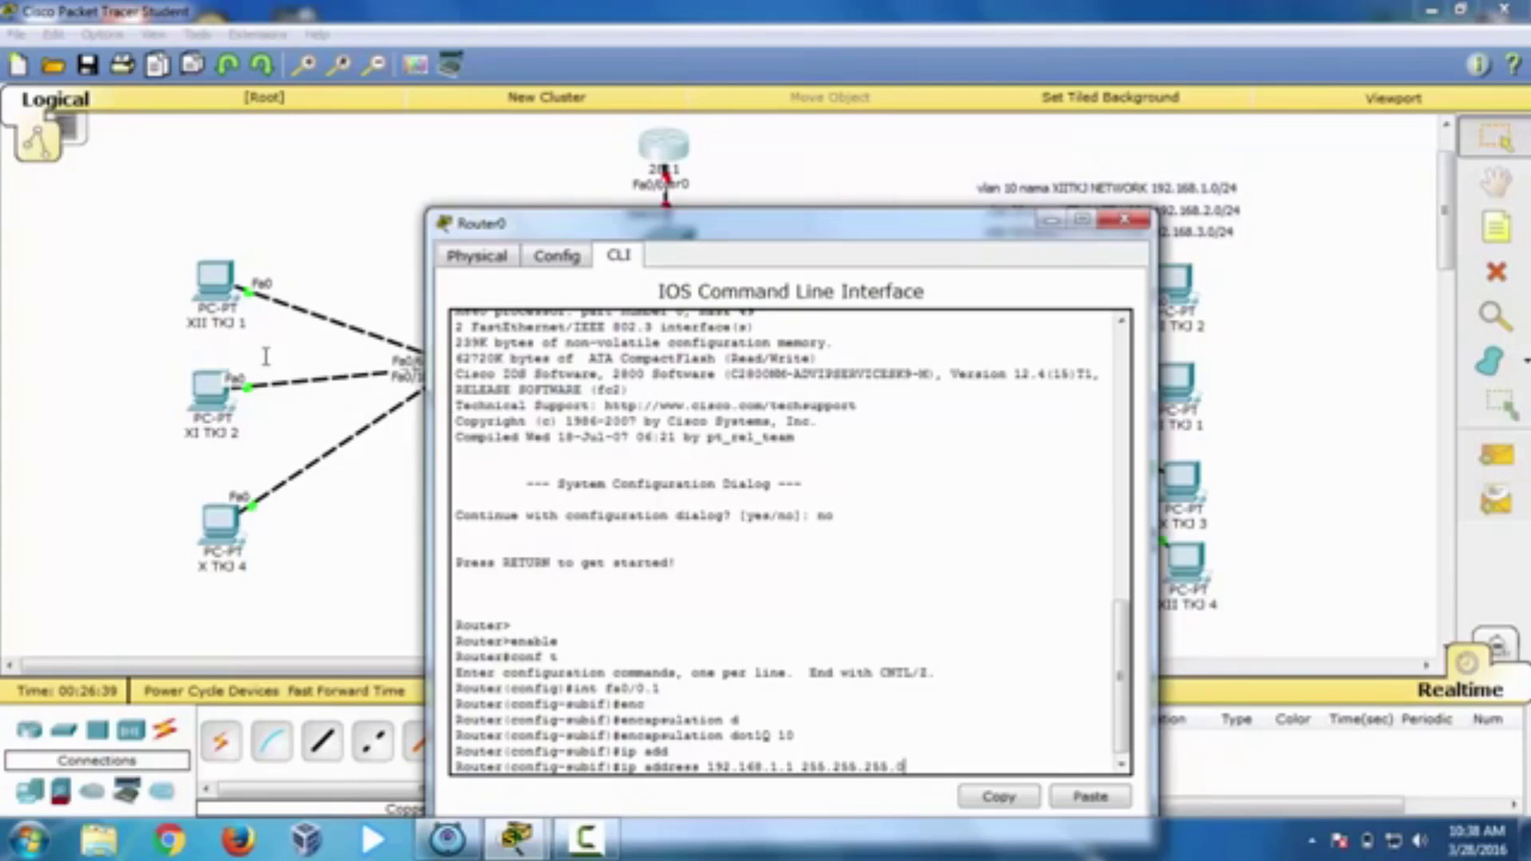
pyautogui.press('Return')
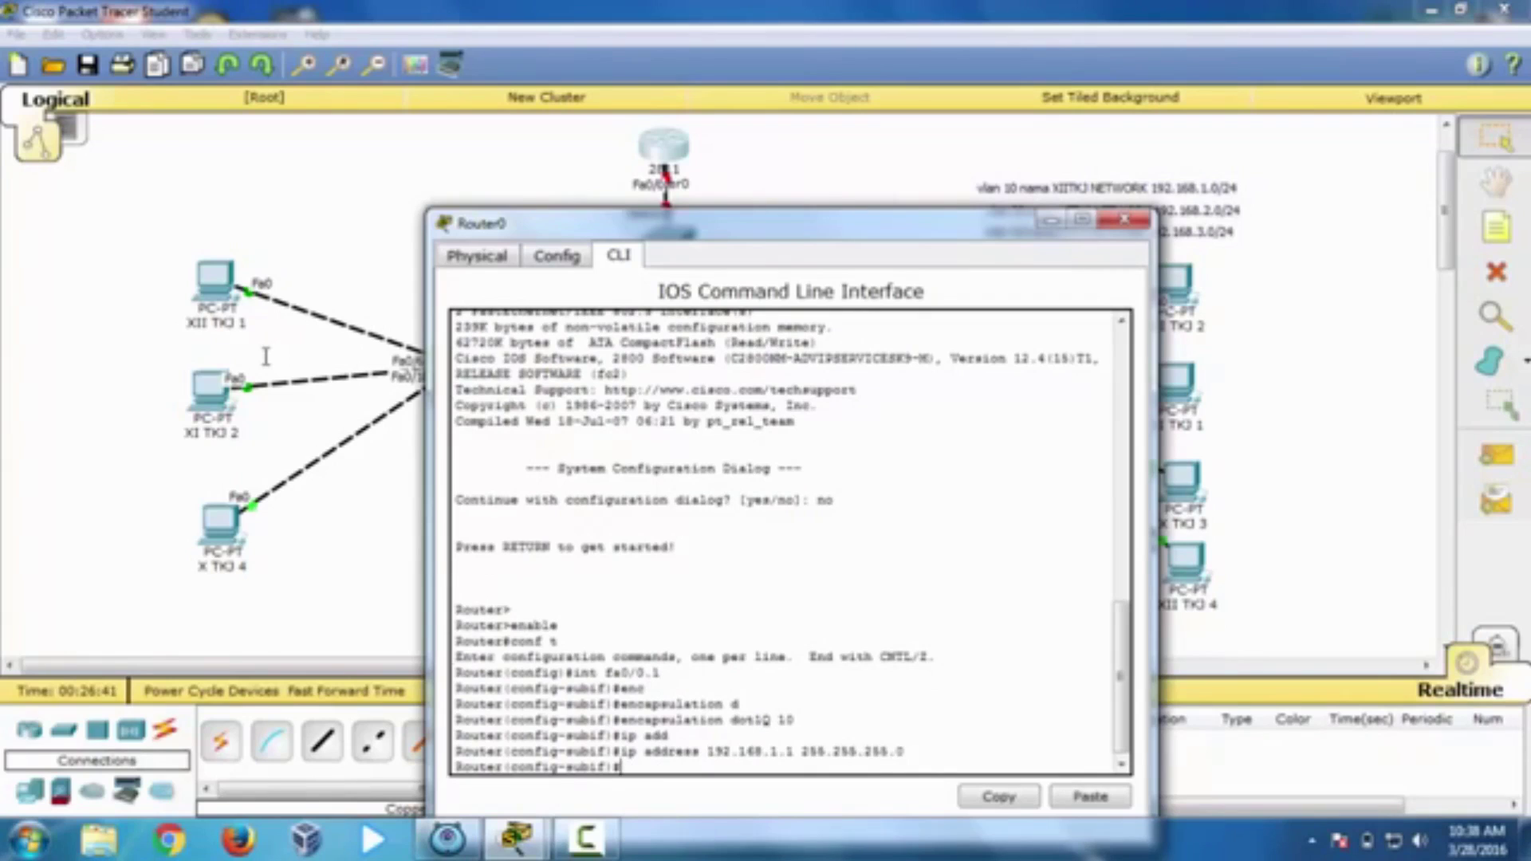
pyautogui.write('exit')
pyautogui.press('Return')
# Step: Create subinterface fa0/0.2 on Router0 with dot1Q encapsulation for VLAN 20
pyautogui.write('int')
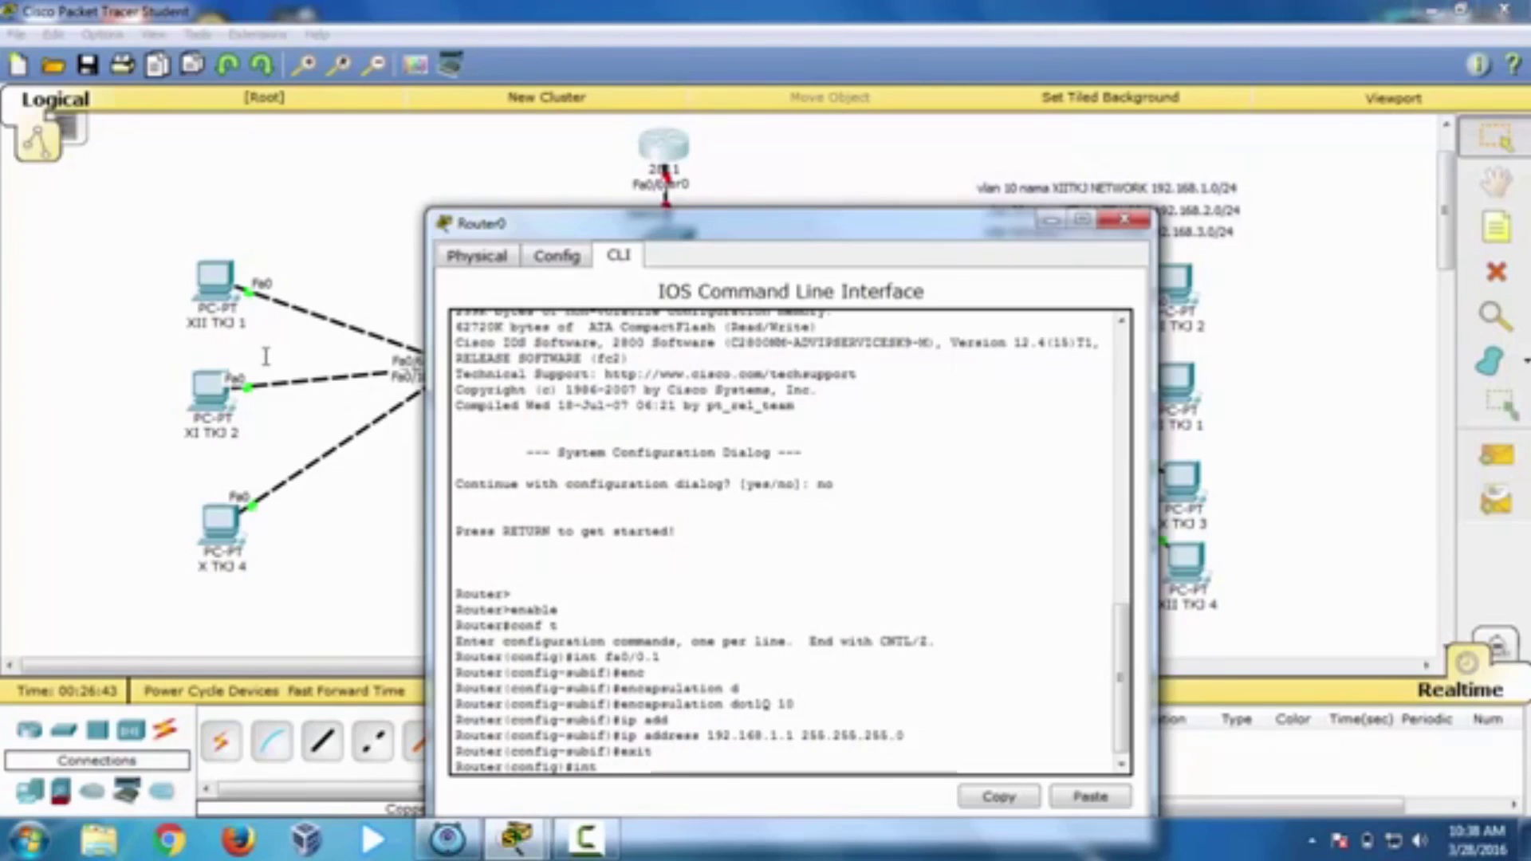
pyautogui.write(' fa0/')
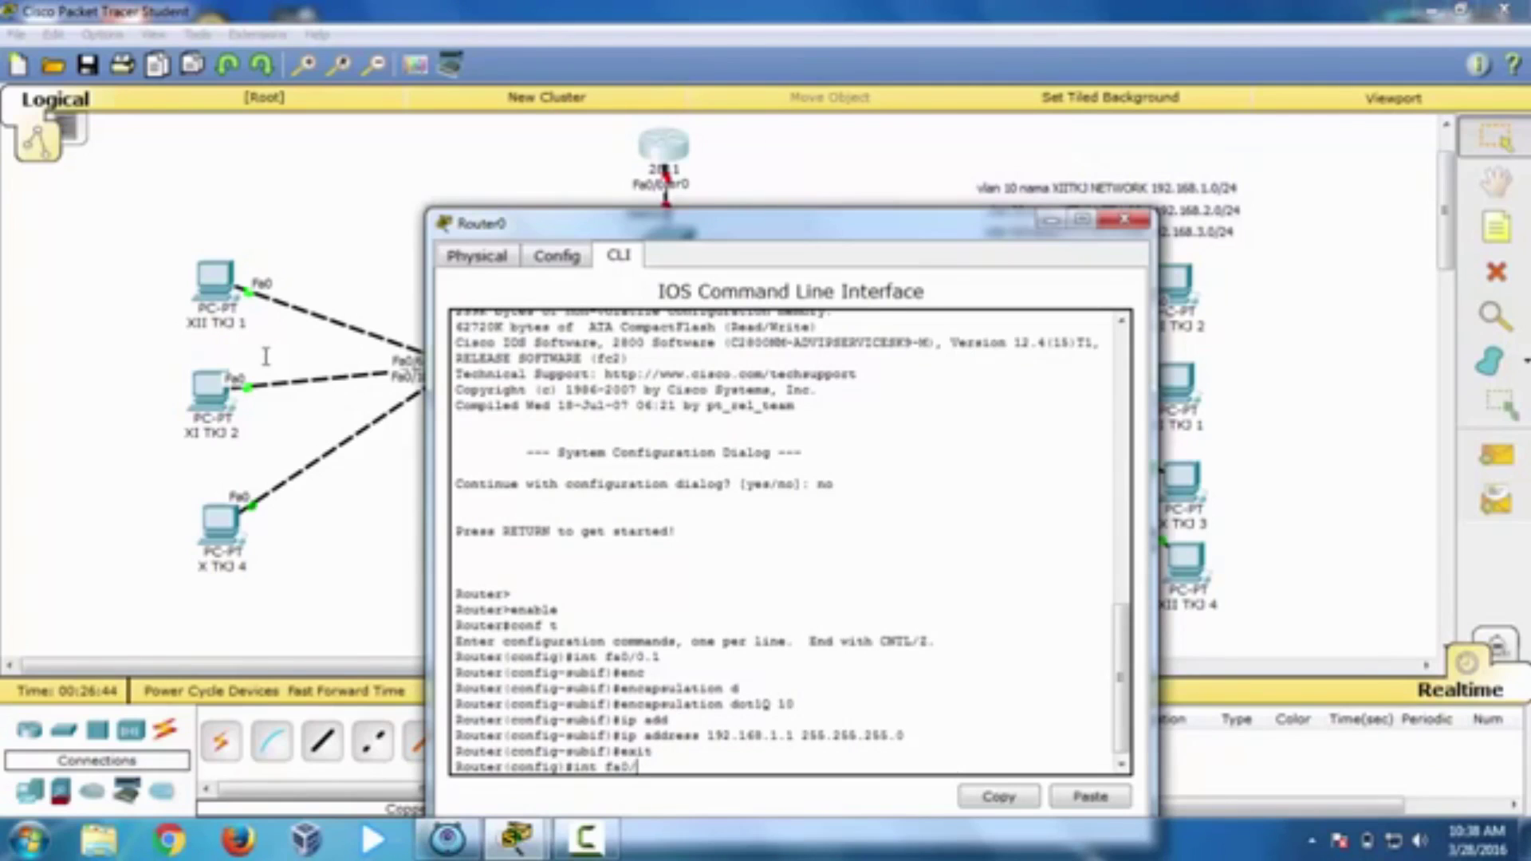
pyautogui.write('0.2')
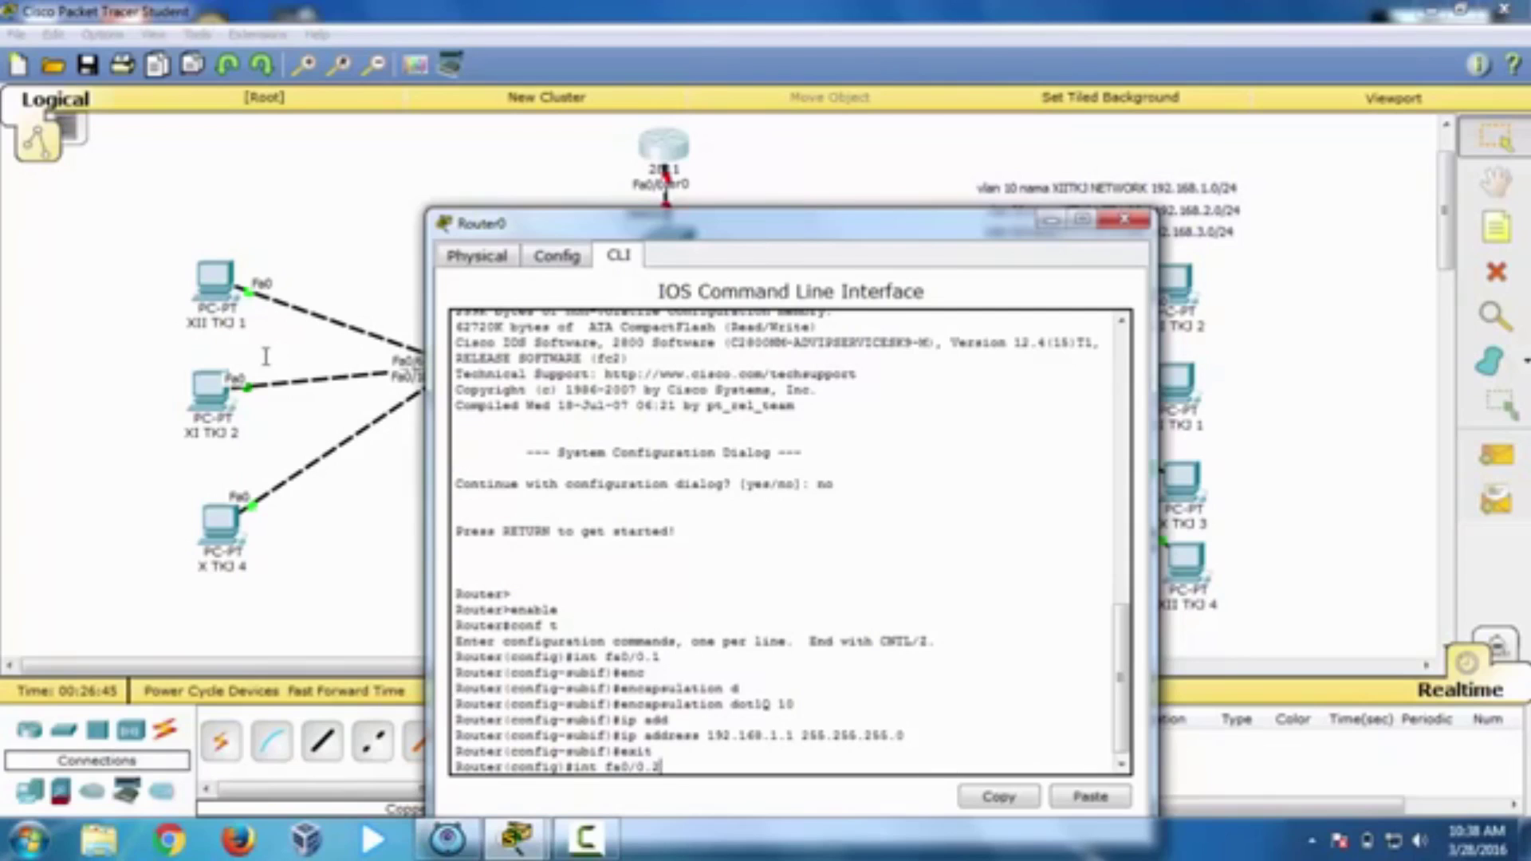
pyautogui.press('Return')
pyautogui.write('enco')
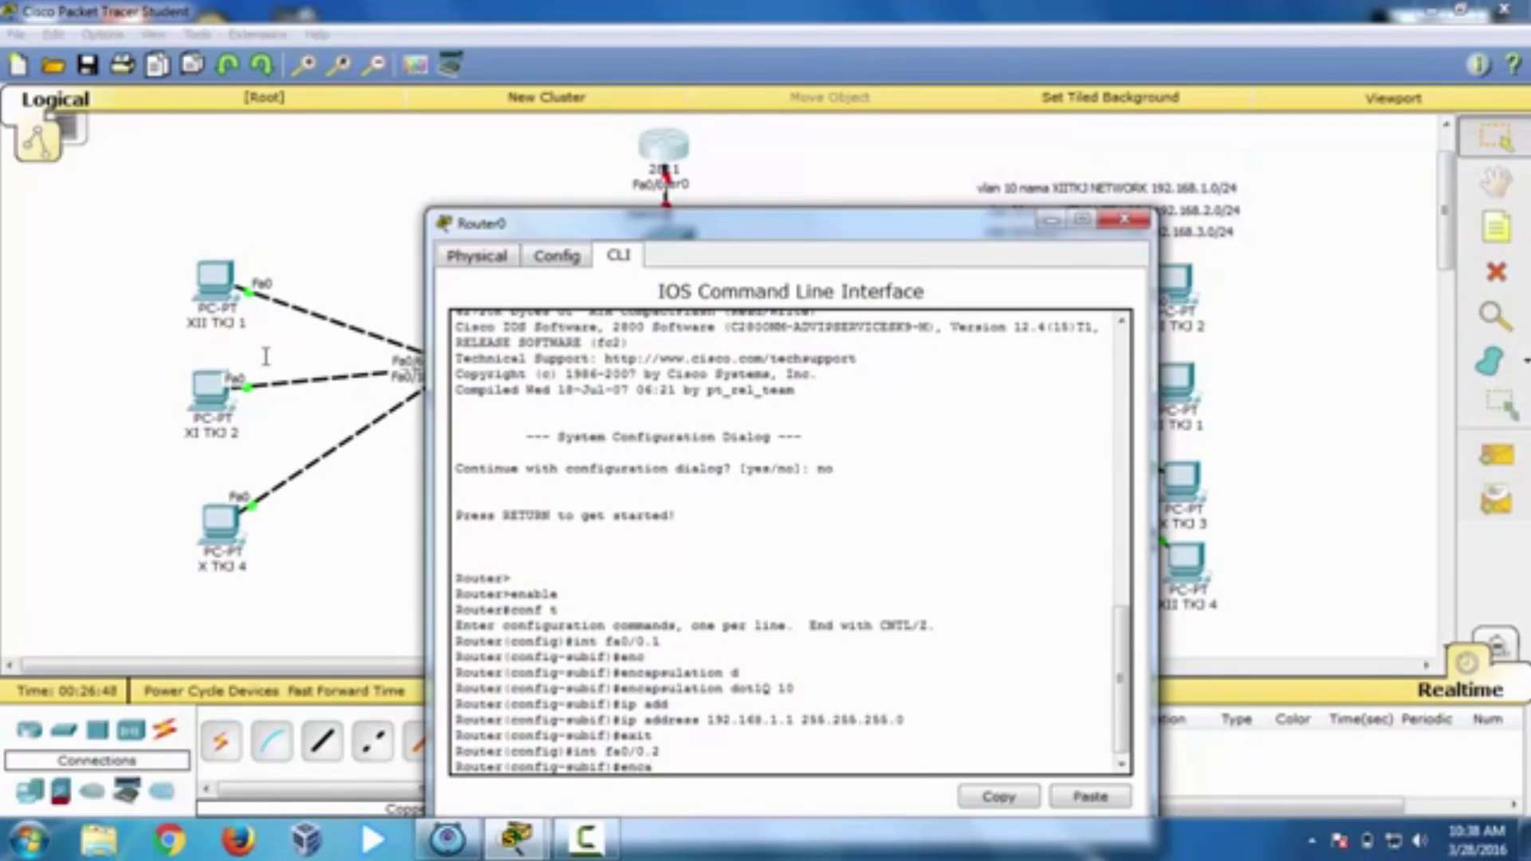
pyautogui.press('Tab')
pyautogui.write('d')
pyautogui.press('Tab')
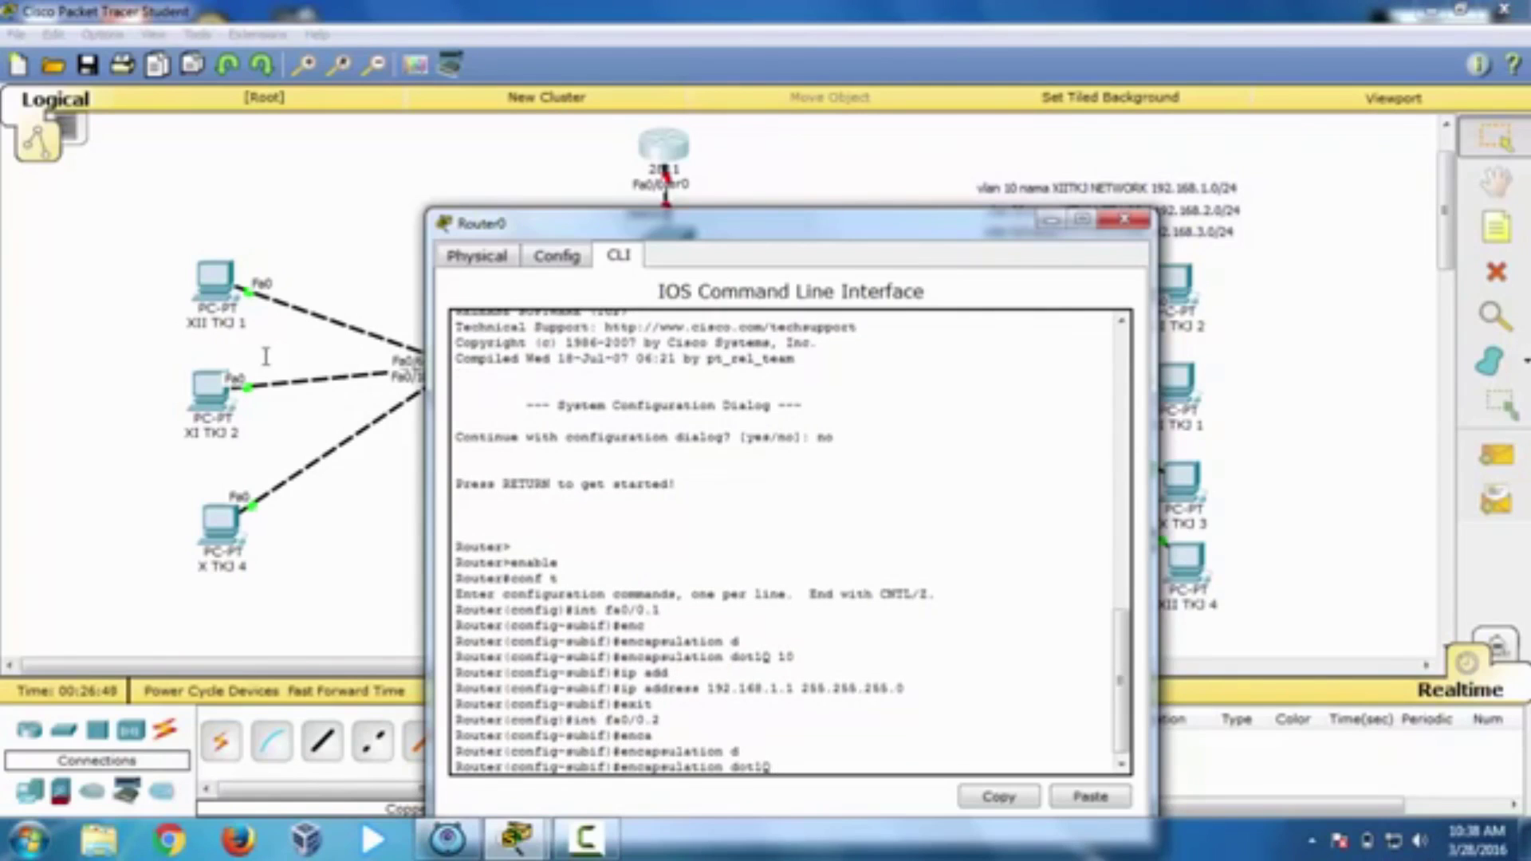
pyautogui.write('20')
pyautogui.press('Return')
# Step: Assign IP address 192.168.2.1 with mask 255.255.255.0 to subinterface fa0/0.2 and exit to global configuration
pyautogui.write('ip ad')
pyautogui.press('Tab')
pyautogui.write('192')
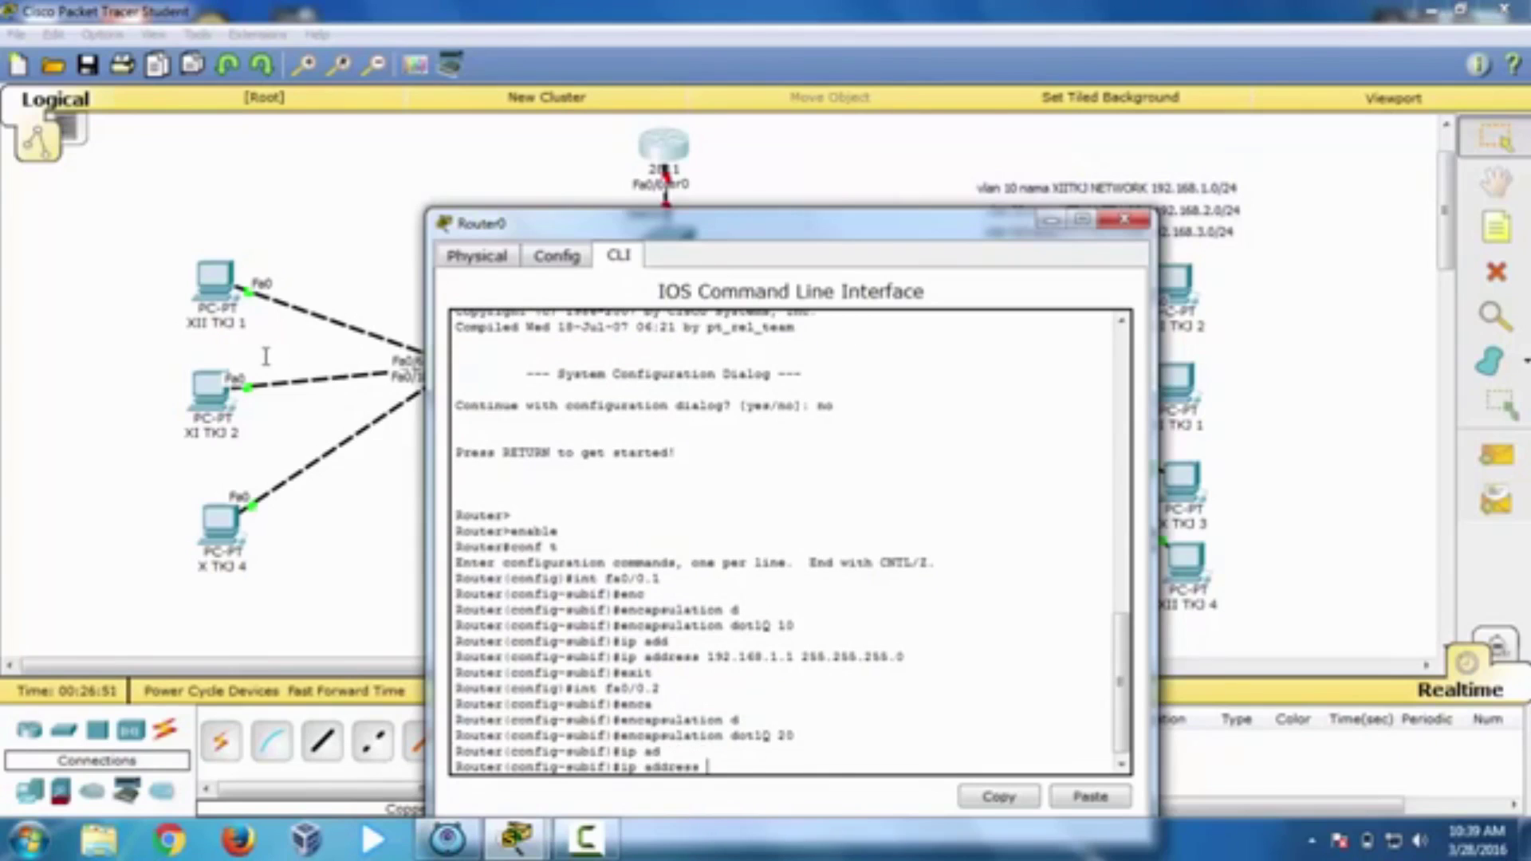
pyautogui.write('.168.2.1 255.255.255')
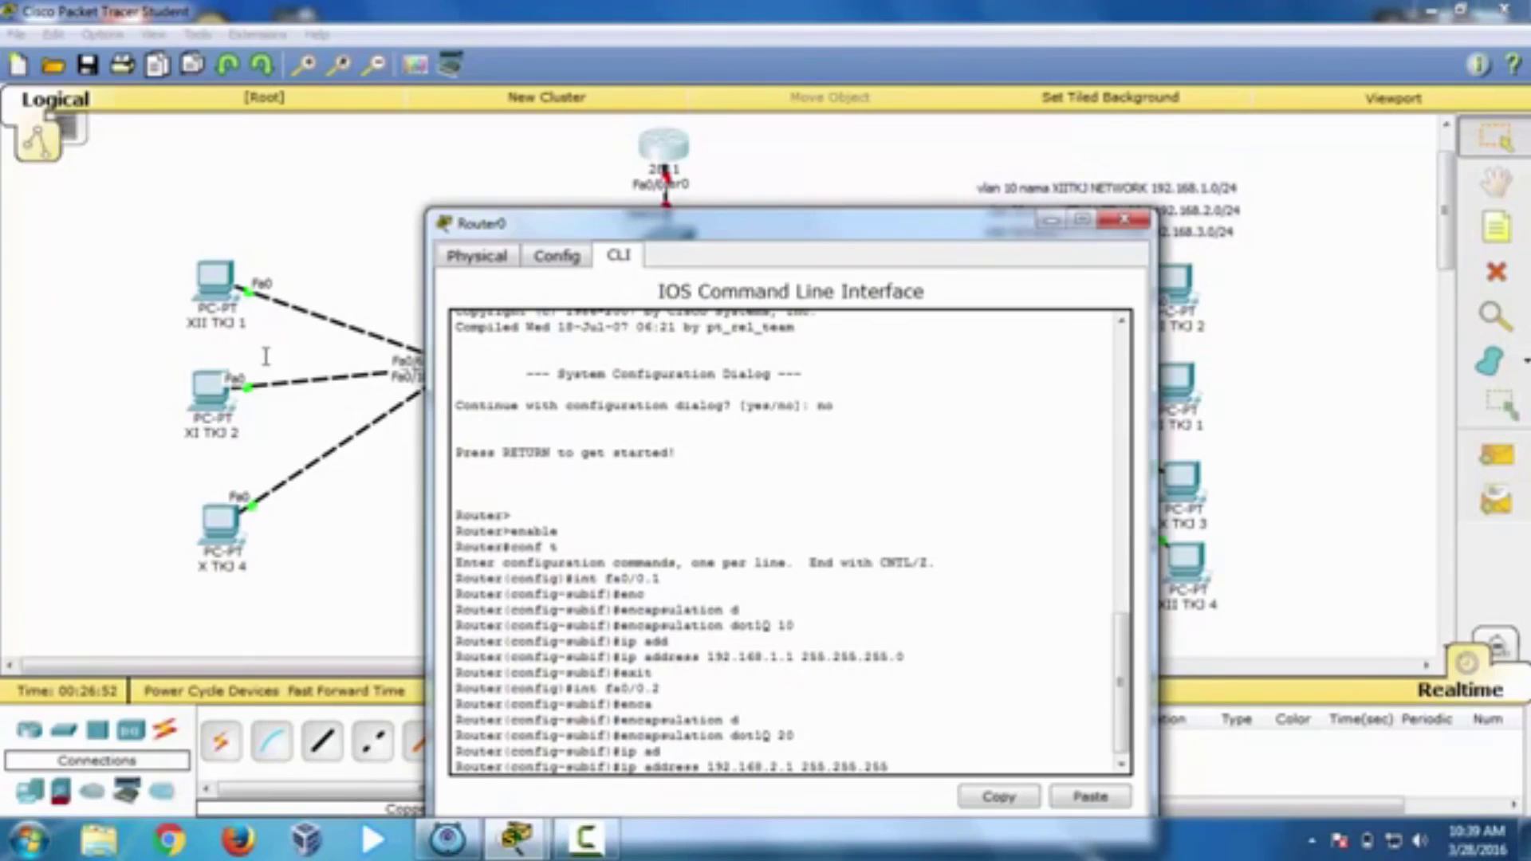
pyautogui.write('.0')
pyautogui.press('Return')
pyautogui.write('ex')
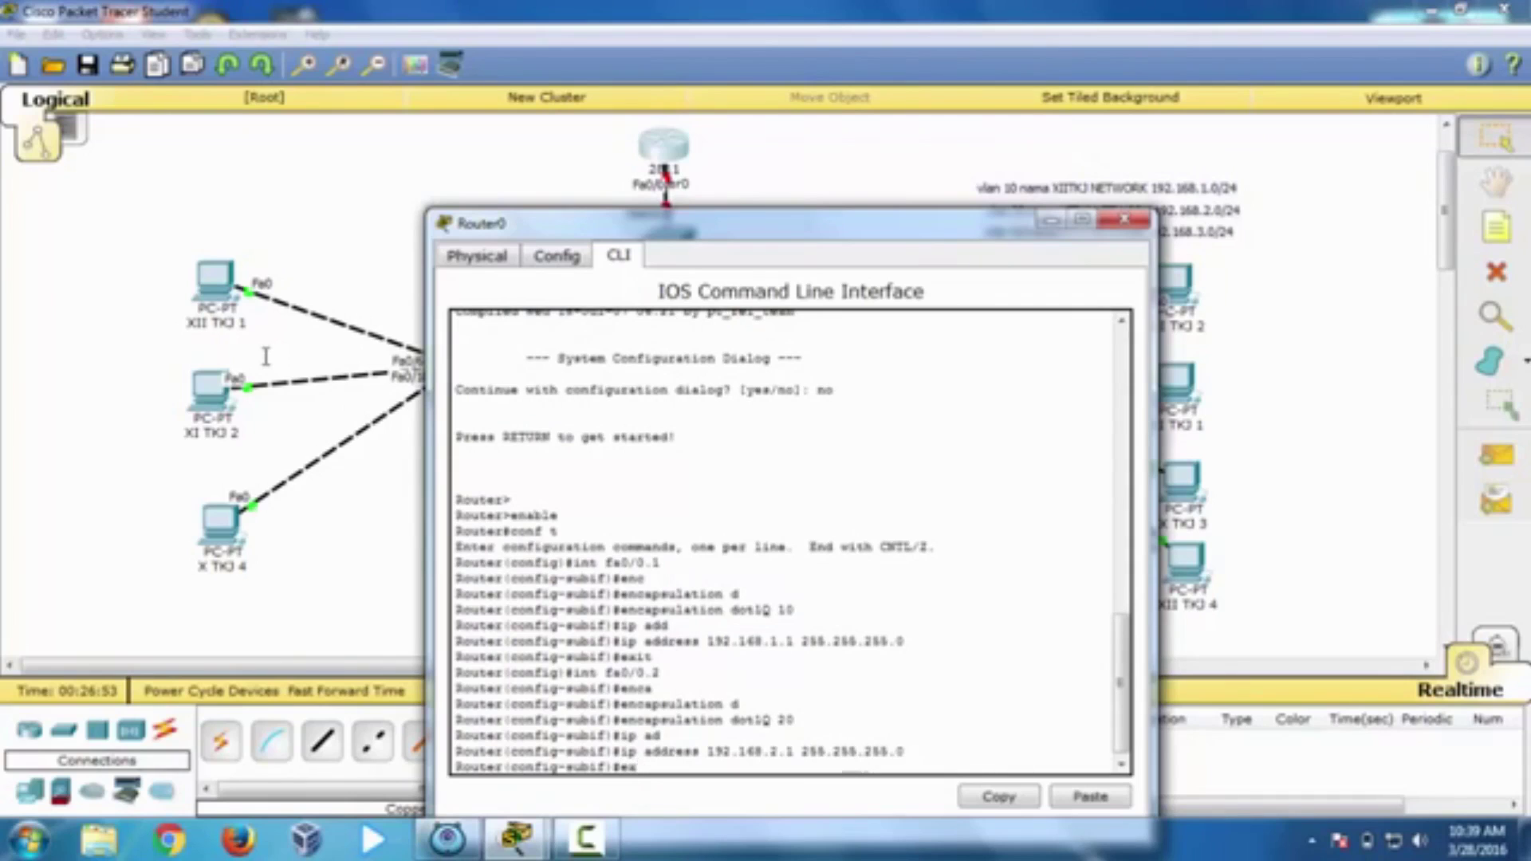
pyautogui.write('it')
pyautogui.press('Return')
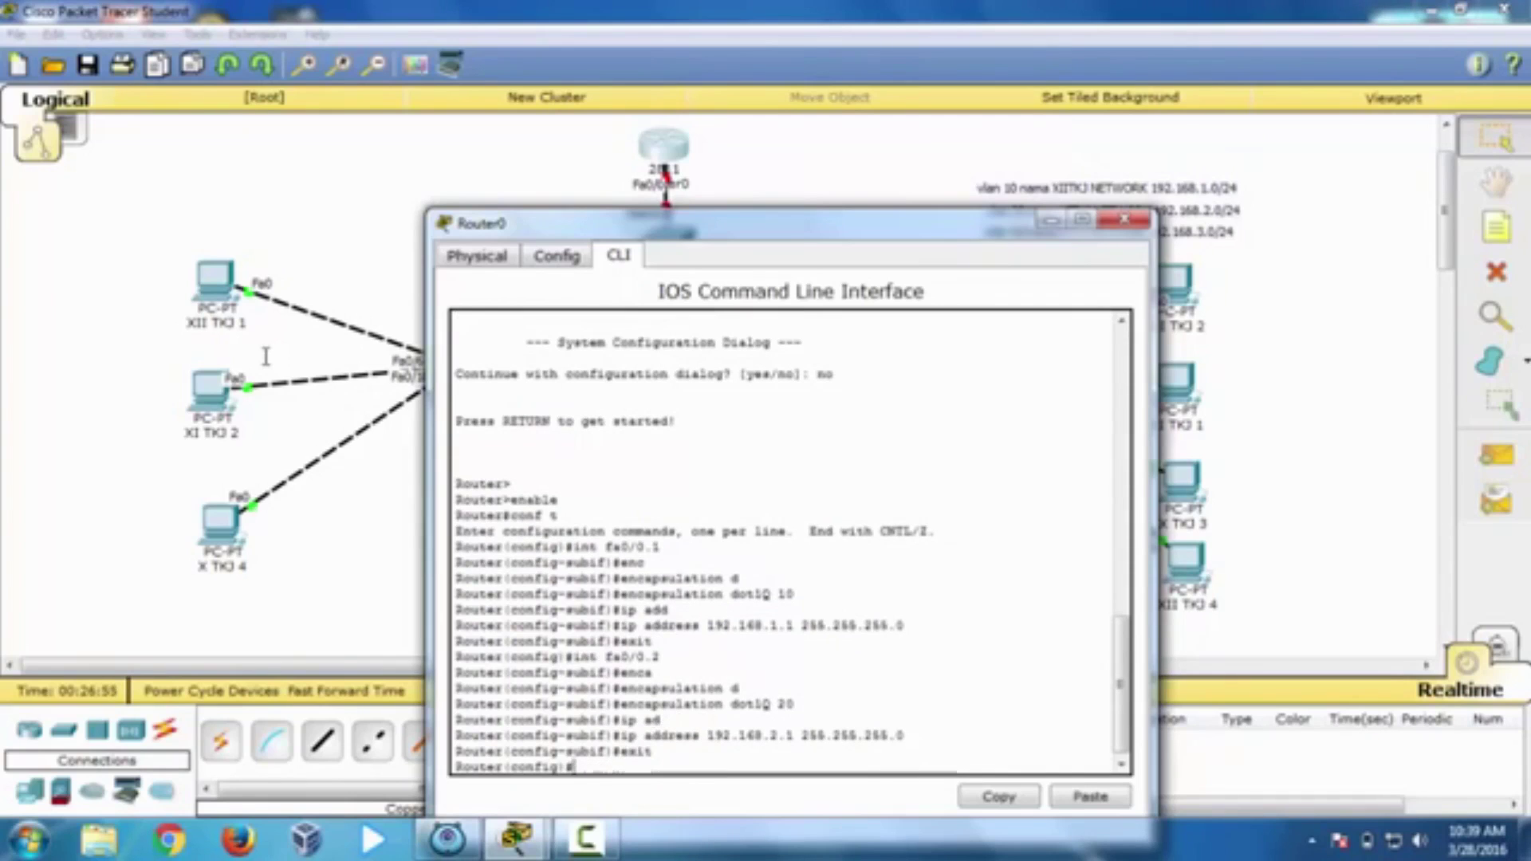
# Step: Create subinterface fa0/0.3 on Router0 with dot1Q encapsulation for VLAN 30
pyautogui.write('int fa0/0.3')
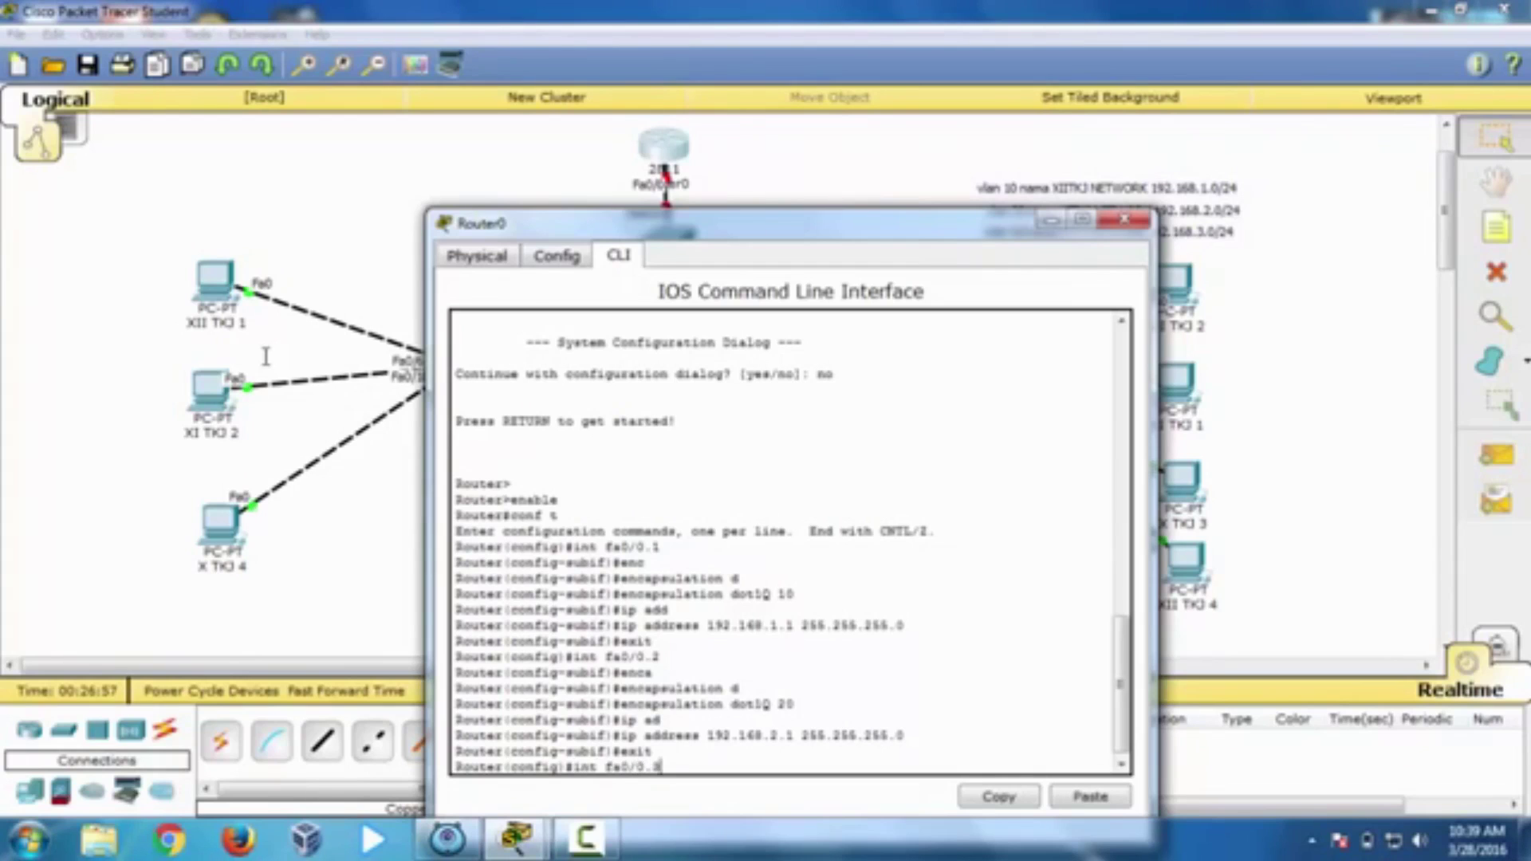
pyautogui.press('Return')
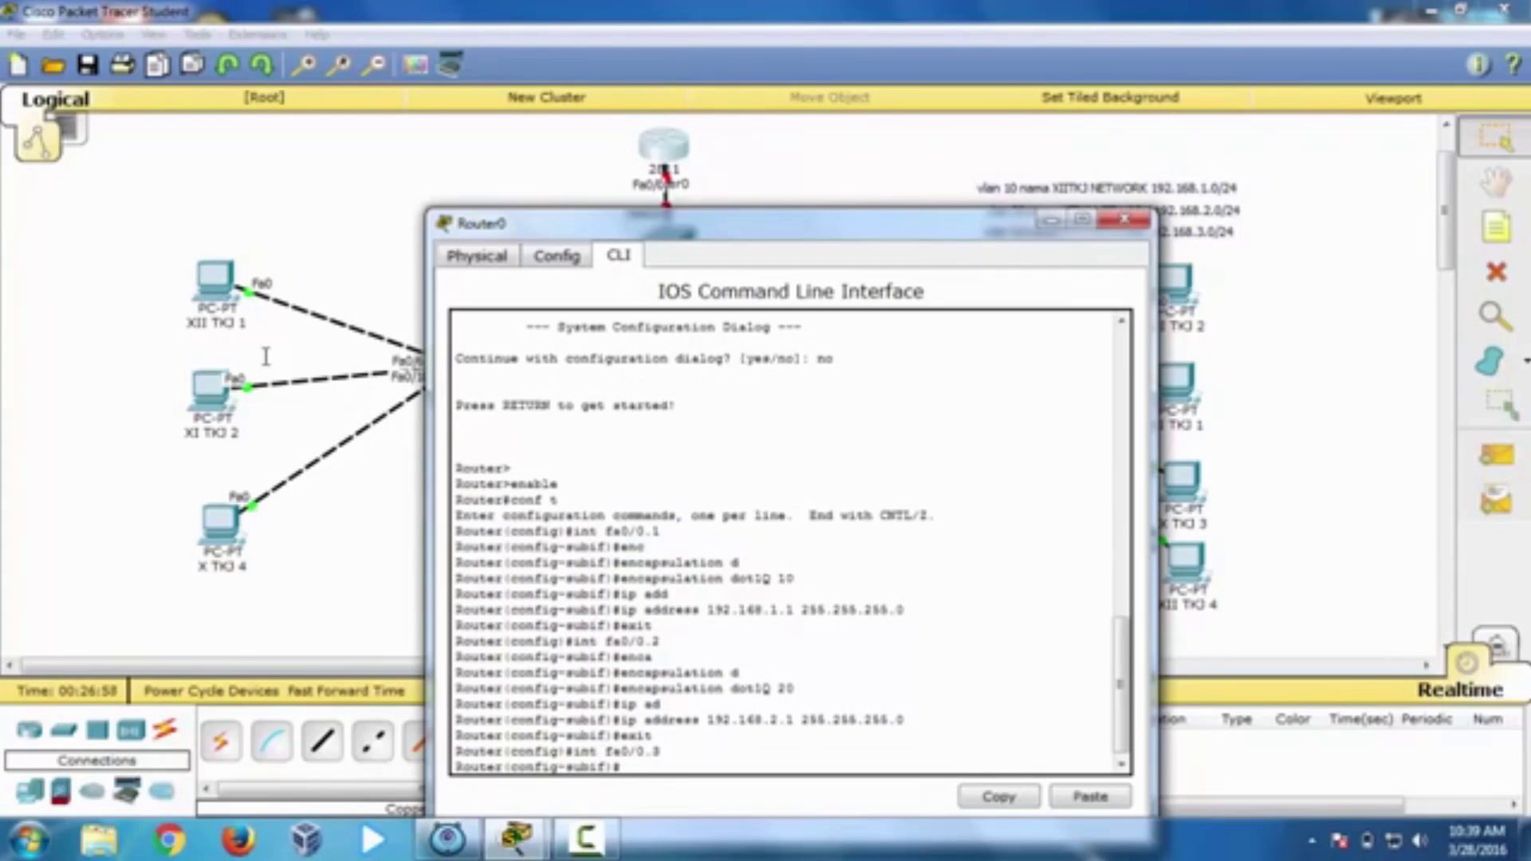
pyautogui.write('enca')
pyautogui.press('Tab')
pyautogui.write('d')
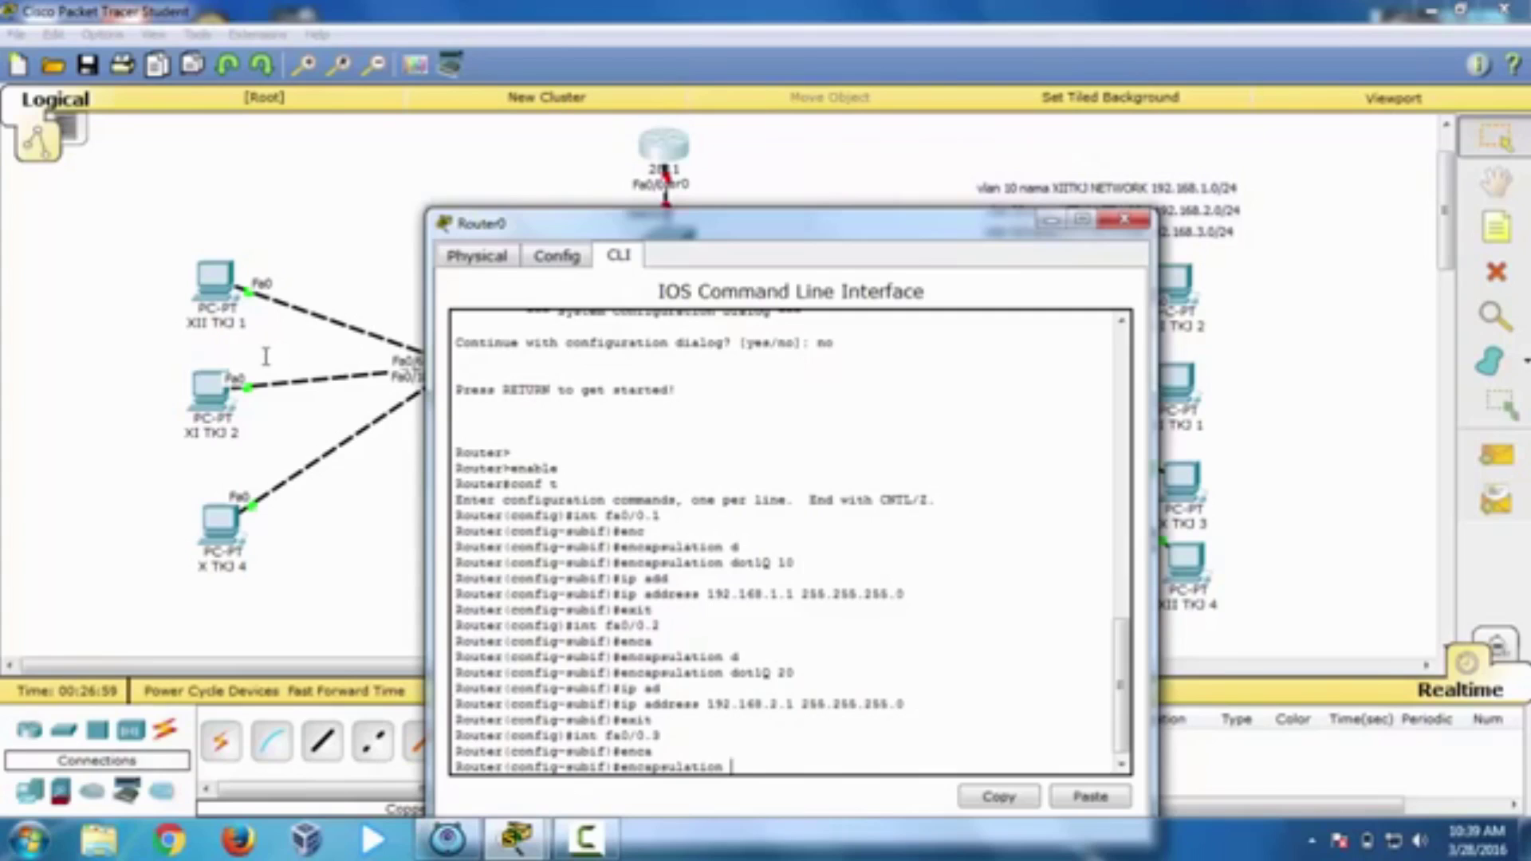
pyautogui.press('Tab')
pyautogui.write('3')
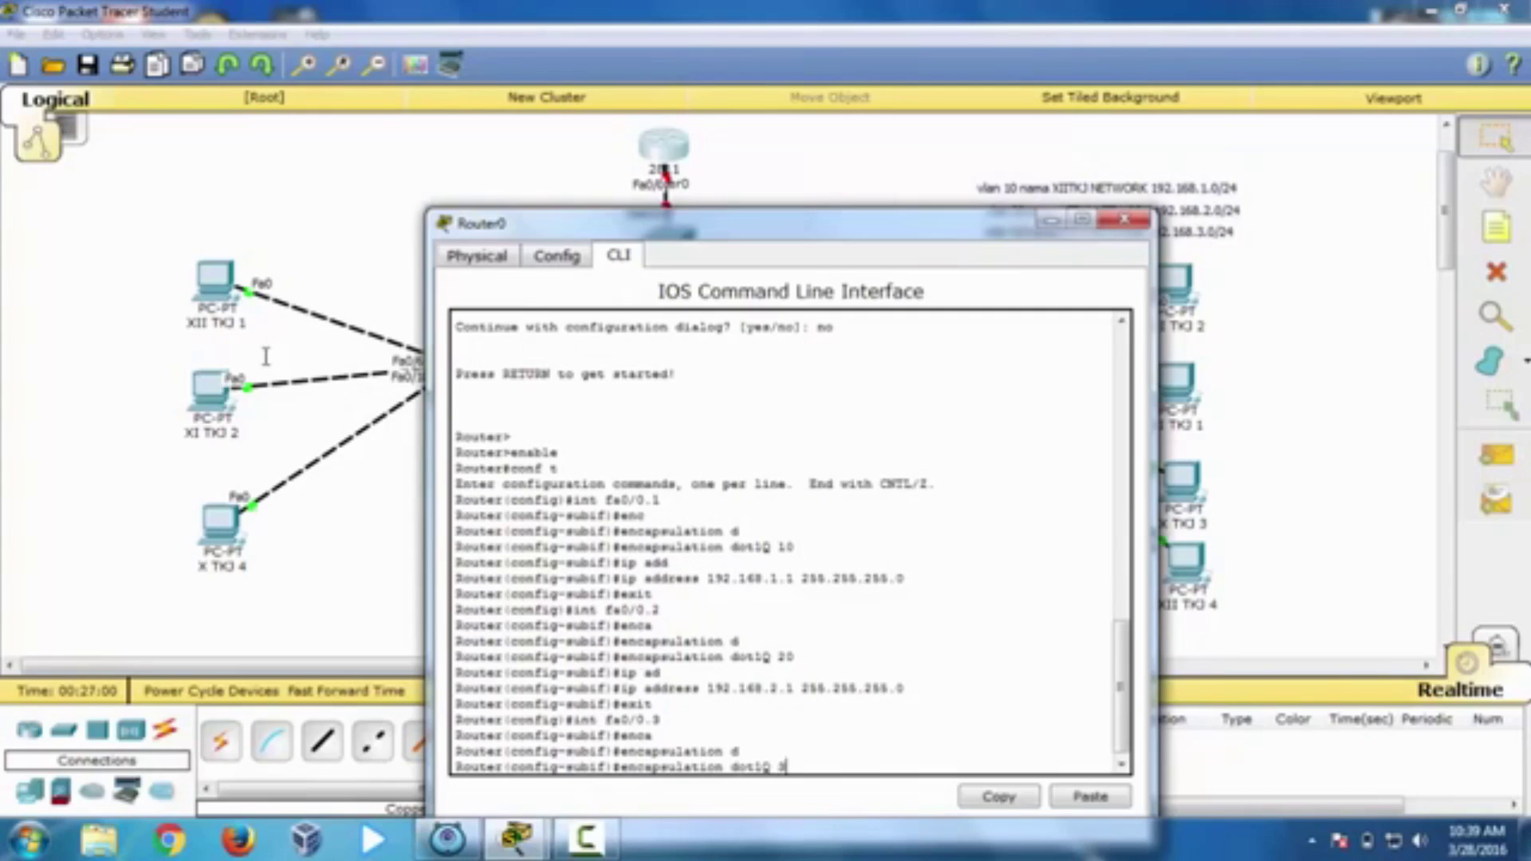
pyautogui.write('0')
pyautogui.press('Return')
# Step: Assign IP address 192.168.3.1 with mask 255.255.255.0 to subinterface fa0/0.3
pyautogui.write('ip a')
pyautogui.press('Tab')
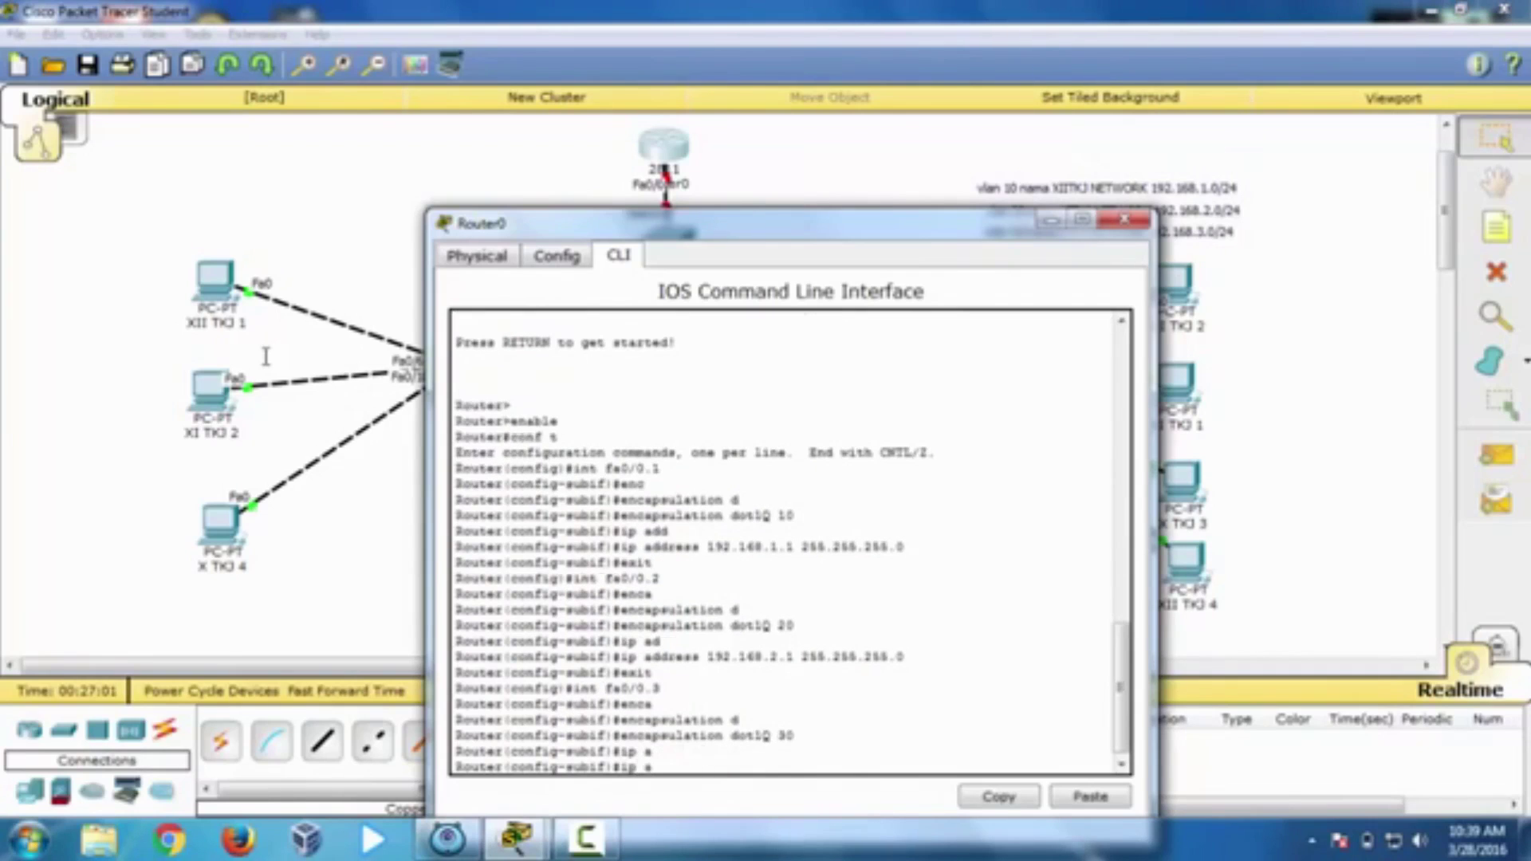
pyautogui.write('dd')
pyautogui.press('Tab')
pyautogui.write('192.168')
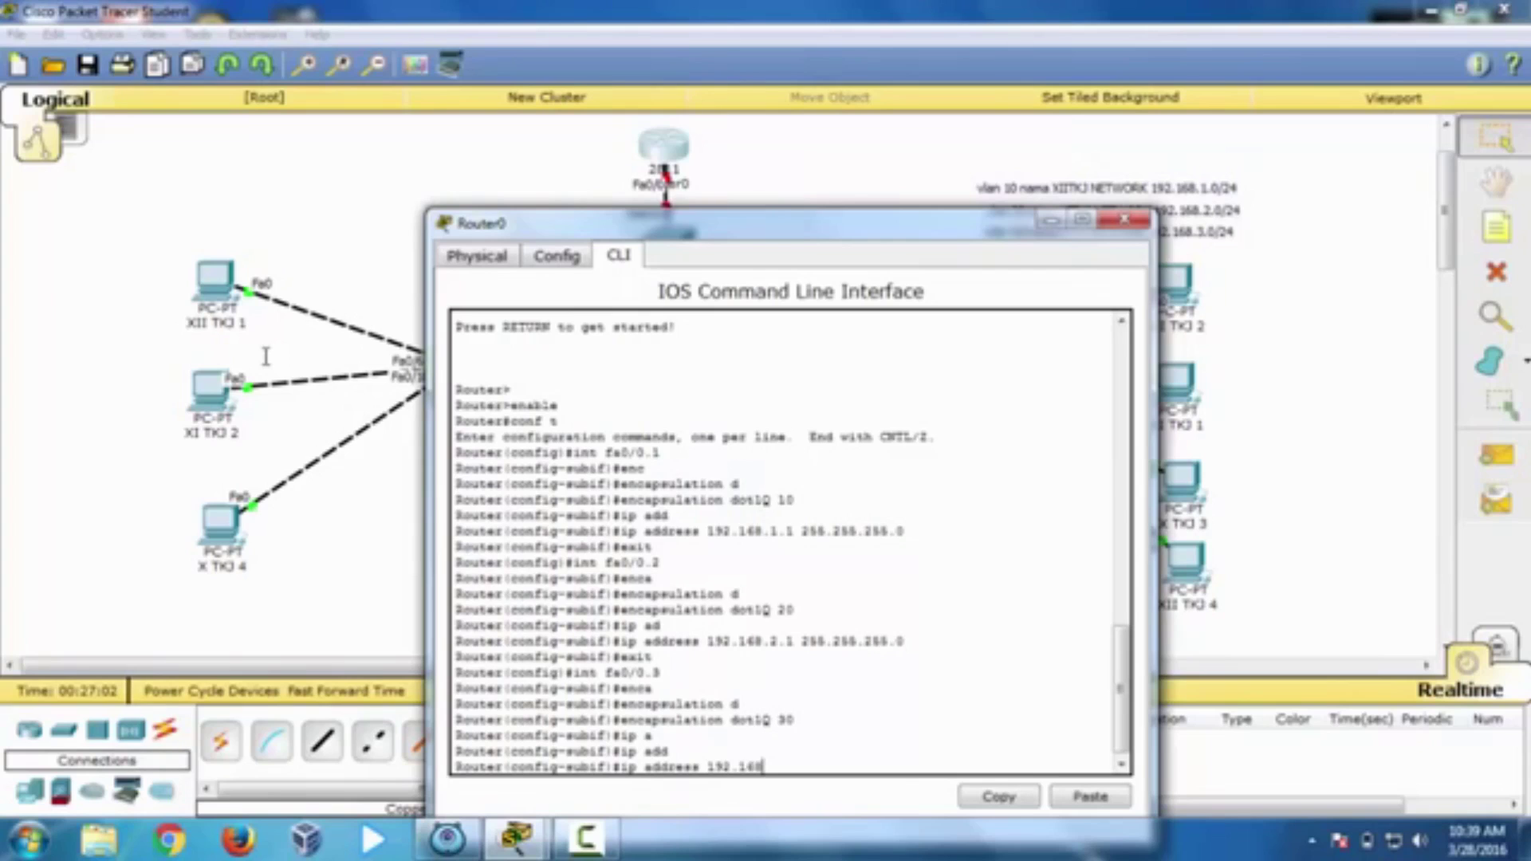
pyautogui.write('.3.1 255.2')
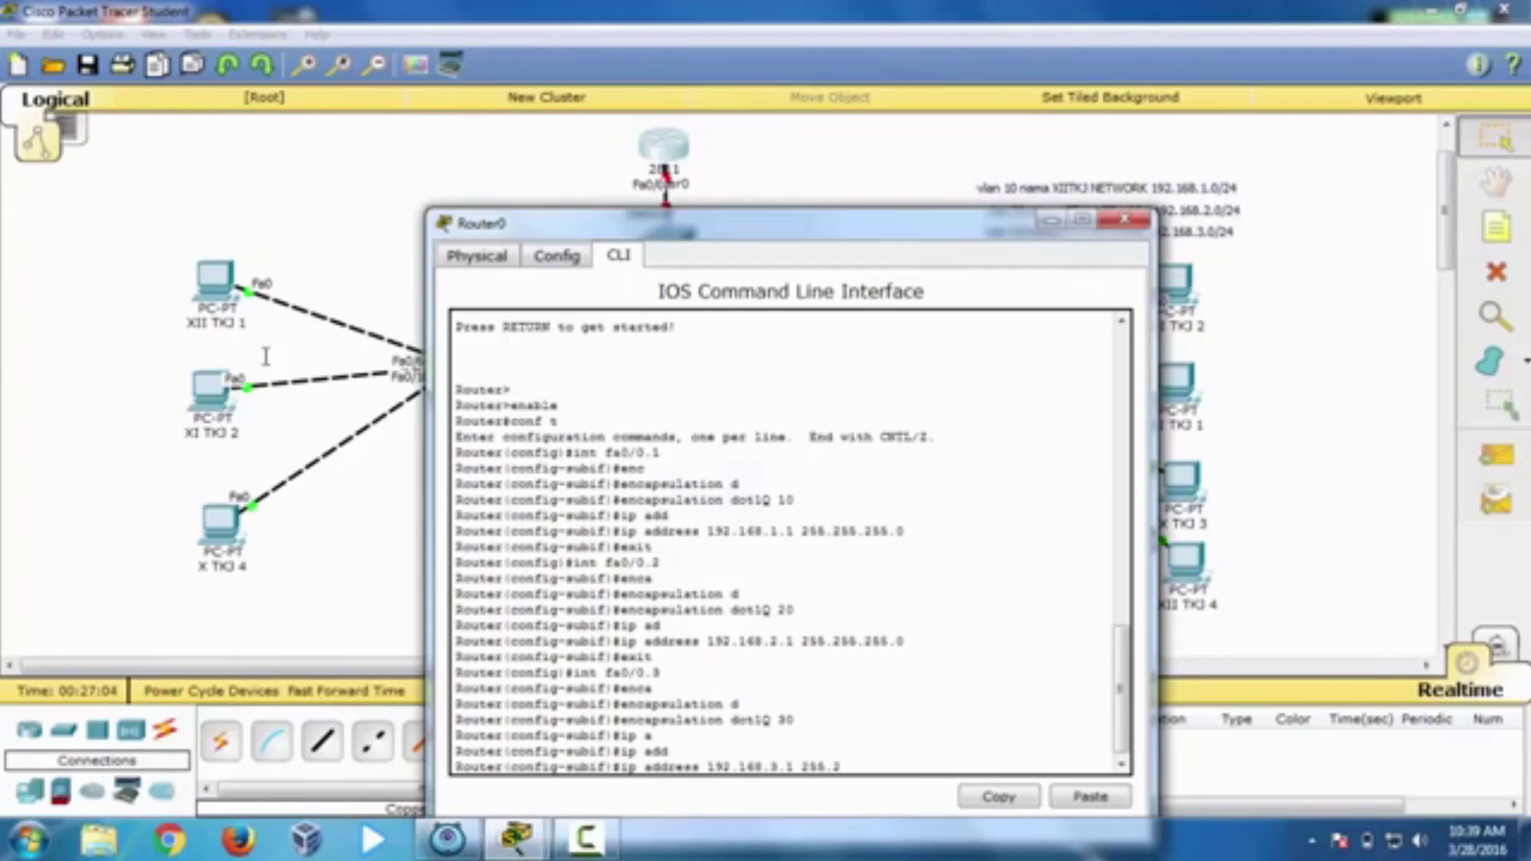
pyautogui.write('55.255.0')
pyautogui.press('Return')
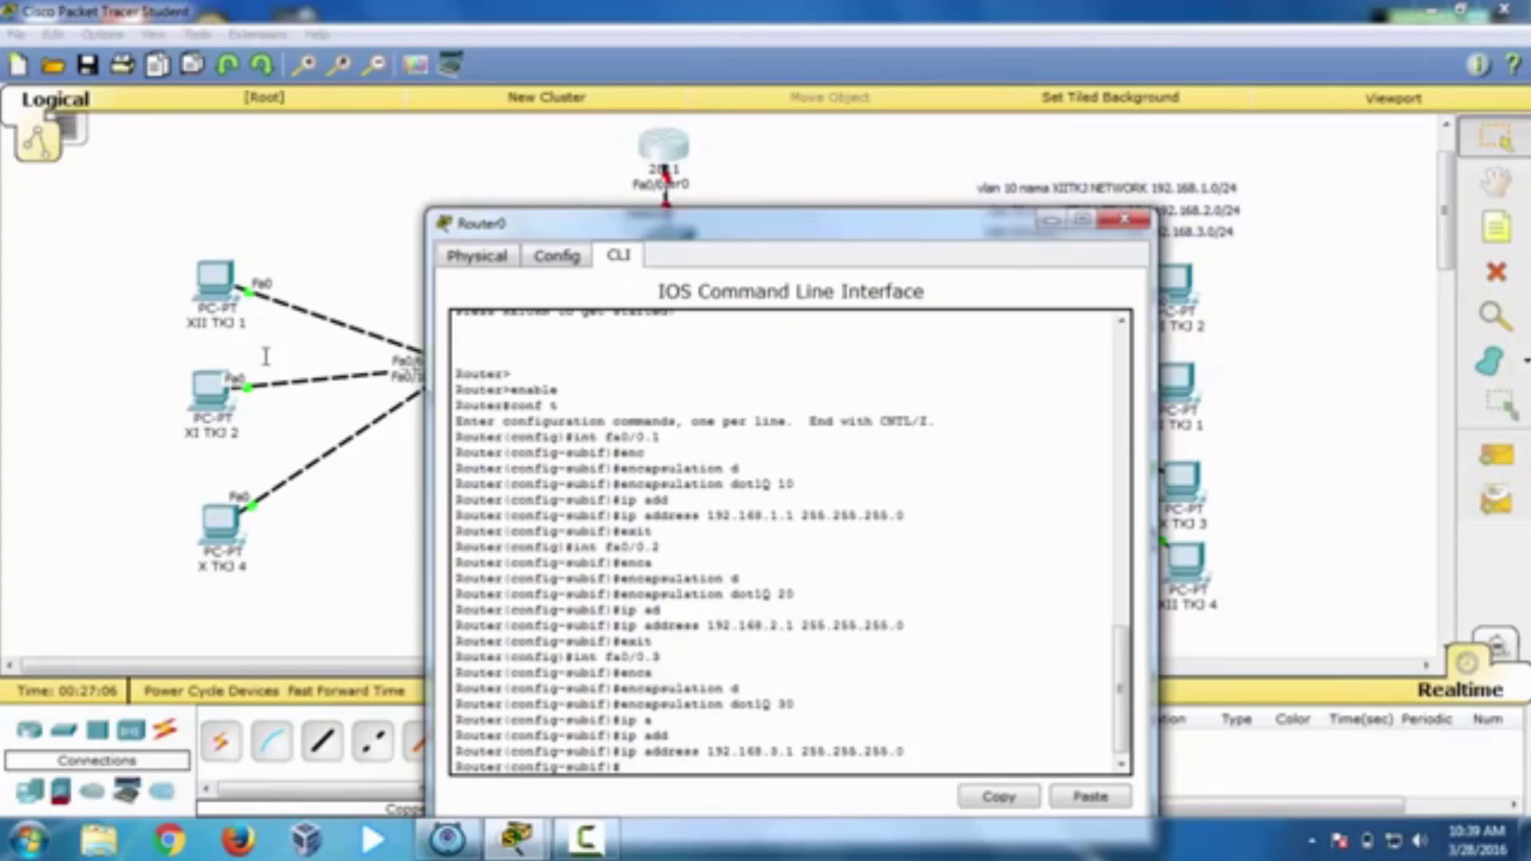
# Step: Display Router0's running configuration and review the subinterfaces' encapsulation and IP addresses through to the end of the listing
pyautogui.write('do sh run')
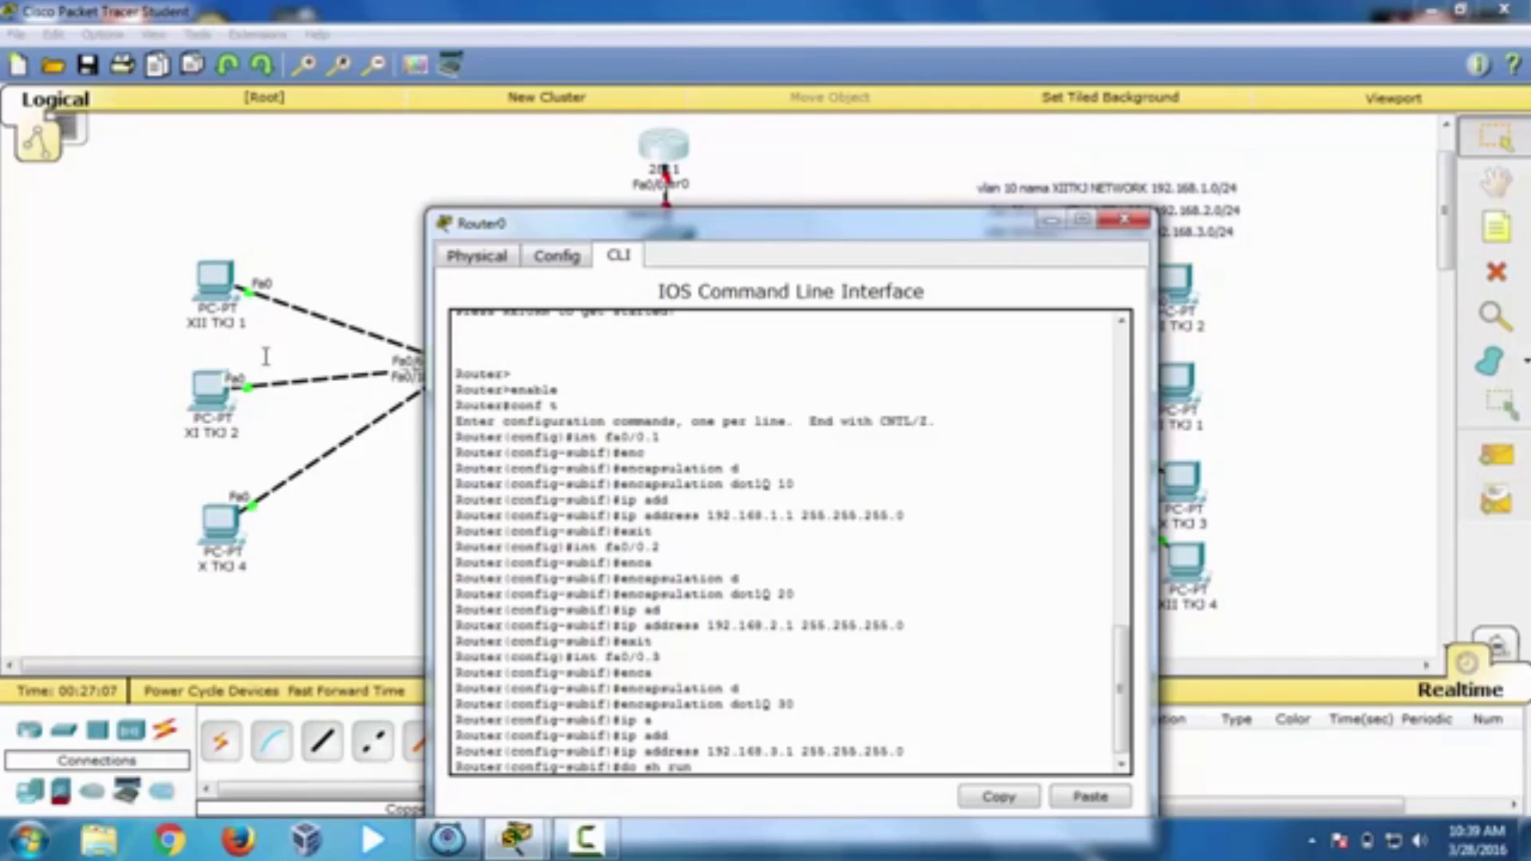
pyautogui.press('Return')
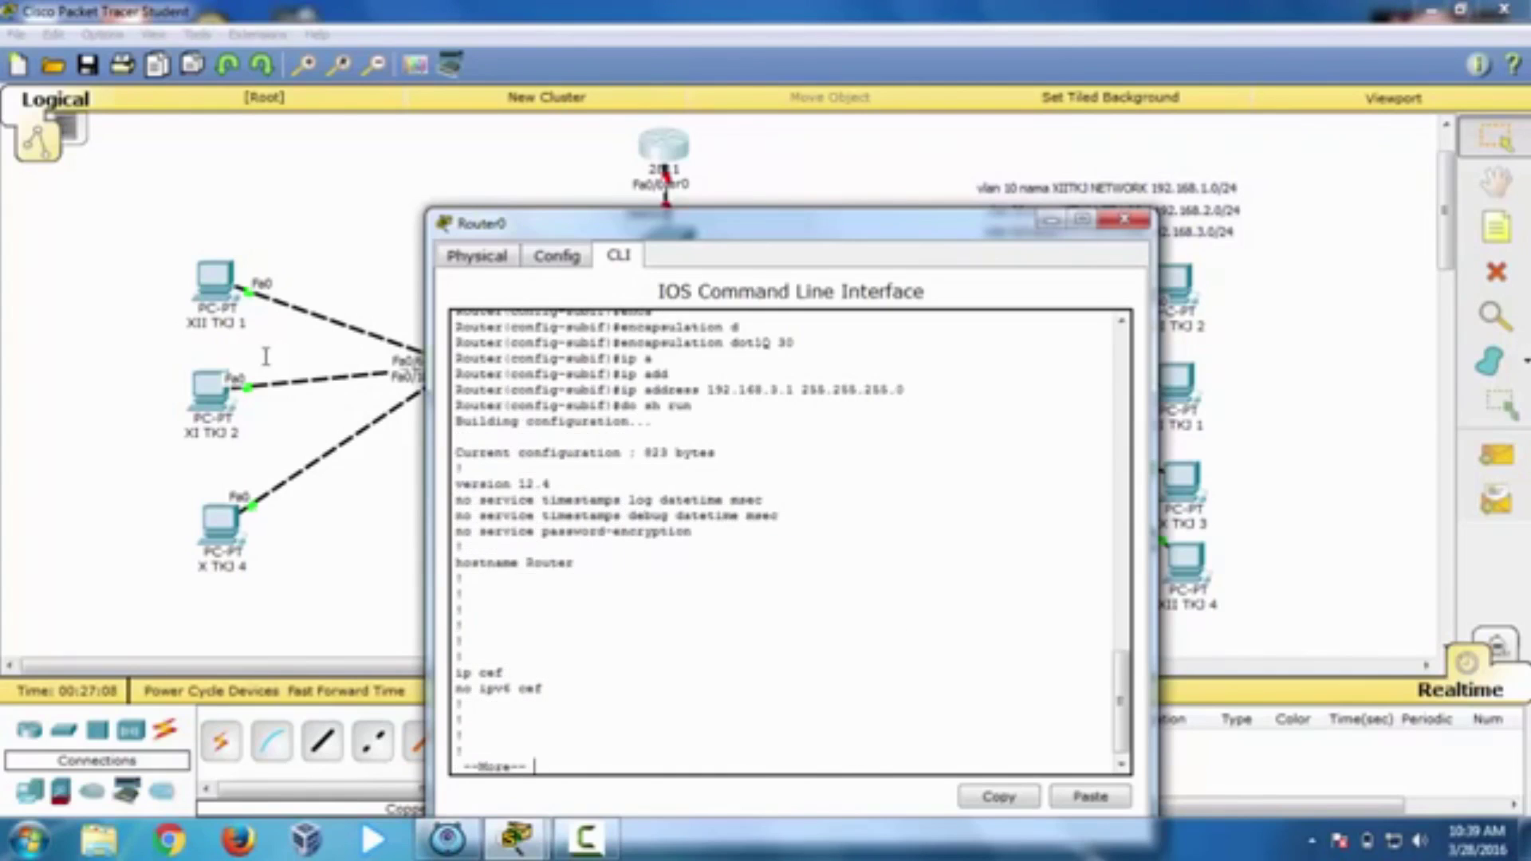
pyautogui.press('Return')
pyautogui.press('Return')
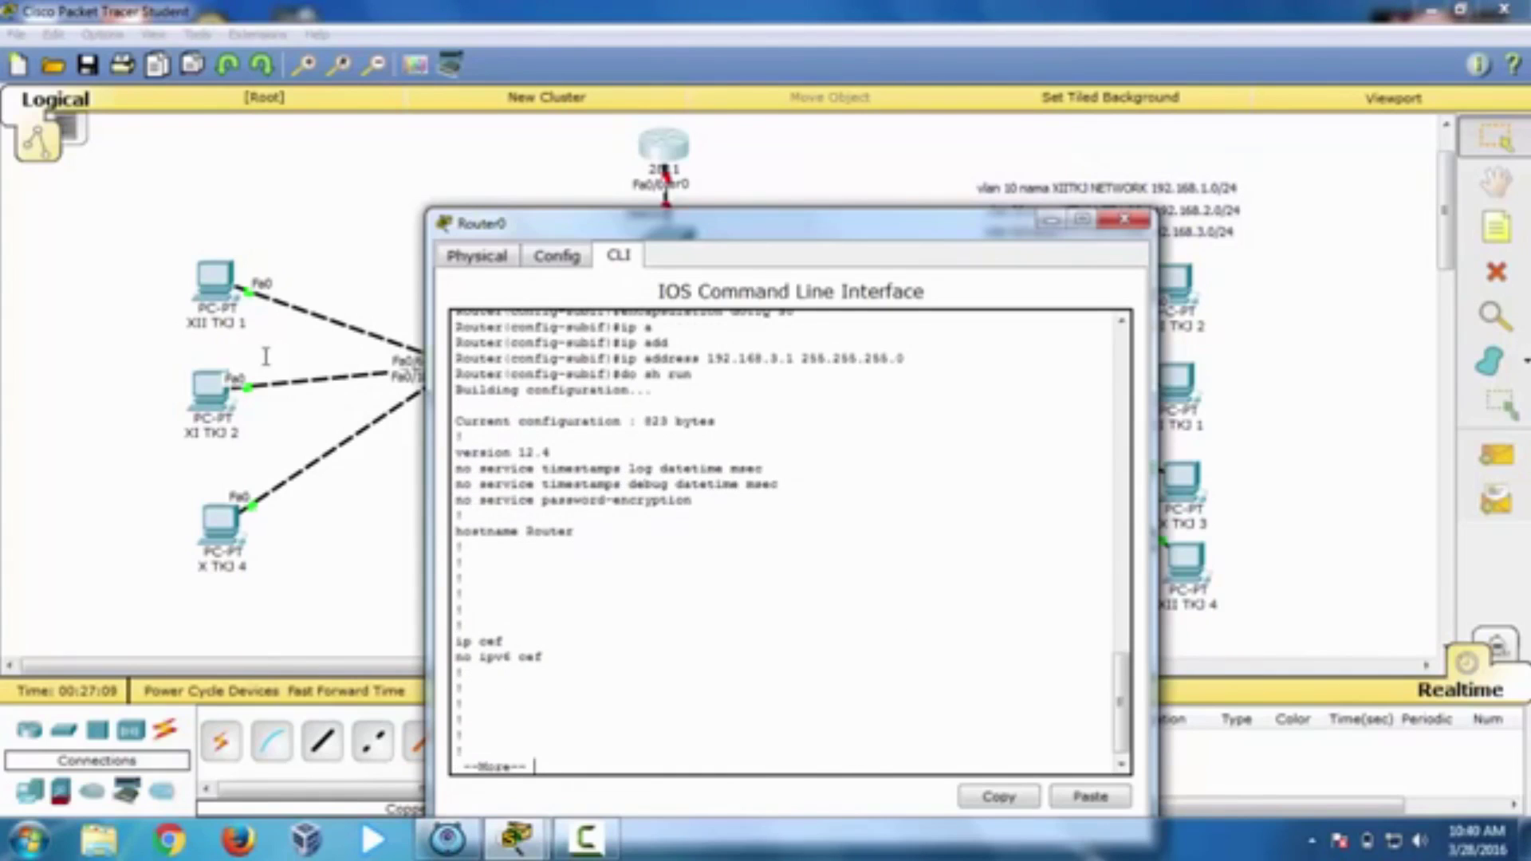
pyautogui.press('Return')
pyautogui.press('Return')
pyautogui.press('Return')
pyautogui.press('Return')
pyautogui.press('Return')
pyautogui.press('Return')
pyautogui.press('Return')
pyautogui.press('Return')
pyautogui.press('Return')
pyautogui.press('Return')
pyautogui.press('Return')
pyautogui.press('Return')
pyautogui.press('Return')
pyautogui.press('Return')
pyautogui.press('Return')
pyautogui.press('Return')
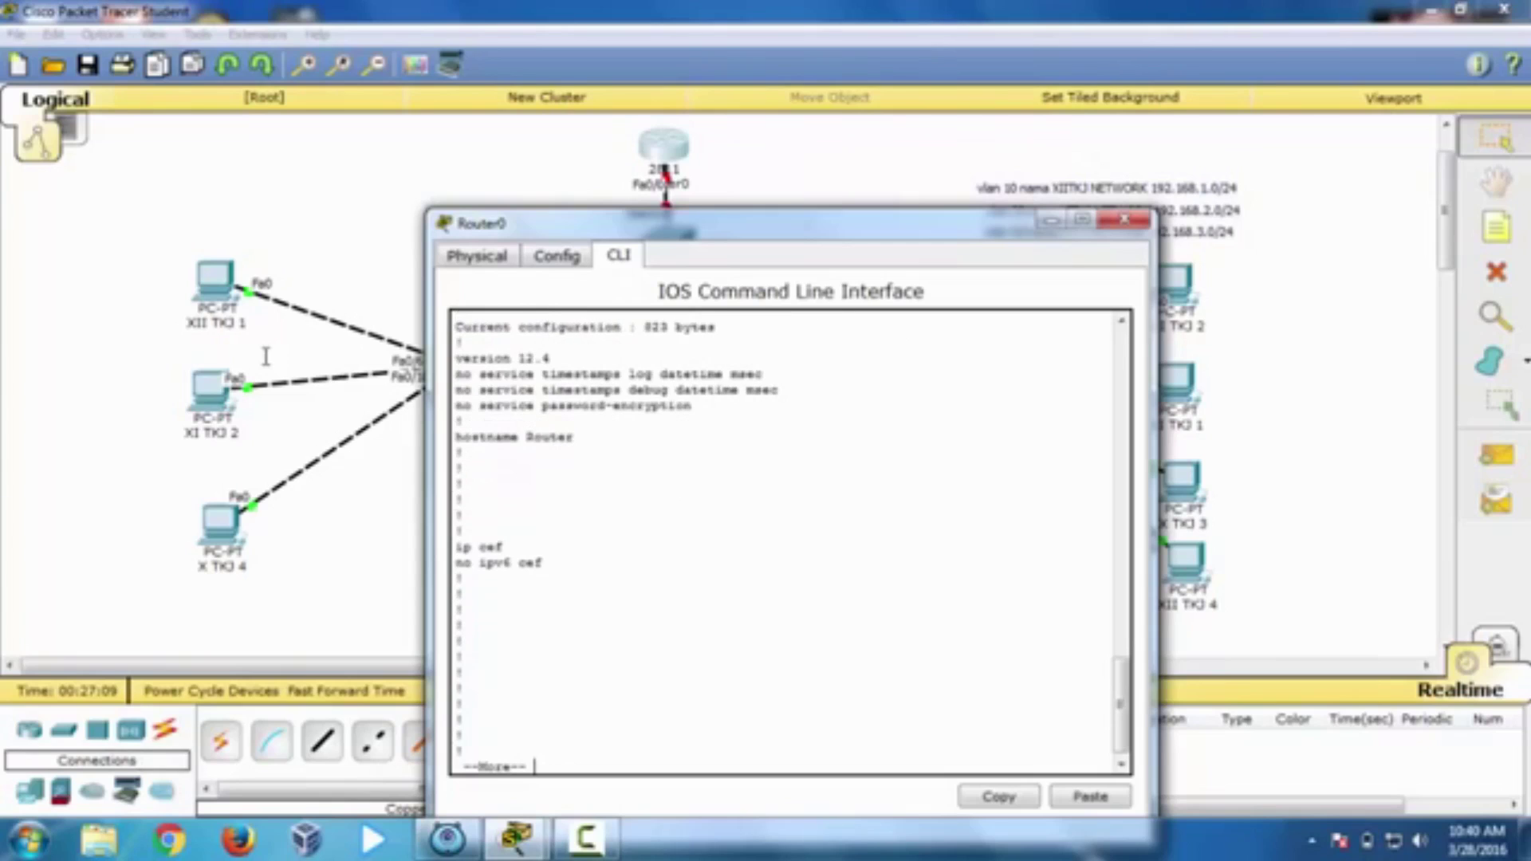
pyautogui.press('Return')
pyautogui.press('Return')
pyautogui.press('Return')
pyautogui.press('Return')
pyautogui.press('Return')
pyautogui.press('Return')
pyautogui.press('Return')
pyautogui.press('Return')
pyautogui.press('Return')
pyautogui.press('Return')
pyautogui.press('Return')
pyautogui.press('Return')
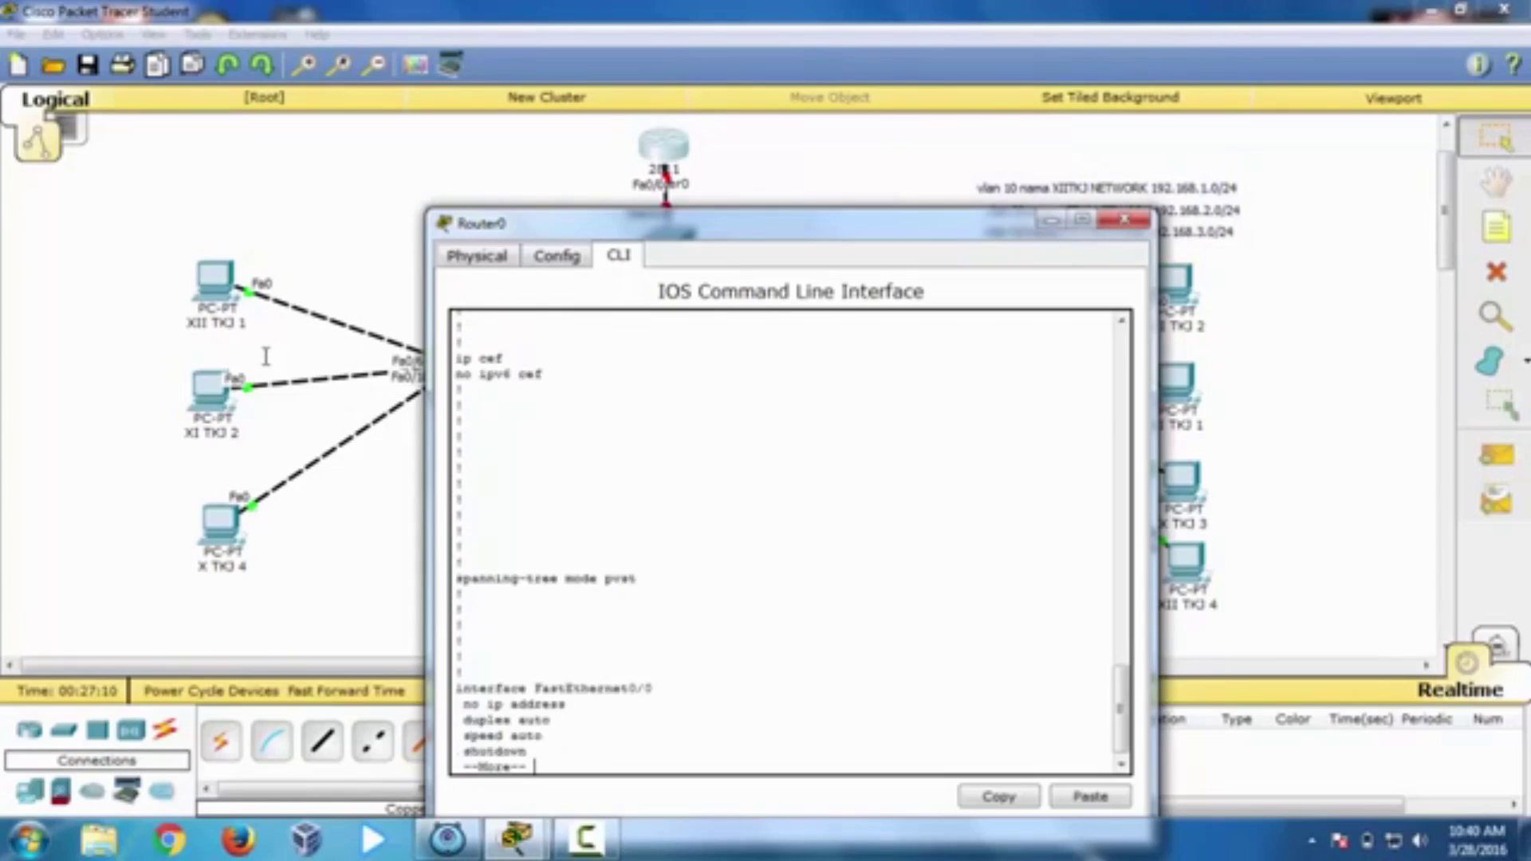
pyautogui.press('Return')
pyautogui.press('Return')
pyautogui.press('Return')
pyautogui.press('Return')
pyautogui.press('Return')
pyautogui.press('Return')
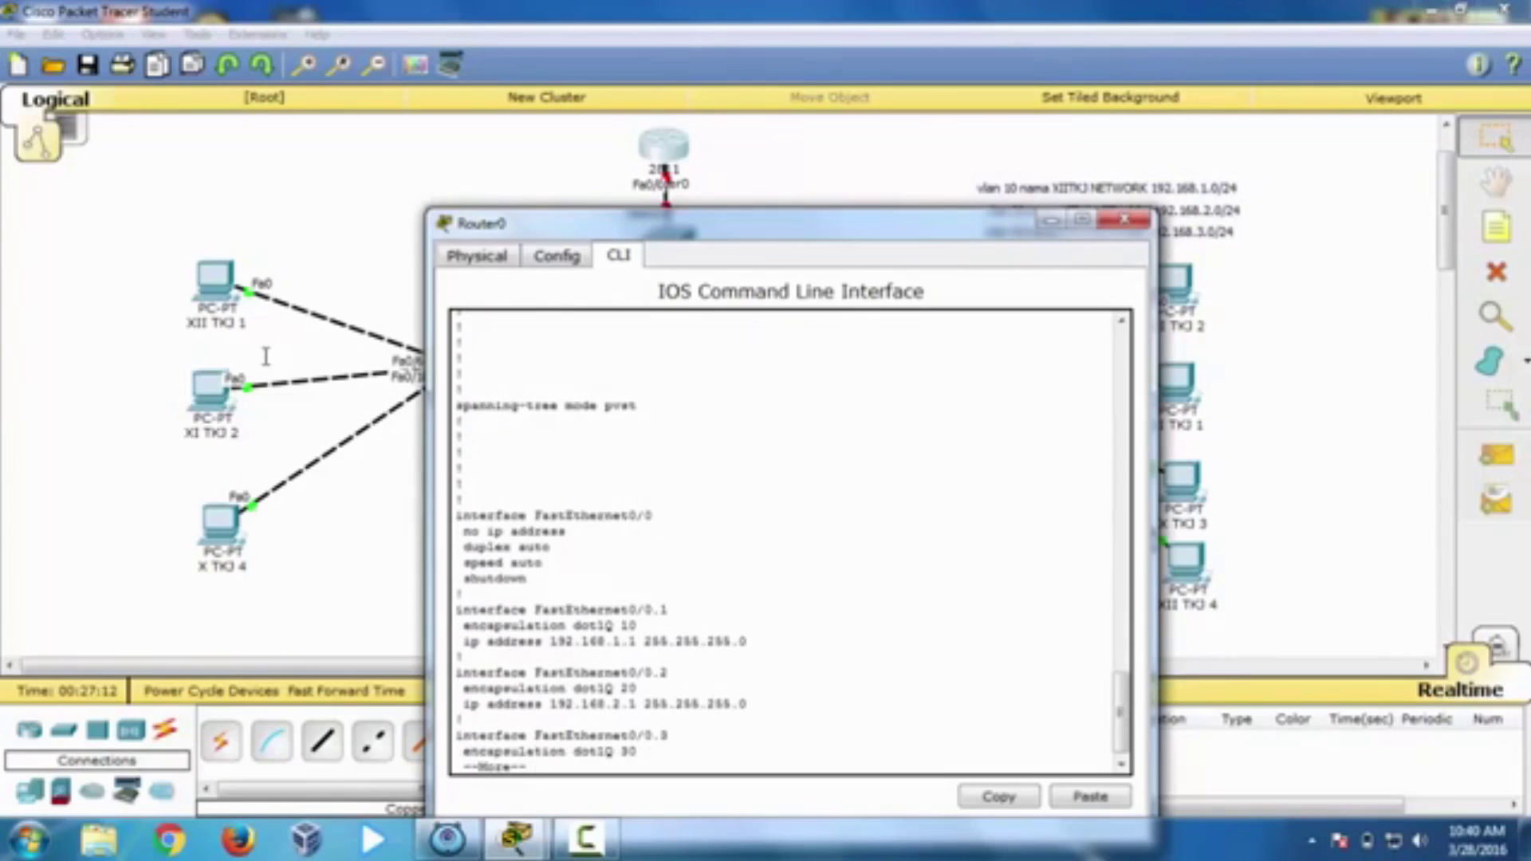
pyautogui.press('Return')
pyautogui.press('Return')
pyautogui.press('Return')
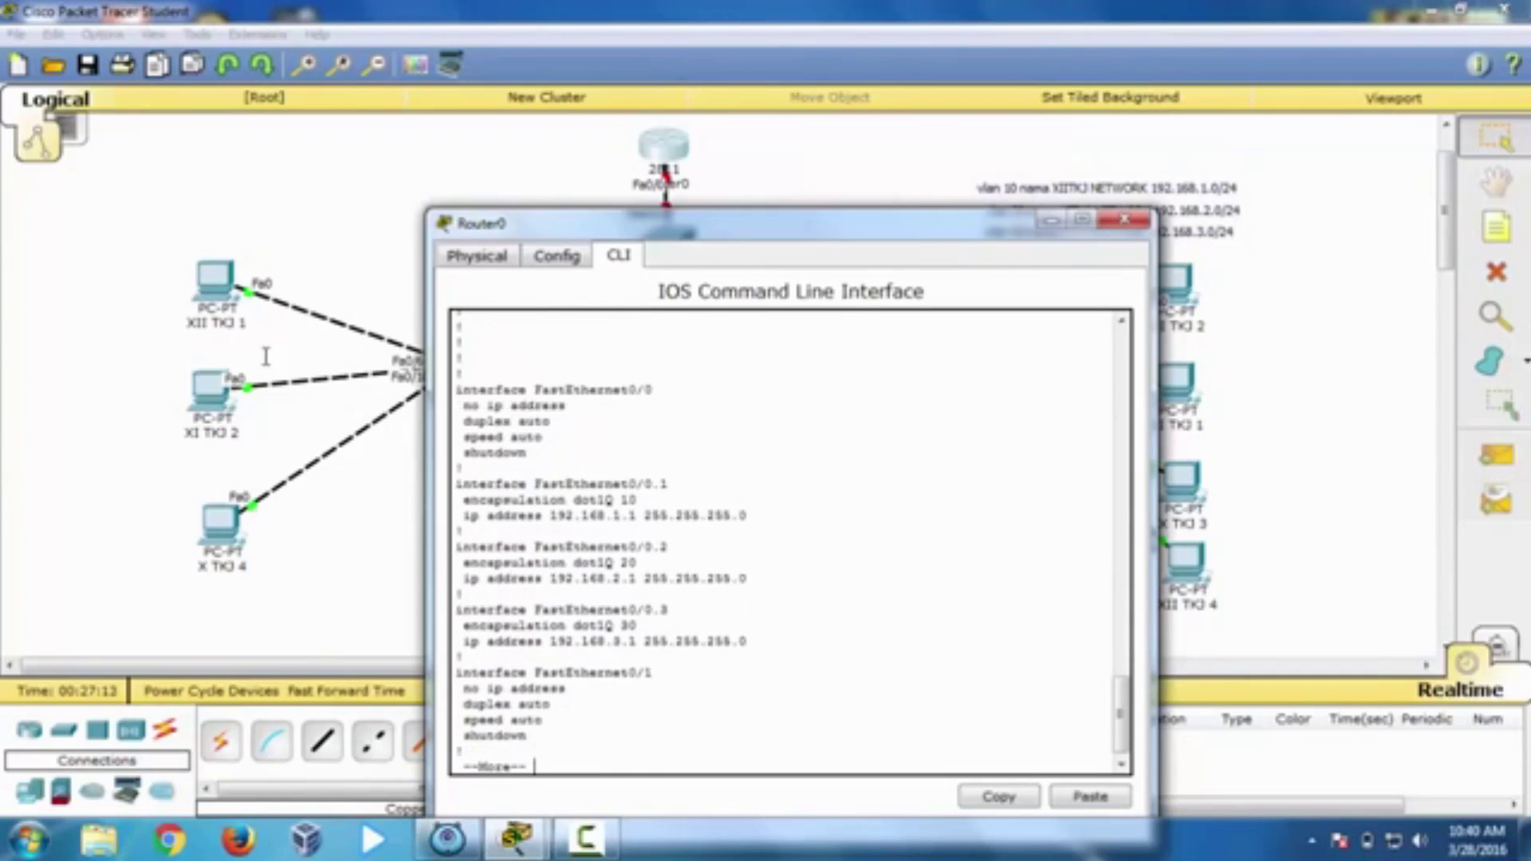
pyautogui.press('Return')
pyautogui.press('Return')
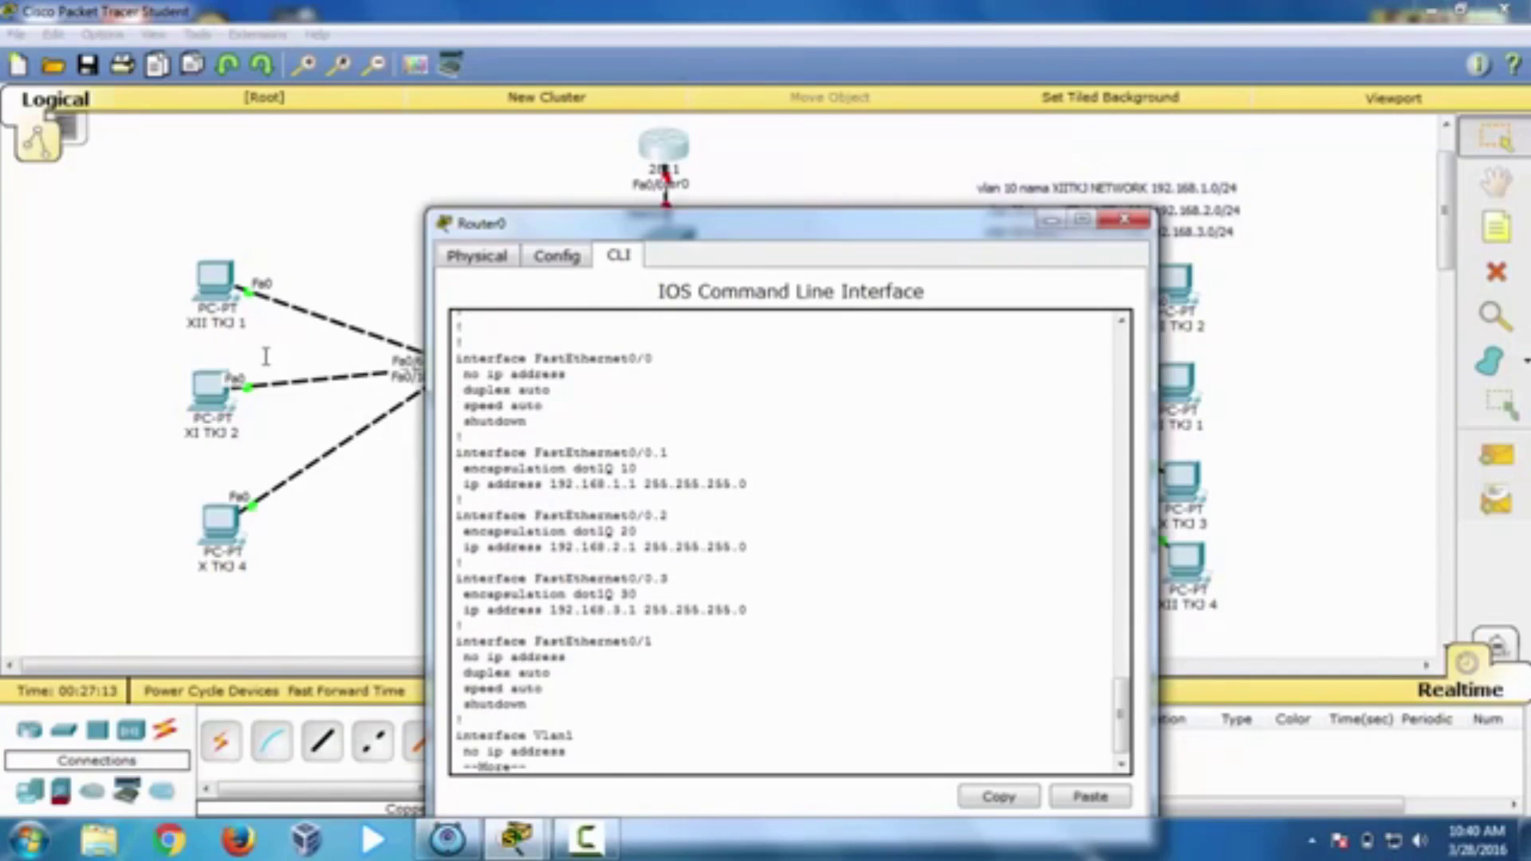
pyautogui.press('space')
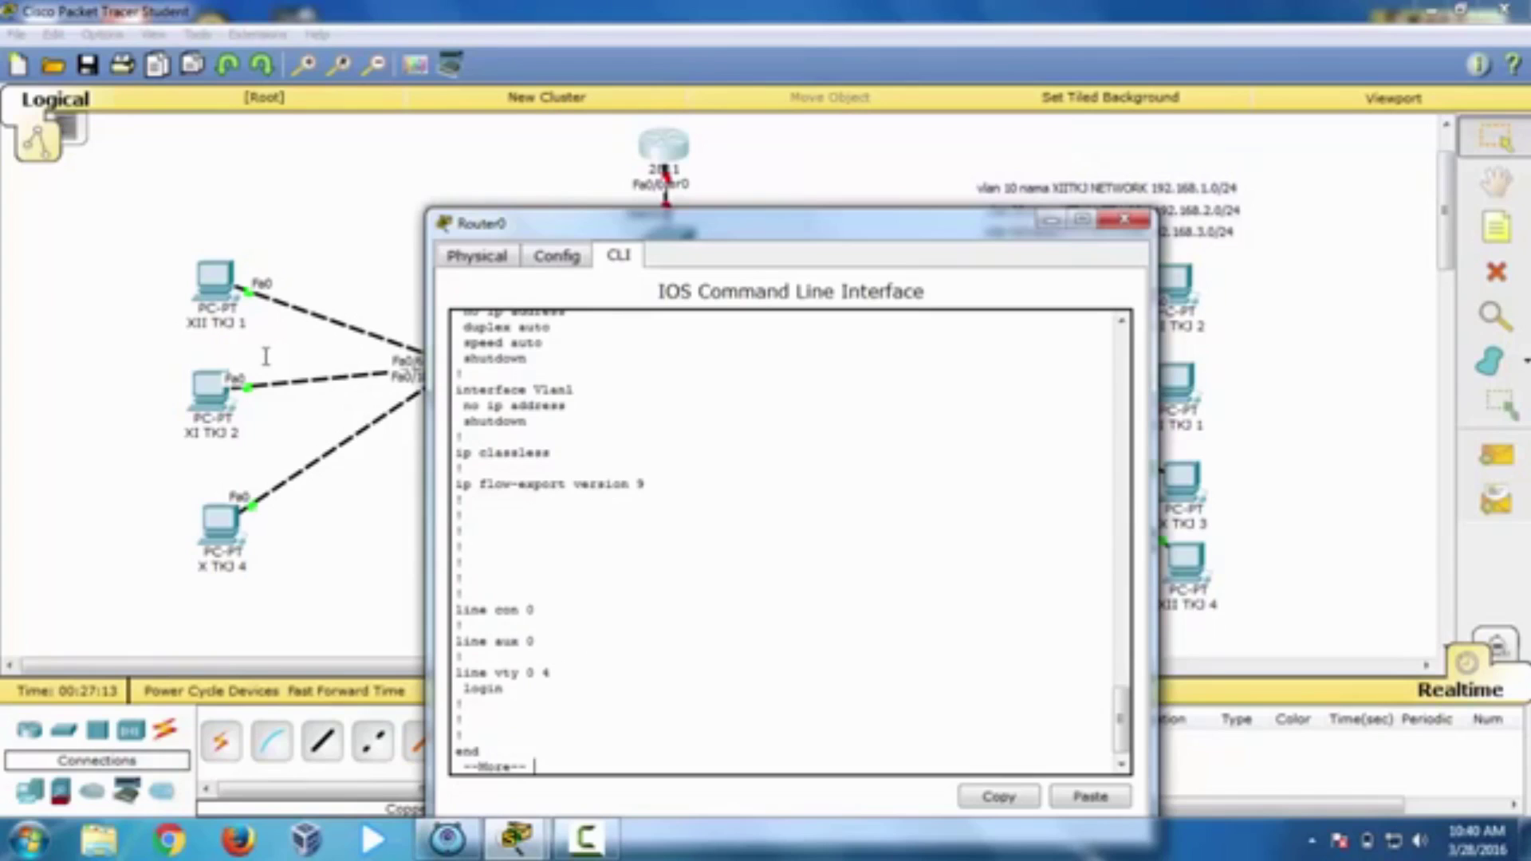
pyautogui.press('space')
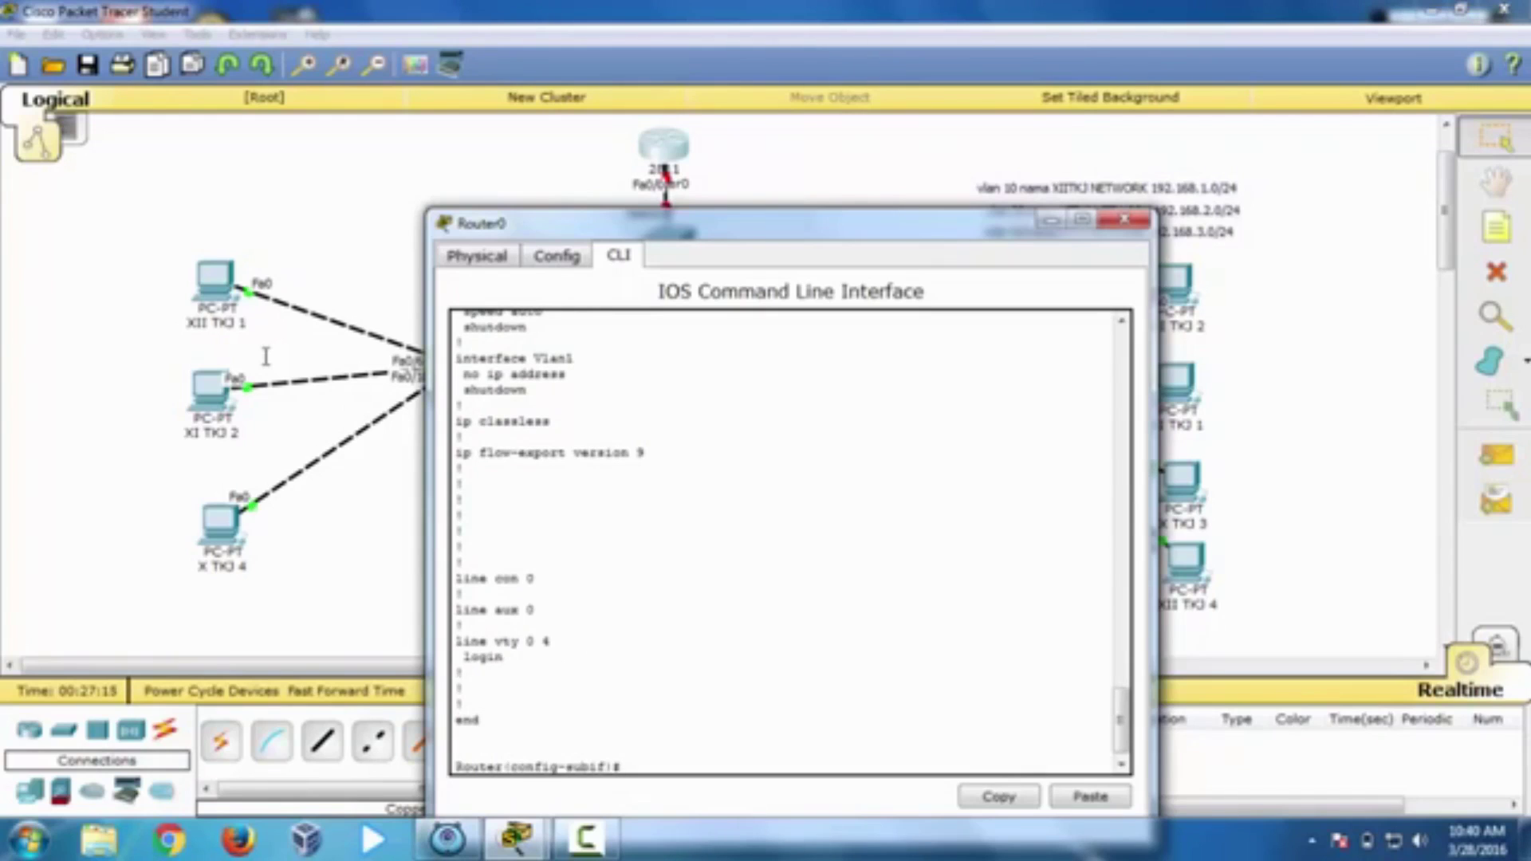
# Step: Create DHCP pool XIITKJ on Router0 with default router 192.168.1.1
pyautogui.write('ip dhcp pool XI')
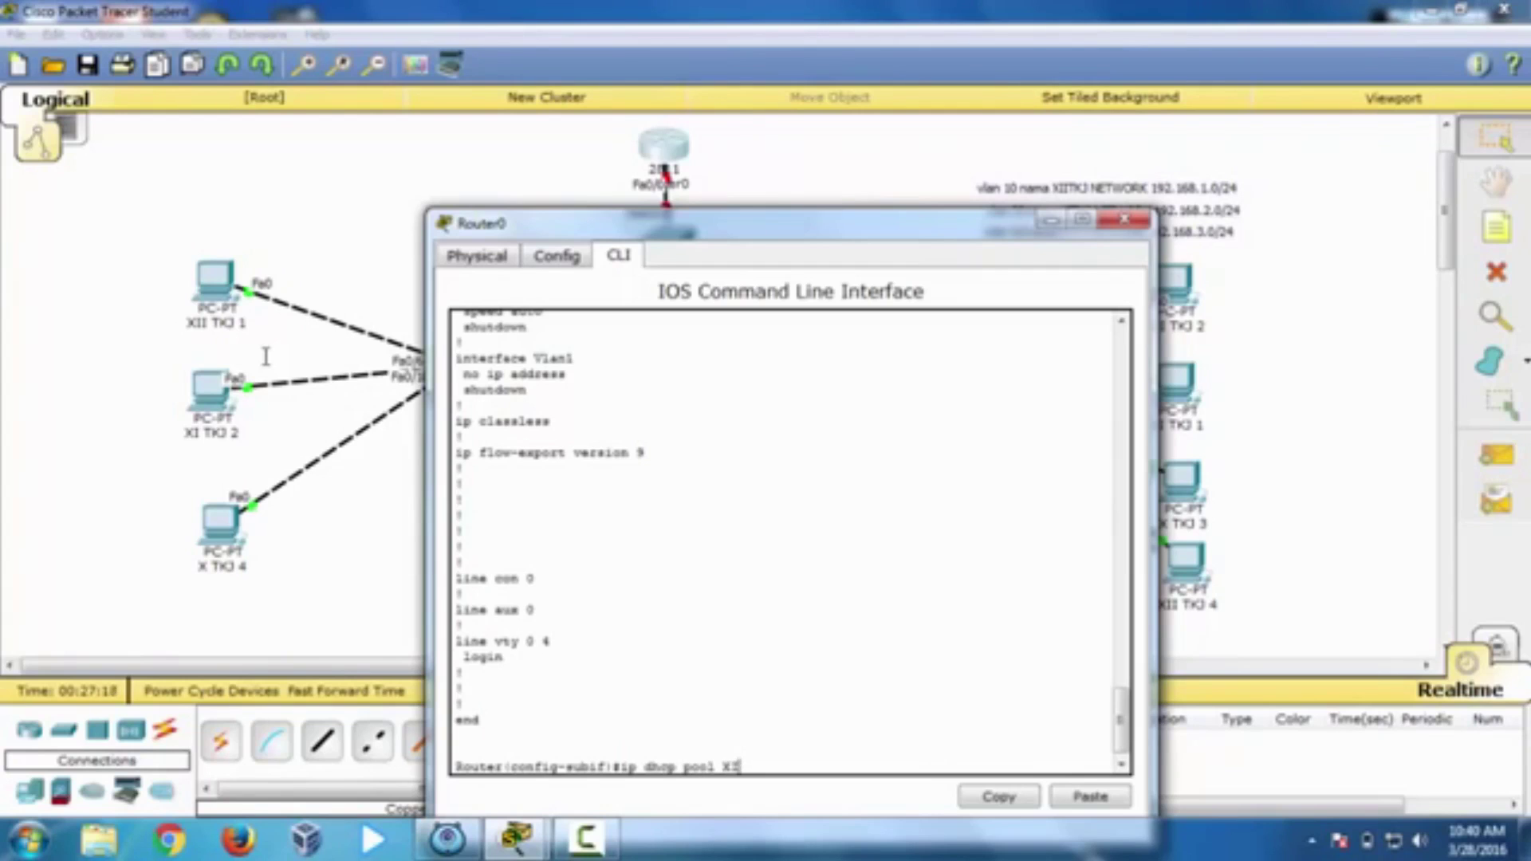
pyautogui.write('ITKJ')
pyautogui.press('Return')
pyautogui.write('de')
pyautogui.press('Tab')
pyautogui.write('192.1')
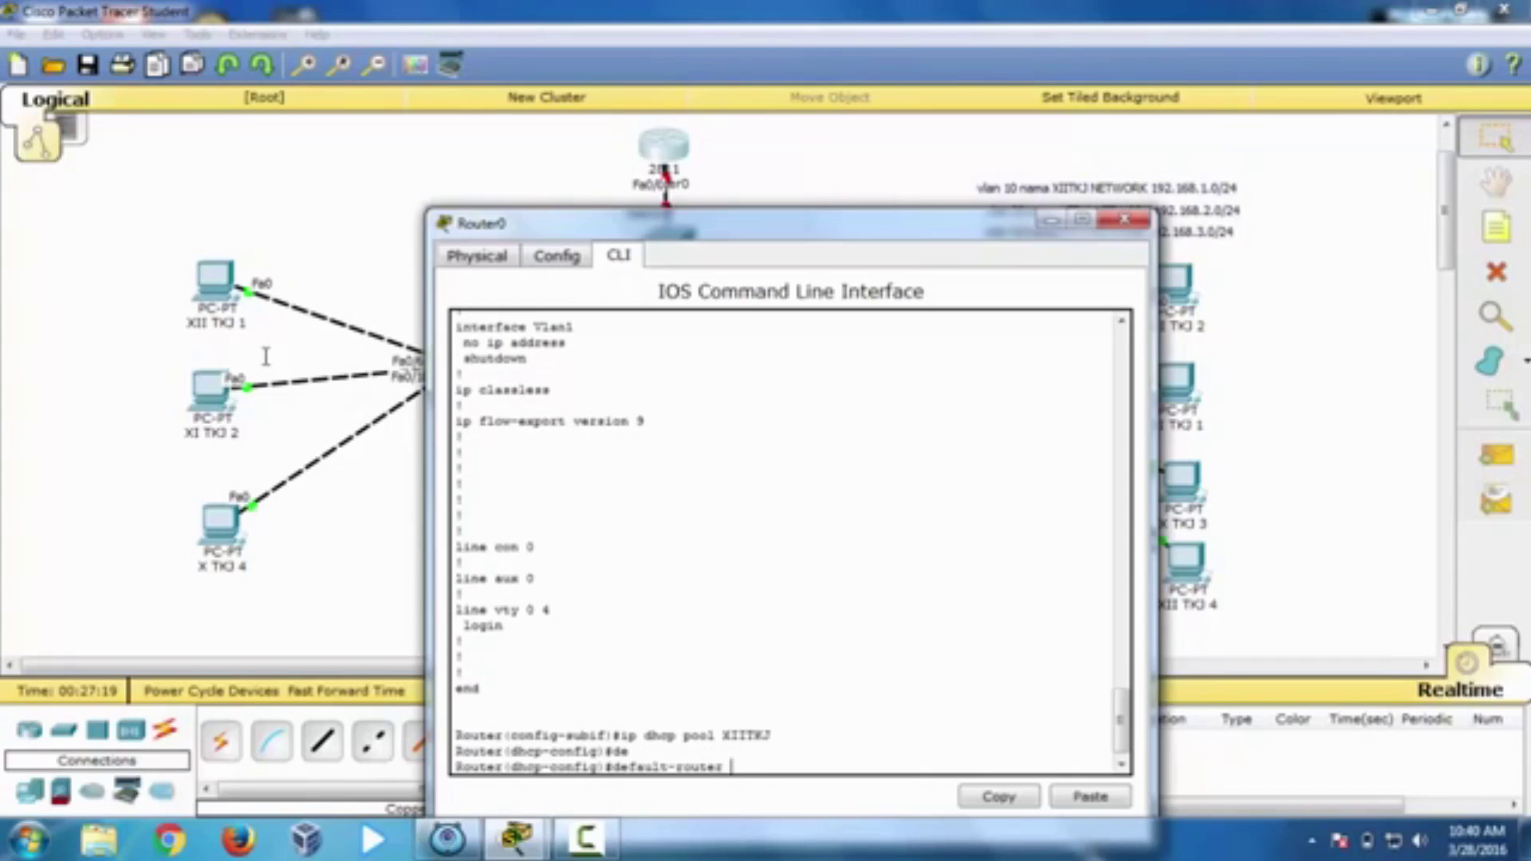
pyautogui.write('68.1.1')
pyautogui.press('Return')
# Step: Set the XIITKJ pool's network to 192.168.1.0 with mask 255.255.255.0 and exit to global configuration
pyautogui.write('dns')
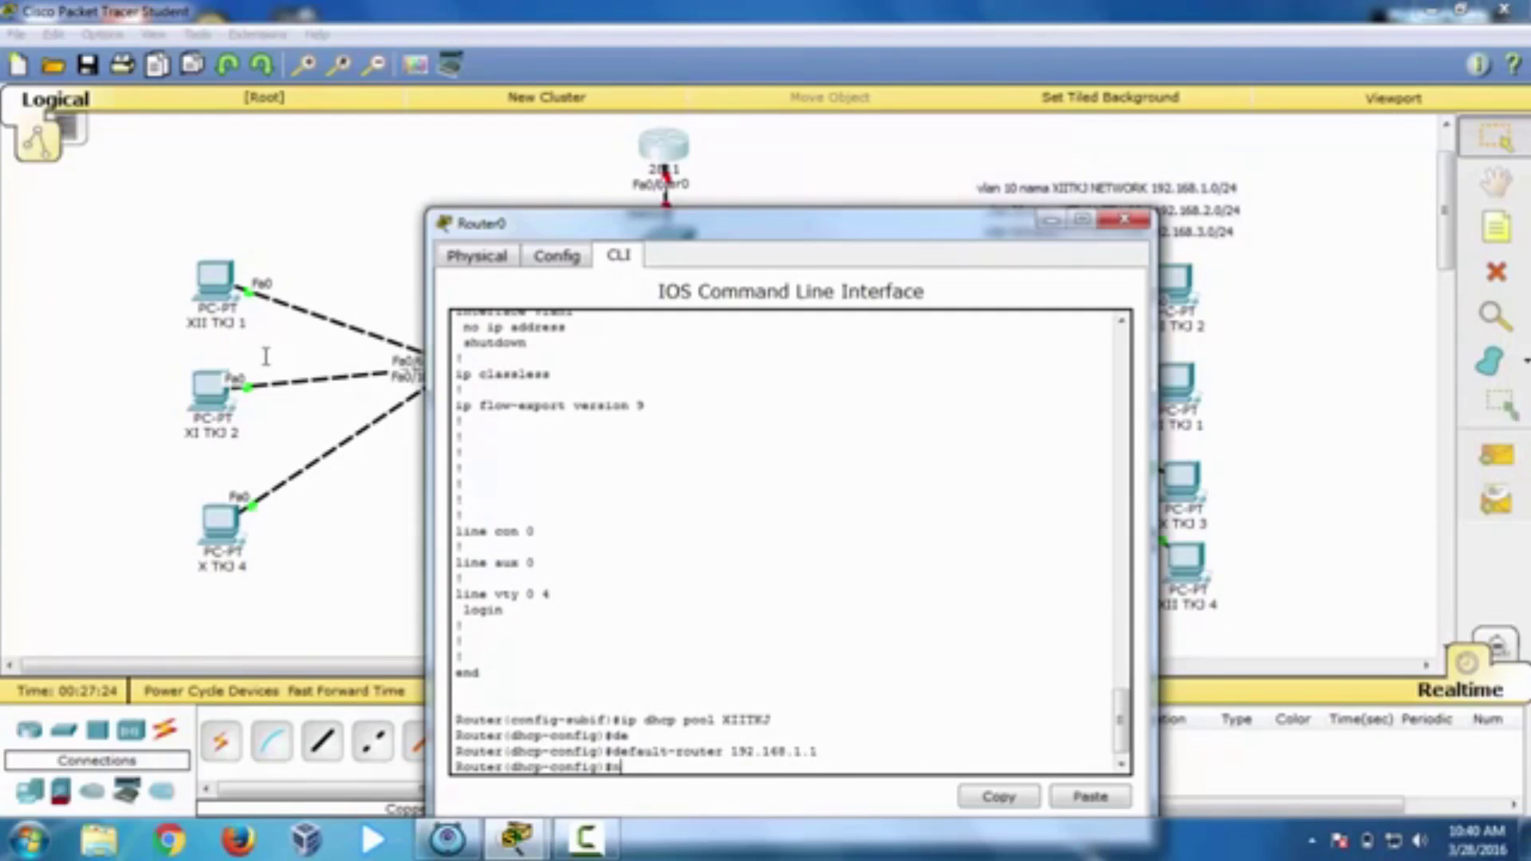
pyautogui.press('Tab')
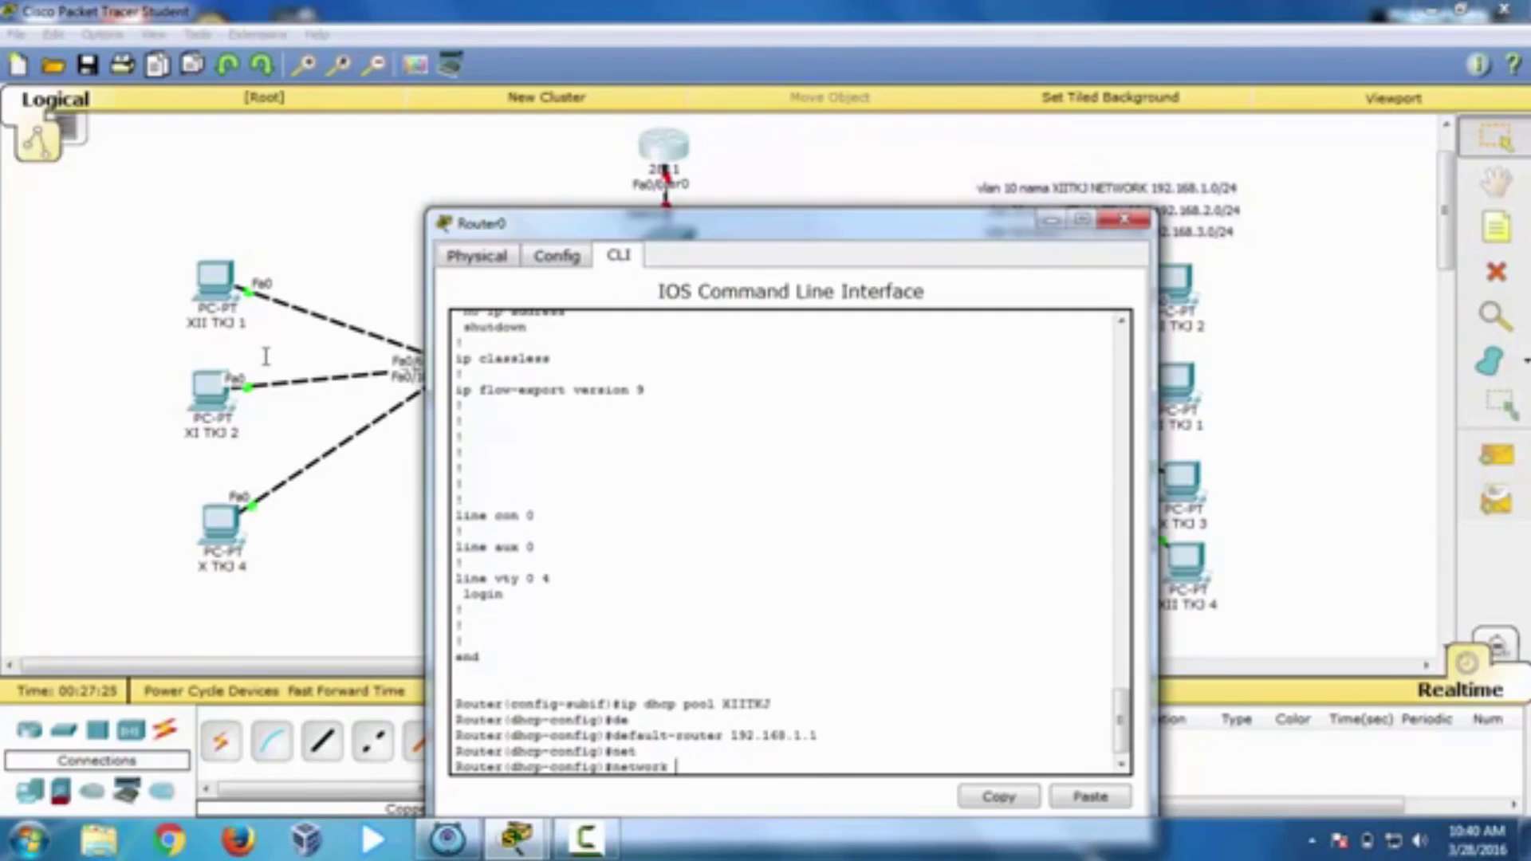
pyautogui.write('192')
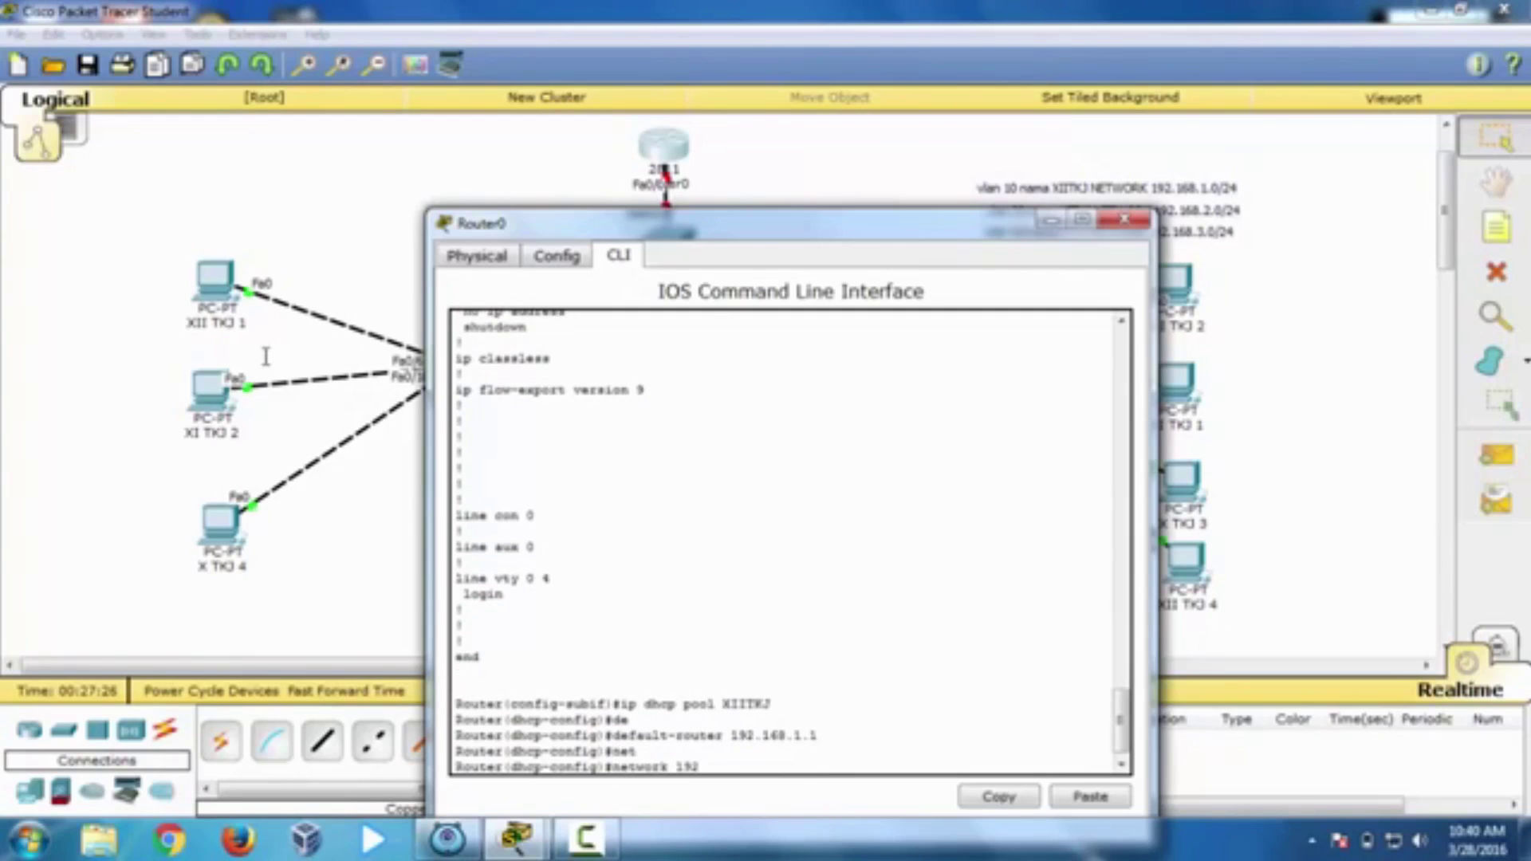
pyautogui.write('.168.1.0 255.255.255.0')
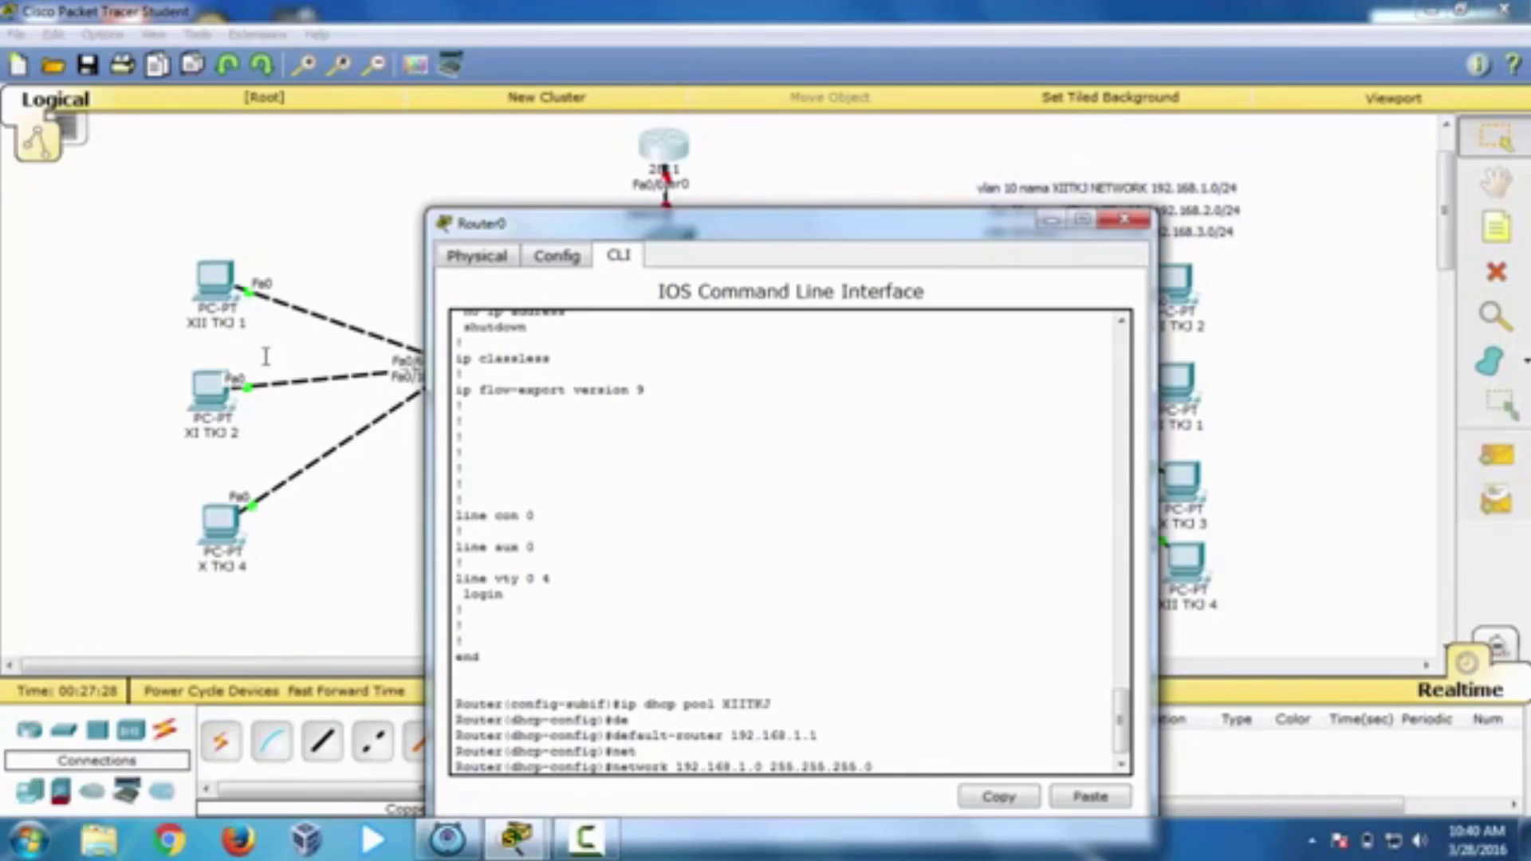
pyautogui.press('Return')
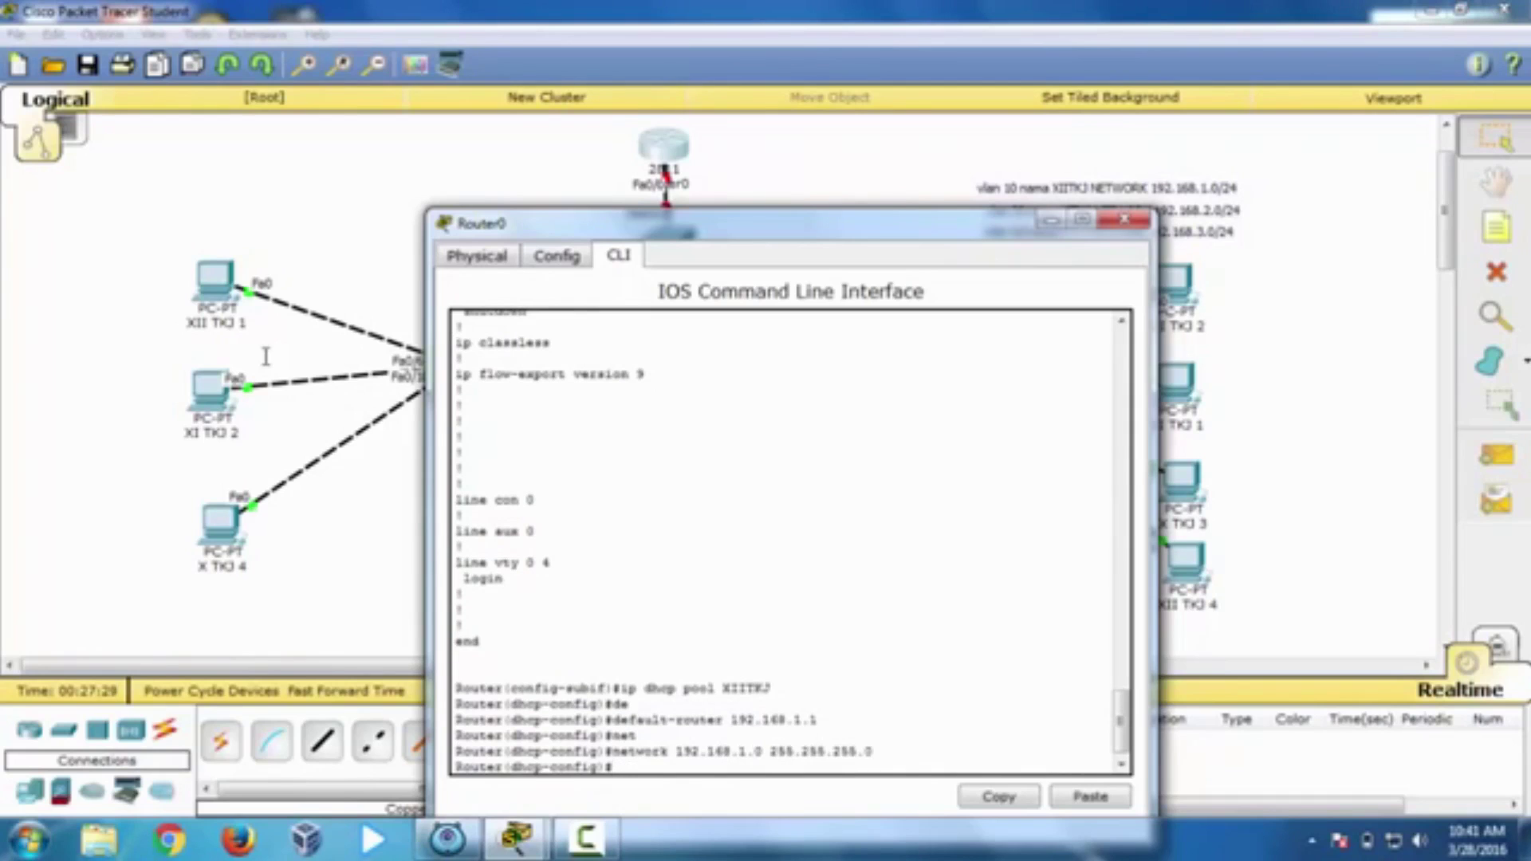
pyautogui.write('exit')
pyautogui.press('Return')
# Step: Create DHCP pool XITKJ on Router0 with default router 192.168.2.1
pyautogui.write('ip')
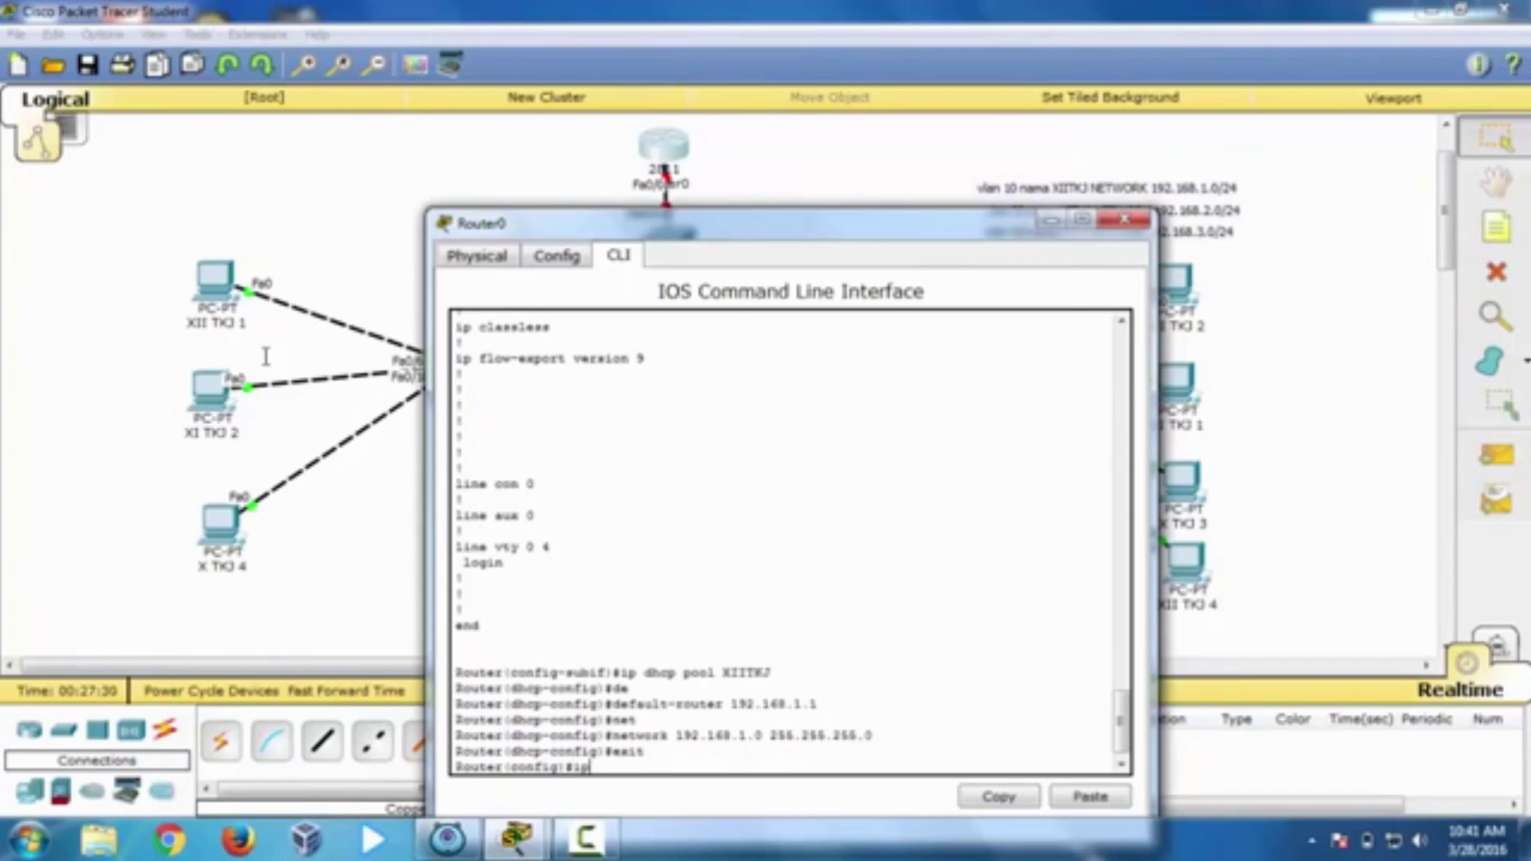
pyautogui.write(' dhcp pool')
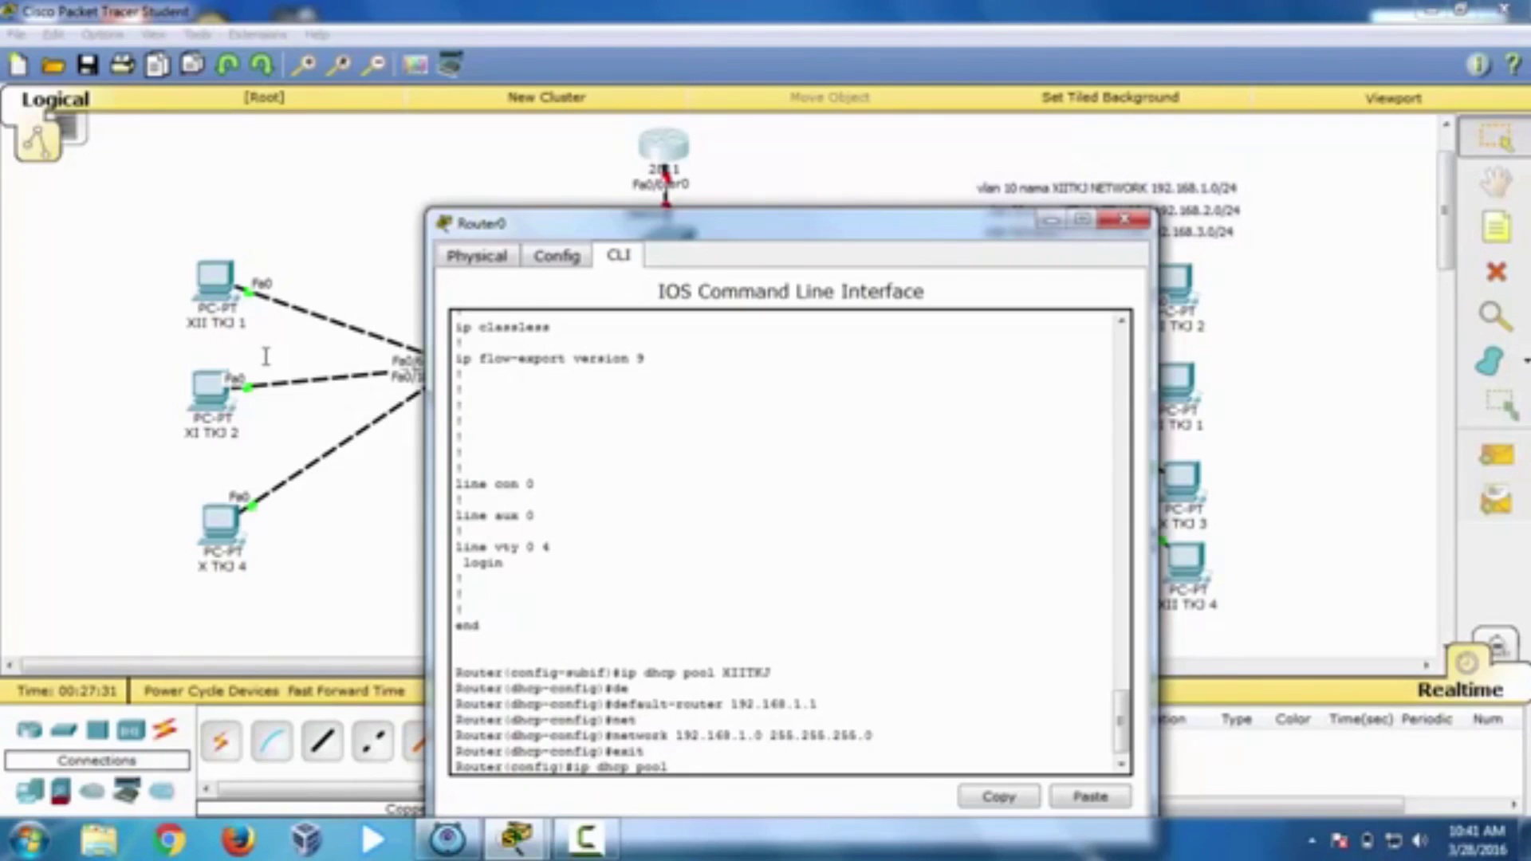
pyautogui.write(' XITKJ')
pyautogui.press('Return')
pyautogui.write('de')
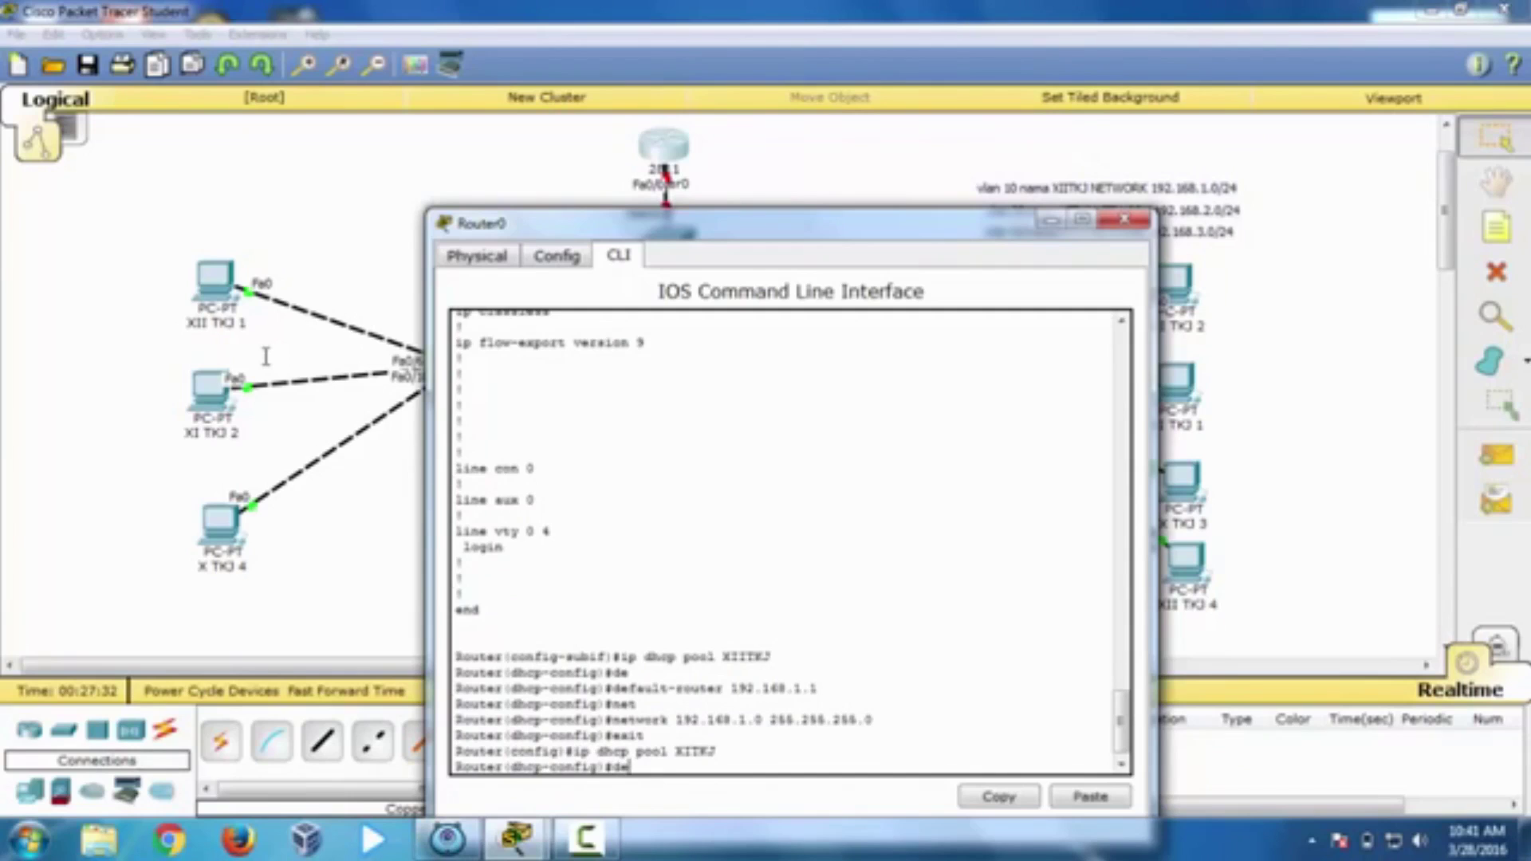
pyautogui.press('Tab')
pyautogui.write('192.168')
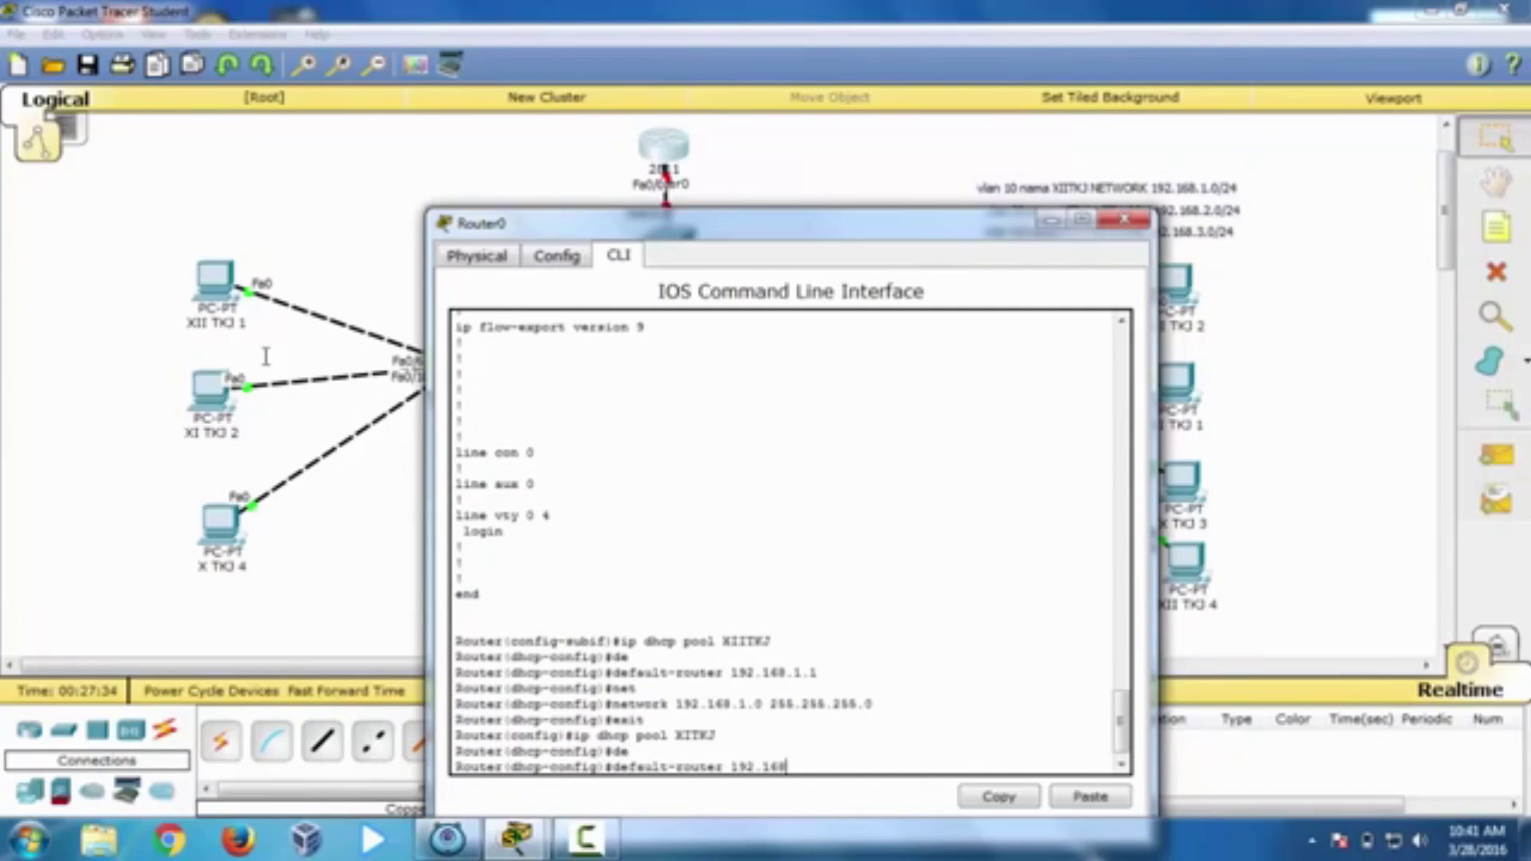
pyautogui.write('.2.1')
pyautogui.press('Return')
# Step: Set the XITKJ pool's network to 192.168.2.0 with mask 255.255.255.0 and exit to global configuration
pyautogui.write('new')
pyautogui.press('Tab')
pyautogui.press('BackSpace')
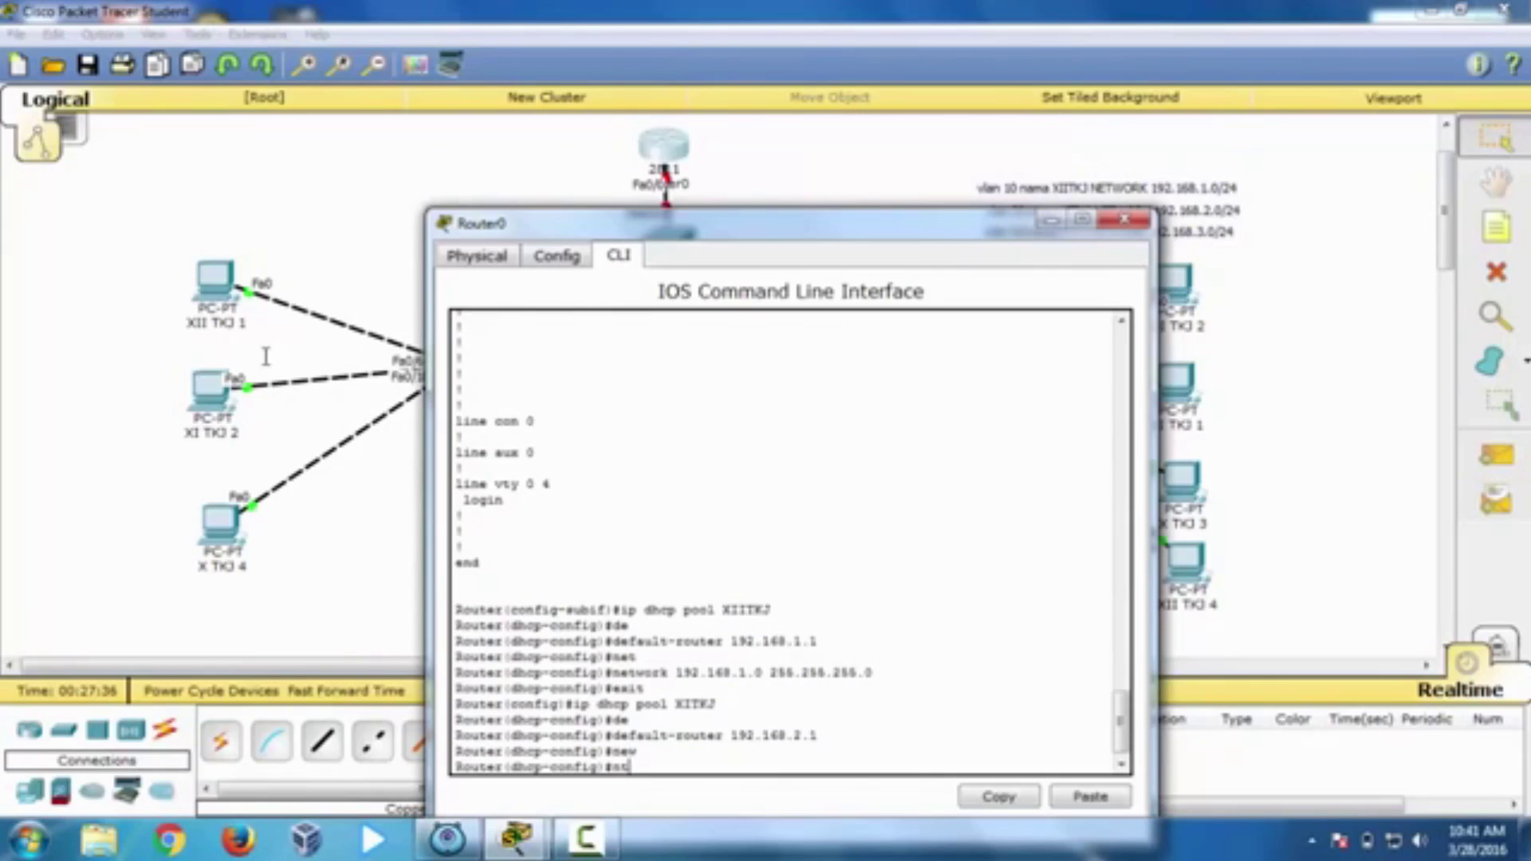
pyautogui.press('Tab')
pyautogui.press('BackSpace')
pyautogui.write('et')
pyautogui.press('Tab')
pyautogui.write('work 192')
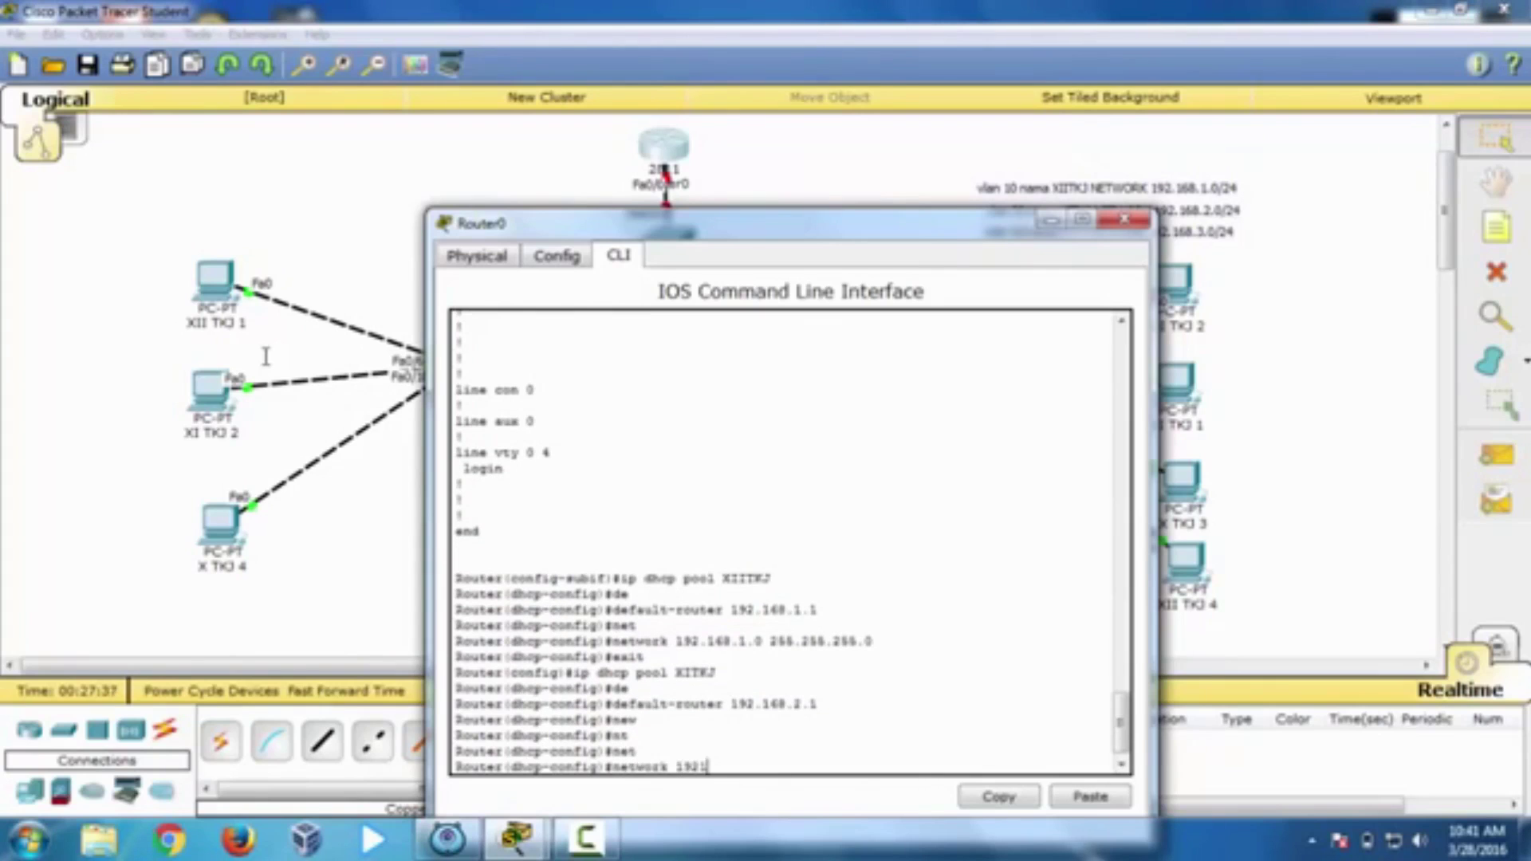
pyautogui.write('.168.2.0 255.255.255.0')
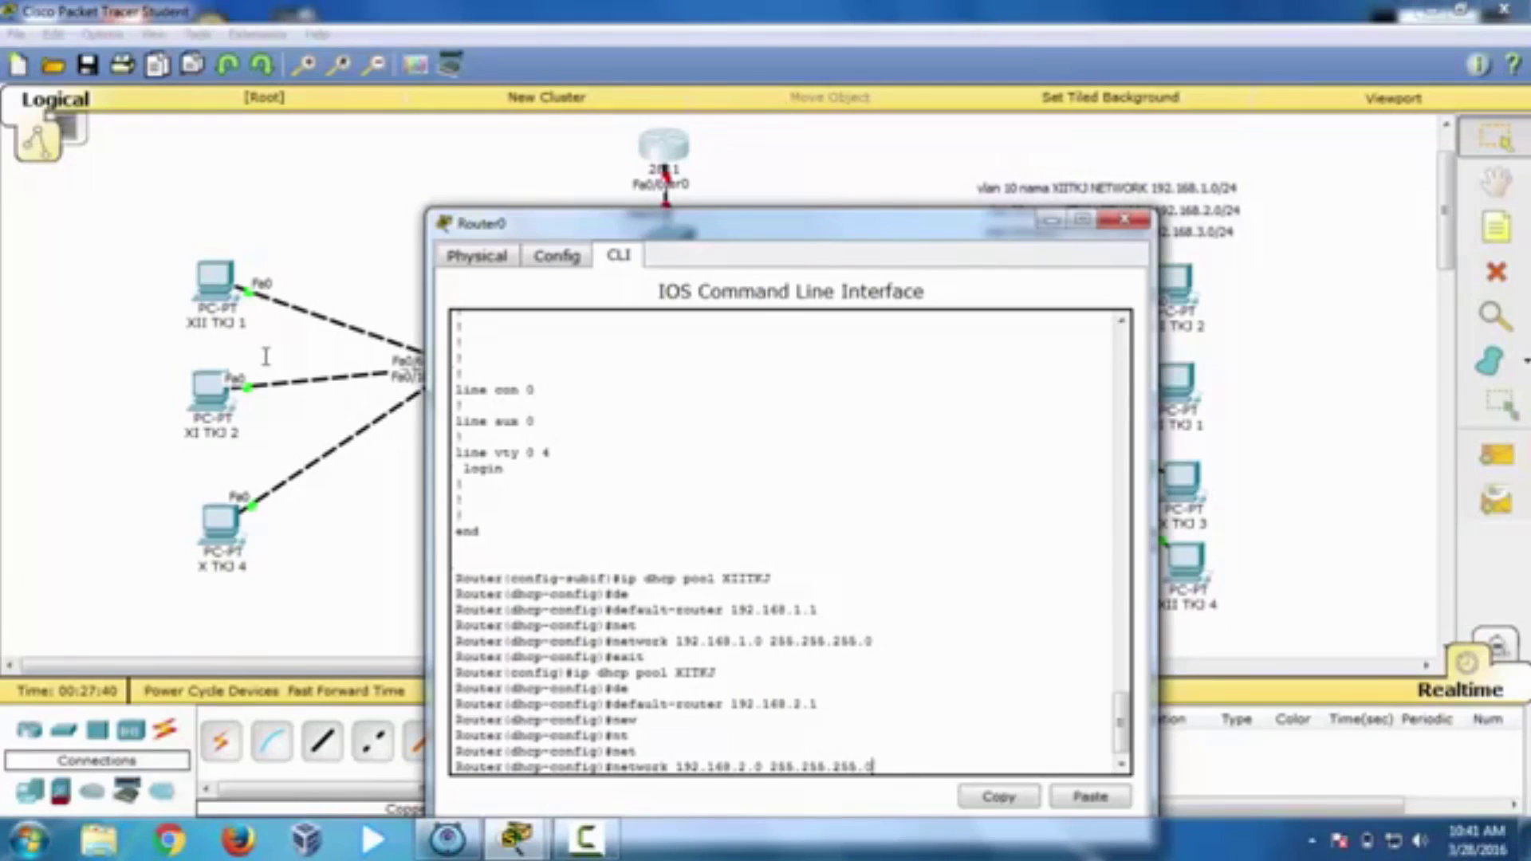
pyautogui.press('Return')
pyautogui.write('exit')
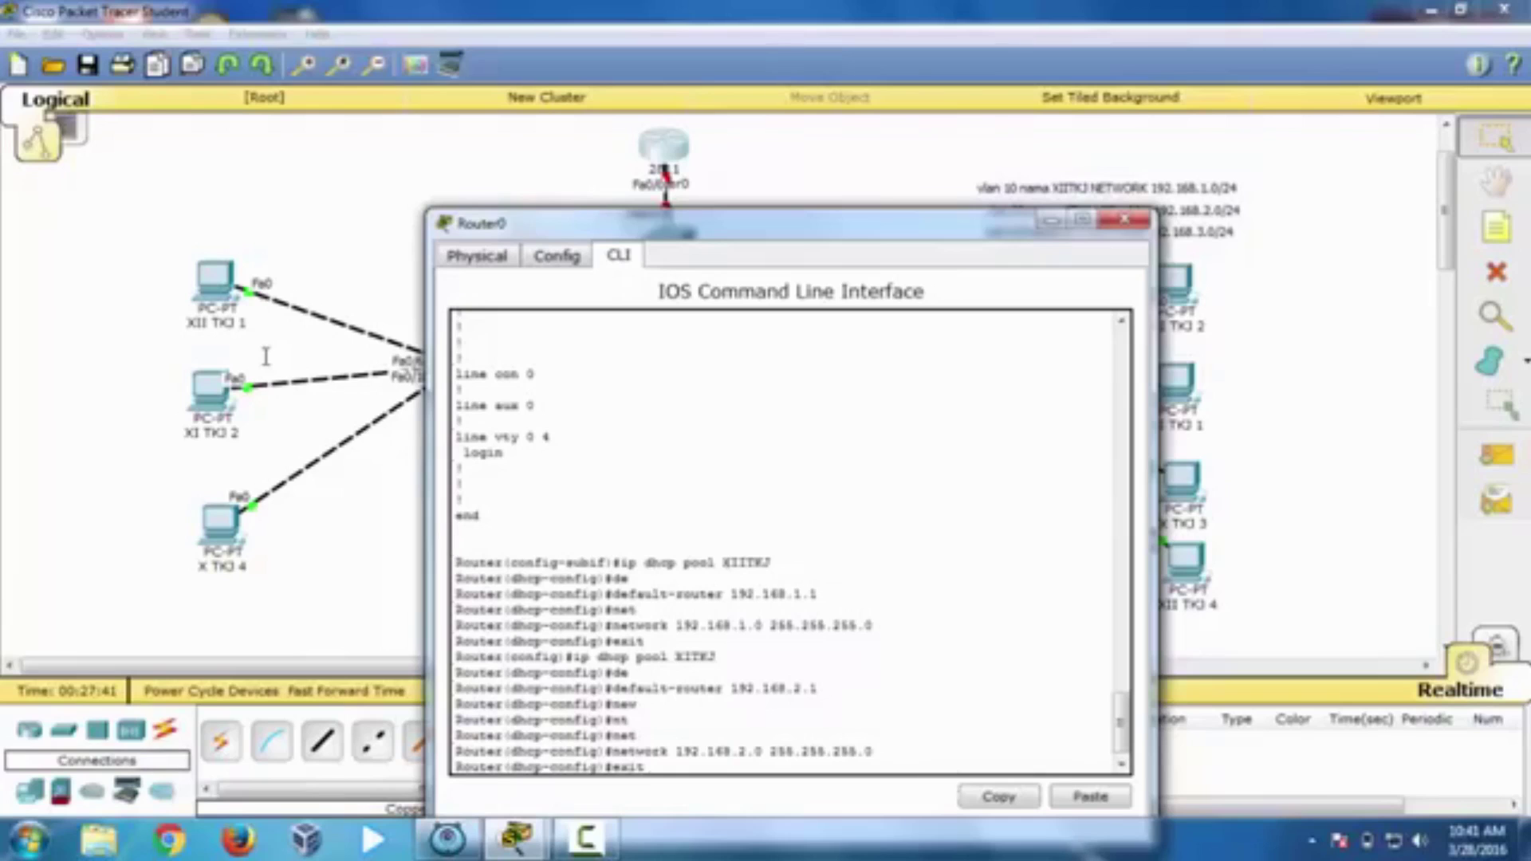
pyautogui.press('Return')
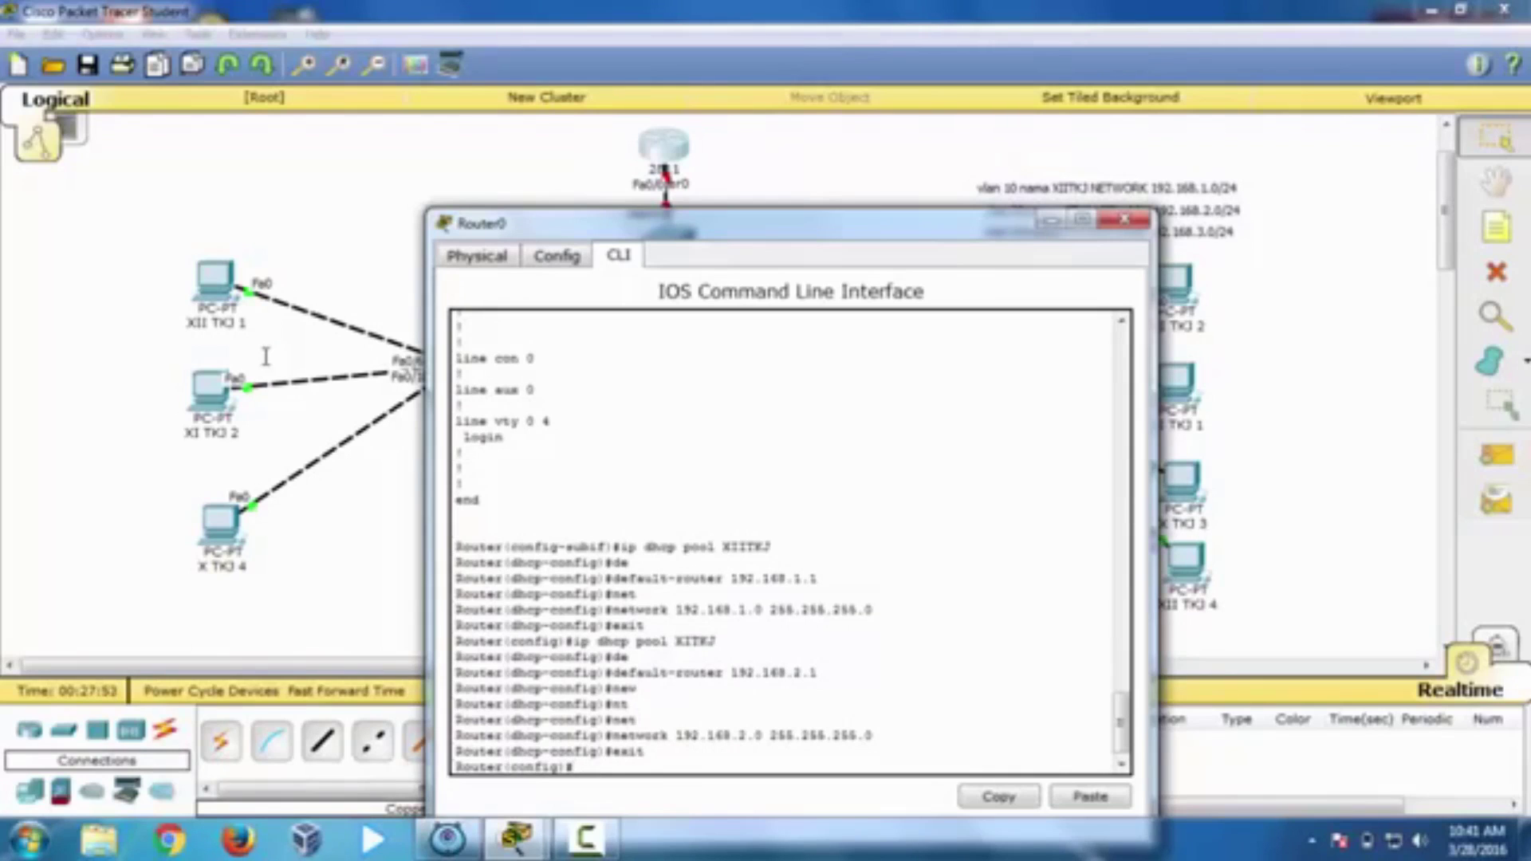
# Step: Create DHCP pool XTKJ on Router0 with default router 192.168.3.1
pyautogui.write('ip dhcp pool XTKJ')
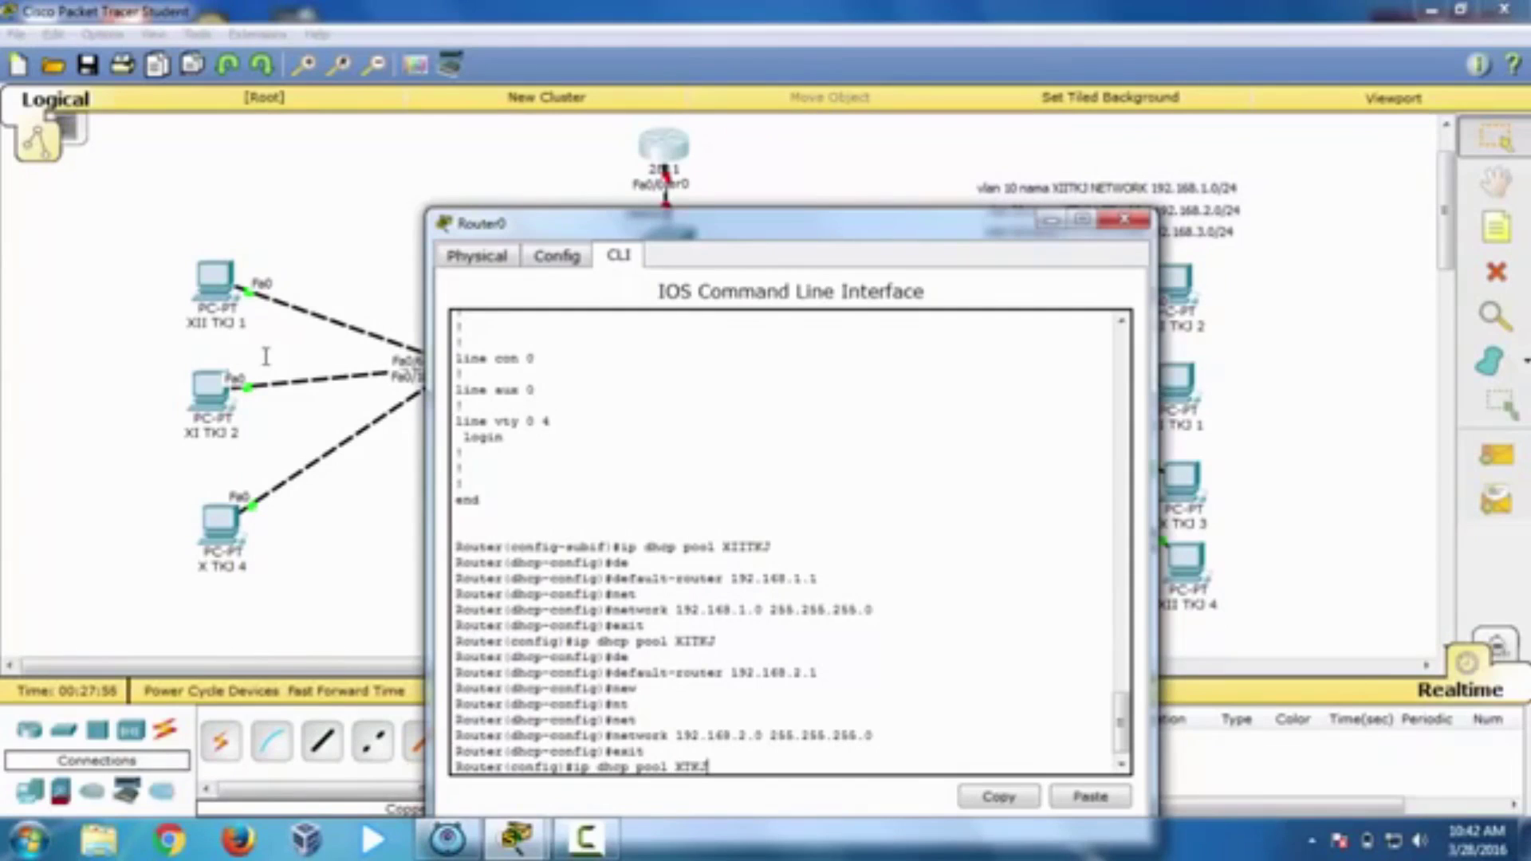
pyautogui.press('Return')
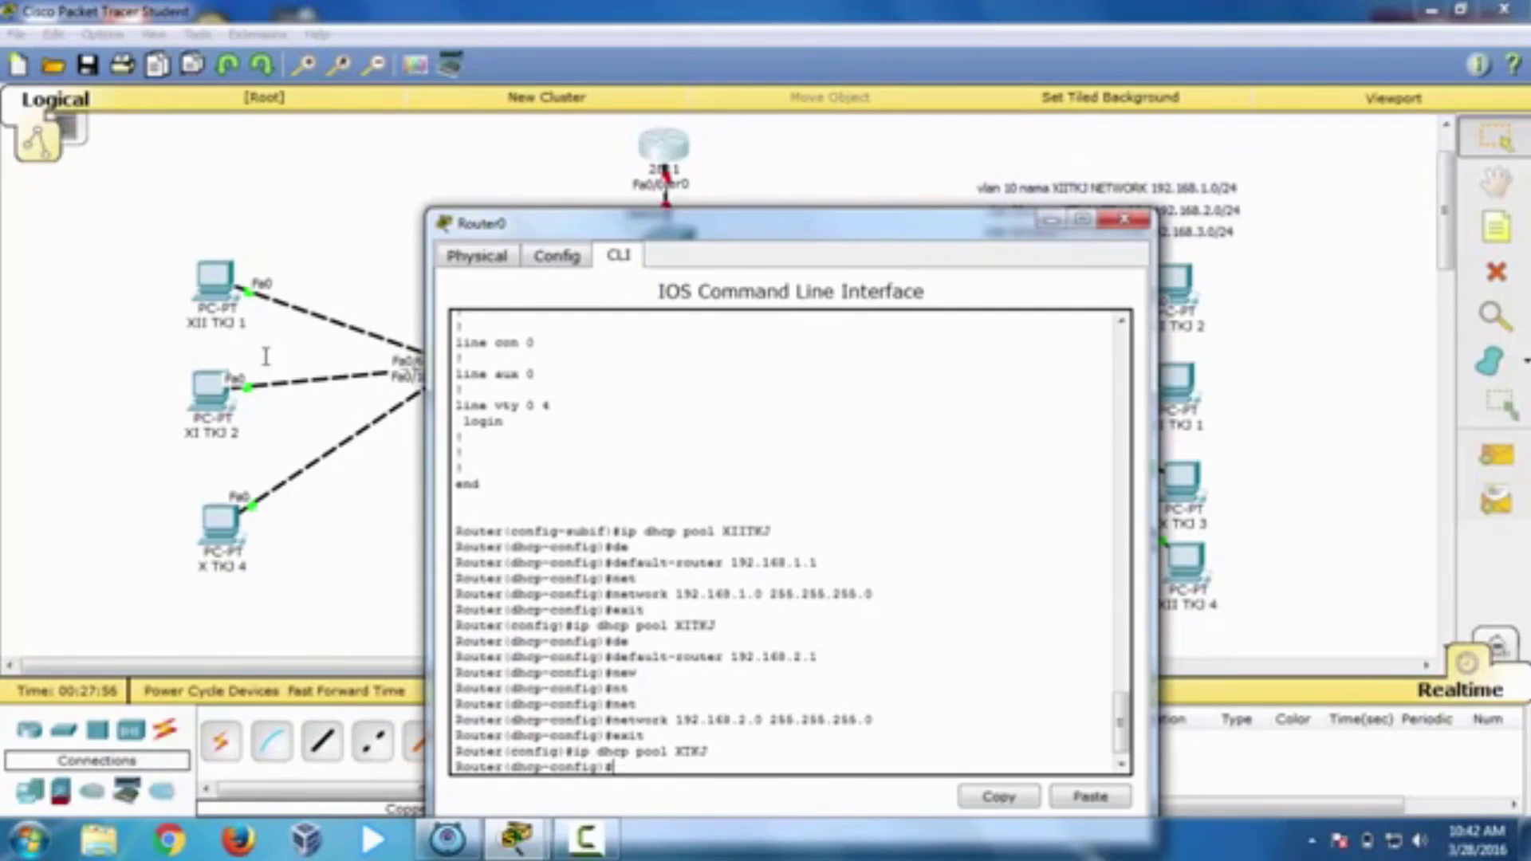
pyautogui.write('de')
pyautogui.press('Tab')
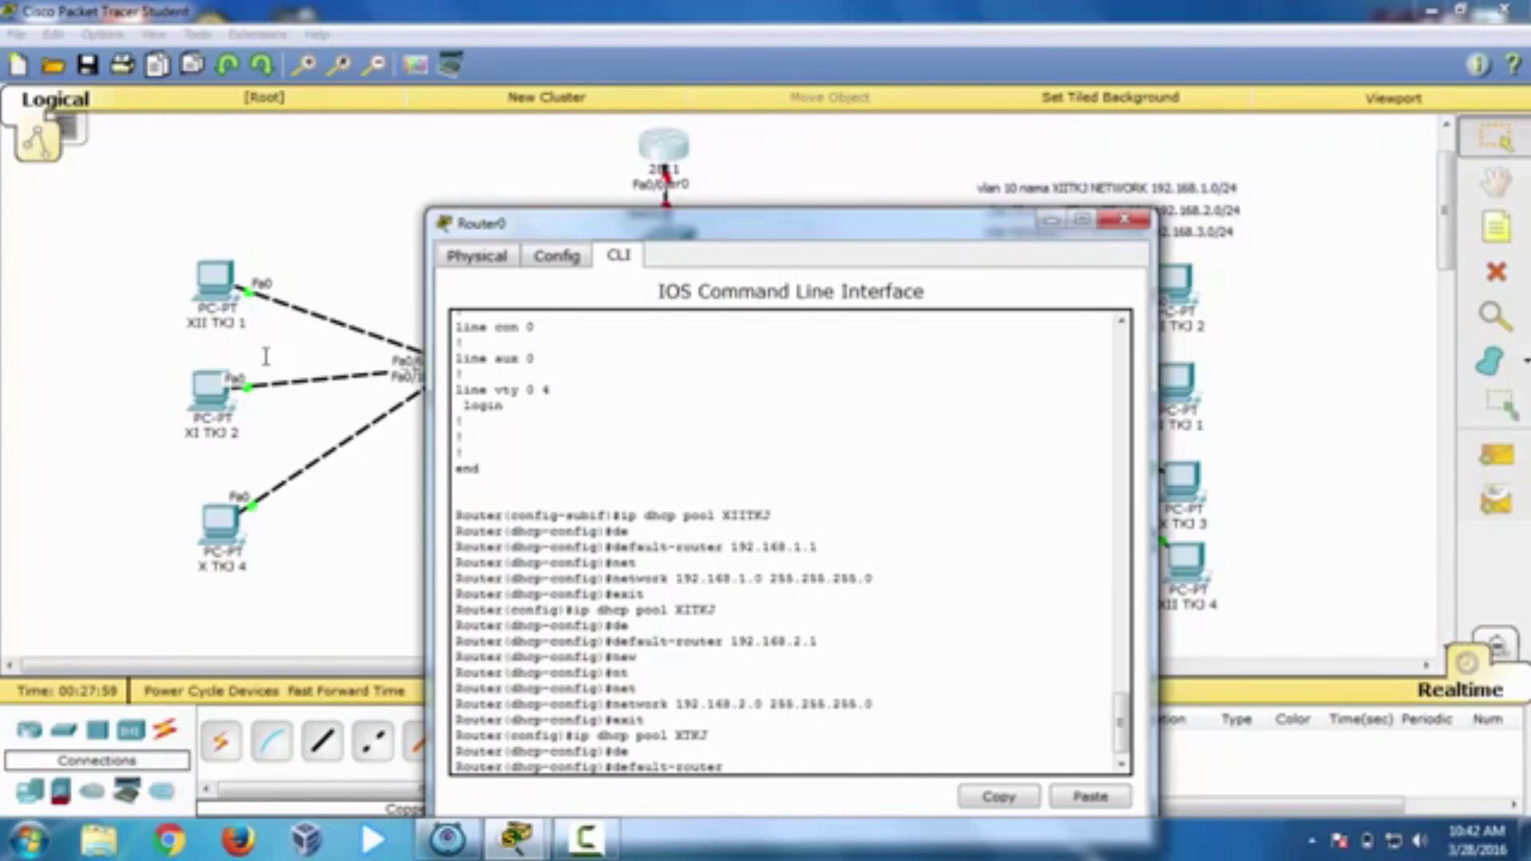
pyautogui.write('192.168.3.1')
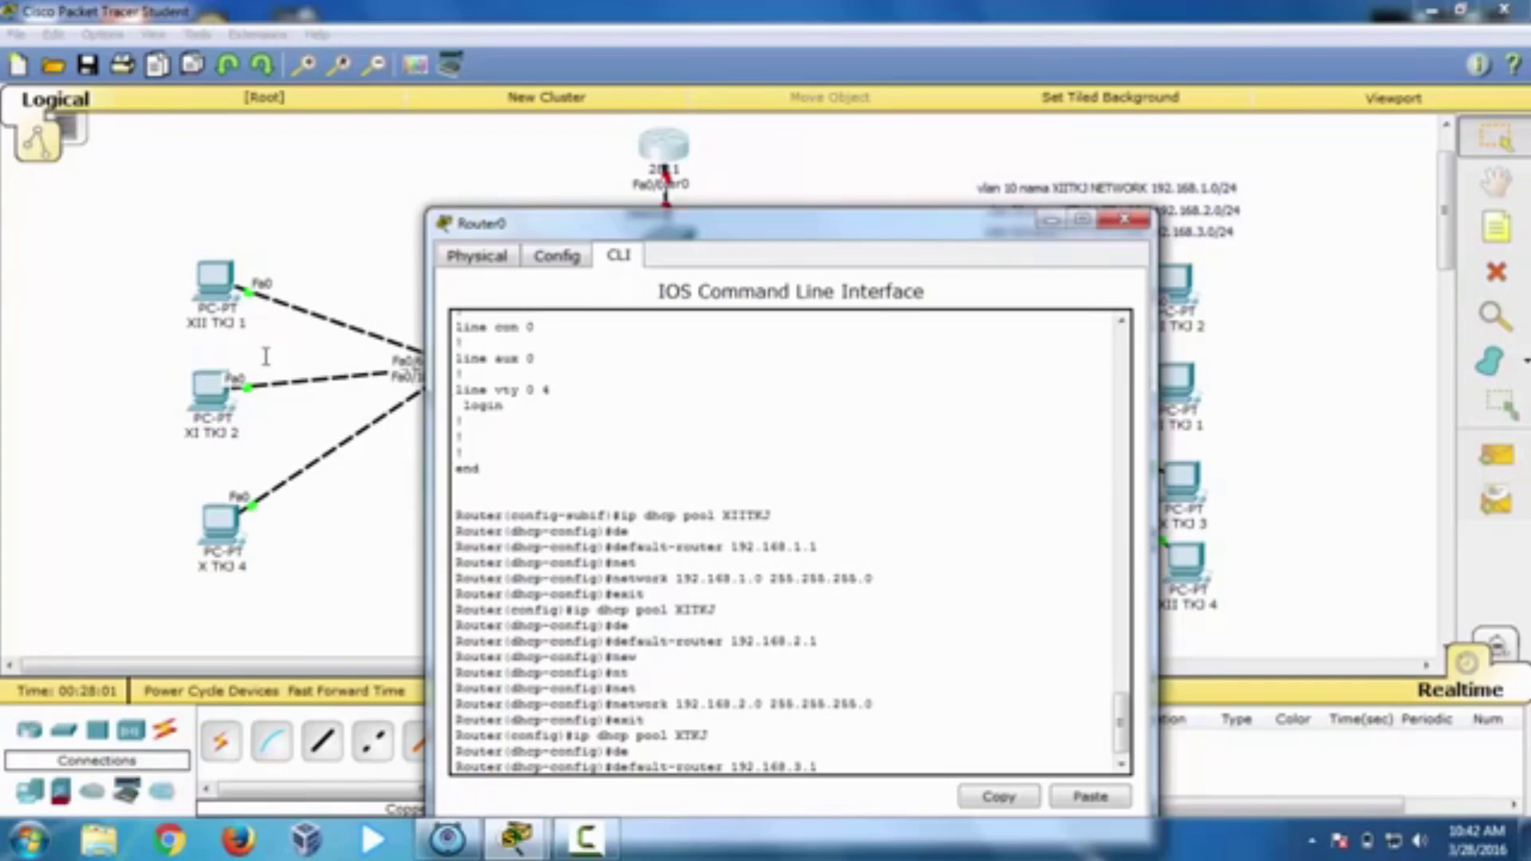
pyautogui.press('Return')
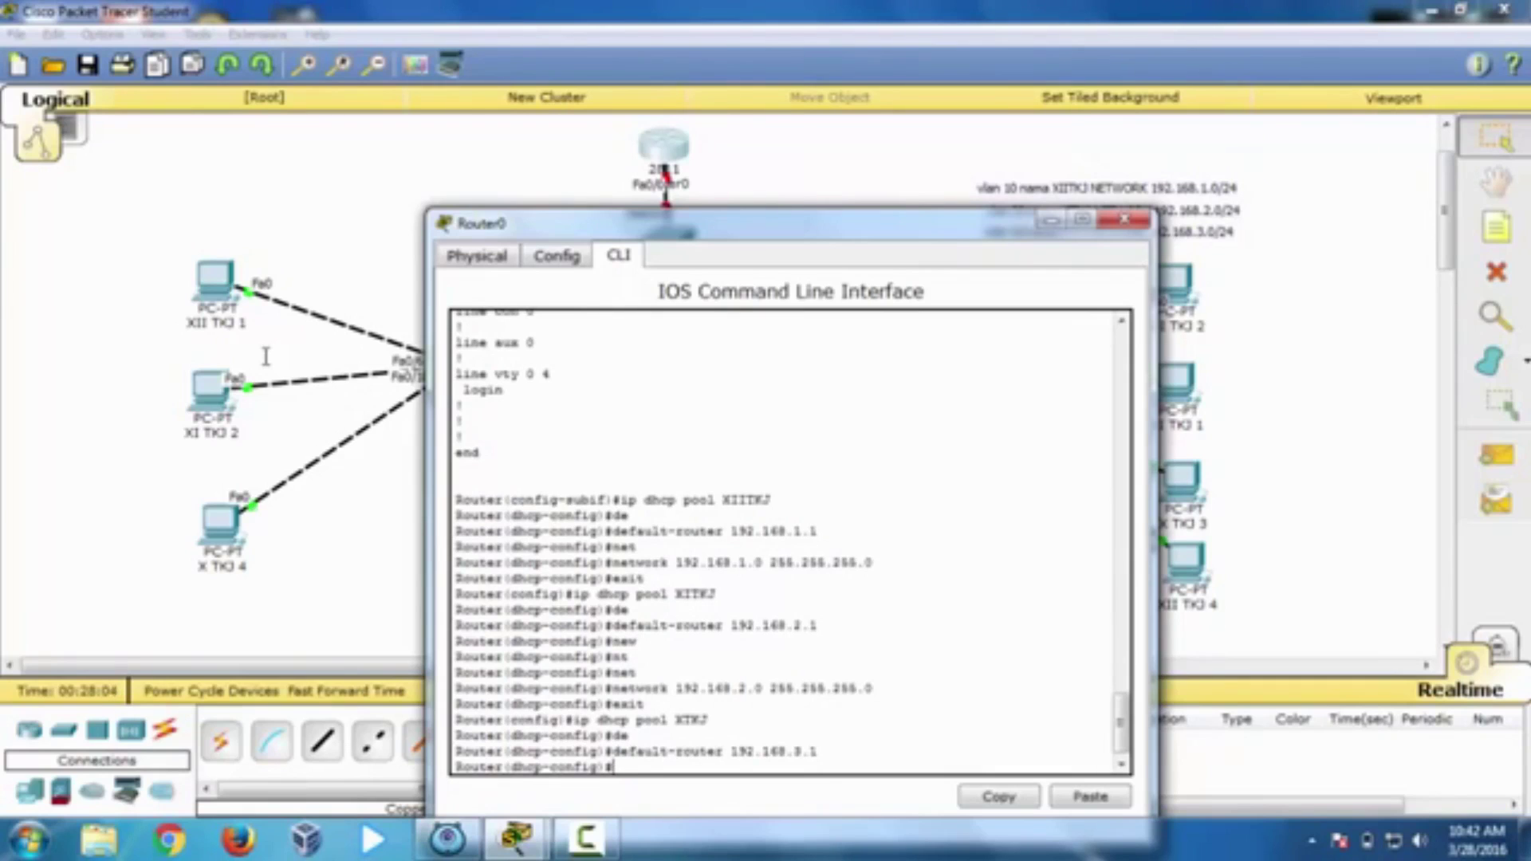
# Step: Set the XTKJ pool's network to 192.168.3.0 with mask 255.255.255.0 and exit to global configuration
pyautogui.write('netw')
pyautogui.press('Tab')
pyautogui.write('192.')
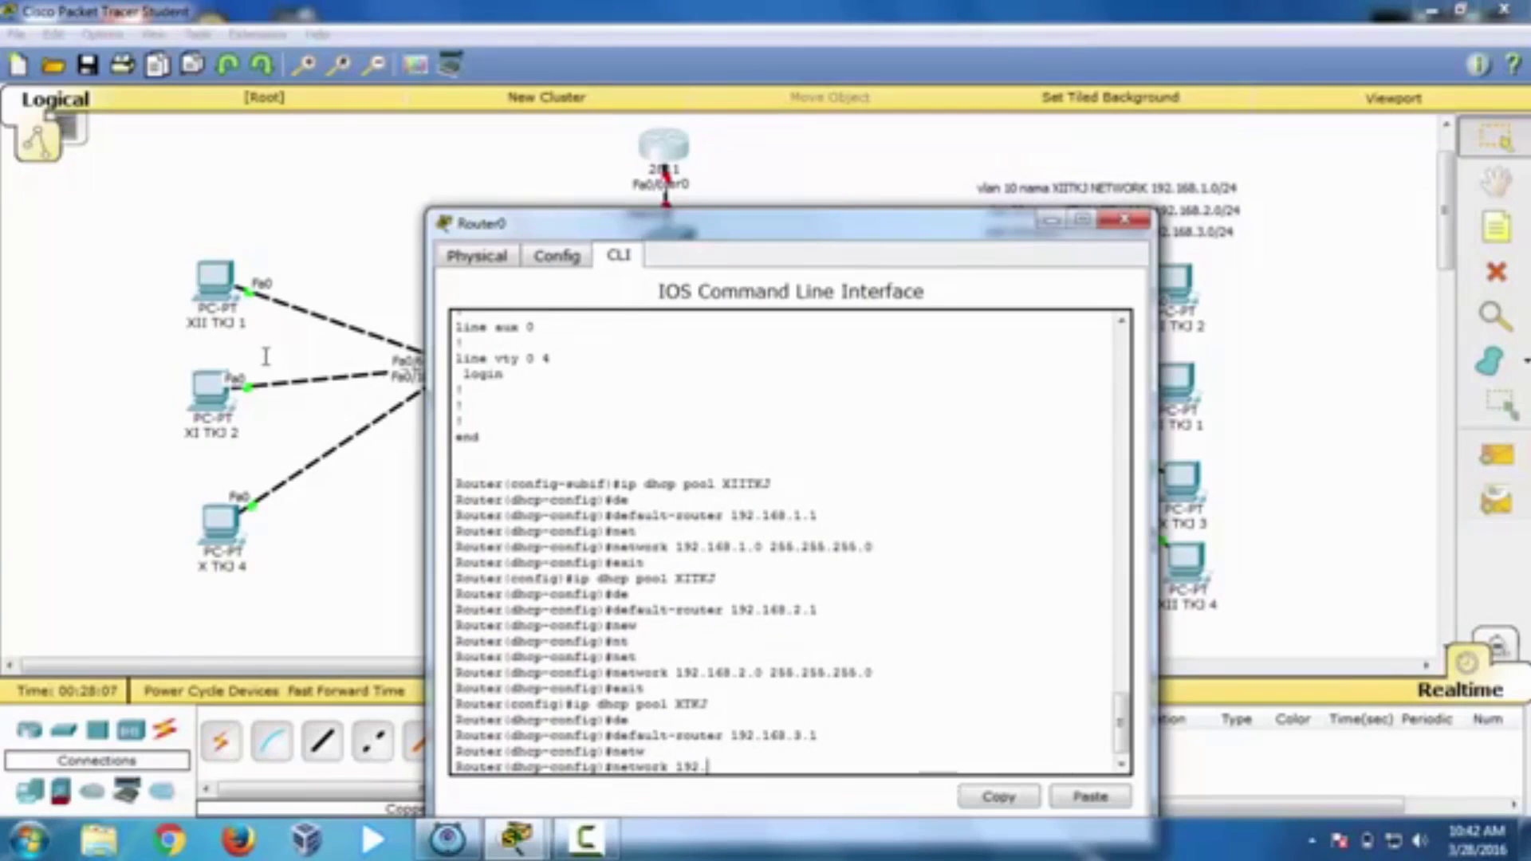
pyautogui.write('168.')
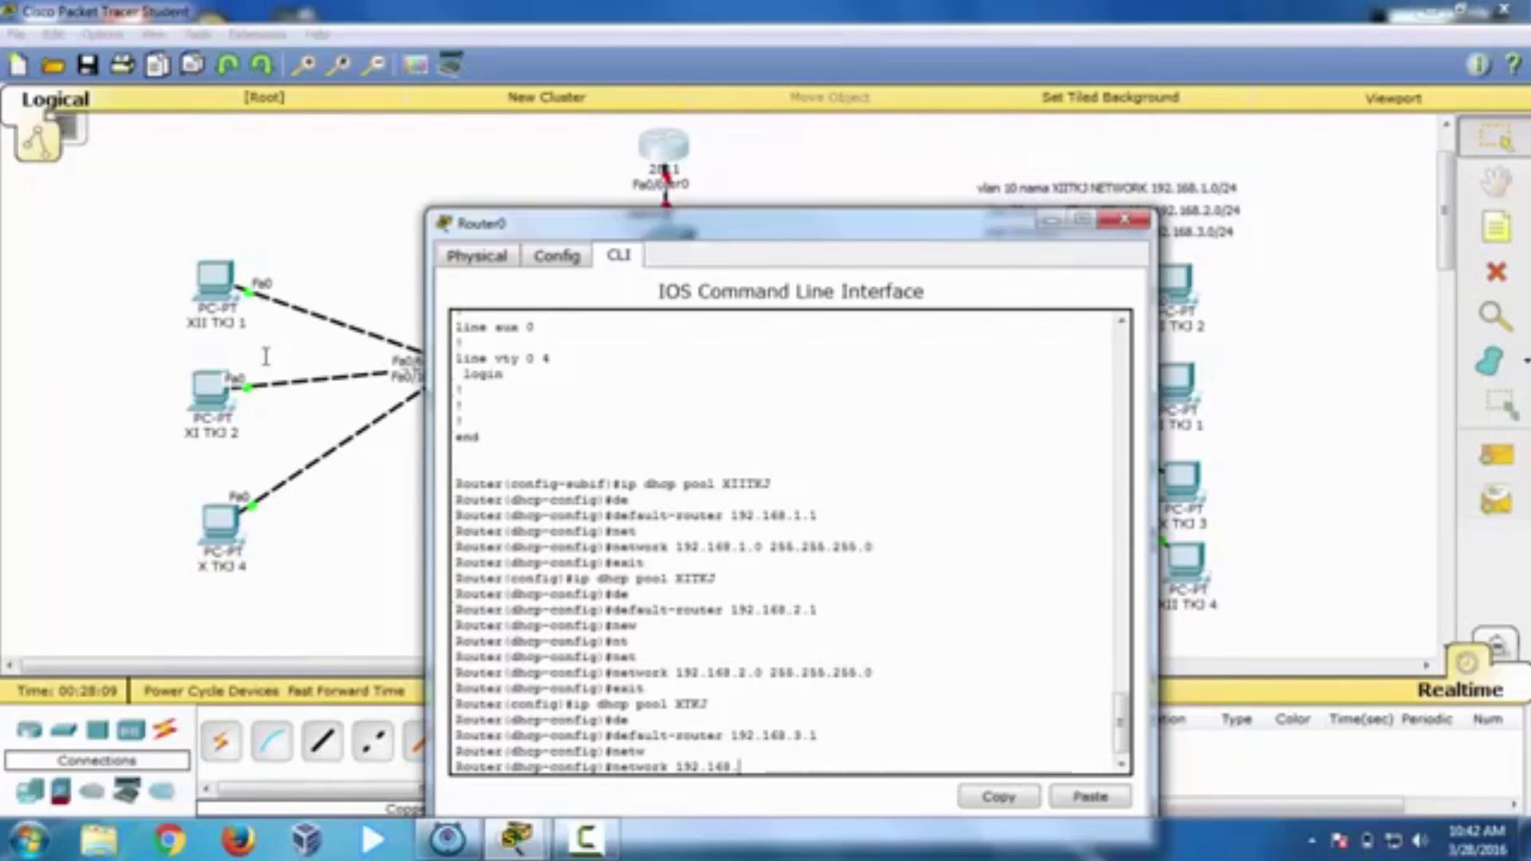
pyautogui.write('3.0 2')
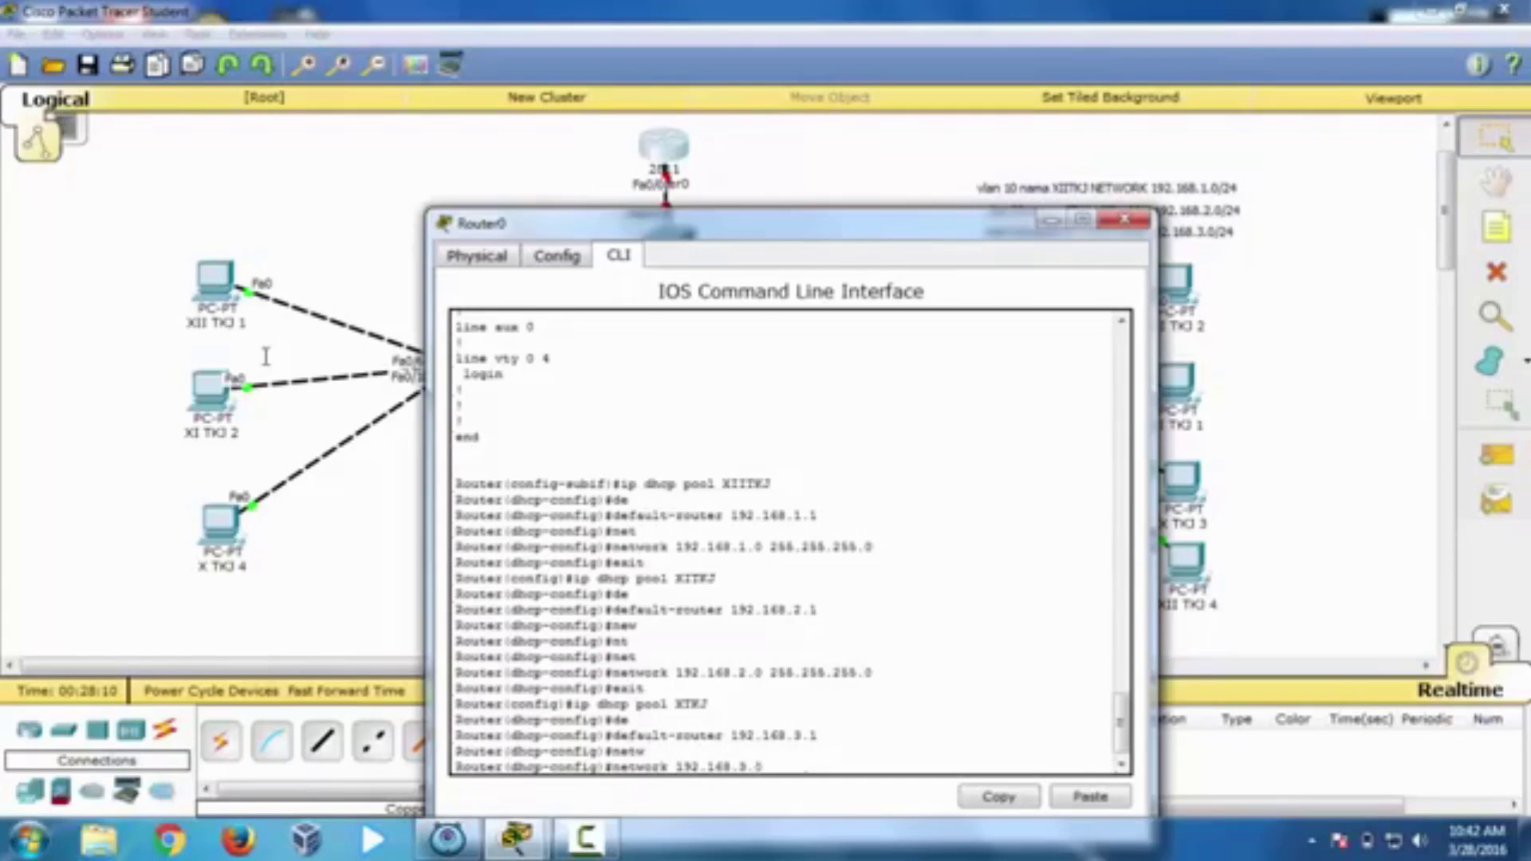
pyautogui.write('55.255.255.0')
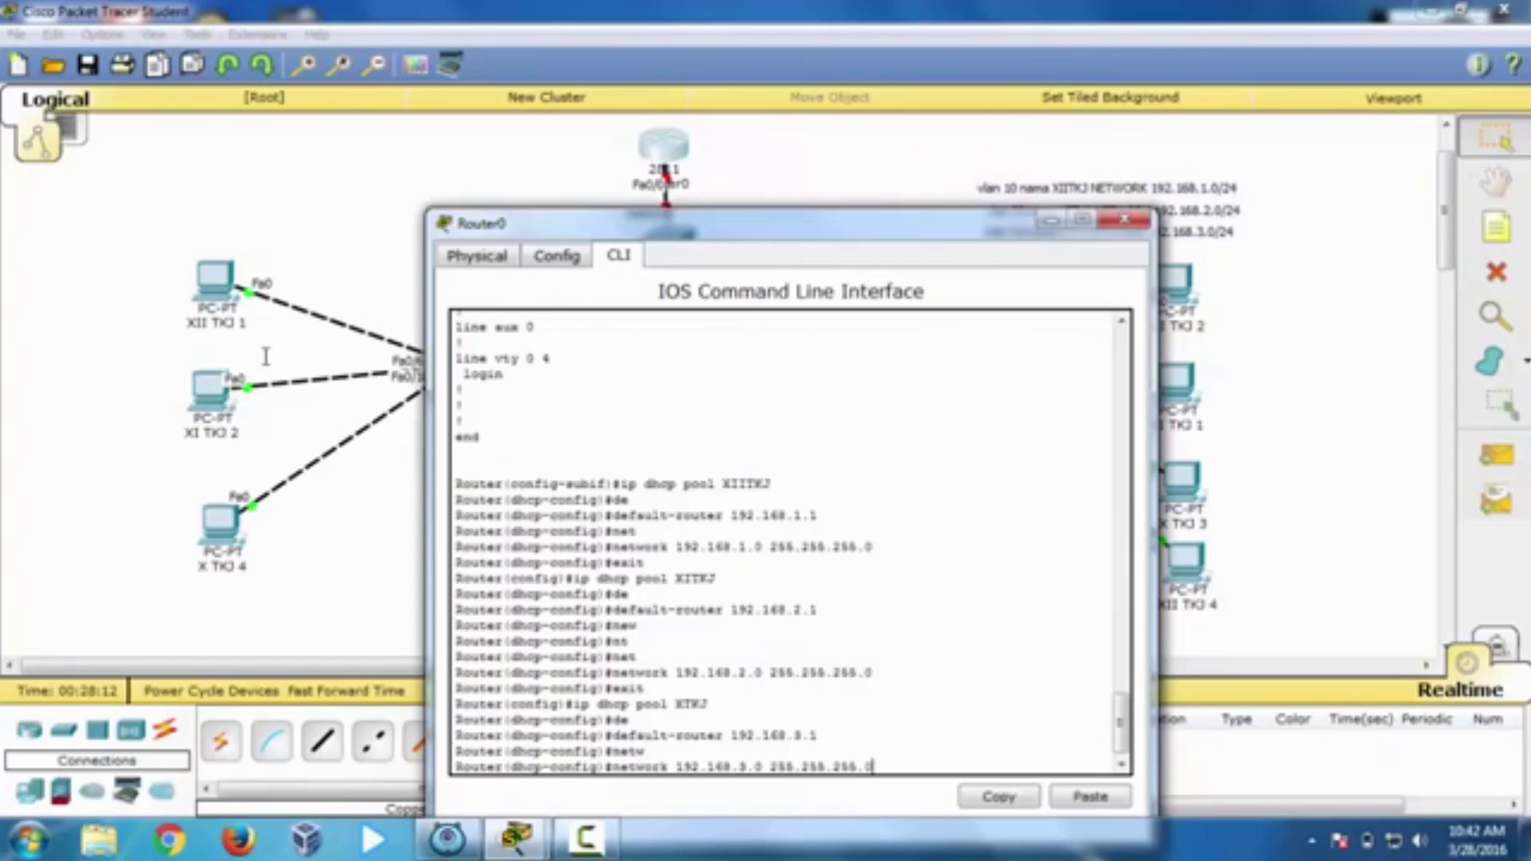
pyautogui.press('Return')
pyautogui.write('exit')
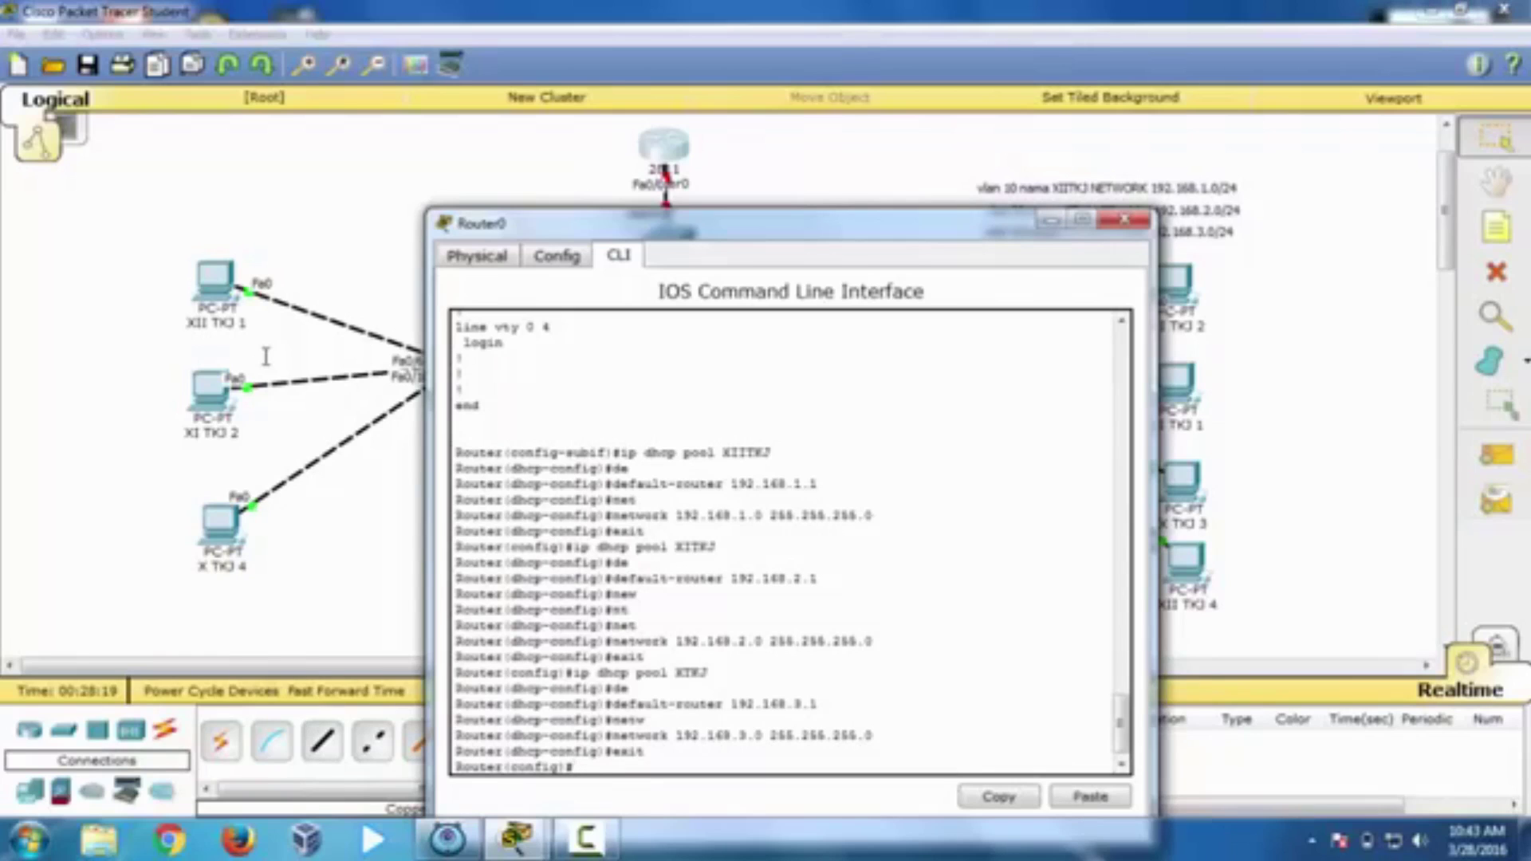
# Step: Exclude addresses 192.168.1.1 through 192.168.1.3 from DHCP assignment on Router0
pyautogui.write('ip')
pyautogui.write('dh')
pyautogui.write('c')
pyautogui.press('Tab')
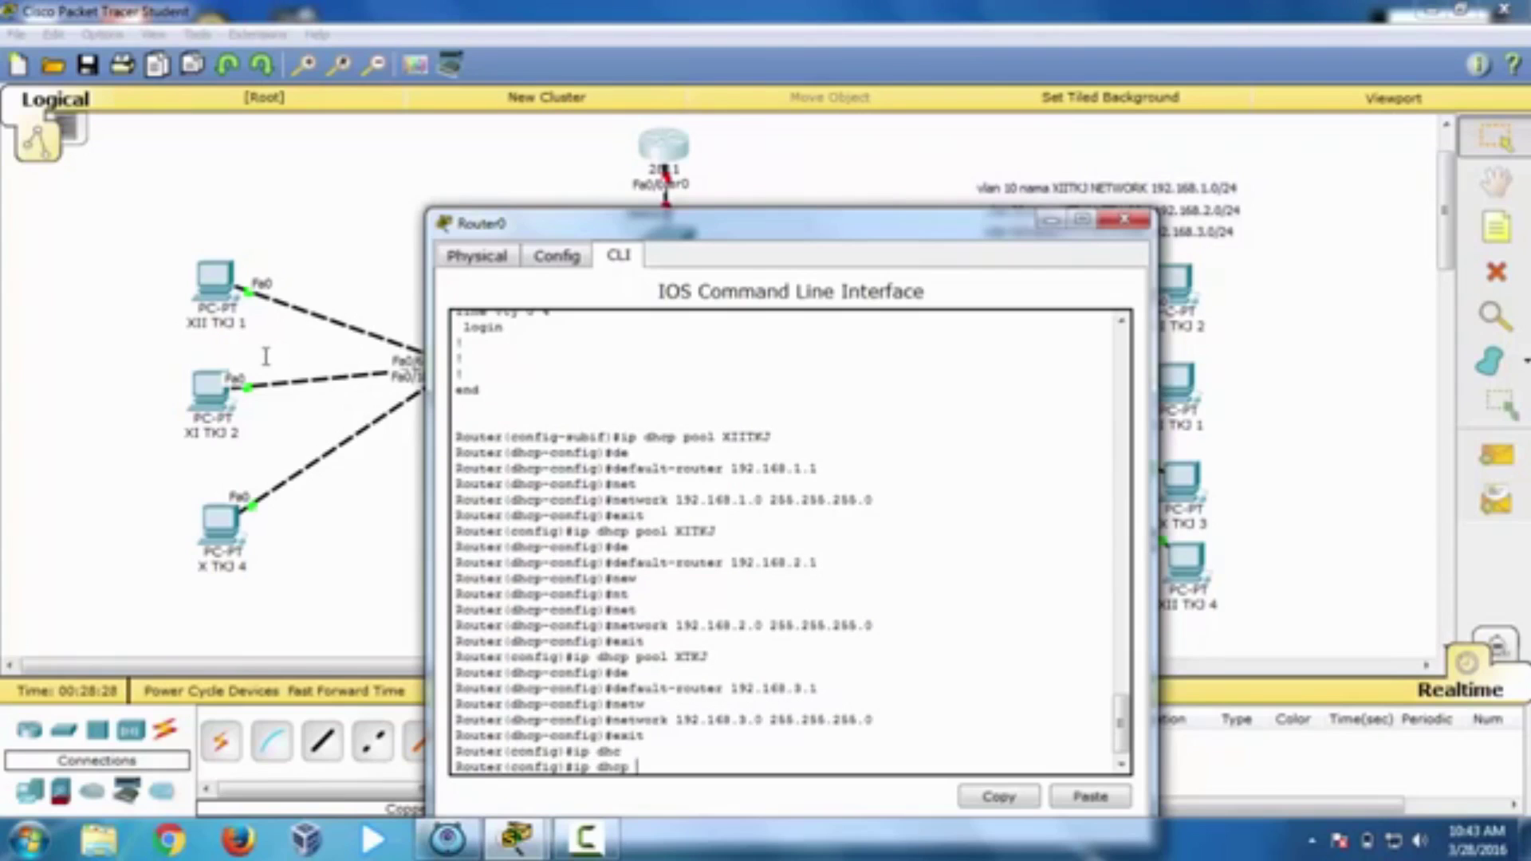
pyautogui.write('ex')
pyautogui.press('Tab')
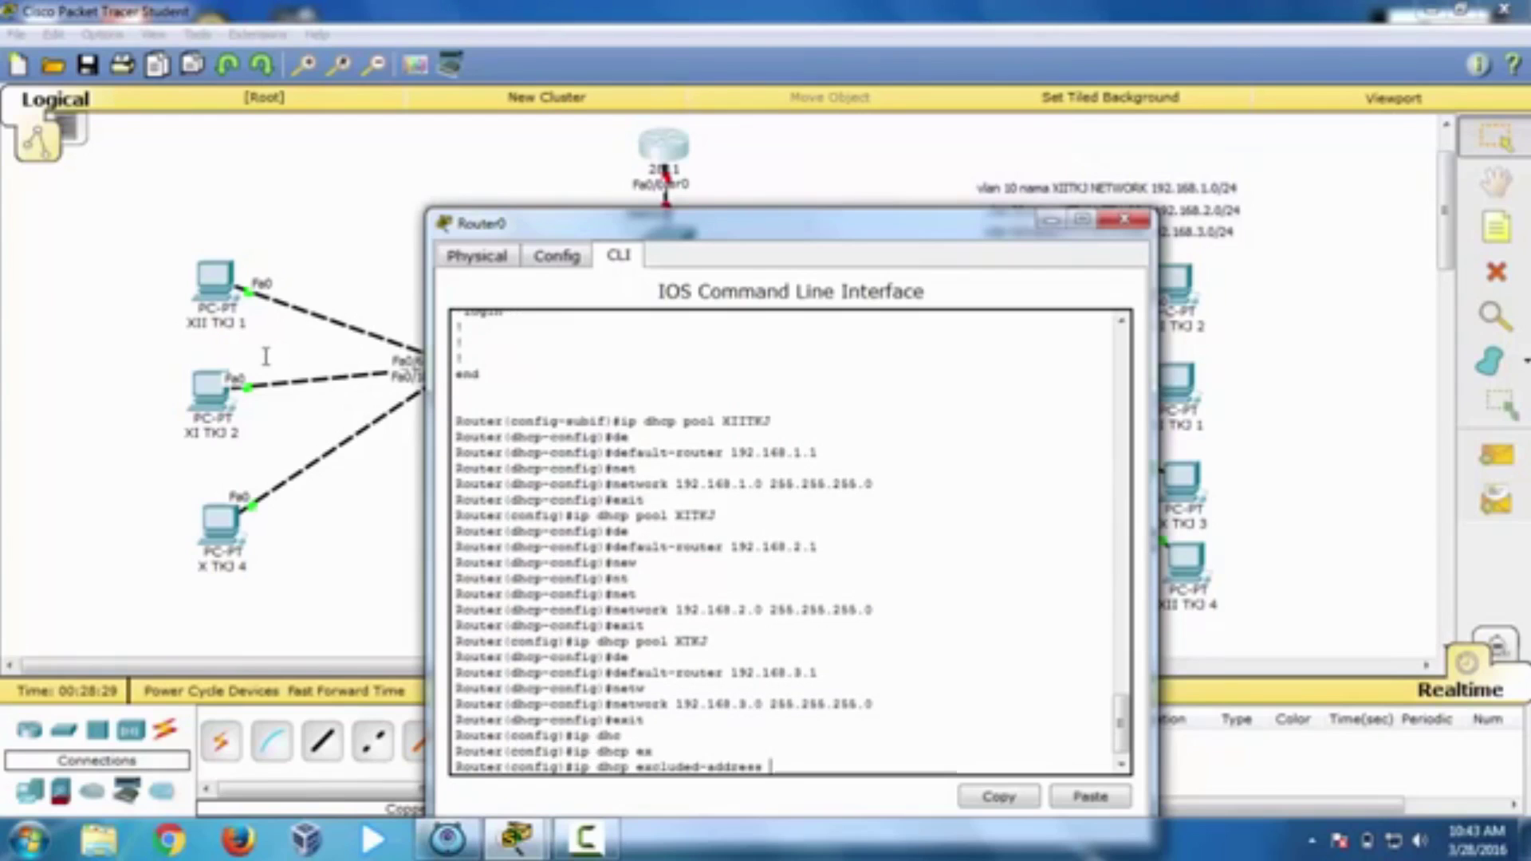
pyautogui.write('192.16')
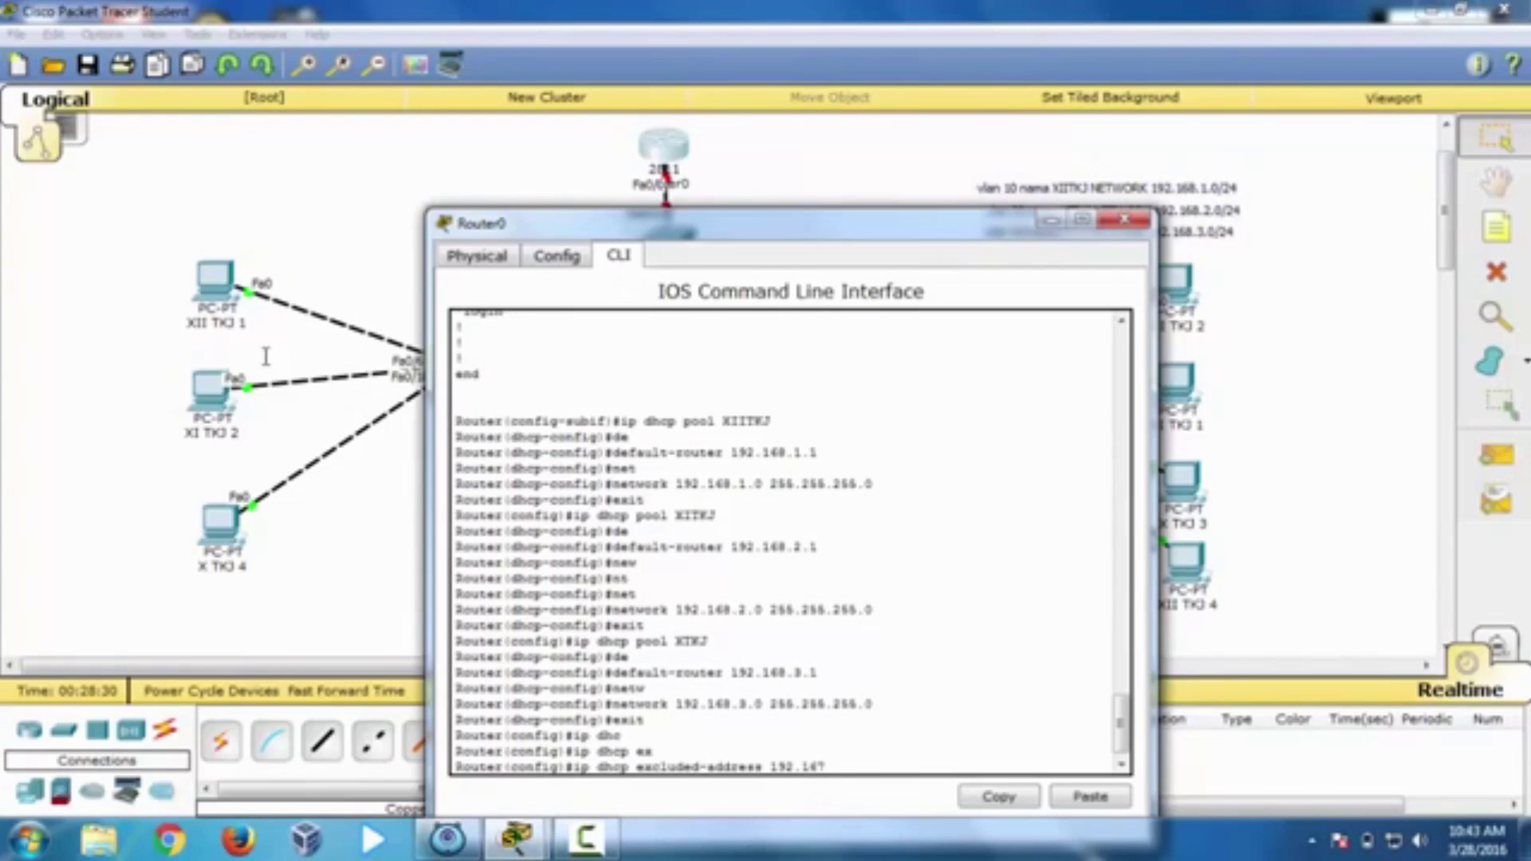
pyautogui.write('8.1.1 192.168.1.3')
pyautogui.press('Return')
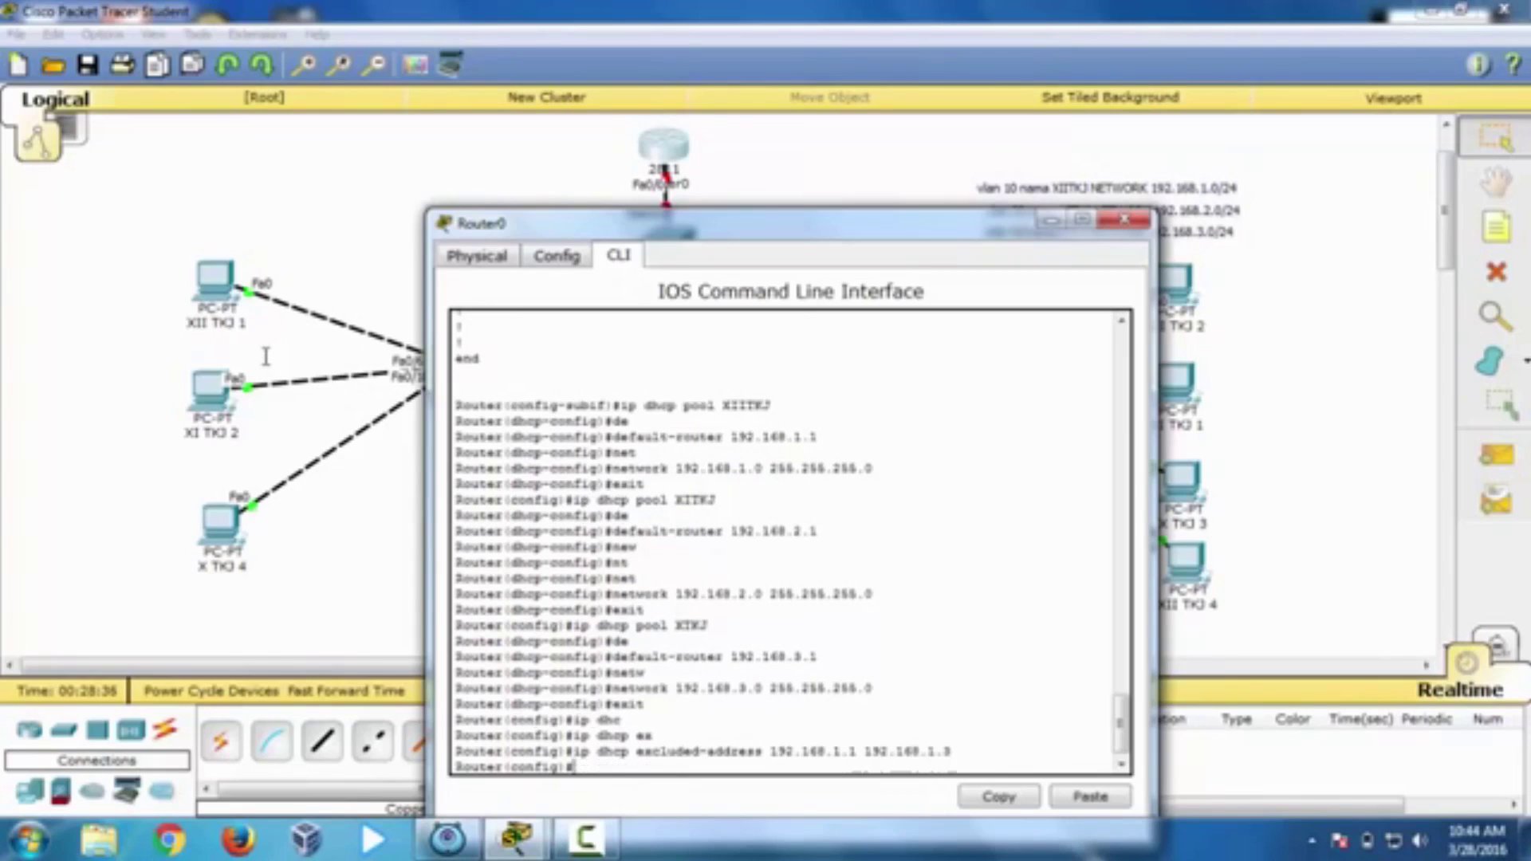
# Step: Exclude addresses 192.168.2.1 through 192.168.2.3 from DHCP assignment by reusing the previous exclusion command
pyautogui.press('Up')
pyautogui.press('Left')
pyautogui.press('Left')
pyautogui.press('BackSpace')
pyautogui.write('2')
pyautogui.press('Left')
pyautogui.press('Left')
pyautogui.press('Left')
pyautogui.press('Left')
pyautogui.press('Left')
pyautogui.press('Left')
pyautogui.press('Left')
pyautogui.press('Left')
pyautogui.press('Left')
pyautogui.press('Left')
pyautogui.press('Left')
pyautogui.press('Left')
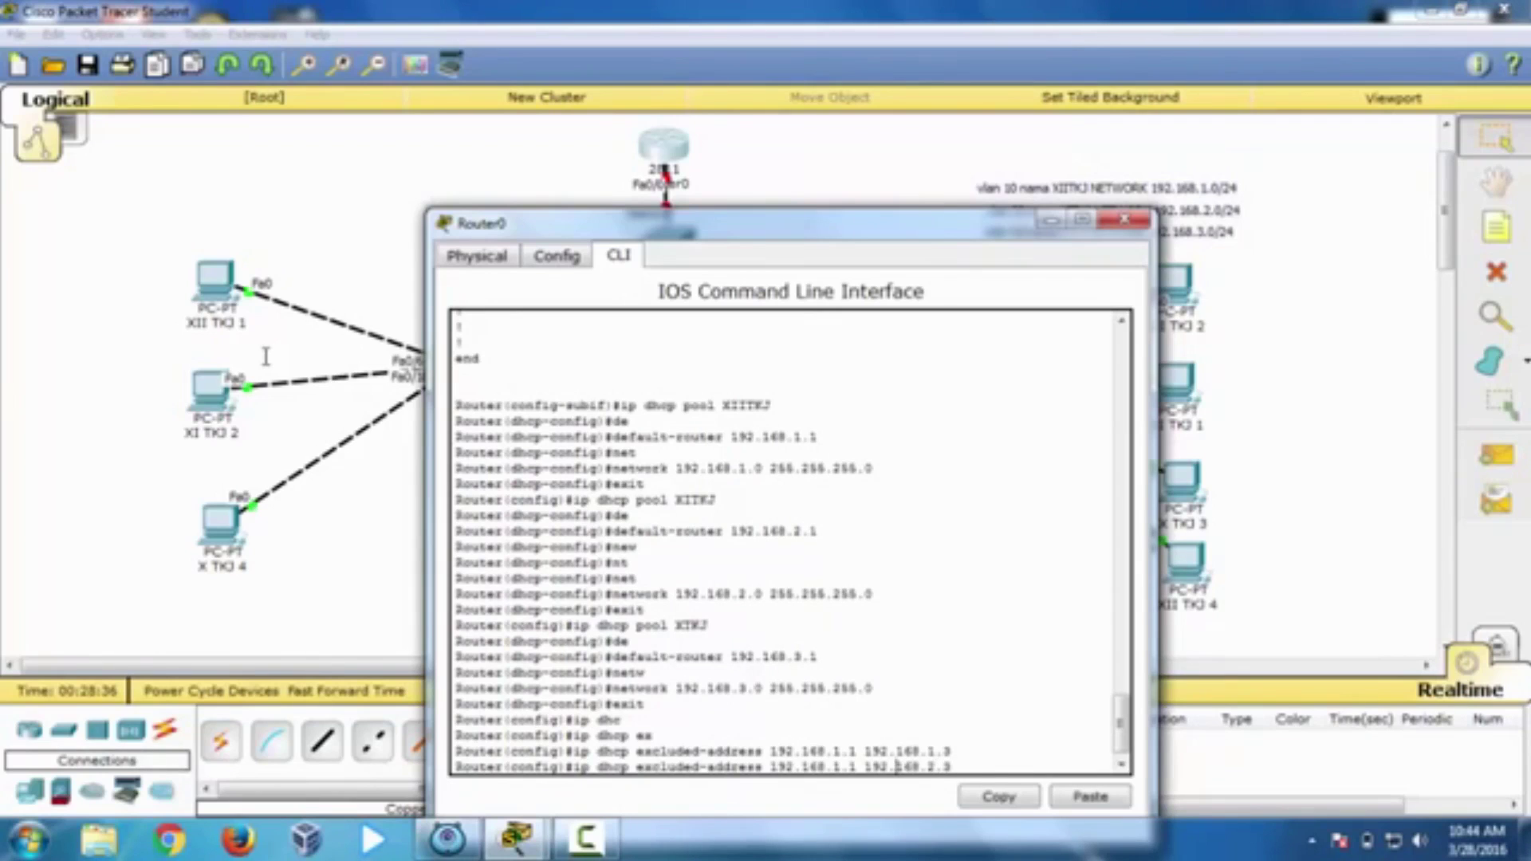
pyautogui.press('BackSpace')
pyautogui.write('2')
pyautogui.press('Return')
# Step: Exclude addresses 192.168.3.1 through 192.168.3.3 from DHCP assignment by reusing the previous exclusion command
pyautogui.press('Up')
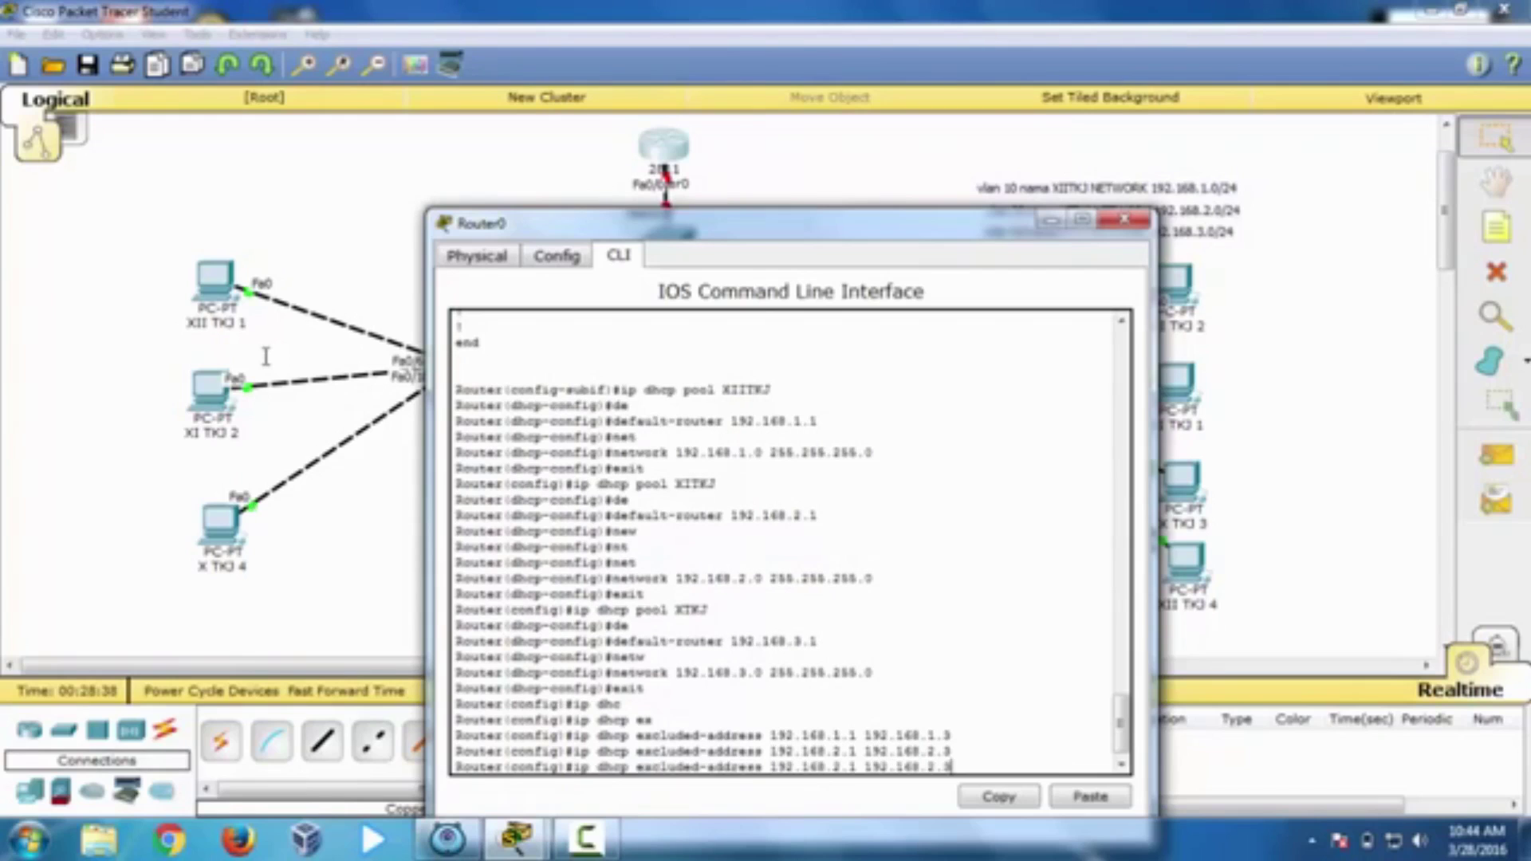
pyautogui.press('Left')
pyautogui.press('Left')
pyautogui.press('BackSpace')
pyautogui.write('3')
pyautogui.press('Left')
pyautogui.press('Left')
pyautogui.press('Left')
pyautogui.press('Left')
pyautogui.press('Left')
pyautogui.press('Left')
pyautogui.press('Left')
pyautogui.press('Left')
pyautogui.press('Left')
pyautogui.press('Left')
pyautogui.press('Left')
pyautogui.press('Left')
pyautogui.press('Left')
pyautogui.press('Delete')
pyautogui.write('3')
pyautogui.press('Return')
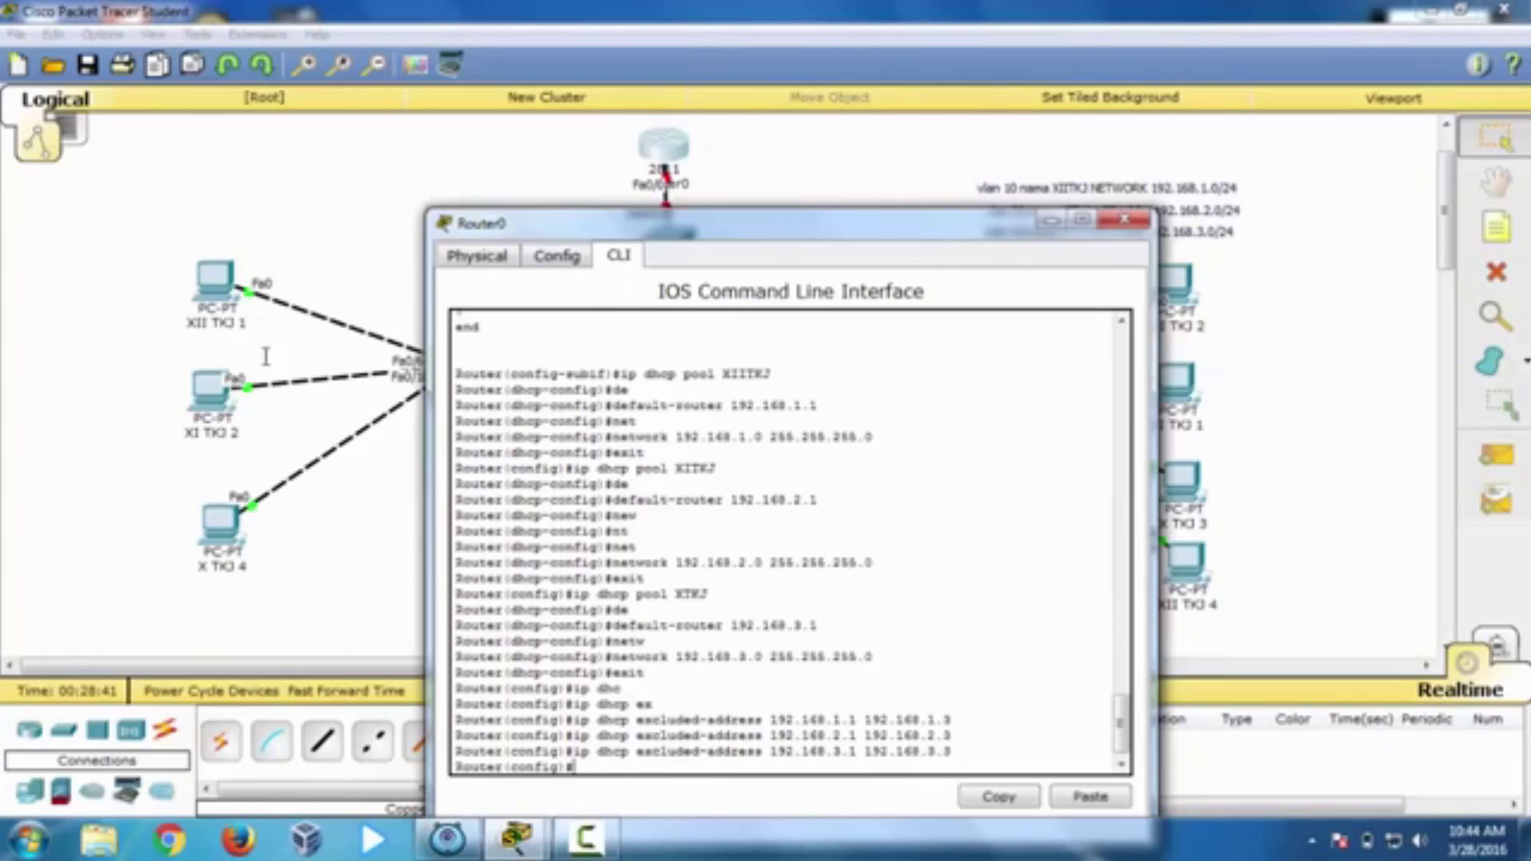
# Step: Display Router0's running configuration and review the DHCP exclusions, the pools and the FastEthernet0/0 interface and subinterface settings
pyautogui.write('do sh run')
pyautogui.press('Return')
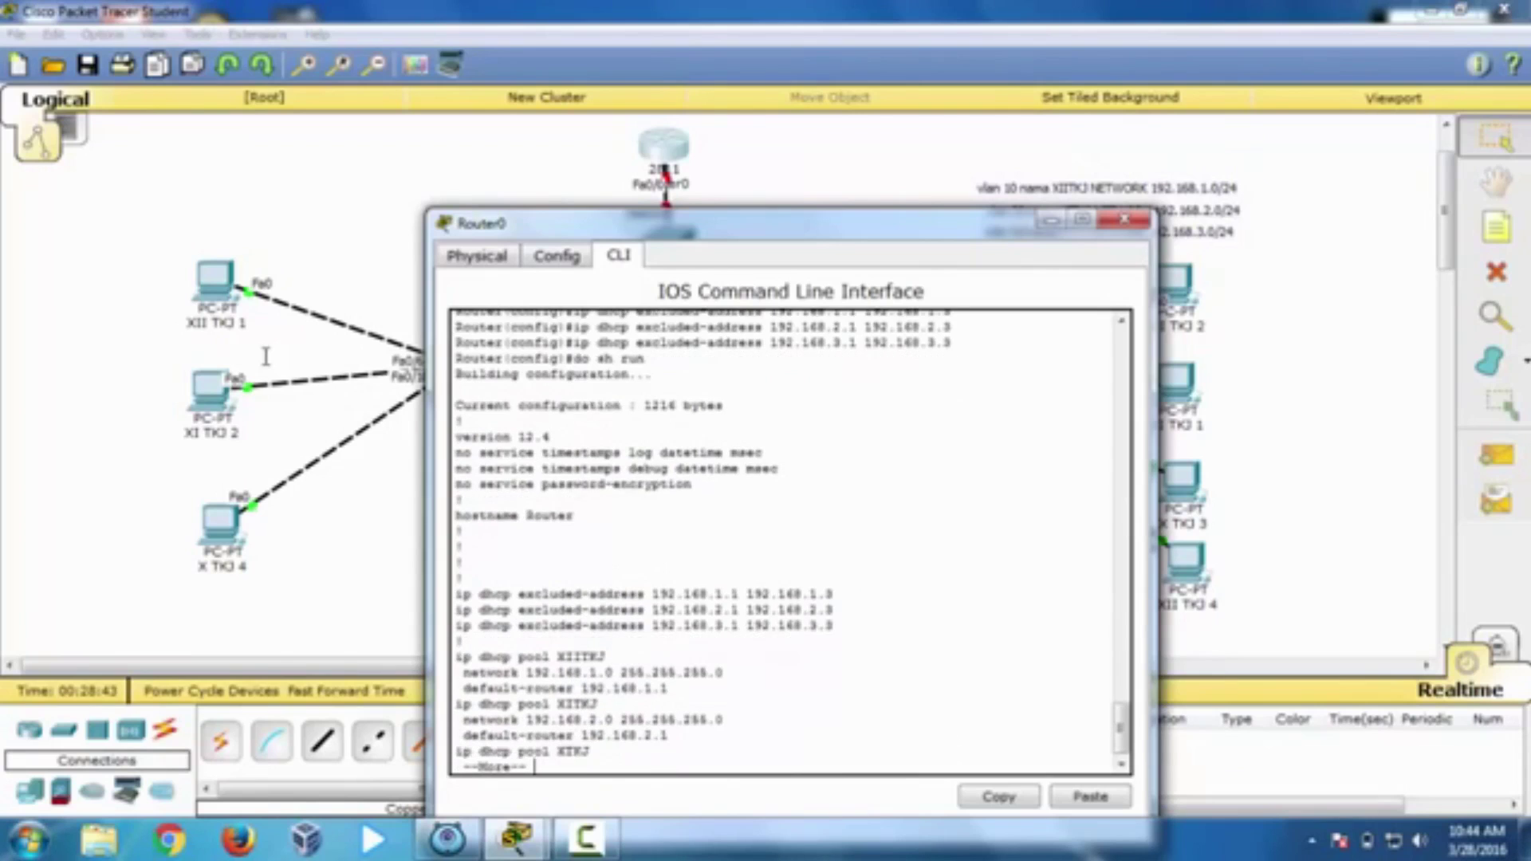
pyautogui.press('Return')
pyautogui.press('Return')
pyautogui.press('Return')
pyautogui.press('Return')
pyautogui.press('Return')
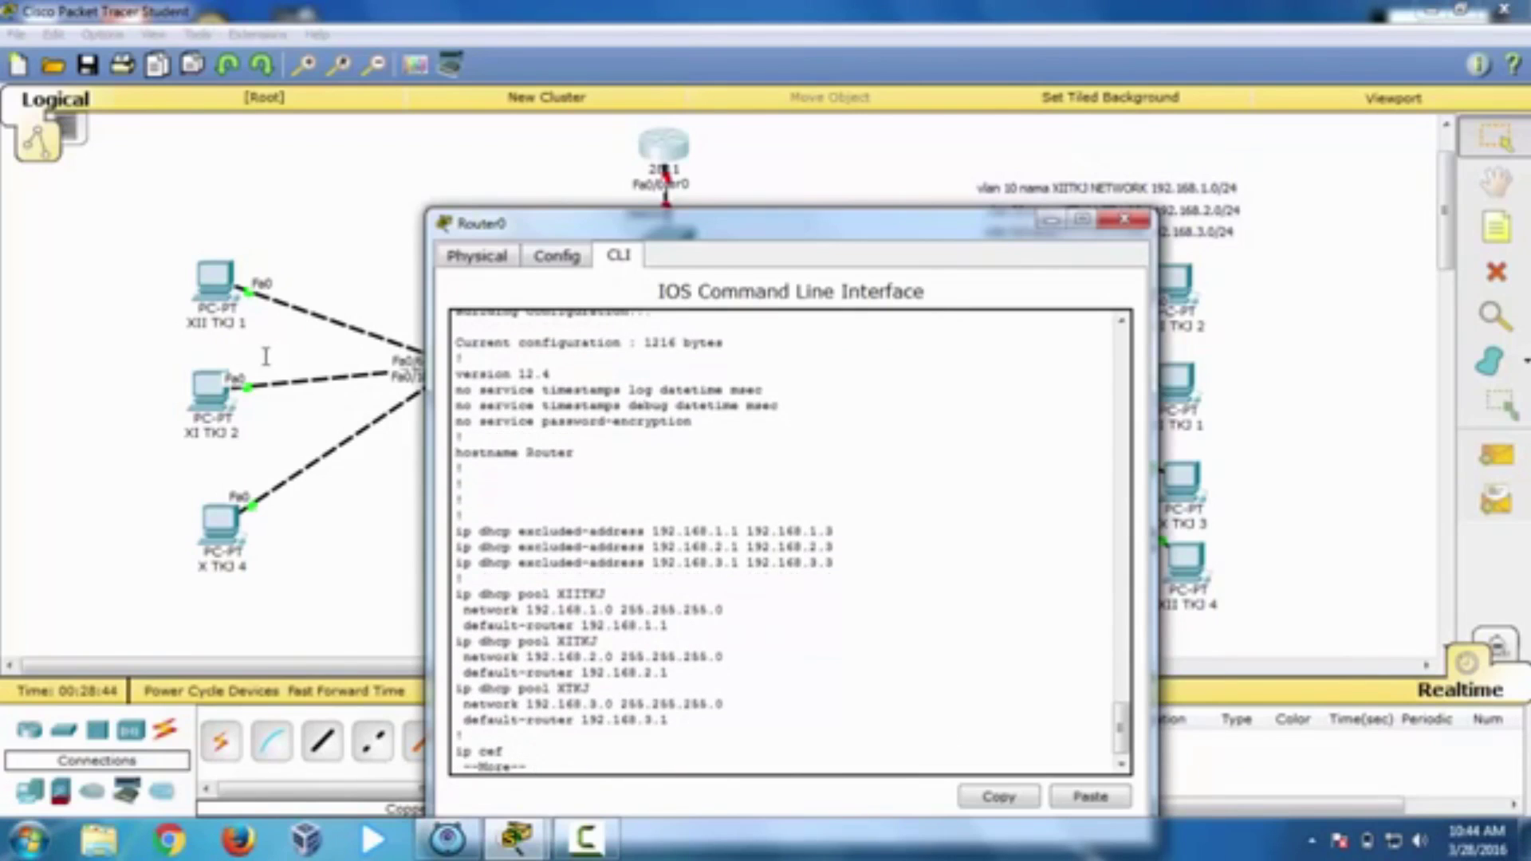
pyautogui.press('Return')
pyautogui.press('Return')
pyautogui.press('Return')
pyautogui.press('Return')
pyautogui.press('Return')
pyautogui.press('Return')
pyautogui.press('Return')
pyautogui.press('Return')
pyautogui.press('Return')
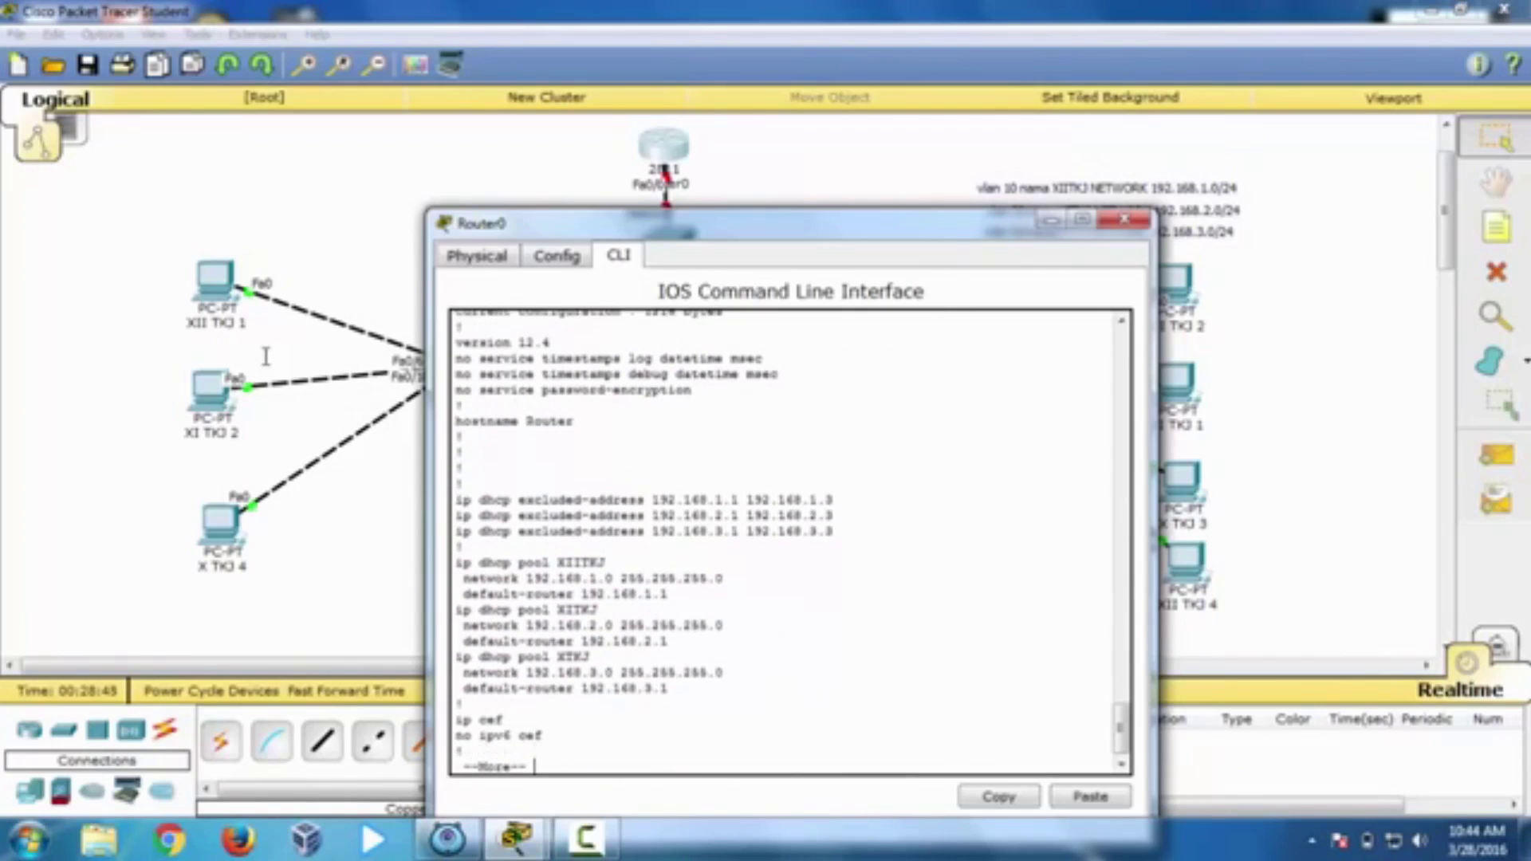
pyautogui.press('Return')
pyautogui.press('Return')
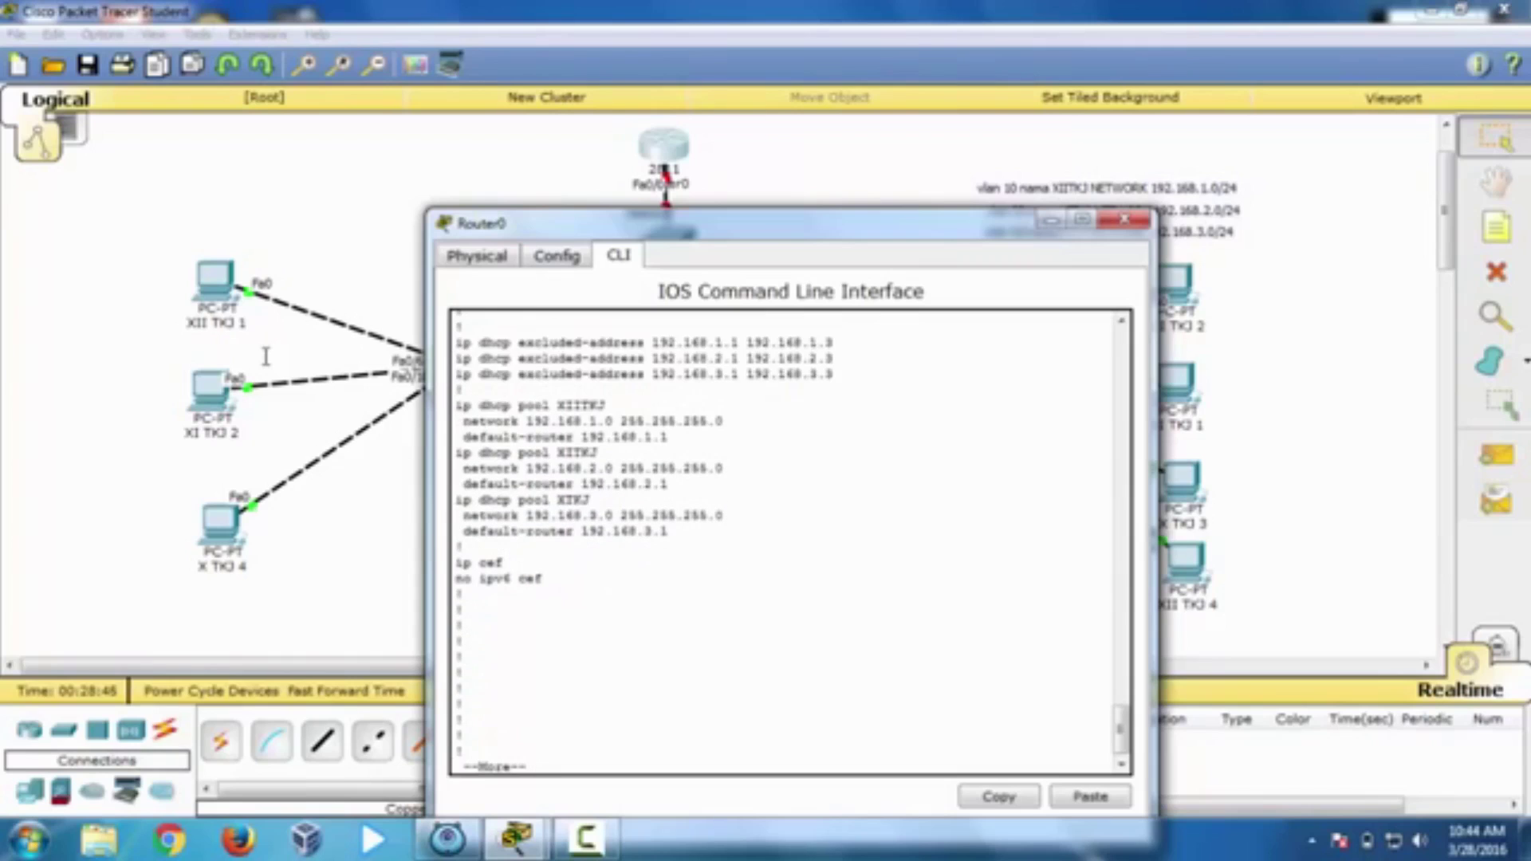
pyautogui.press('space')
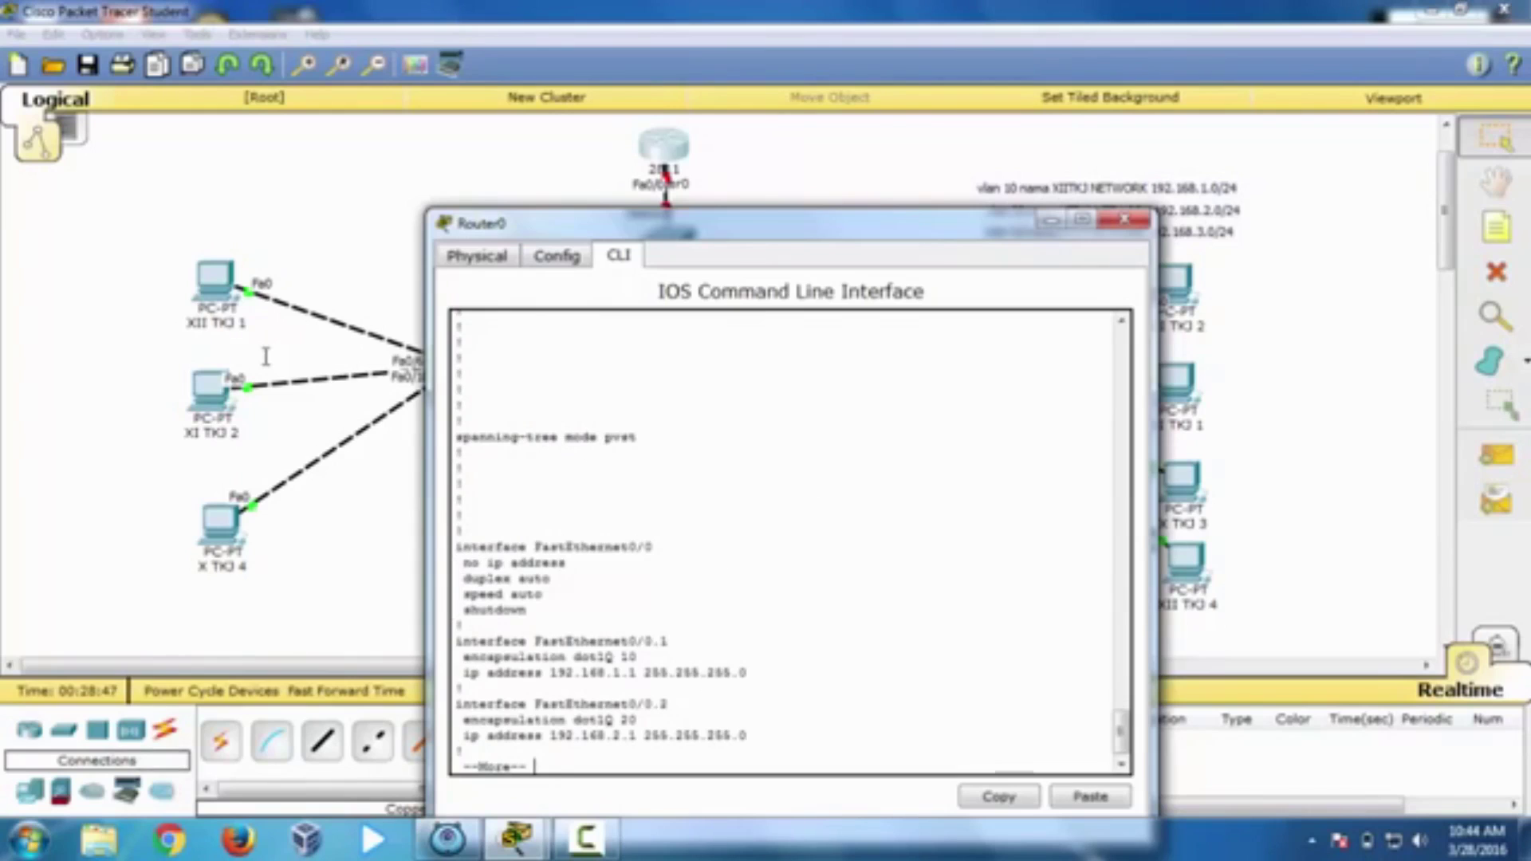
# Step: Turn on Router0's FastEthernet0/0 and FastEthernet0/1 ports and close the router's window
pyautogui.hotkey('ctrl', 'shift', 'Tab')
pyautogui.click(518, 486)
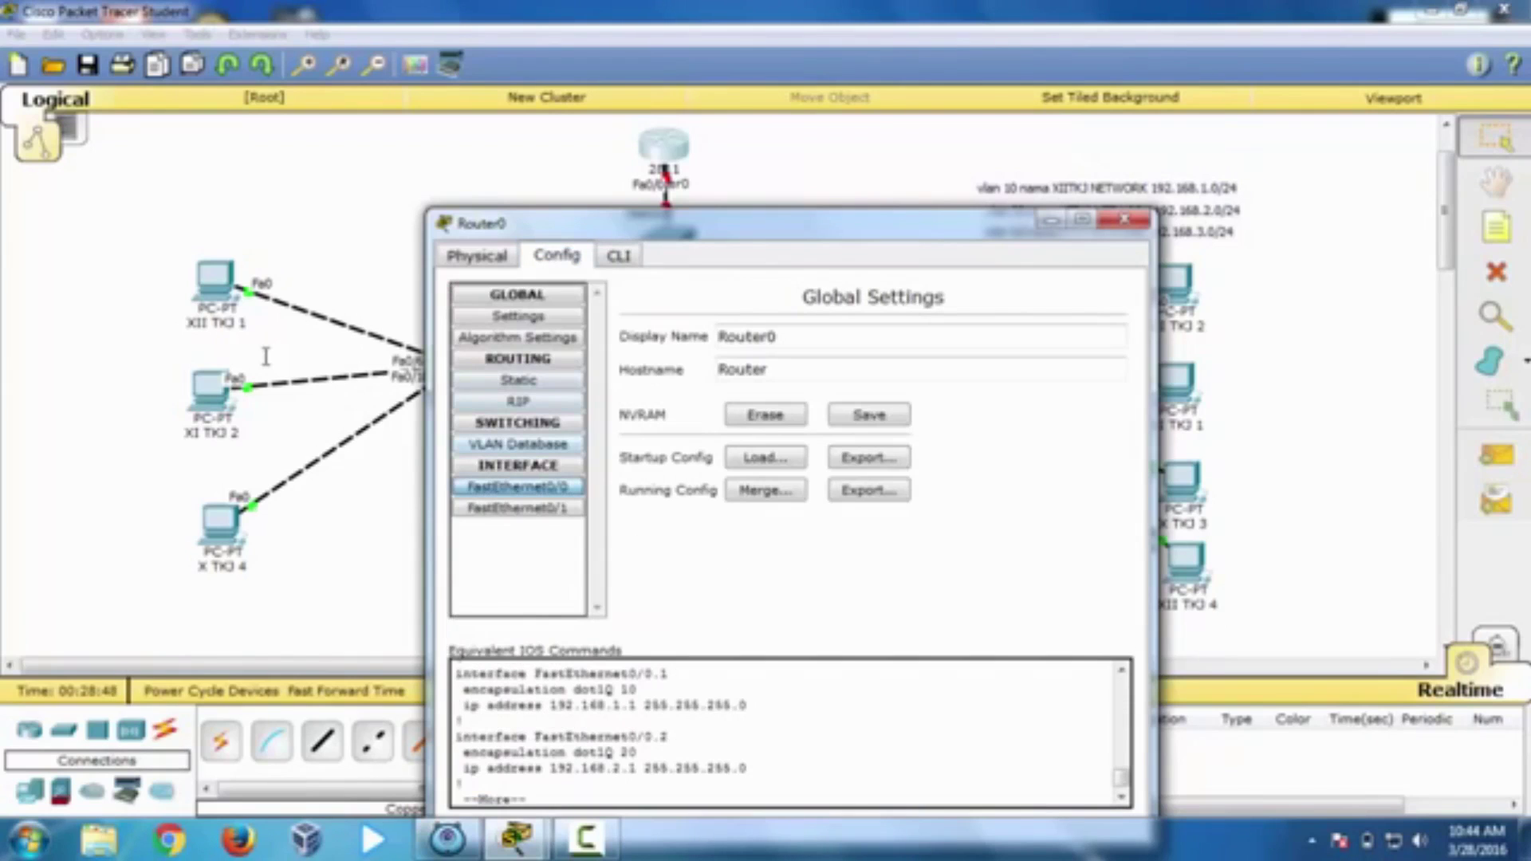
pyautogui.click(1093, 316)
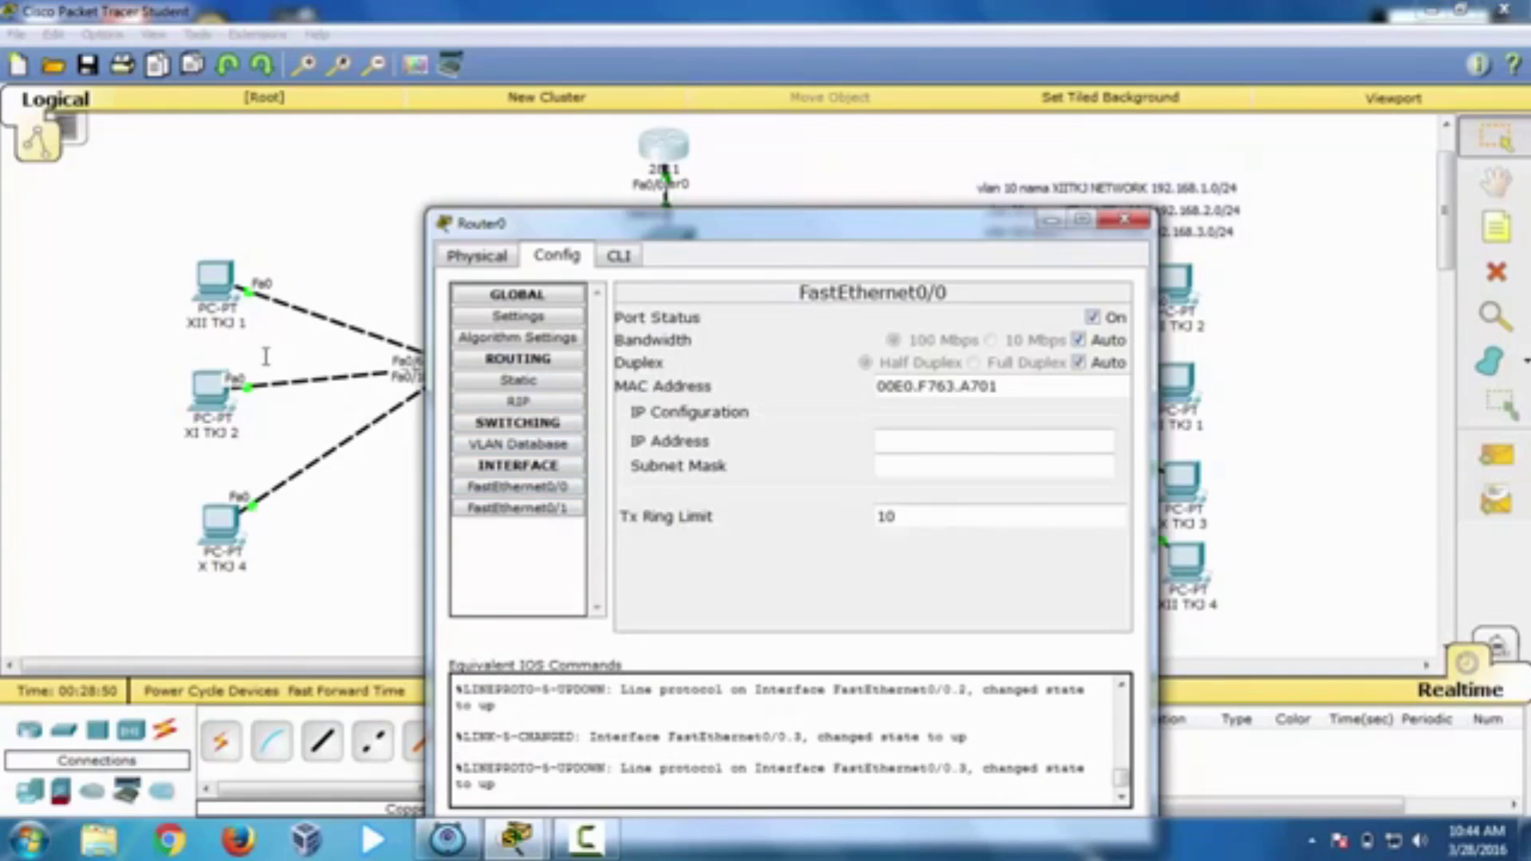
pyautogui.click(517, 508)
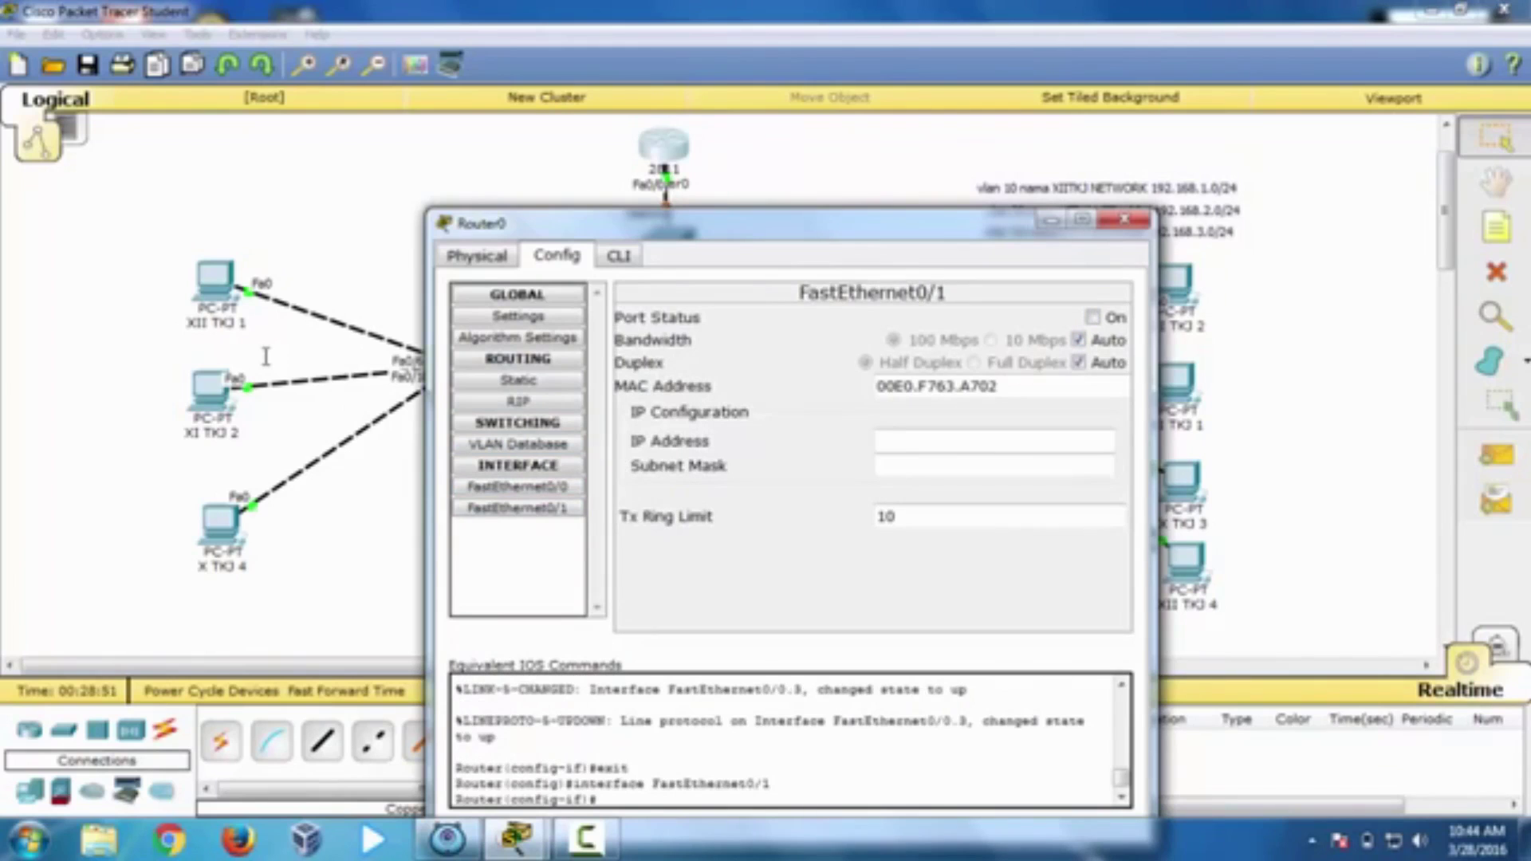
pyautogui.click(1093, 317)
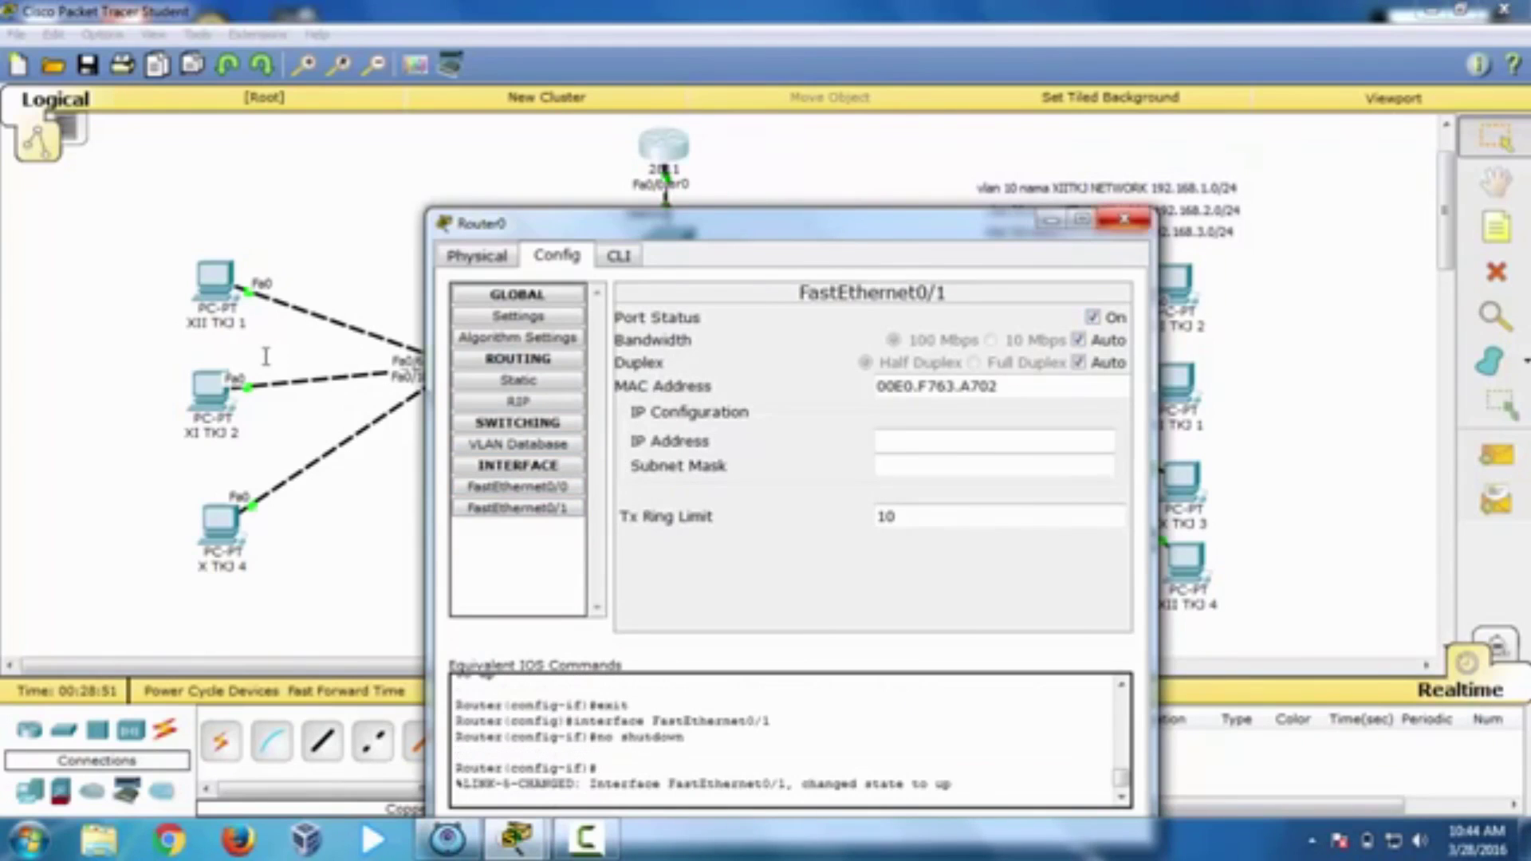
pyautogui.hotkey('alt', 'F4')
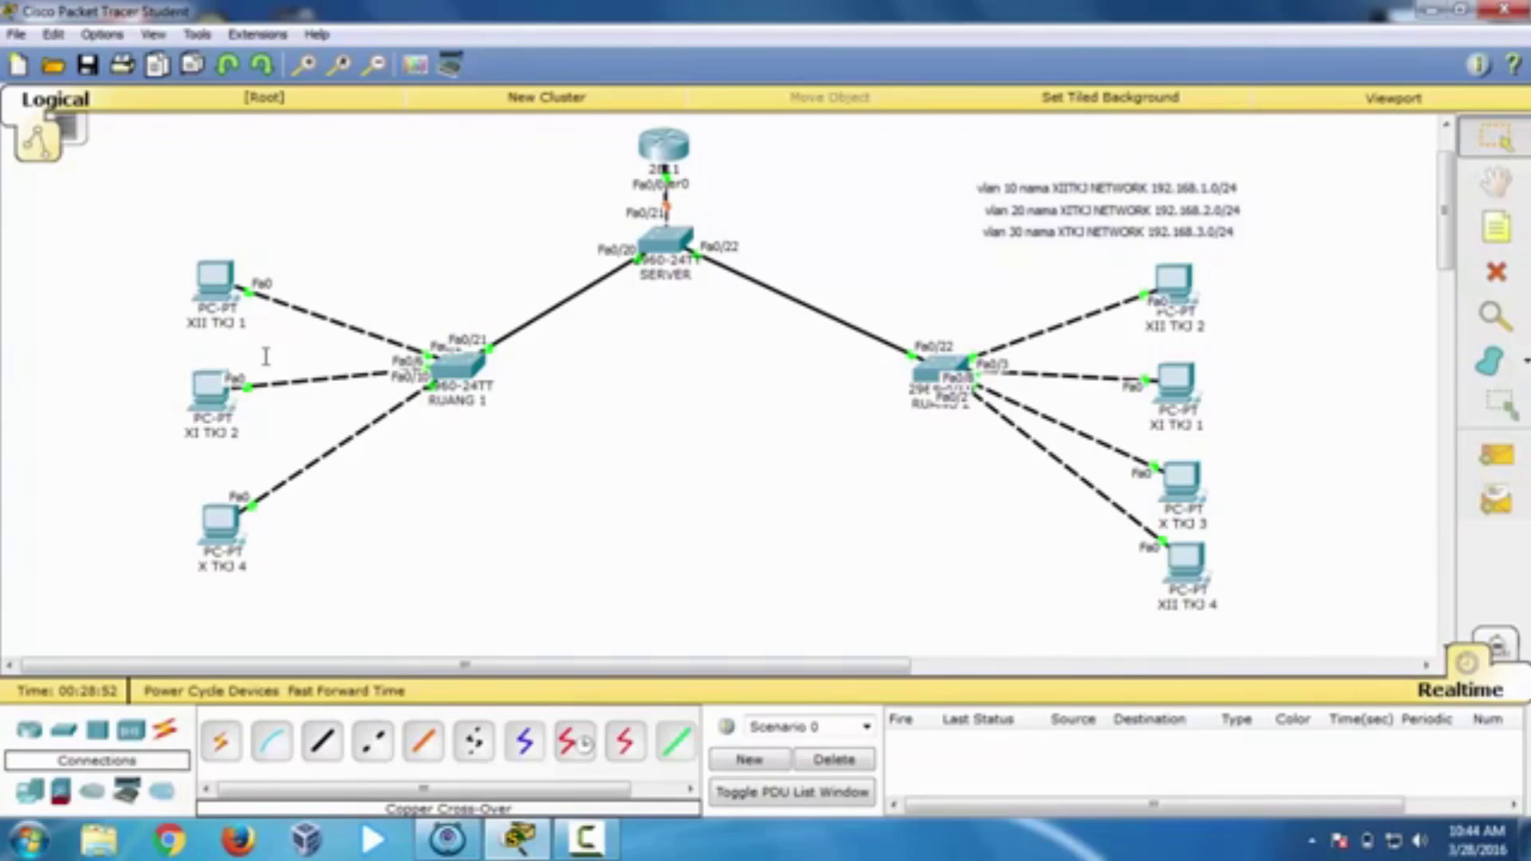
# Step: Switch to the RUANG 2 switch's command line and enter privileged mode with the enable command
pyautogui.hotkey('alt', 'Tab')
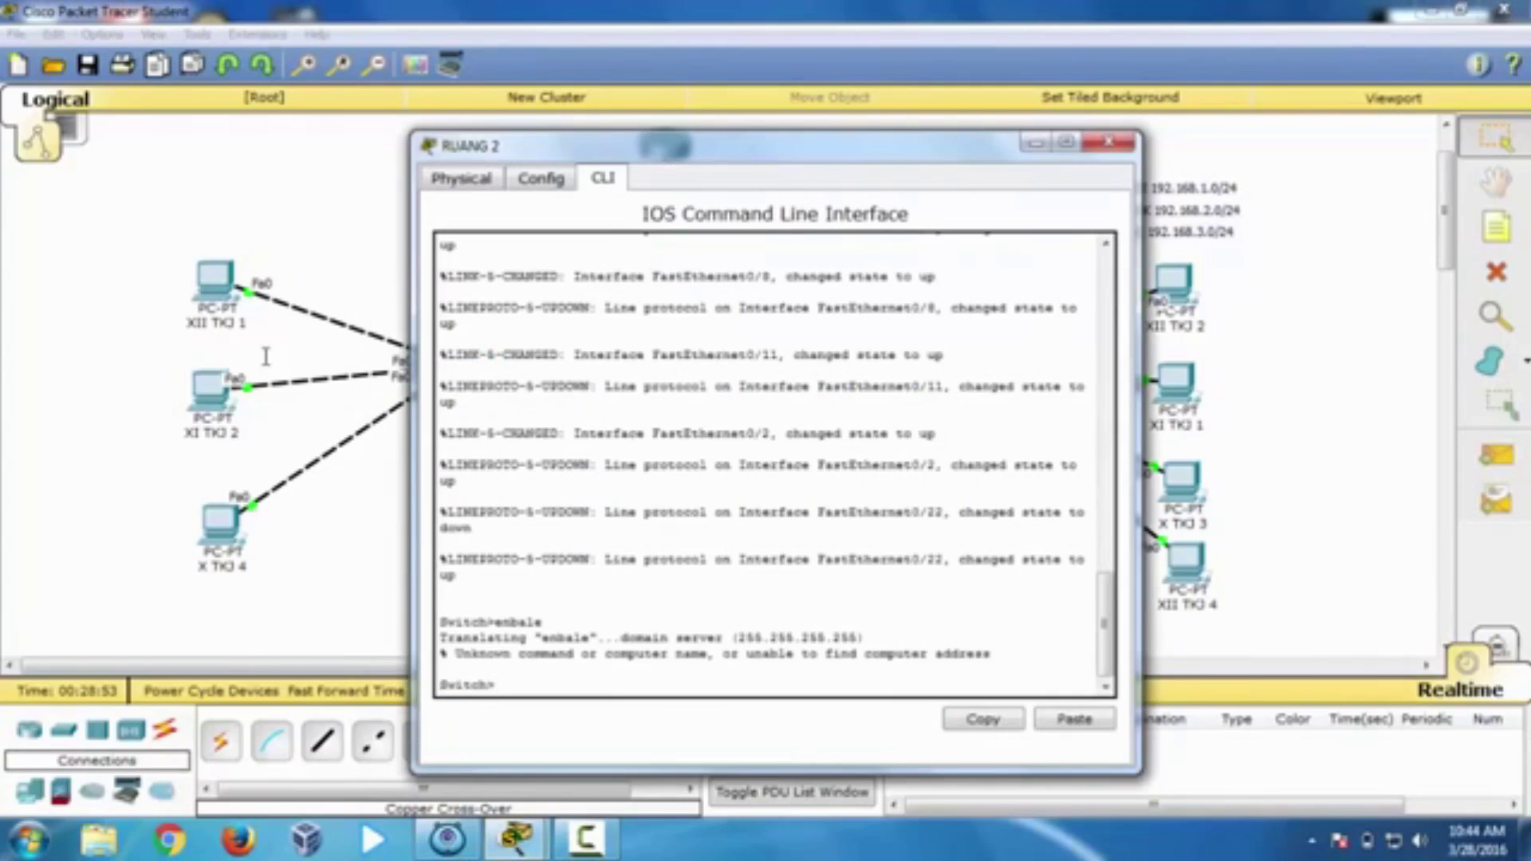
pyautogui.write('ena')
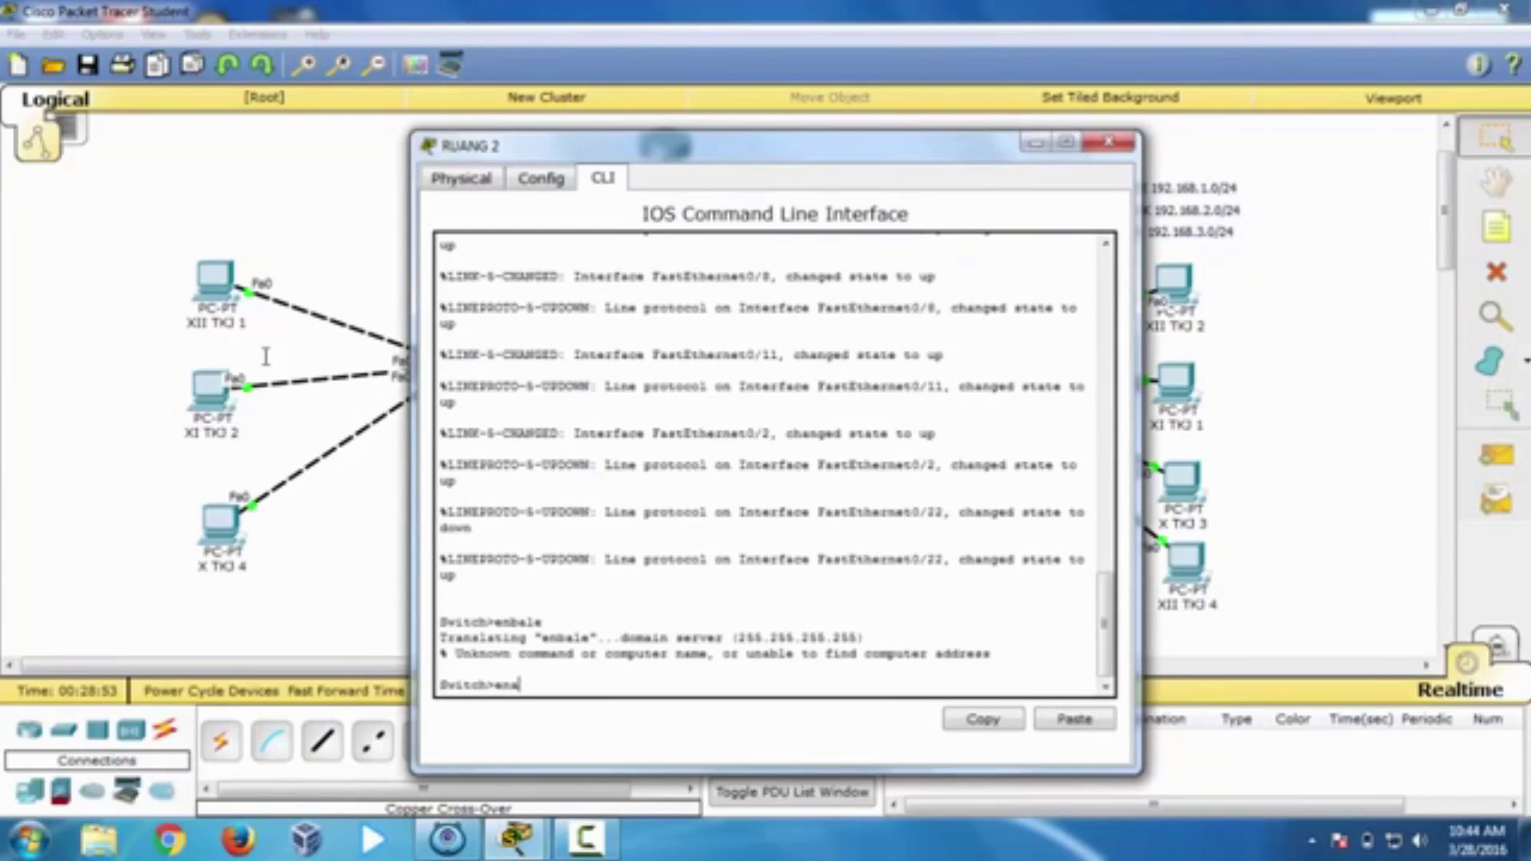
pyautogui.write('ble')
pyautogui.press('Return')
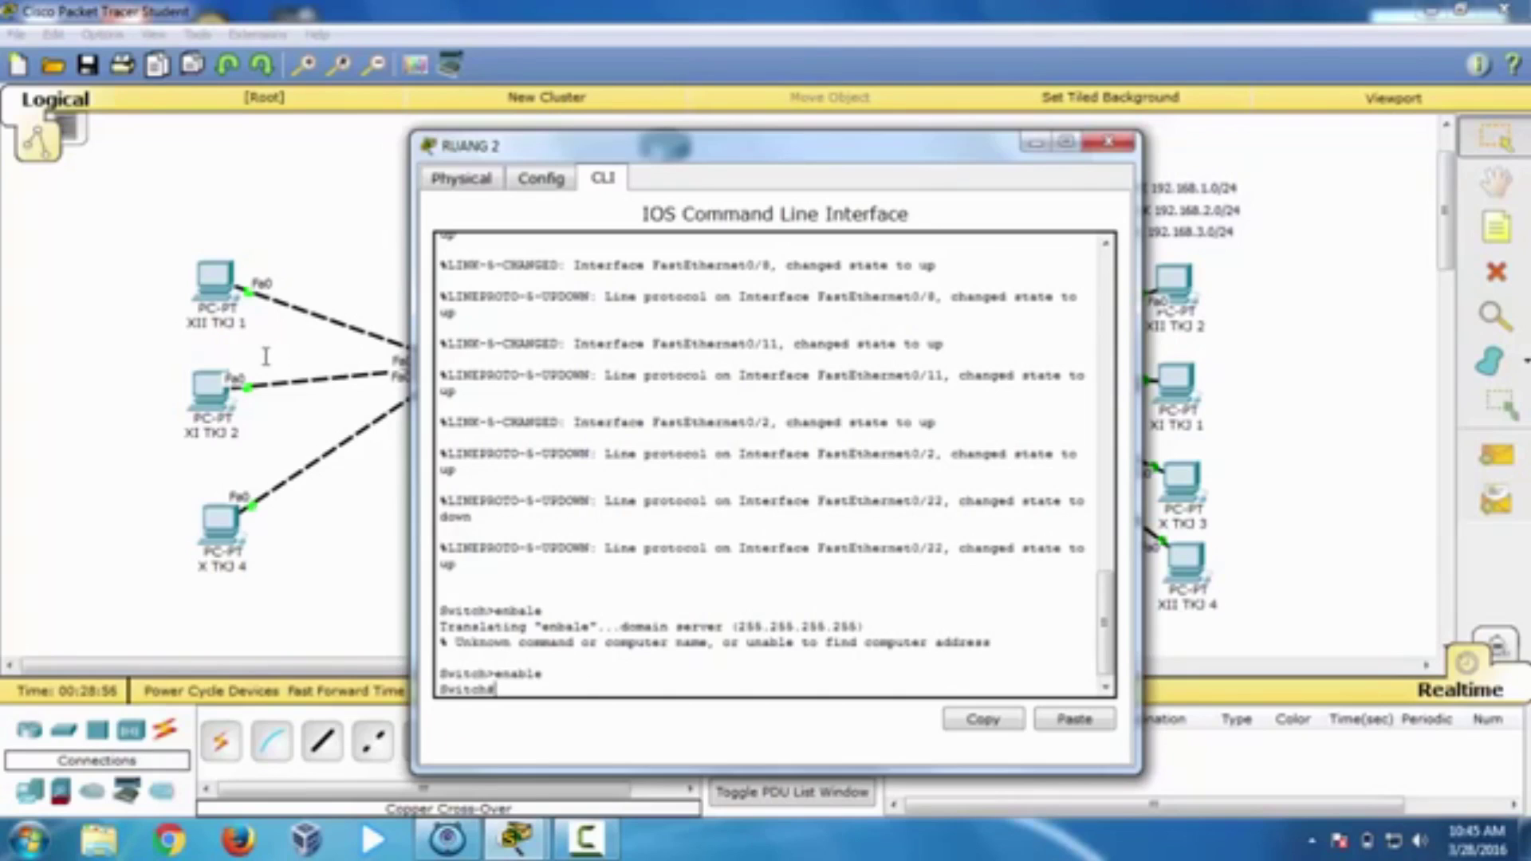
# Step: Enter global configuration mode on the RUANG 2 switch, set its VTP mode to client and its VTP domain to smkn1karawang
pyautogui.write('conf t')
pyautogui.press('Return')
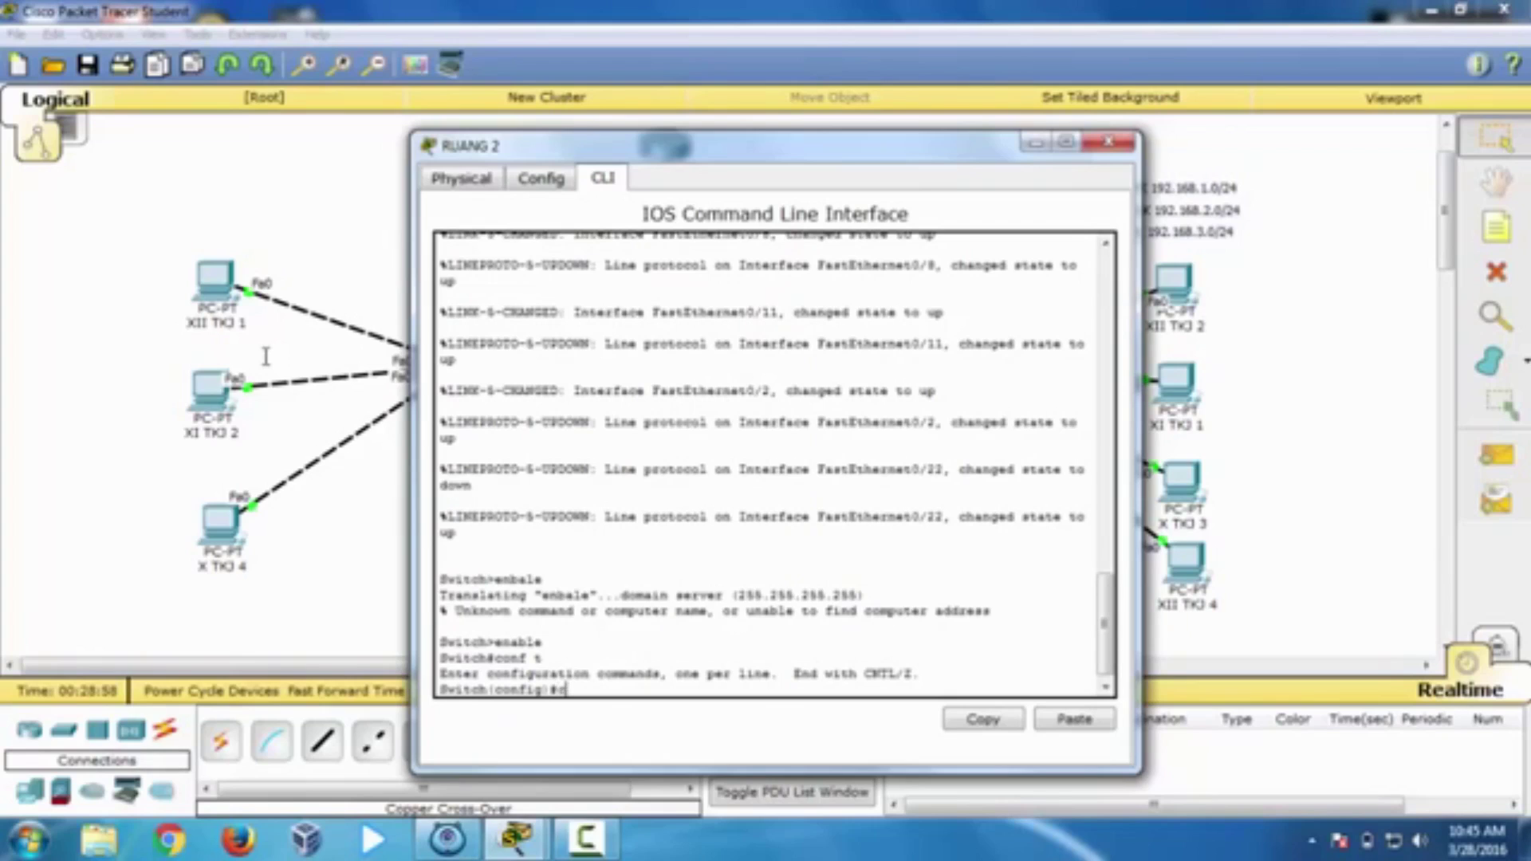
pyautogui.write('vtp mode')
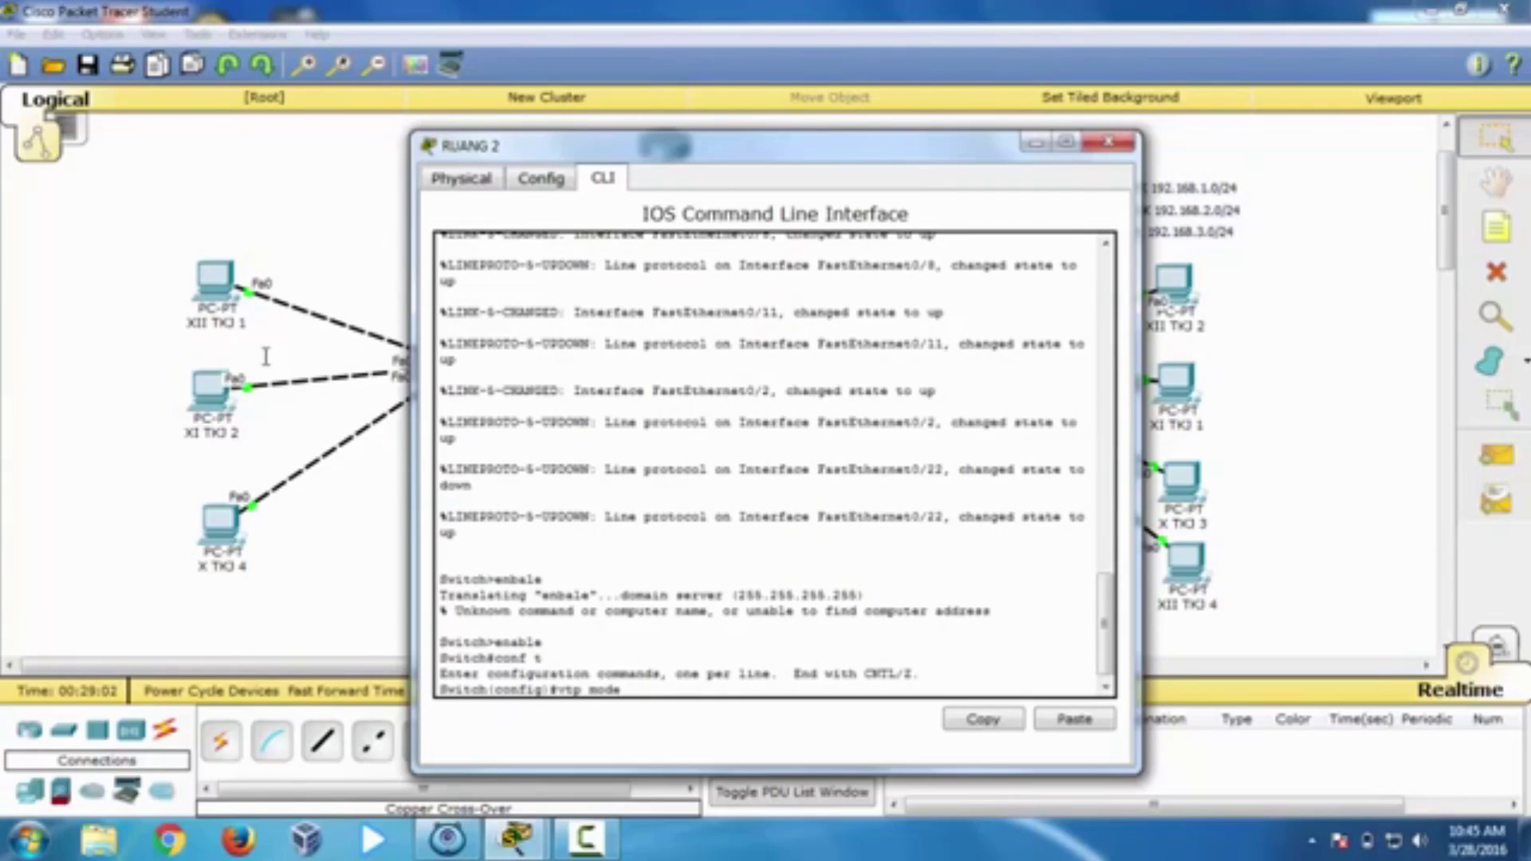
pyautogui.write(' client')
pyautogui.press('Return')
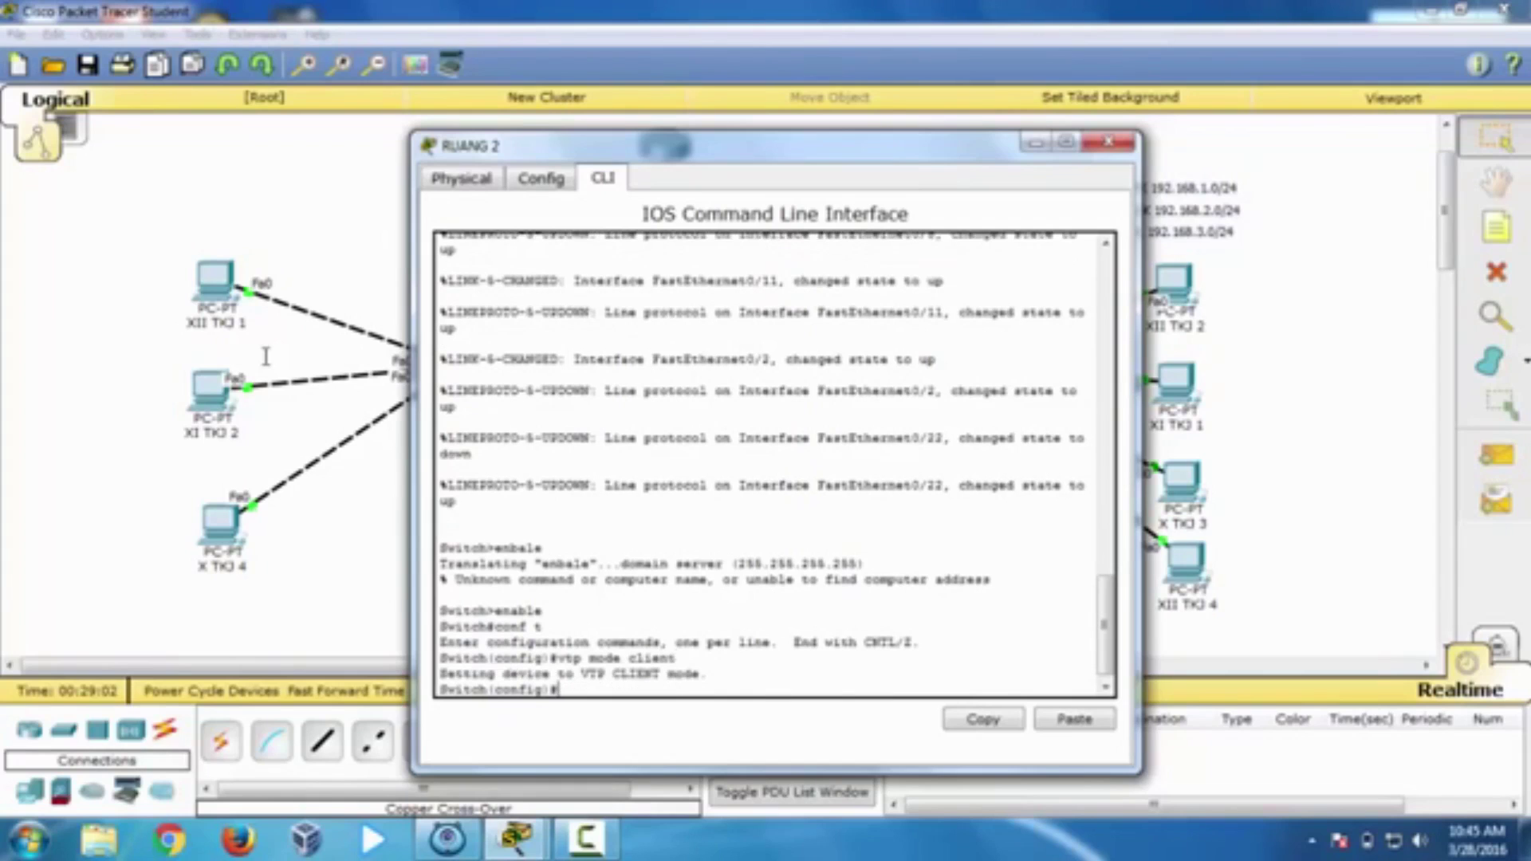
pyautogui.write('vtp domain smkn1ka')
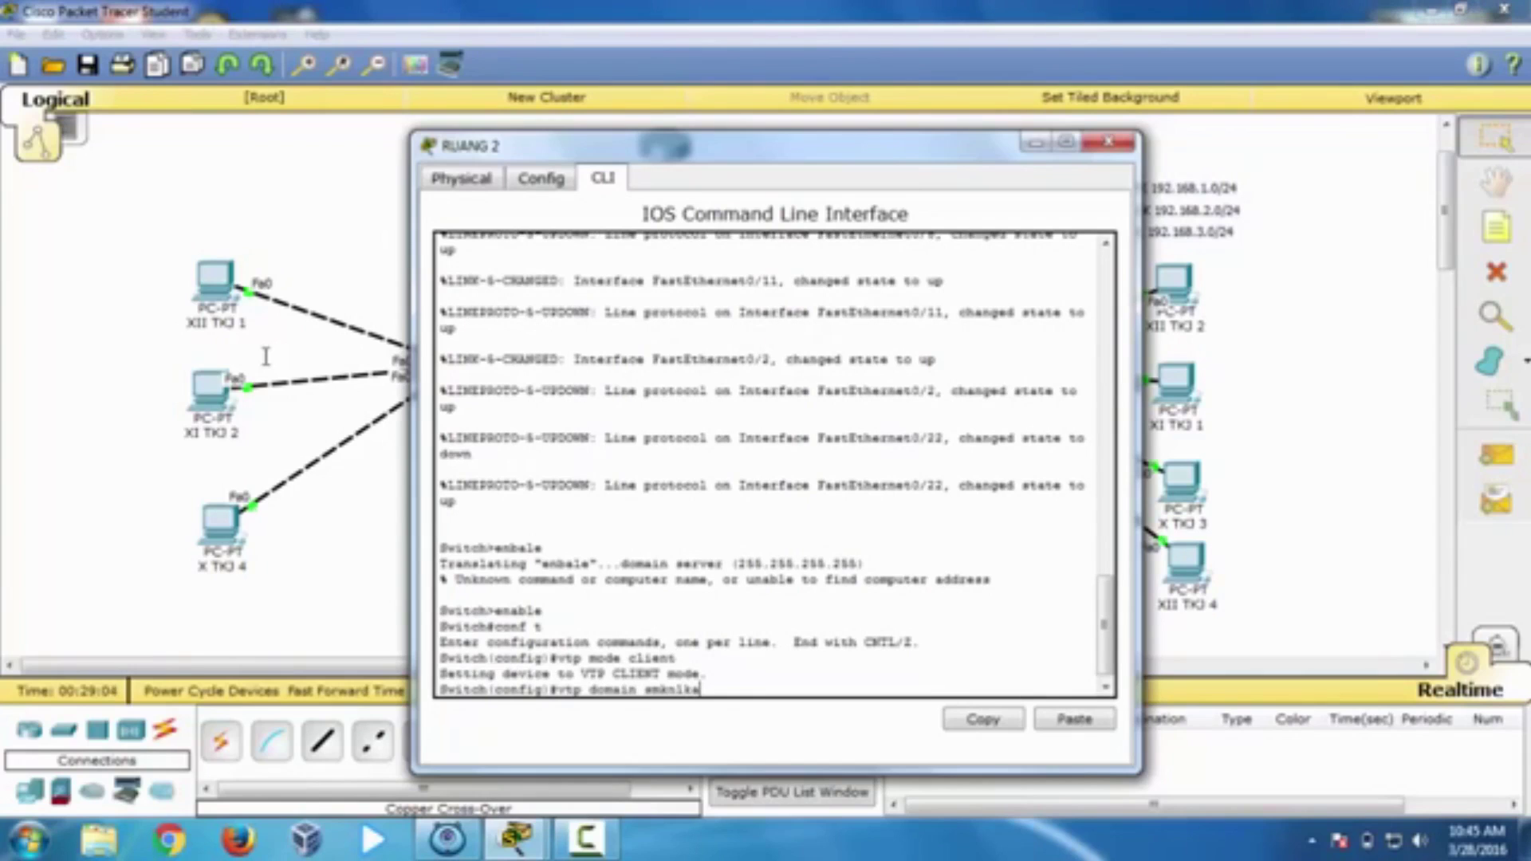
pyautogui.write('rawang')
pyautogui.press('Return')
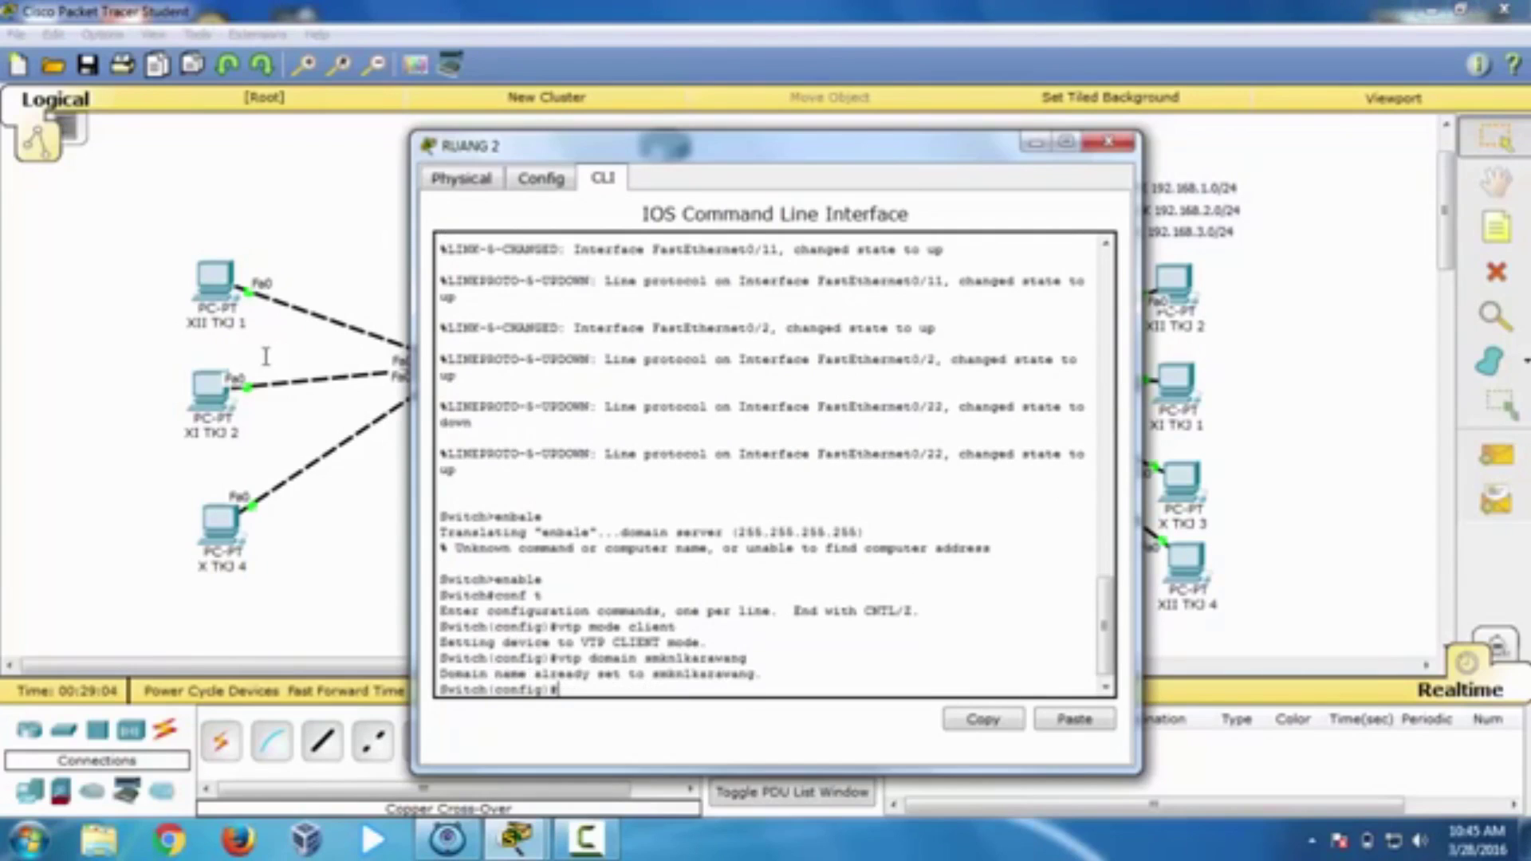
# Step: Set the VTP password on the RUANG 2 switch
pyautogui.write('vtp passw')
pyautogui.press('Tab')
pyautogui.write('smknlkara')
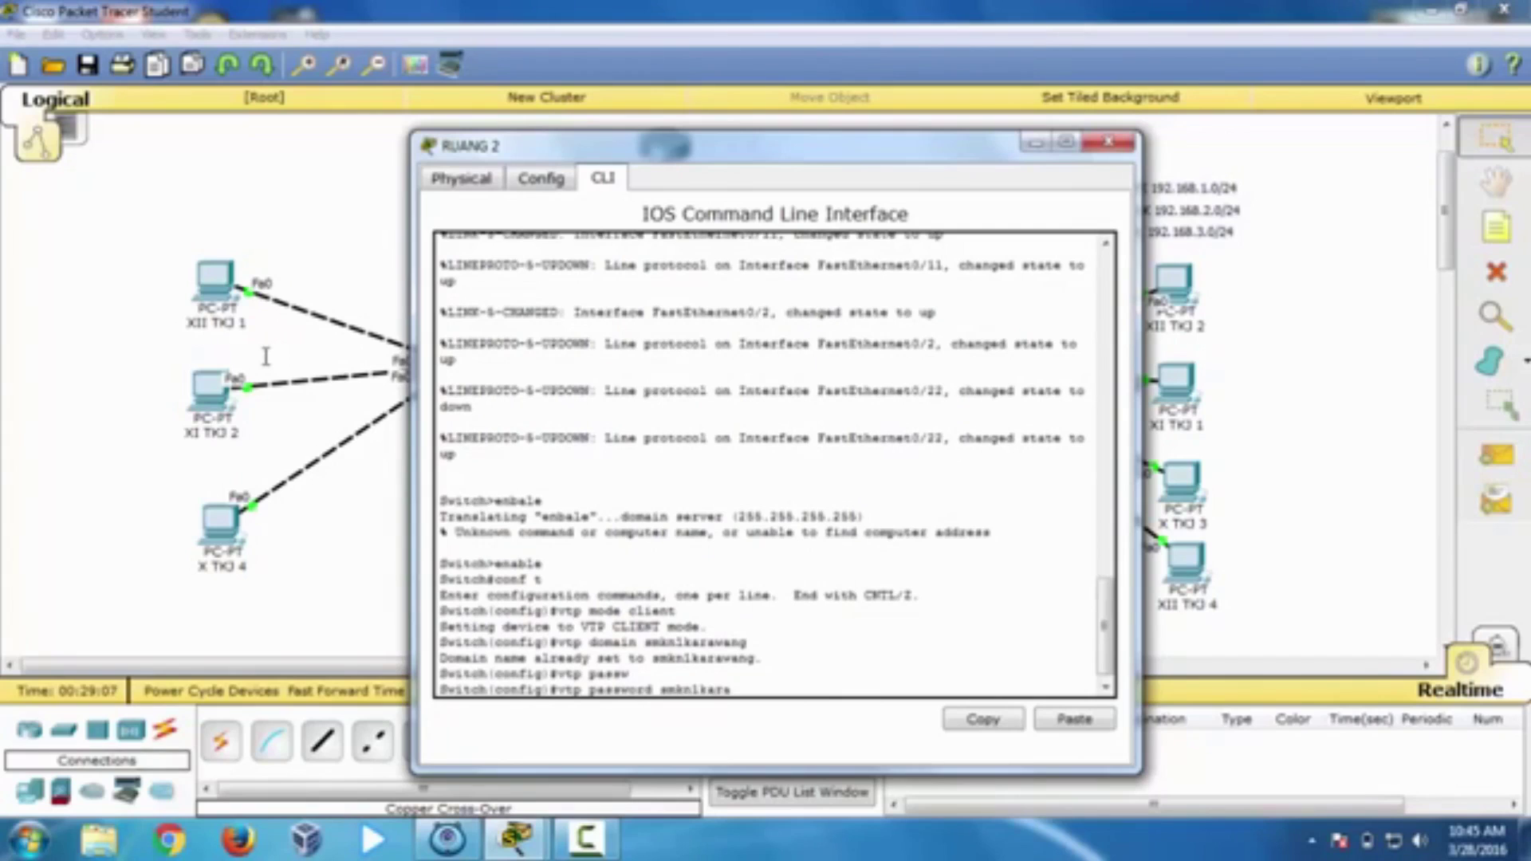
pyautogui.write('vang')
pyautogui.press('Return')
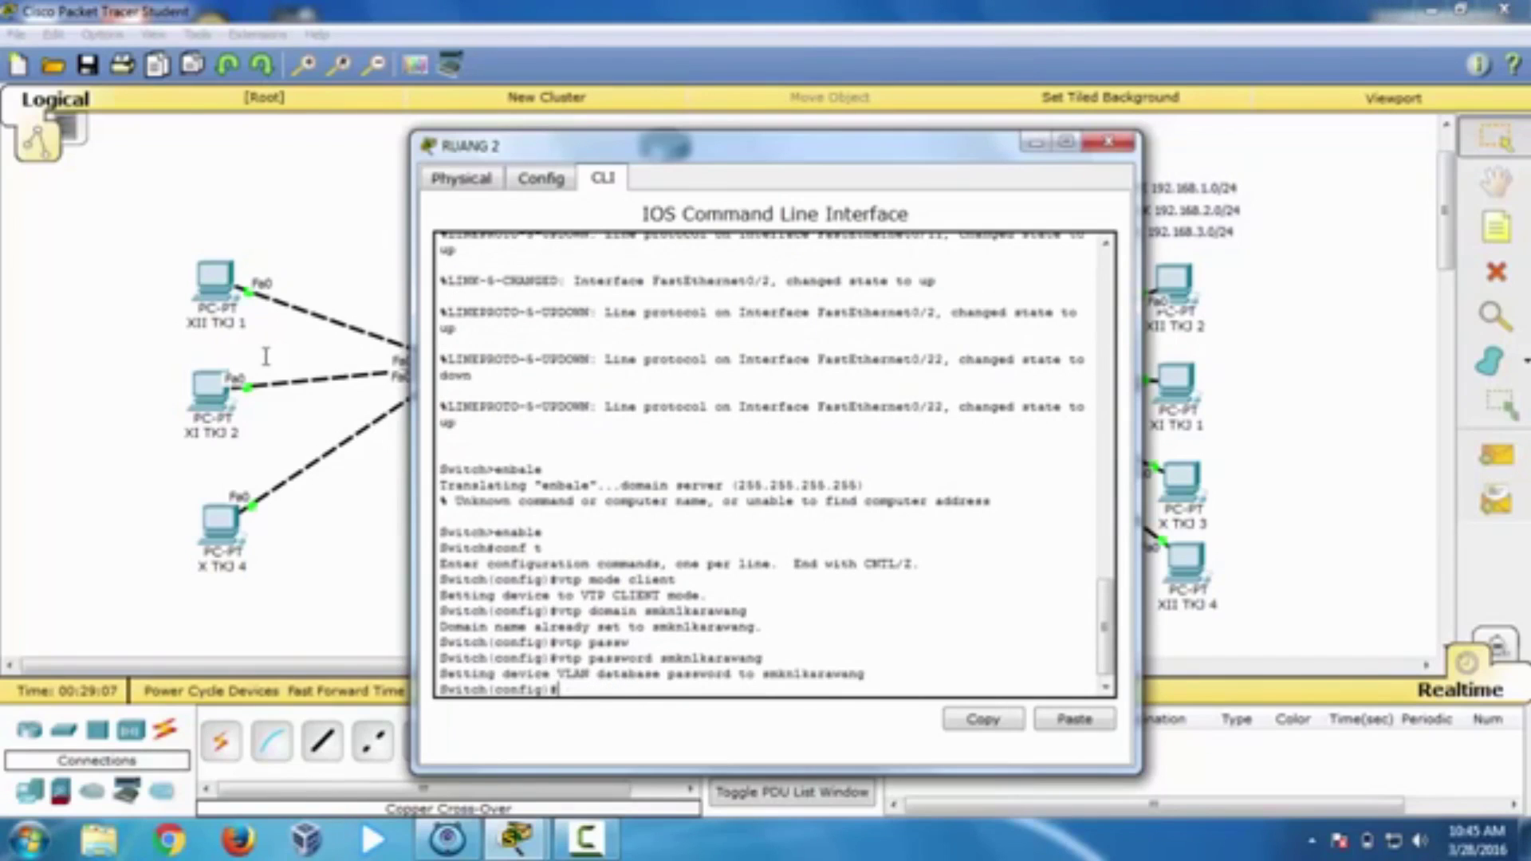
# Step: Display the RUANG 2 switch's full VLAN table to check the VLANs received through VTP
pyautogui.write('do sh vlan')
pyautogui.press('Return')
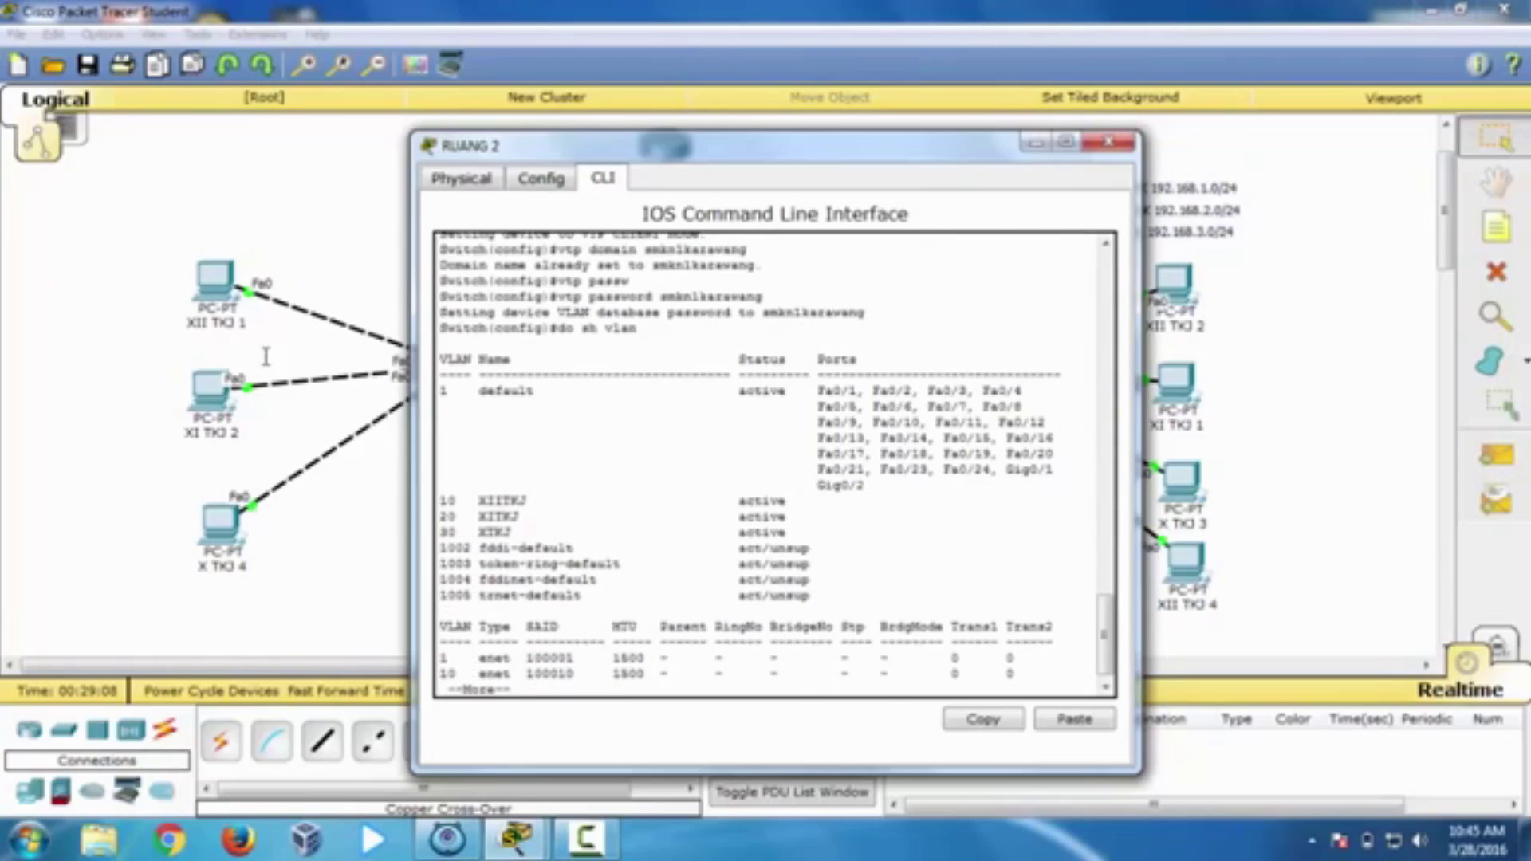
pyautogui.press('space')
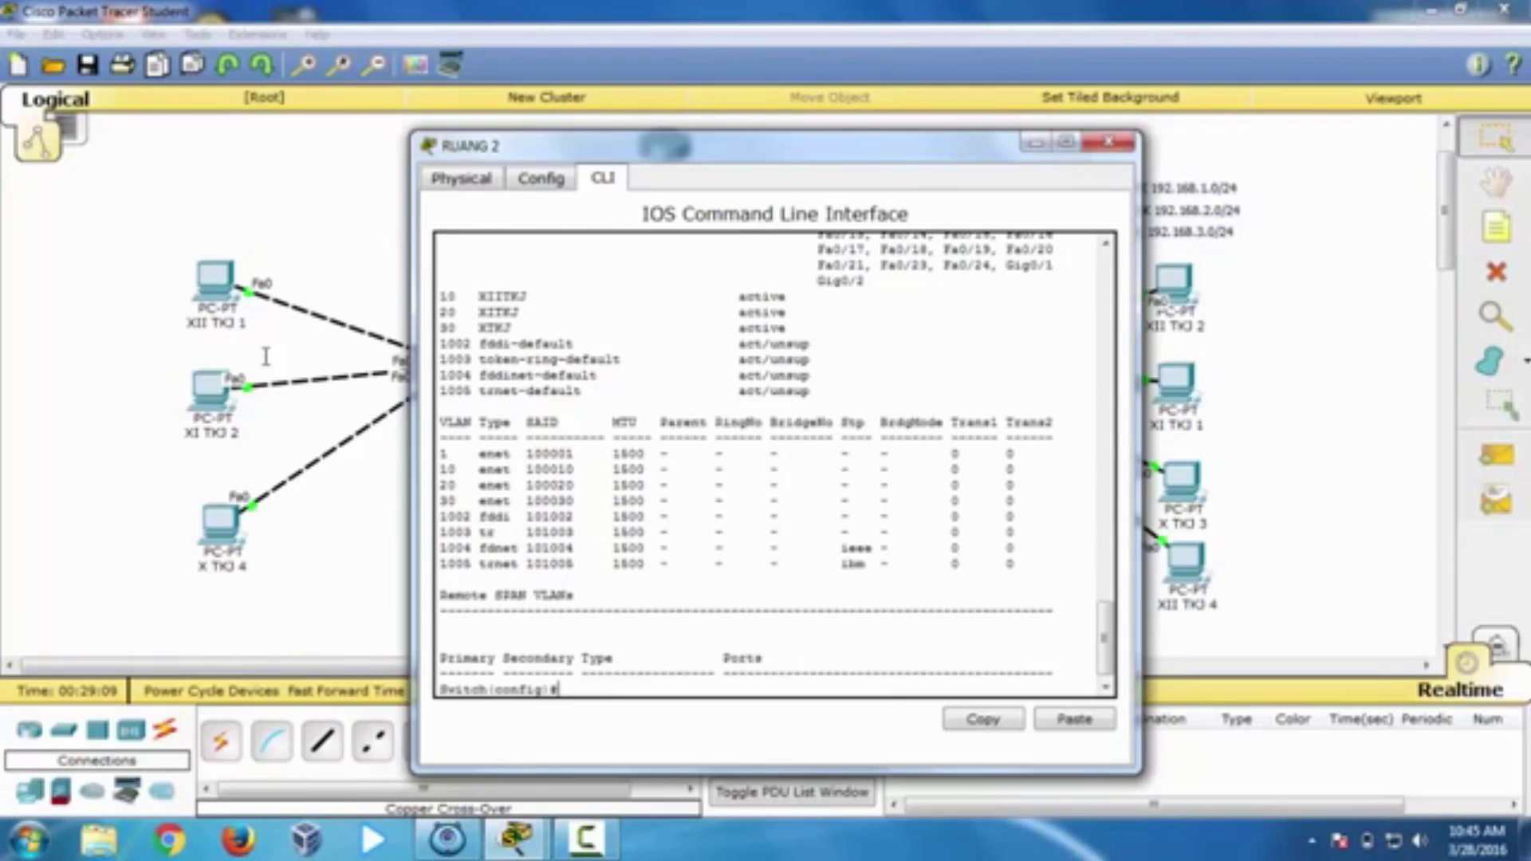
# Step: Uncover RUANG 2's port labels in the topology and set its interfaces fa0/2-3 to switchport access mode
pyautogui.moveTo(559, 145); pyautogui.dragTo(315, 134)
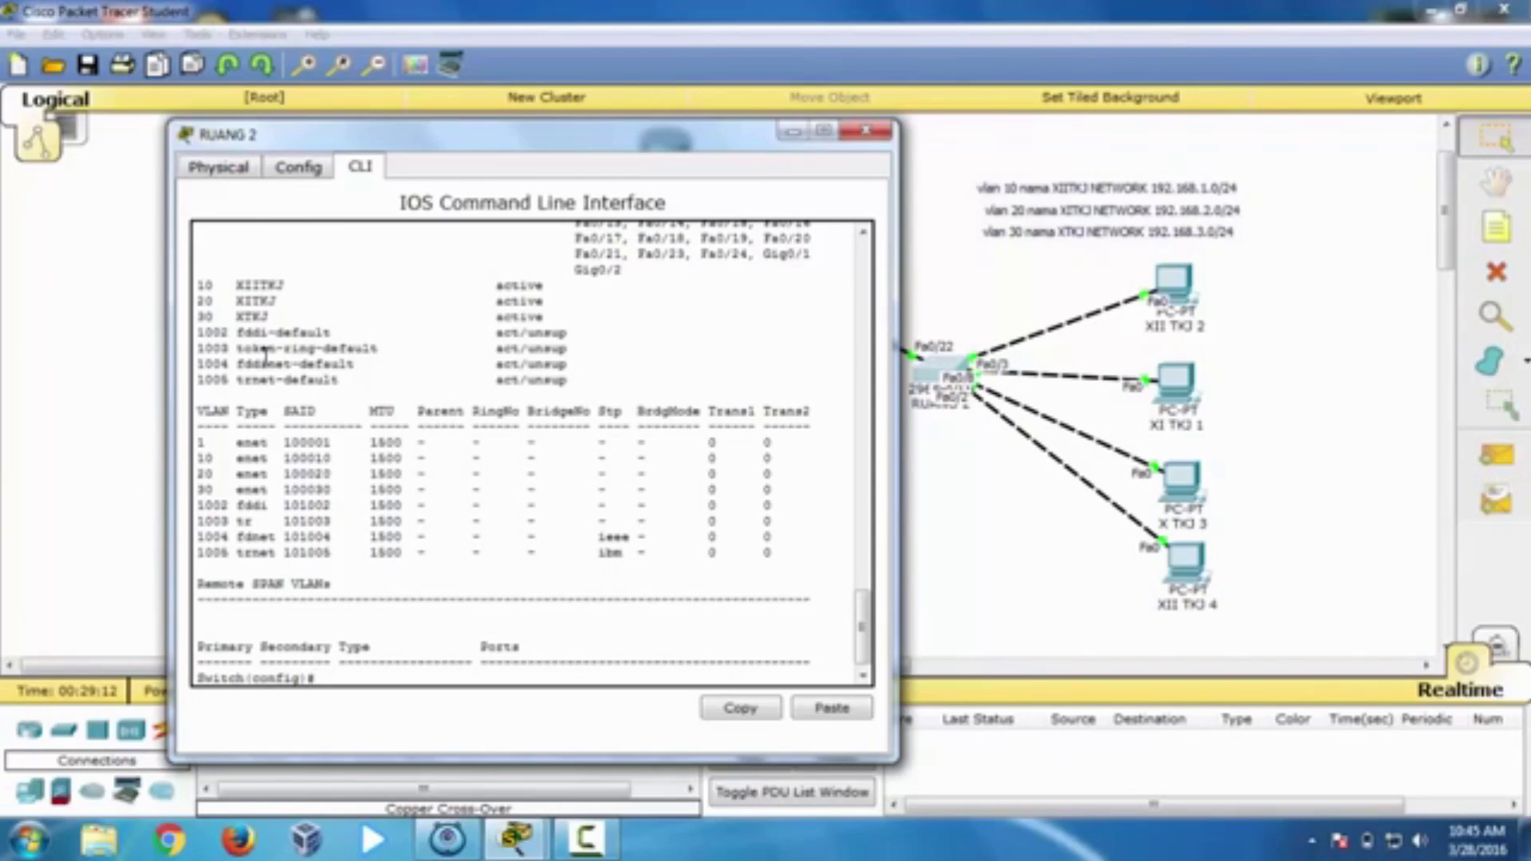
pyautogui.write('int range fa')
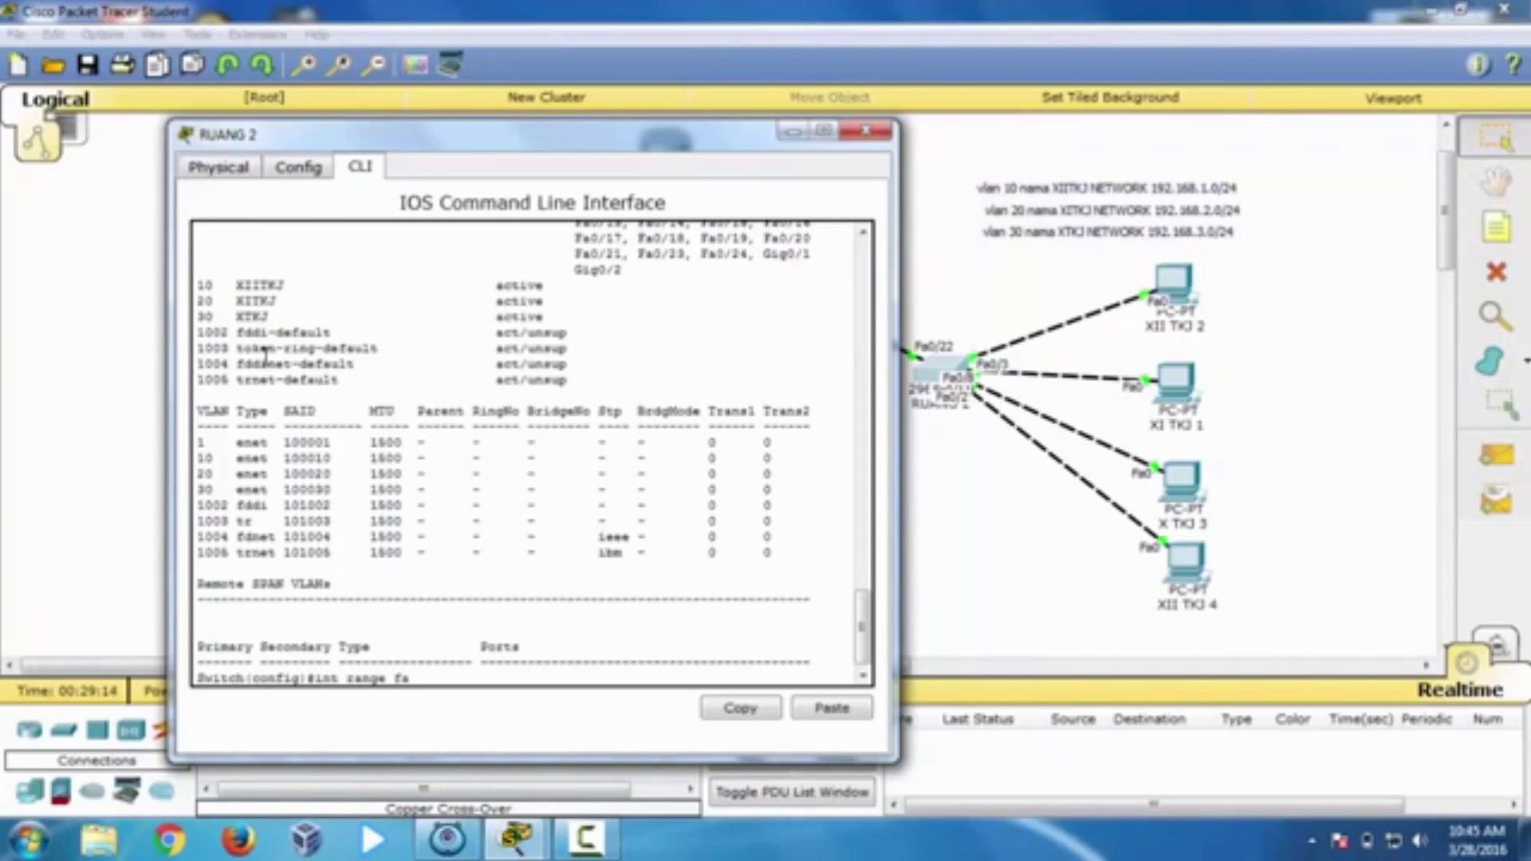
pyautogui.write('0/2-3')
pyautogui.press('Return')
pyautogui.write('sw')
pyautogui.press('Tab')
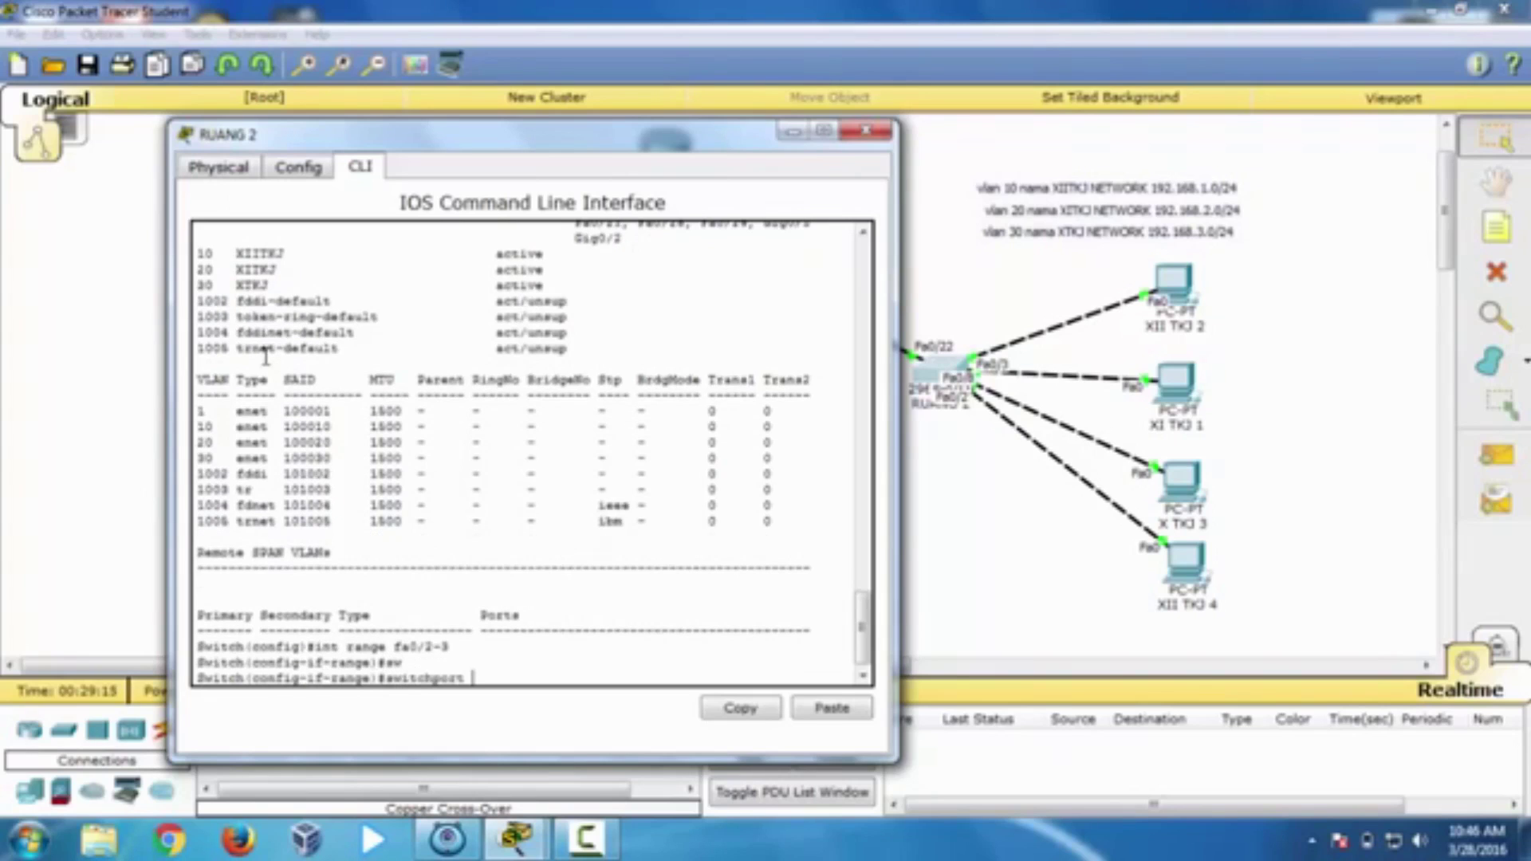
pyautogui.write('mo')
pyautogui.press('Tab')
pyautogui.write('ac')
pyautogui.press('Tab')
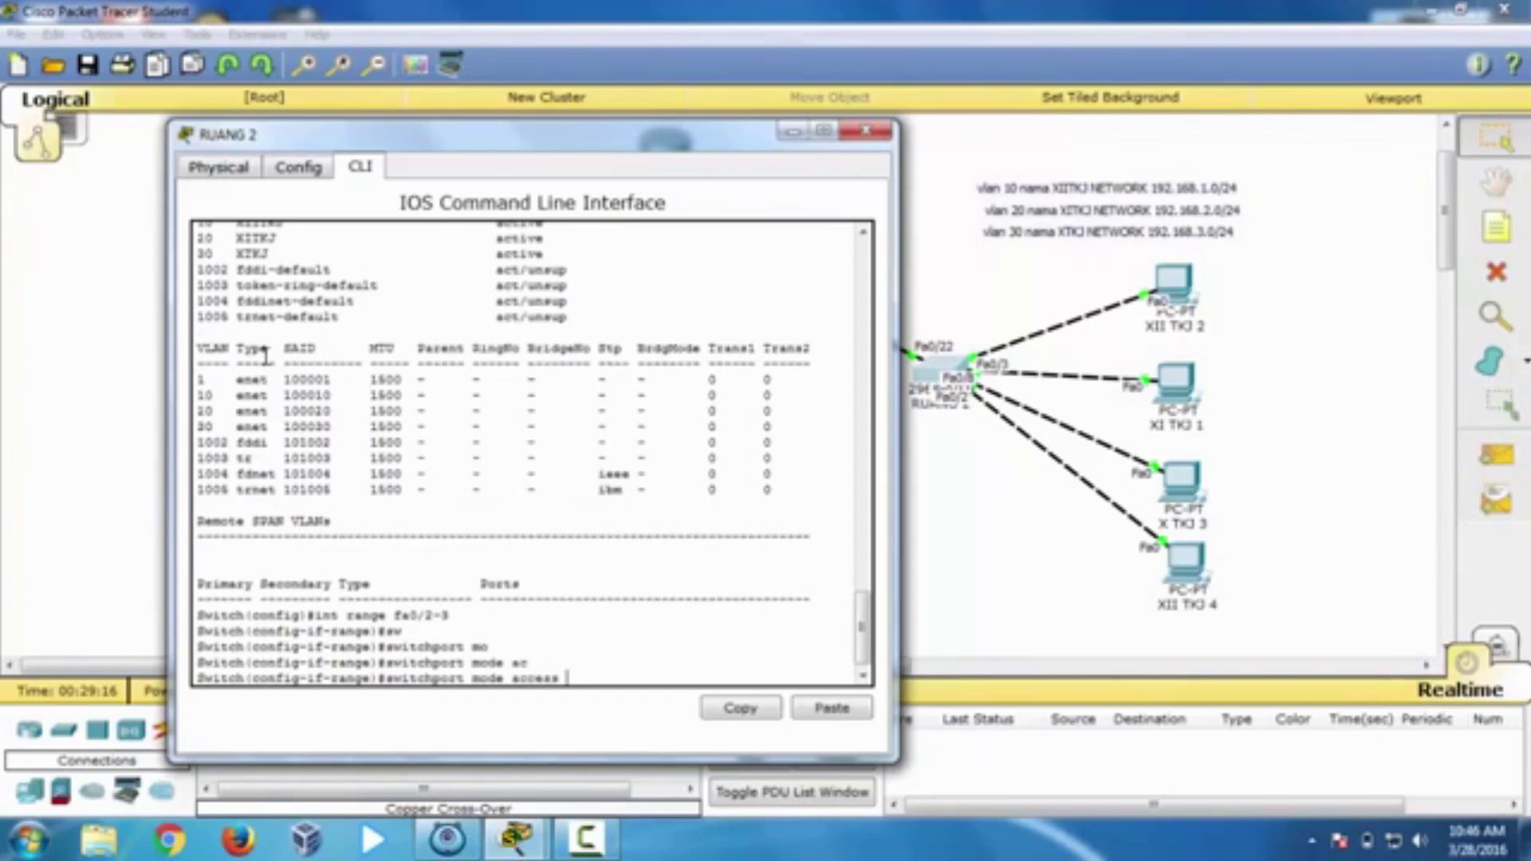
pyautogui.press('Return')
# Step: Assign RUANG 2's interface range fa0/2-3 to access VLAN 10
pyautogui.write('sw')
pyautogui.press('Tab')
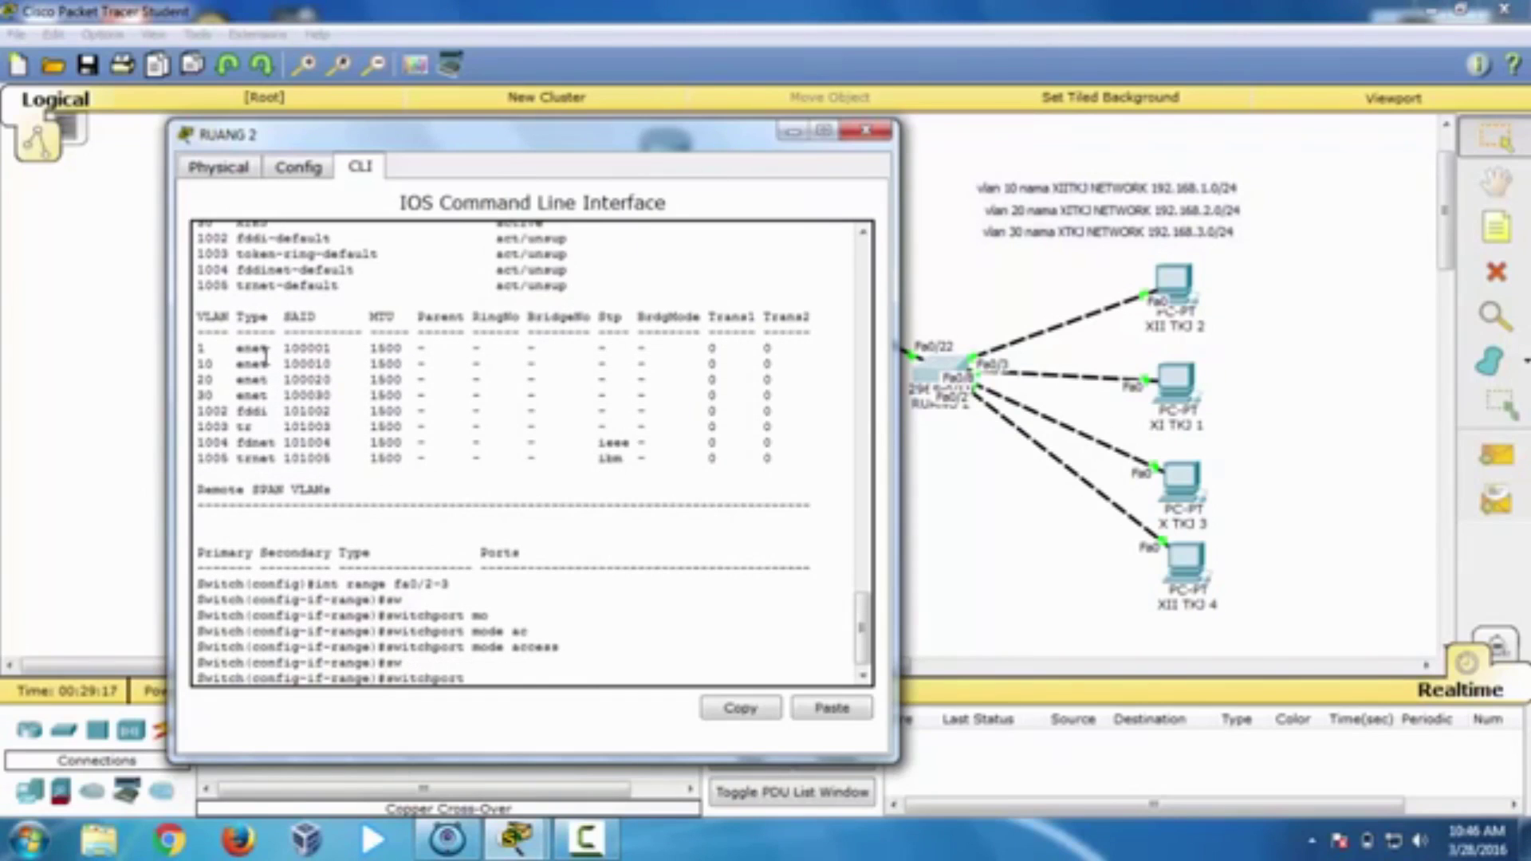
pyautogui.write('ac')
pyautogui.press('Tab')
pyautogui.write('vlan')
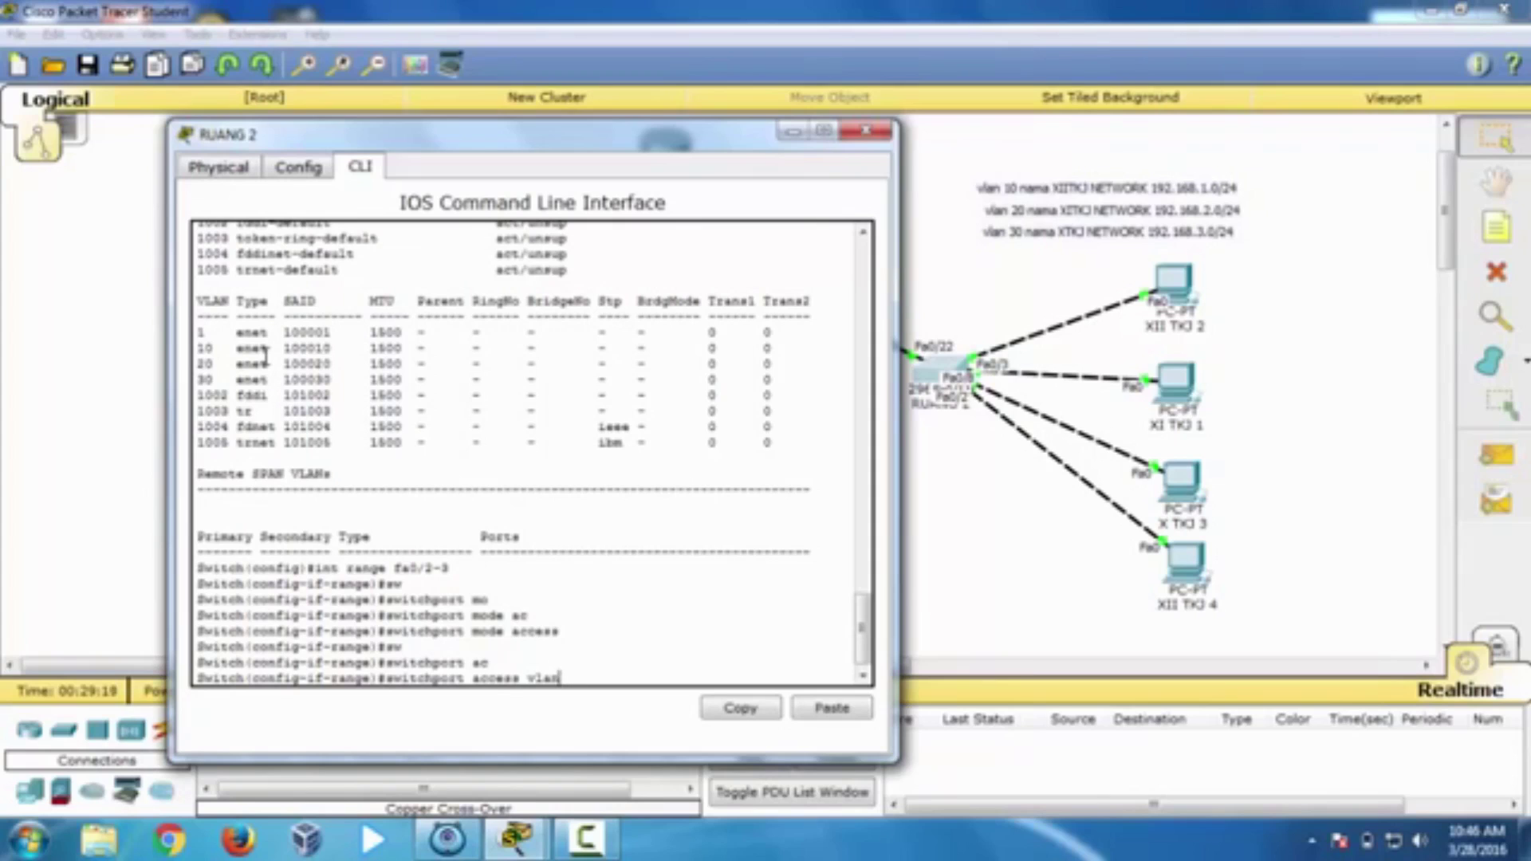
pyautogui.write(' 10')
pyautogui.press('Return')
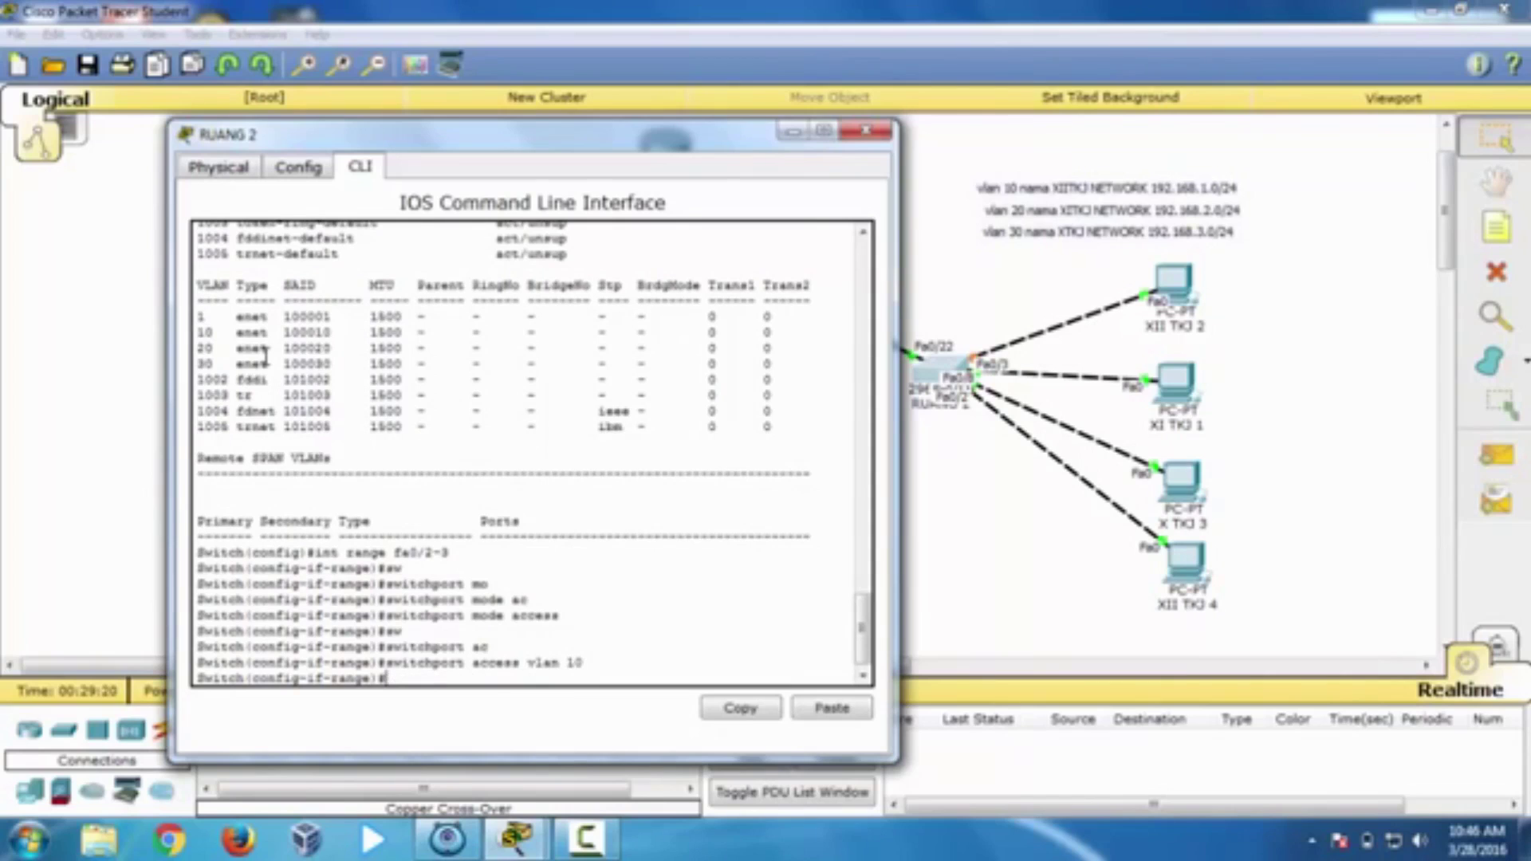
# Step: Set RUANG 2's interface fa0/8 to switchport access mode
pyautogui.write('int fa0/')
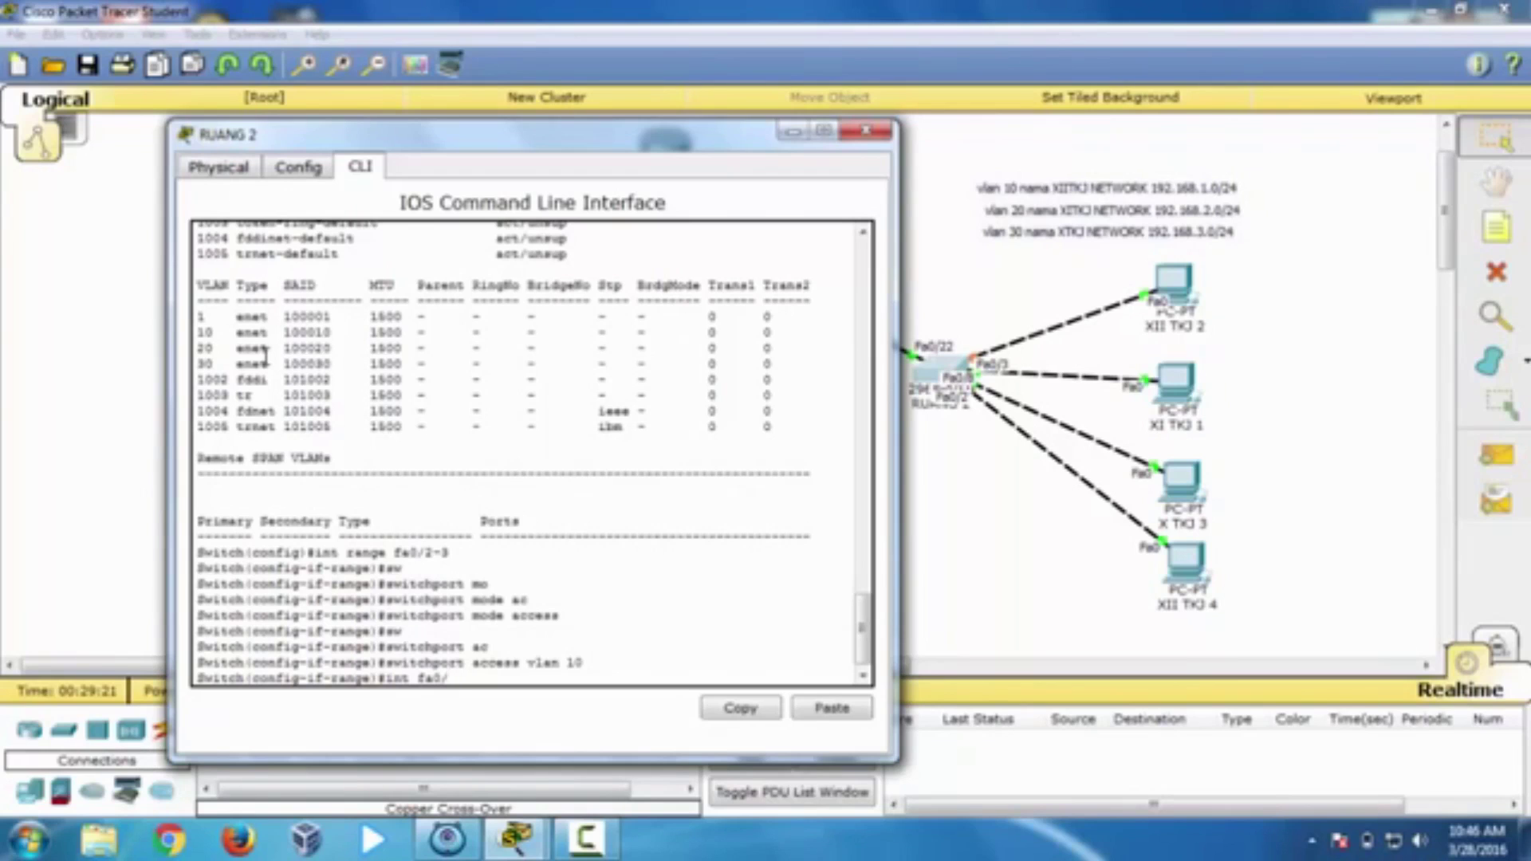
pyautogui.write('8')
pyautogui.press('Return')
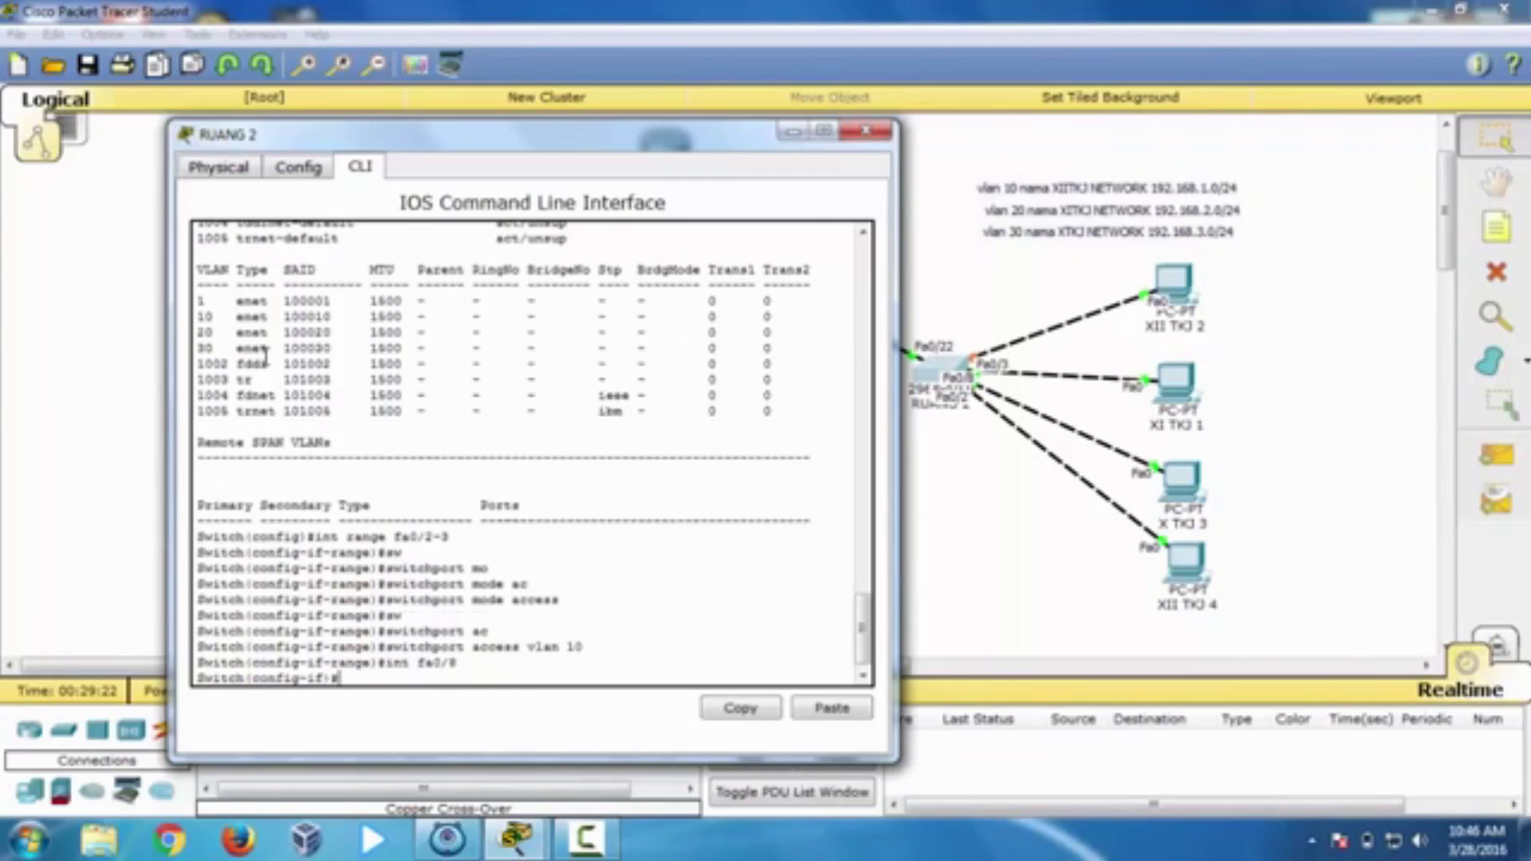
pyautogui.write('sw')
pyautogui.press('Tab')
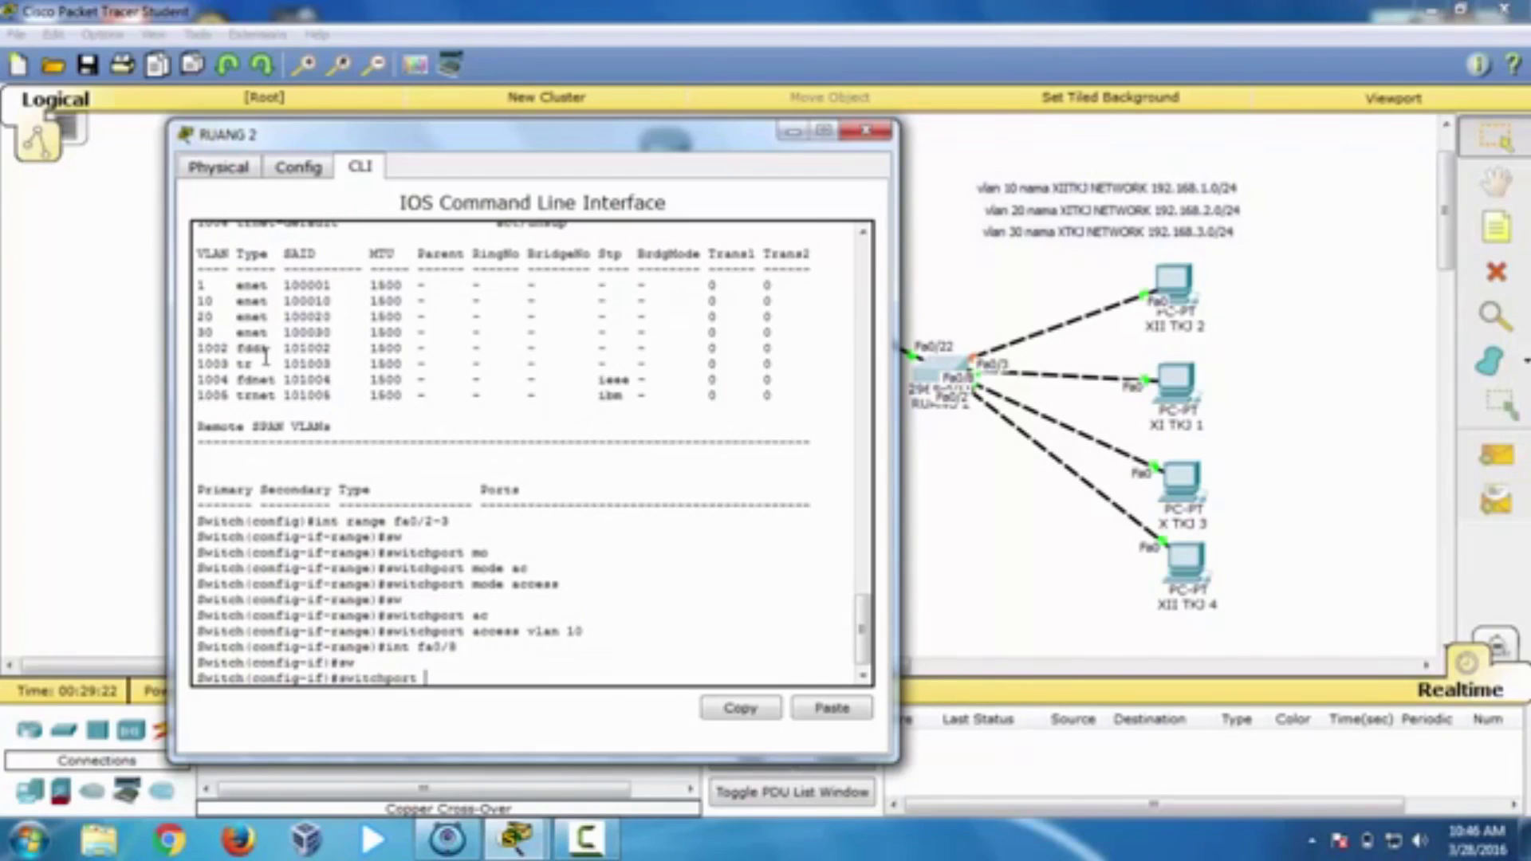
pyautogui.write('mo')
pyautogui.press('Tab')
pyautogui.write('ac')
pyautogui.press('Tab')
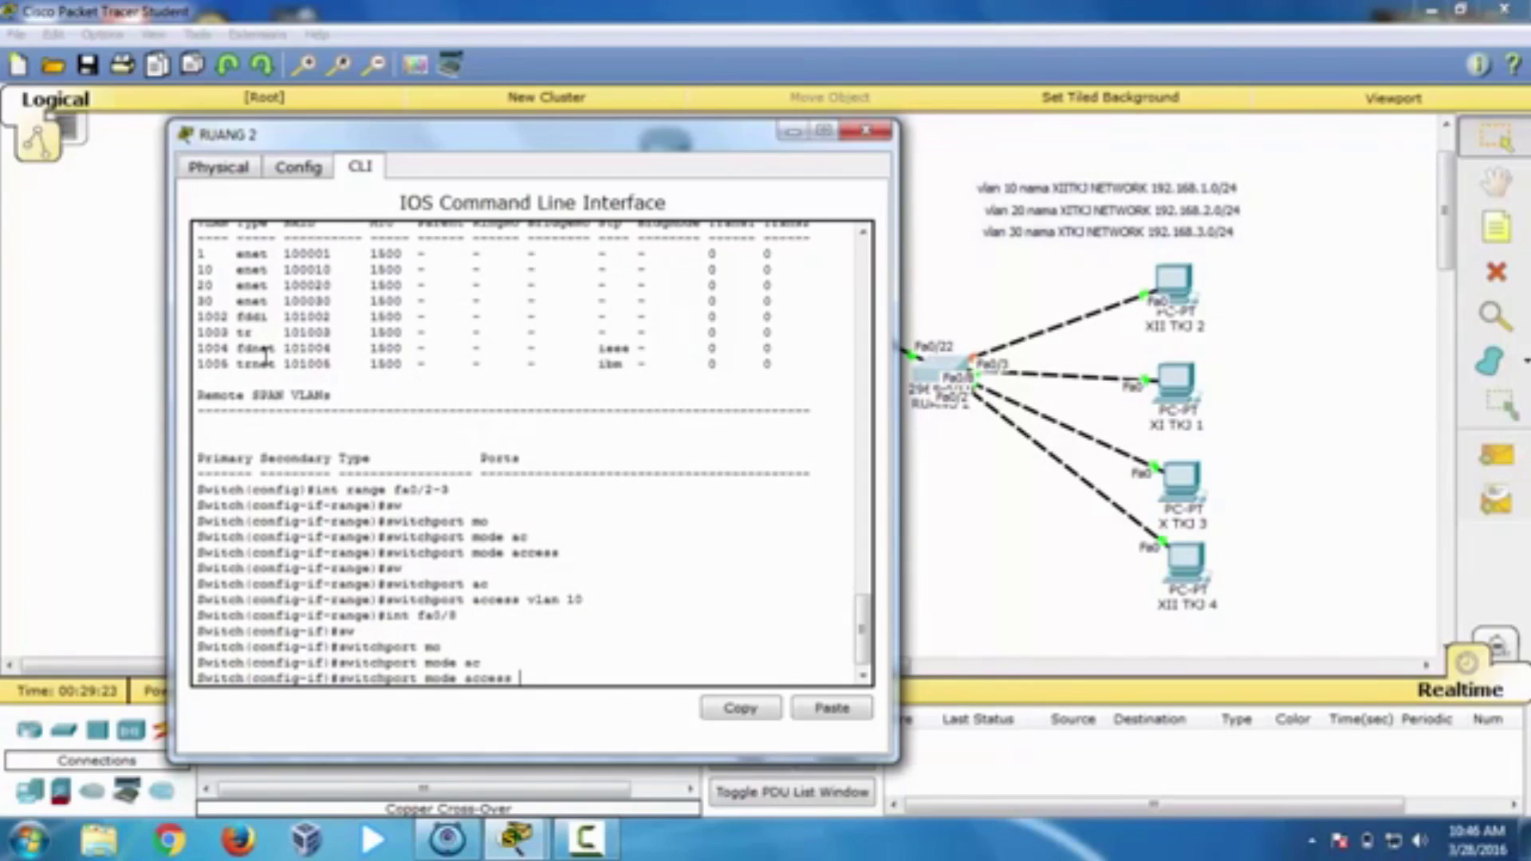
pyautogui.press('Return')
# Step: Assign RUANG 2's interface fa0/8 to access VLAN 20
pyautogui.write('sw')
pyautogui.press('Tab')
pyautogui.write('ac')
pyautogui.press('Tab')
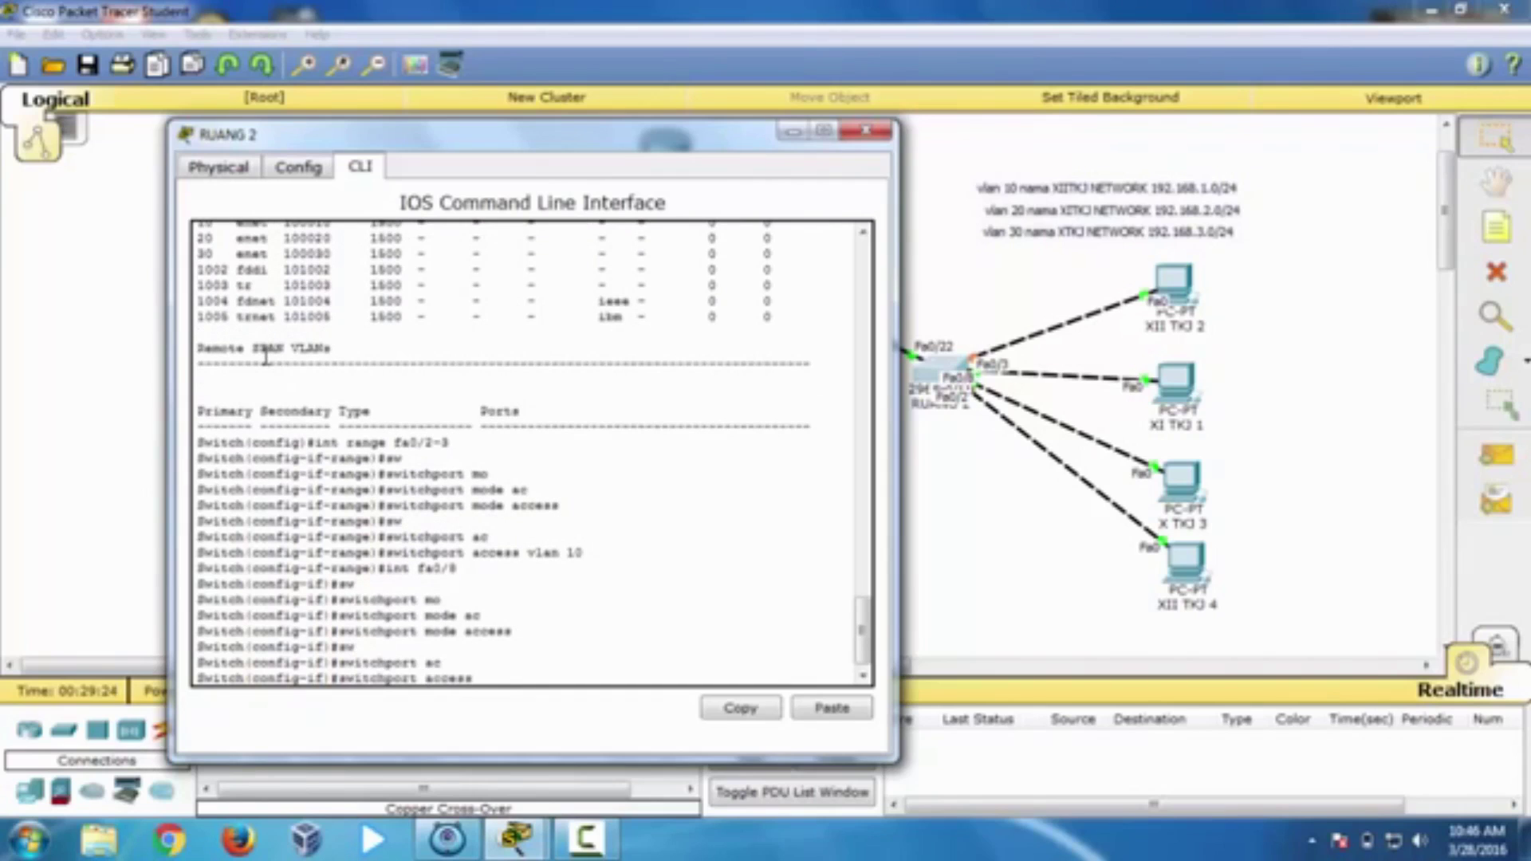
pyautogui.write('vlan 20')
pyautogui.press('Return')
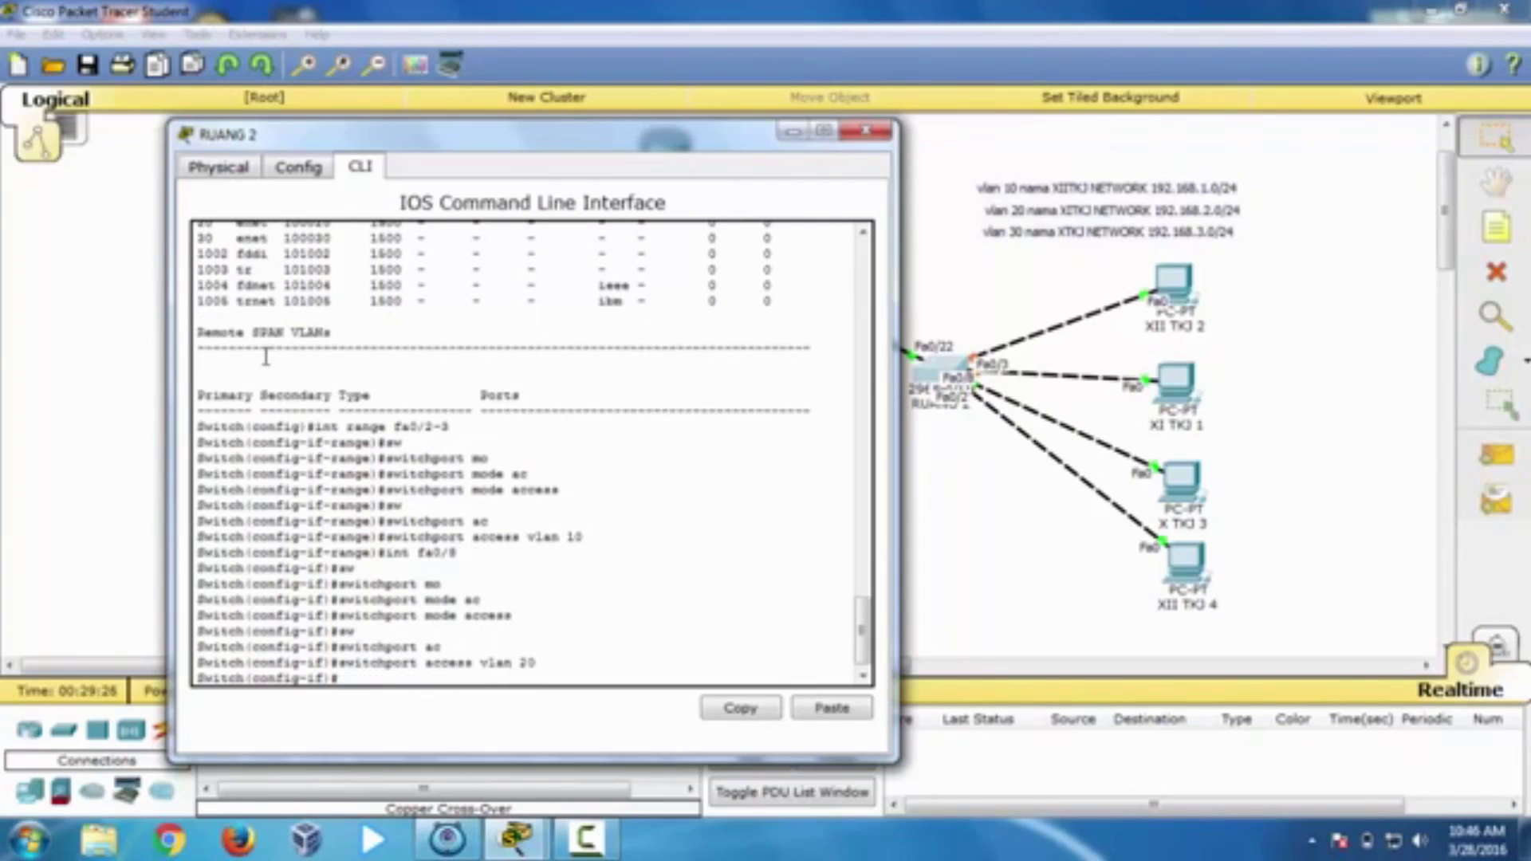
# Step: Set RUANG 2's interface fa0/11 to switchport access mode
pyautogui.write('int fa0/11')
pyautogui.press('Return')
pyautogui.write('sw mo')
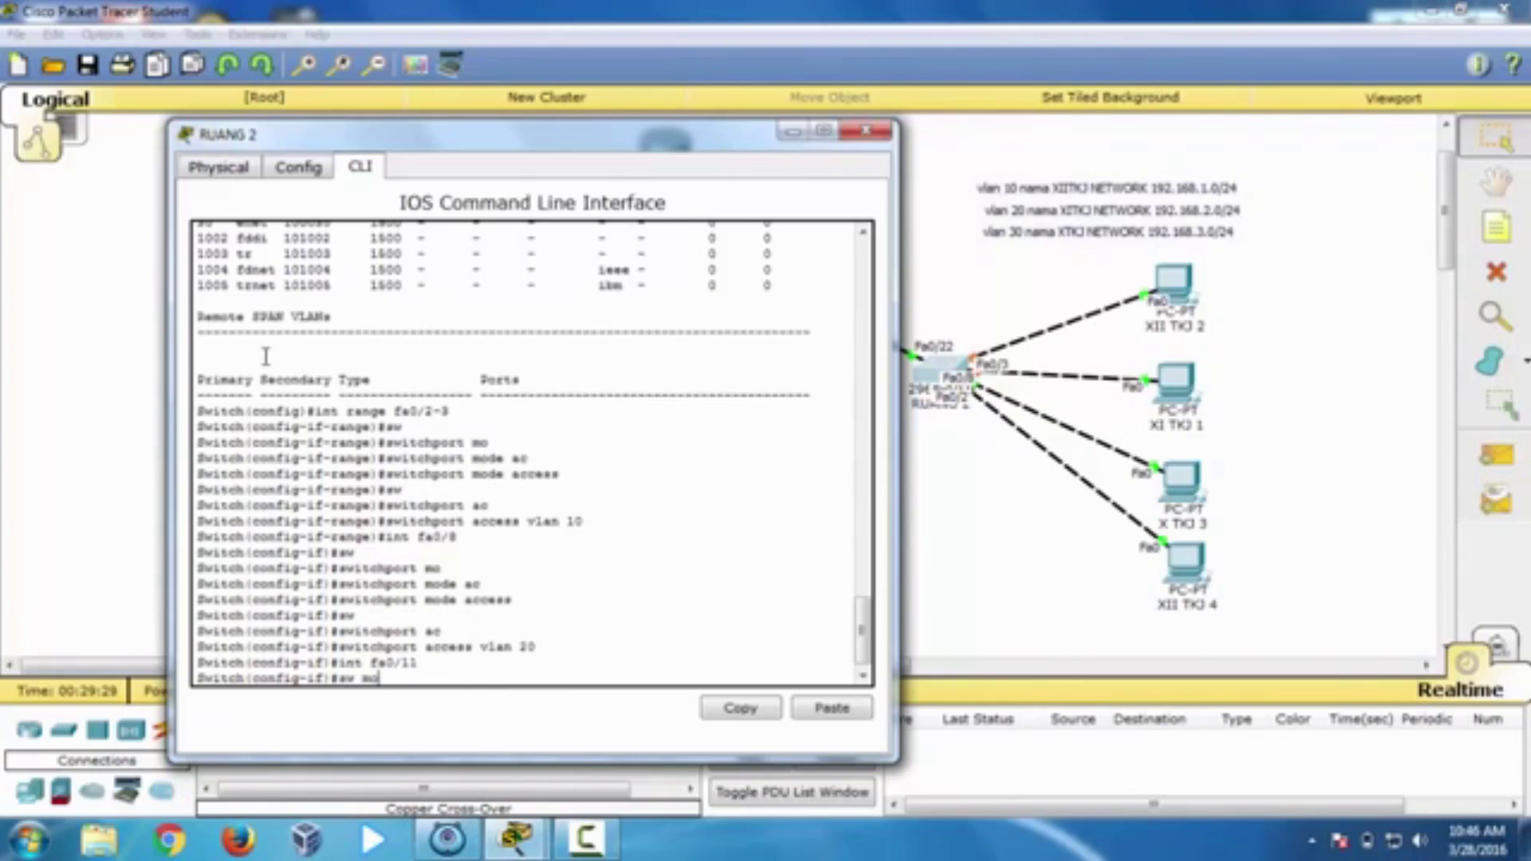
pyautogui.press('Tab')
pyautogui.write('ac')
pyautogui.press('Tab')
pyautogui.press('Return')
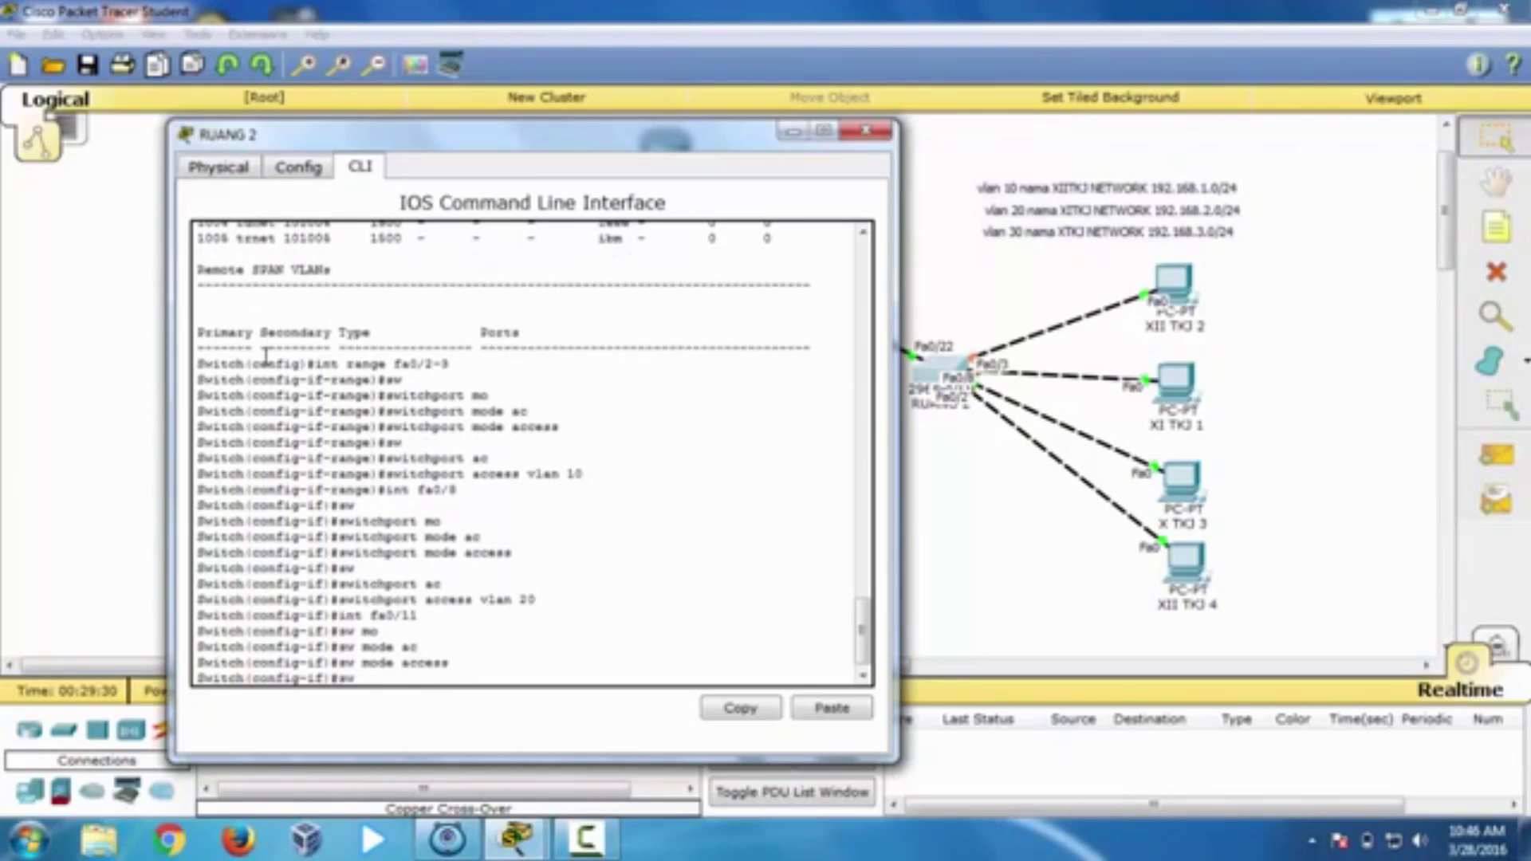
# Step: Assign RUANG 2's interface fa0/11 to access VLAN 30
pyautogui.write('sw')
pyautogui.press('Tab')
pyautogui.write('ac')
pyautogui.press('Tab')
pyautogui.write('vlan 30')
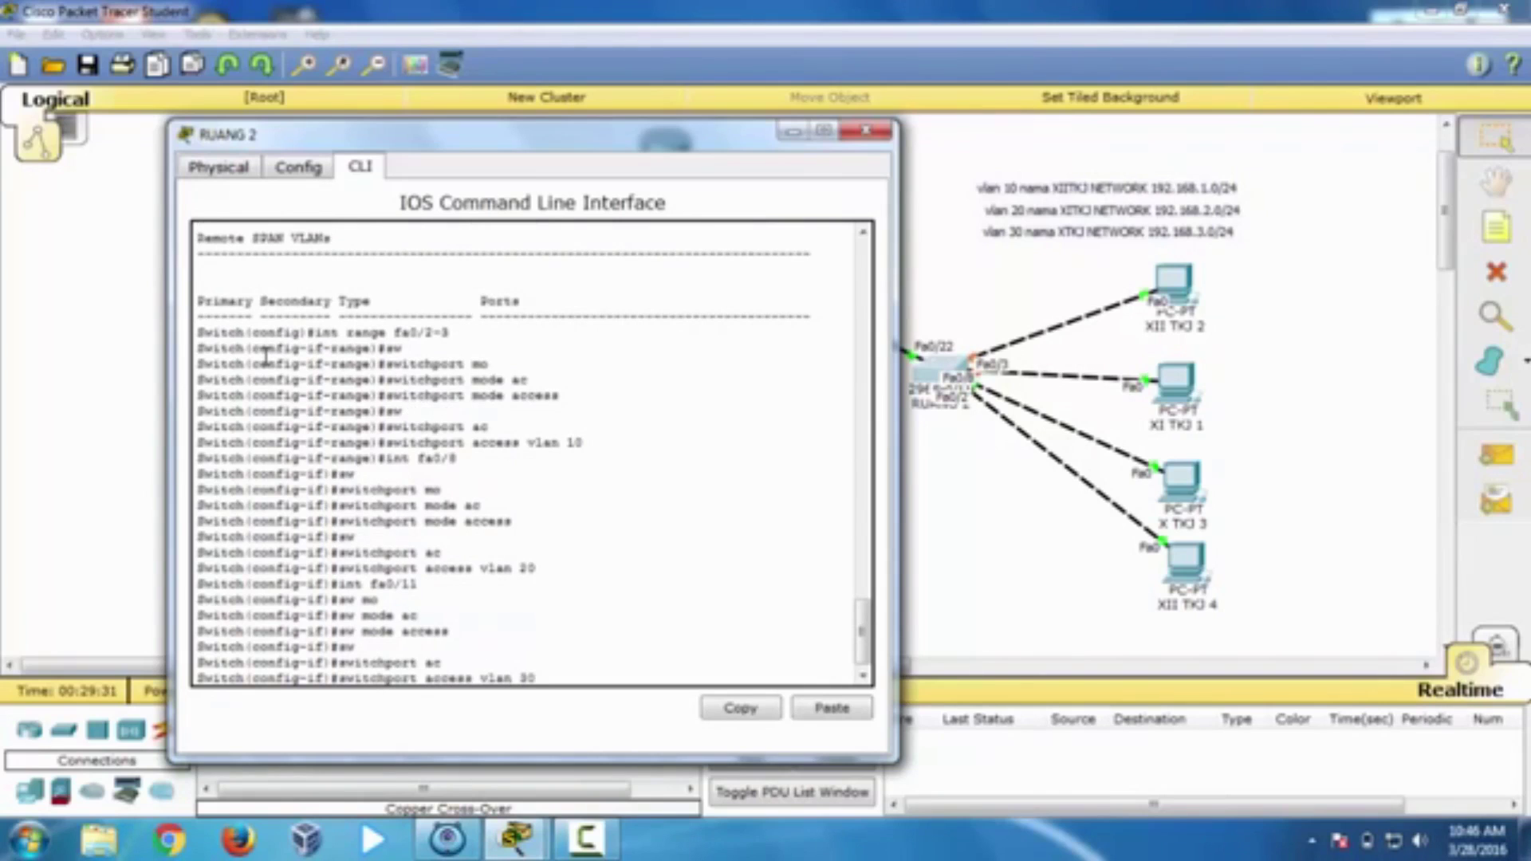
pyautogui.press('Return')
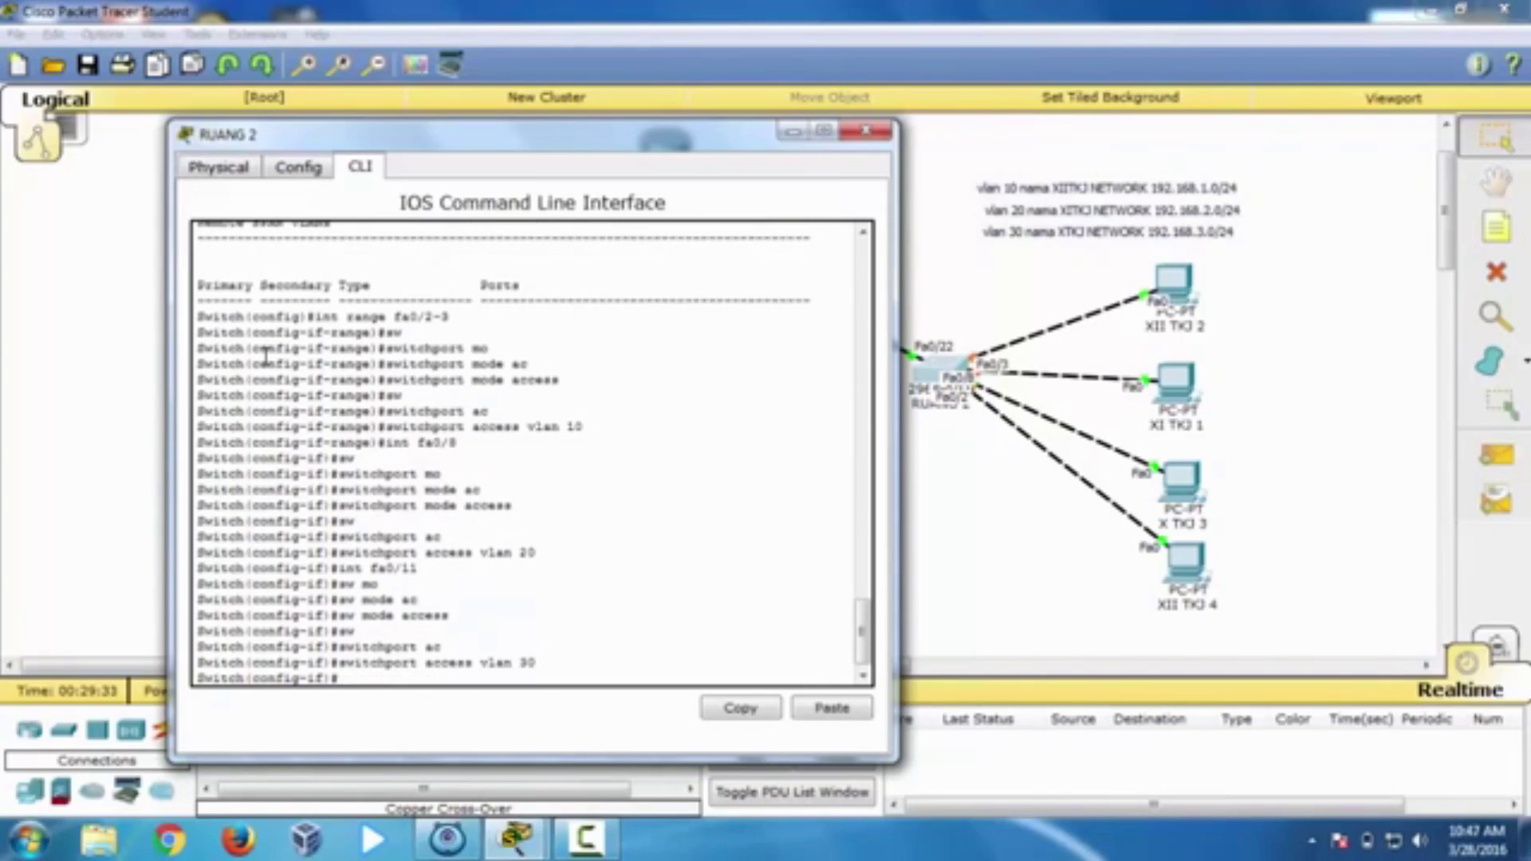
pyautogui.write('do sh ru')
pyautogui.press('BackSpace')
pyautogui.press('BackSpace')
pyautogui.press('BackSpace')
pyautogui.press('BackSpace')
pyautogui.press('BackSpace')
pyautogui.press('BackSpace')
pyautogui.press('BackSpace')
pyautogui.press('BackSpace')
# Step: Set RUANG 2's interface range fa0/20-24 to switchport trunk mode
pyautogui.write('int range f')
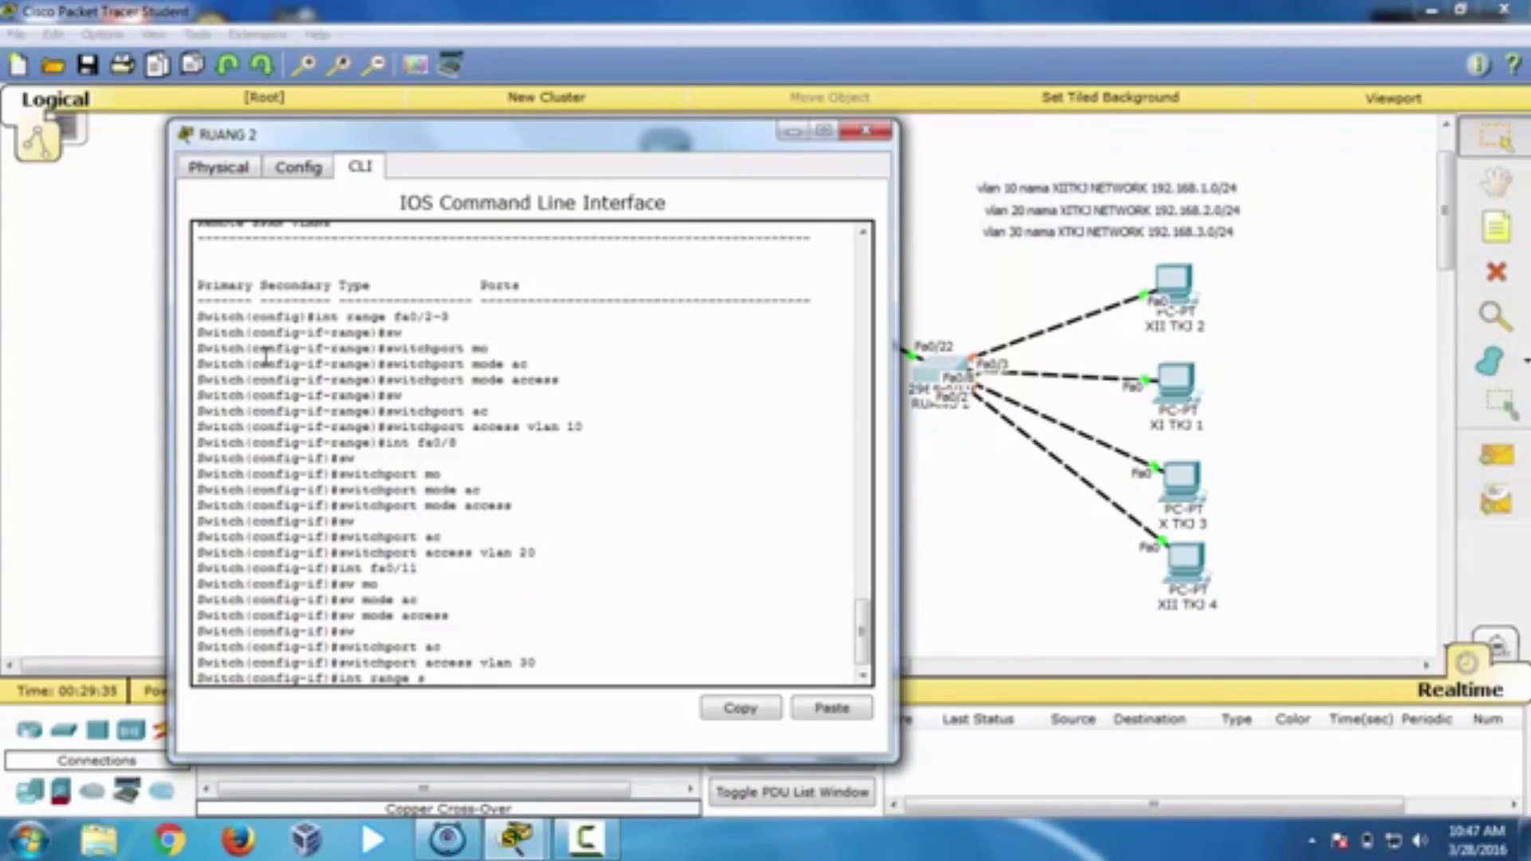
pyautogui.write(' afa')
pyautogui.press('BackSpace')
pyautogui.press('BackSpace')
pyautogui.press('BackSpace')
pyautogui.write('fa0/20-24')
pyautogui.press('Return')
pyautogui.write('sw mod')
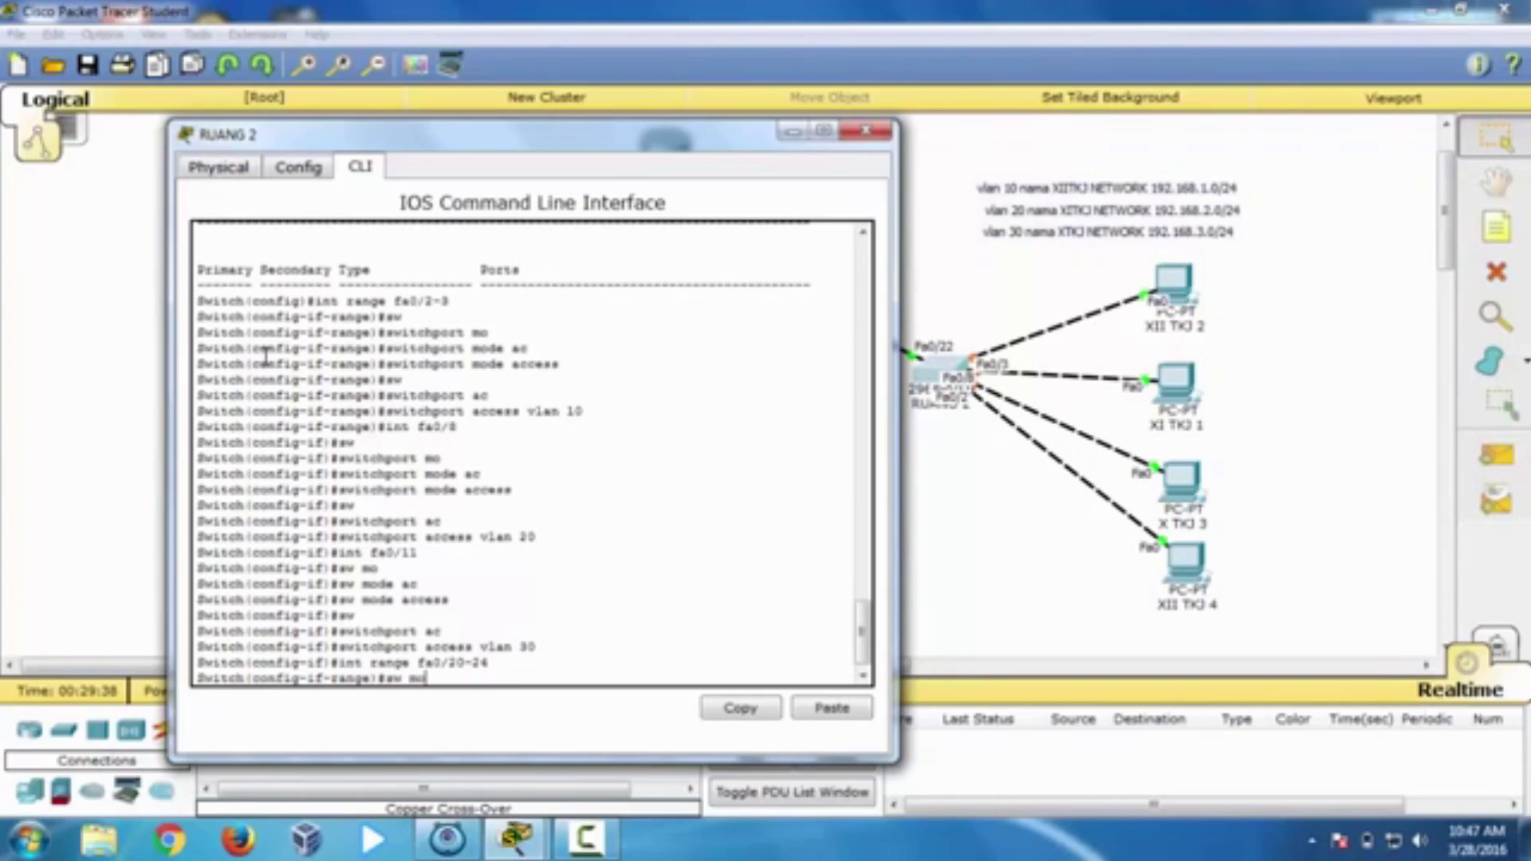
pyautogui.press('BackSpace')
pyautogui.press('BackSpace')
pyautogui.write('o')
pyautogui.press('BackSpace')
pyautogui.write('o trunk')
pyautogui.press('Return')
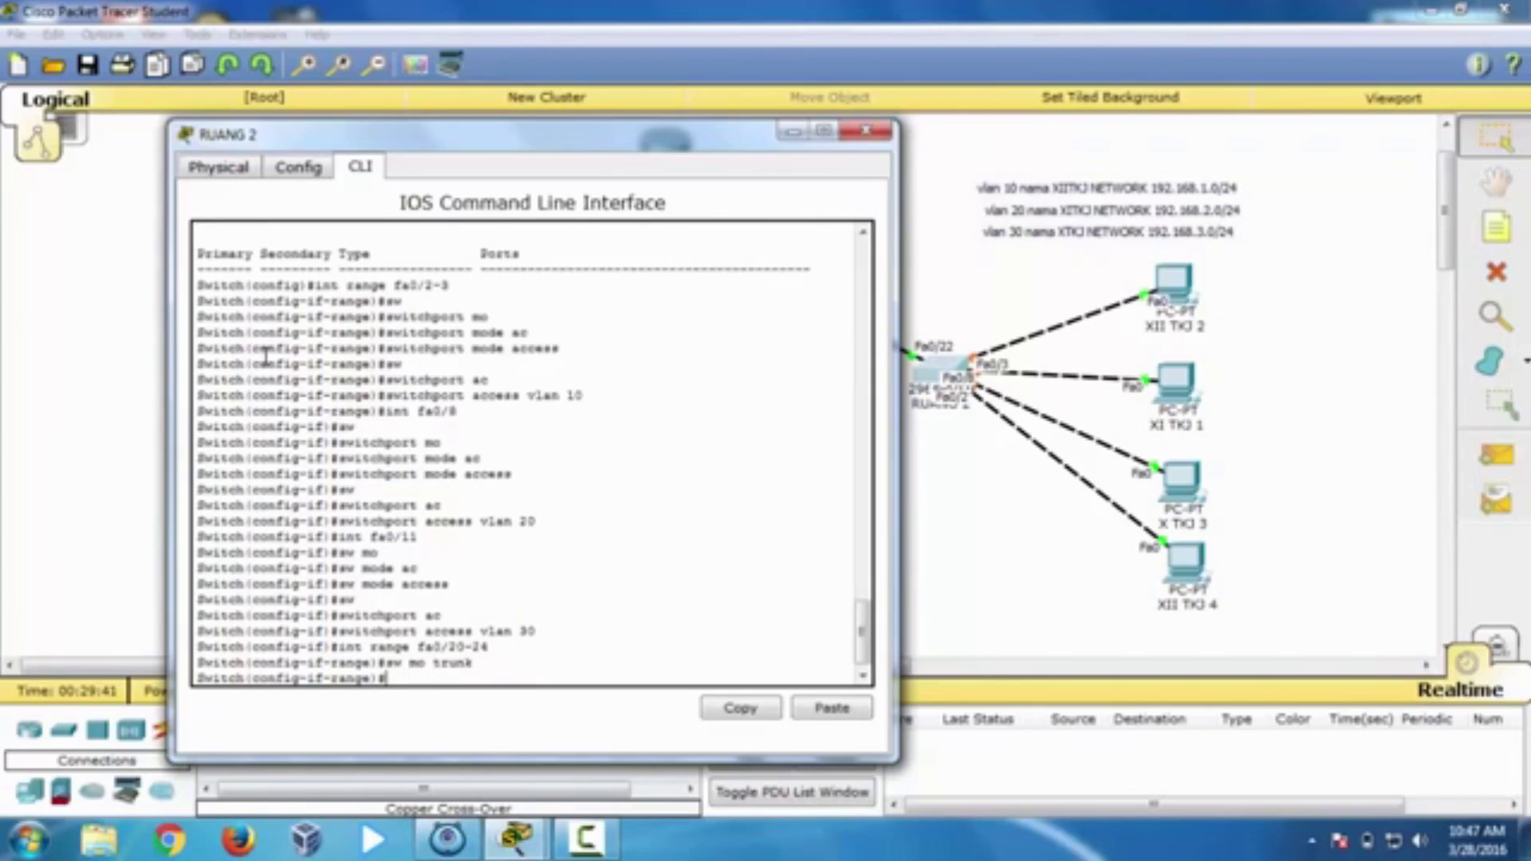
# Step: Display RUANG 2's running configuration, review the access VLAN and trunk settings of its ports, and close the switch's window
pyautogui.write('do sh run')
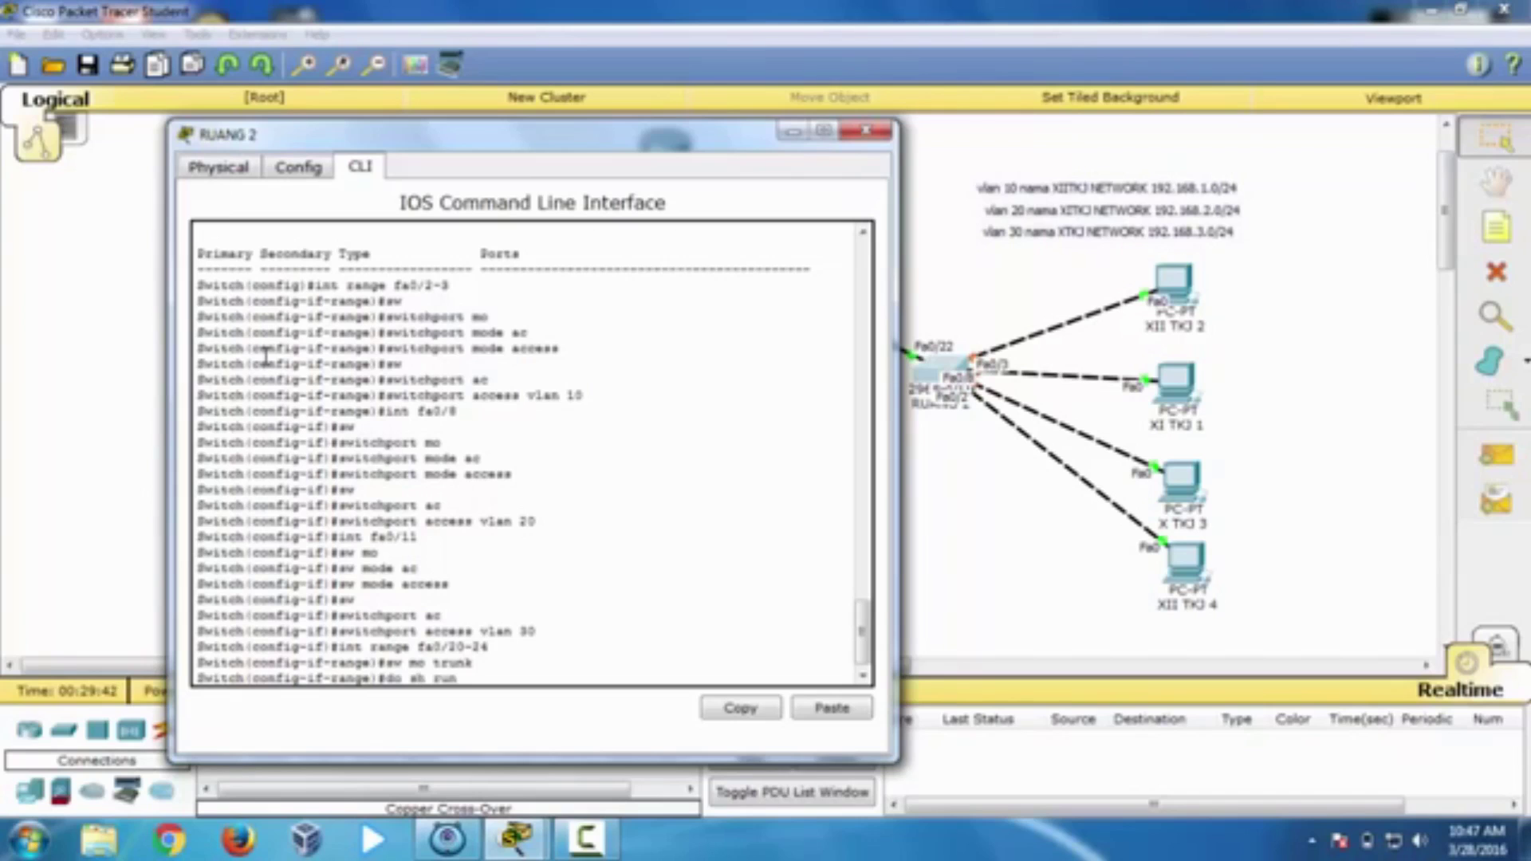
pyautogui.press('Return')
pyautogui.press('Return')
pyautogui.press('Return')
pyautogui.press('Return')
pyautogui.press('Return')
pyautogui.press('Return')
pyautogui.press('Return')
pyautogui.press('Return')
pyautogui.press('Return')
pyautogui.press('Return')
pyautogui.press('Return')
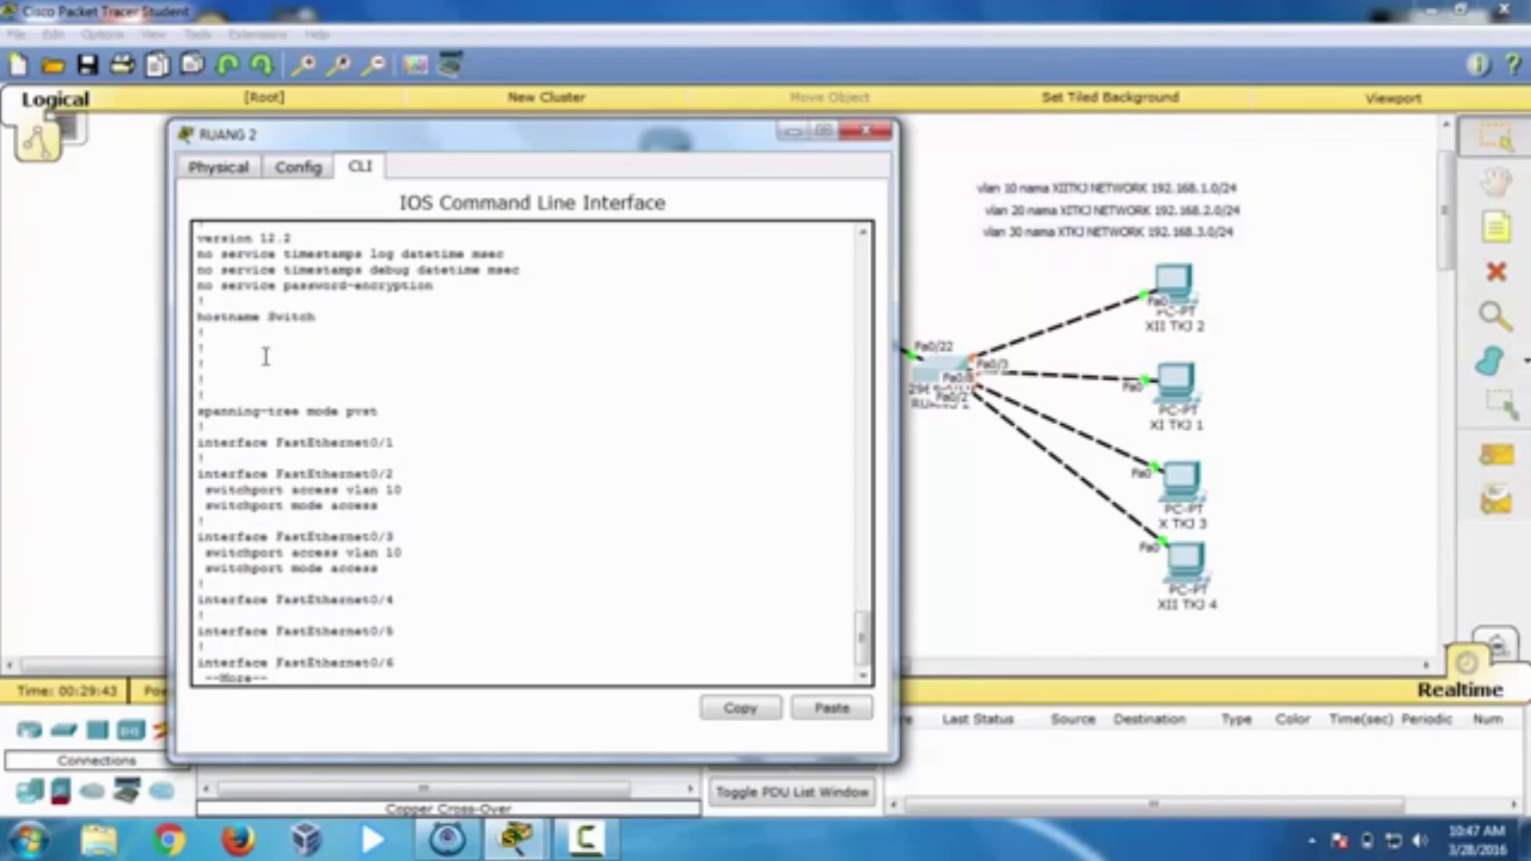
pyautogui.press('Return')
pyautogui.press('Return')
pyautogui.press('Return')
pyautogui.press('Return')
pyautogui.press('Return')
pyautogui.press('Return')
pyautogui.press('Return')
pyautogui.press('Return')
pyautogui.press('Return')
pyautogui.press('Return')
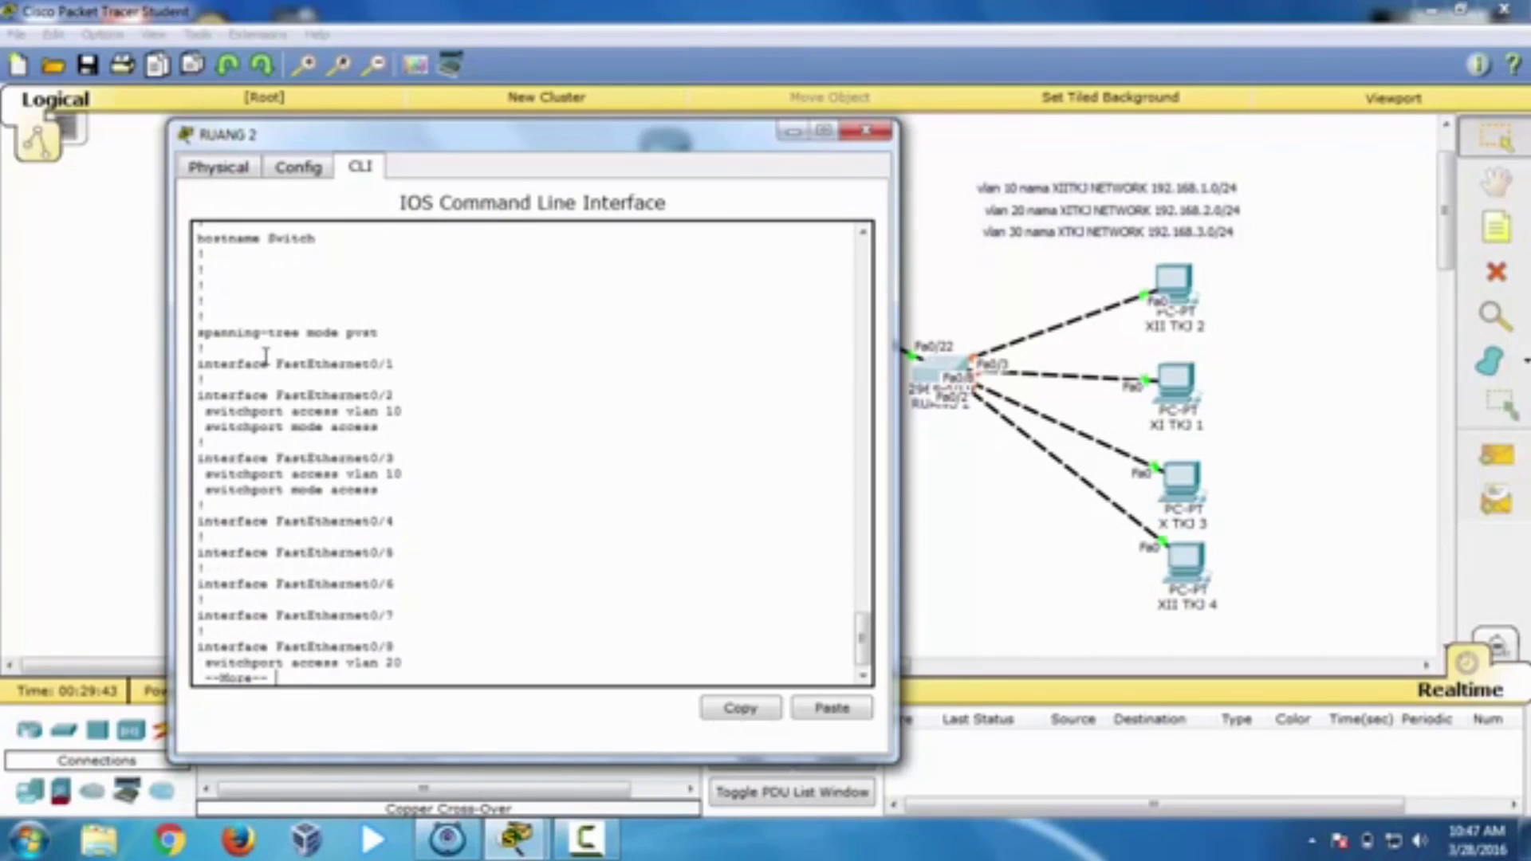
pyautogui.press('Return')
pyautogui.press('Return')
pyautogui.press('Return')
pyautogui.press('Return')
pyautogui.press('Return')
pyautogui.press('Return')
pyautogui.press('Return')
pyautogui.press('Return')
pyautogui.press('Return')
pyautogui.press('Return')
pyautogui.press('Return')
pyautogui.press('Return')
pyautogui.press('Return')
pyautogui.press('Return')
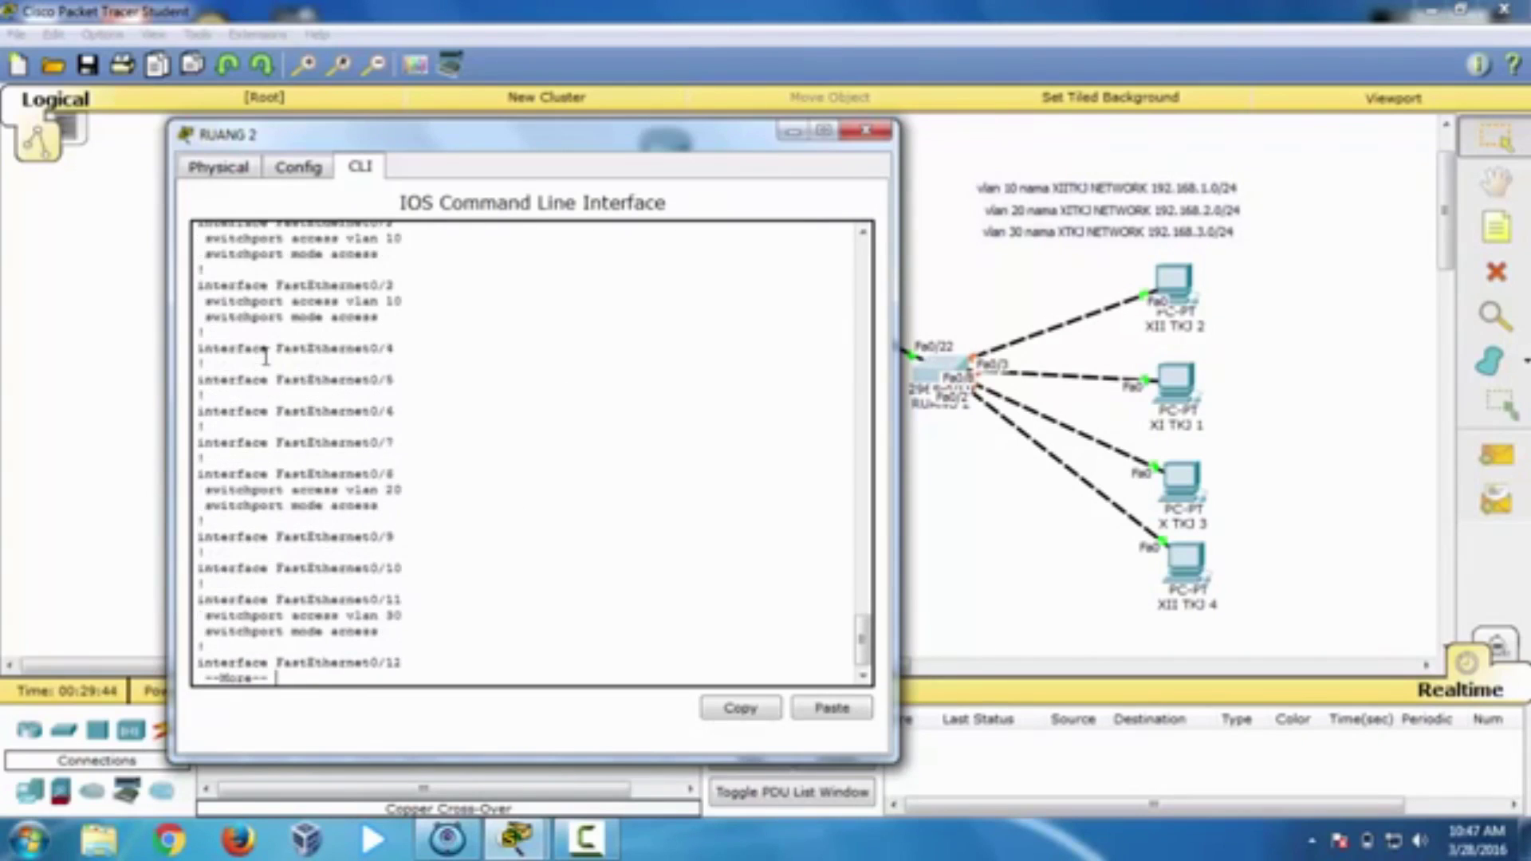
pyautogui.press('Return')
pyautogui.press('Return')
pyautogui.press('Return')
pyautogui.press('Return')
pyautogui.press('Return')
pyautogui.press('Return')
pyautogui.press('Return')
pyautogui.press('Return')
pyautogui.press('Return')
pyautogui.press('Return')
pyautogui.press('Return')
pyautogui.press('Return')
pyautogui.press('Return')
pyautogui.press('Return')
pyautogui.press('Return')
pyautogui.press('Return')
pyautogui.press('Return')
pyautogui.press('Return')
pyautogui.press('Return')
pyautogui.press('Return')
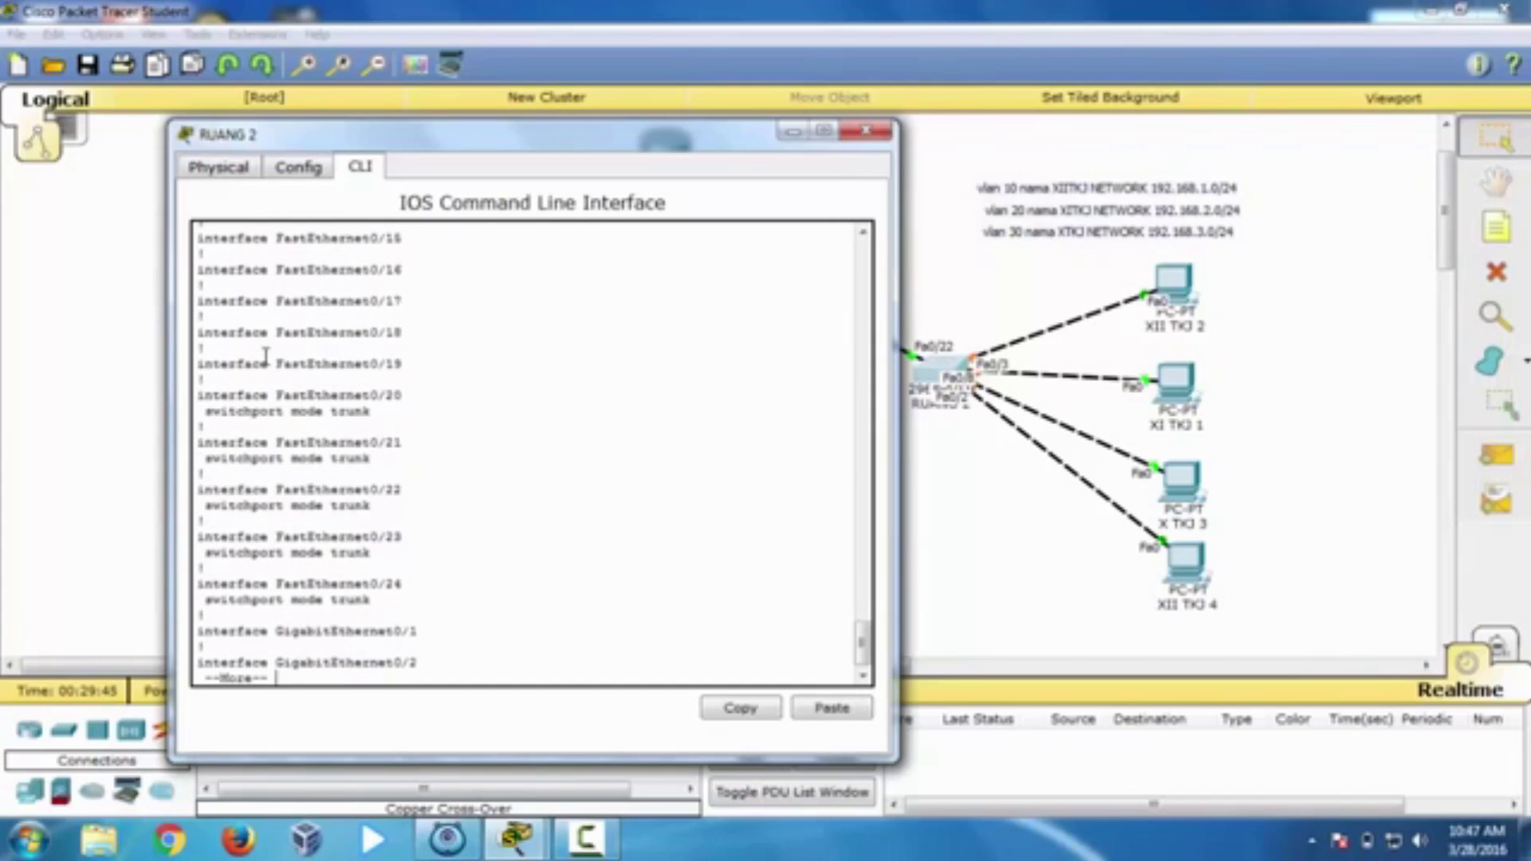
pyautogui.hotkey('alt', 'F4')
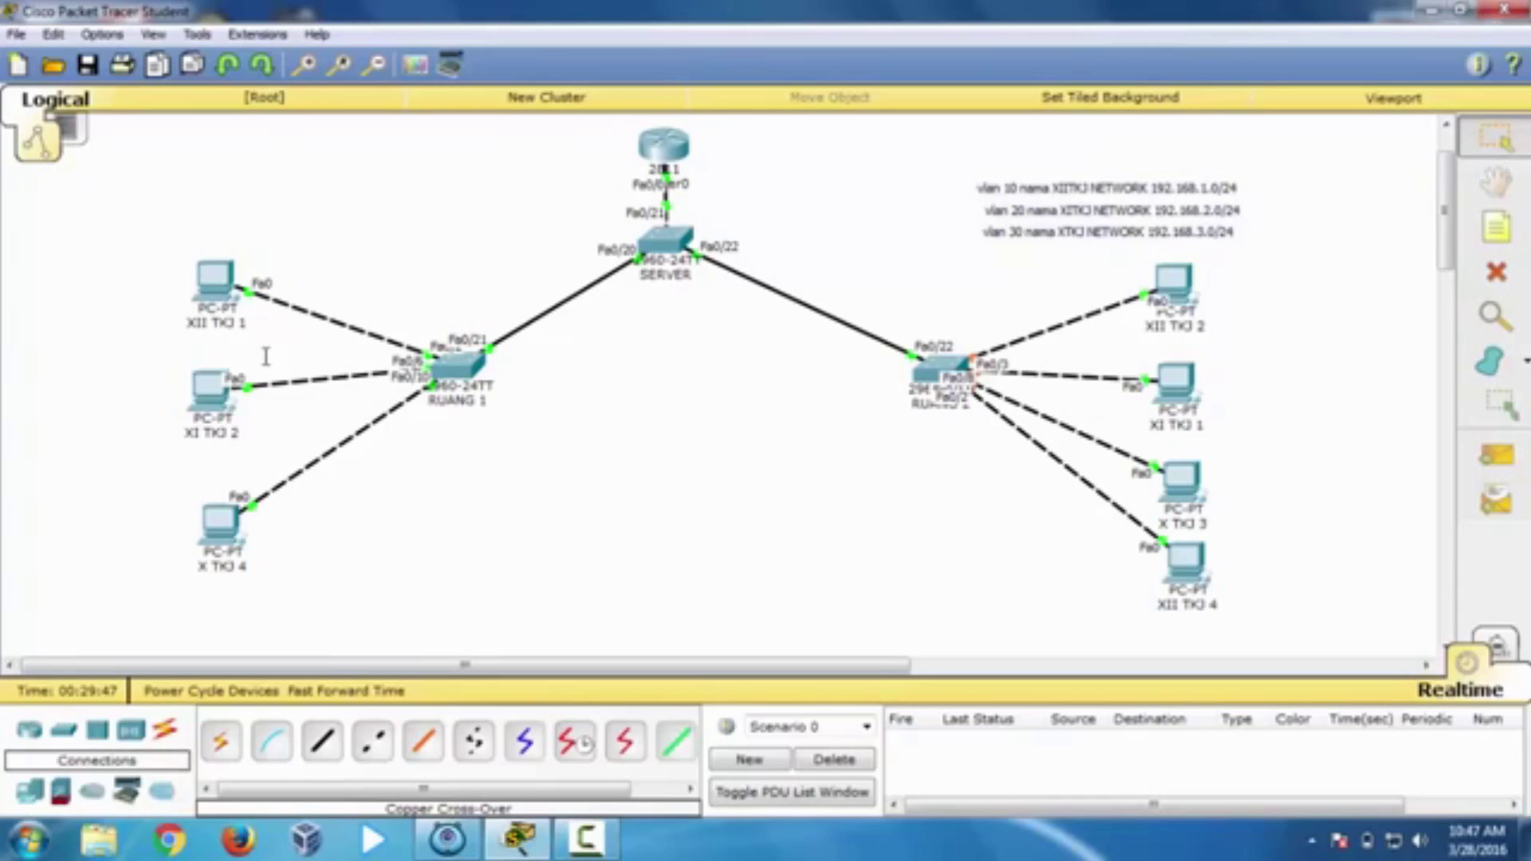
# Step: Switch PC XII TKJ 1's IP configuration to DHCP, check the address it receives, and close its window
pyautogui.click(215, 281)
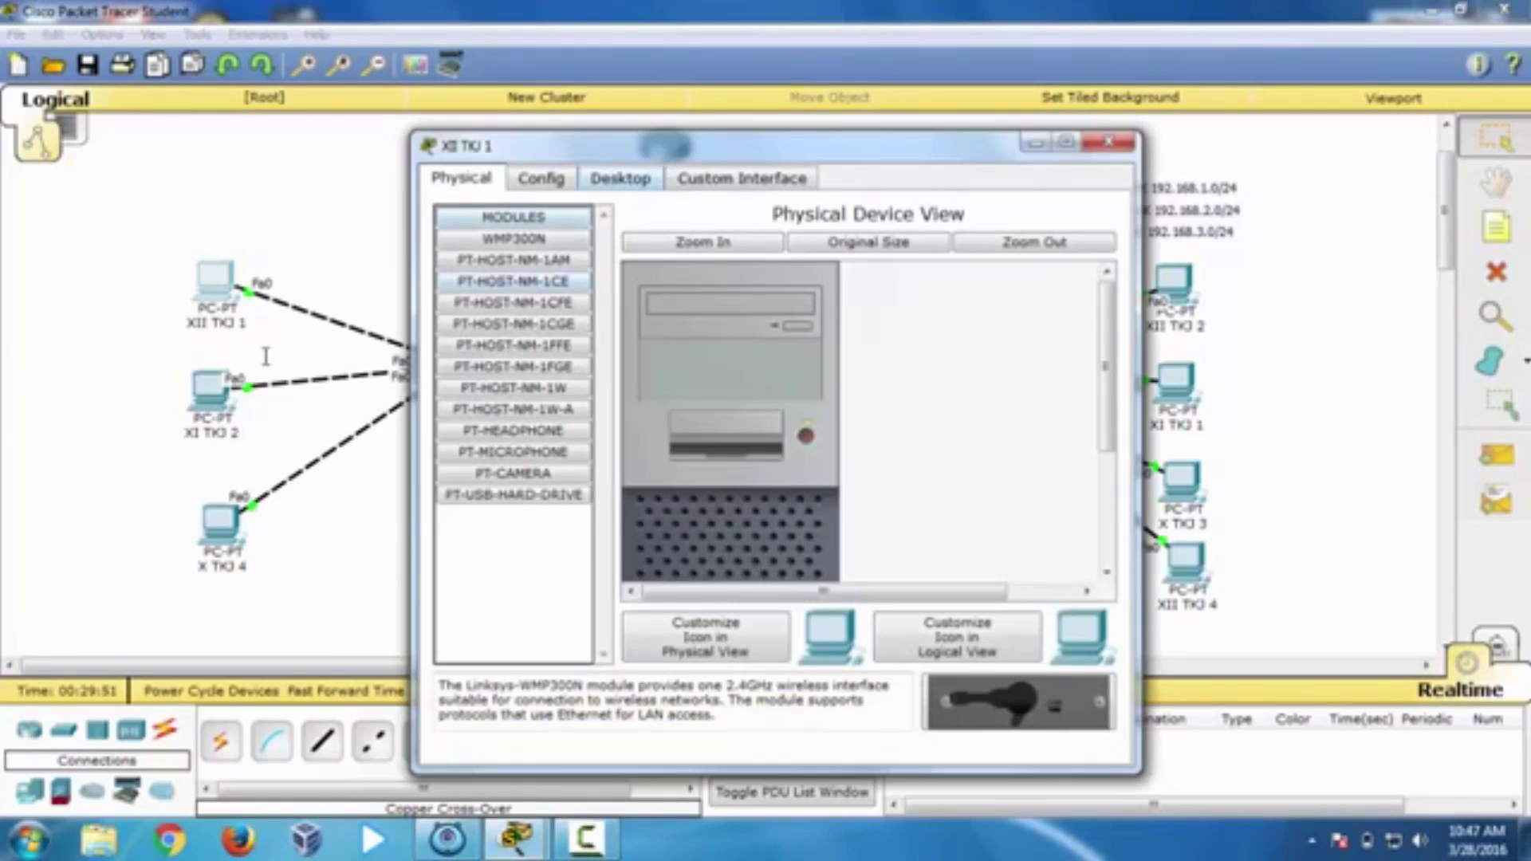
pyautogui.click(620, 178)
pyautogui.click(500, 263)
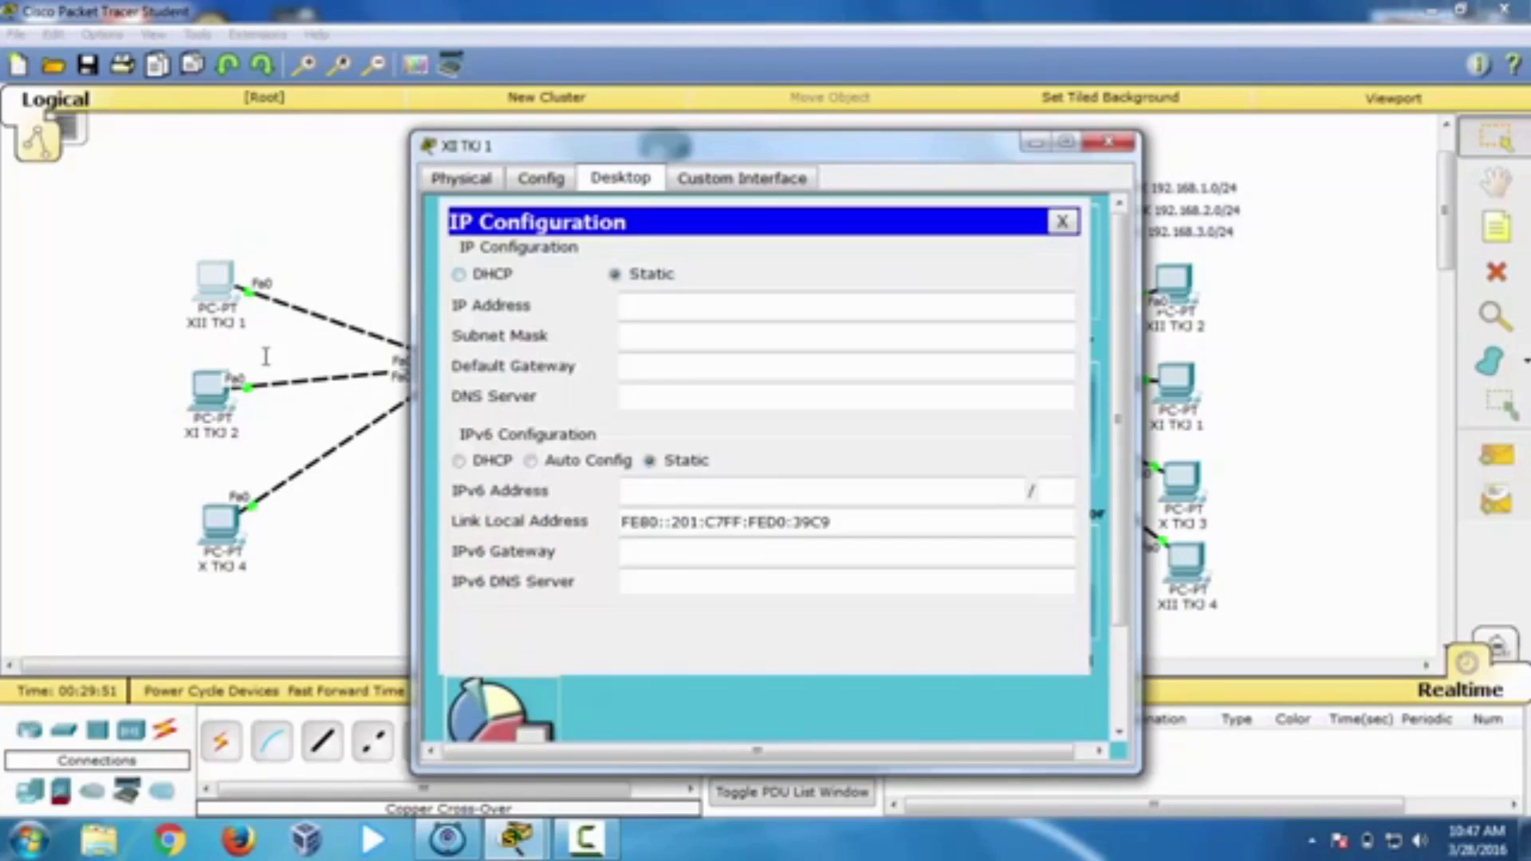
pyautogui.click(459, 273)
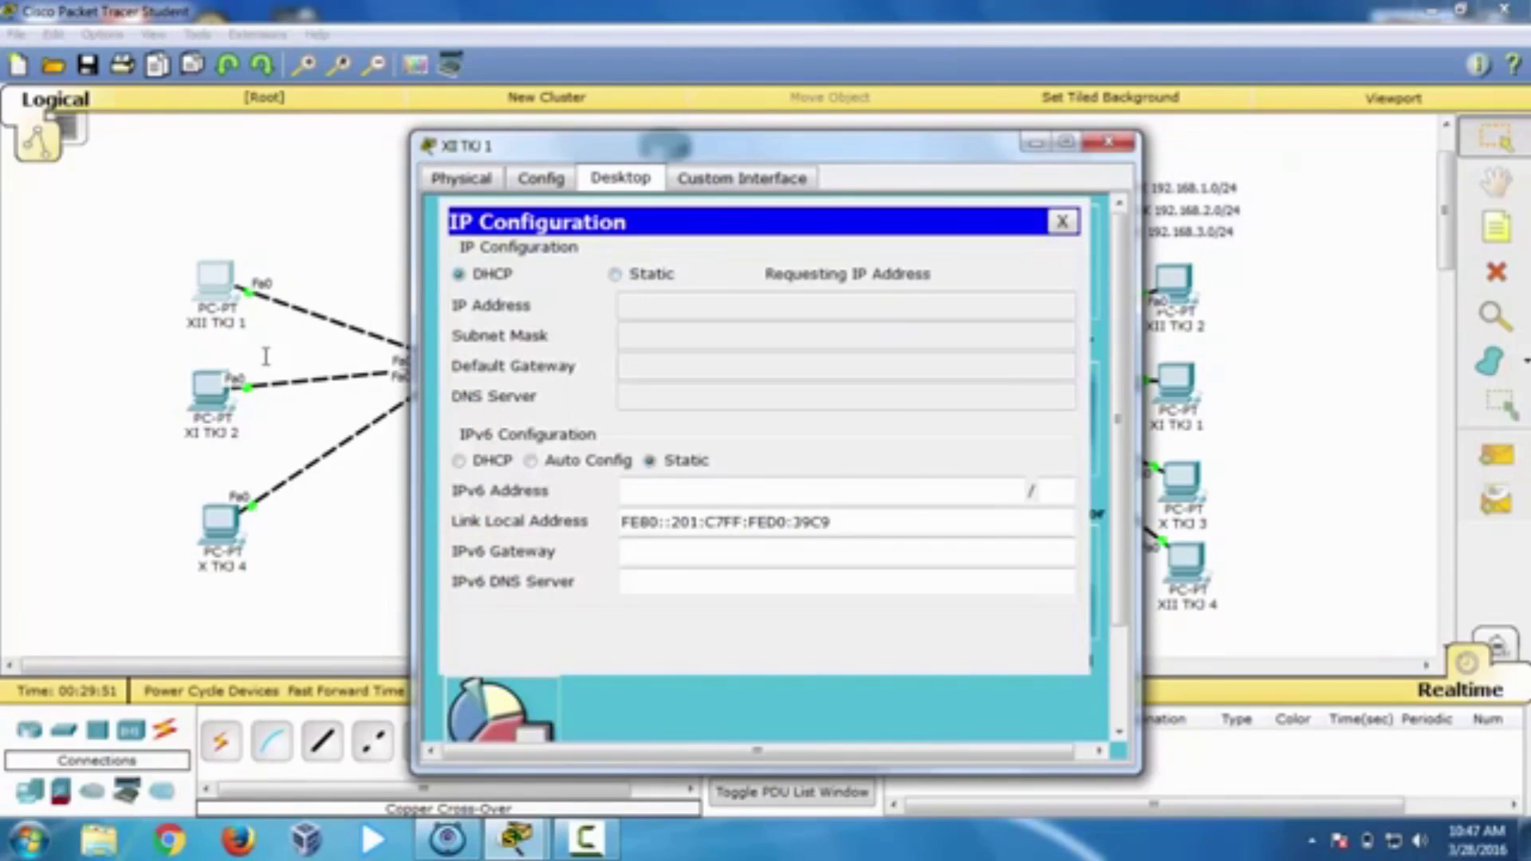
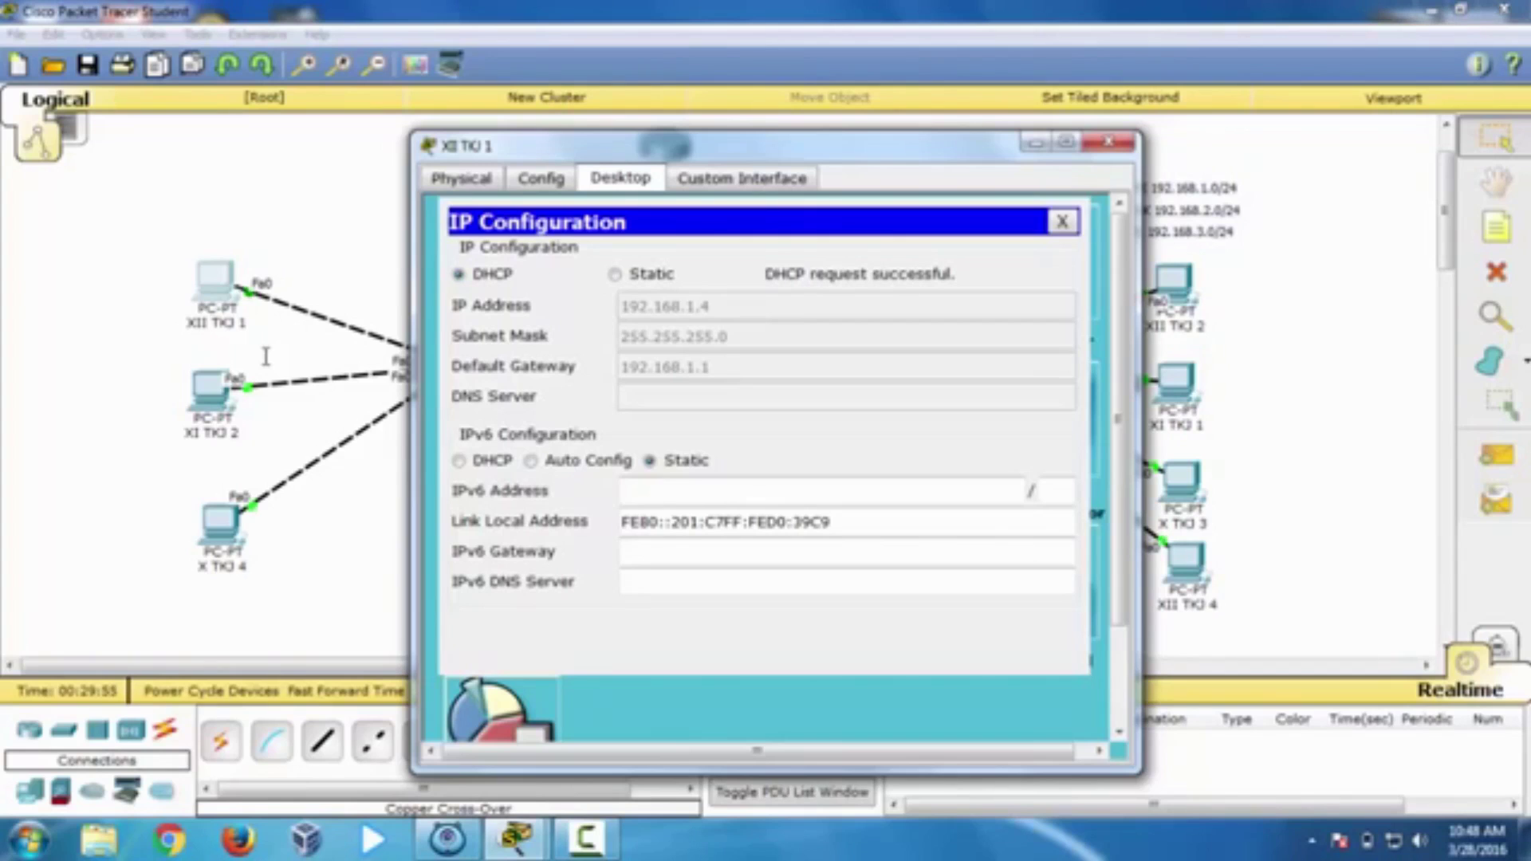
pyautogui.moveTo(558, 145); pyautogui.dragTo(345, 145)
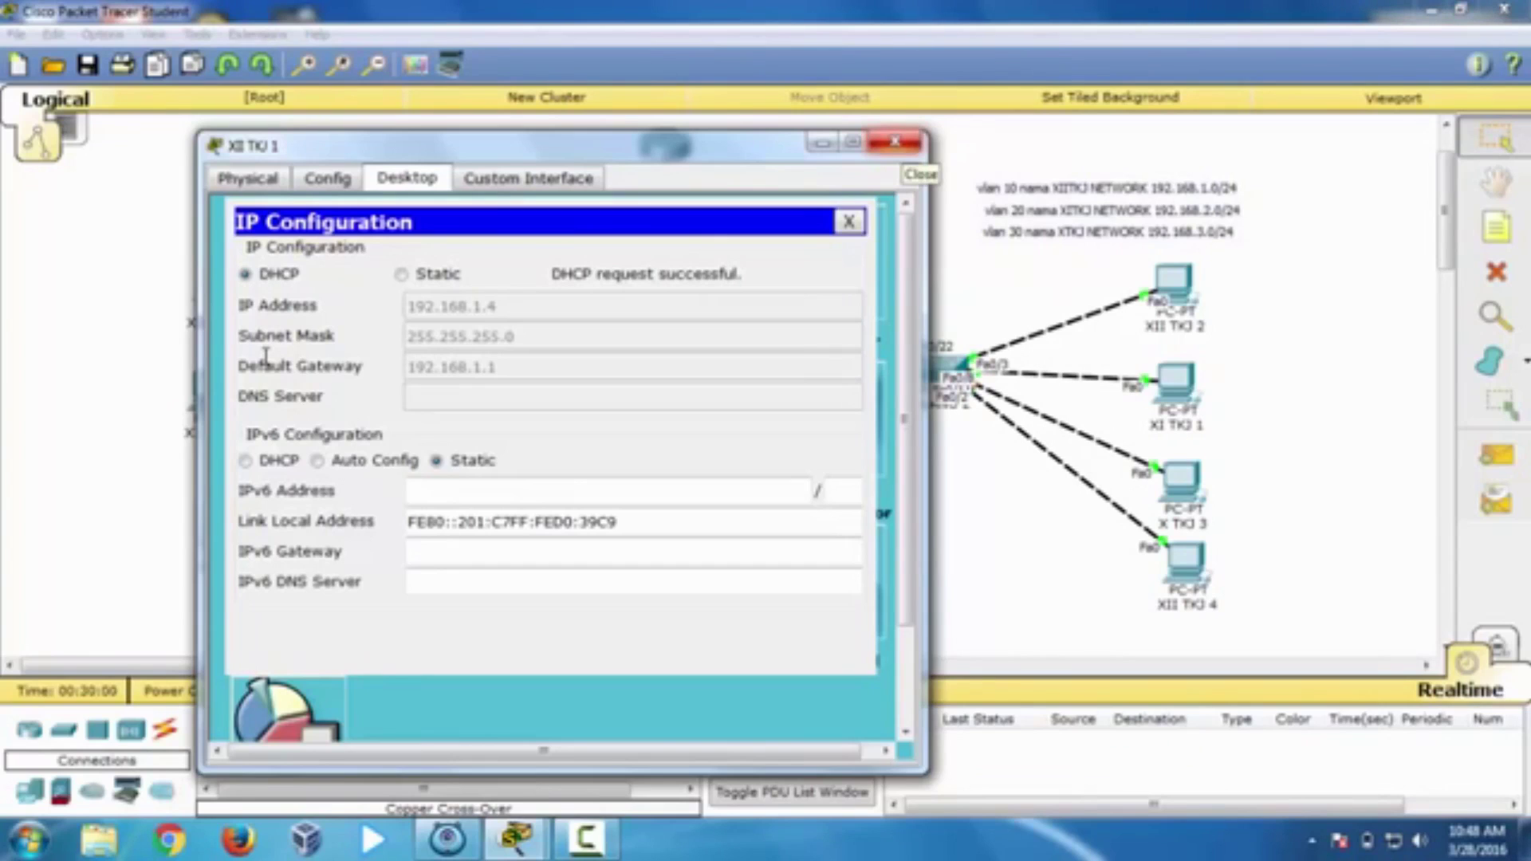
pyautogui.click(895, 142)
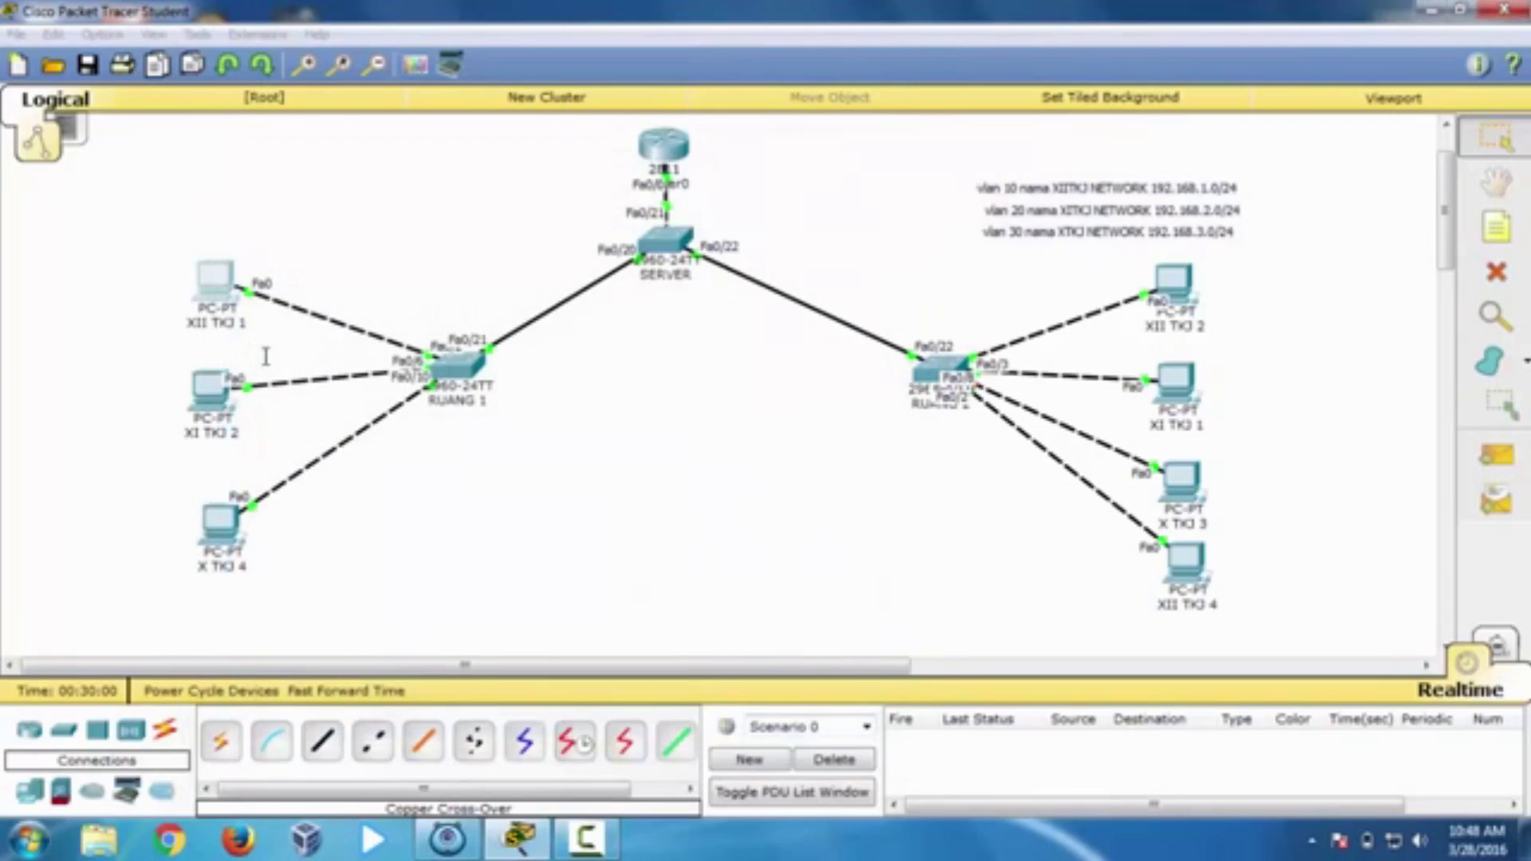
# Step: Switch PC XI TKJ 2's IP configuration to DHCP and close its window once the request completes
pyautogui.click(209, 386)
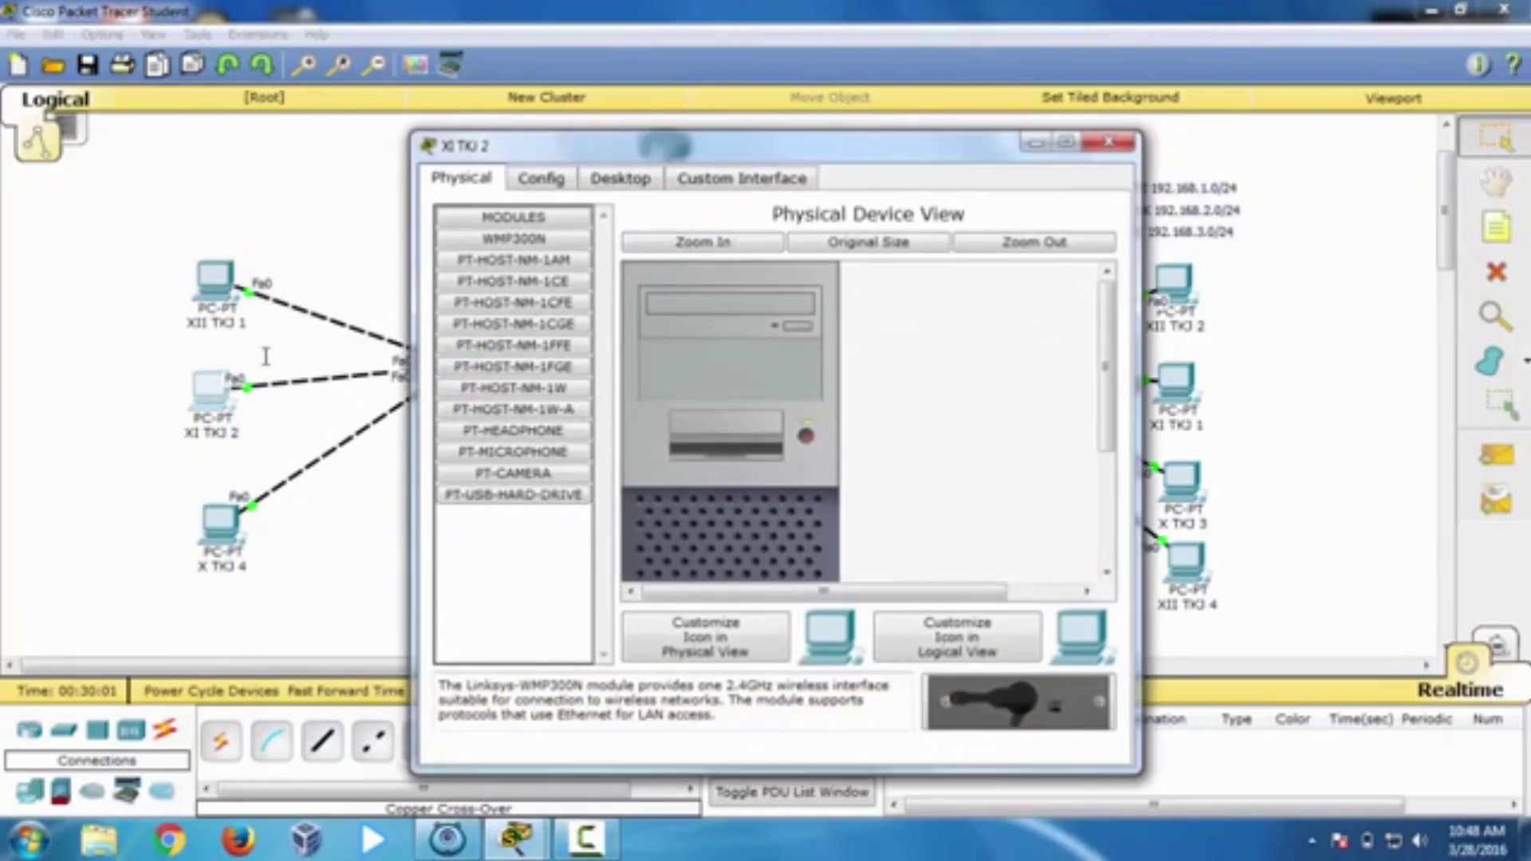
pyautogui.click(620, 177)
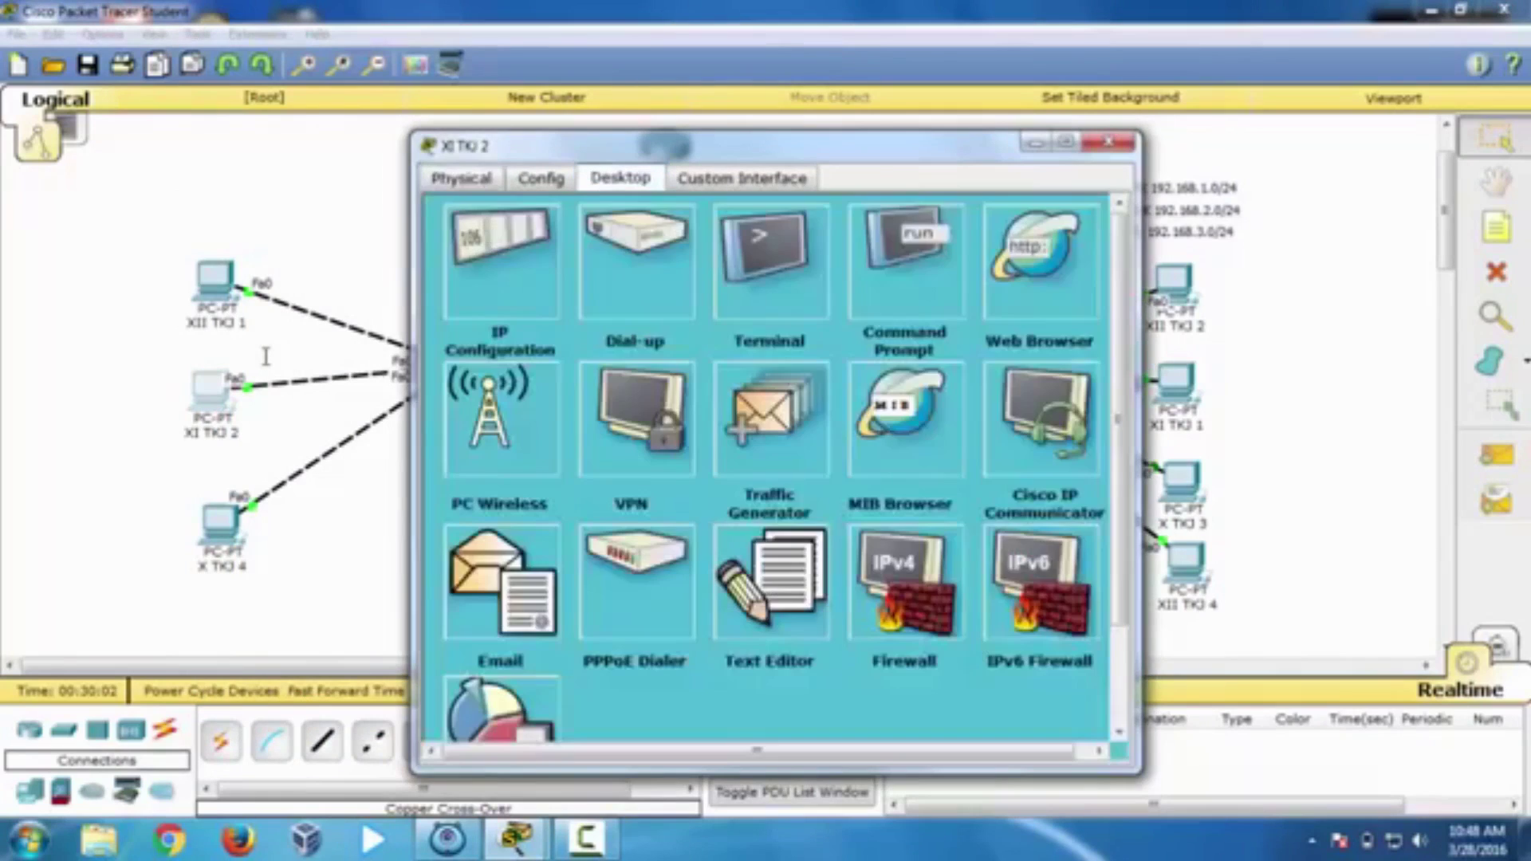
pyautogui.click(500, 266)
pyautogui.click(459, 273)
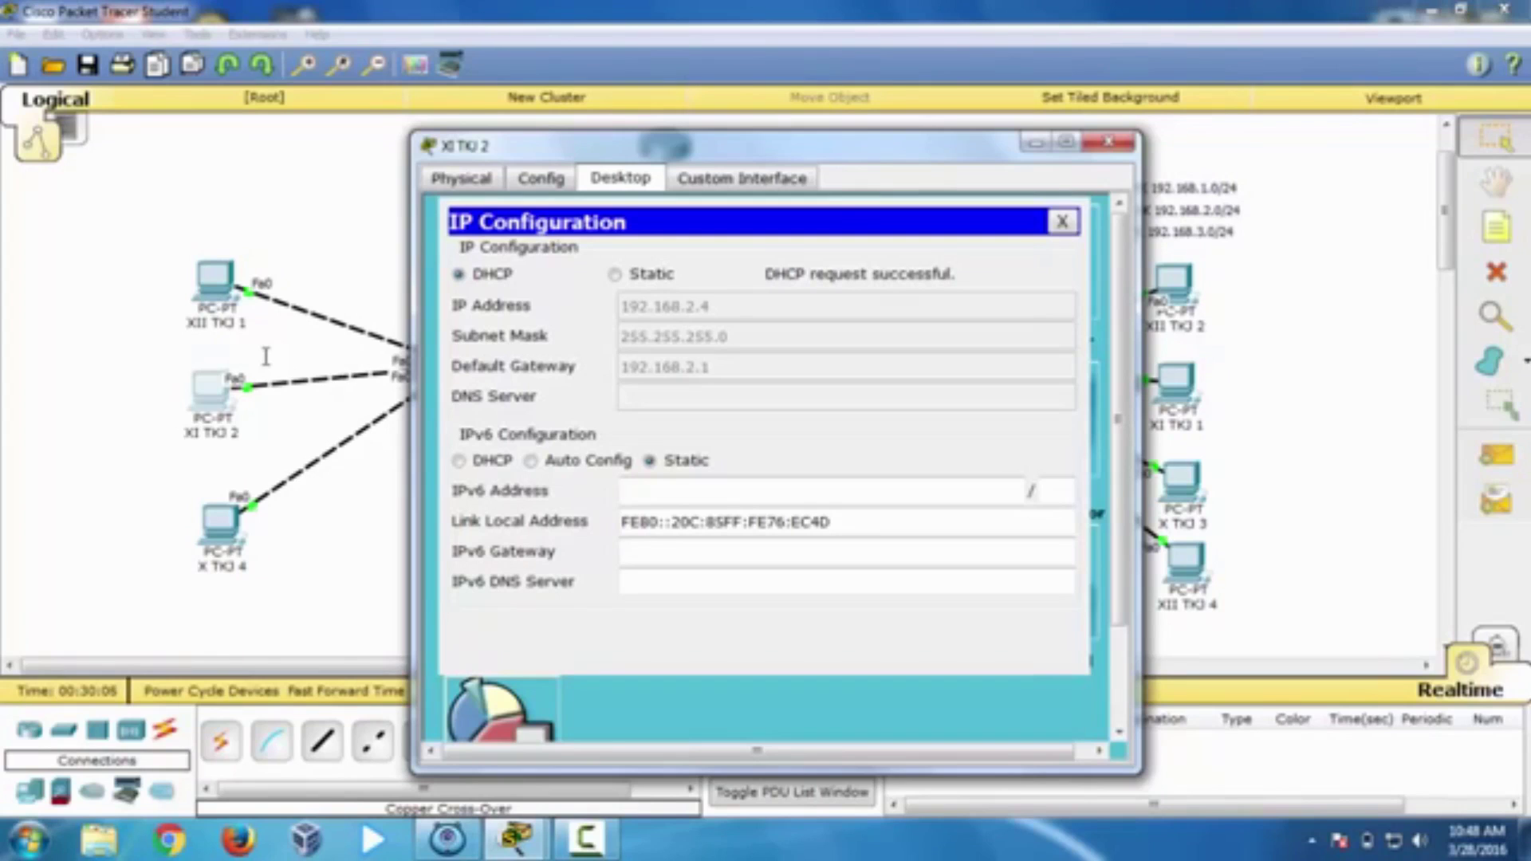
pyautogui.click(1108, 142)
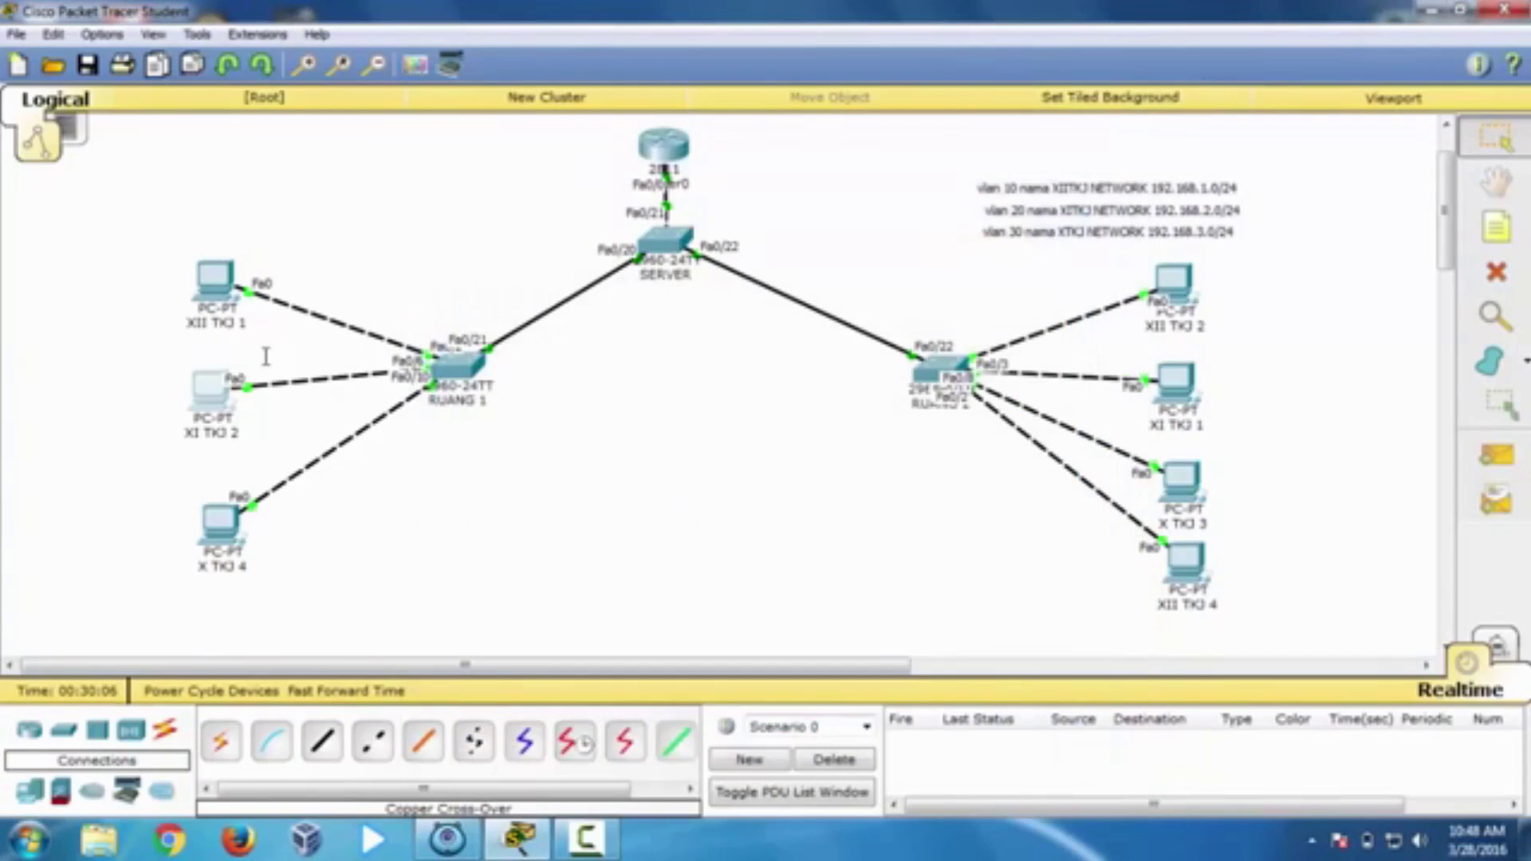
# Step: Switch PC X TKJ 4's IP configuration to DHCP, check the address it receives, and close its window
pyautogui.click(220, 520)
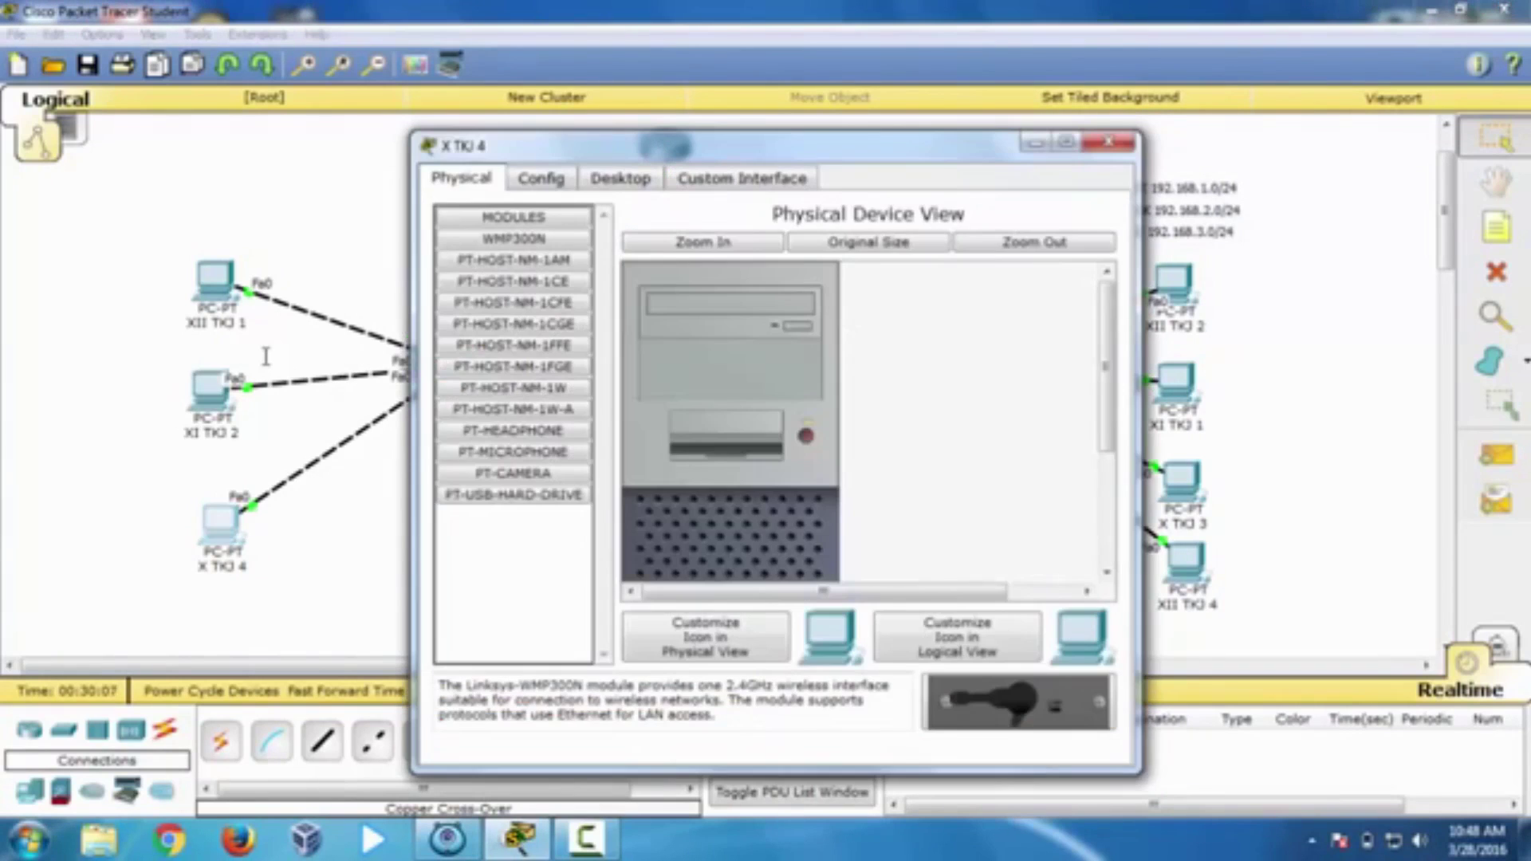
pyautogui.click(620, 179)
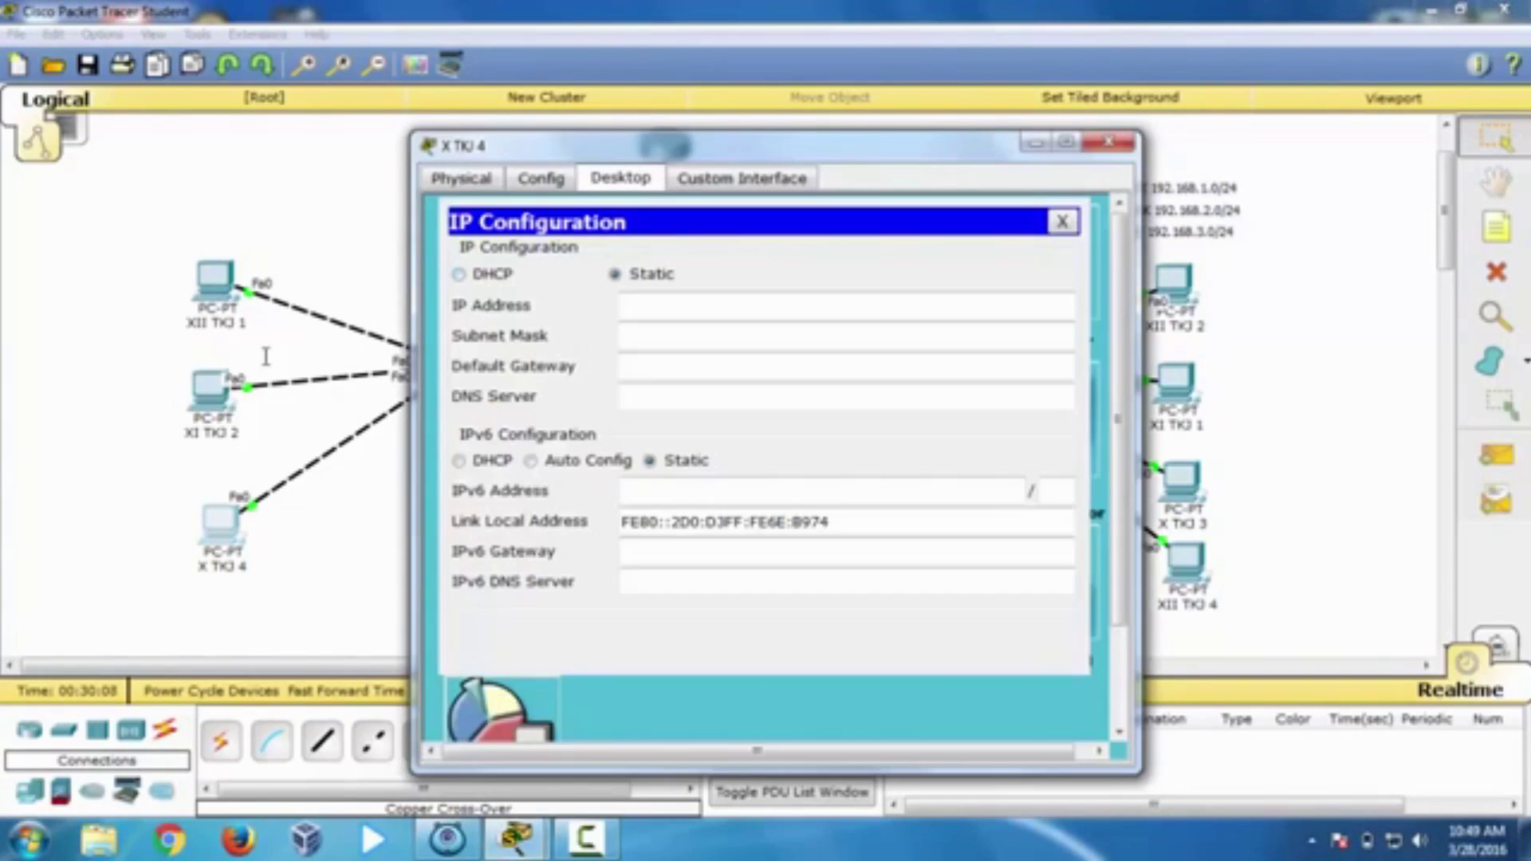
pyautogui.click(459, 274)
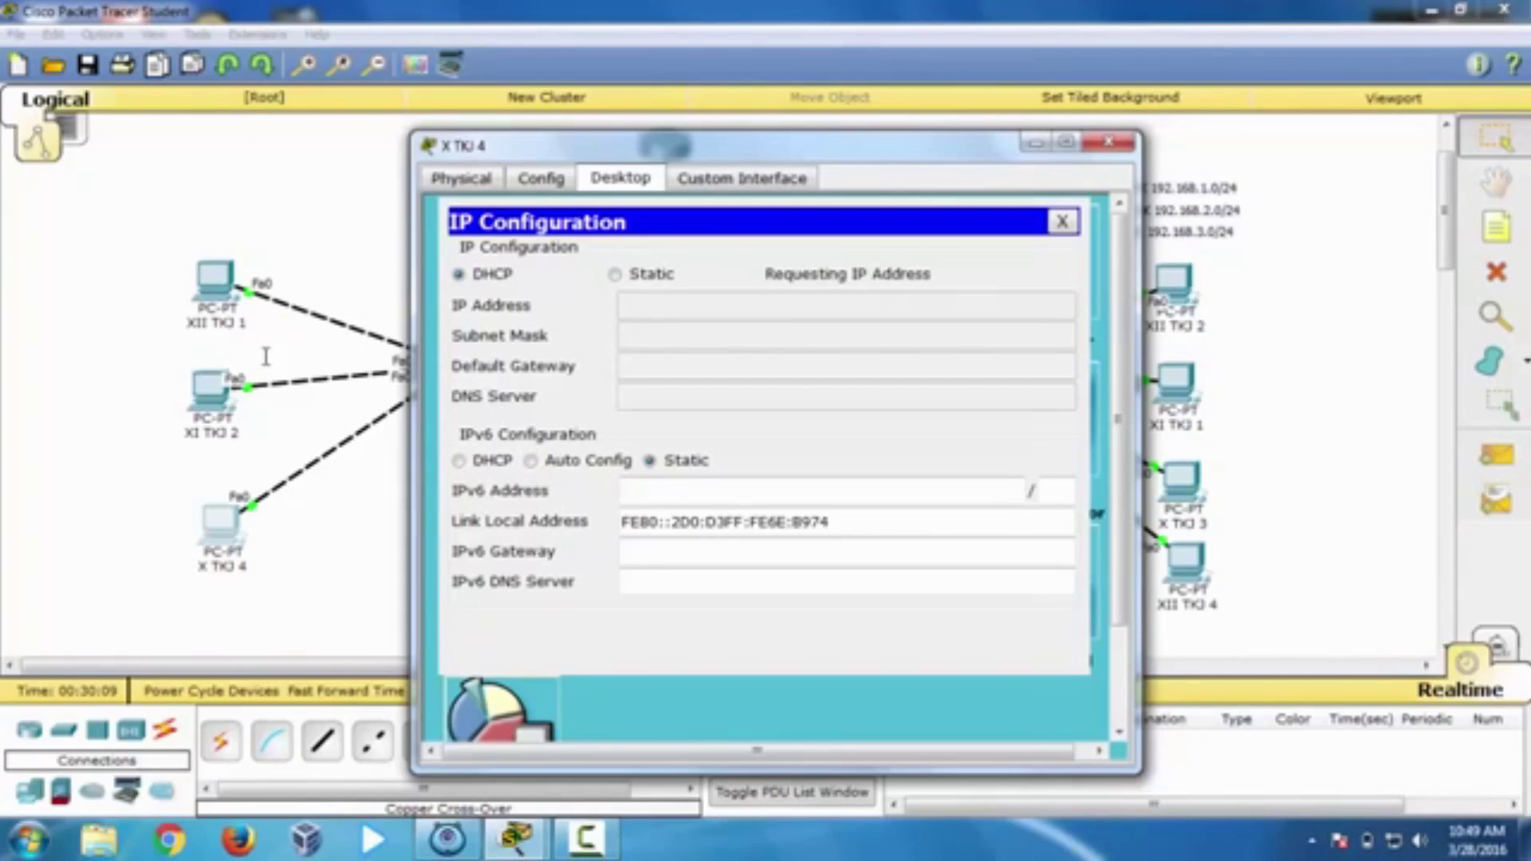
pyautogui.moveTo(558, 145); pyautogui.dragTo(368, 145)
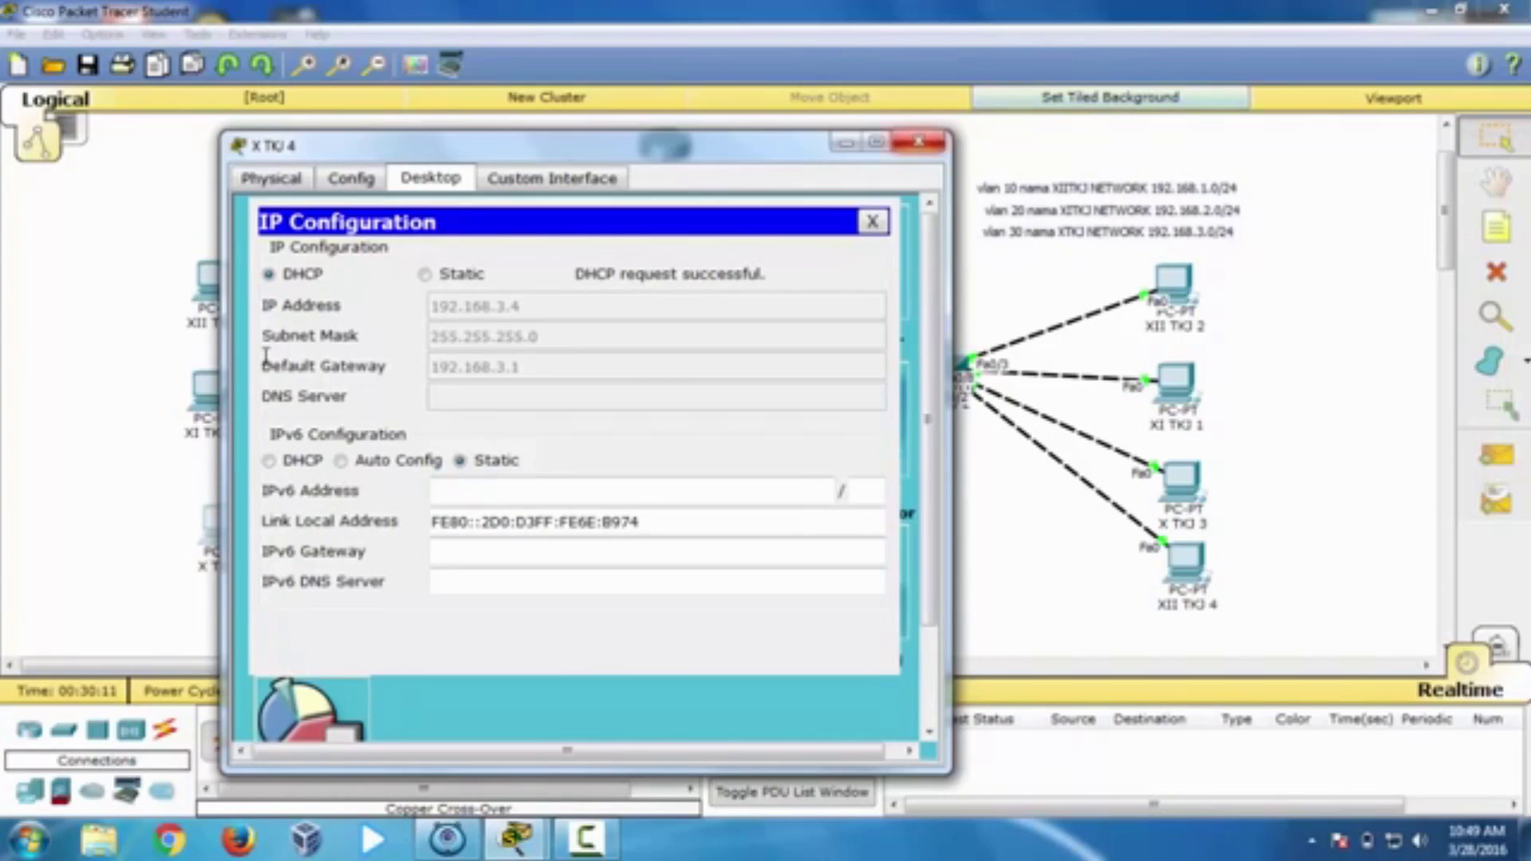
pyautogui.click(919, 142)
# Step: Open PC XII TKJ 2's IP configuration and switch it to DHCP
pyautogui.click(210, 387)
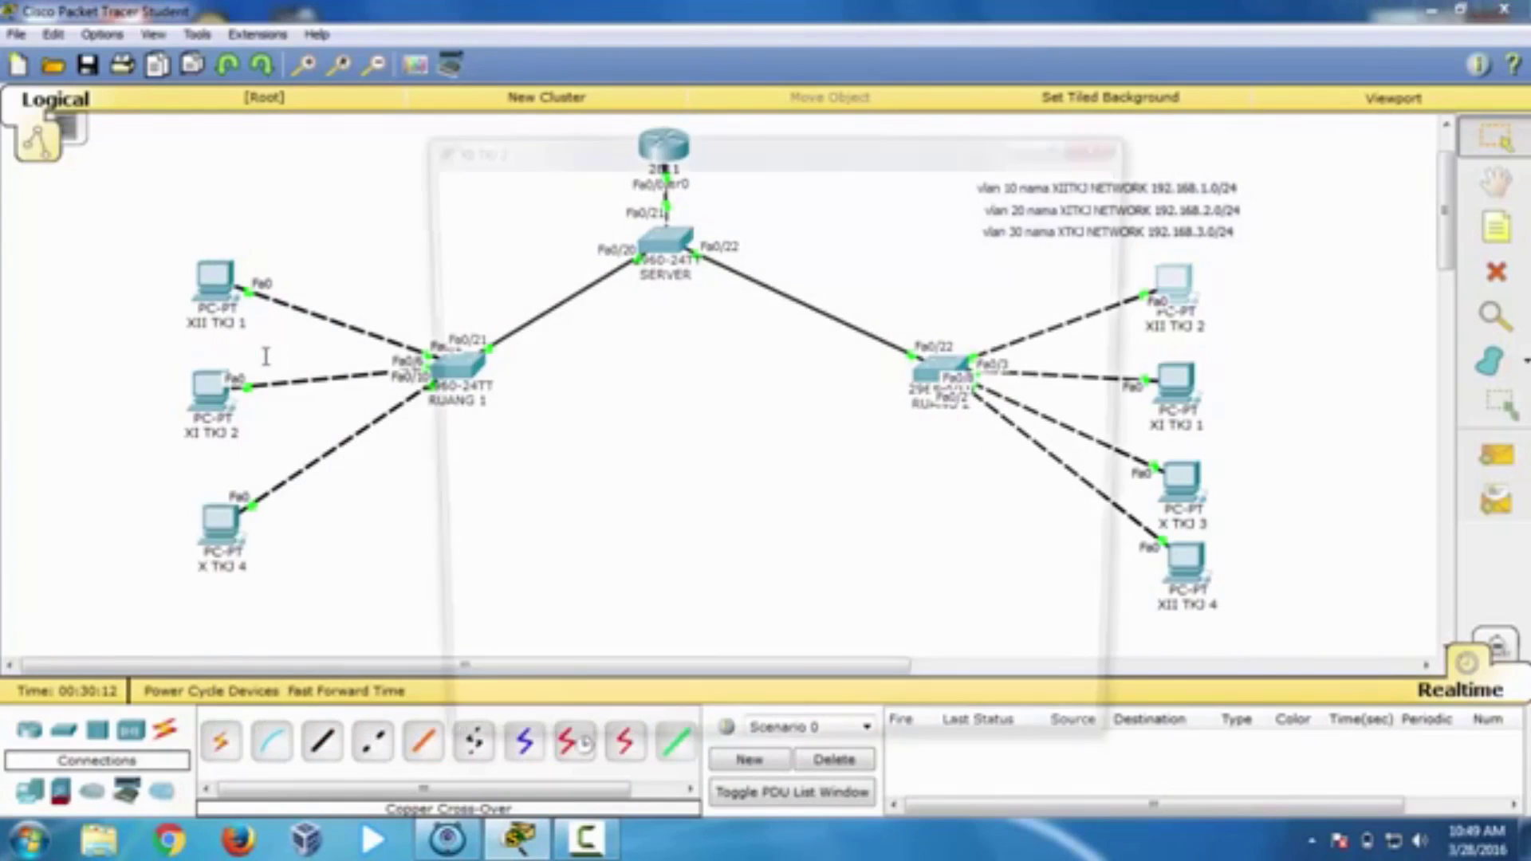
pyautogui.click(620, 178)
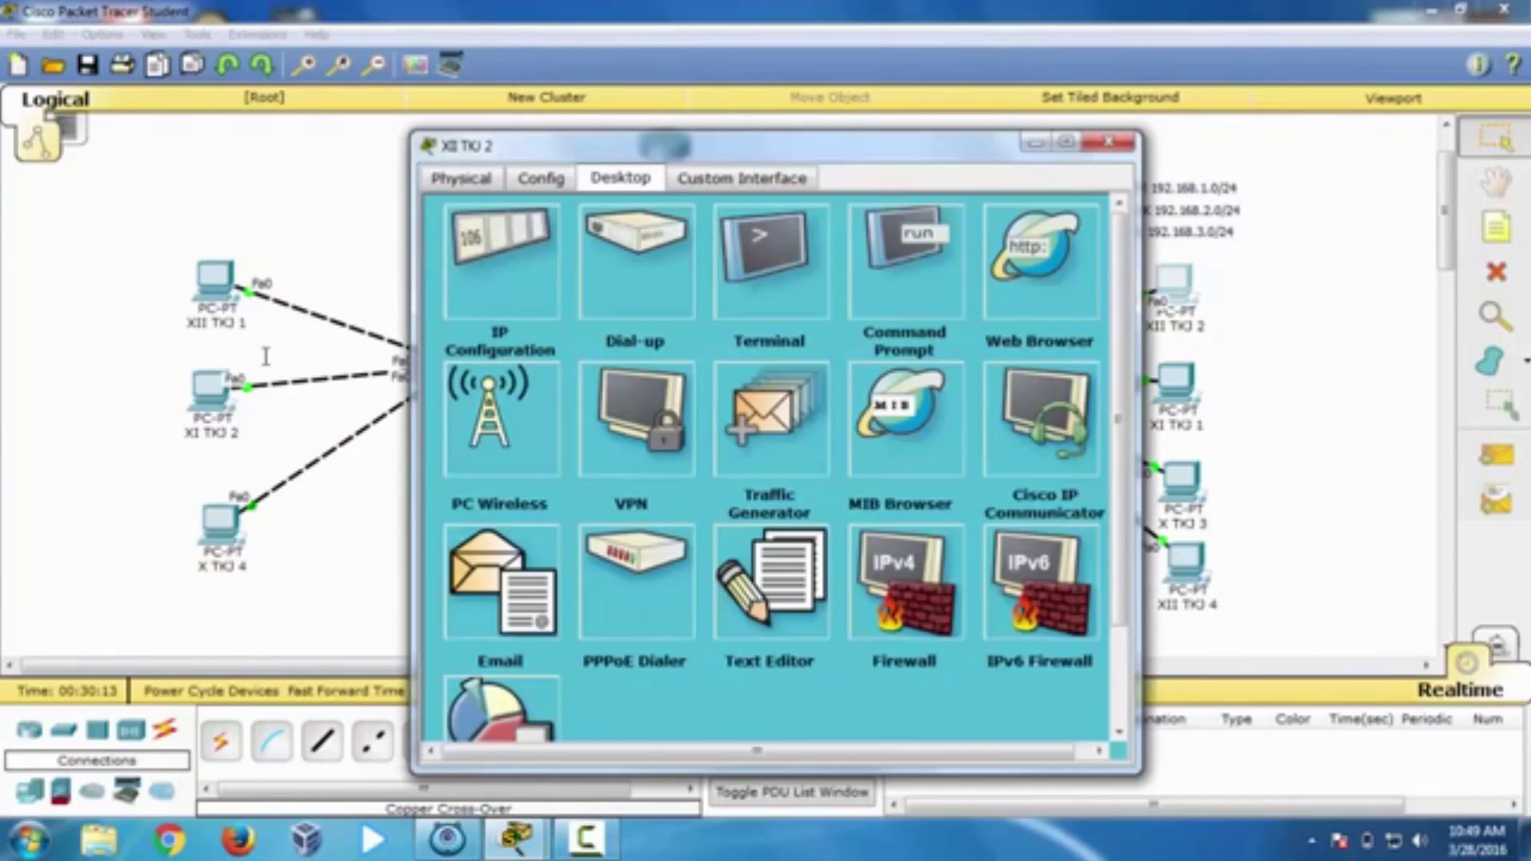
pyautogui.click(500, 263)
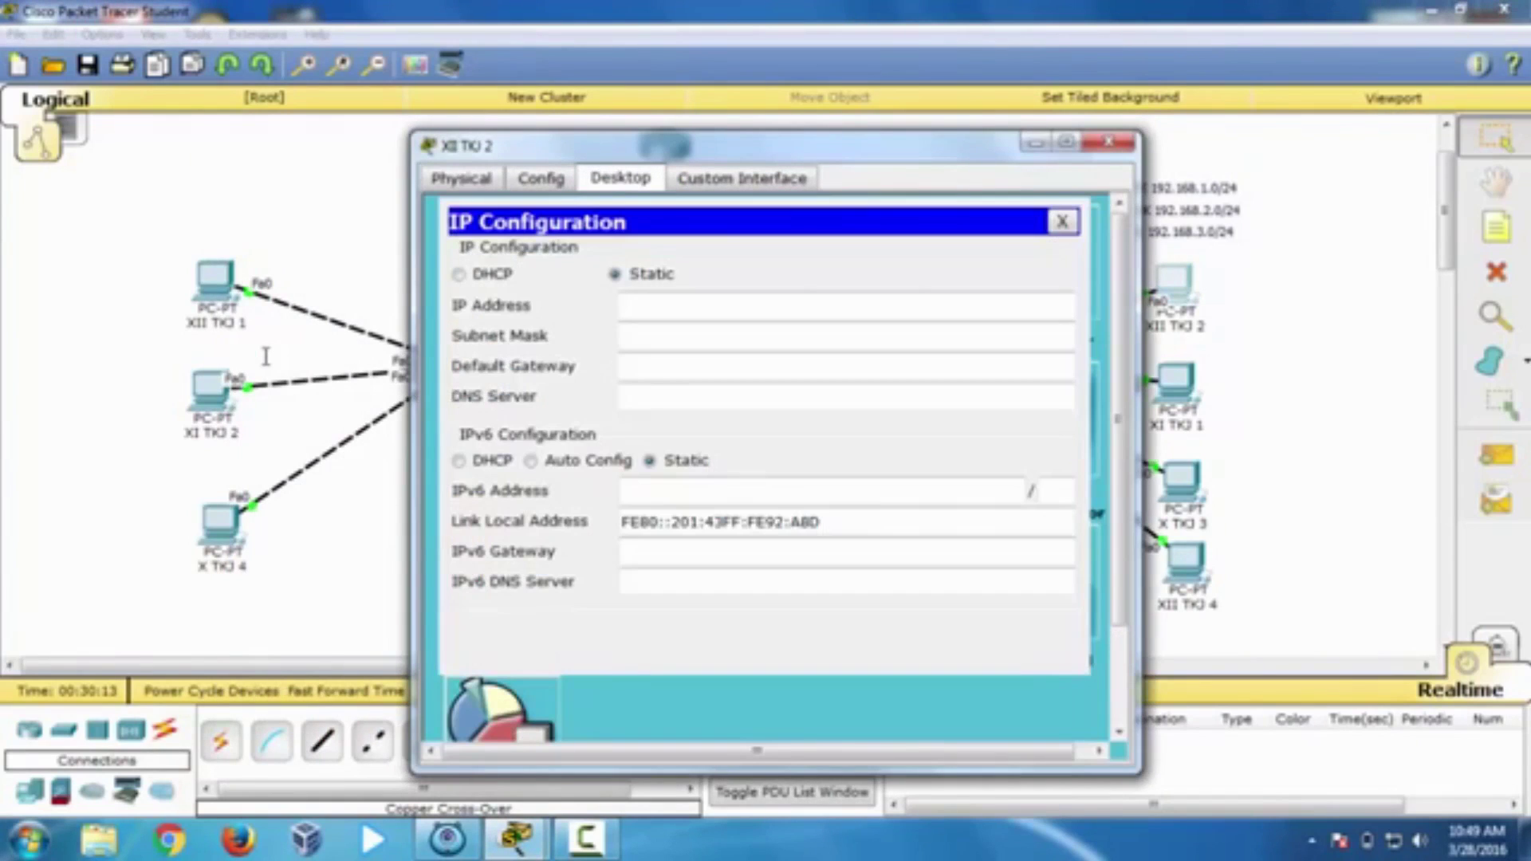
pyautogui.click(457, 273)
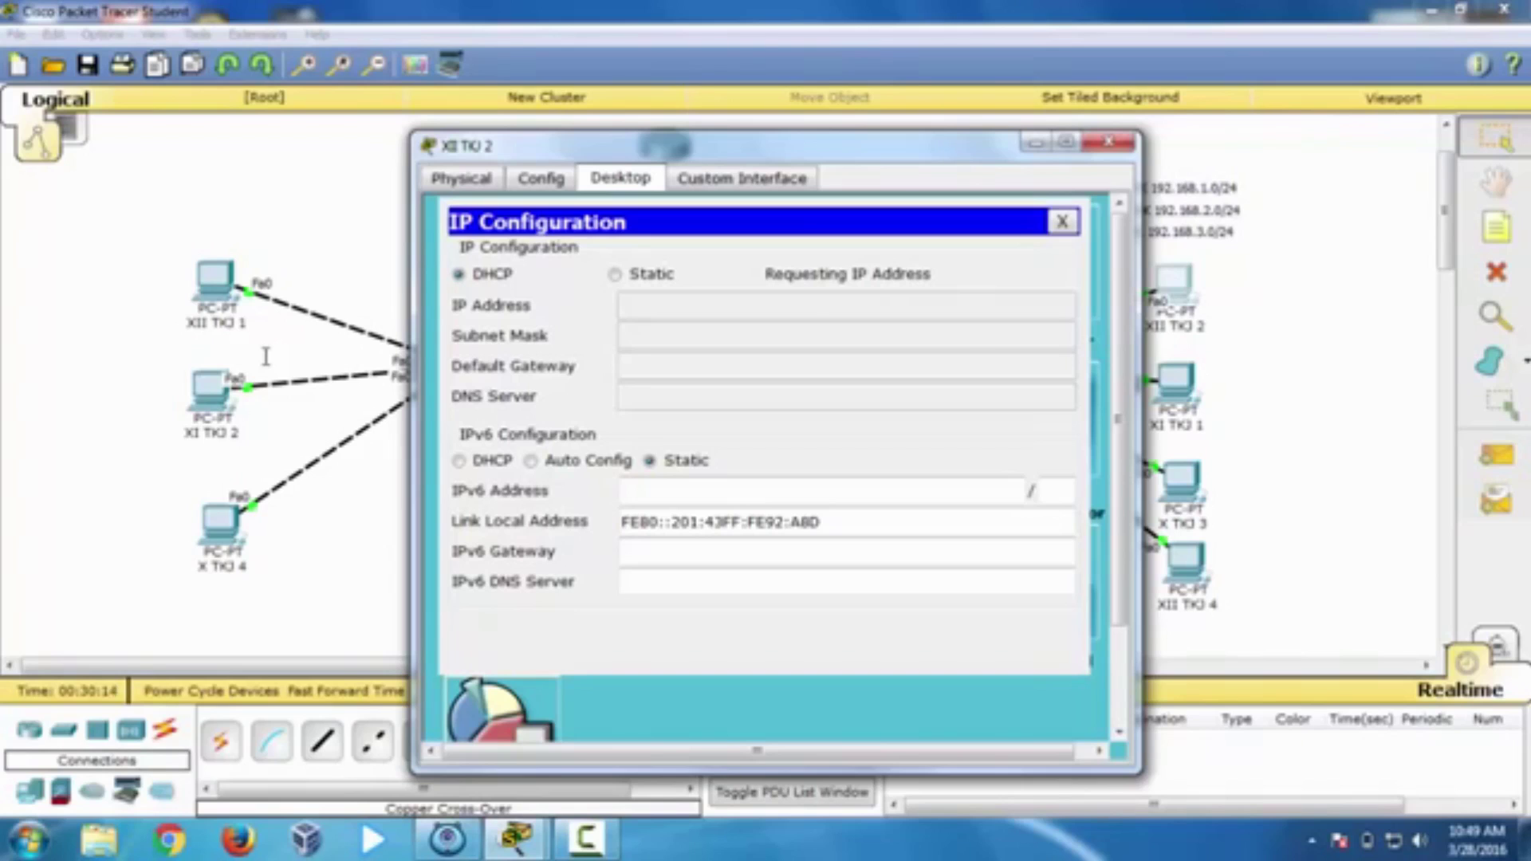
# Step: Open PC XI TKJ 1's IP configuration and switch it to DHCP
pyautogui.click(1175, 383)
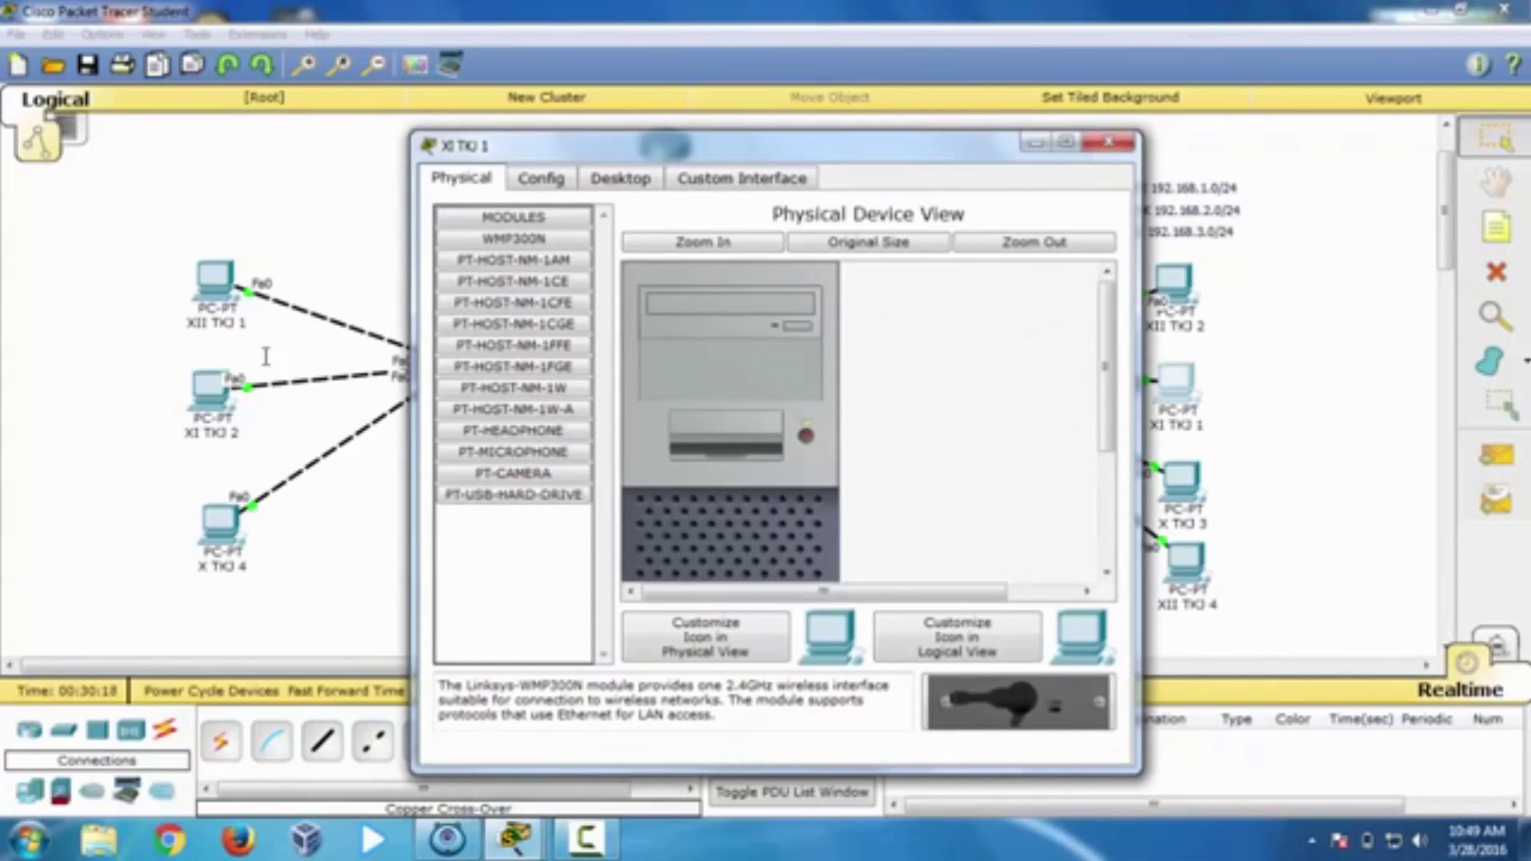
pyautogui.click(621, 178)
pyautogui.click(501, 275)
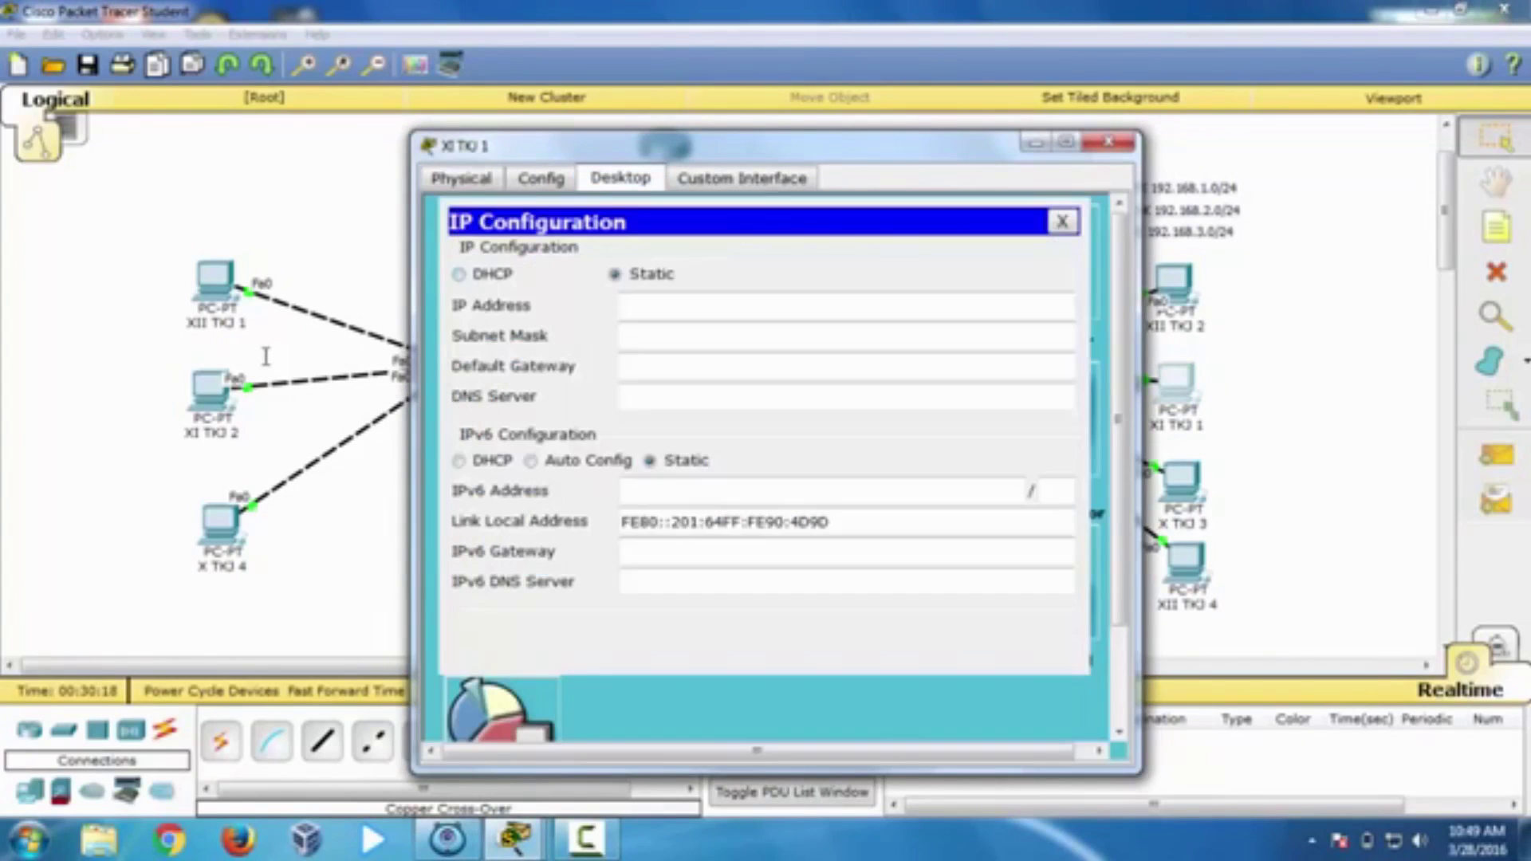
pyautogui.click(459, 274)
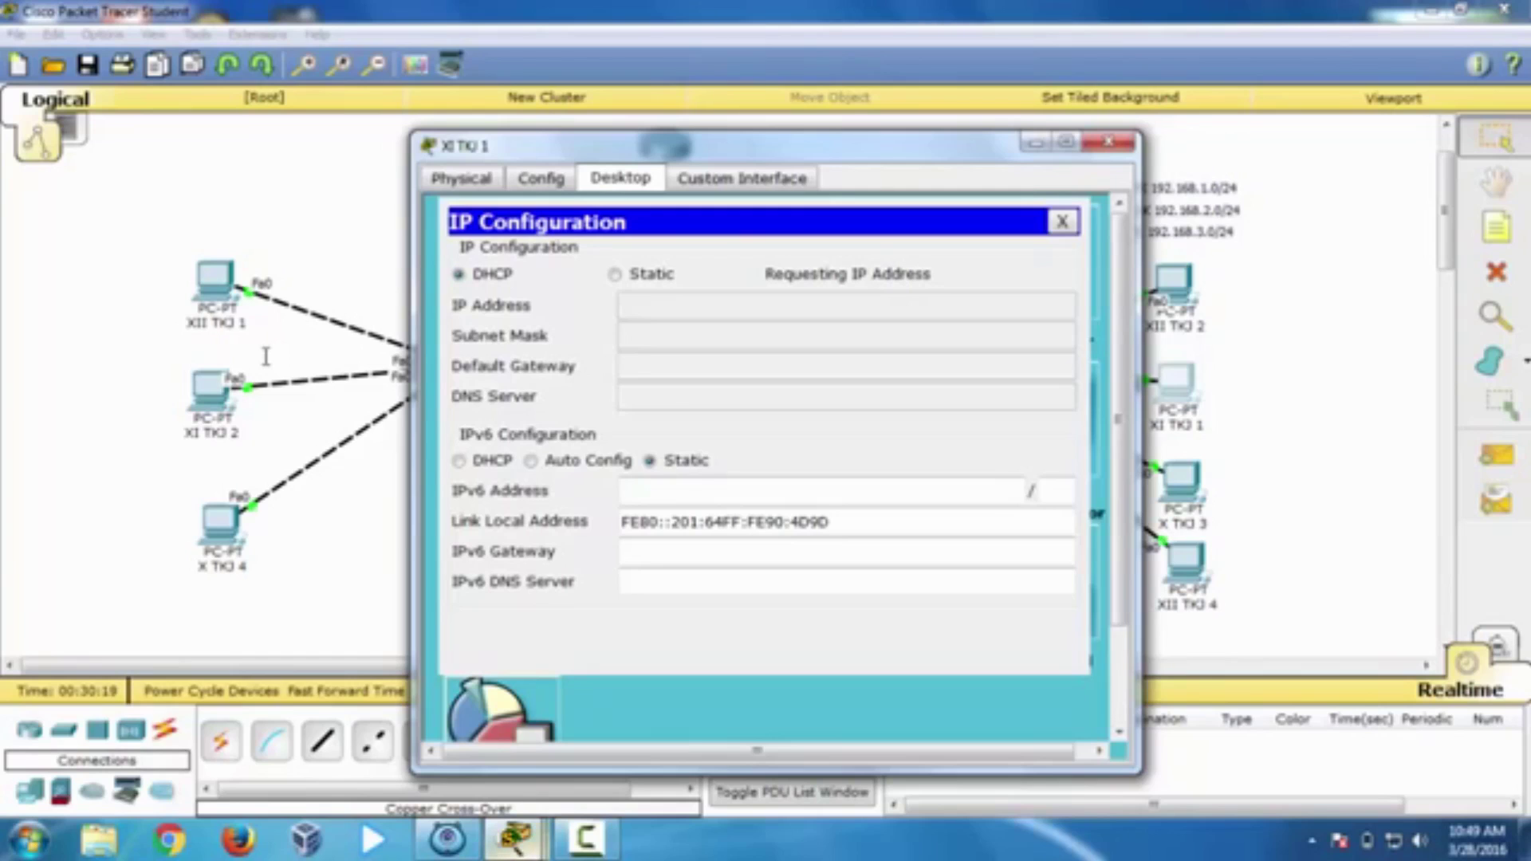
# Step: Check the DHCP request status and assigned addresses of PCs XII TKJ 2 and XI TKJ 1
pyautogui.moveTo(514, 837)
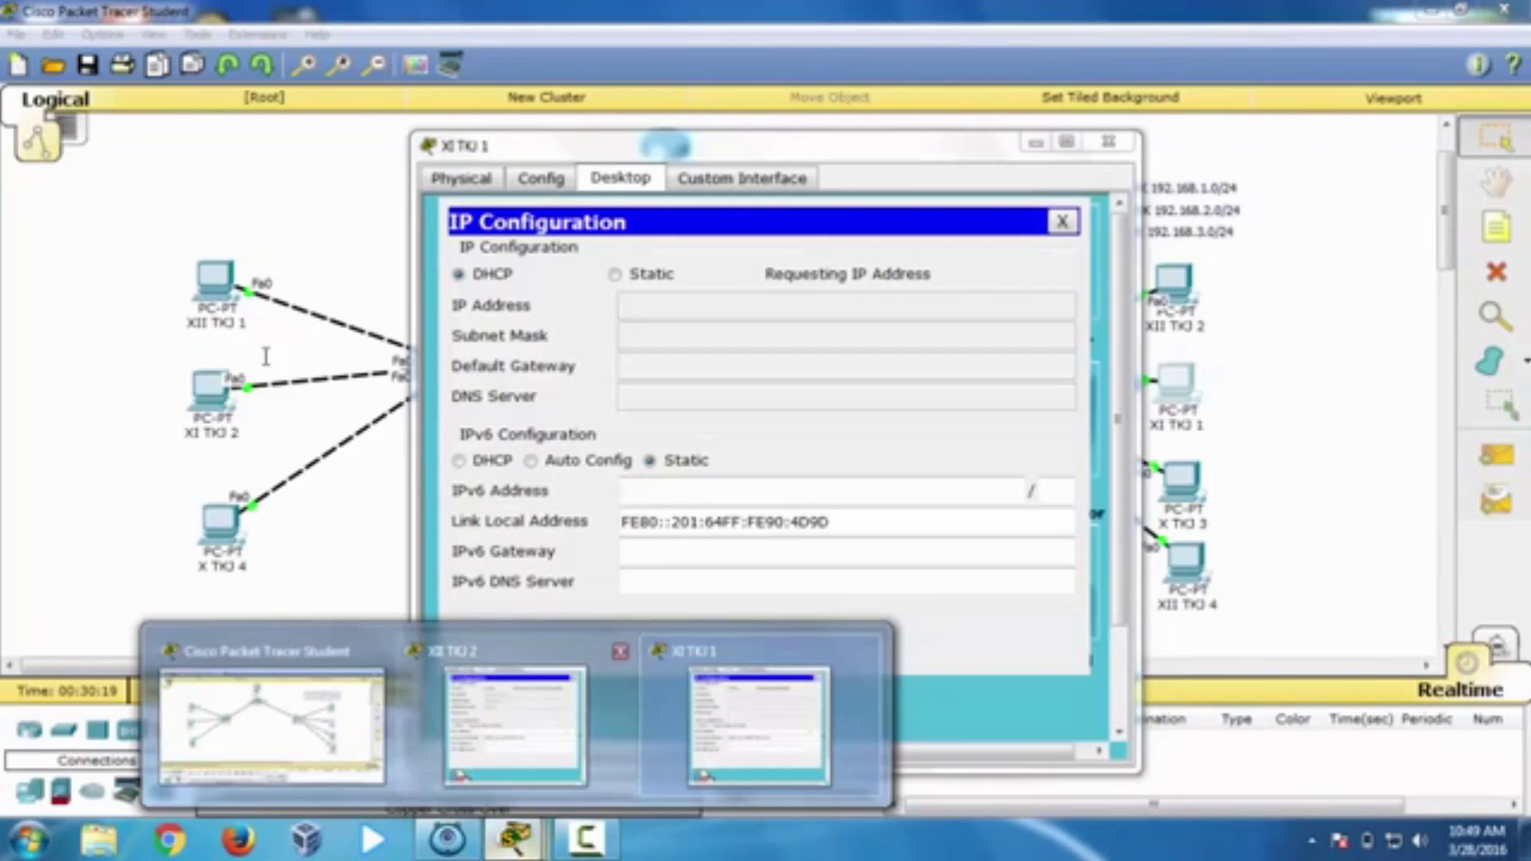
pyautogui.click(515, 725)
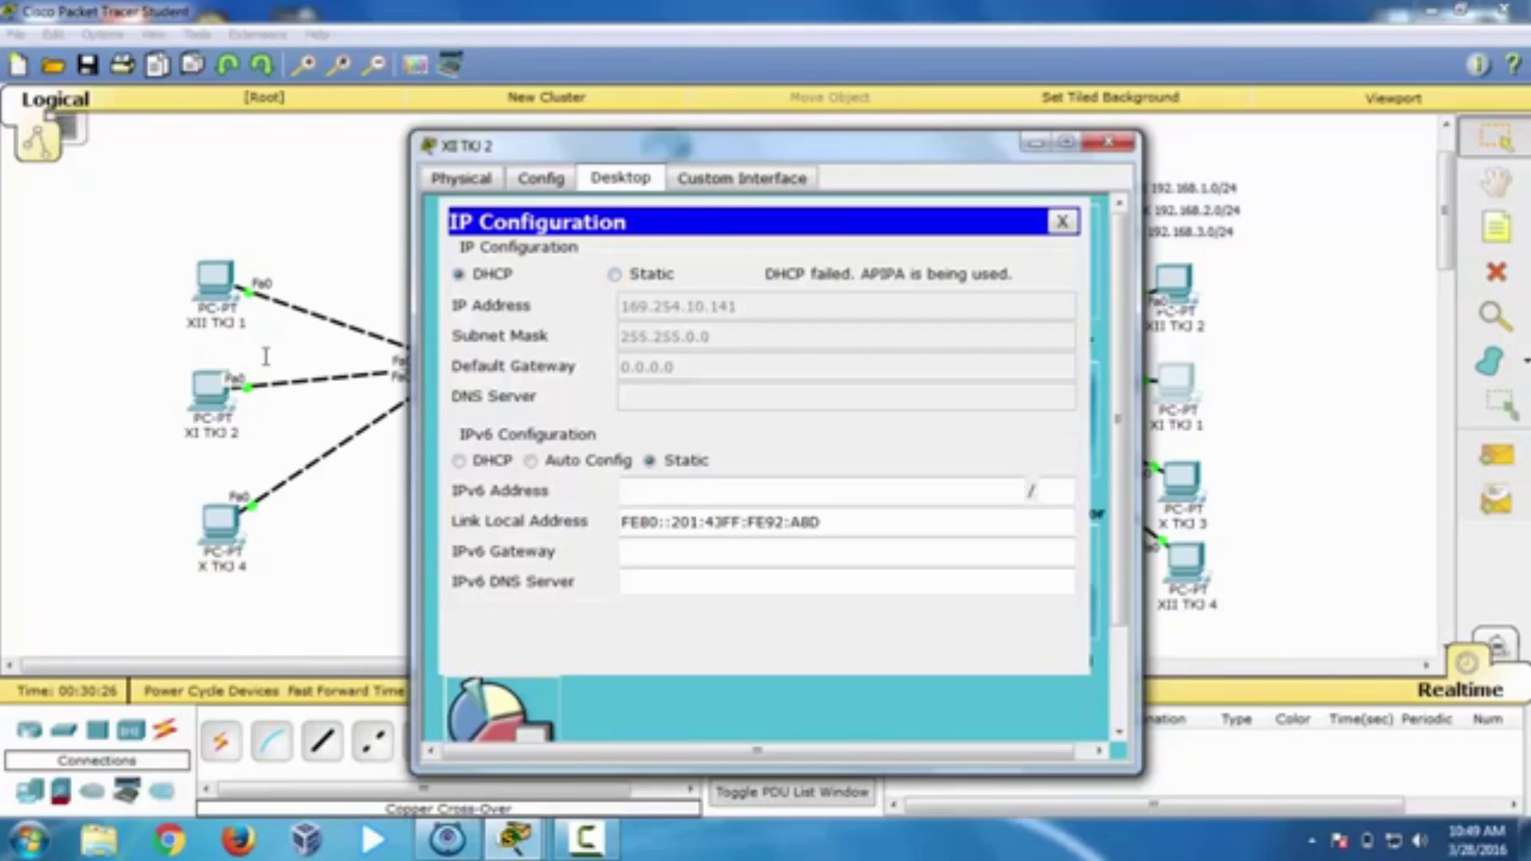
pyautogui.hotkey('alt', 'Tab')
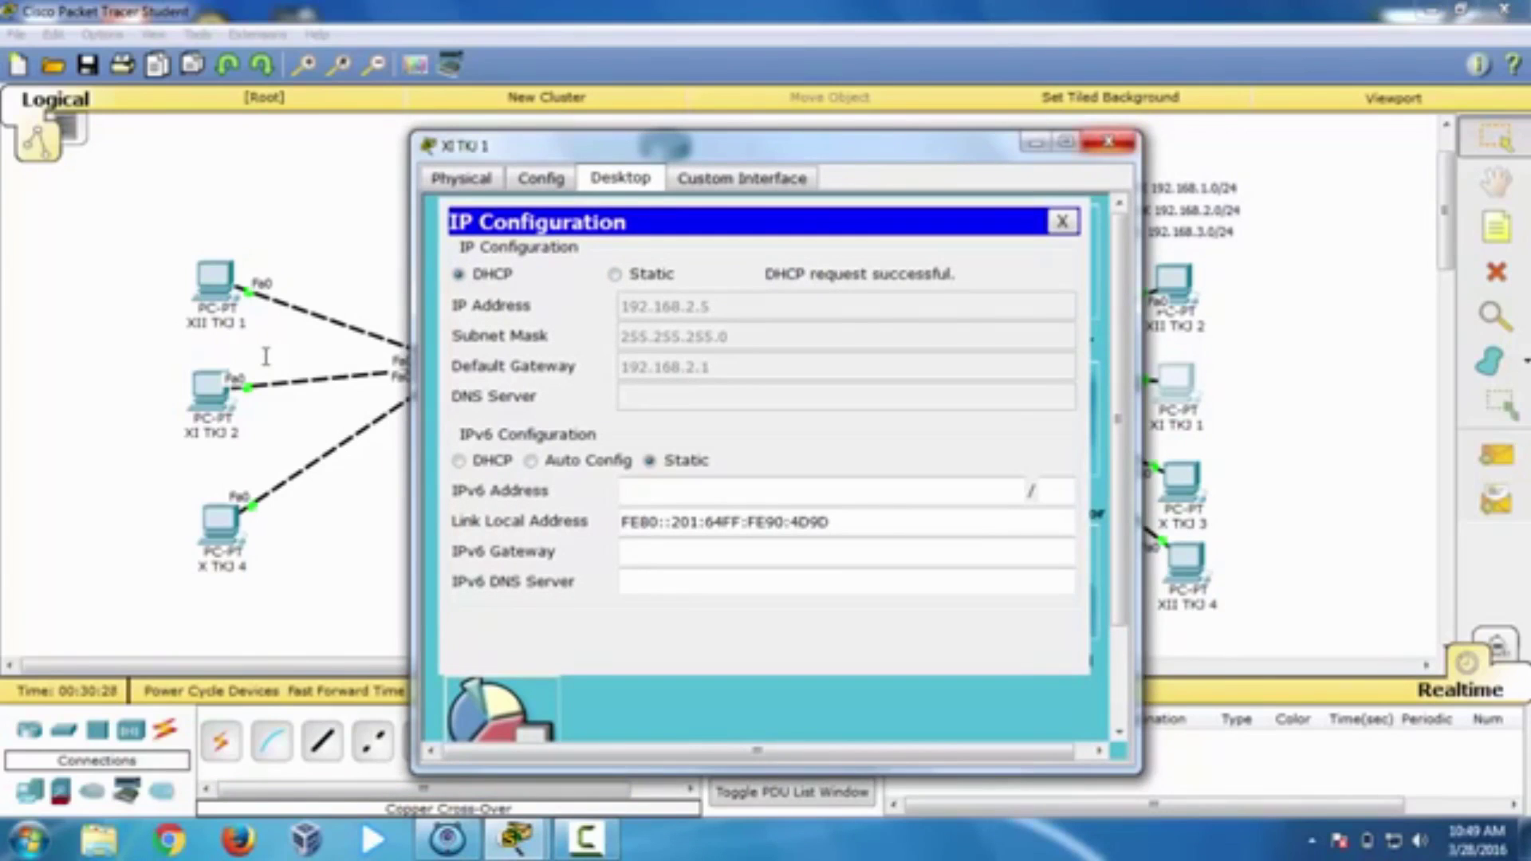
# Step: Switch PC X TKJ 3's IP configuration to DHCP and close its window once the request completes
pyautogui.hotkey('alt', 'Tab')
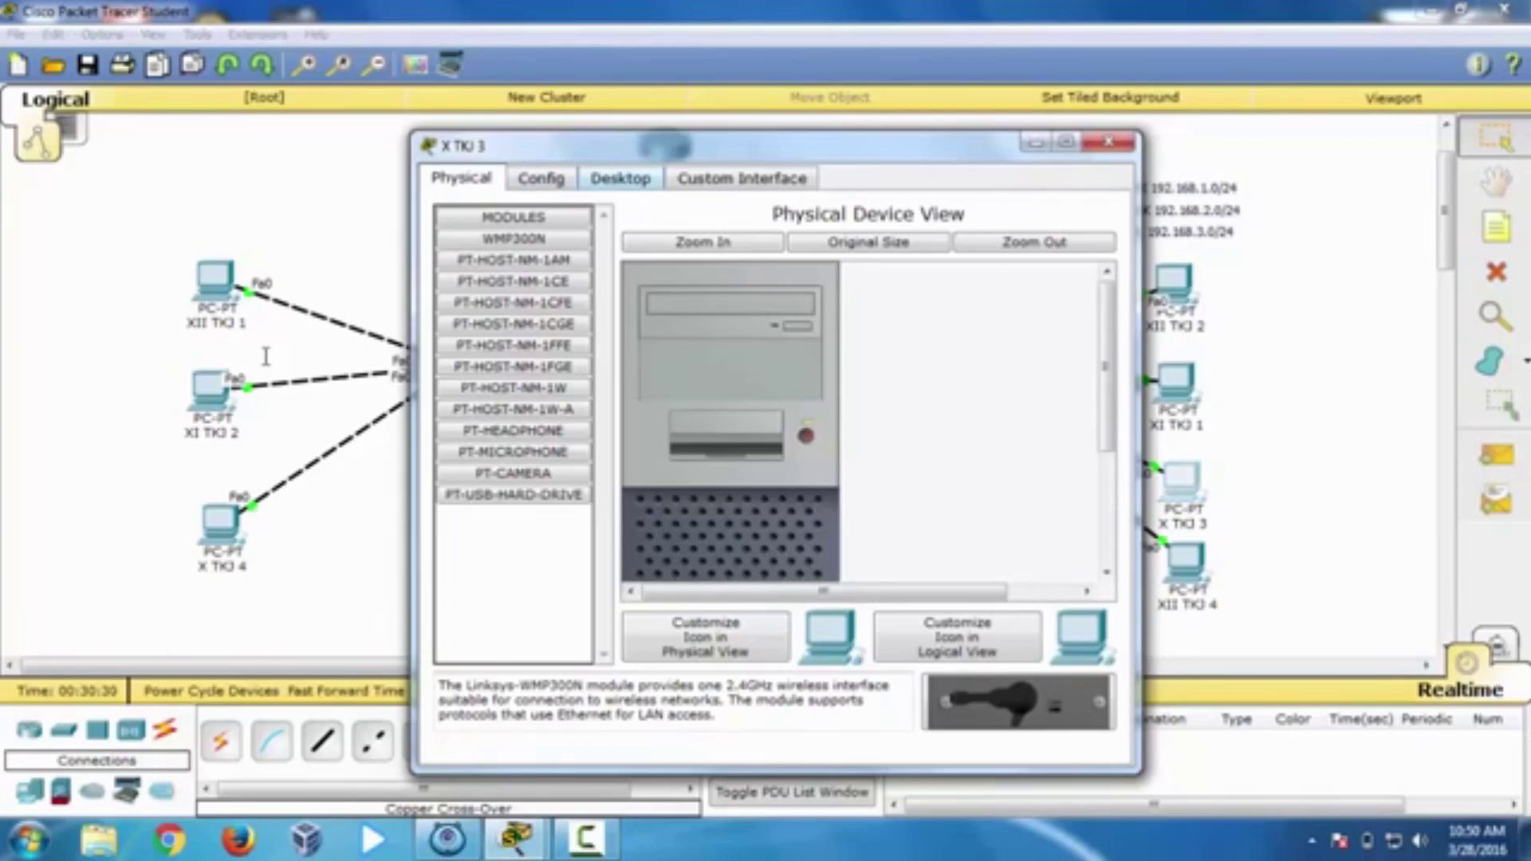
pyautogui.click(620, 178)
pyautogui.click(500, 263)
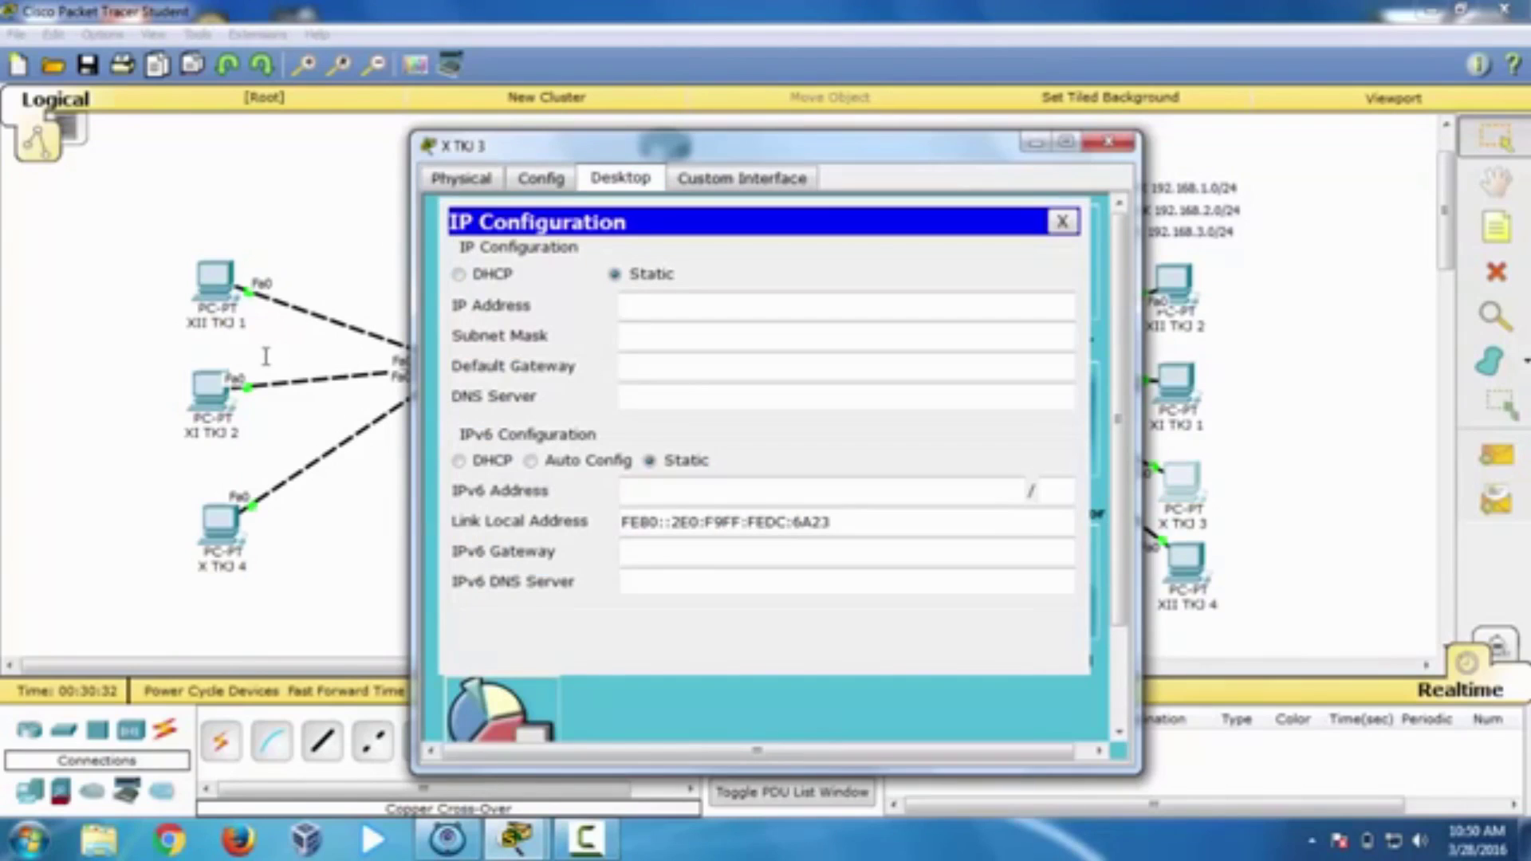
pyautogui.click(458, 274)
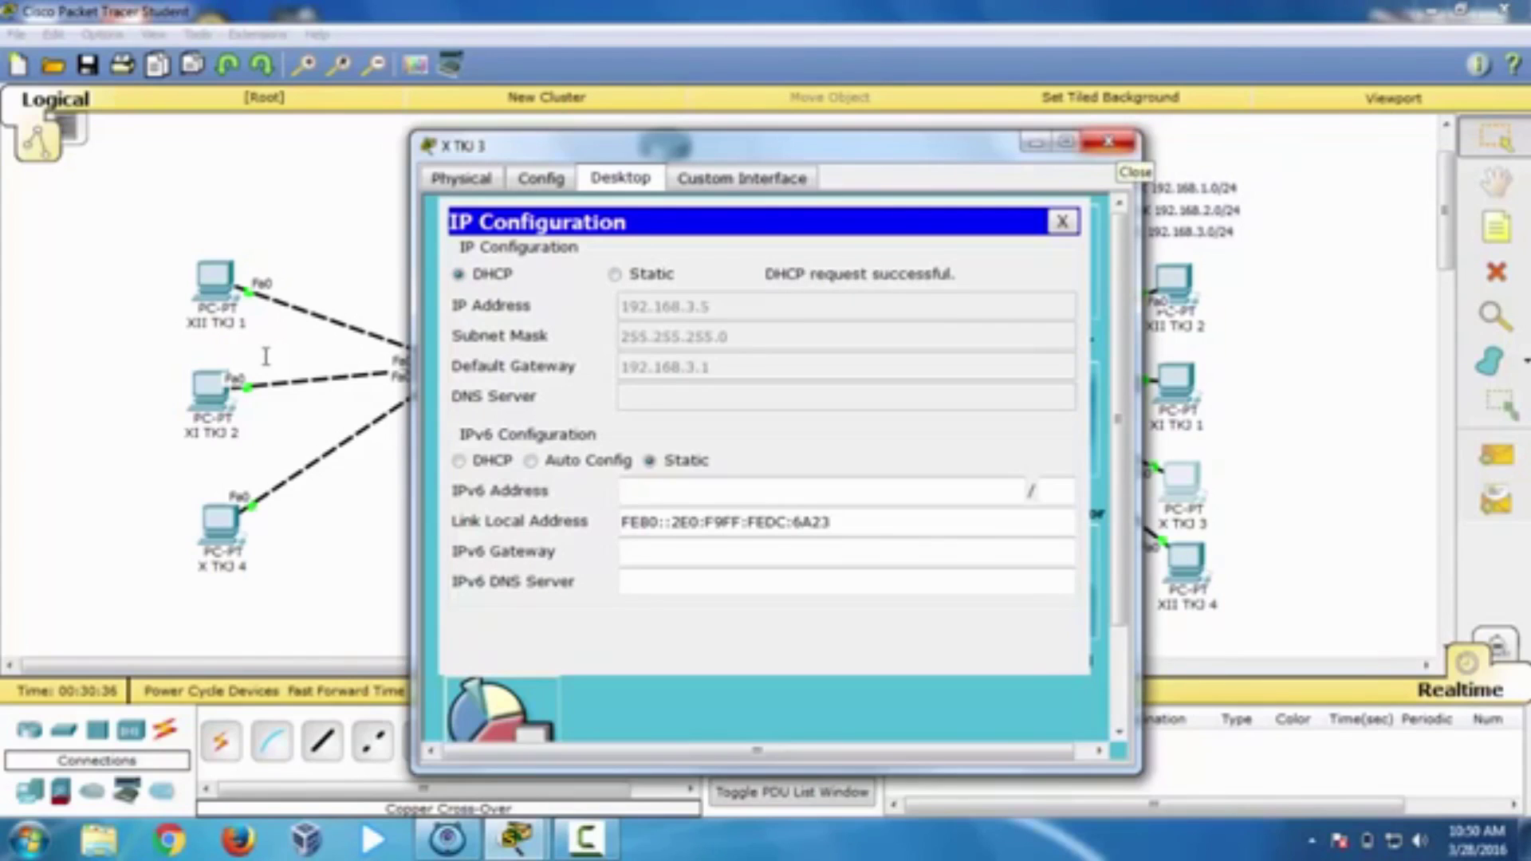
pyautogui.click(1108, 142)
# Step: Switch PC XII TKJ 4's IP configuration to DHCP and close its window once the request completes
pyautogui.click(1186, 563)
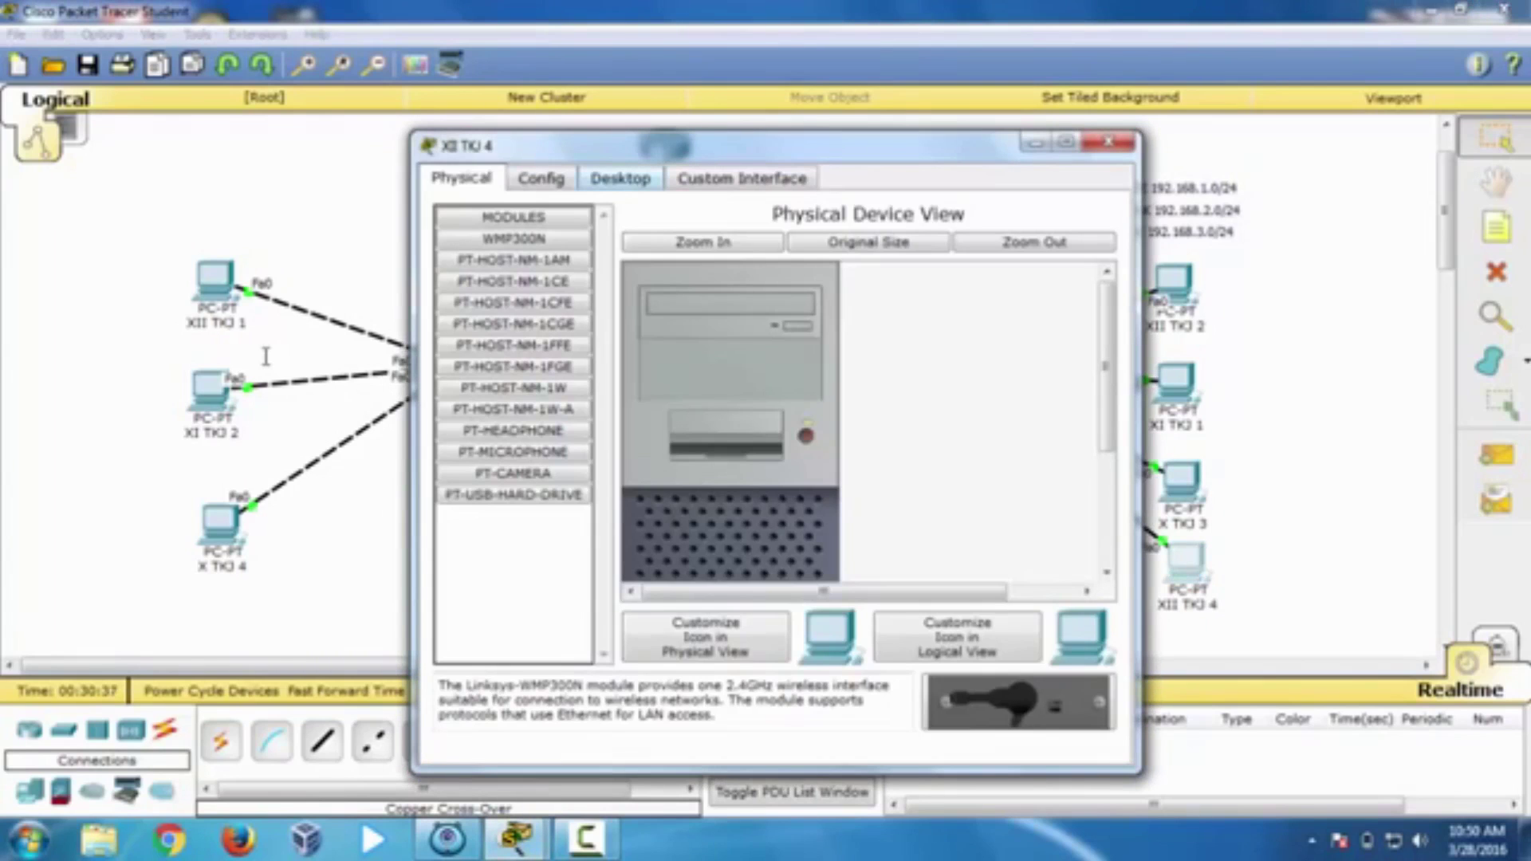
pyautogui.click(620, 178)
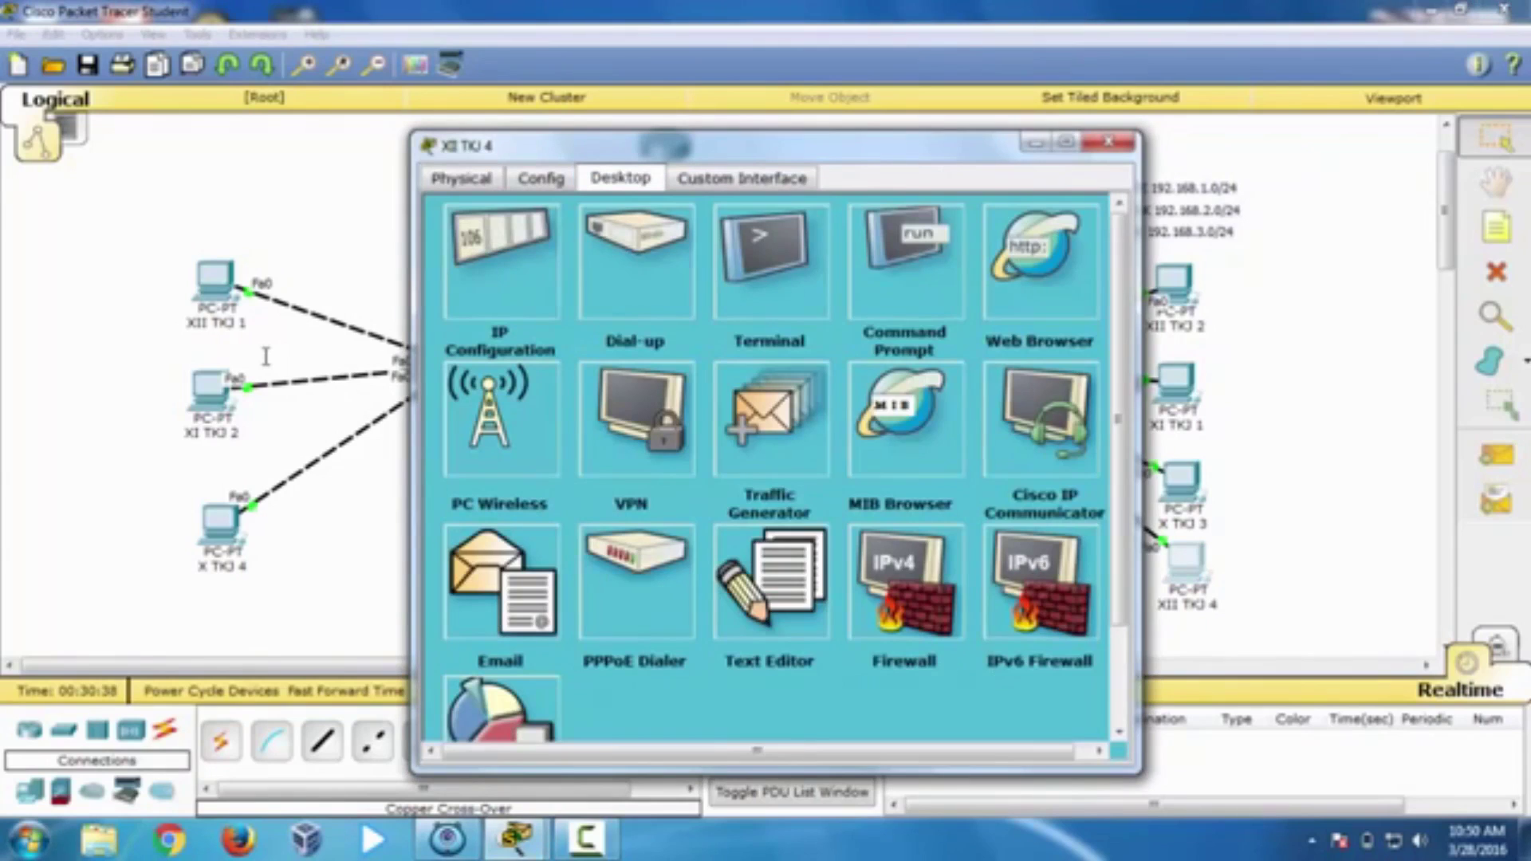
pyautogui.click(501, 263)
pyautogui.click(460, 274)
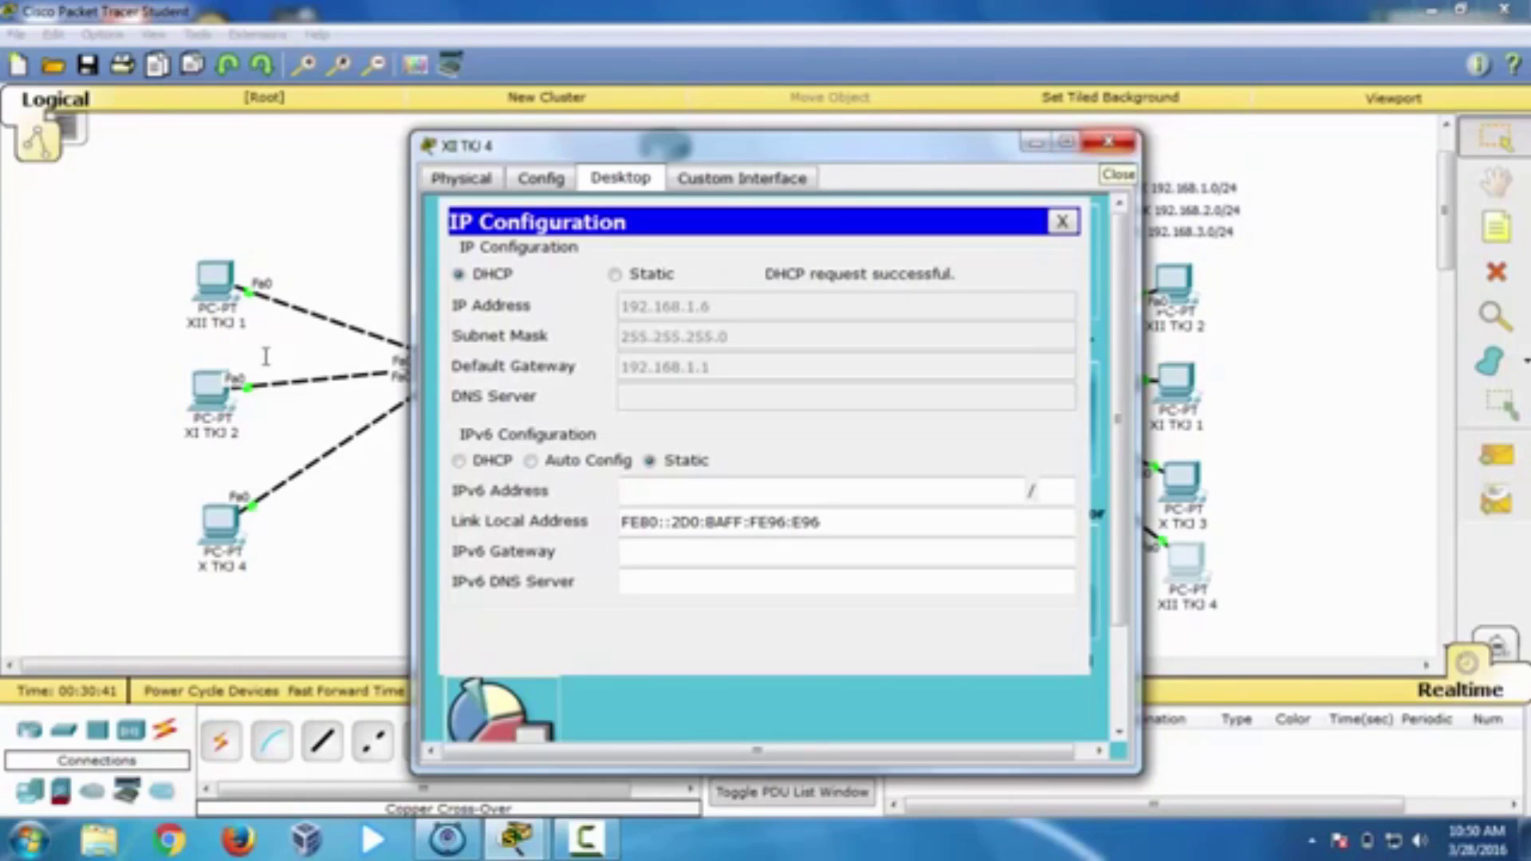
pyautogui.hotkey('alt', 'F4')
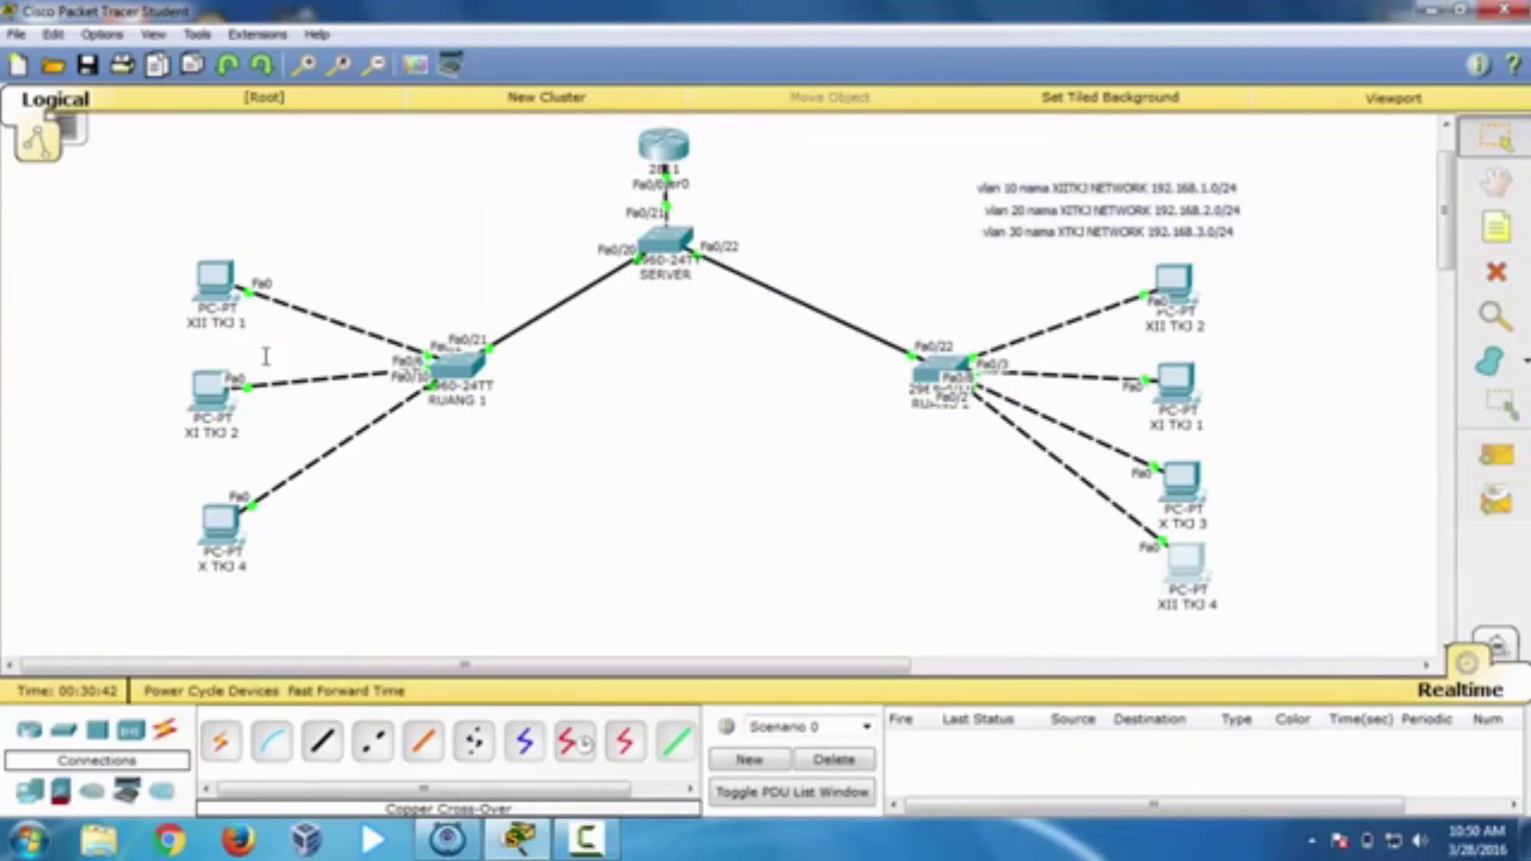
# Step: Return to switch RUANG 2's command line and page through the rest of the running configuration listing
pyautogui.hotkey('alt', 'Tab')
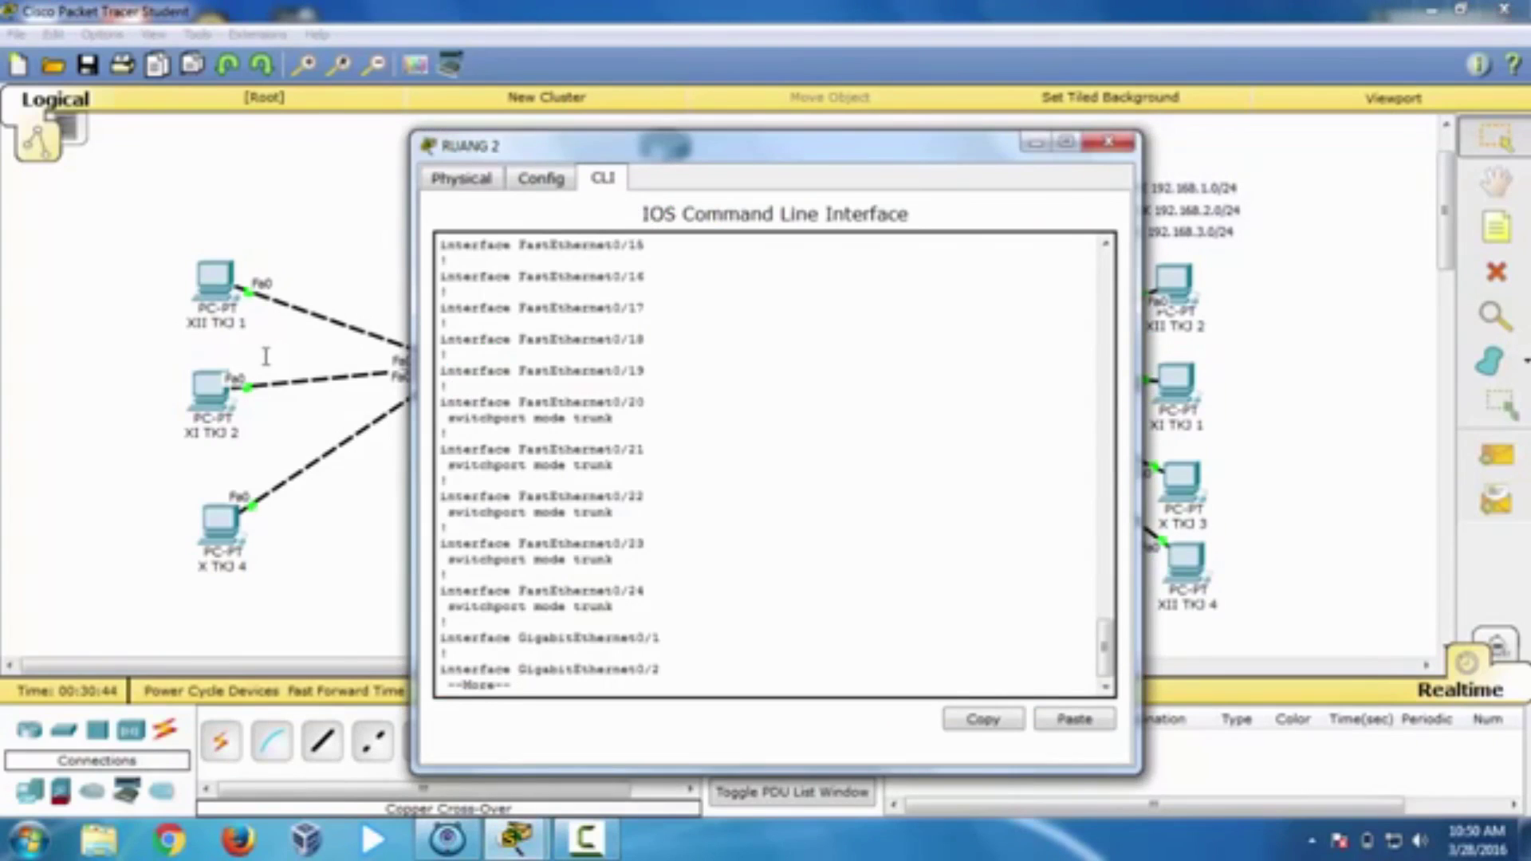
pyautogui.press('Return')
pyautogui.press('Return')
pyautogui.press('Return')
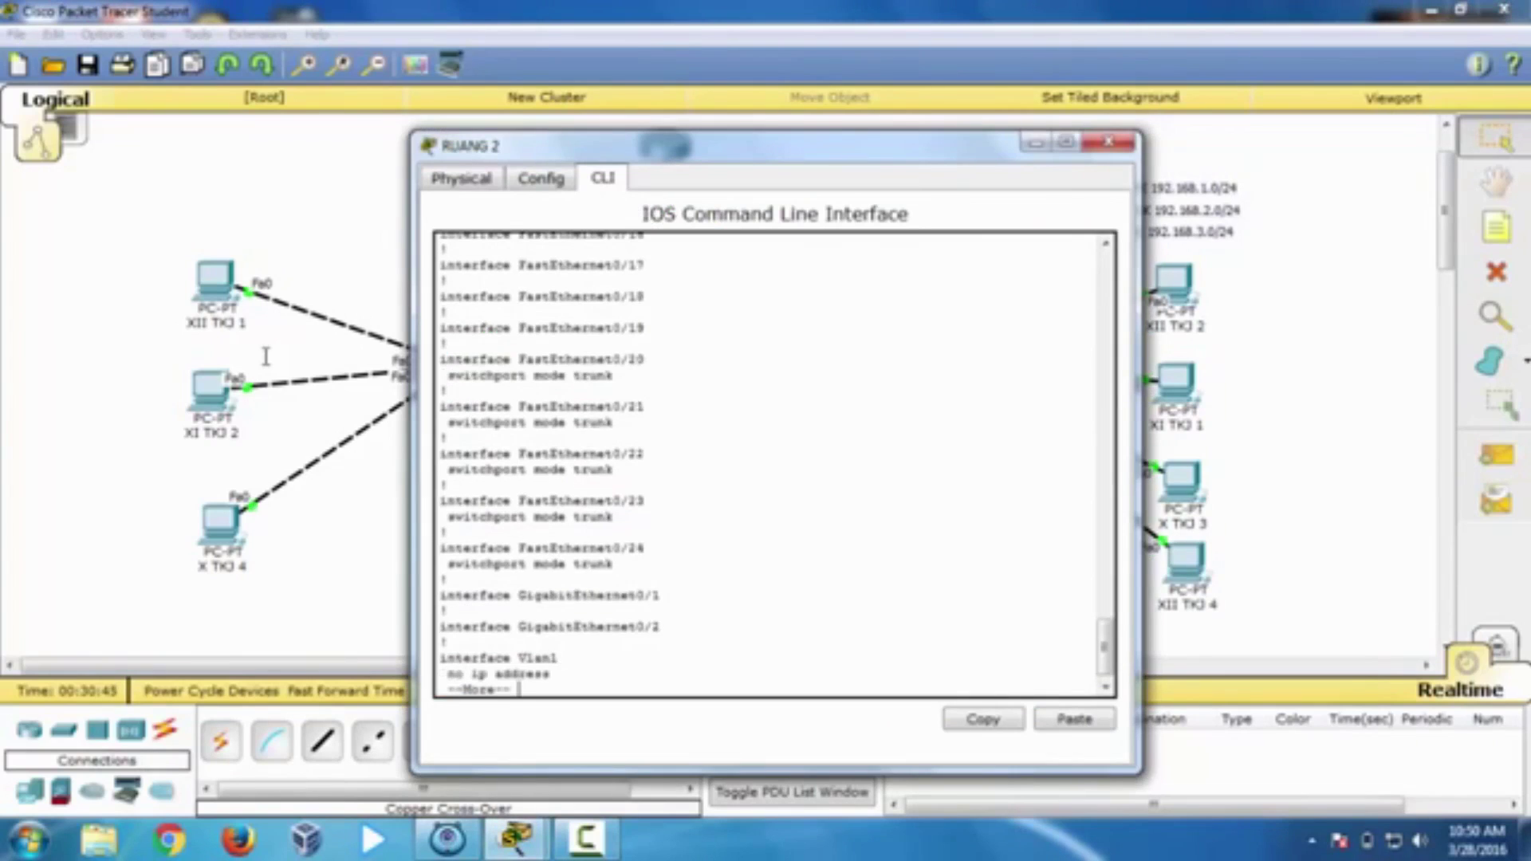
pyautogui.press('space')
# Step: Run do sh run on RUANG 2 and examine the VLAN assignments of ports FastEthernet0/1 to FastEthernet0/10
pyautogui.write('do sh run')
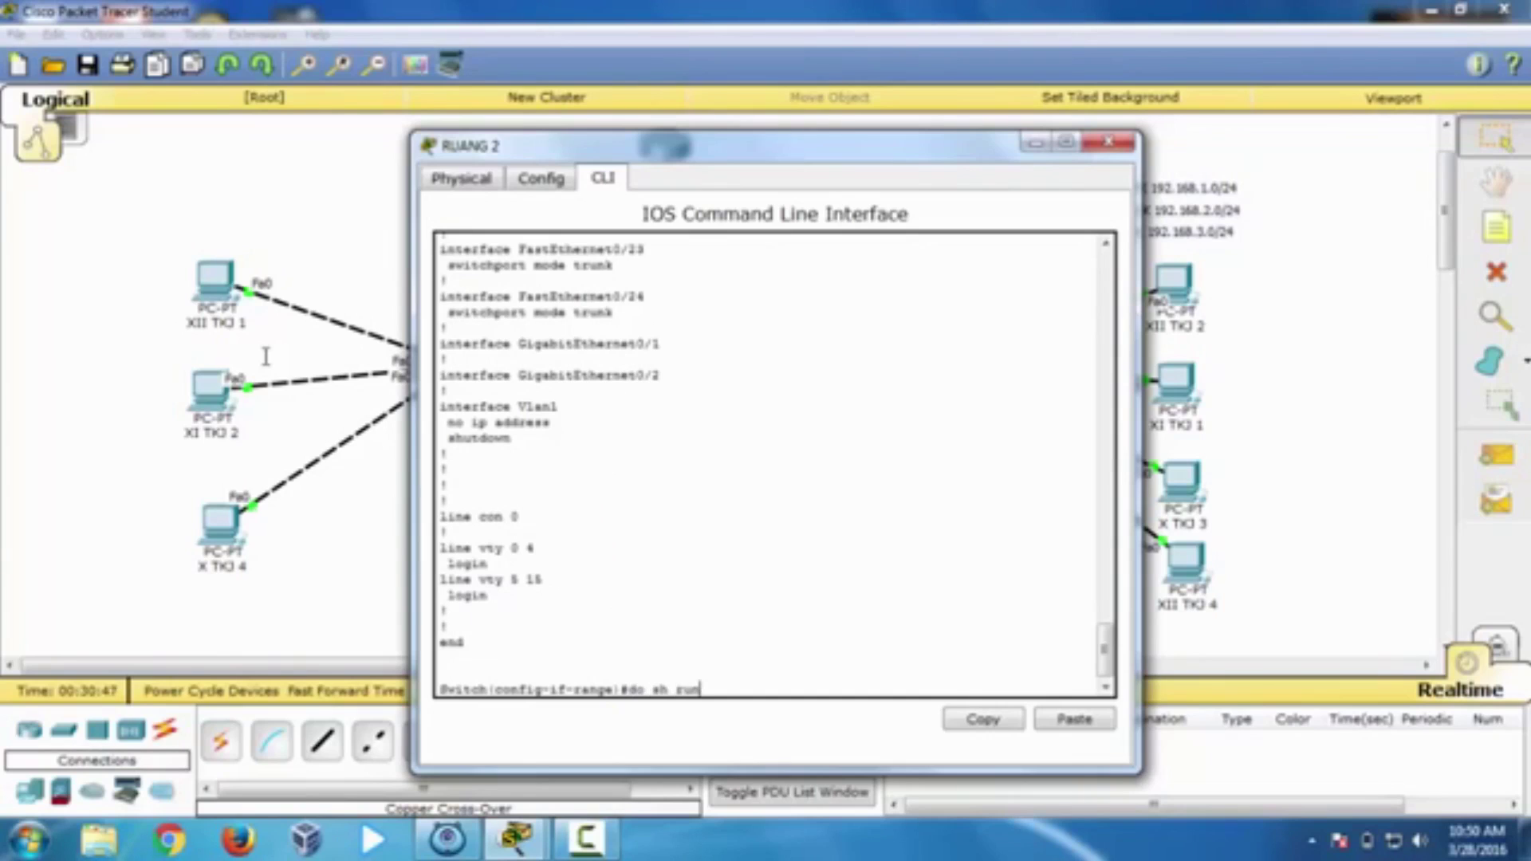
pyautogui.press('Return')
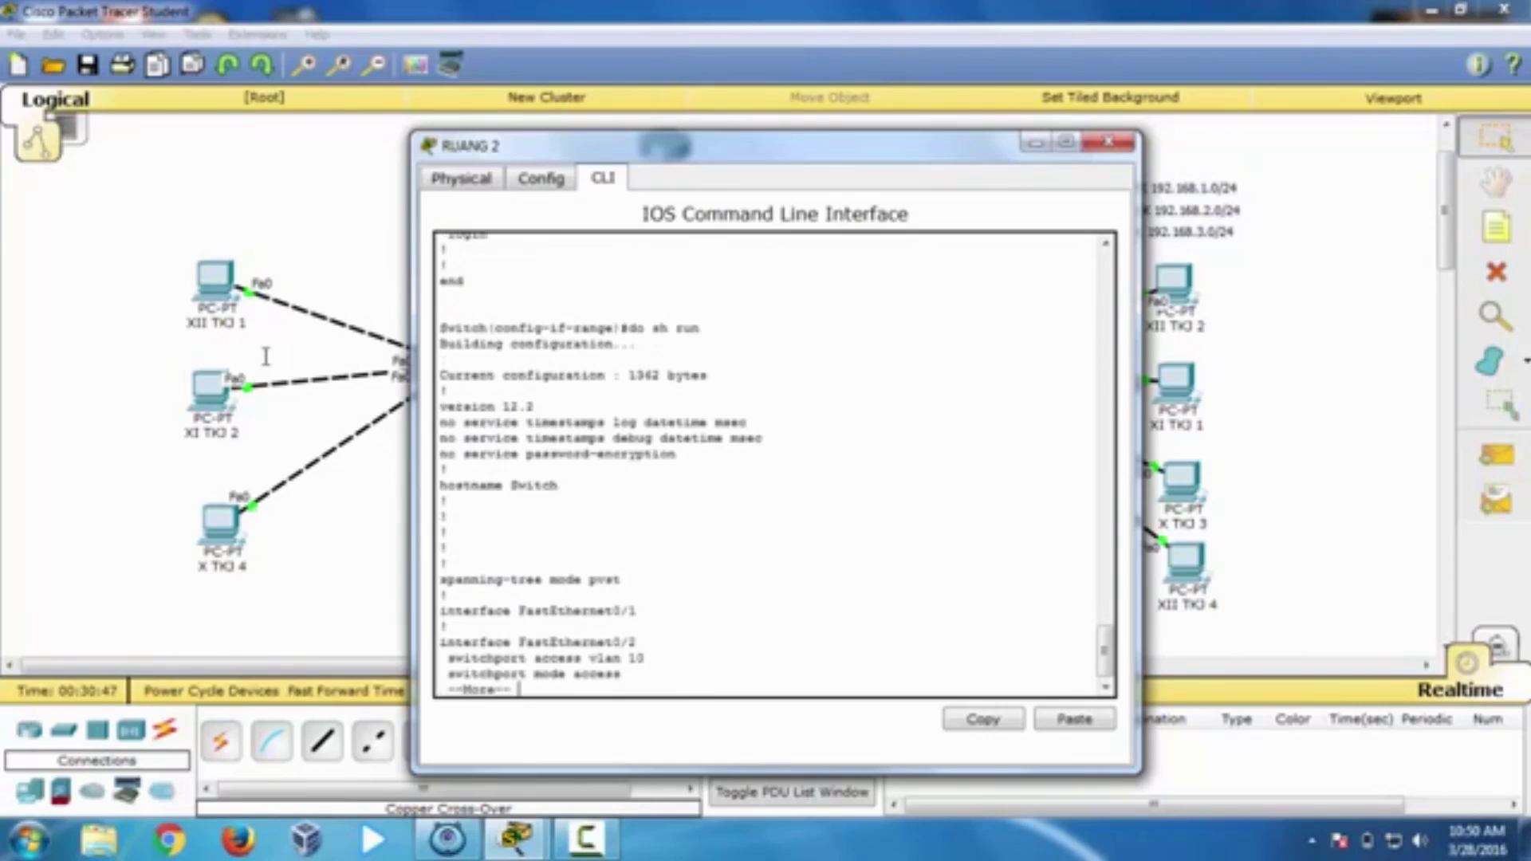
pyautogui.press('Return')
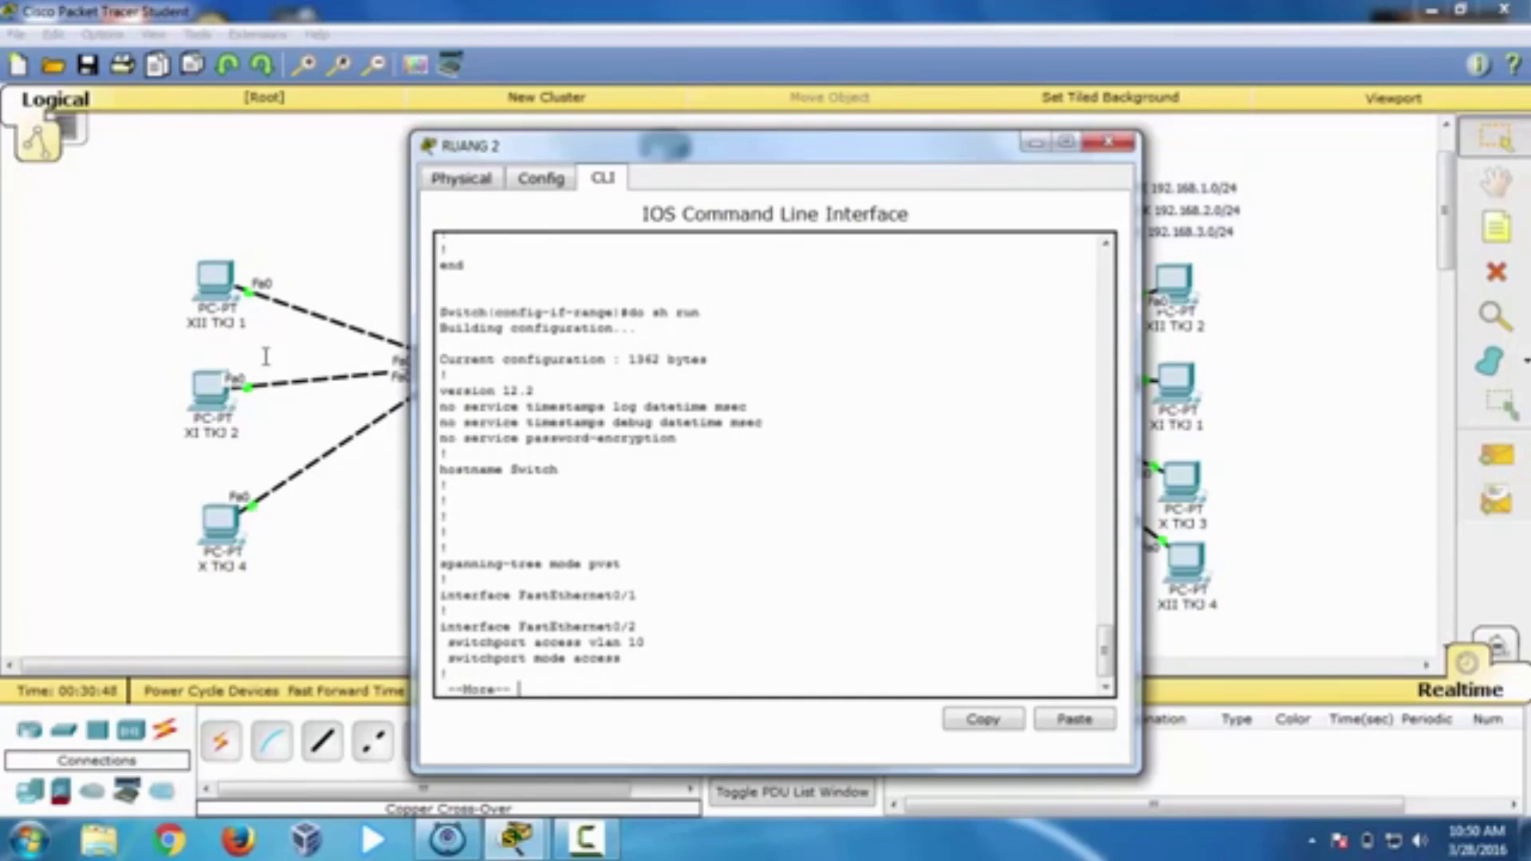
pyautogui.press('Return')
pyautogui.press('Return')
pyautogui.press('Return')
pyautogui.press('Return')
pyautogui.press('Return')
pyautogui.press('Return')
pyautogui.press('Return')
pyautogui.press('Return')
pyautogui.press('Return')
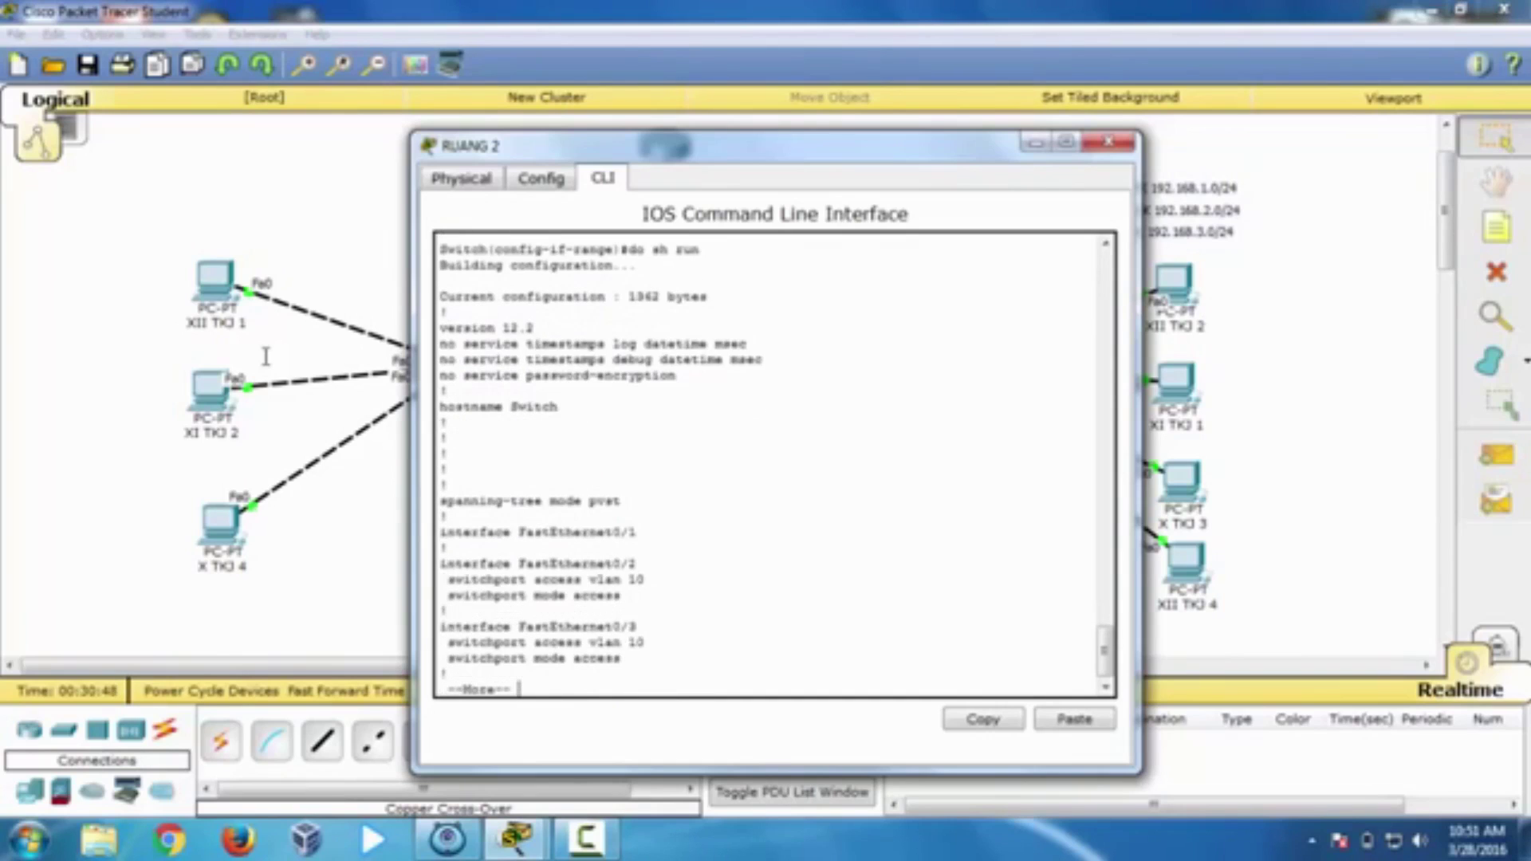
pyautogui.press('Return')
pyautogui.press('Return')
pyautogui.press('Return')
pyautogui.press('Return')
pyautogui.press('Return')
pyautogui.press('Return')
pyautogui.press('Return')
pyautogui.press('Return')
pyautogui.press('Return')
pyautogui.press('Return')
pyautogui.press('Return')
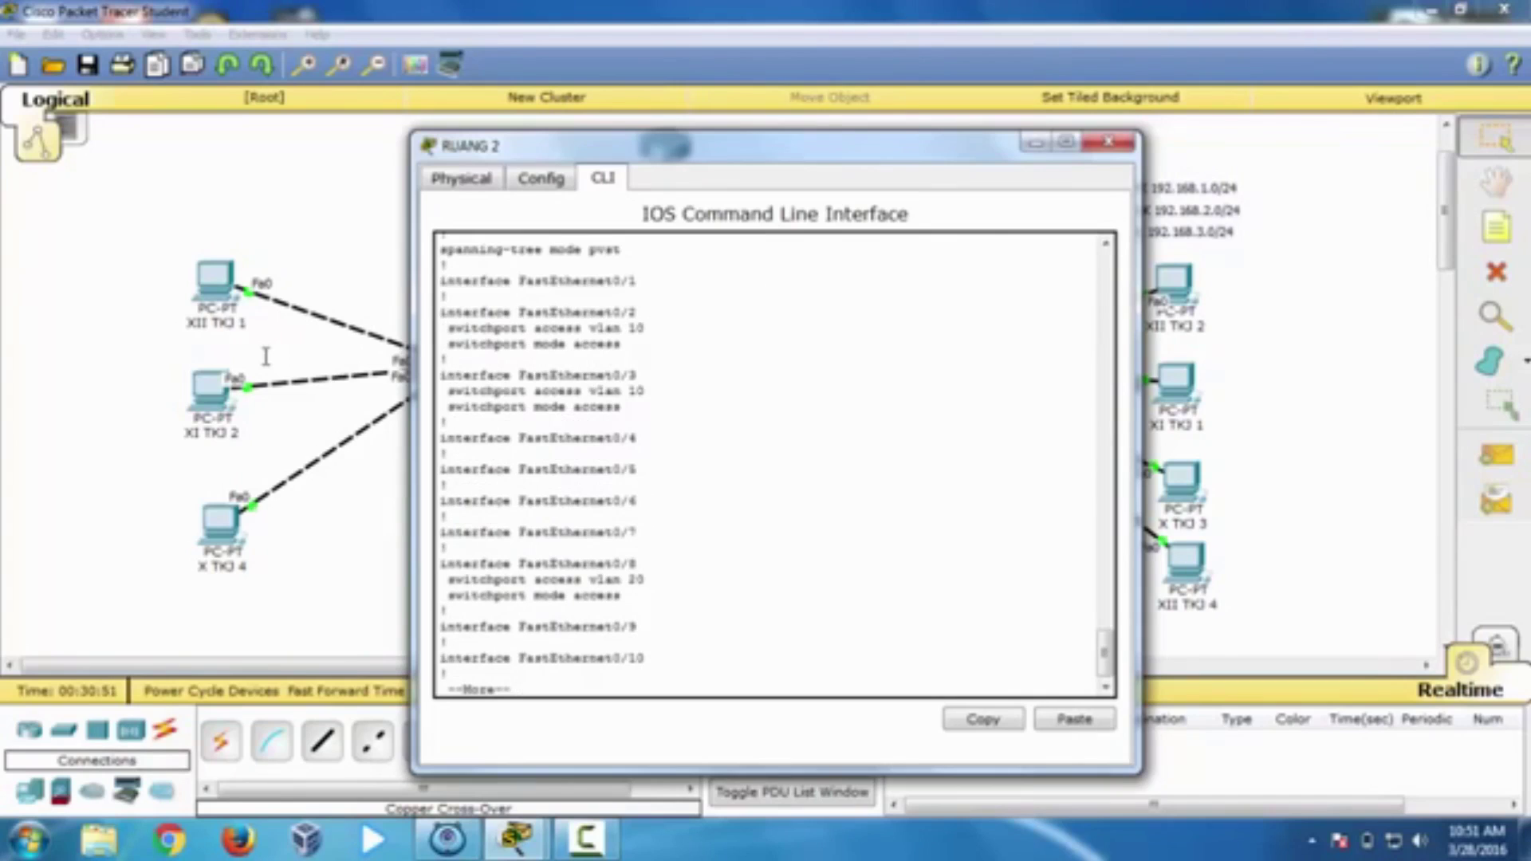
# Step: Move RUANG 2's window clear of its connected PCs and review the remaining access and trunk port settings
pyautogui.press('Left')
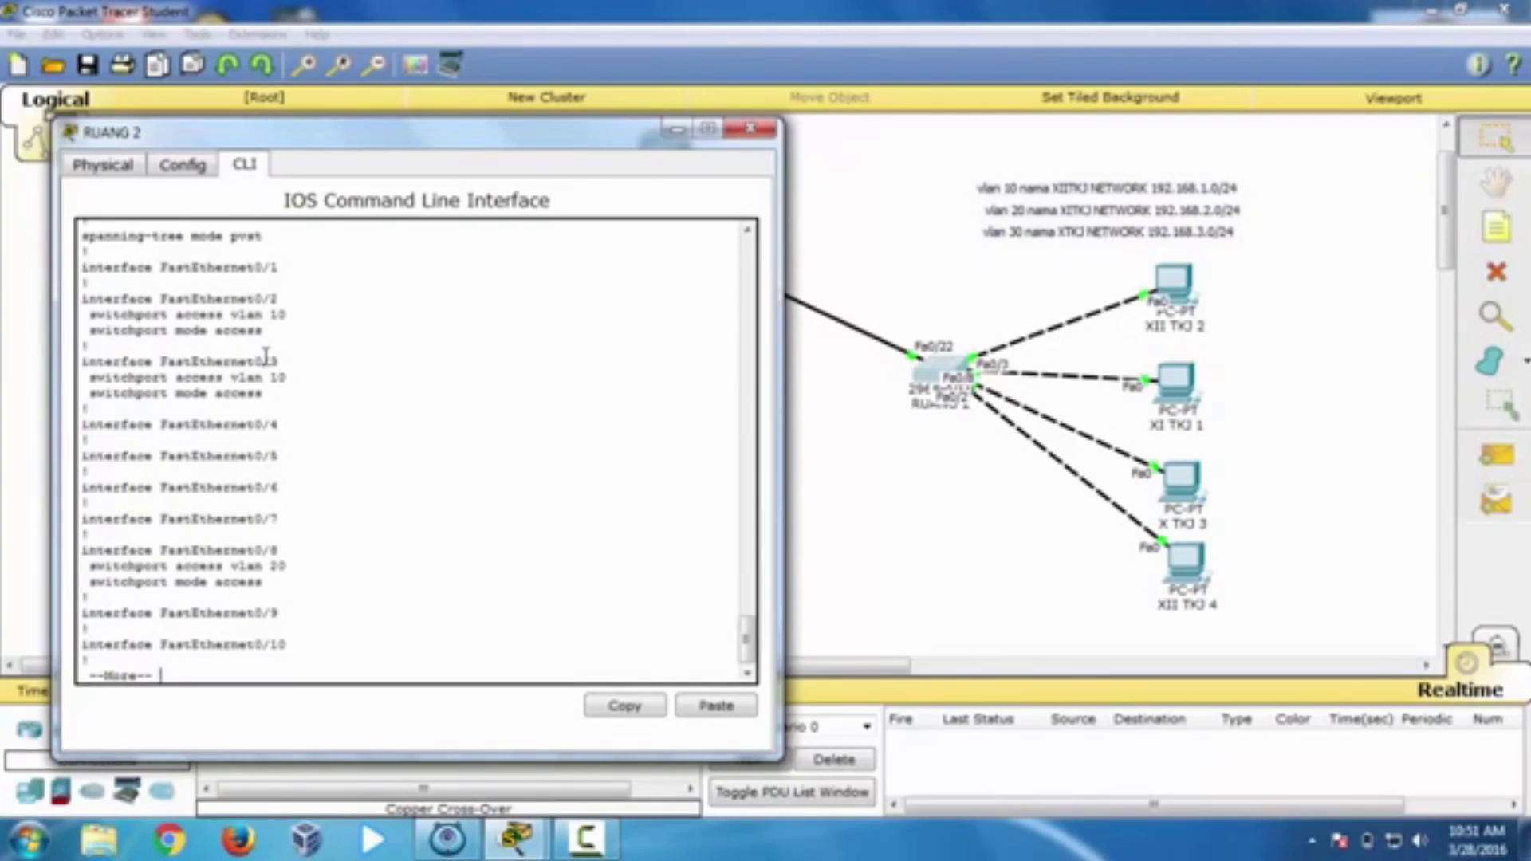
pyautogui.press('Return')
pyautogui.press('Return')
pyautogui.press('Return')
pyautogui.press('Return')
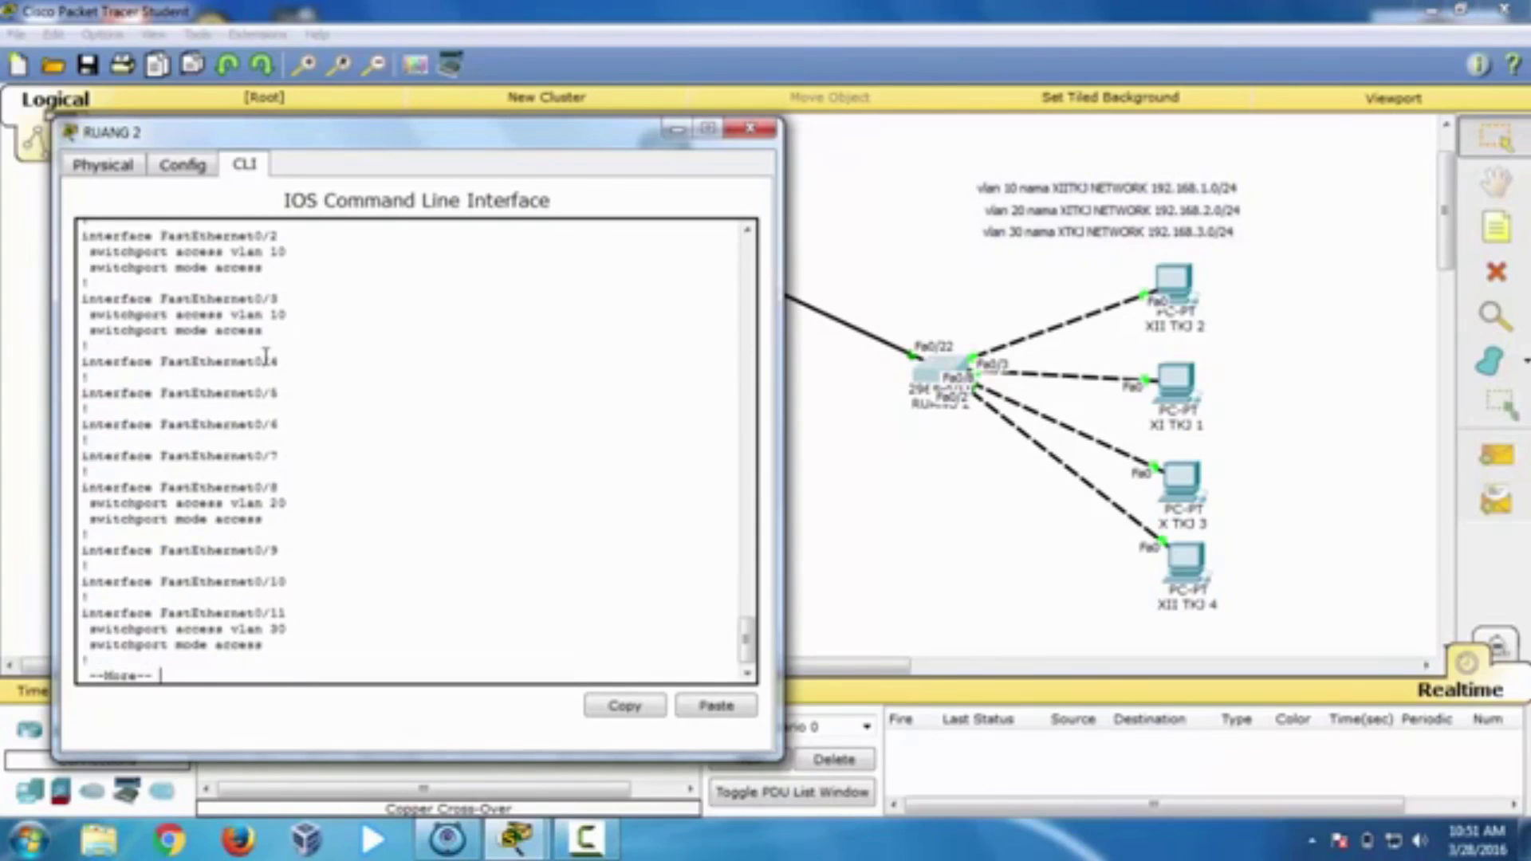
pyautogui.press('Return')
pyautogui.press('Return')
pyautogui.press('Return')
pyautogui.press('Return')
pyautogui.press('Return')
pyautogui.press('Return')
pyautogui.press('Return')
pyautogui.press('Return')
pyautogui.press('Return')
pyautogui.press('Return')
pyautogui.press('Return')
pyautogui.press('Return')
pyautogui.press('Return')
pyautogui.press('Return')
pyautogui.press('Return')
pyautogui.press('Return')
pyautogui.press('Return')
pyautogui.press('Return')
pyautogui.press('Return')
pyautogui.press('Return')
pyautogui.press('Return')
pyautogui.press('Return')
pyautogui.press('Return')
pyautogui.press('Return')
pyautogui.press('Return')
pyautogui.press('Return')
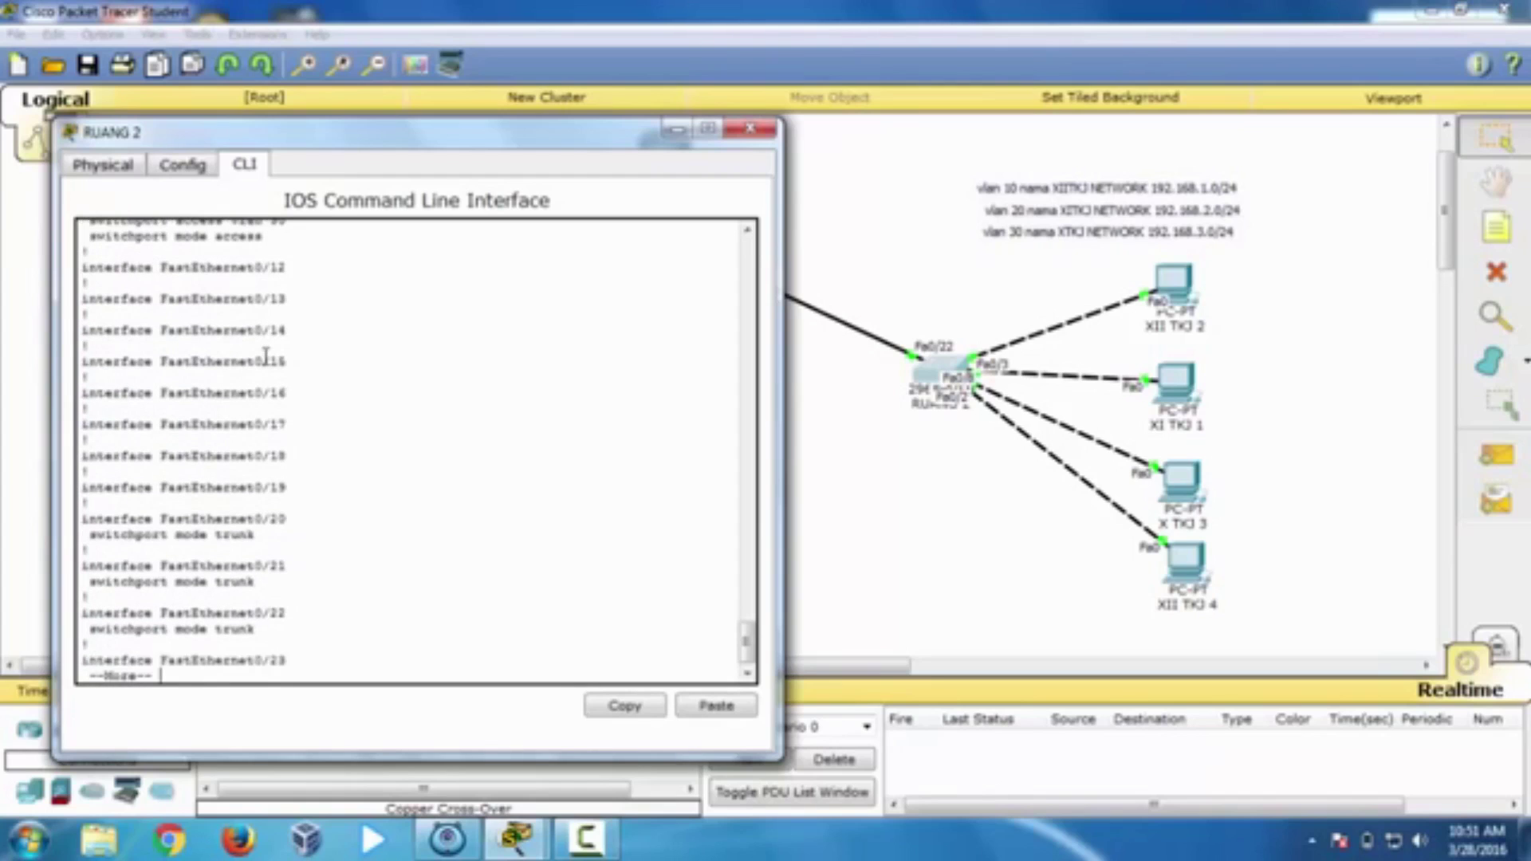
pyautogui.press('Return')
pyautogui.press('Return')
pyautogui.press('Return')
pyautogui.press('Return')
pyautogui.press('Return')
pyautogui.press('Return')
pyautogui.press('Return')
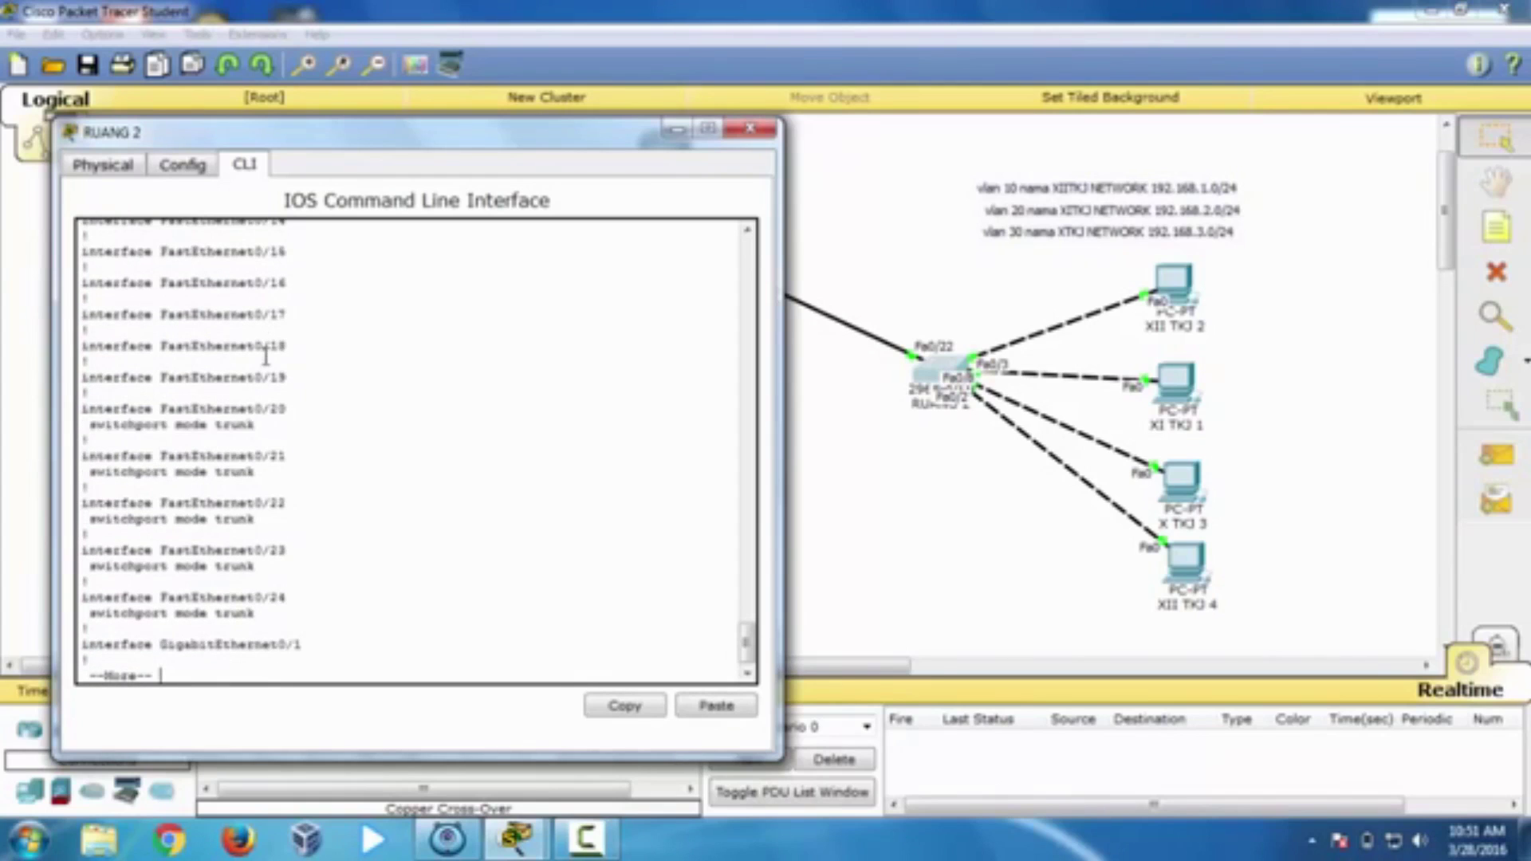
pyautogui.press('Return')
pyautogui.press('Return')
pyautogui.press('Return')
pyautogui.press('Return')
pyautogui.press('Return')
pyautogui.press('Return')
pyautogui.press('Return')
pyautogui.press('Return')
pyautogui.press('Return')
pyautogui.press('Return')
pyautogui.press('Return')
pyautogui.press('Return')
pyautogui.press('Return')
pyautogui.press('Return')
pyautogui.press('Return')
pyautogui.press('Return')
pyautogui.press('Return')
pyautogui.press('Return')
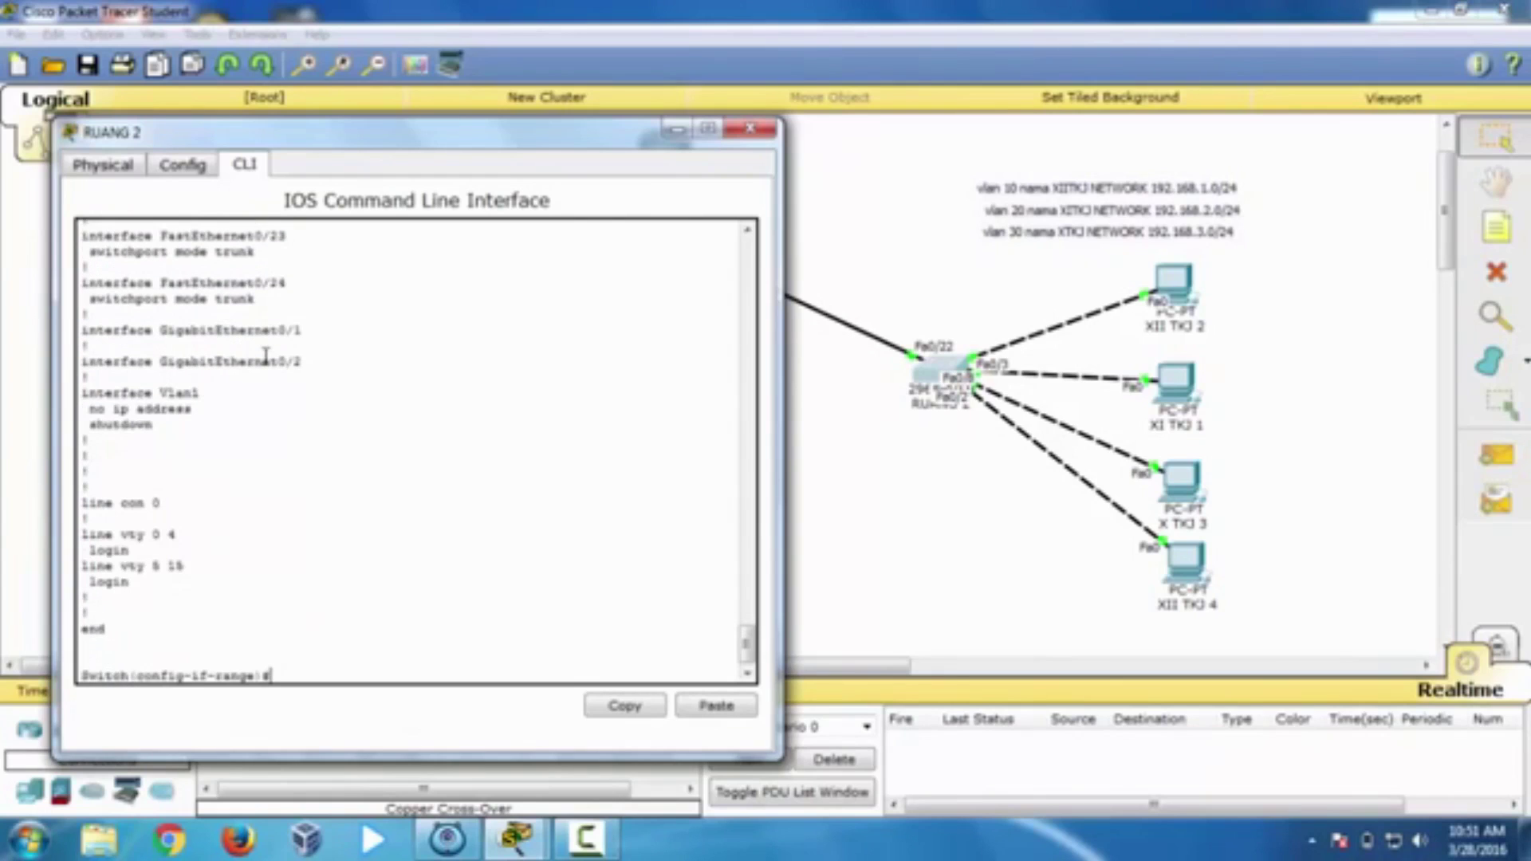
# Step: Set RUANG 2's port fa0/3 to access mode on VLAN 10, leave configuration mode and close the switch window
pyautogui.press('Return')
pyautogui.press('Return')
pyautogui.press('Return')
pyautogui.write('in')
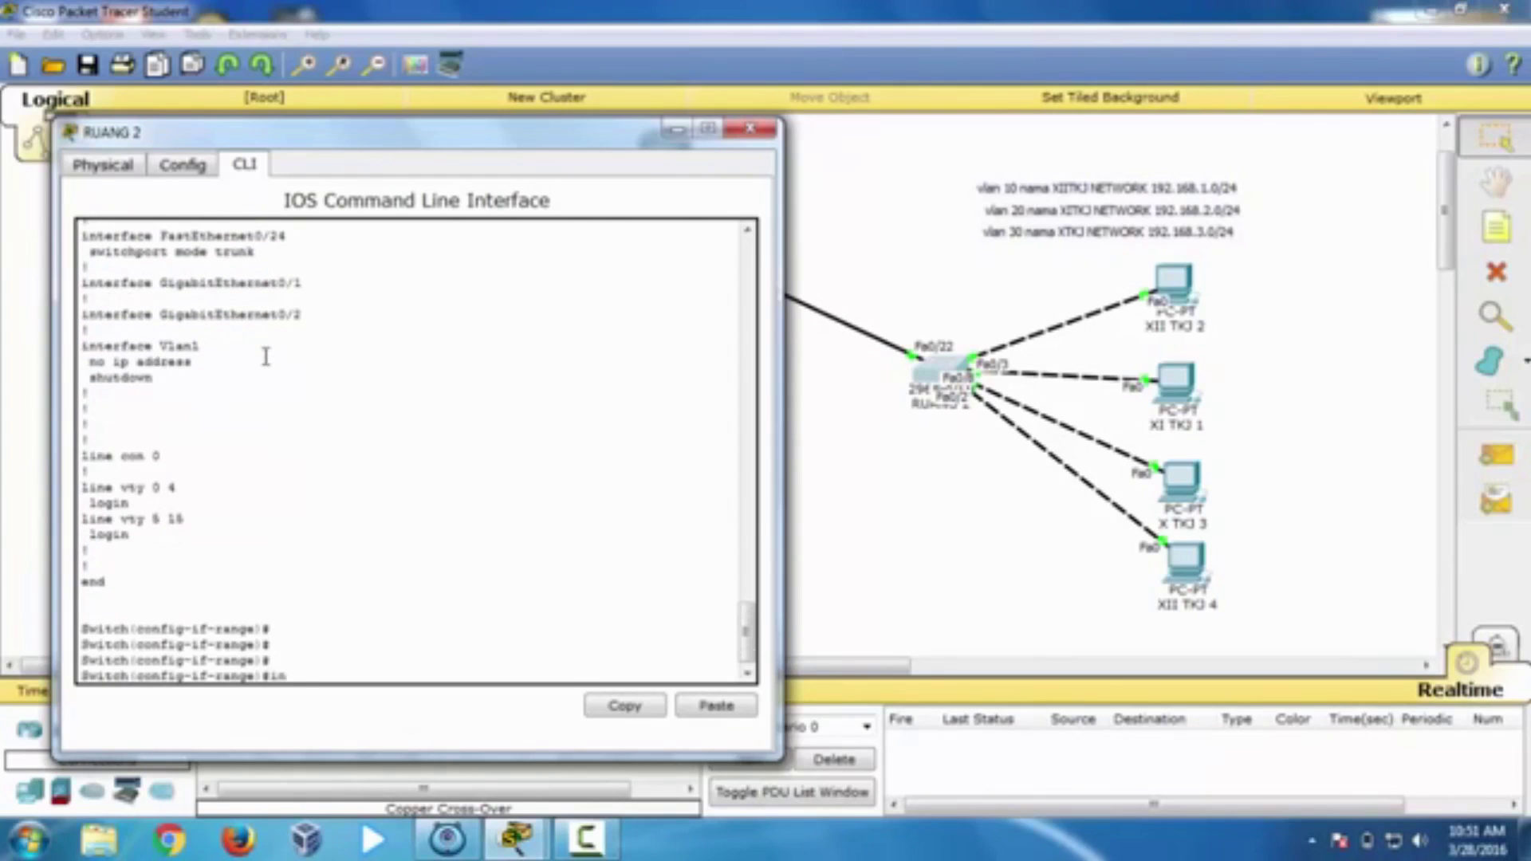
pyautogui.write('t fa0/3')
pyautogui.press('Return')
pyautogui.write('sw')
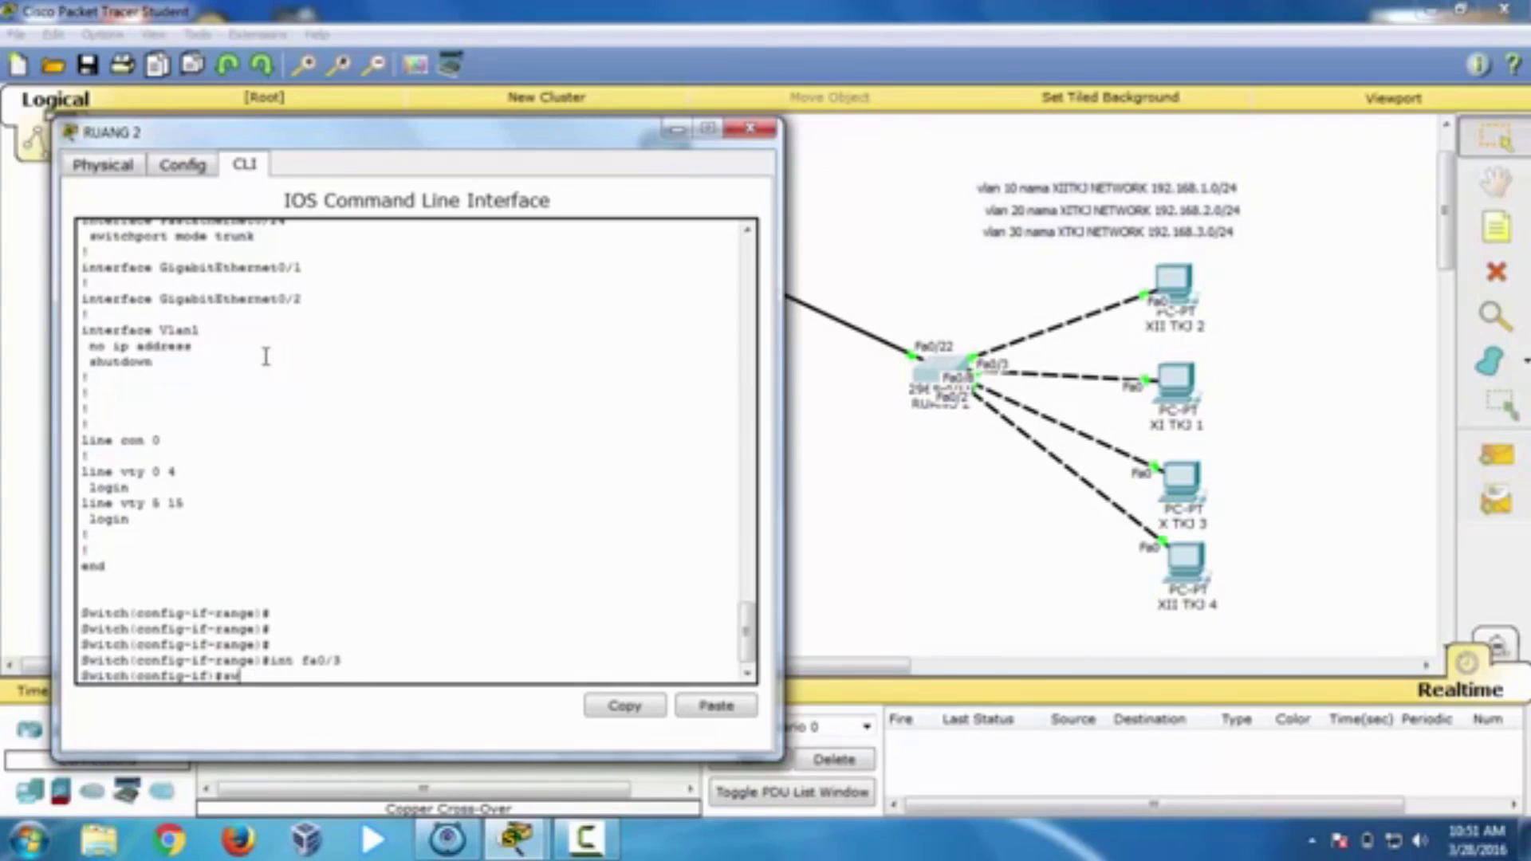
pyautogui.write(' mode acc')
pyautogui.press('Return')
pyautogui.write('sw')
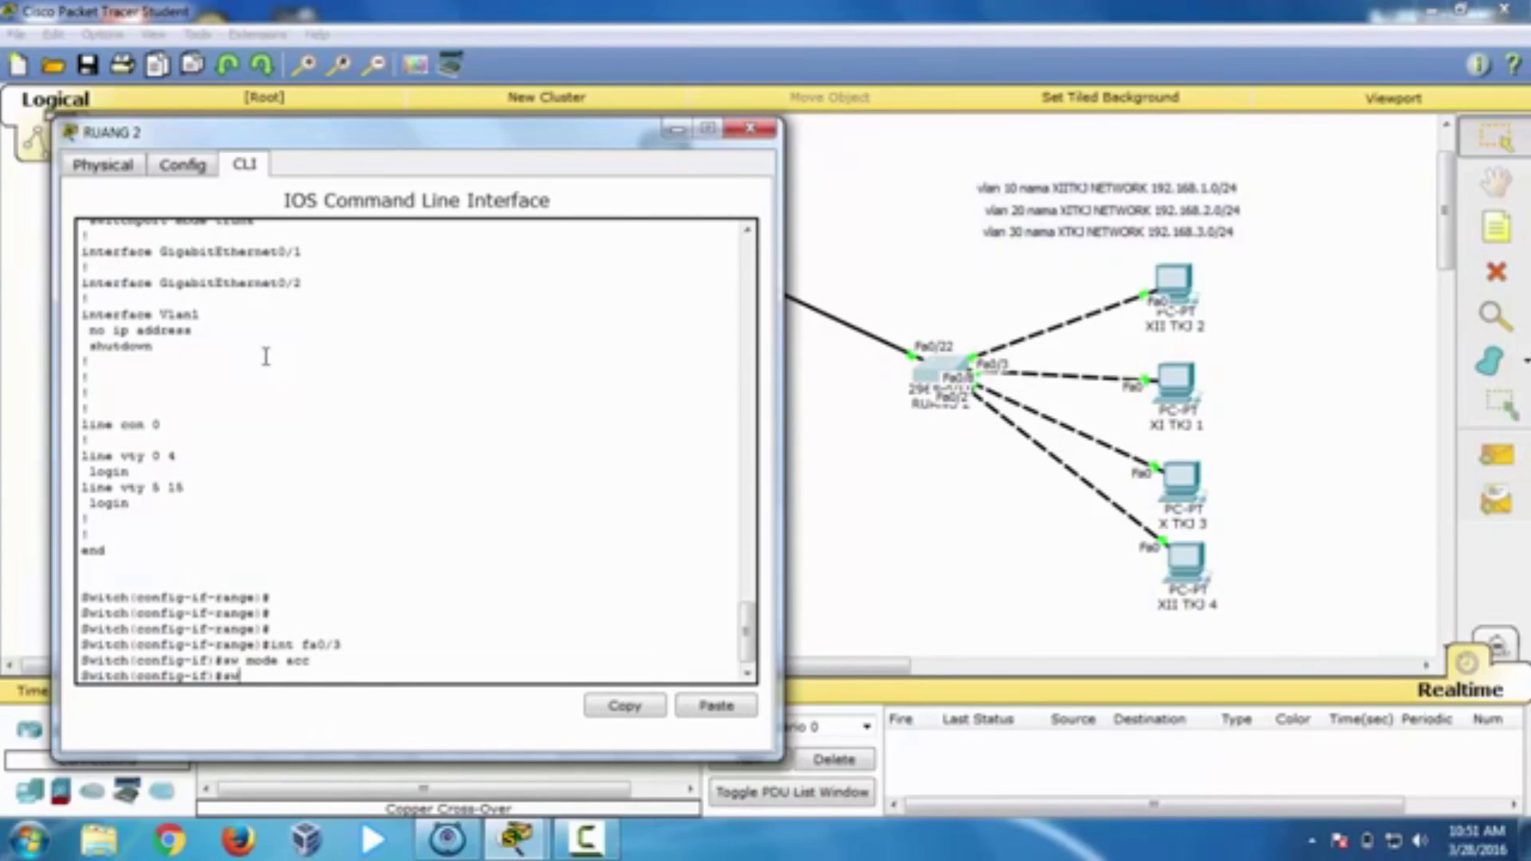
pyautogui.write(' acc vlan 10')
pyautogui.press('Return')
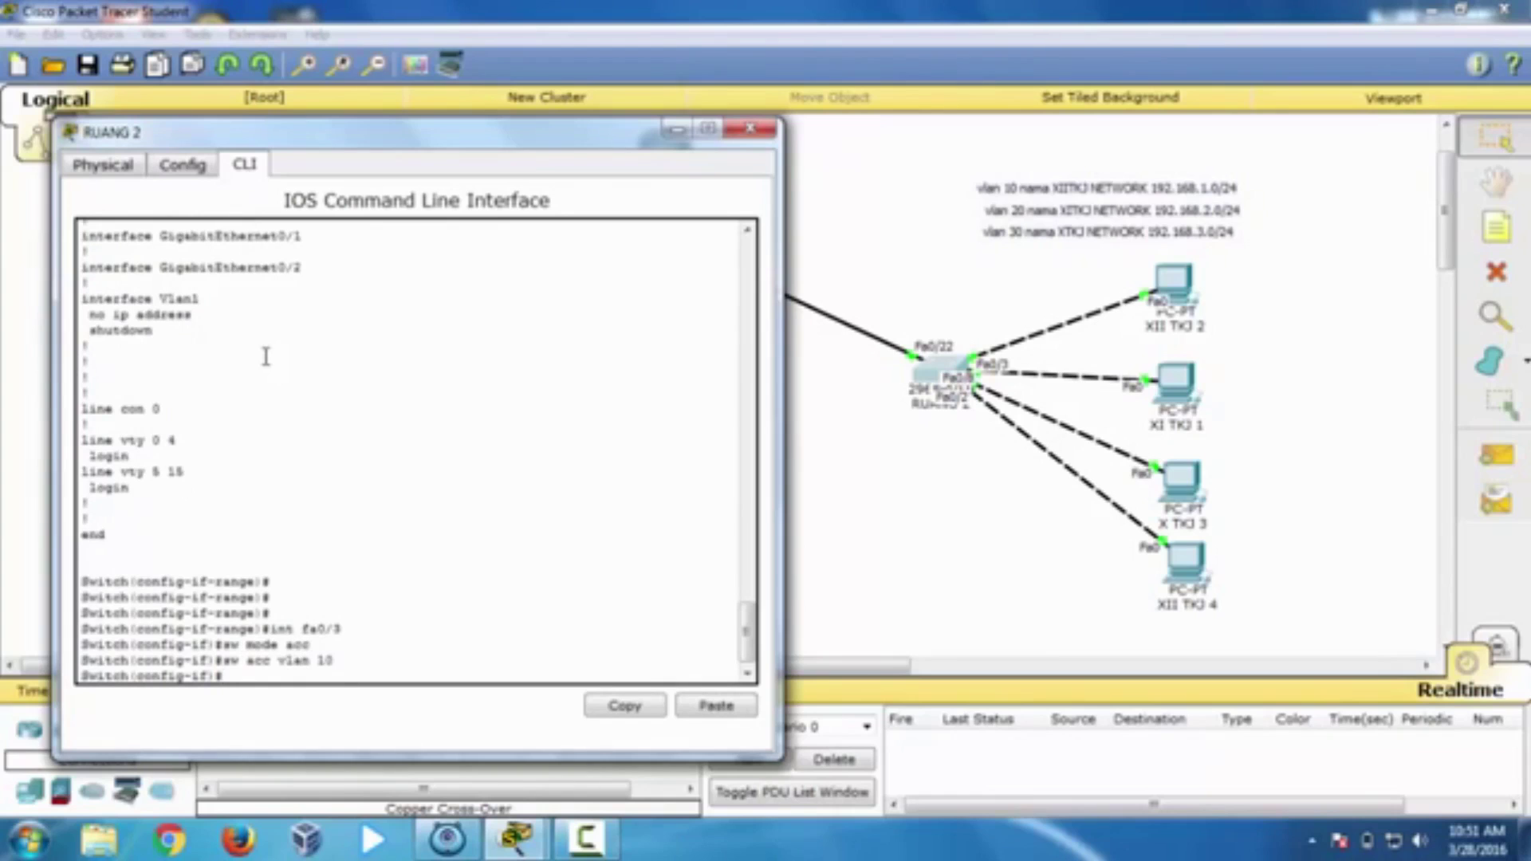
pyautogui.write('end')
pyautogui.press('Return')
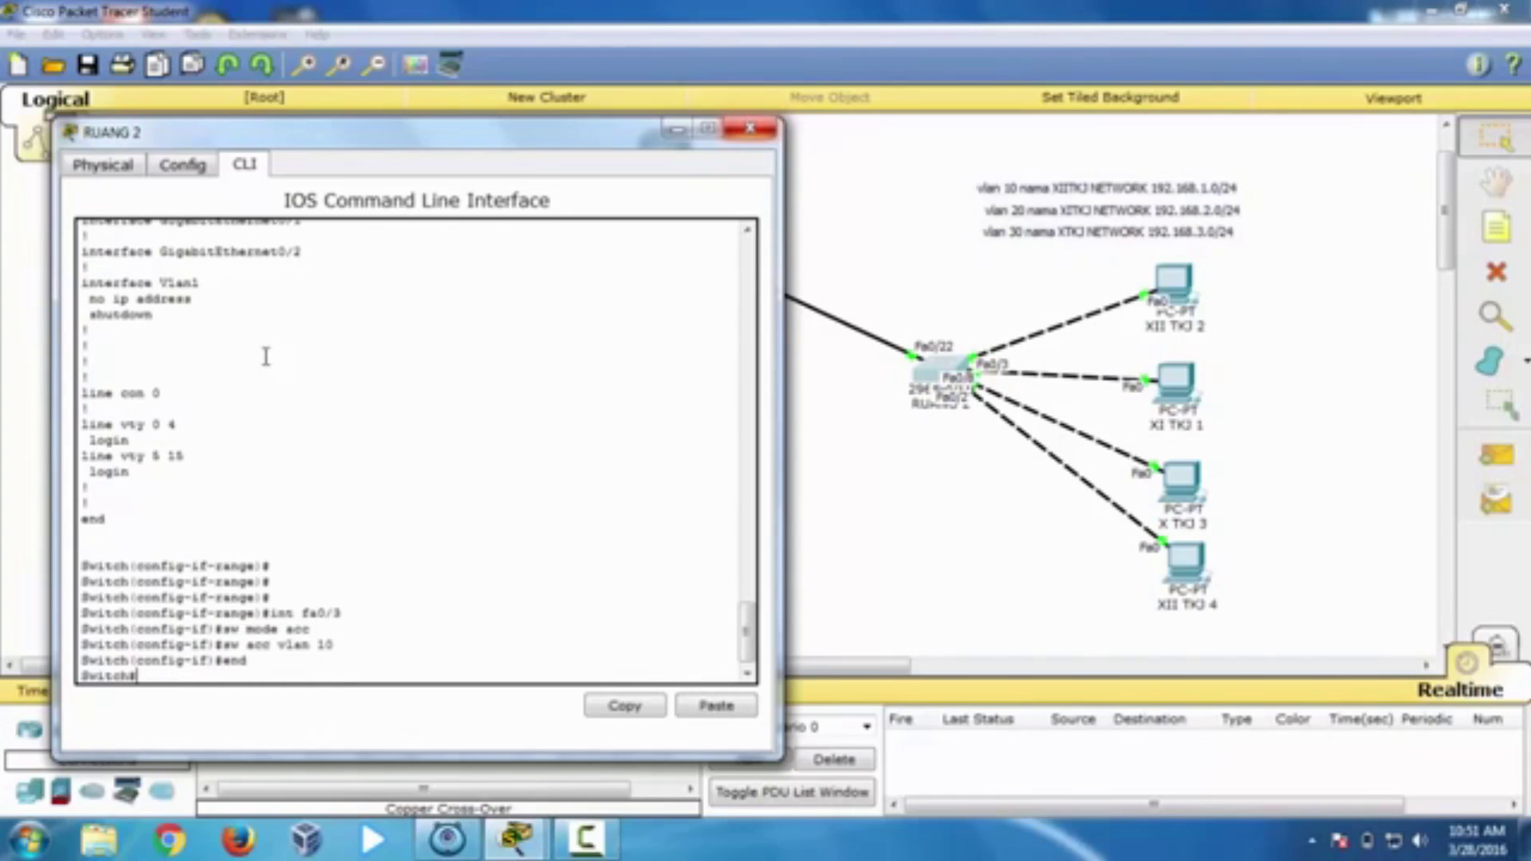
pyautogui.hotkey('alt', 'F4')
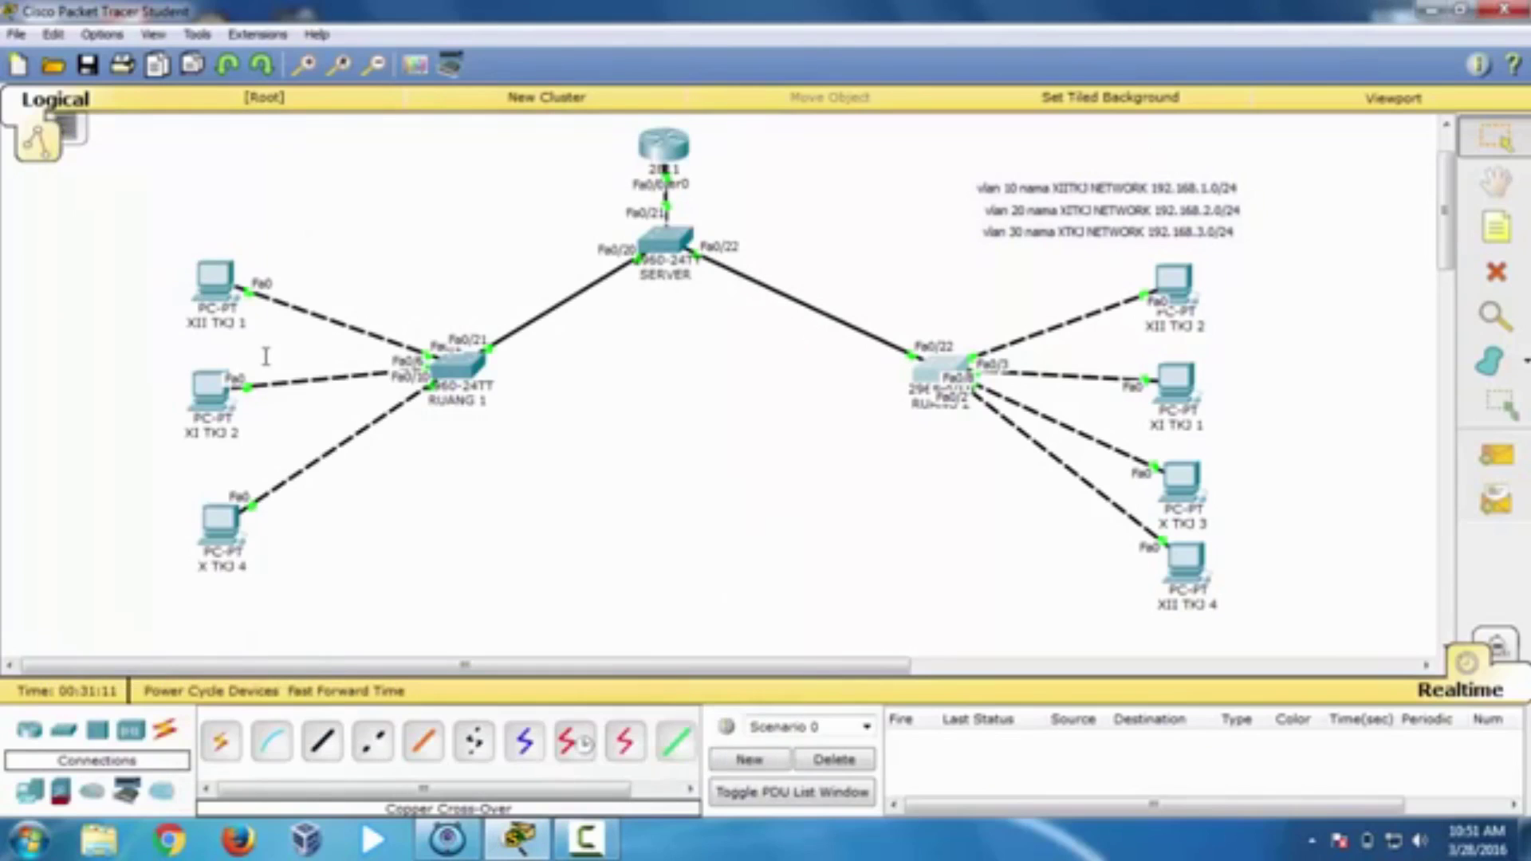
# Step: Renew PC XII TKJ 2's DHCP lease by toggling FastEthernet0 to Static and back, and check its IP configuration
pyautogui.click(1176, 284)
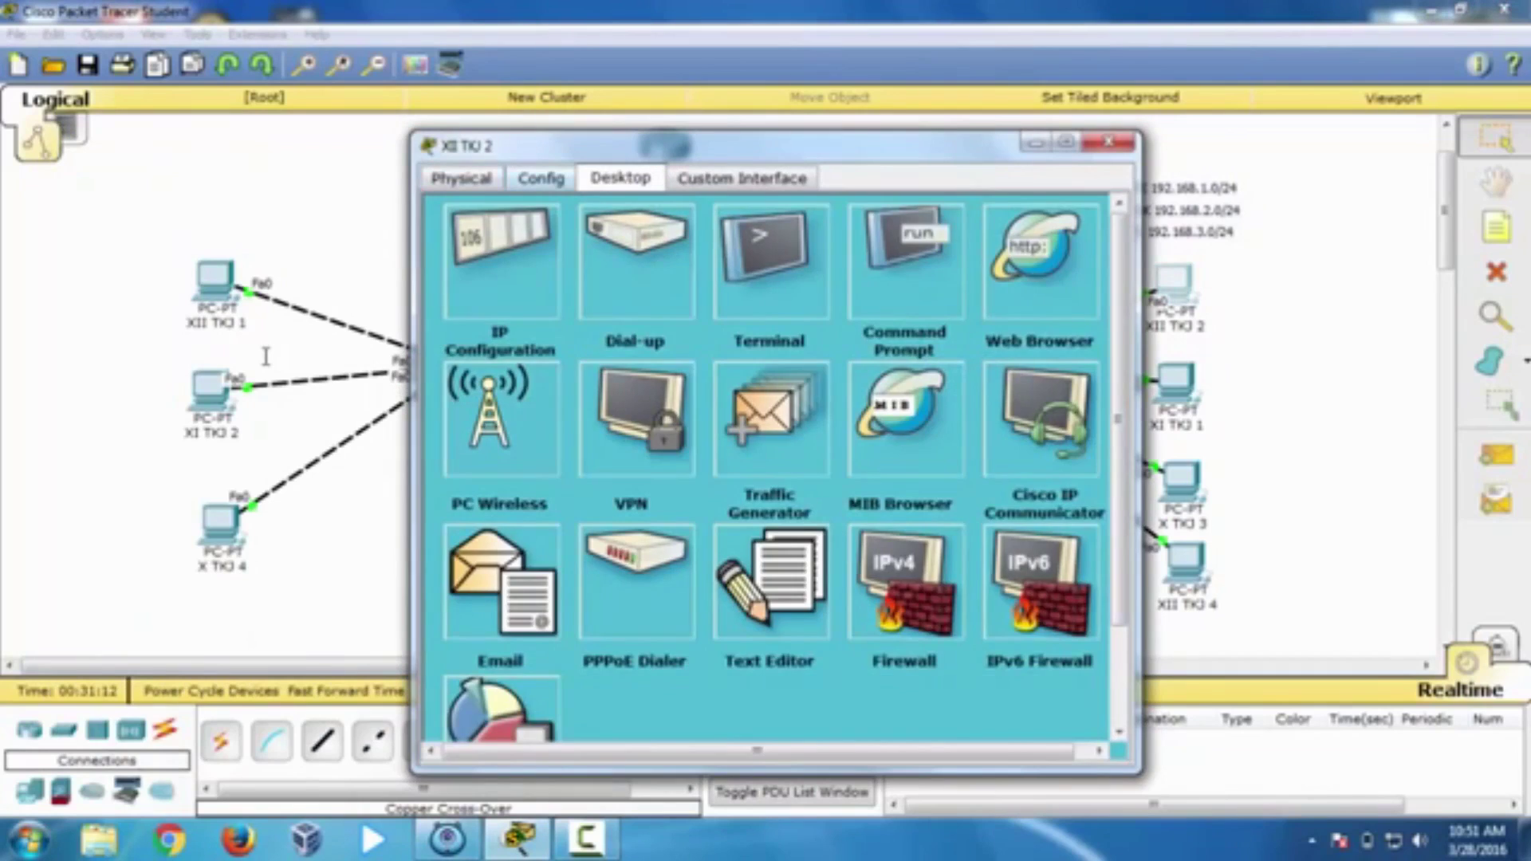
pyautogui.click(541, 178)
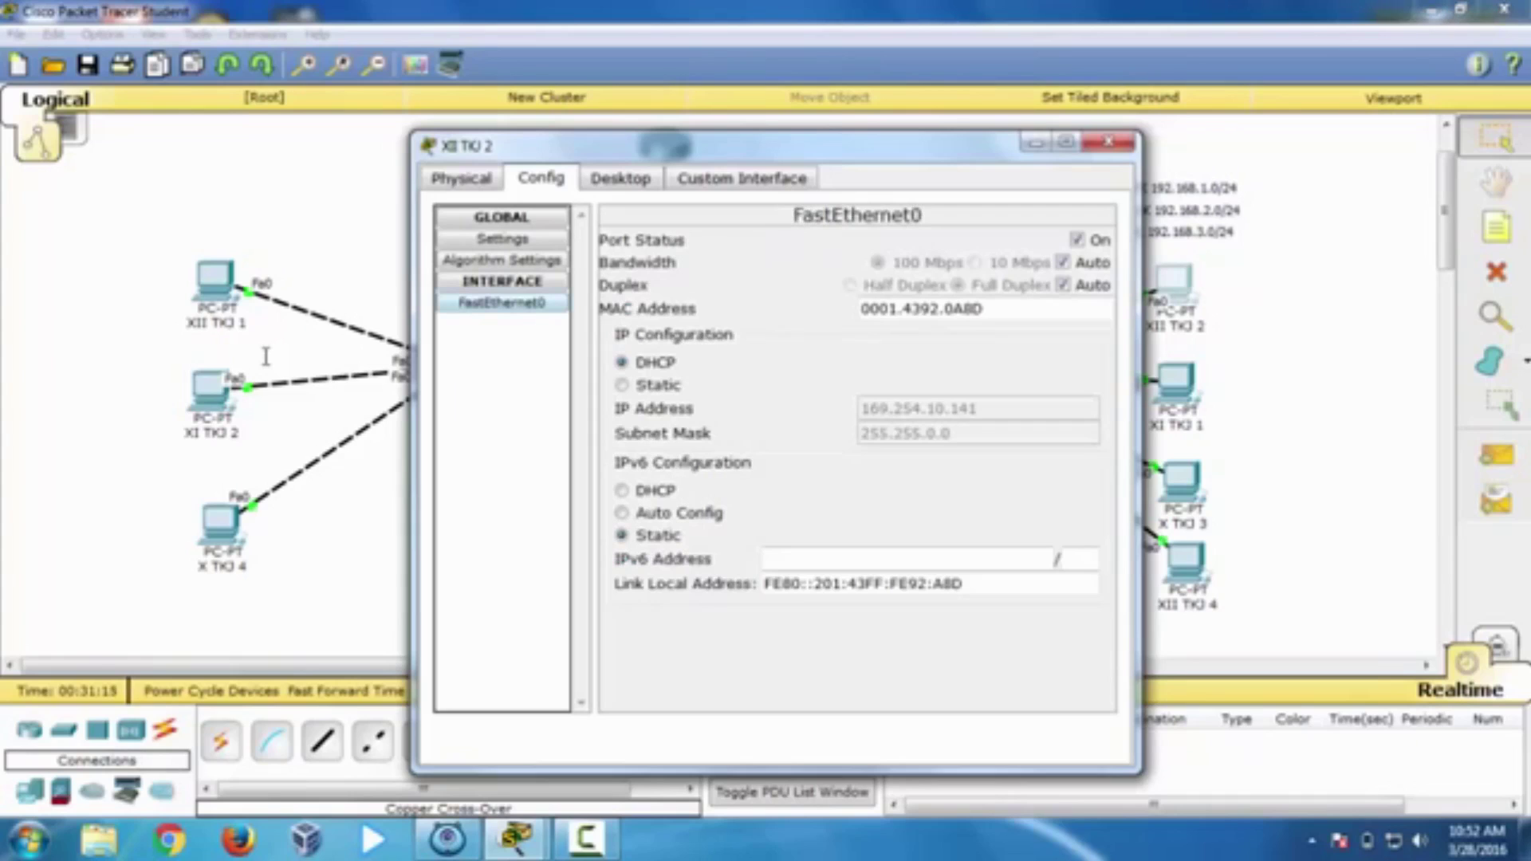
pyautogui.click(622, 385)
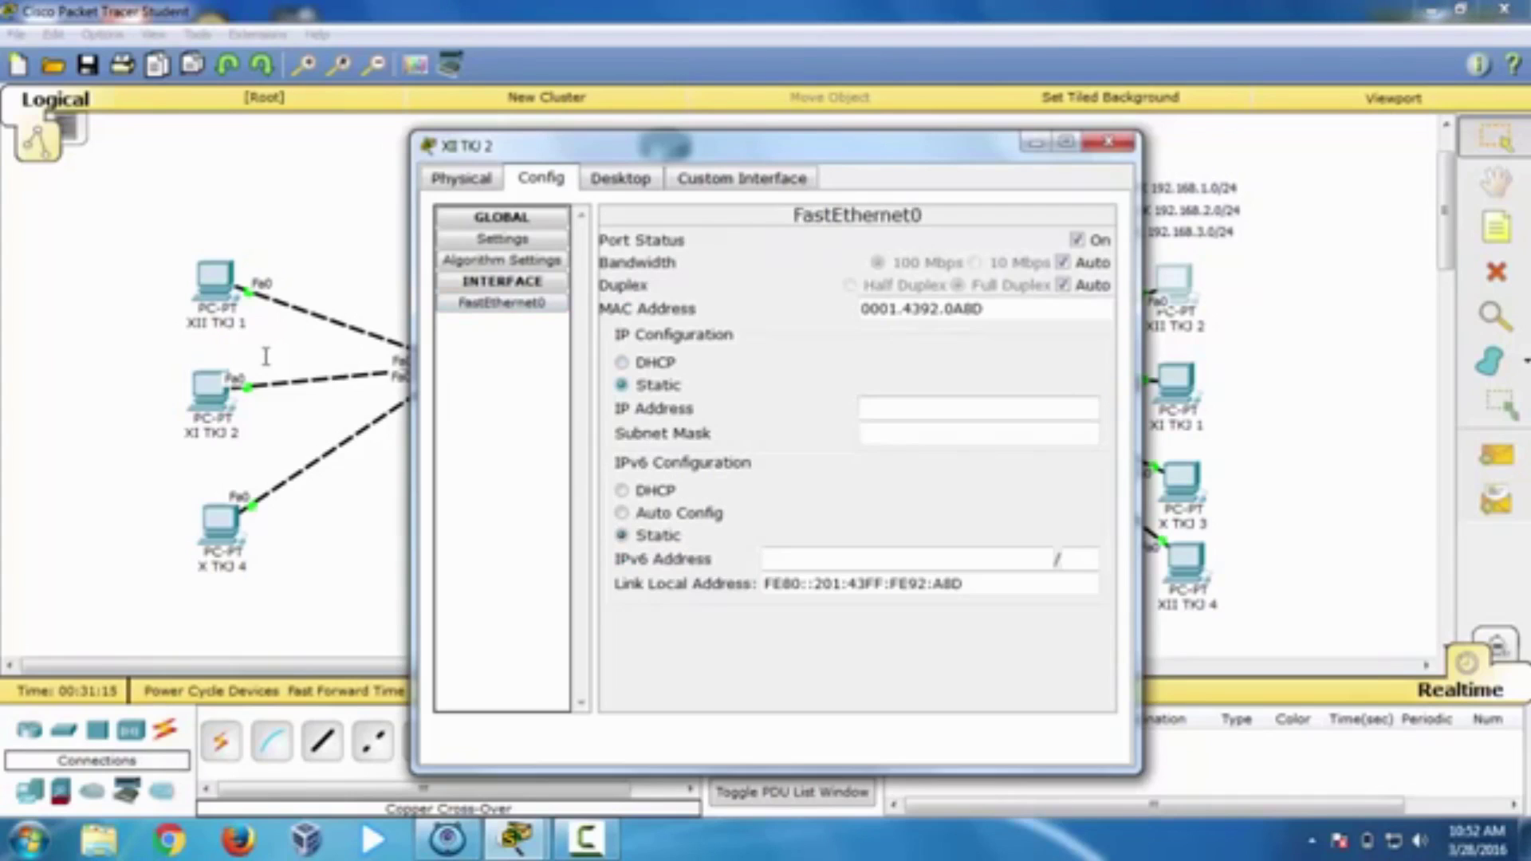
pyautogui.click(622, 362)
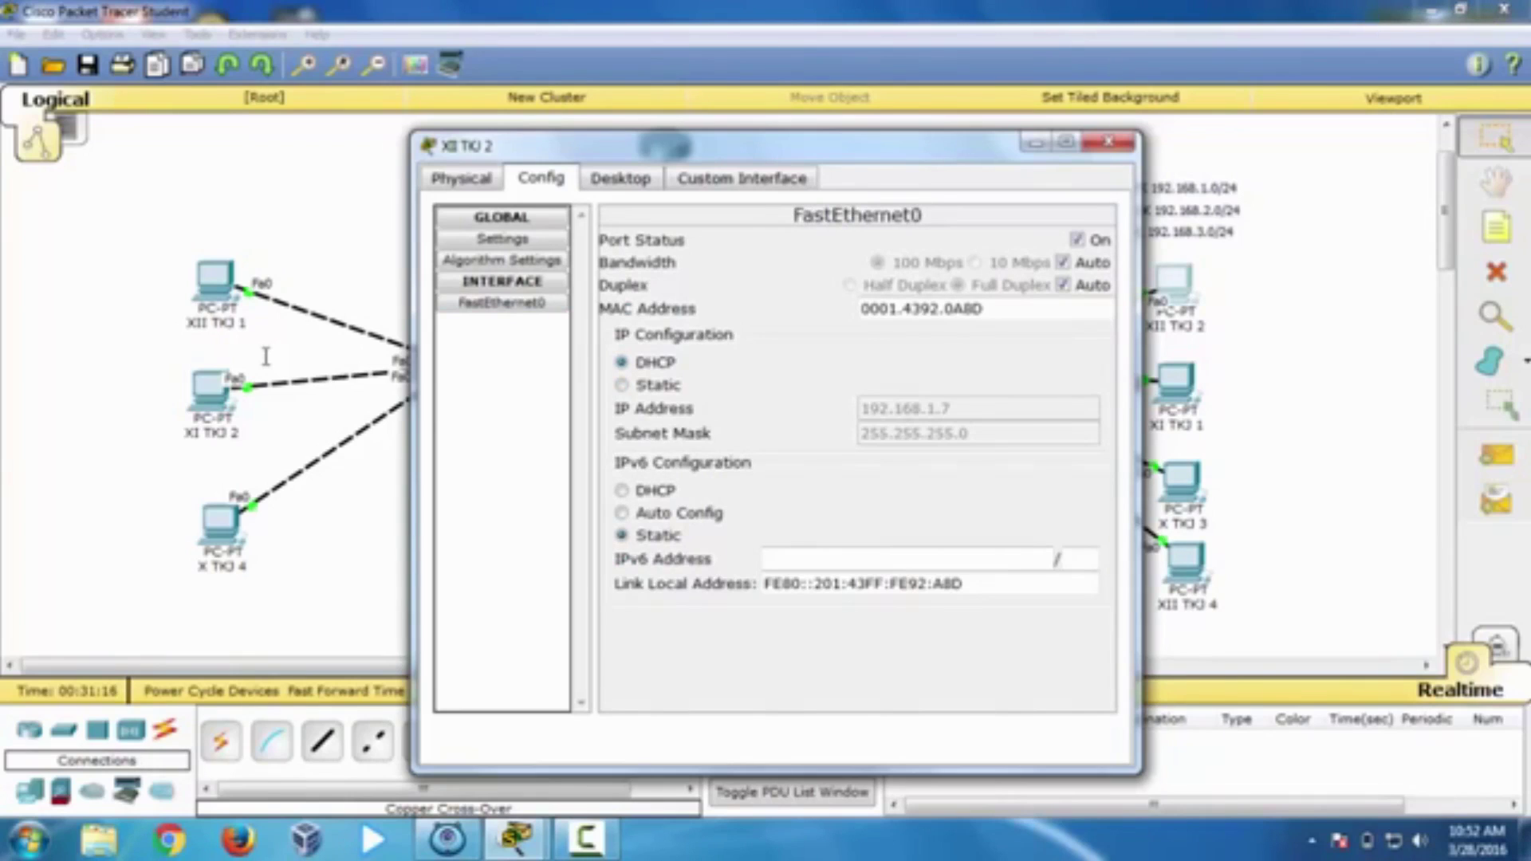
pyautogui.click(620, 178)
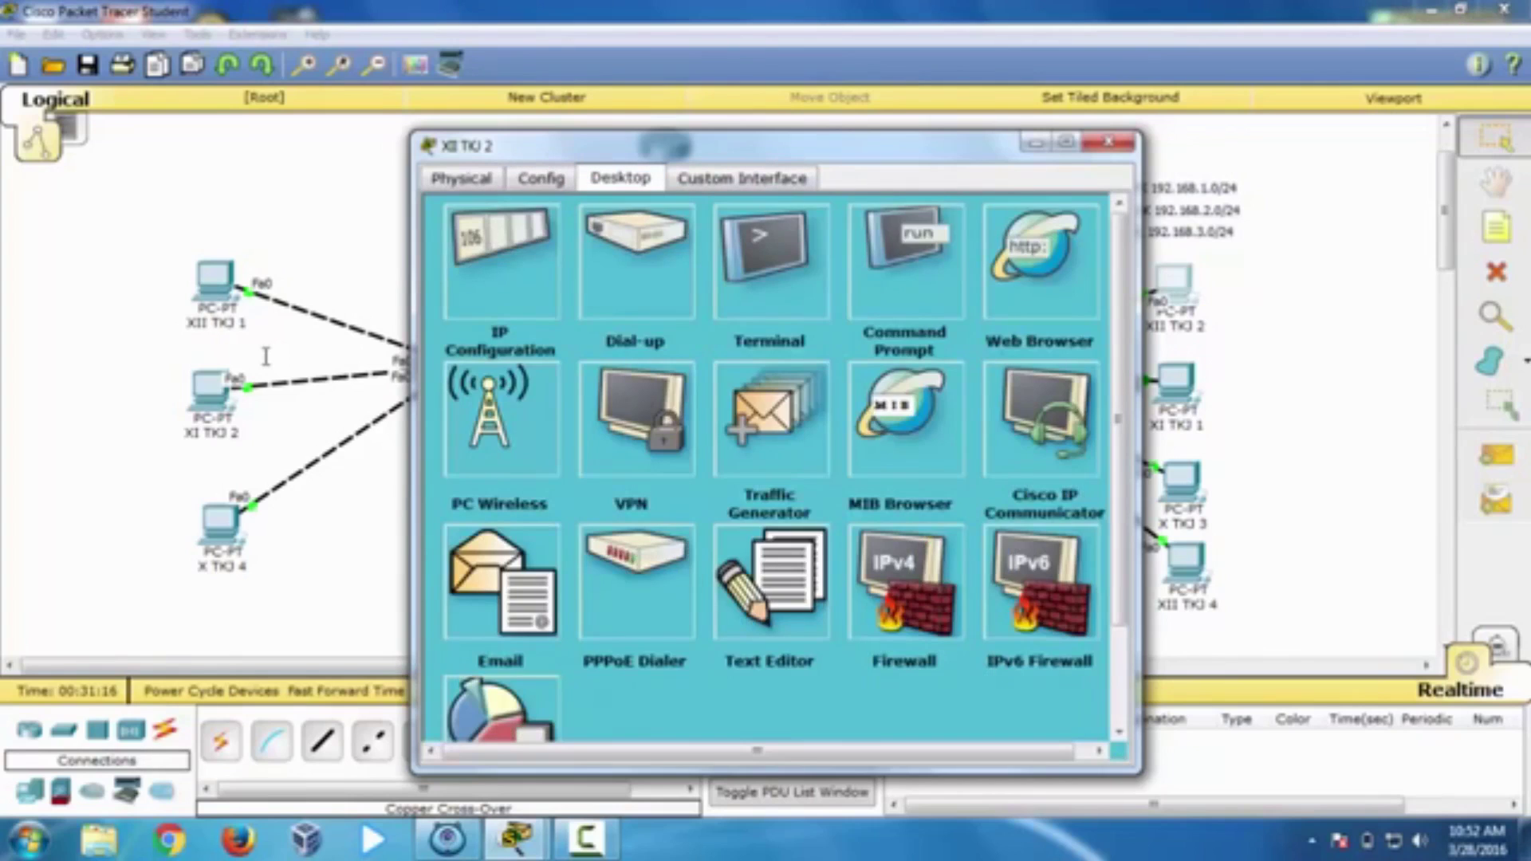
pyautogui.click(501, 263)
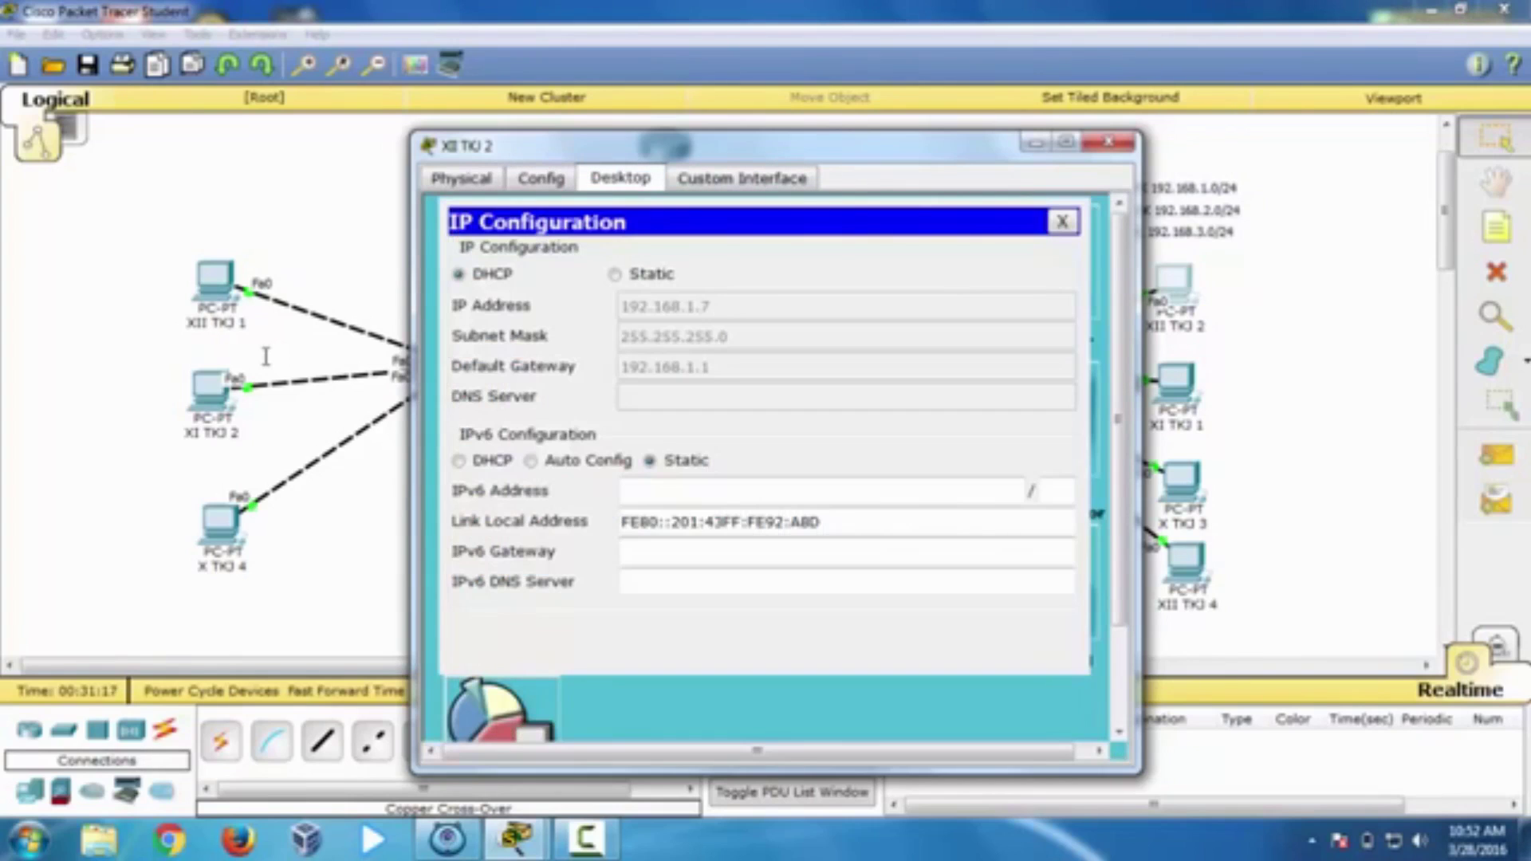
pyautogui.click(1108, 142)
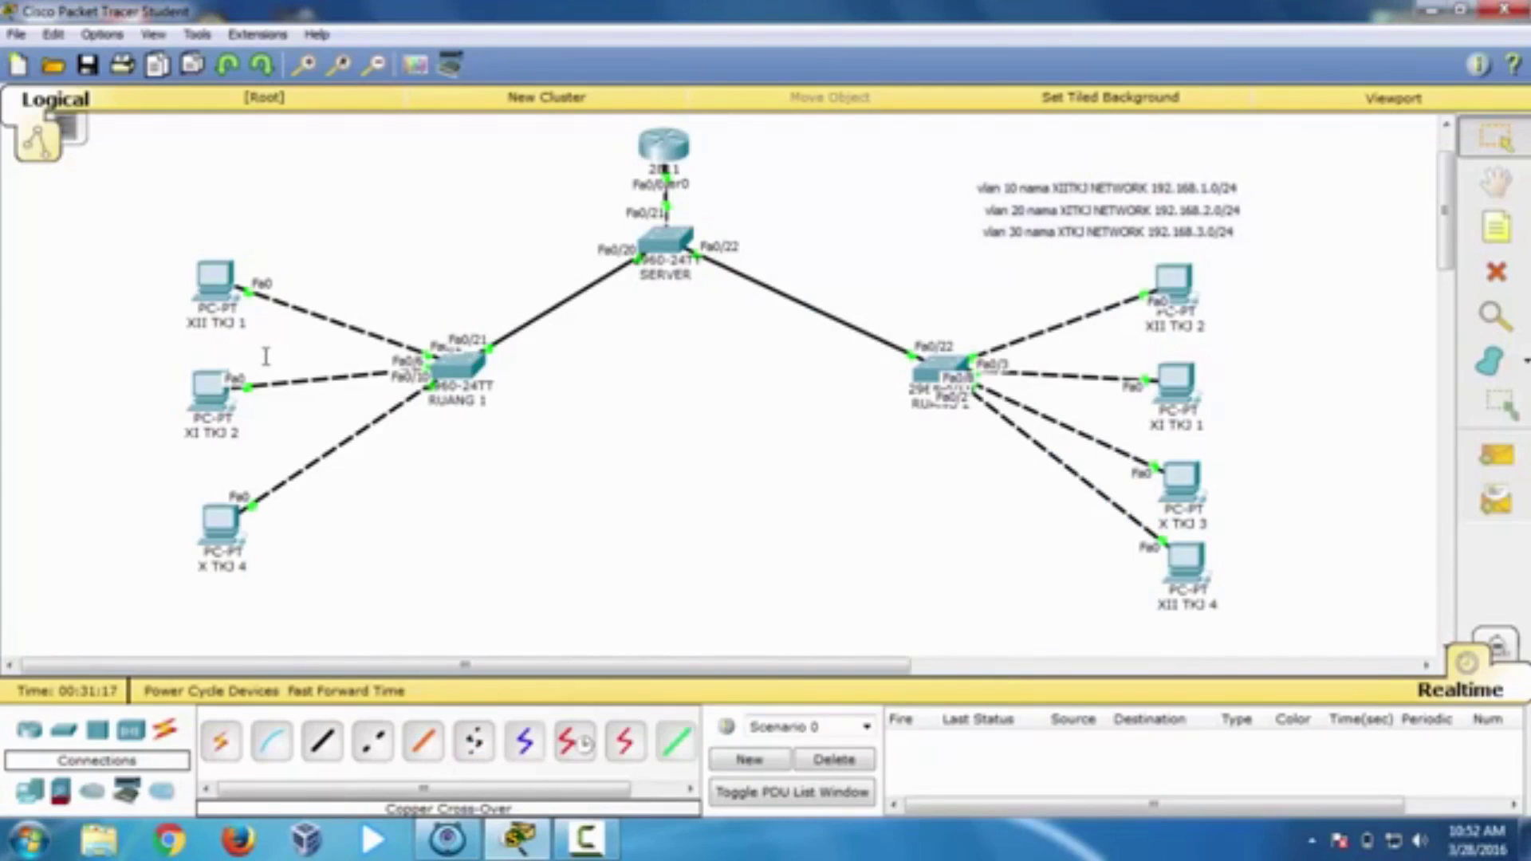
# Step: Send simple PDUs from XII TKJ 1 to XII TKJ 2 and from XII TKJ 2 to XII TKJ 4, then delete the scenario results
pyautogui.click(1496, 455)
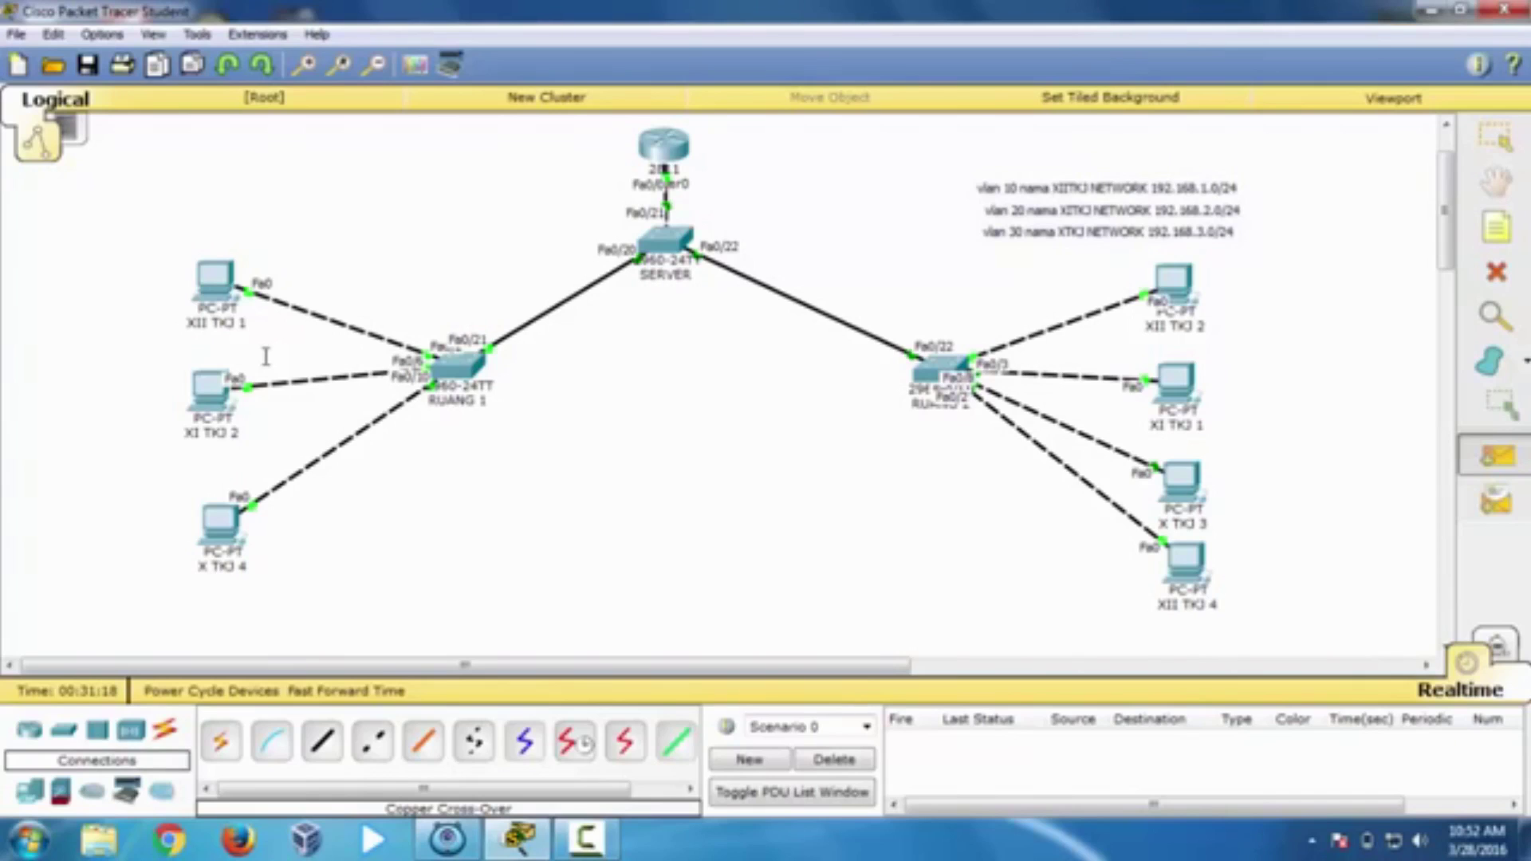
pyautogui.click(224, 283)
pyautogui.click(1172, 283)
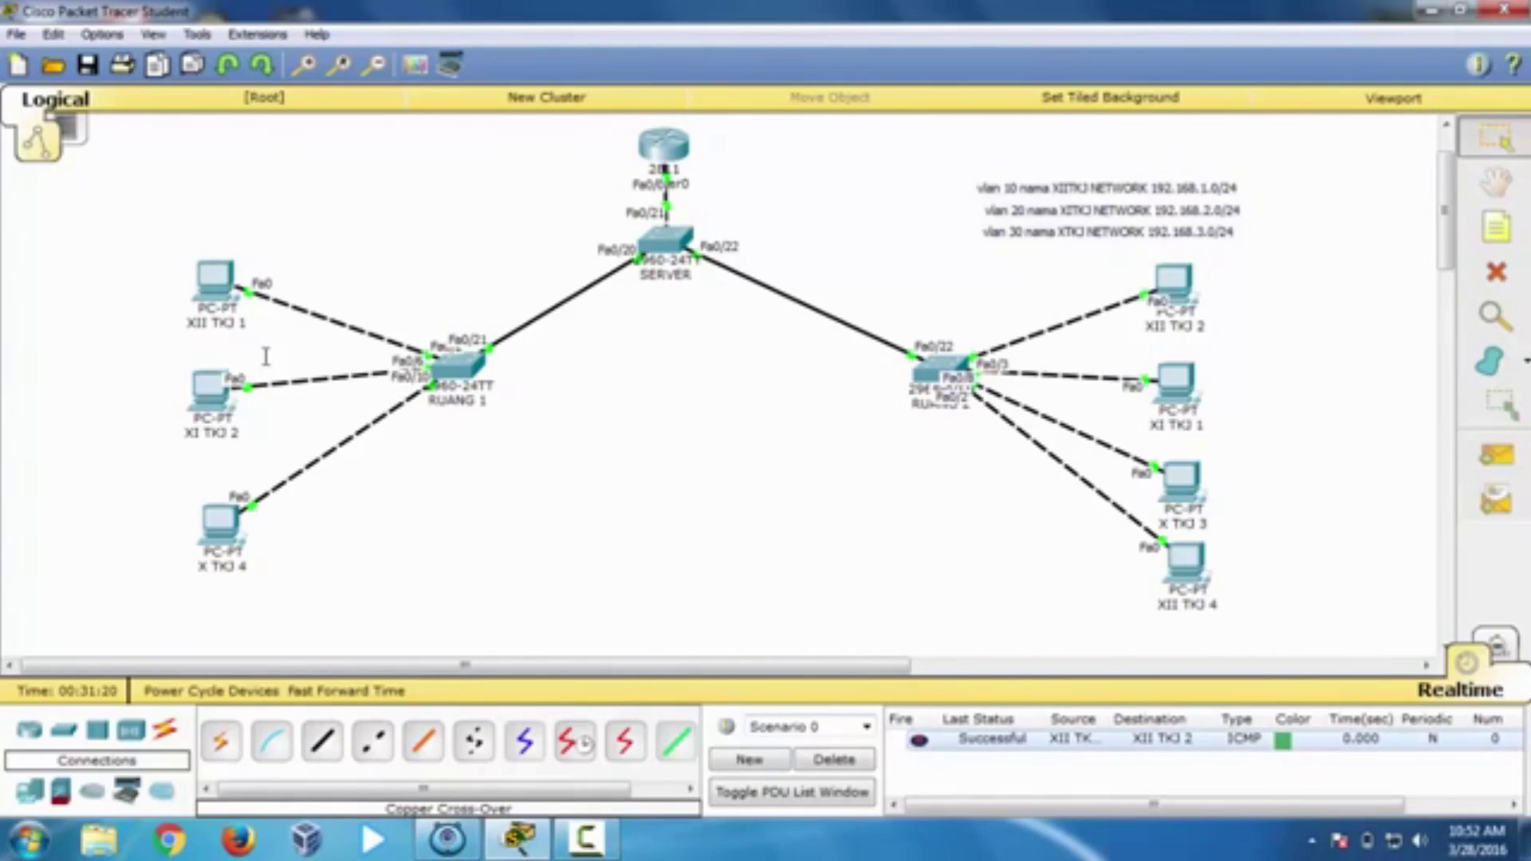
pyautogui.press('p')
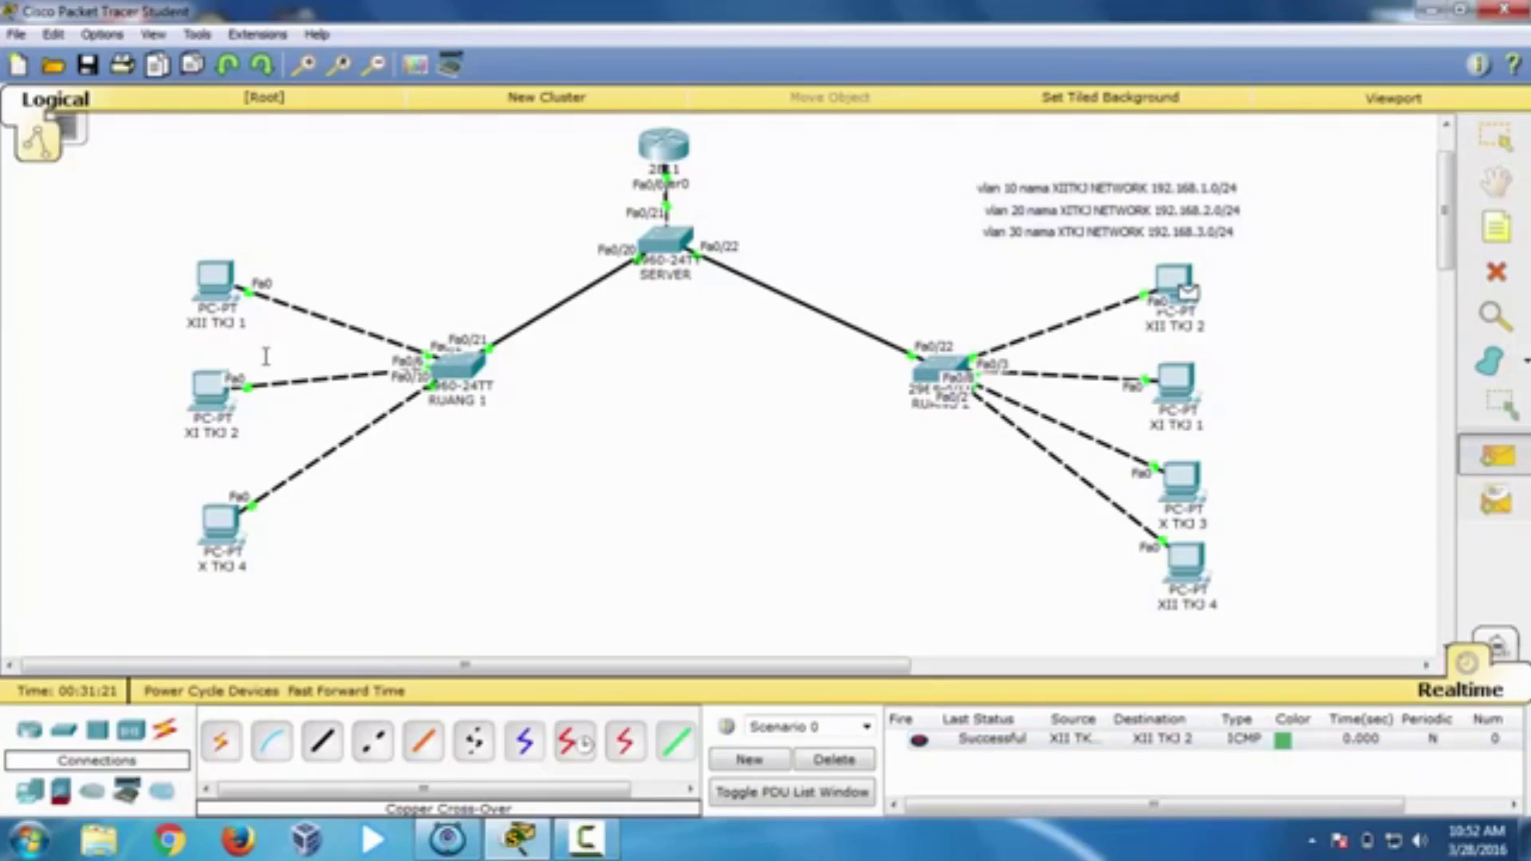
pyautogui.click(1187, 565)
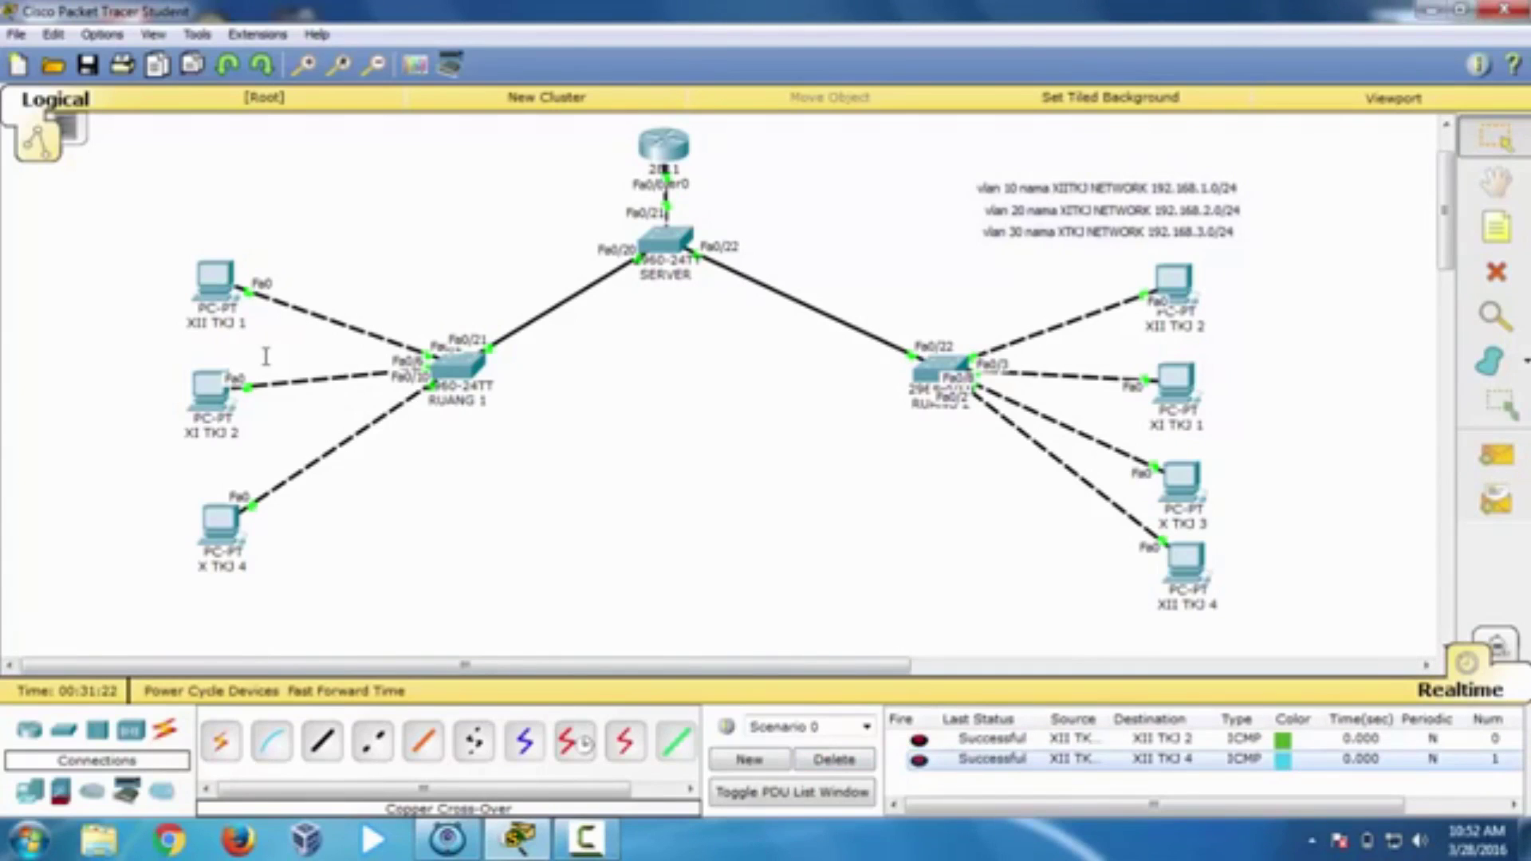
pyautogui.click(834, 760)
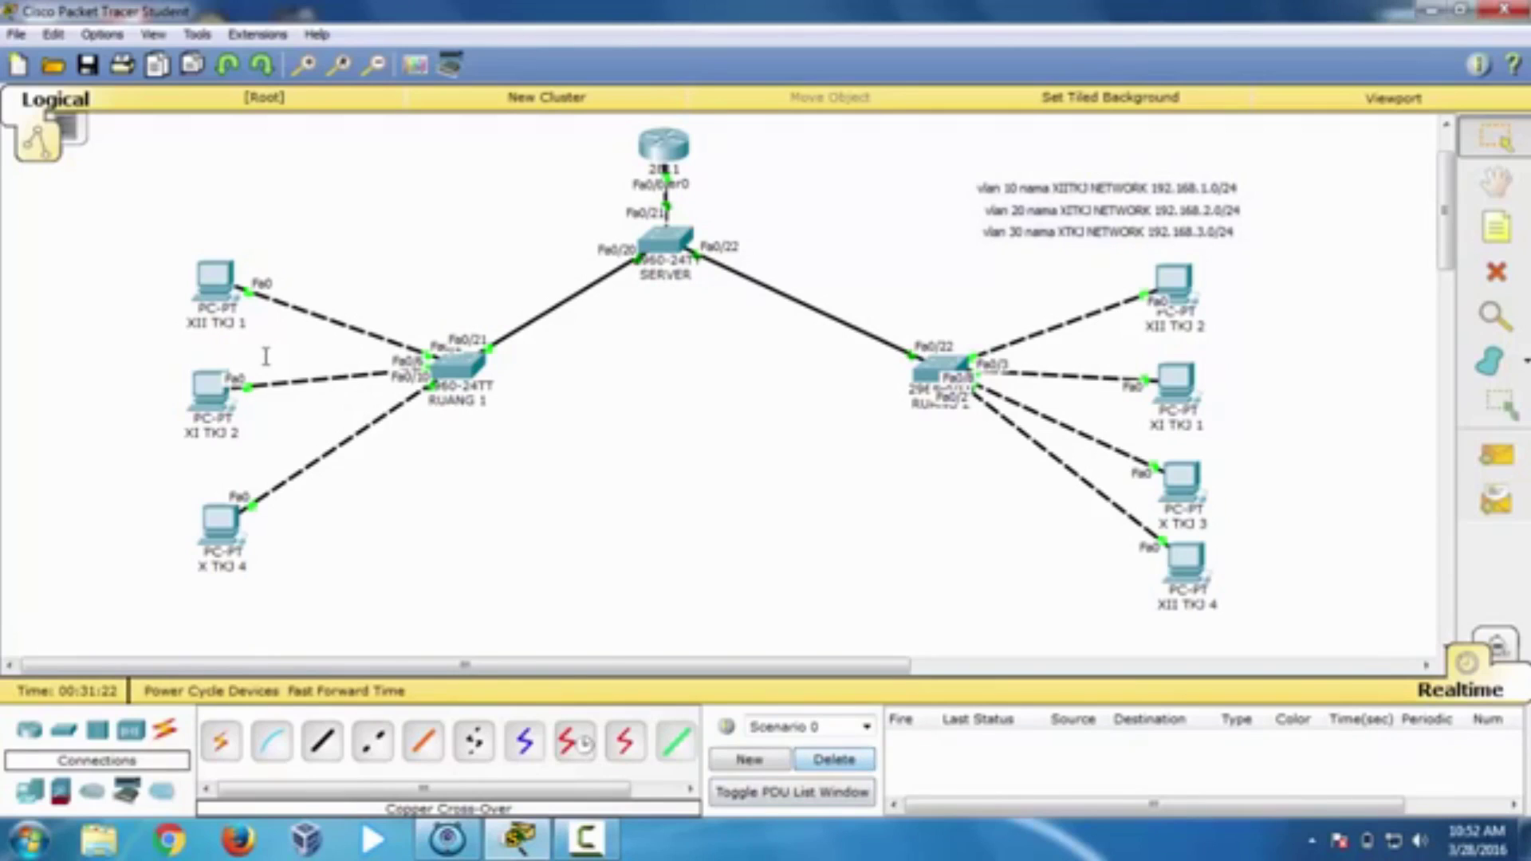
# Step: Test connectivity from XII TKJ 4 to XII TKJ 1 with a simple PDU and delete the scenario result
pyautogui.press('p')
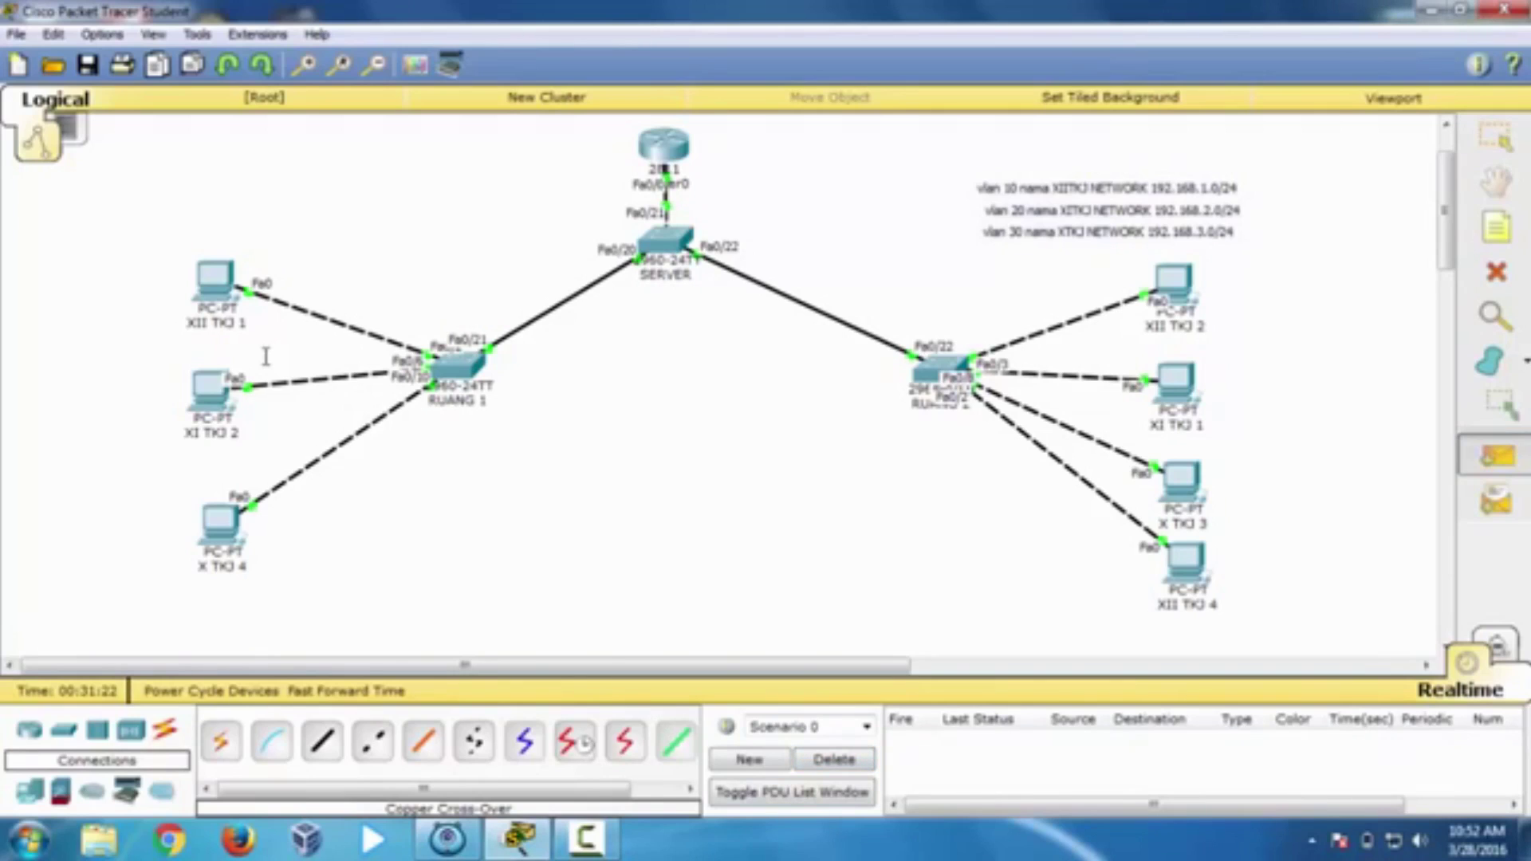
pyautogui.click(1186, 562)
pyautogui.click(214, 279)
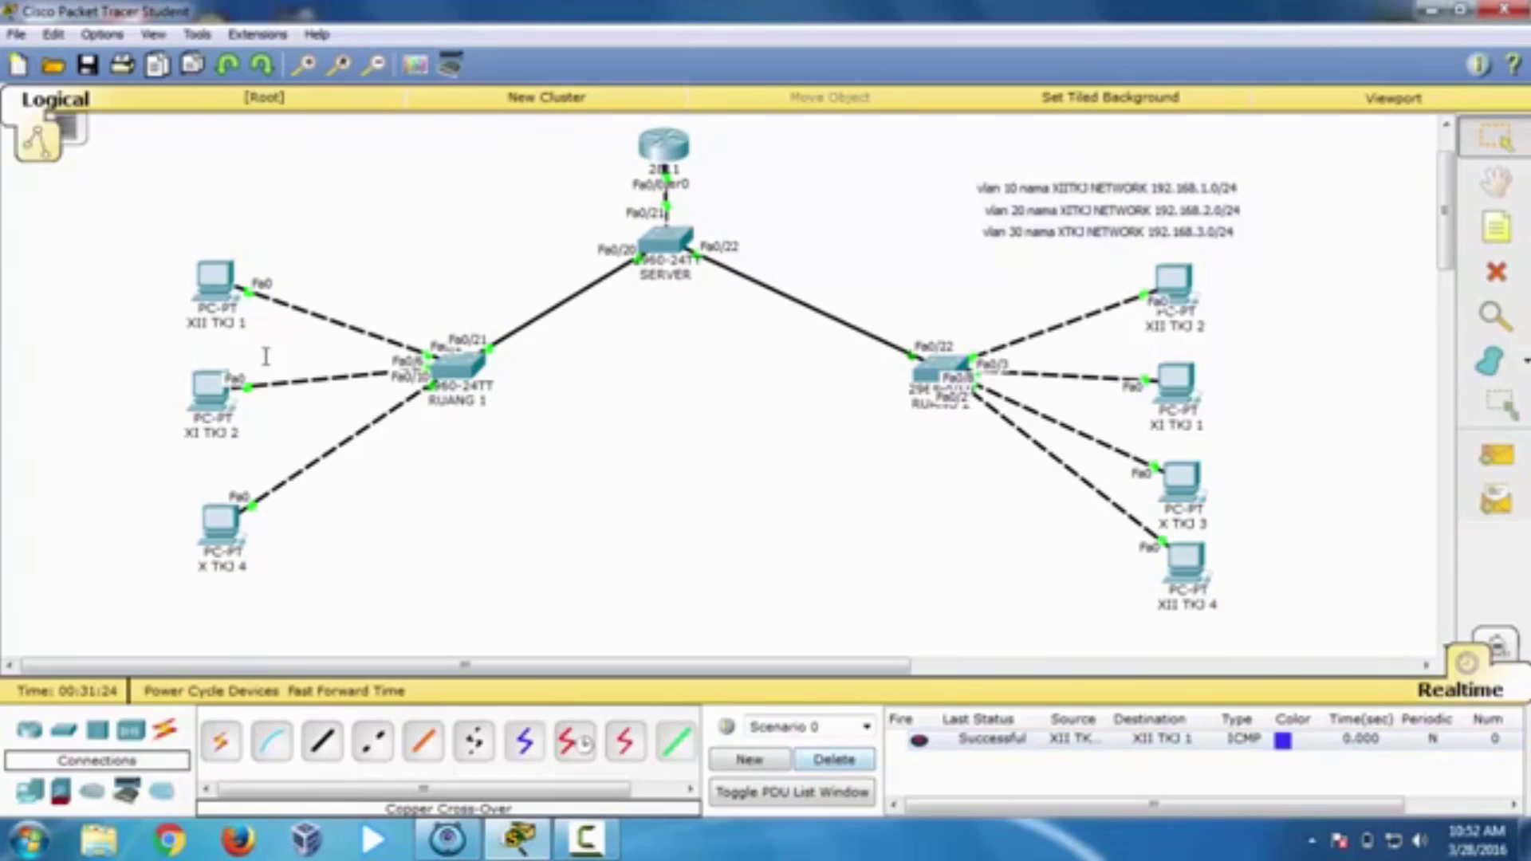
pyautogui.click(834, 759)
# Step: Test inter-VLAN connectivity from XII TKJ 2 to XI TKJ 2 with a simple PDU and delete the scenario result
pyautogui.press('p')
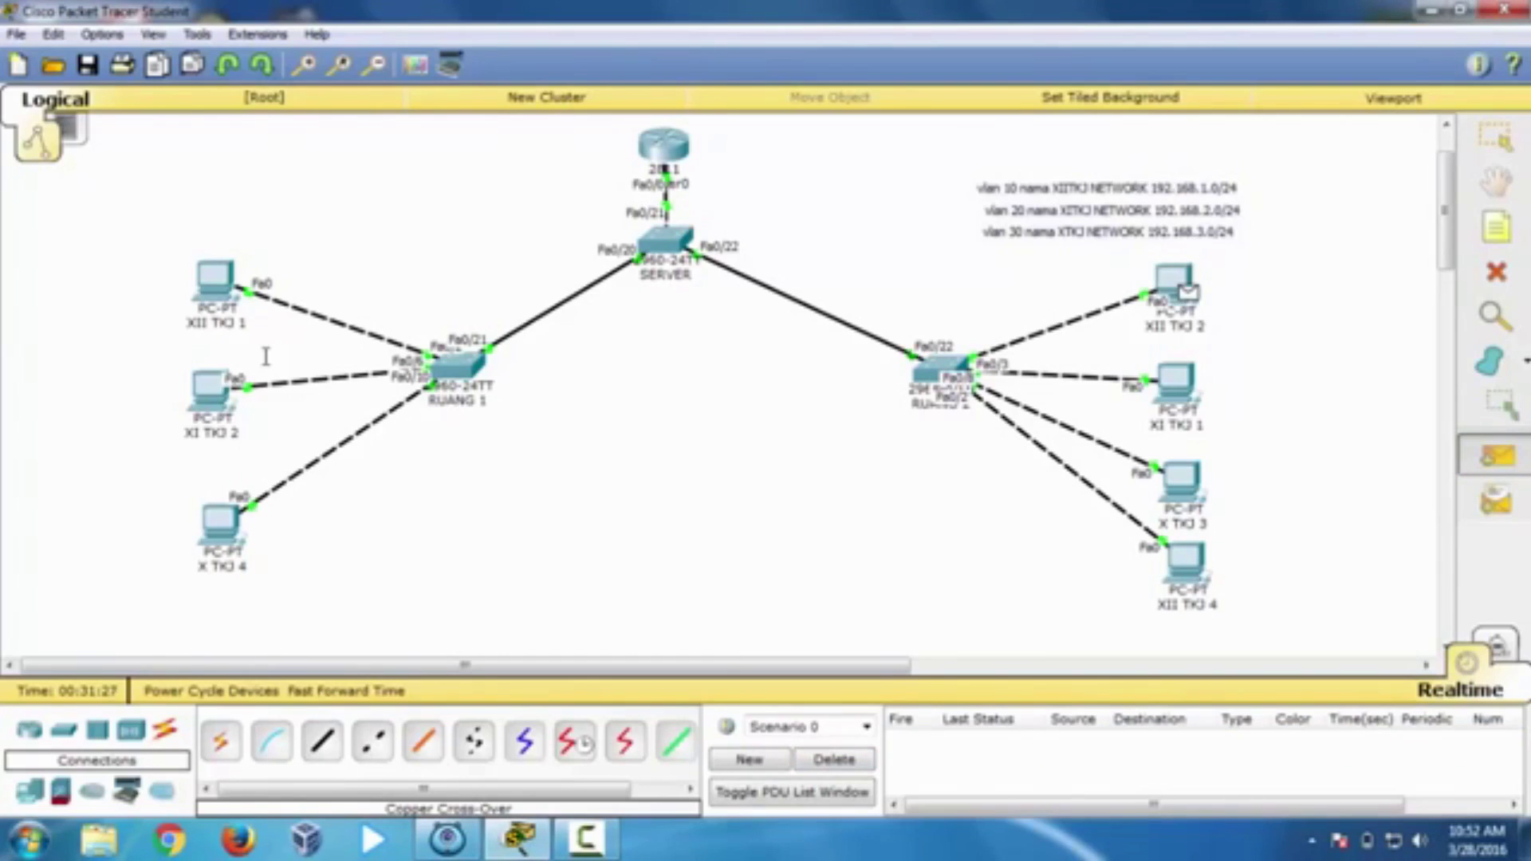
pyautogui.click(210, 388)
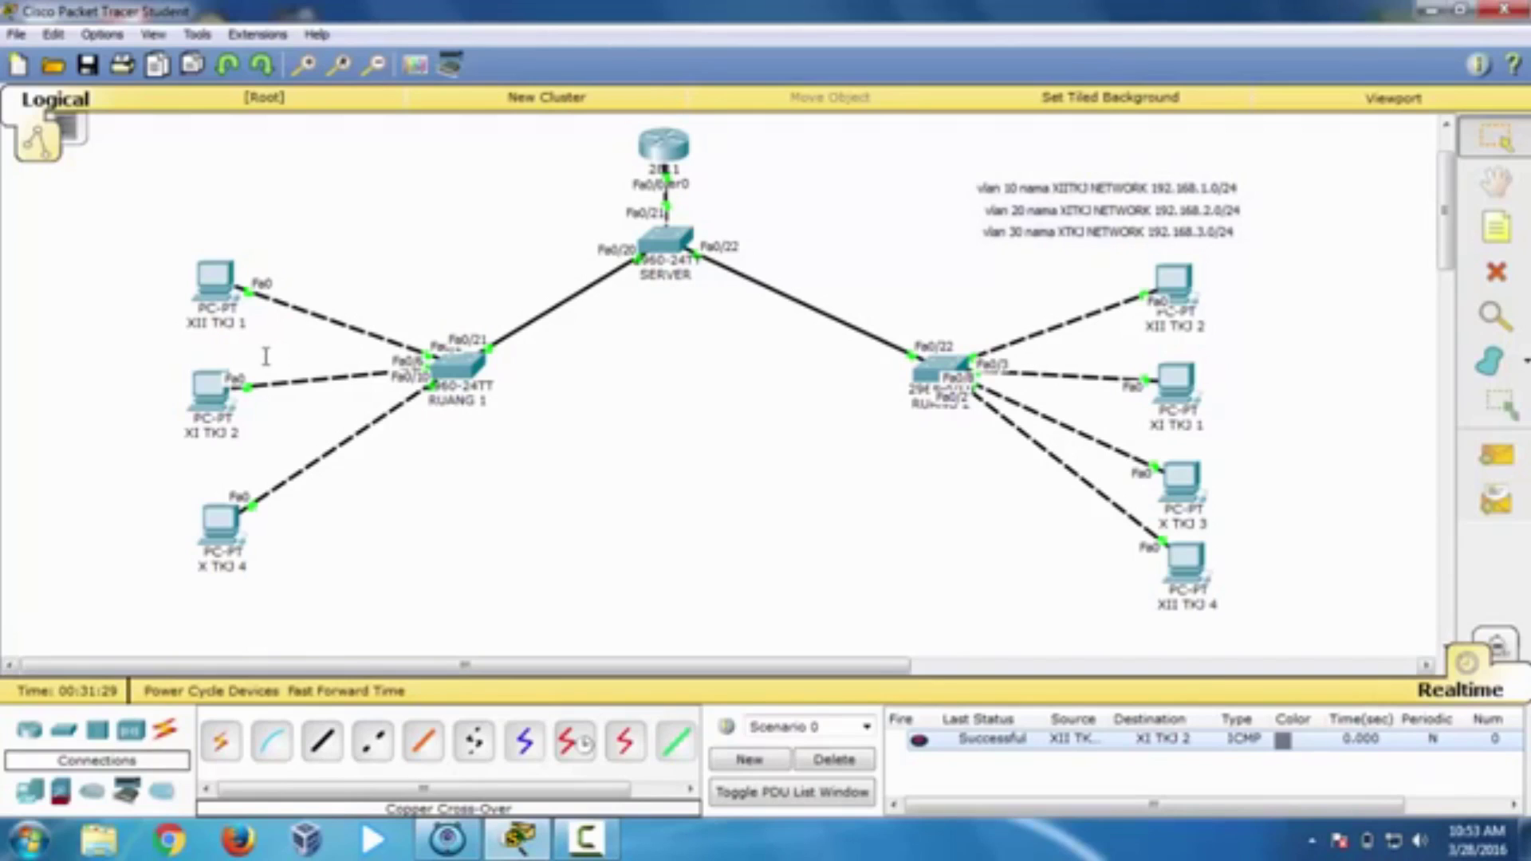
pyautogui.click(834, 759)
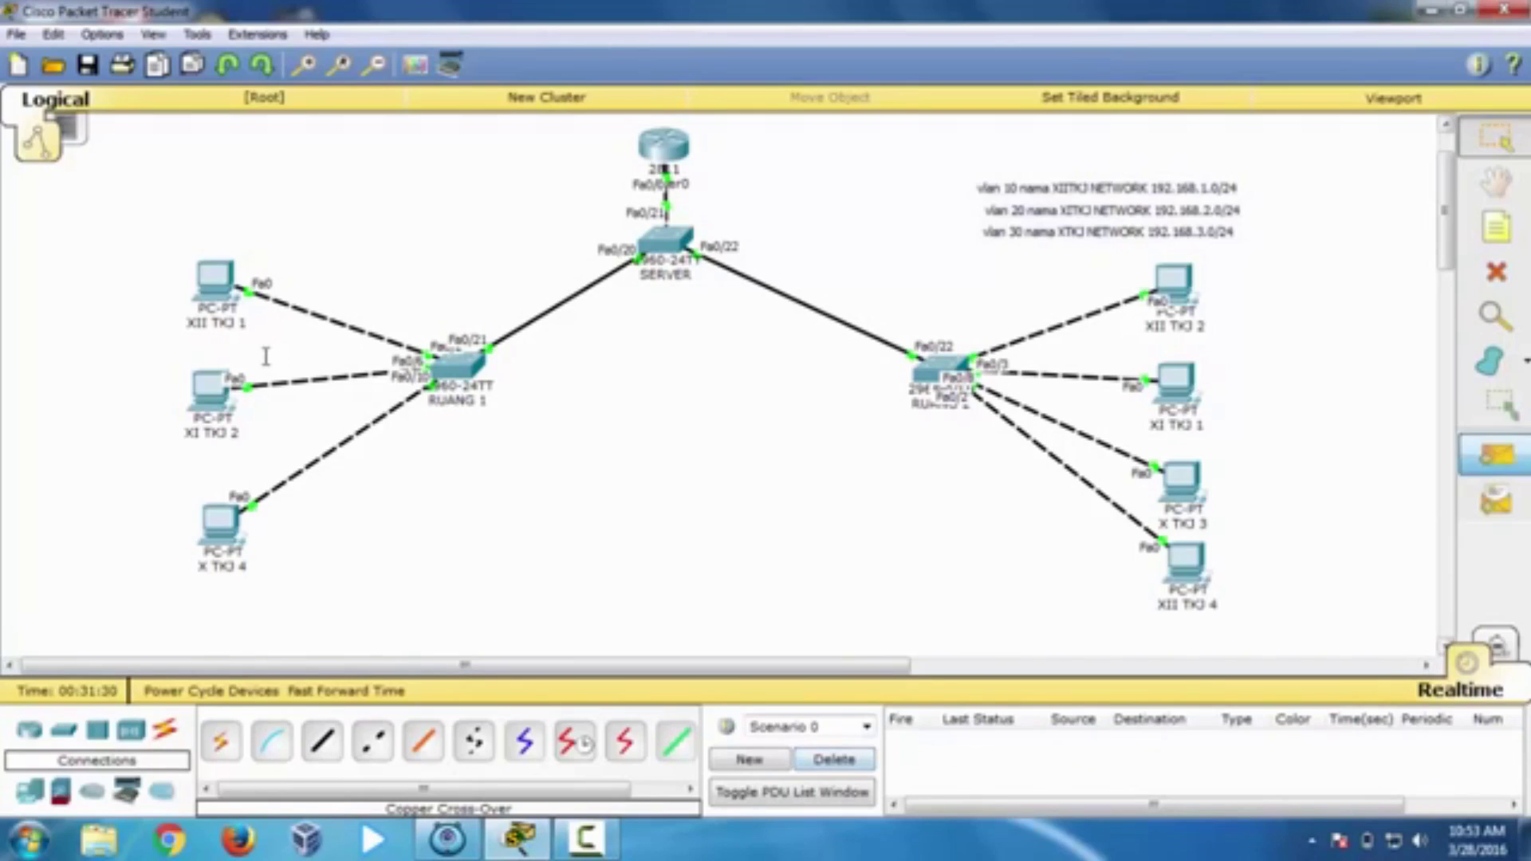
# Step: Send simple PDUs to XI TKJ 2 from XI TKJ 1, XII TKJ 2 and XII TKJ 4, then delete the scenario results
pyautogui.click(1495, 454)
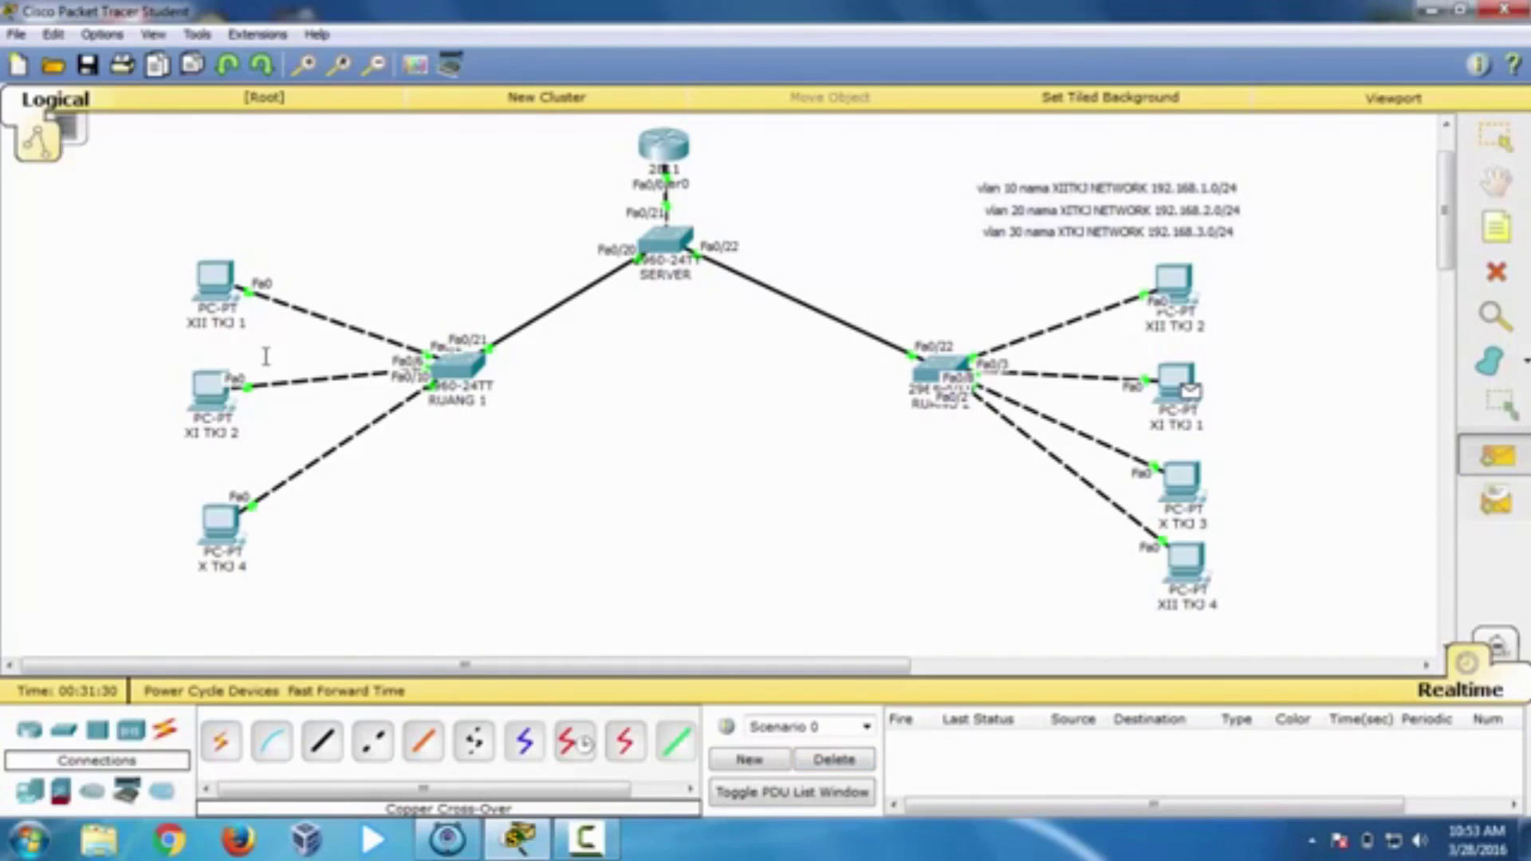
pyautogui.click(1176, 383)
pyautogui.click(211, 387)
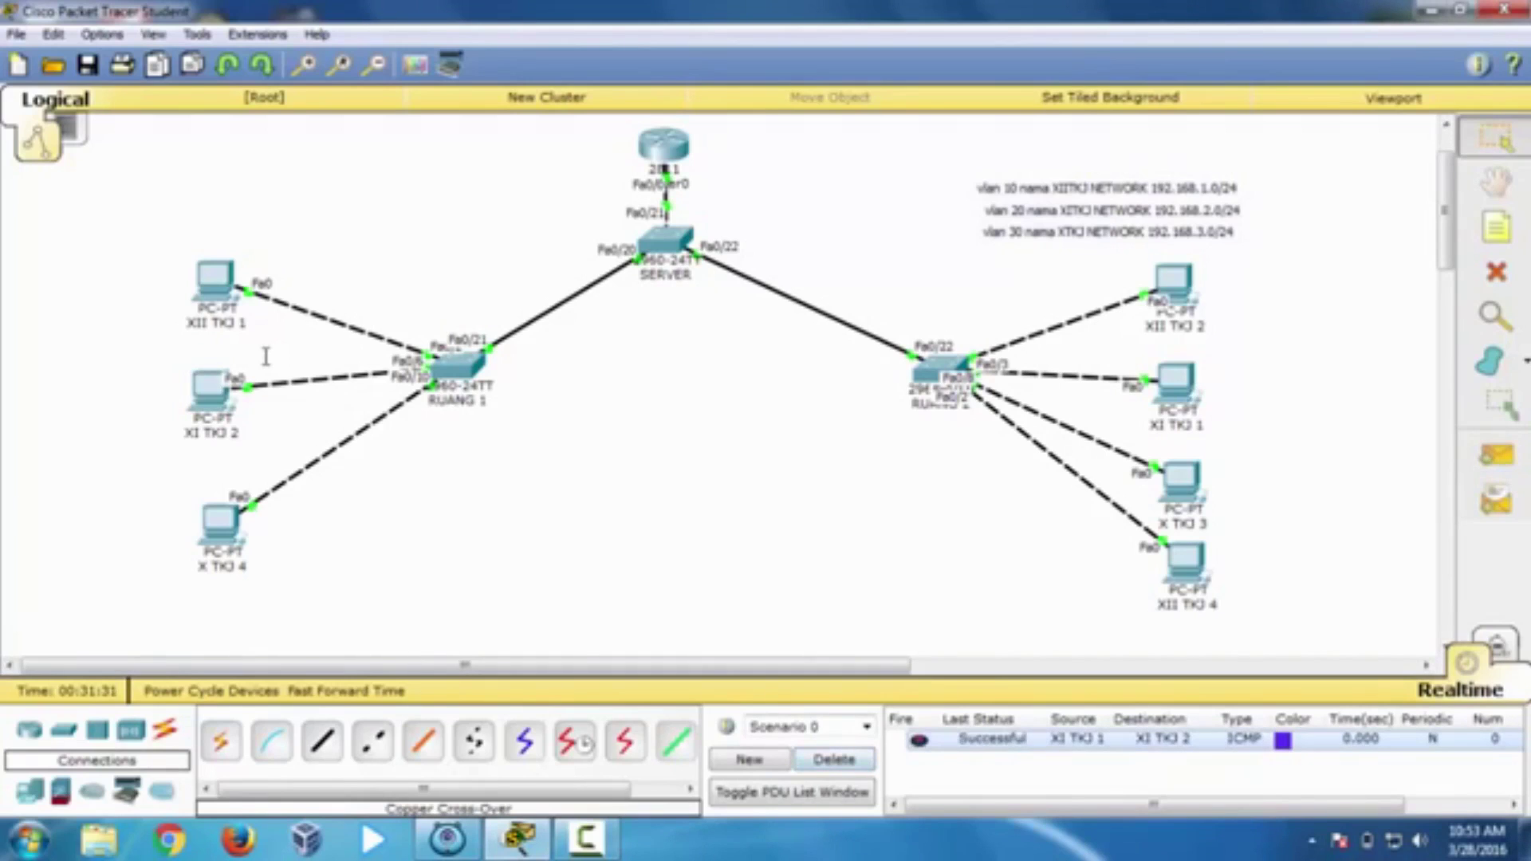
pyautogui.click(1496, 455)
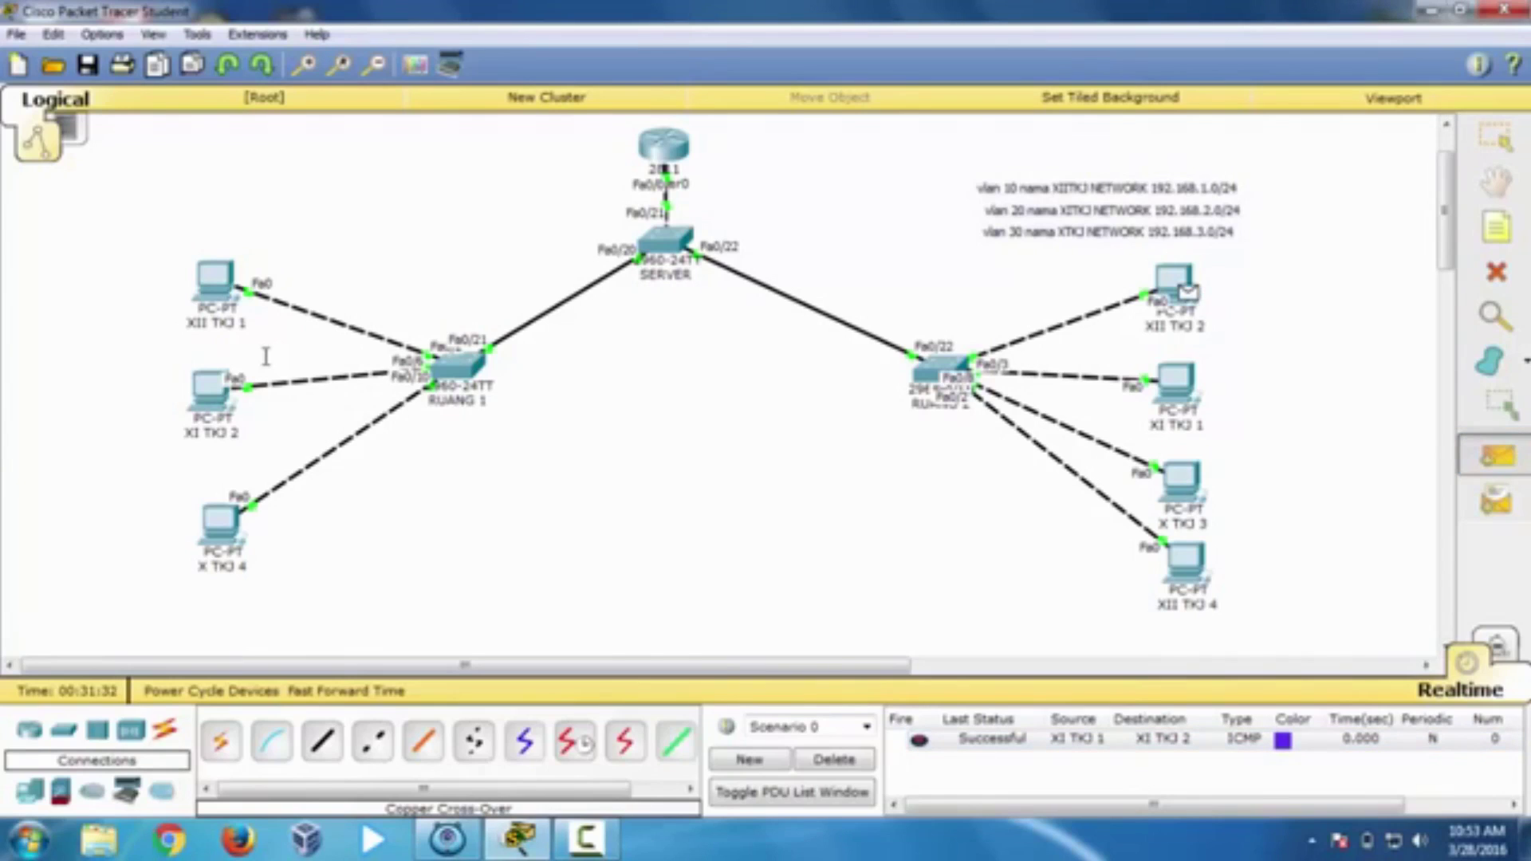
pyautogui.click(211, 389)
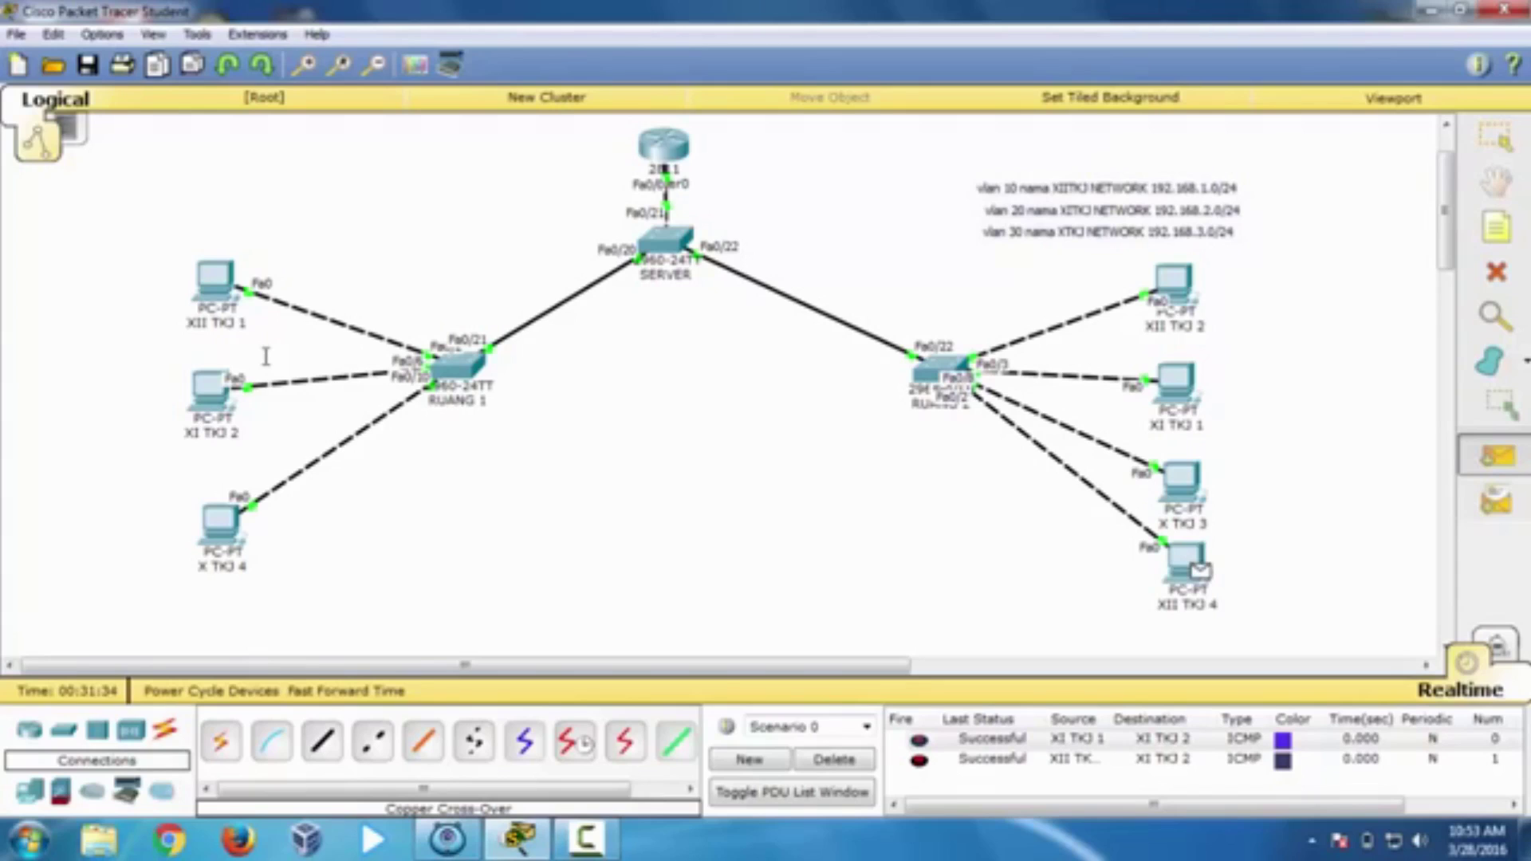
pyautogui.click(211, 388)
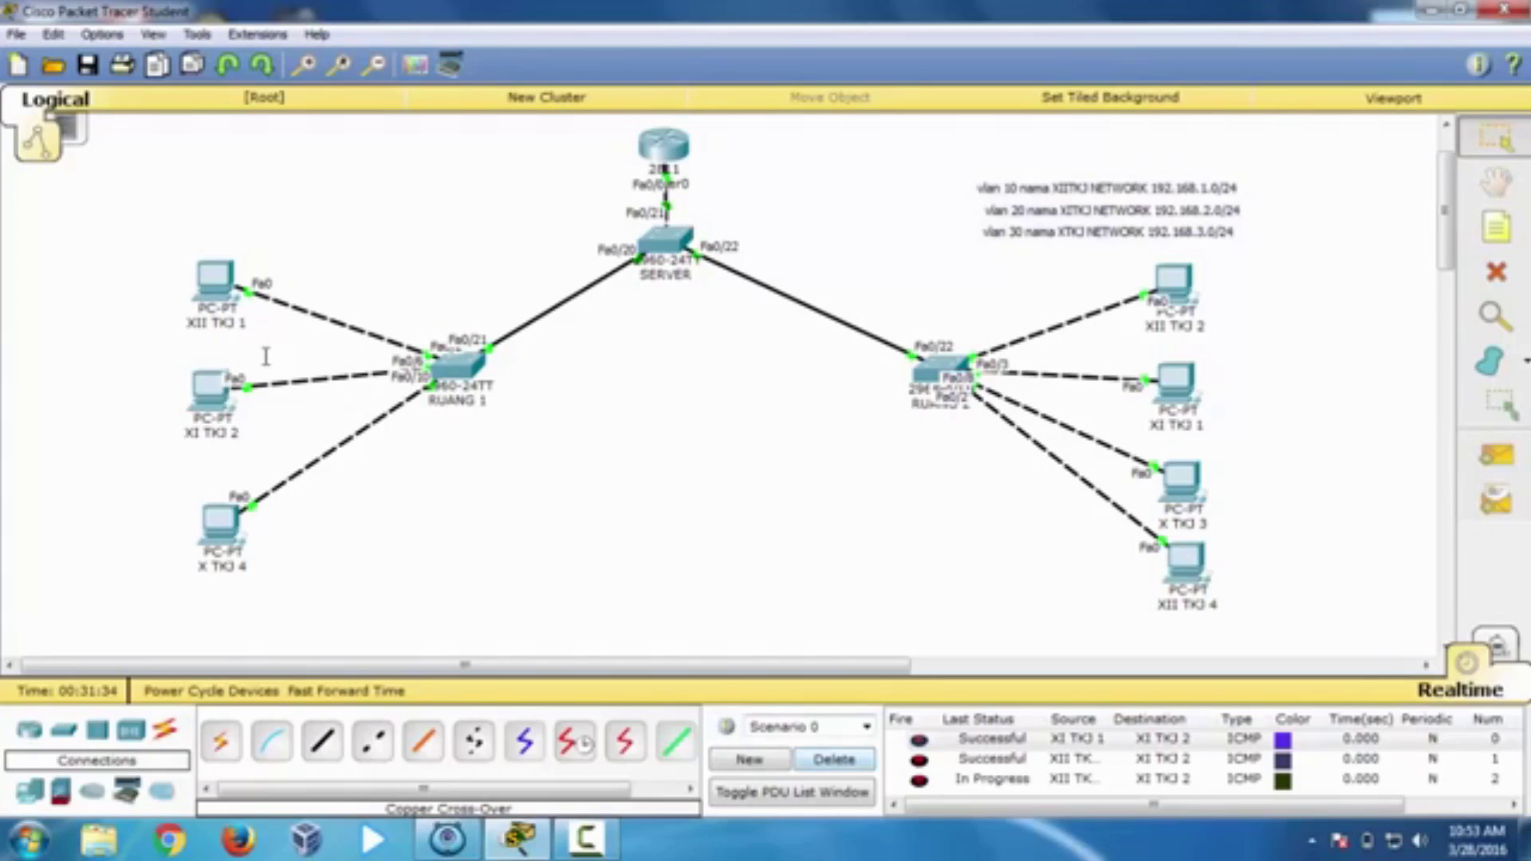
pyautogui.press('space')
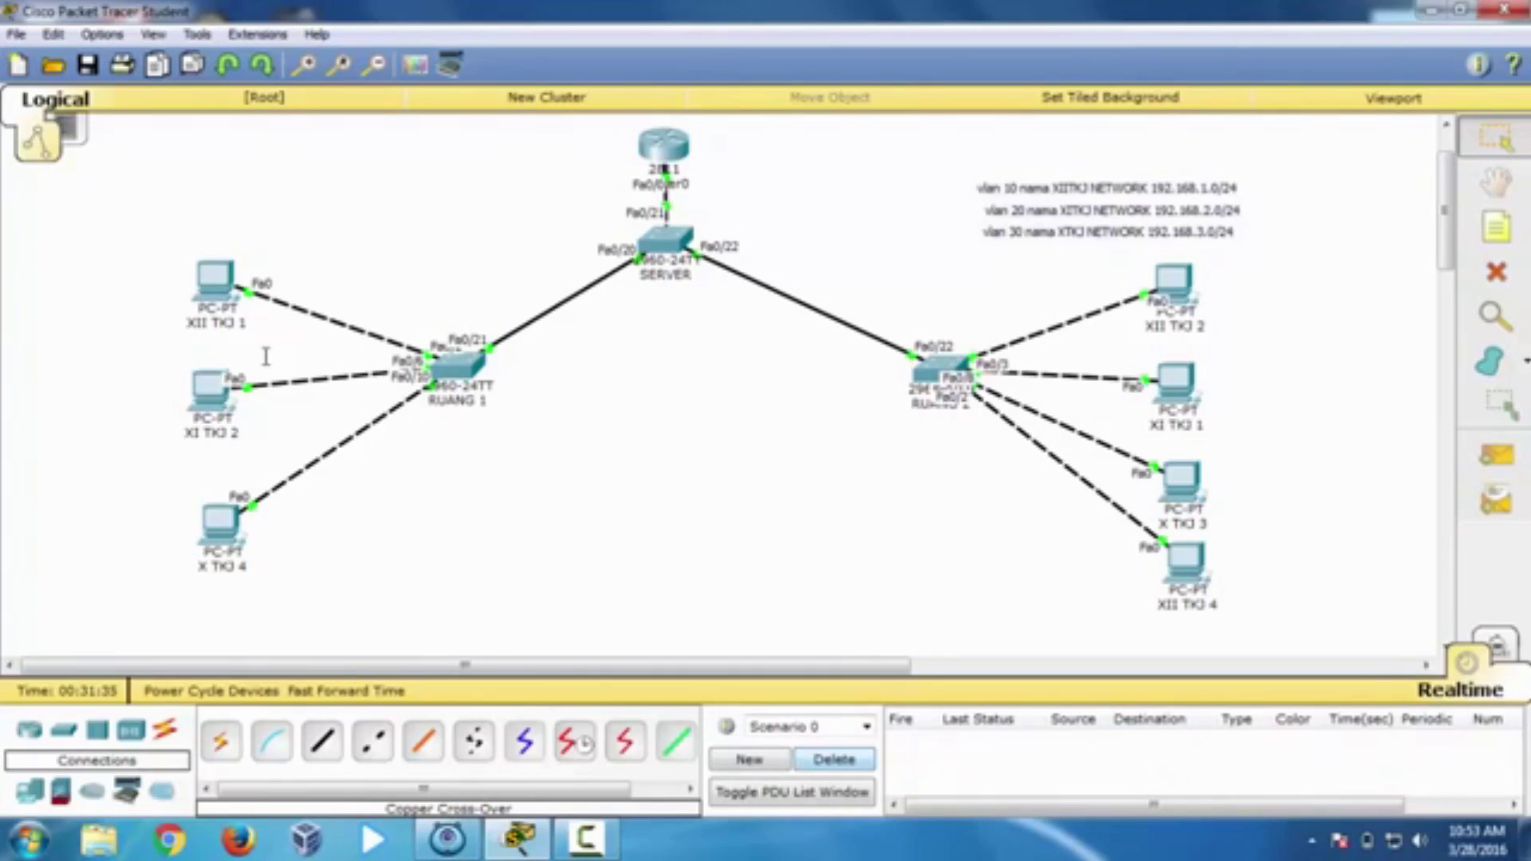
# Step: Test connectivity with simple PDUs from XII TKJ 2 to XI TKJ 2 and from XII TKJ 1 to XII TKJ 4
pyautogui.click(1496, 455)
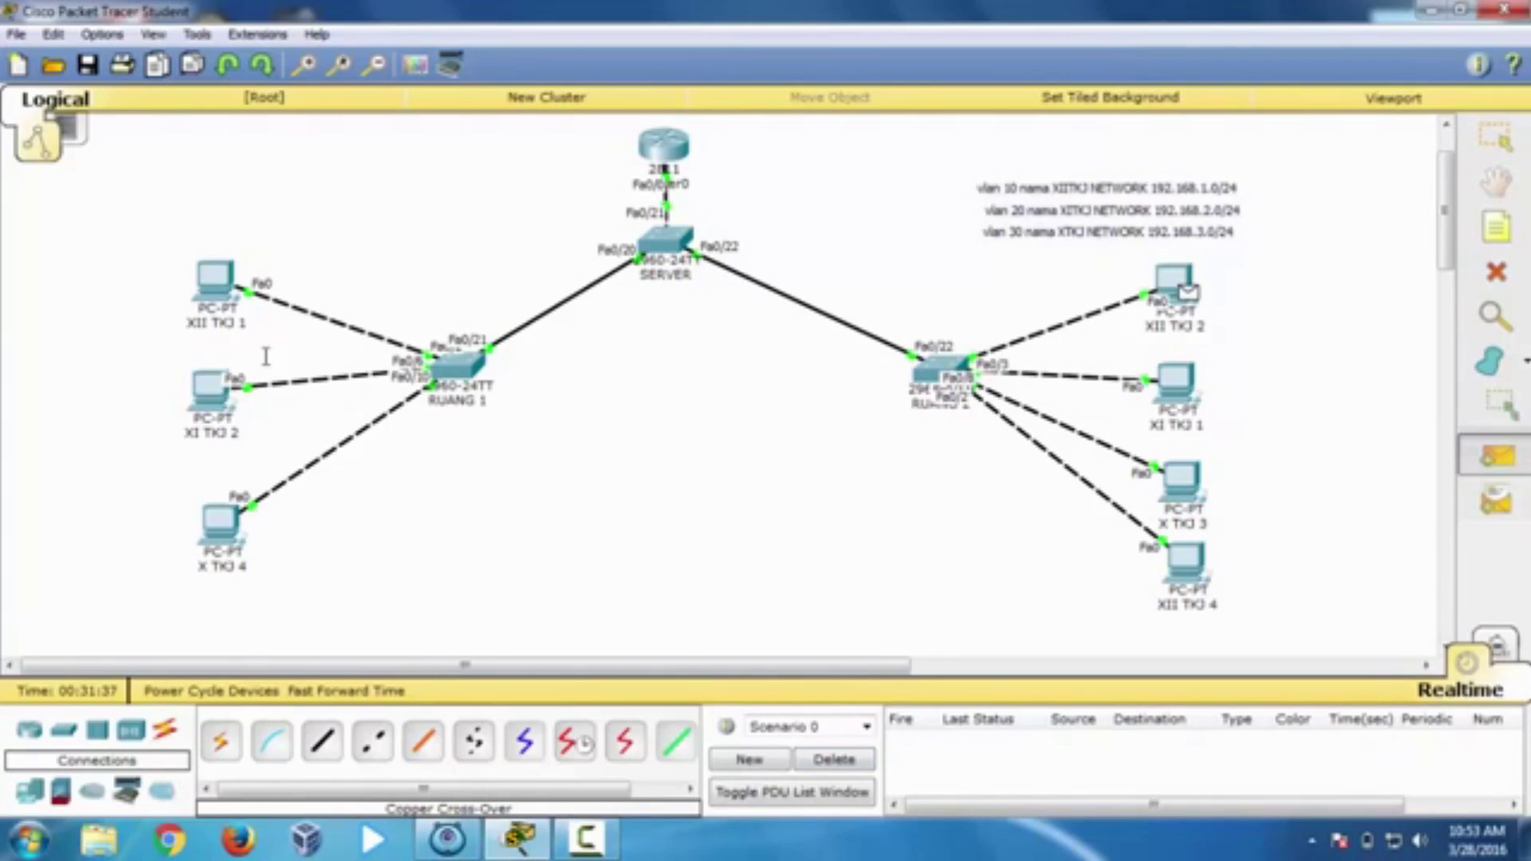
pyautogui.click(211, 388)
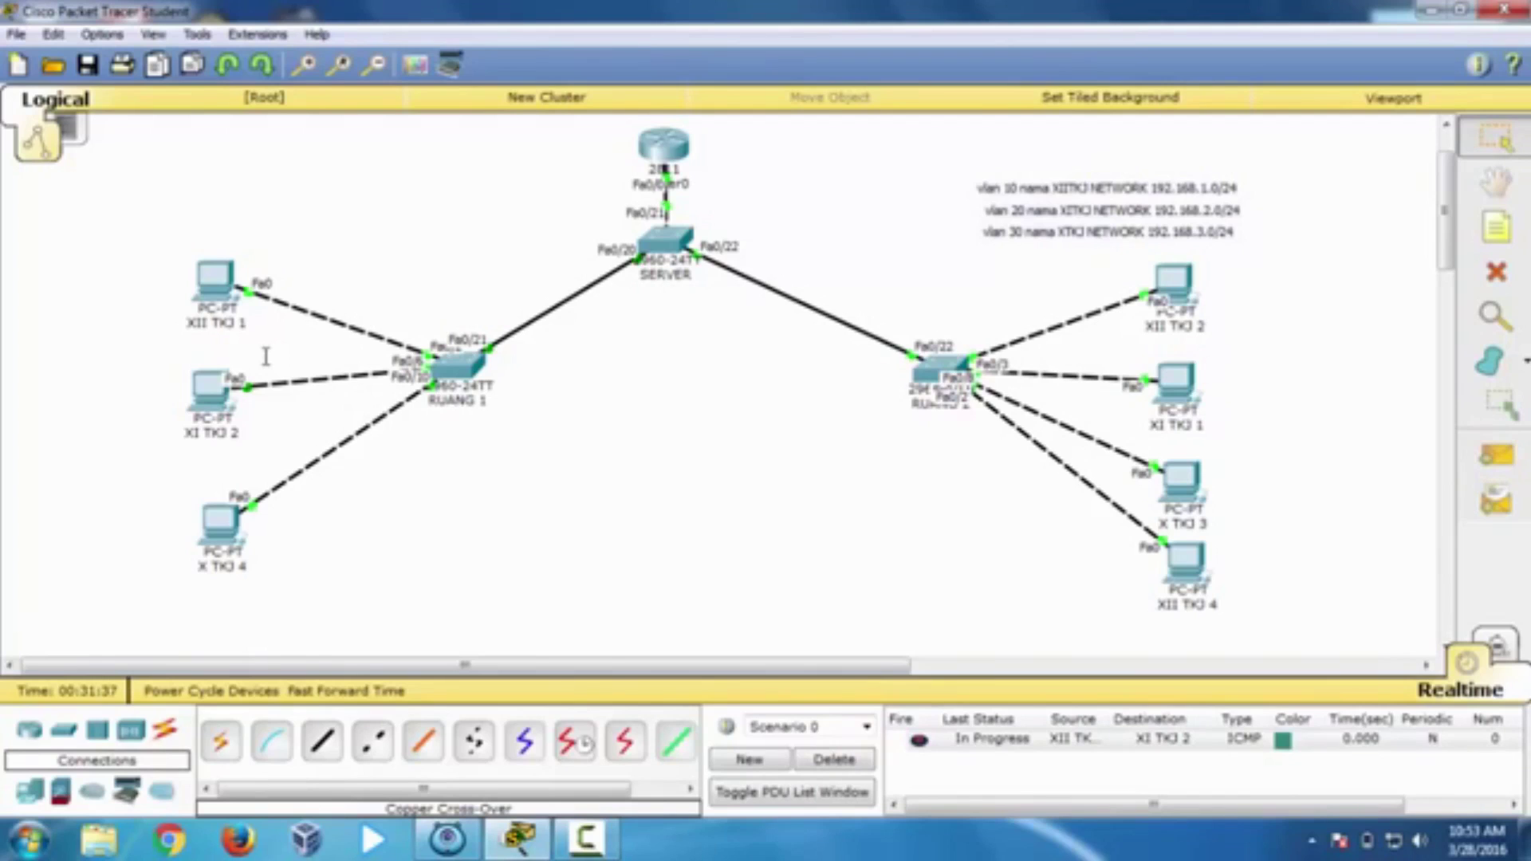
pyautogui.press('p')
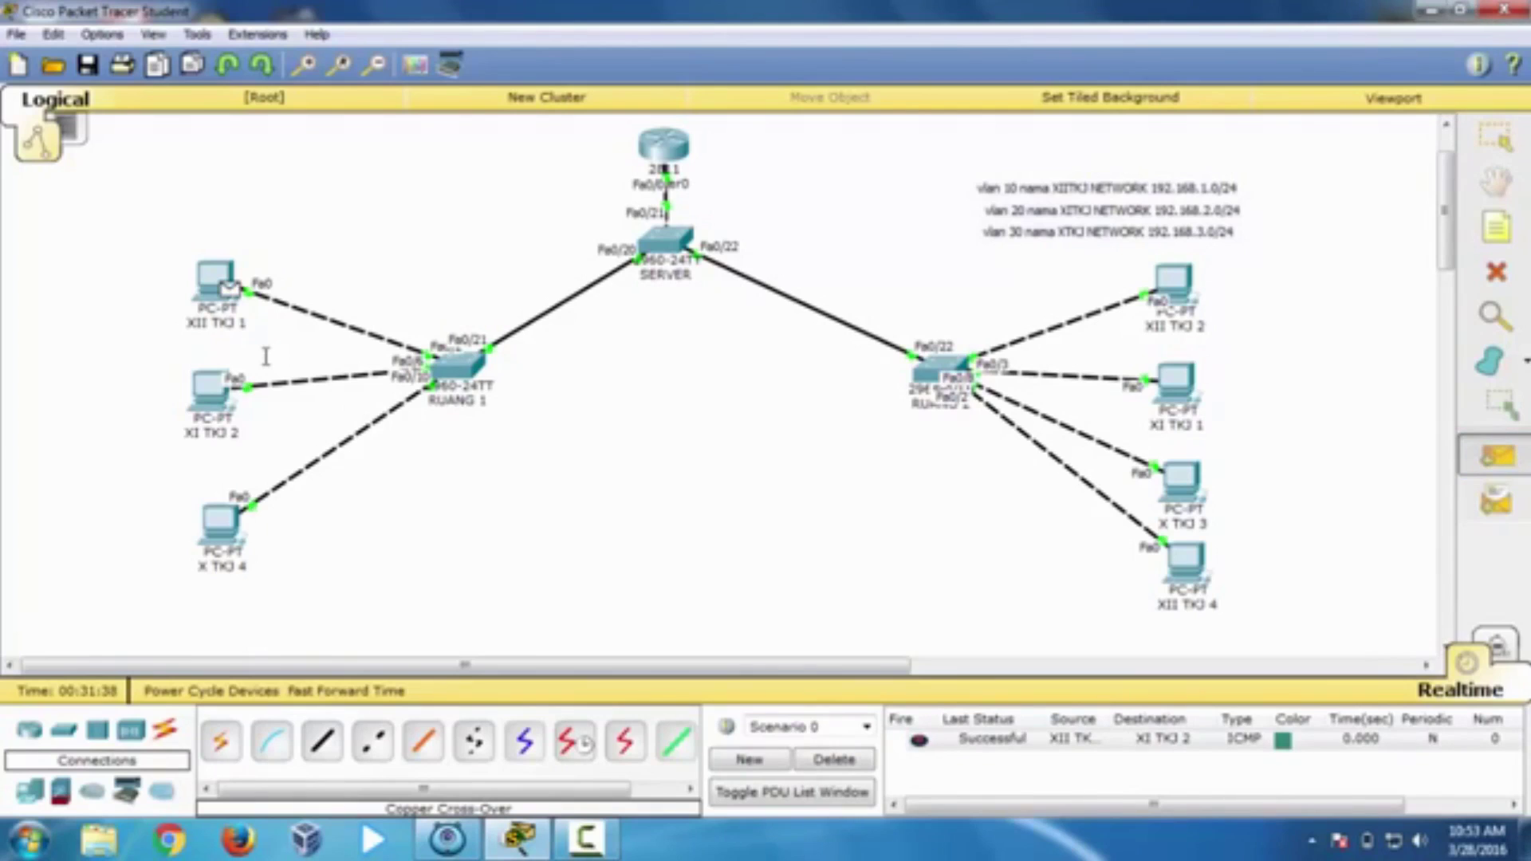
pyautogui.click(1184, 562)
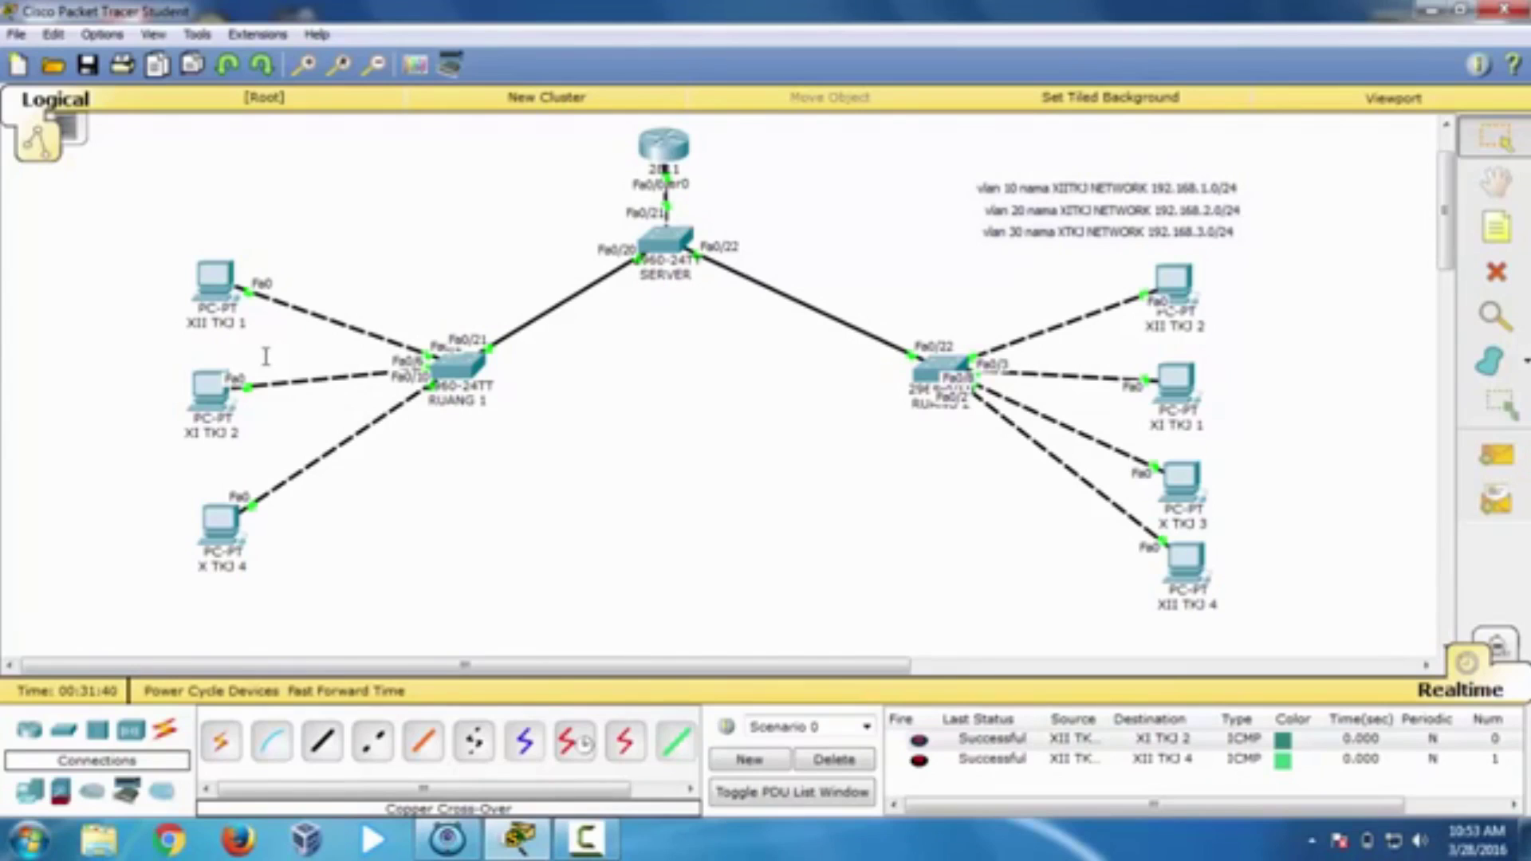
pyautogui.moveTo(586, 837)
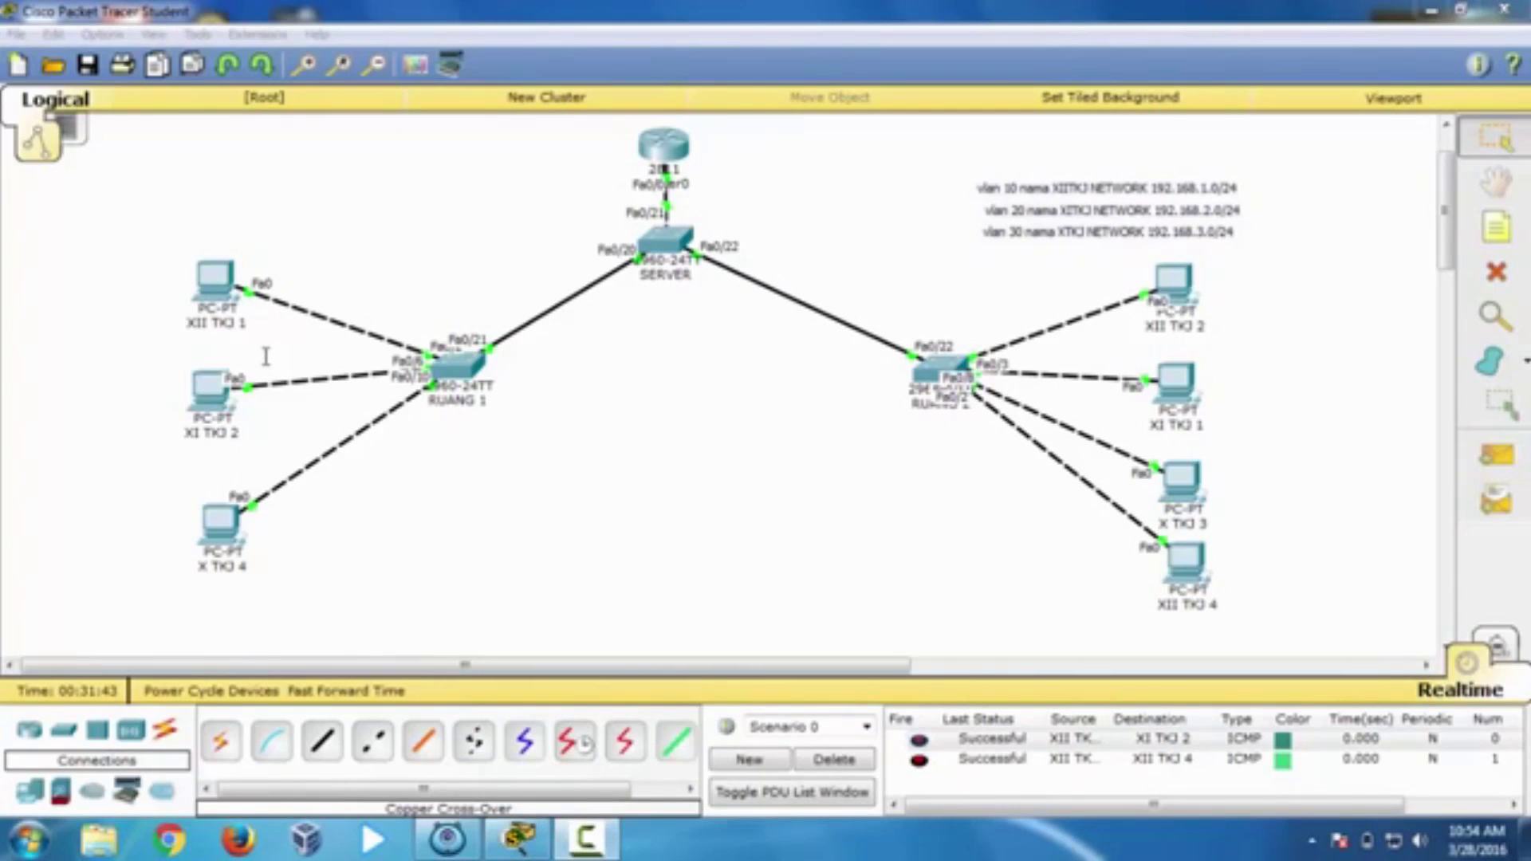
pyautogui.press('super+d')
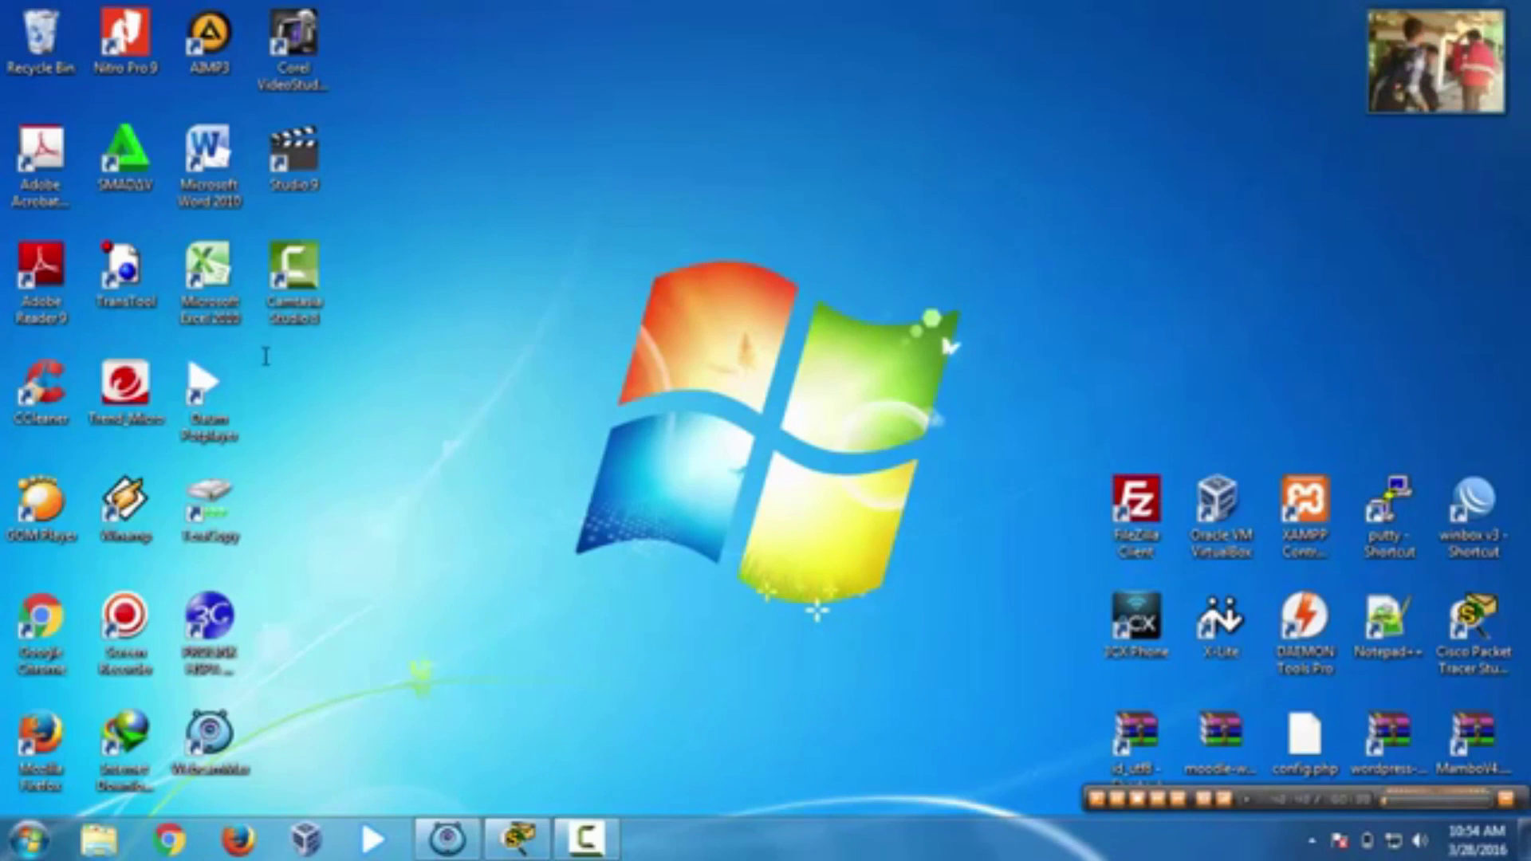
pyautogui.press('F10')
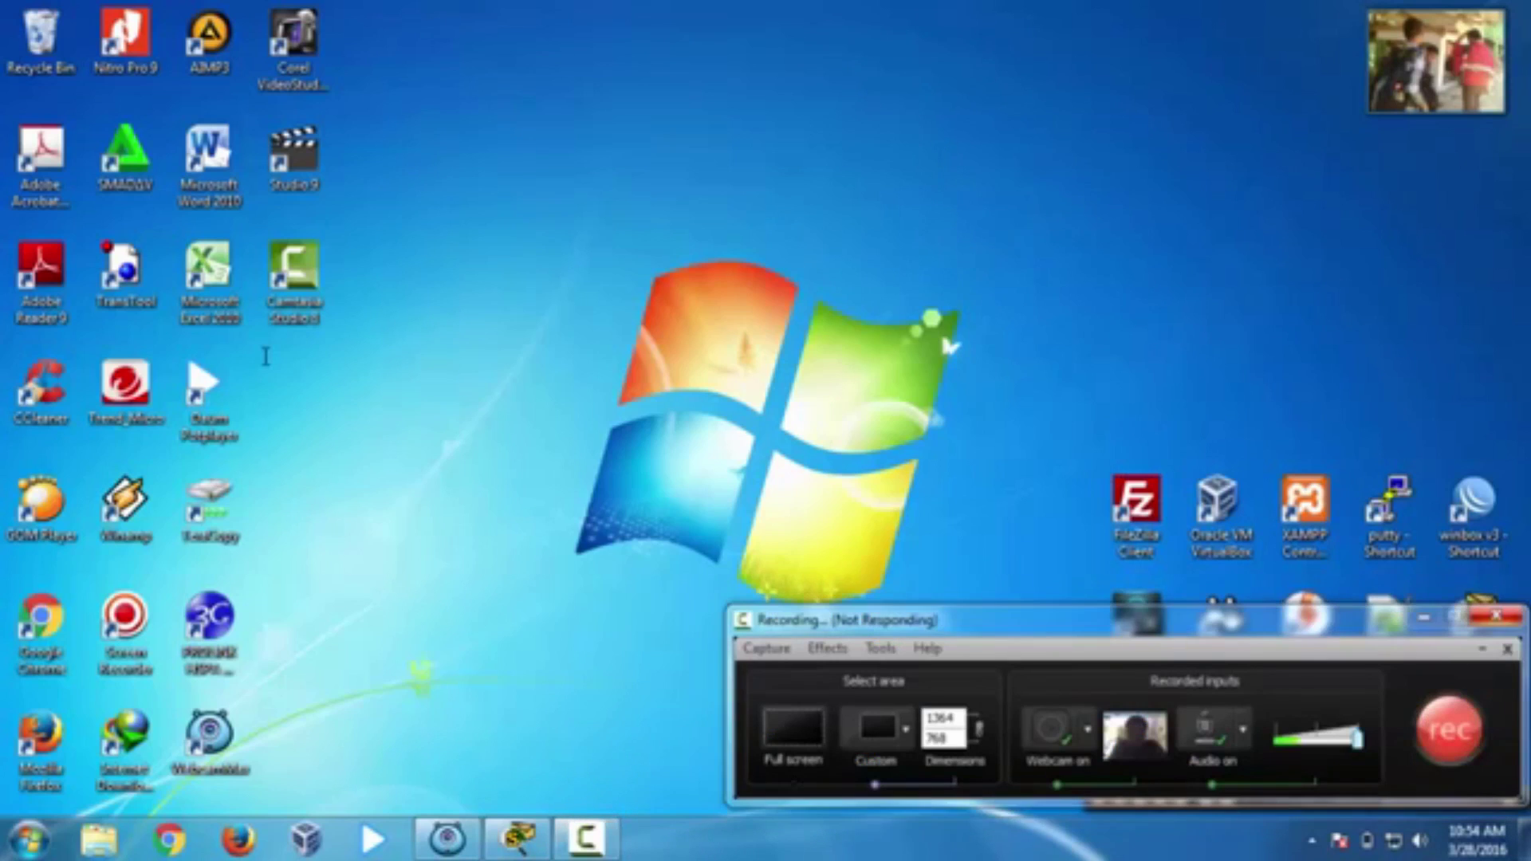
pyautogui.rightClick(805, 837)
pyautogui.click(901, 741)
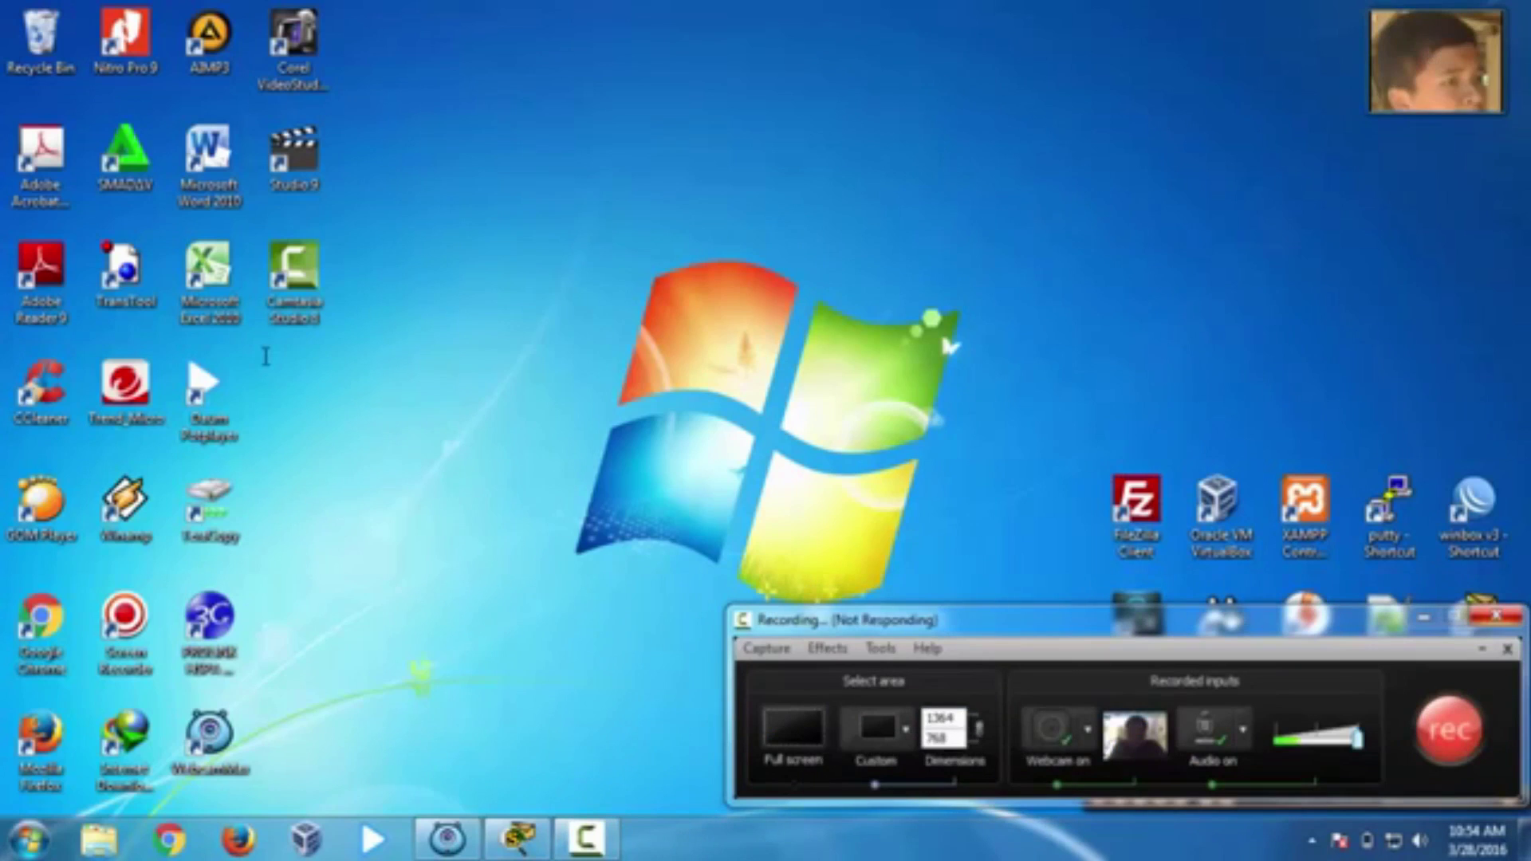